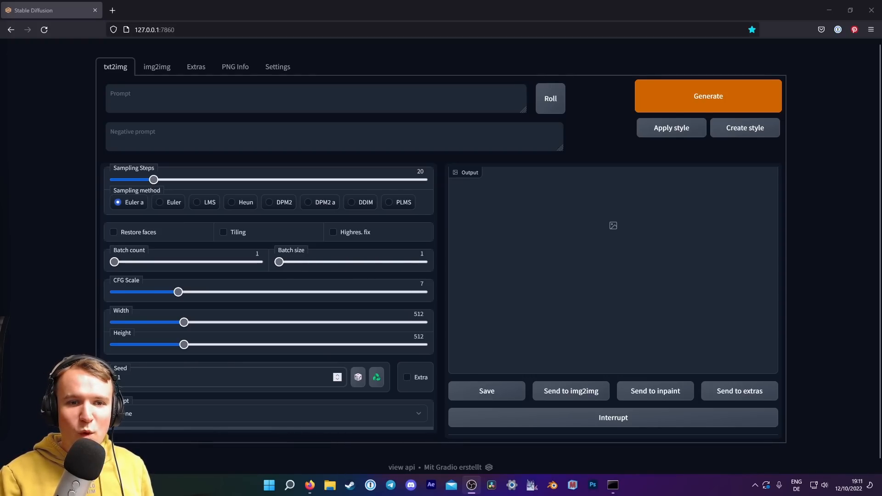
# Start the prompt with "fantasy parchment ((map))", emphasising the word map with double parentheses.
pyautogui.click(121, 94)
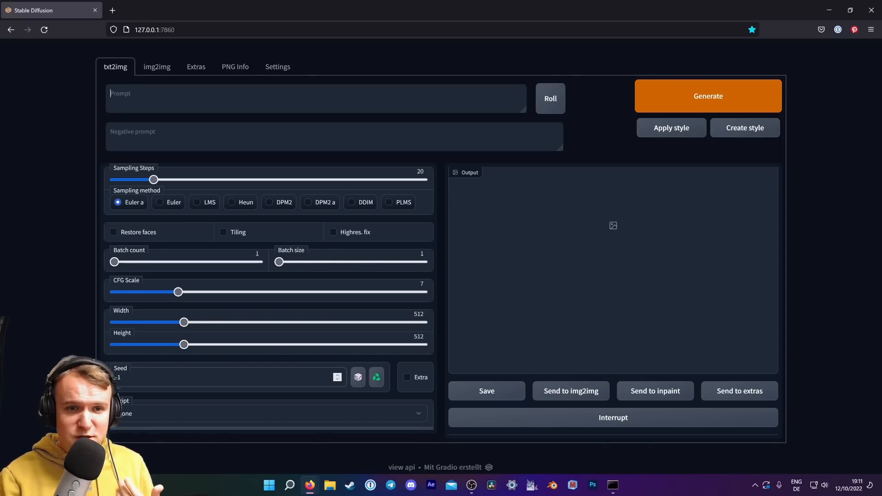
pyautogui.write('fantasy')
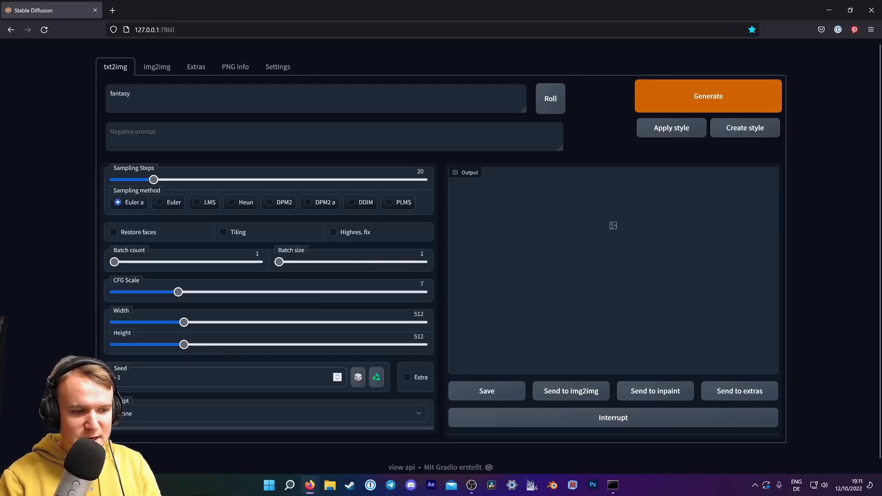
pyautogui.write(' parchment')
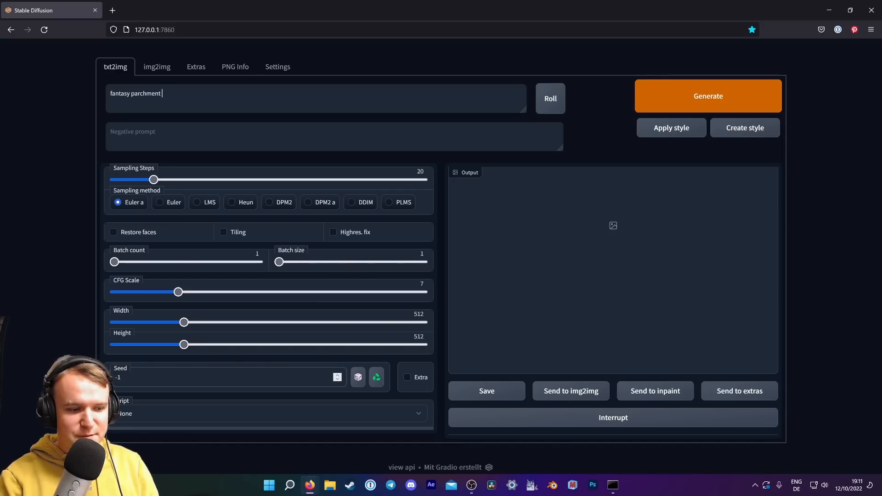
pyautogui.write('map')
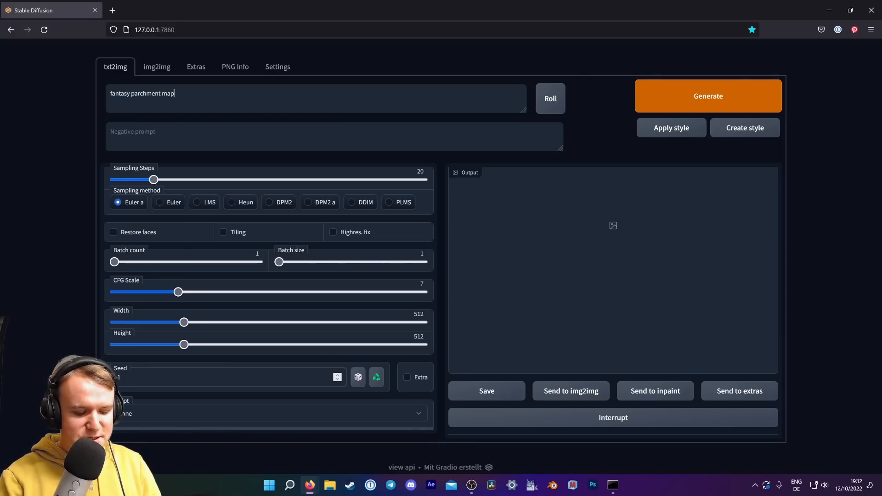
pyautogui.write('))')
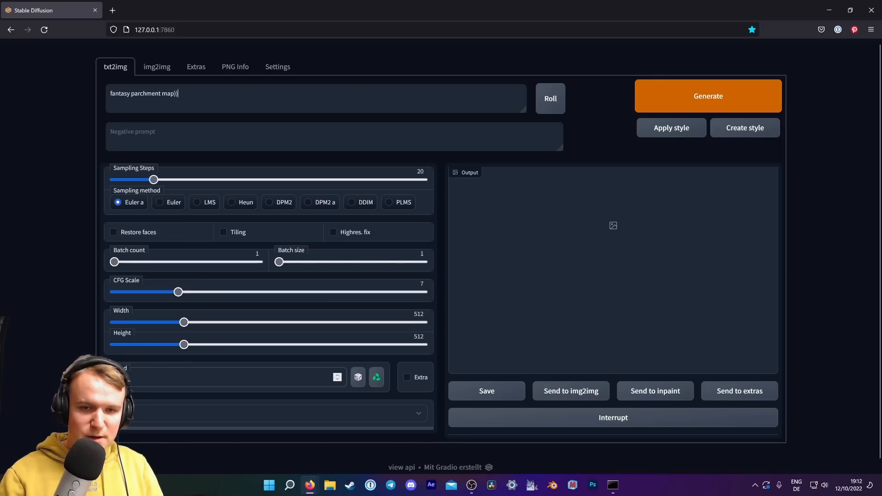
pyautogui.press('Left')
pyautogui.press('Left')
pyautogui.write('((')
pyautogui.press('End')
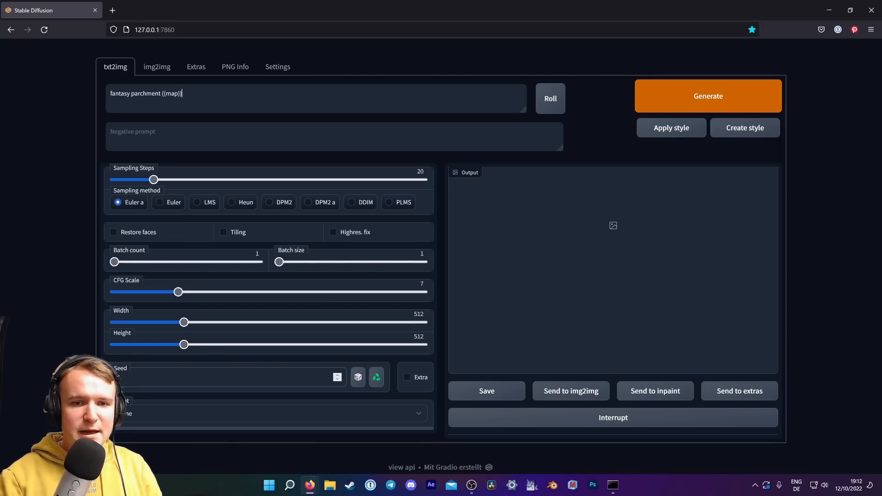
# Review the settings for the option that makes the model pay more or less attention to bracketed text, and return to txt2img.
pyautogui.click(278, 70)
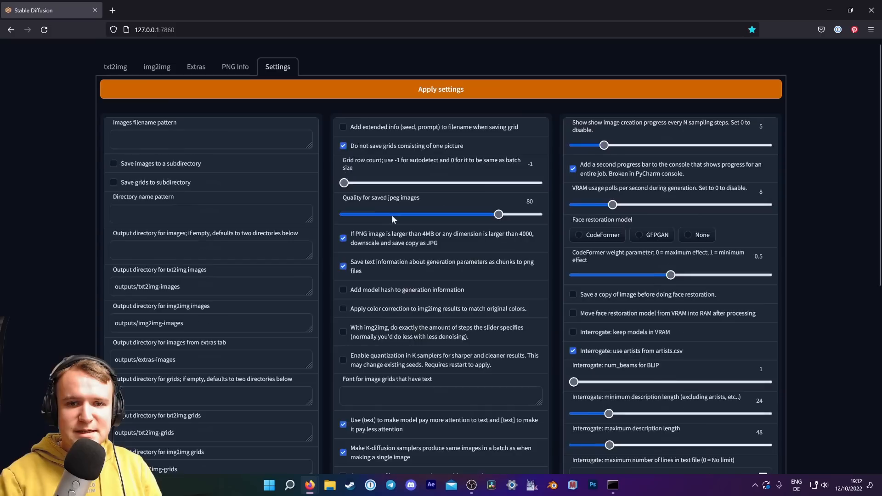
pyautogui.scroll(-7, 326, 320)
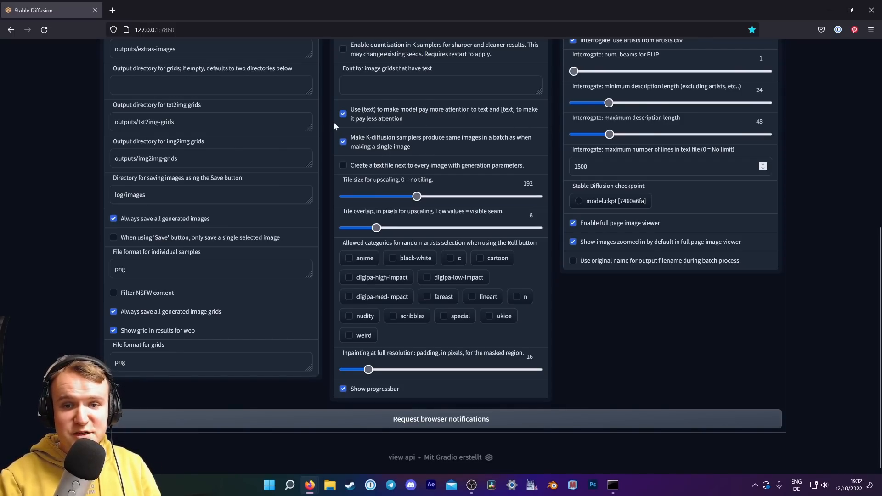
pyautogui.scroll(10, 59, 117)
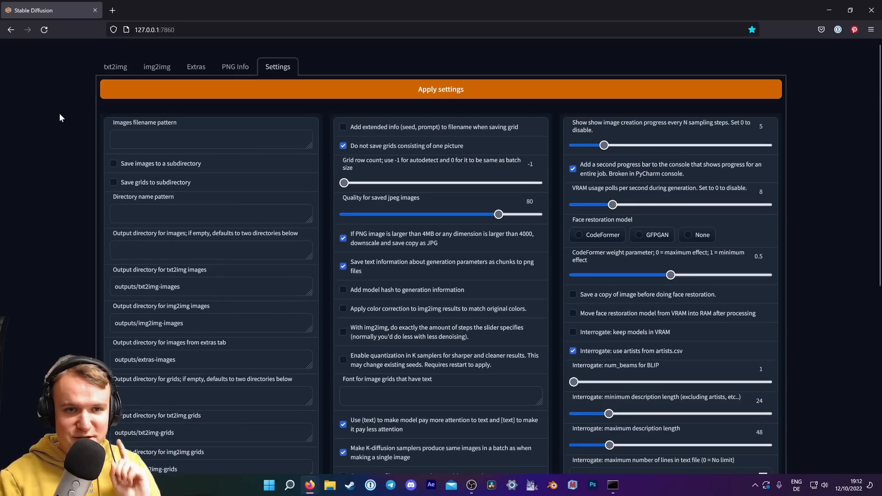
pyautogui.click(115, 65)
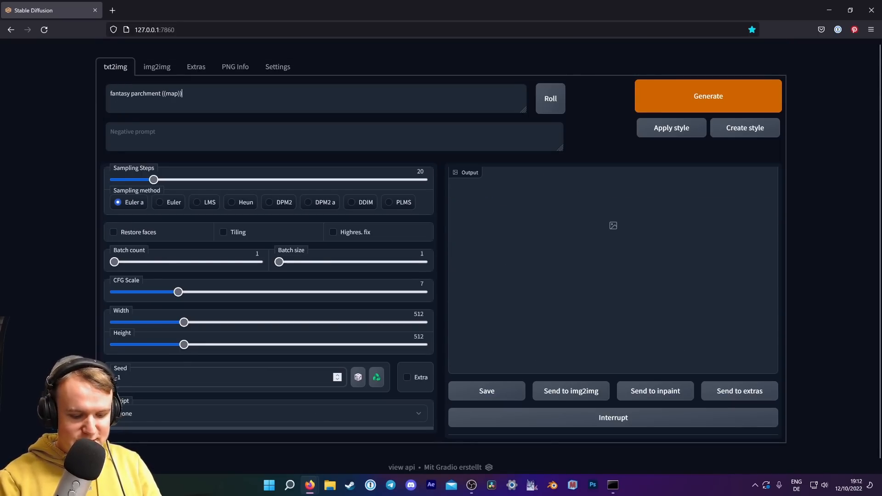
# Extend the prompt after "((map))" with "of magical islands".
pyautogui.write('of')
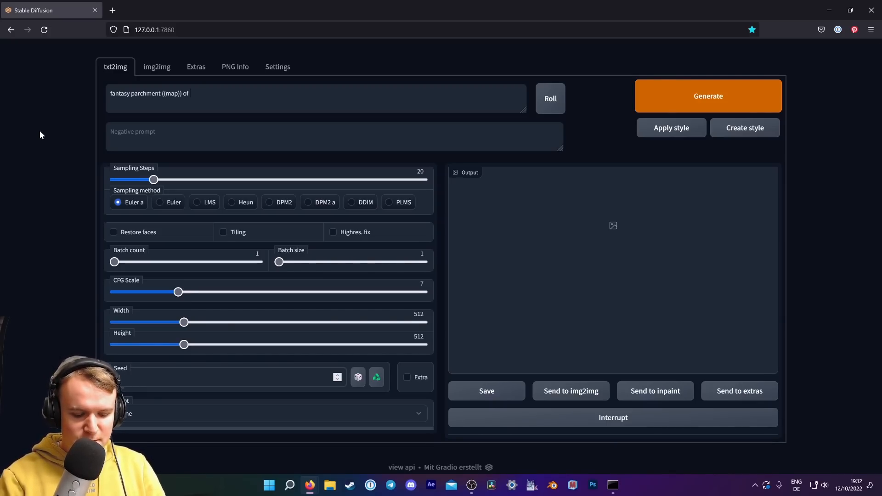
pyautogui.write('islands')
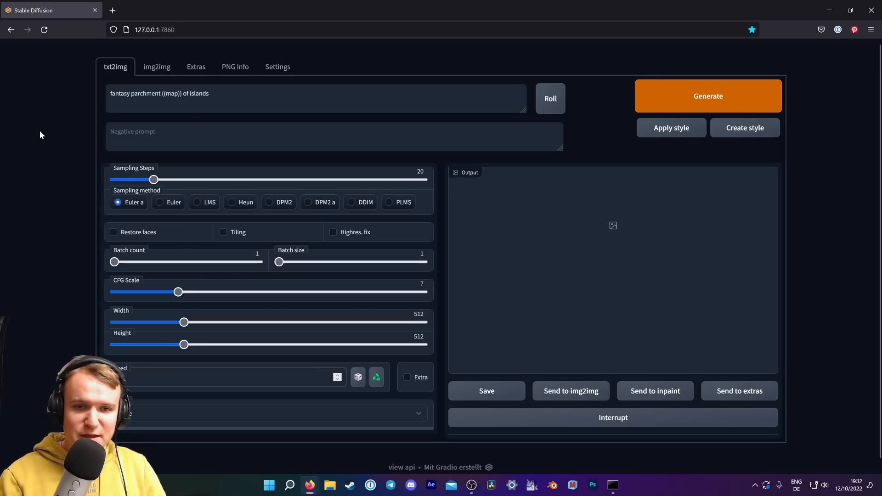
pyautogui.hotkey('ctrl', 'Left')
pyautogui.write('magical')
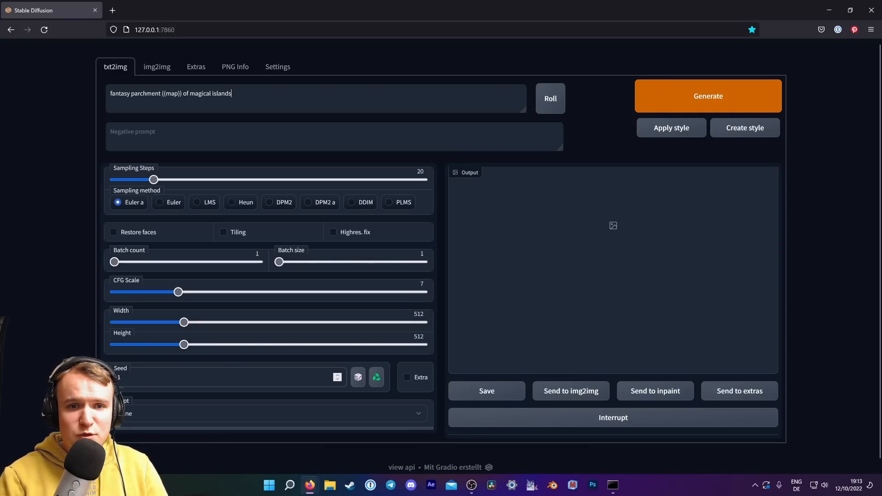
# Append the keywords "elegant, ocean, sea, waves, cartography, vintage, crosshatch" to the prompt, separated by commas.
pyautogui.write(',')
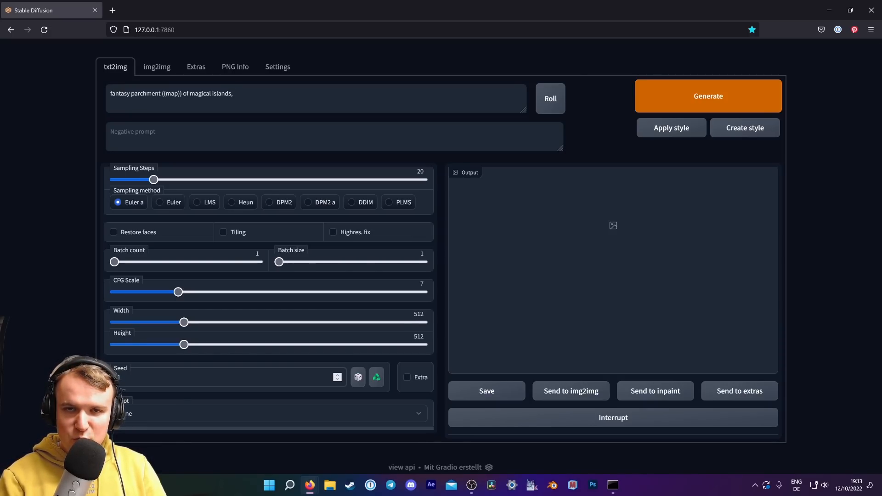
pyautogui.write(' elegant')
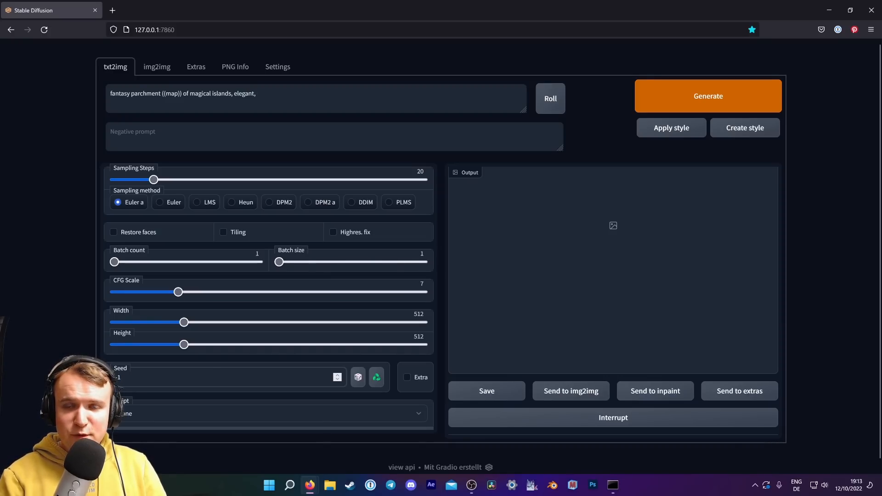
pyautogui.write(', ')
pyautogui.write('ocean,')
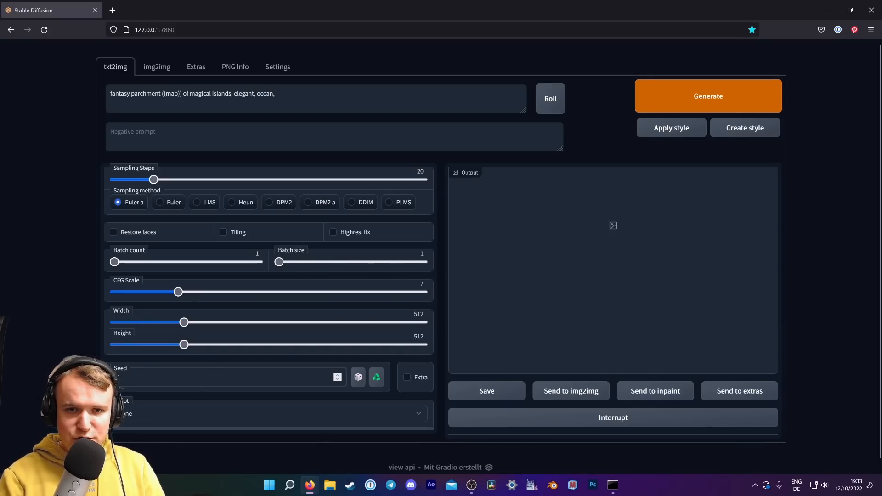
pyautogui.write(' sea, waves,')
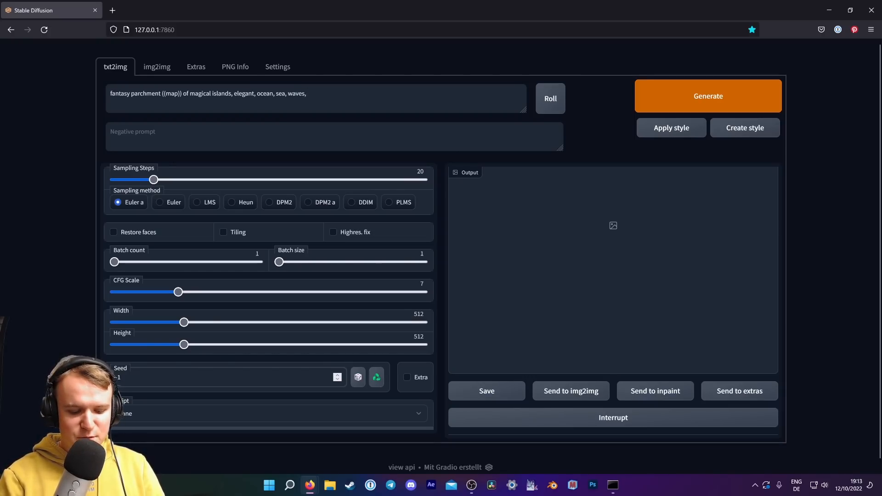
pyautogui.write(' cartography')
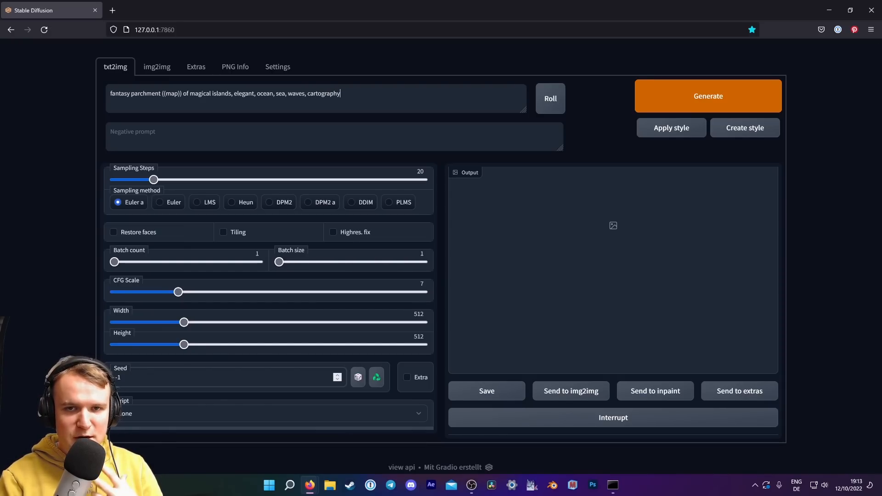
pyautogui.write(', vint')
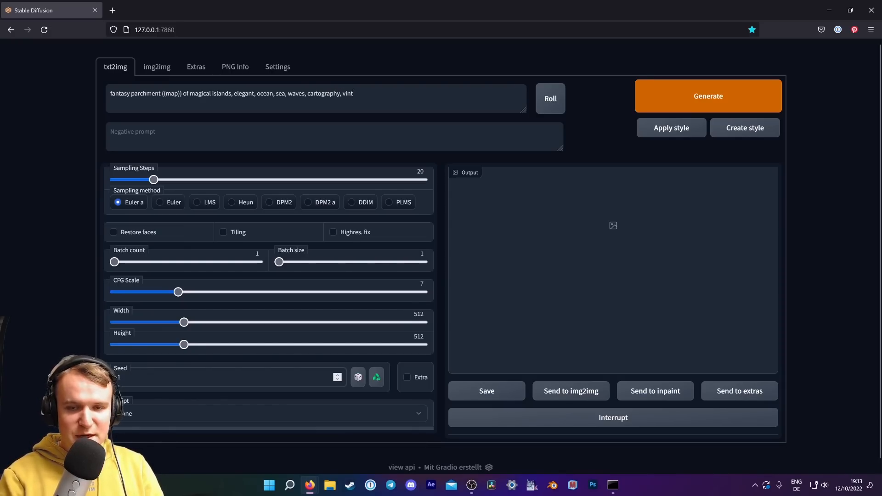
pyautogui.write('age,')
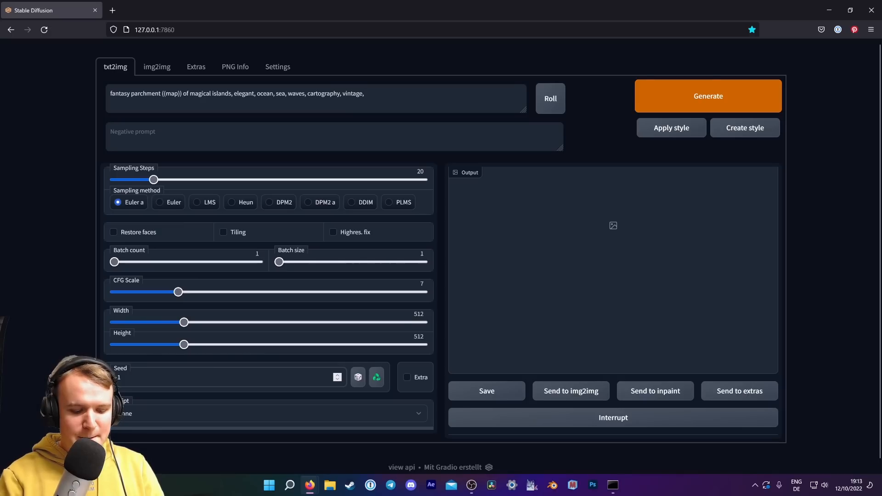
pyautogui.write(' crosshatch')
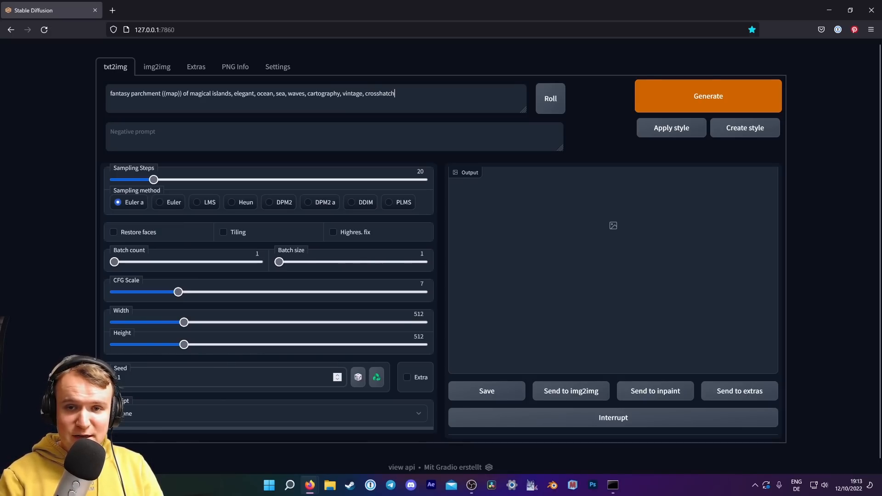
# Search Google for "crosshatch" and "crosshatch shading", enlarge the first example image, and return to the Stable Diffusion page.
pyautogui.hotkey('ctrl', 't')
pyautogui.write('crosshatch')
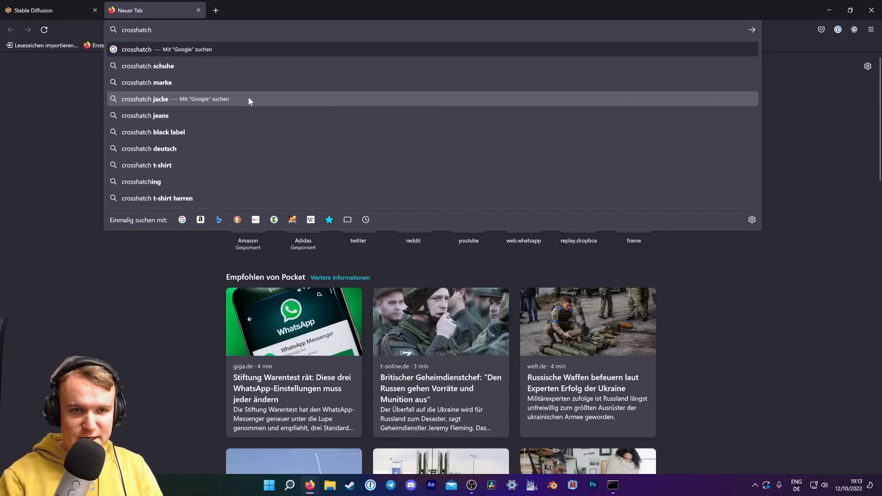
pyautogui.press('Return')
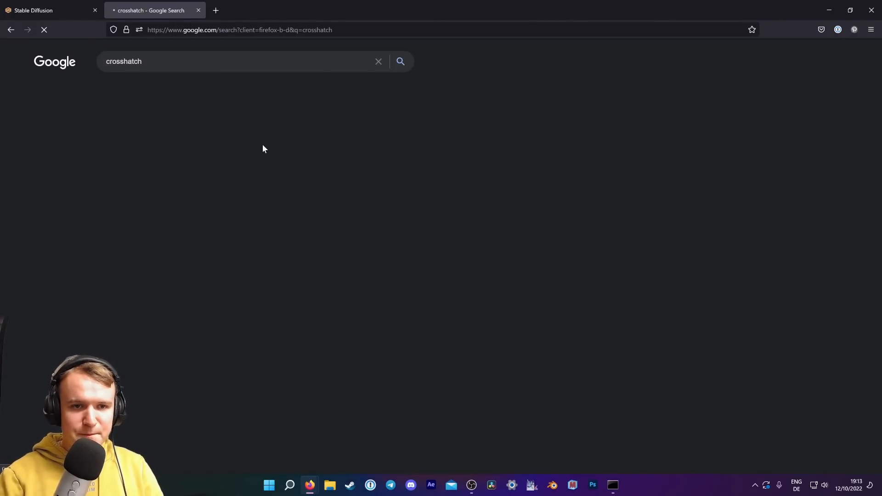
pyautogui.click(239, 62)
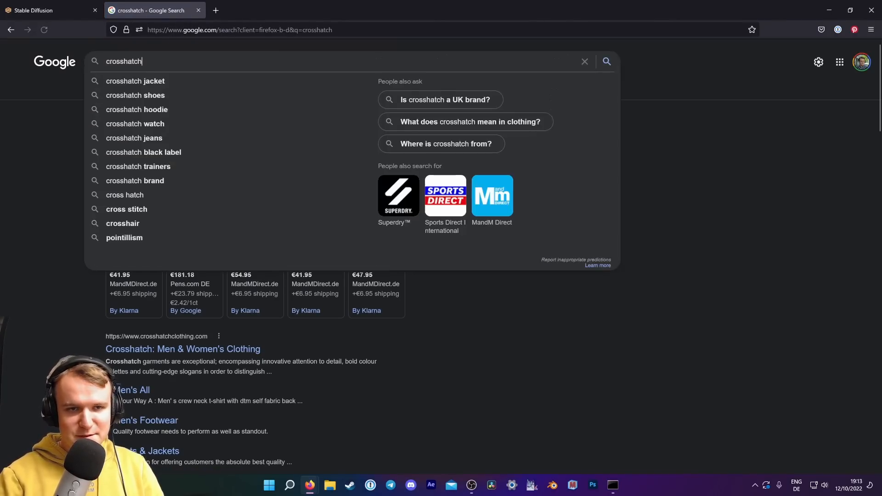
pyautogui.write('shading')
pyautogui.press('Return')
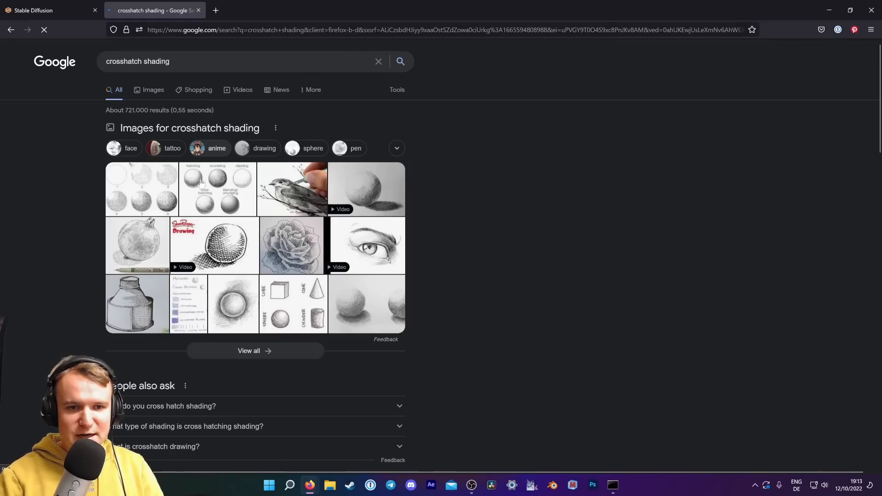
pyautogui.click(159, 191)
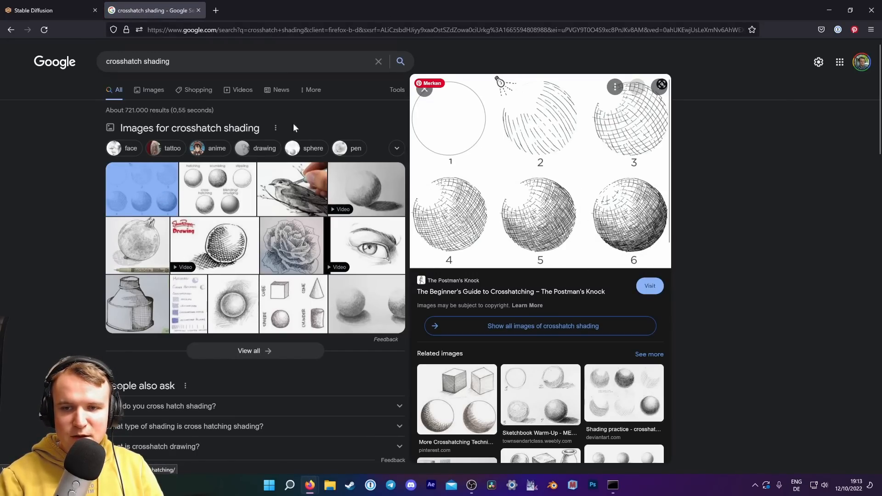
pyautogui.click(37, 11)
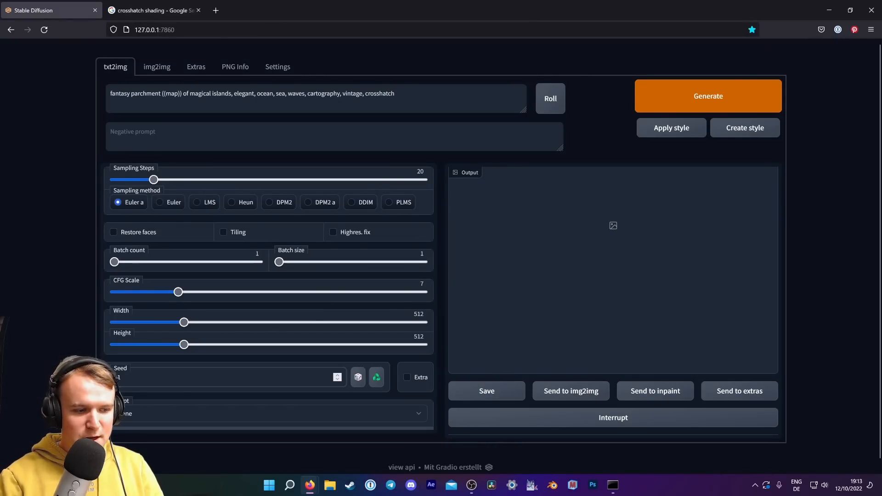
# Append "seafaring, pirate ships" to the prompt and insert "navigation" between "cartography" and "vintage".
pyautogui.write(',')
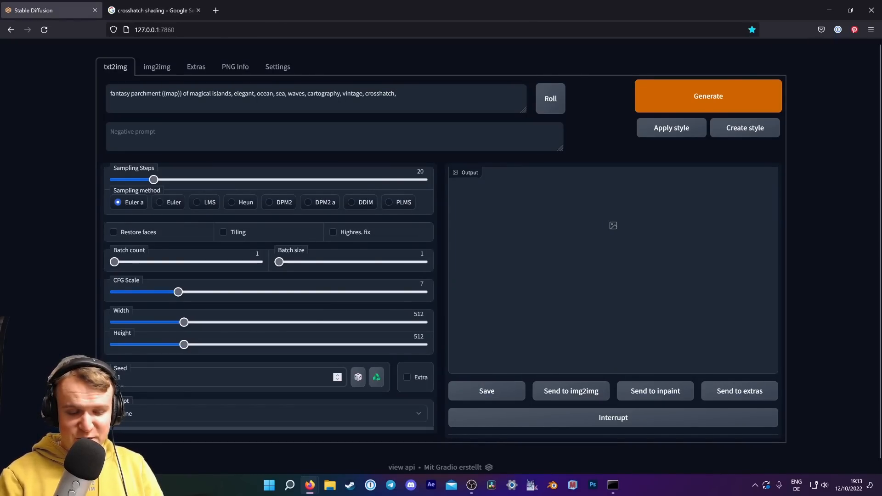
pyautogui.write(' seaf')
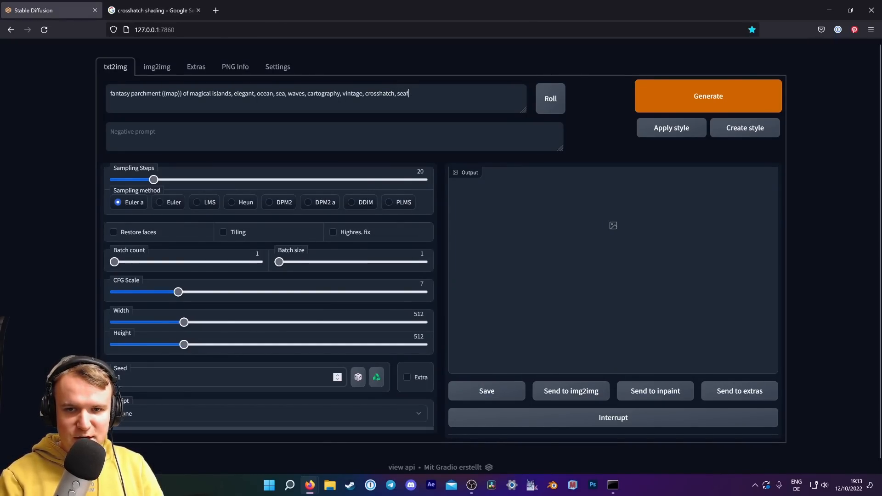
pyautogui.write('aring,')
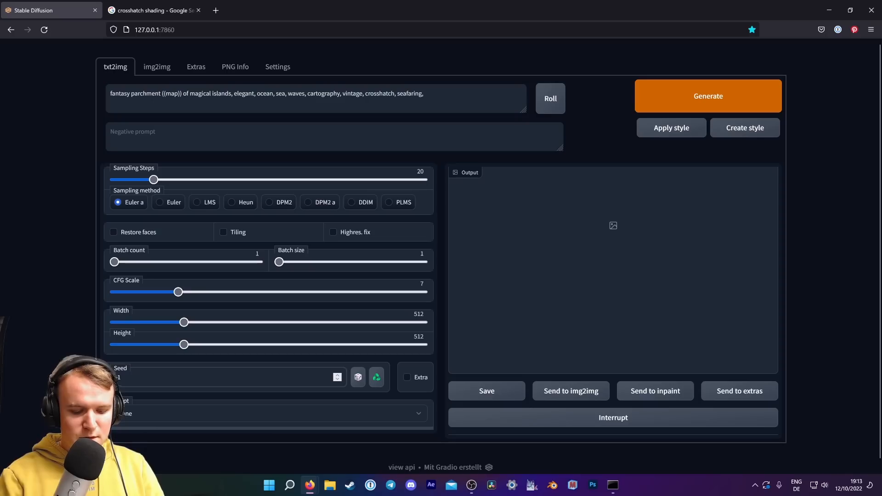
pyautogui.write(' pirate ship')
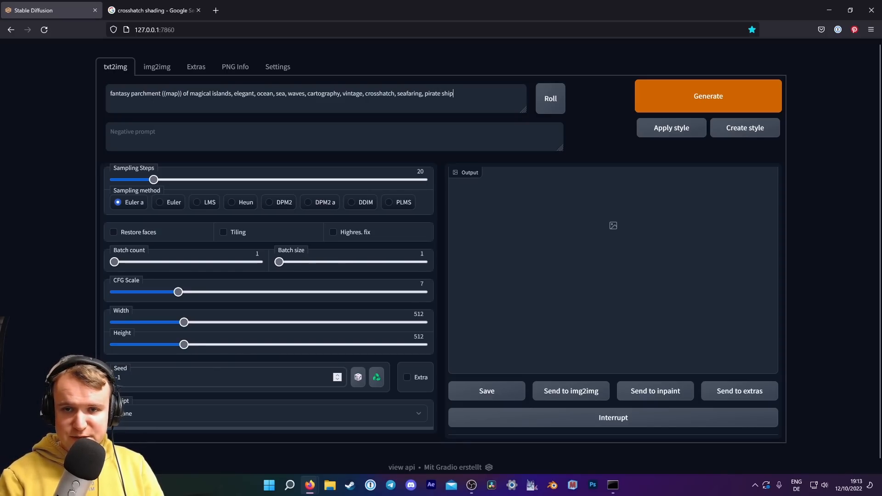
pyautogui.write('s')
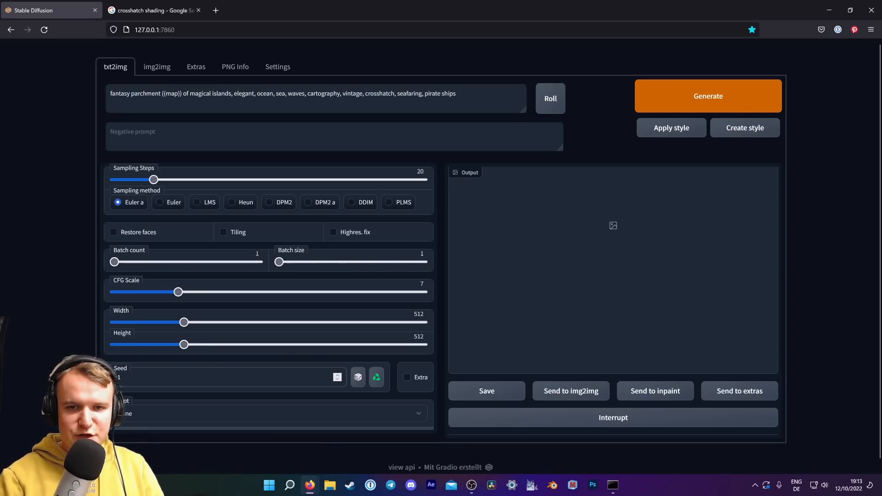
pyautogui.write('navigation,')
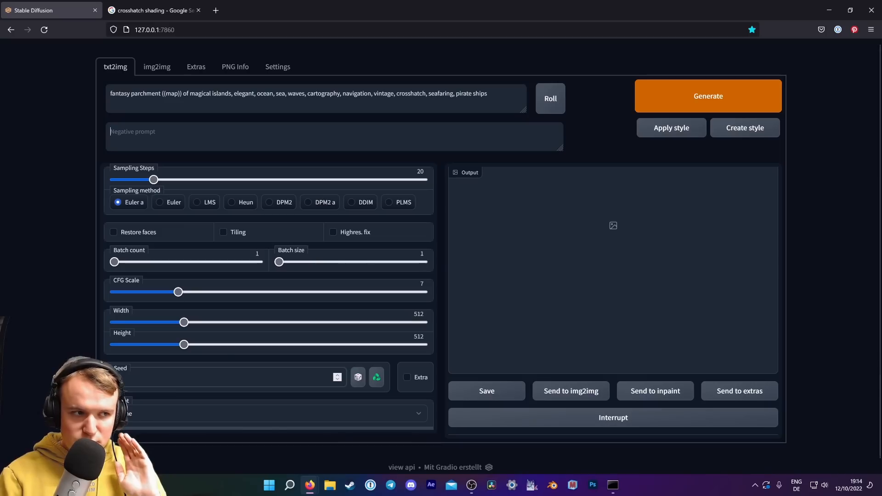
# Set the negative prompt to "America, Europe, Africa, Asia, Australia, words, text, frame".
pyautogui.write('A')
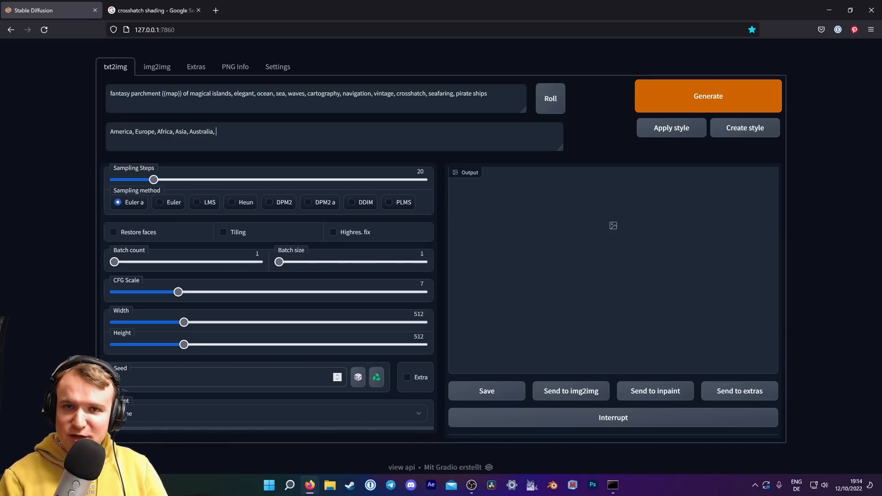
pyautogui.write('words, text, frame')
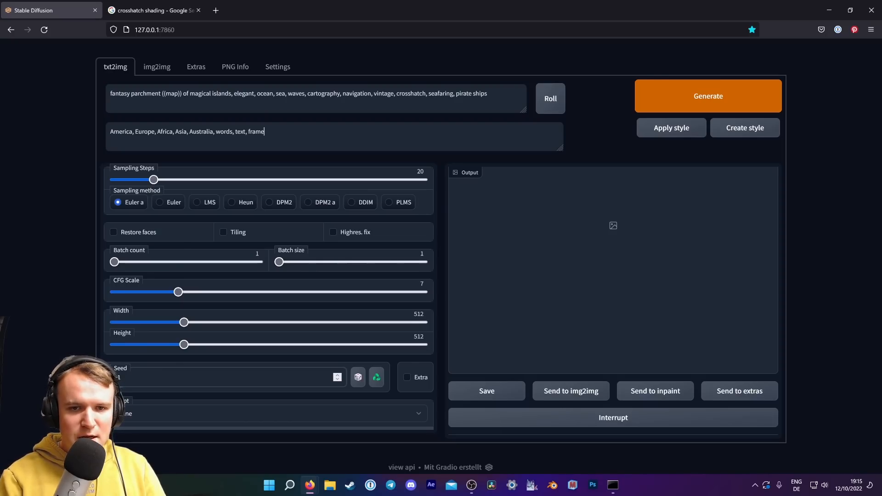
# Append "photograph, render" to the negative prompt, set the batch count to 6, and generate the images.
pyautogui.write(', photograph, render')
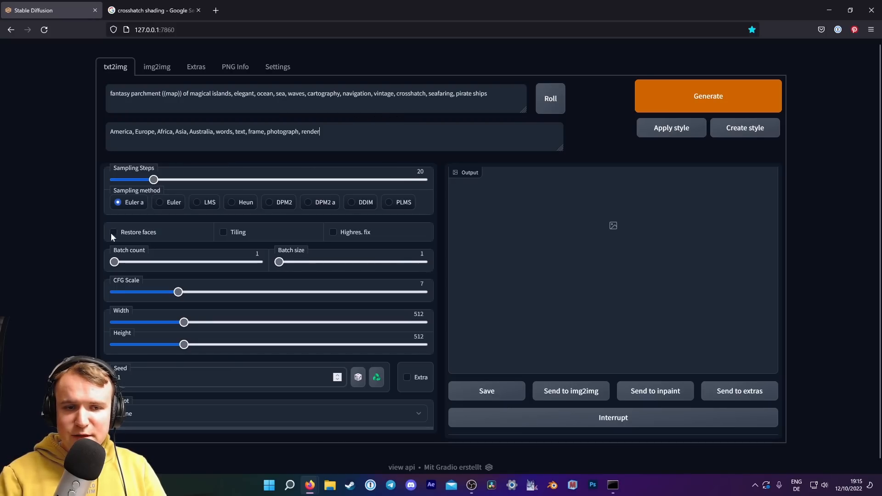
pyautogui.moveTo(116, 261); pyautogui.dragTo(163, 262)
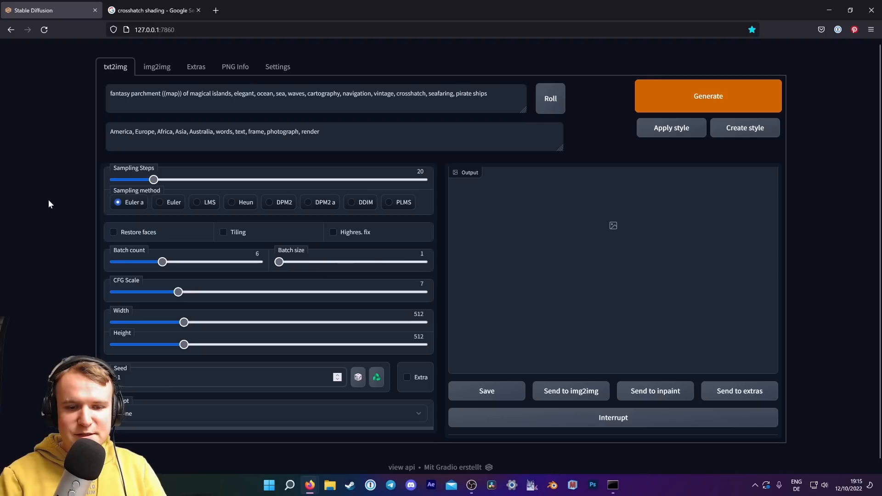
pyautogui.click(713, 100)
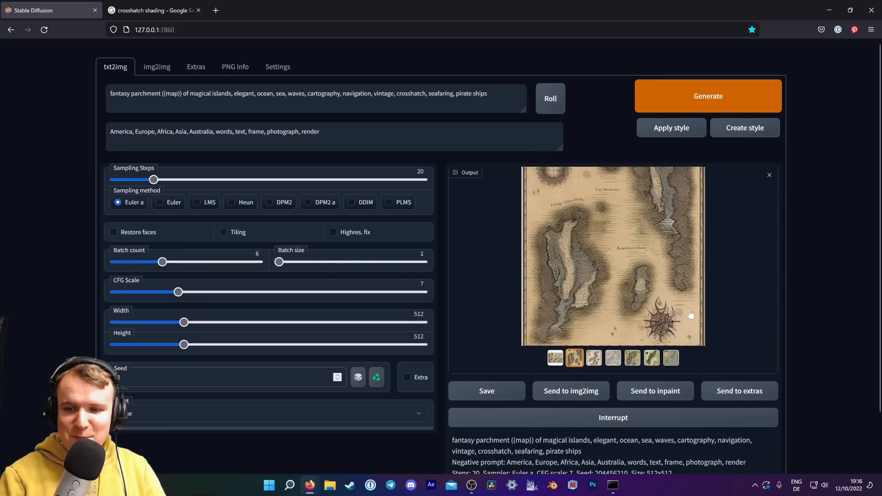
# View the generated maps one after another, from the second map to the last.
pyautogui.click(593, 363)
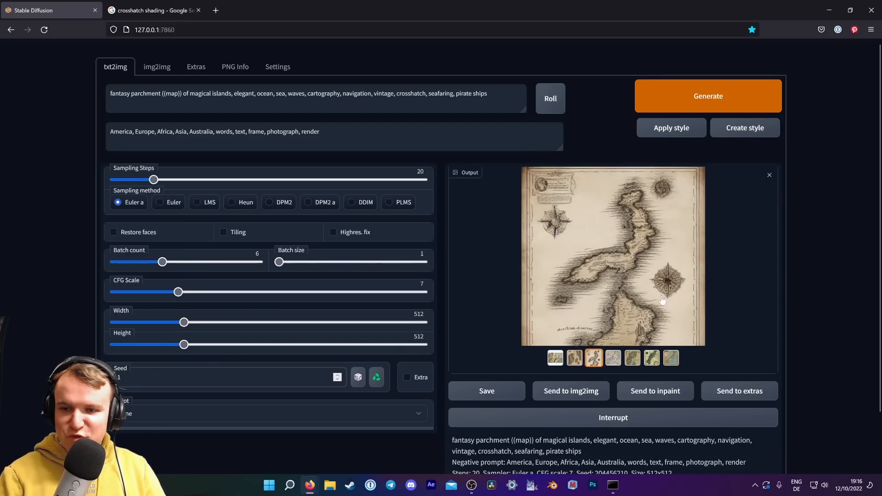
pyautogui.click(614, 361)
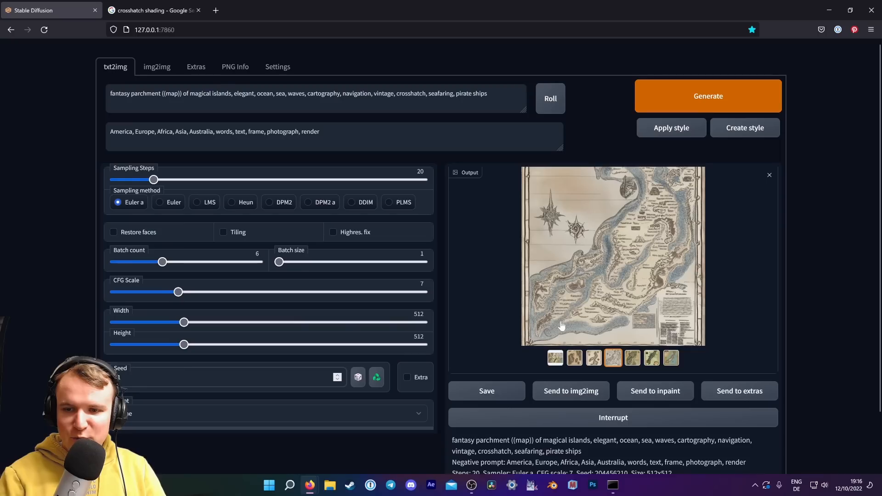
pyautogui.click(632, 358)
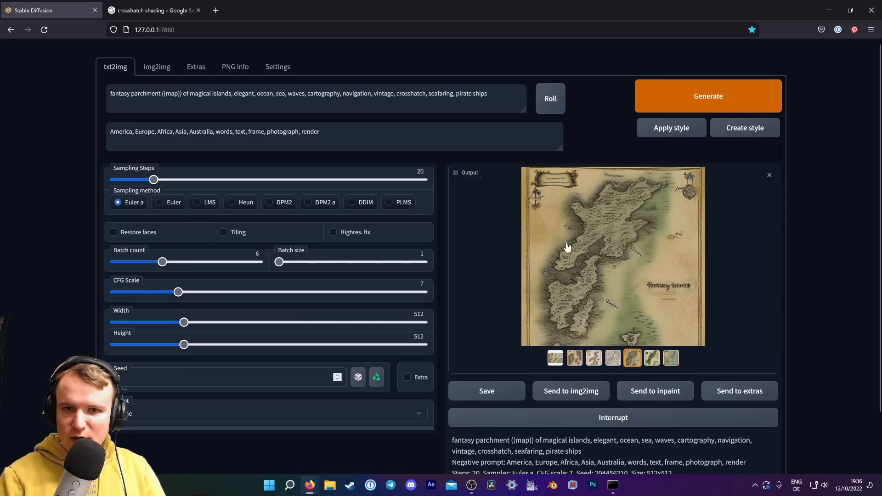
pyautogui.click(649, 363)
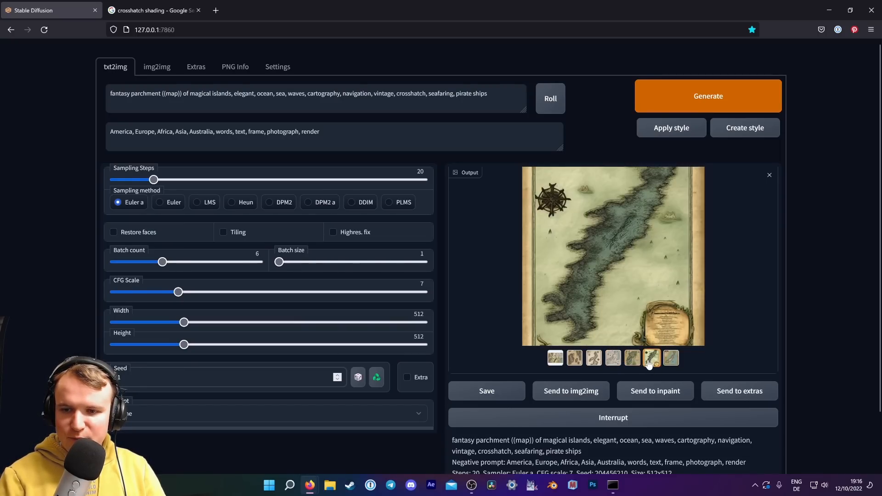
pyautogui.click(671, 360)
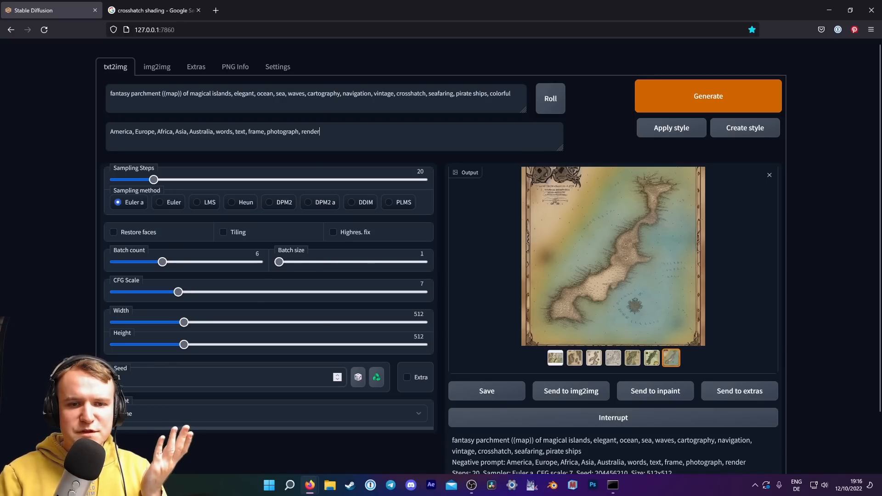
# Remove "render" from the negative prompt and generate a new batch with 50 sampling steps.
pyautogui.hotkey('ctrl', 'shift', 'Left')
pyautogui.press('BackSpace')
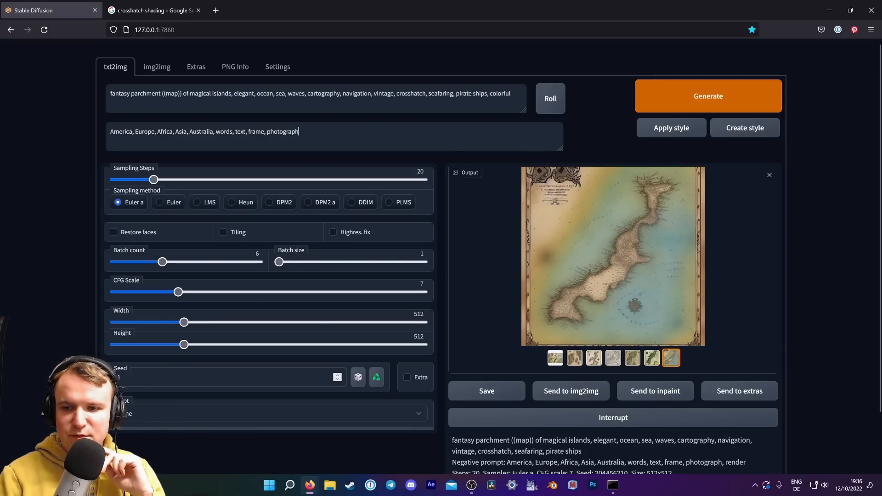
pyautogui.click(591, 362)
pyautogui.click(575, 358)
pyautogui.click(613, 357)
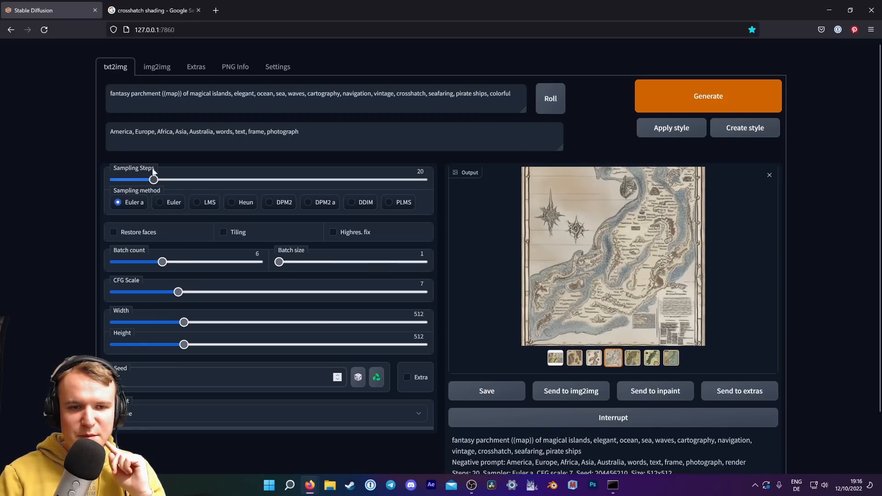
pyautogui.moveTo(162, 182); pyautogui.dragTo(216, 180)
pyautogui.click(707, 96)
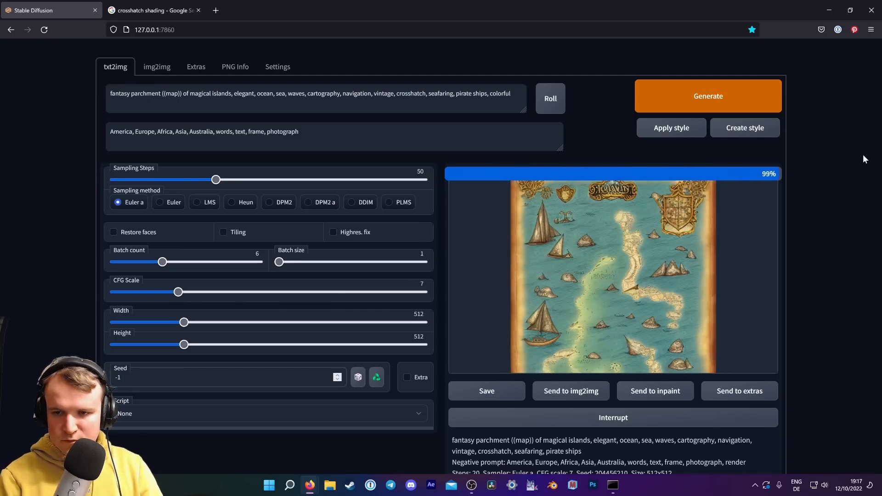
# View each of the six newly generated colorful maps in order.
pyautogui.click(569, 357)
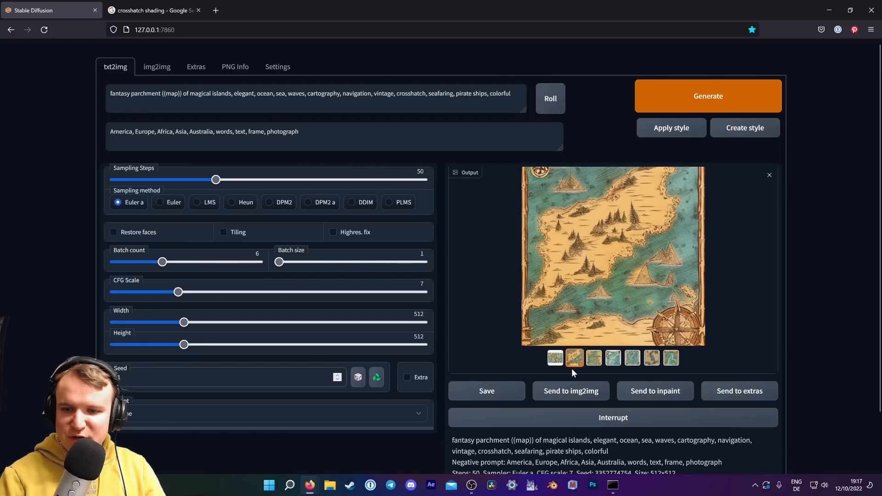
pyautogui.click(596, 360)
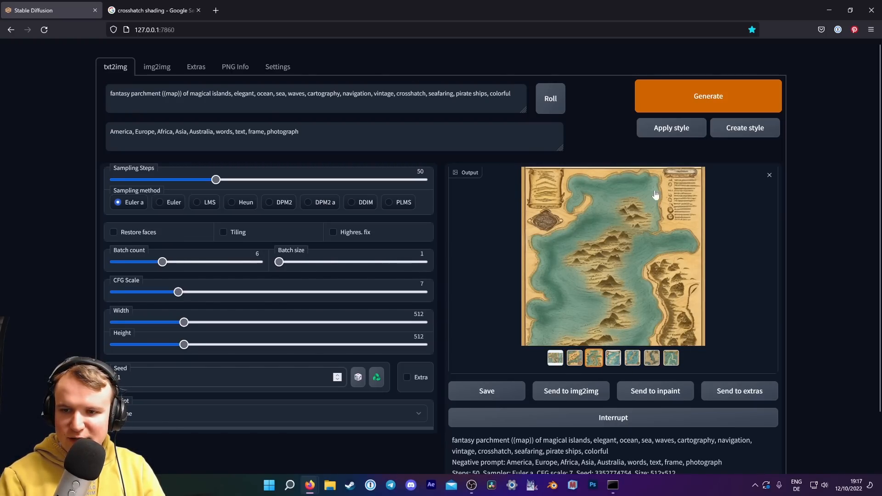
pyautogui.click(617, 360)
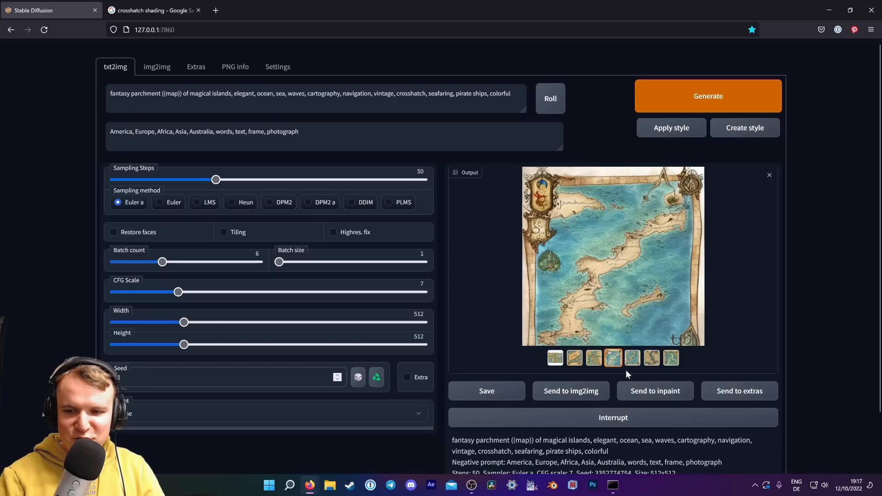
pyautogui.click(633, 360)
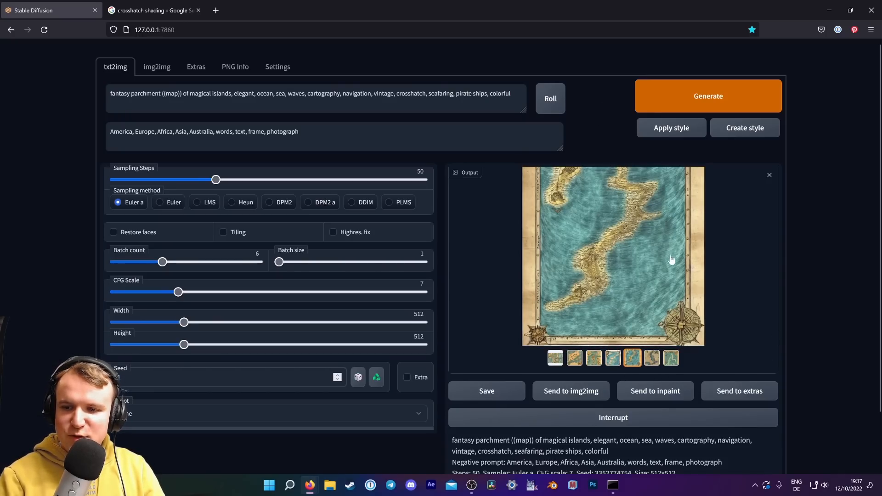
pyautogui.click(652, 359)
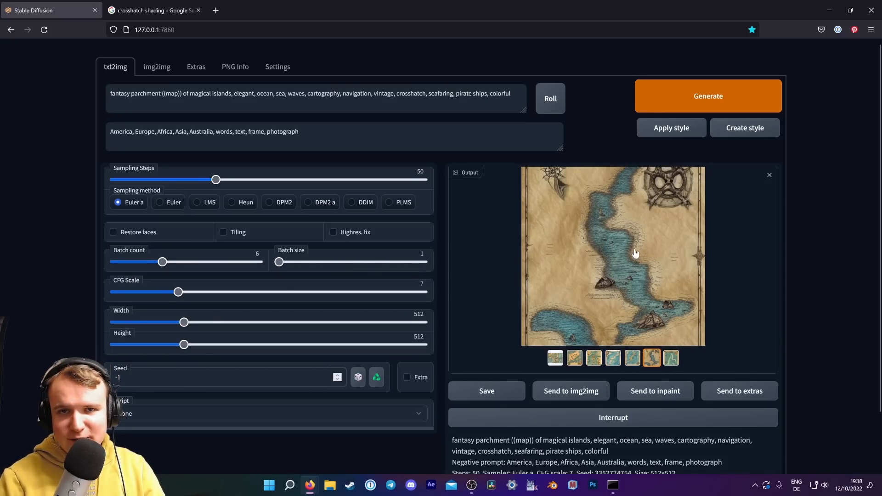
pyautogui.click(671, 359)
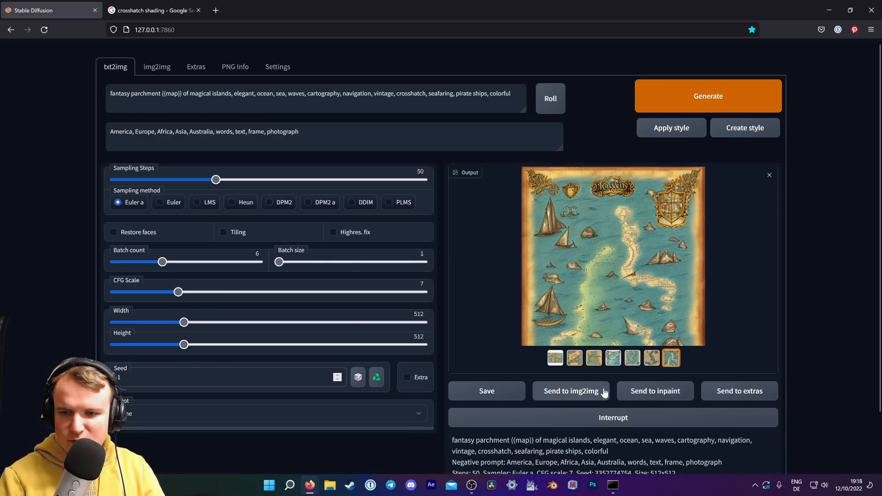
# Go back through the colorful maps and compare them to pick one for further variations.
pyautogui.click(614, 361)
pyautogui.click(614, 361)
pyautogui.click(594, 360)
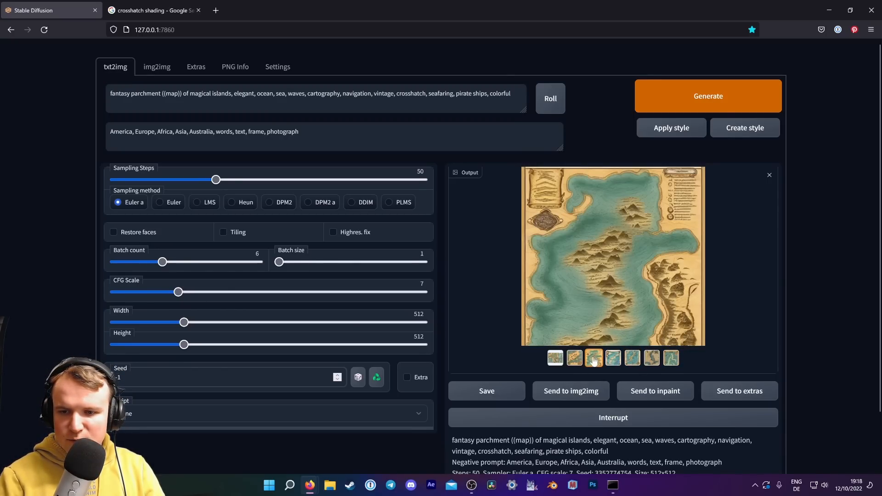
pyautogui.click(575, 360)
pyautogui.click(594, 360)
pyautogui.click(613, 360)
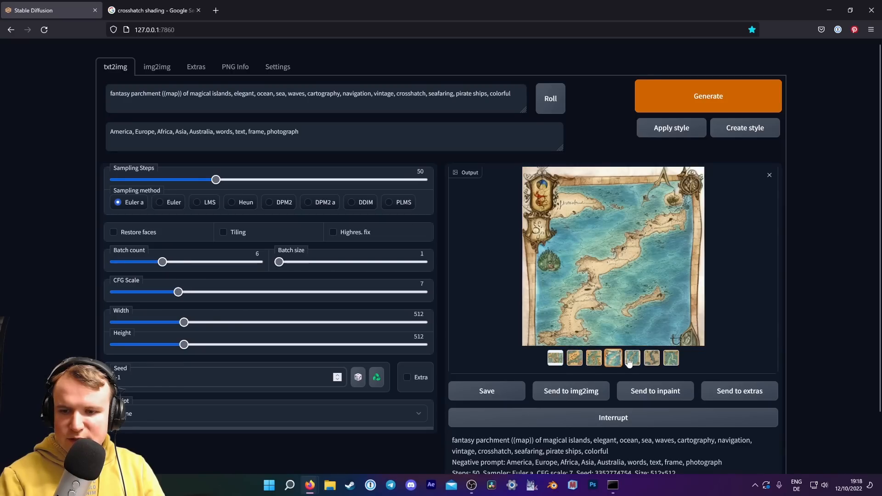
pyautogui.click(652, 360)
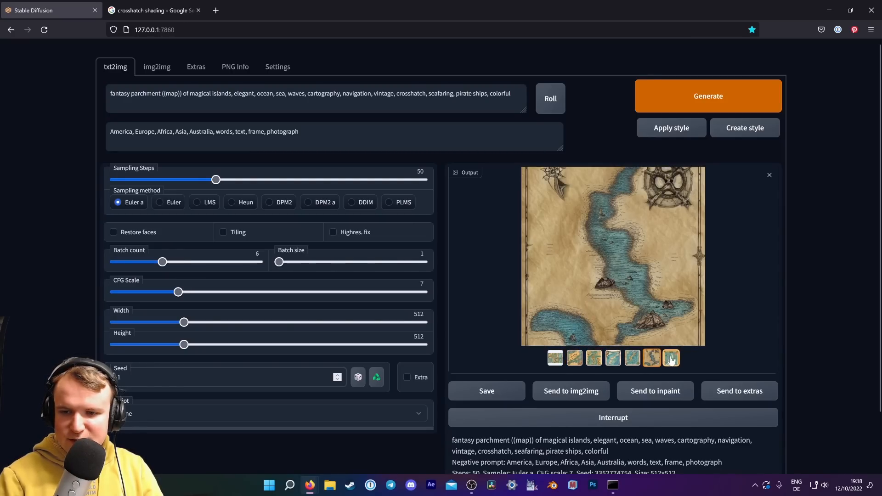
# Select the last map, with the sailing ships, and send it to img2img.
pyautogui.click(671, 360)
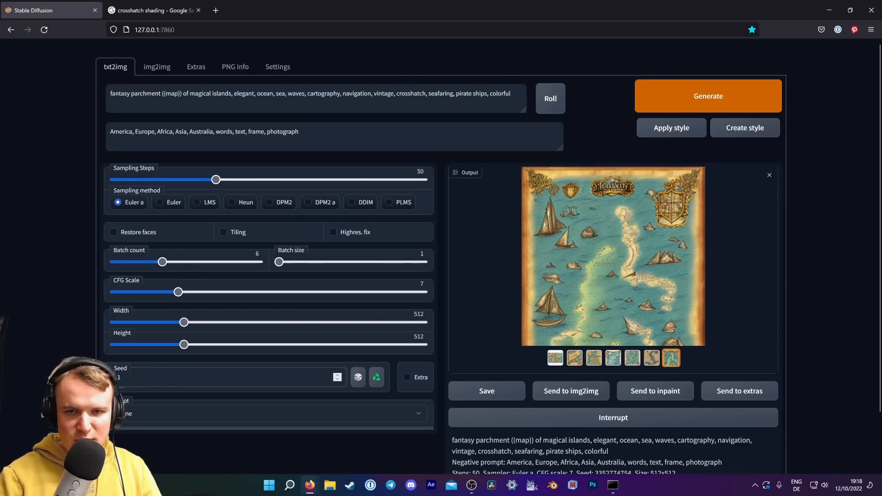
pyautogui.tripleClick(405, 93)
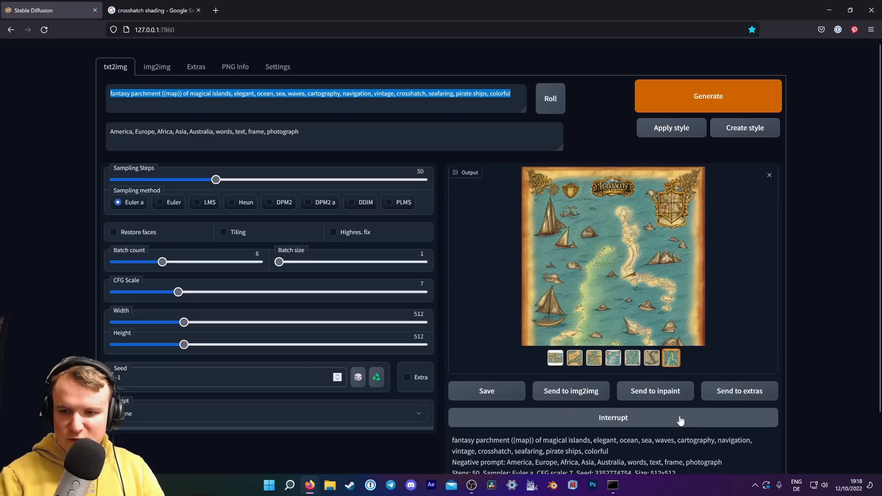
pyautogui.click(574, 396)
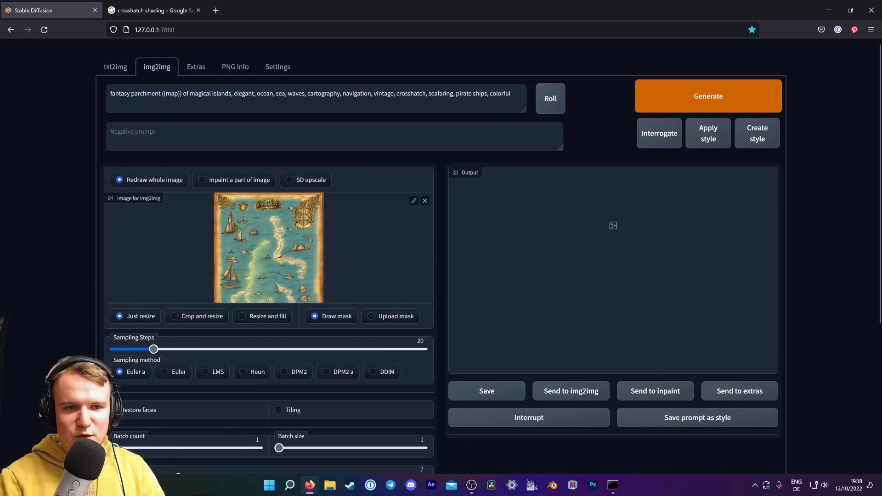
# Copy the txt2img negative prompt into the empty img2img negative prompt.
pyautogui.click(110, 66)
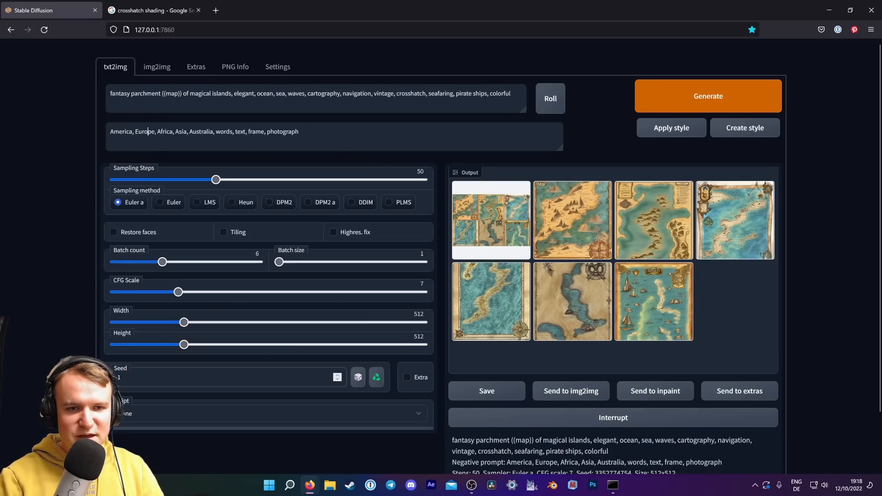
pyautogui.tripleClick(147, 132)
pyautogui.hotkey('ctrl', 'c')
pyautogui.click(155, 67)
pyautogui.click(170, 132)
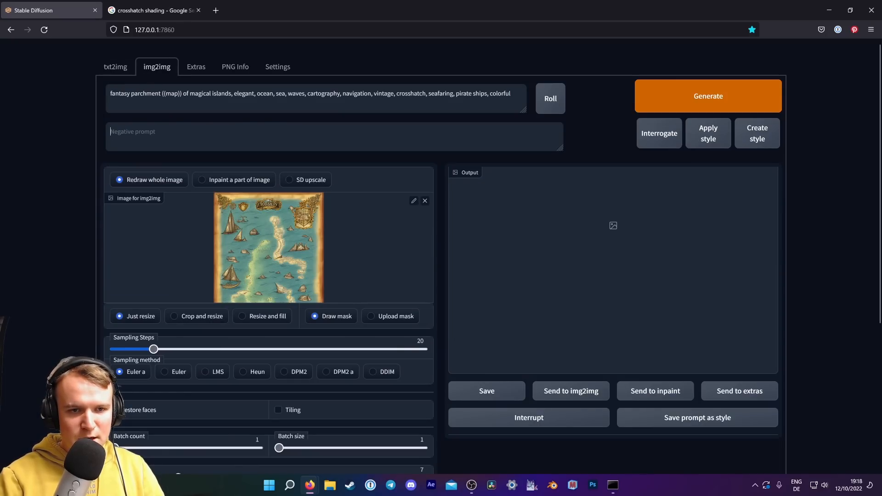
pyautogui.hotkey('ctrl', 'v')
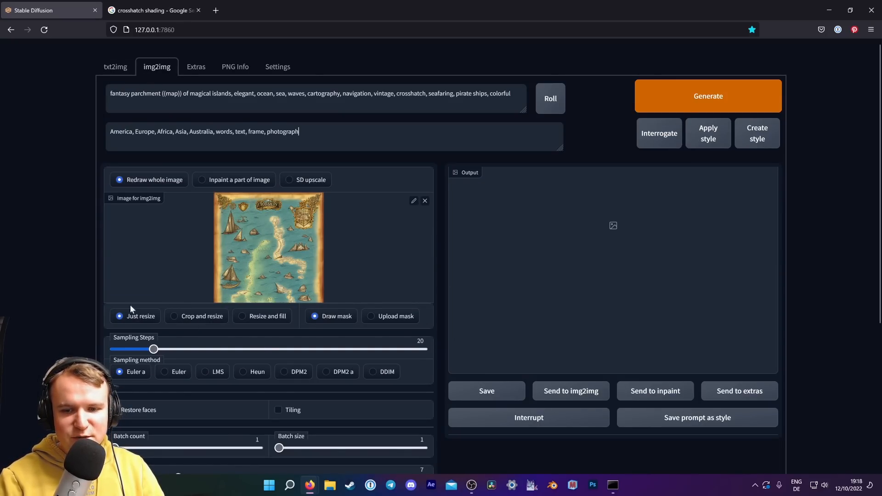
# Set the img2img sampling steps to 50 and the batch count to 6.
pyautogui.scroll(-1, 12, 261)
pyautogui.moveTo(164, 299); pyautogui.dragTo(217, 305)
pyautogui.scroll(-1, 78, 317)
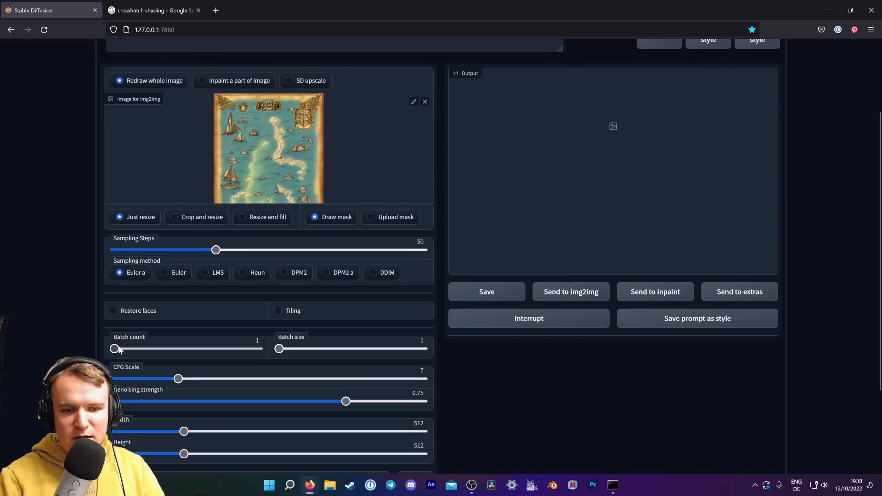
pyautogui.moveTo(114, 349); pyautogui.dragTo(162, 348)
pyautogui.scroll(-1, 553, 376)
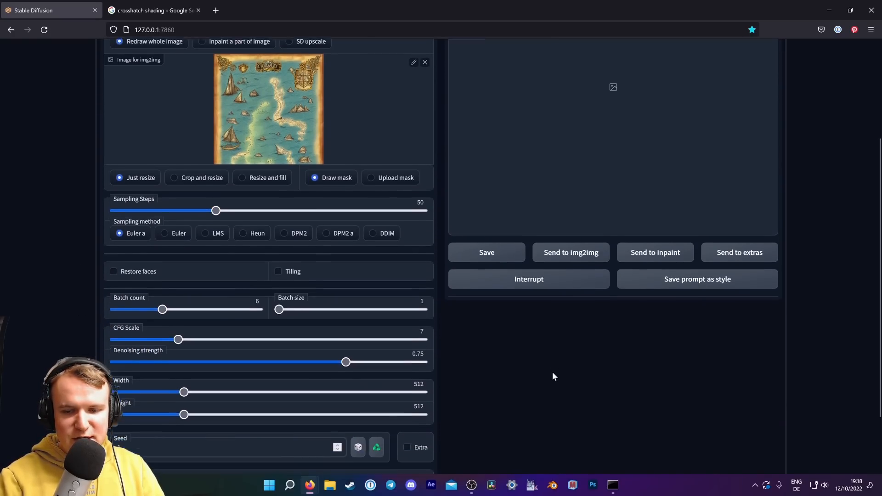
# Set the denoising strength to 0.5 and generate variations of the sailing ship map.
pyautogui.moveTo(345, 351); pyautogui.dragTo(269, 356)
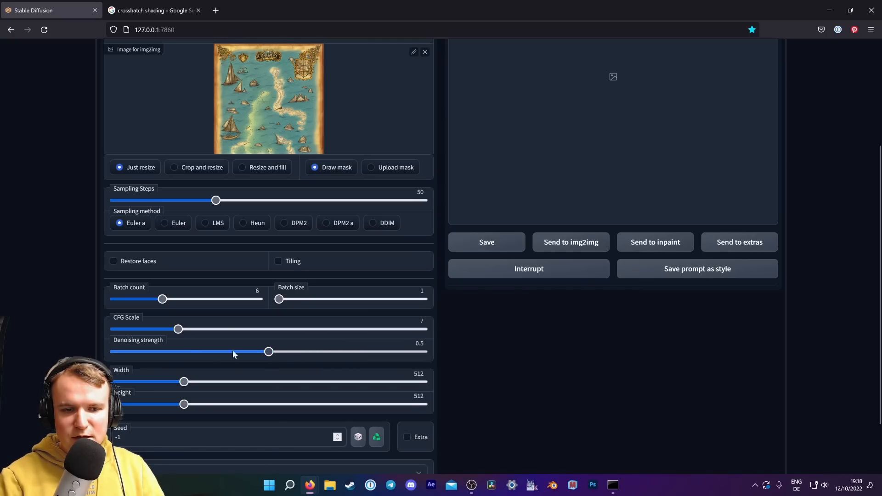
pyautogui.scroll(3, 707, 230)
pyautogui.click(740, 91)
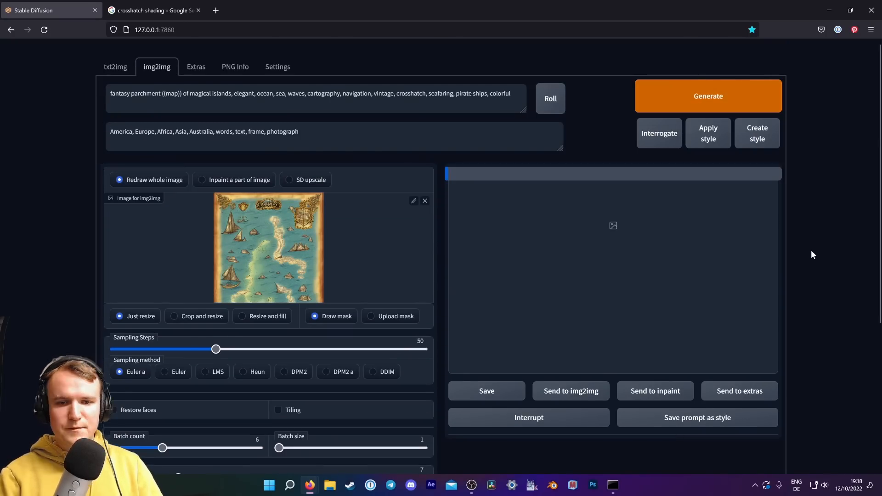
# Examine the generated img2img map variations one by one at larger size and compare them.
pyautogui.scroll(-1, 811, 250)
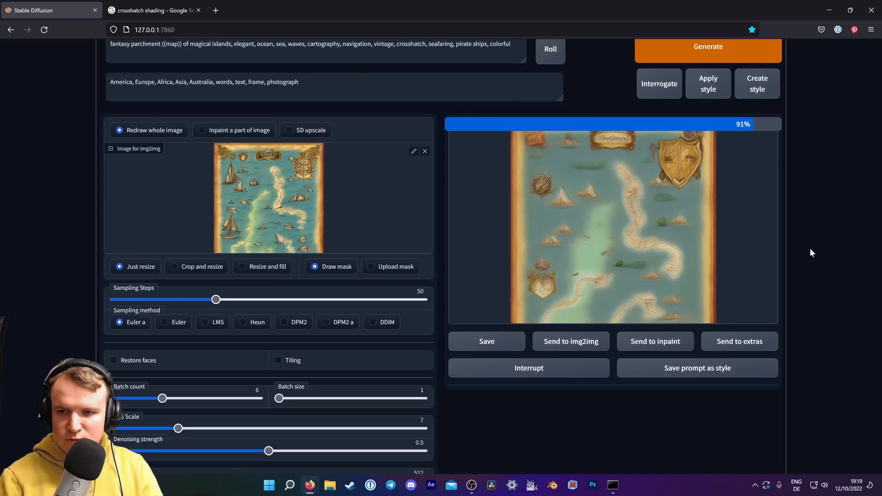
pyautogui.click(598, 183)
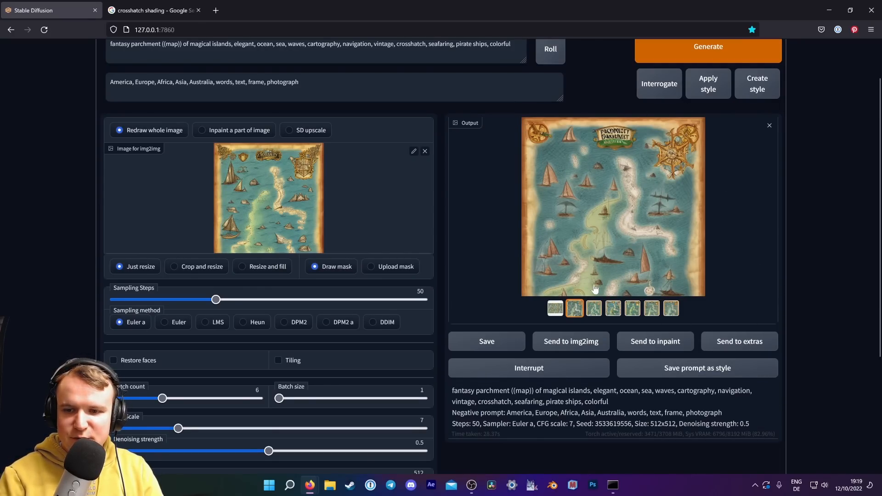
pyautogui.click(594, 309)
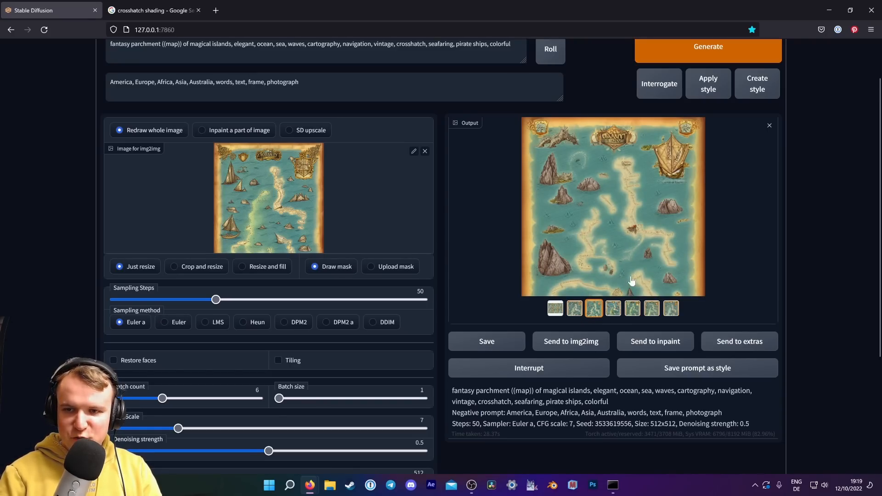
pyautogui.click(612, 308)
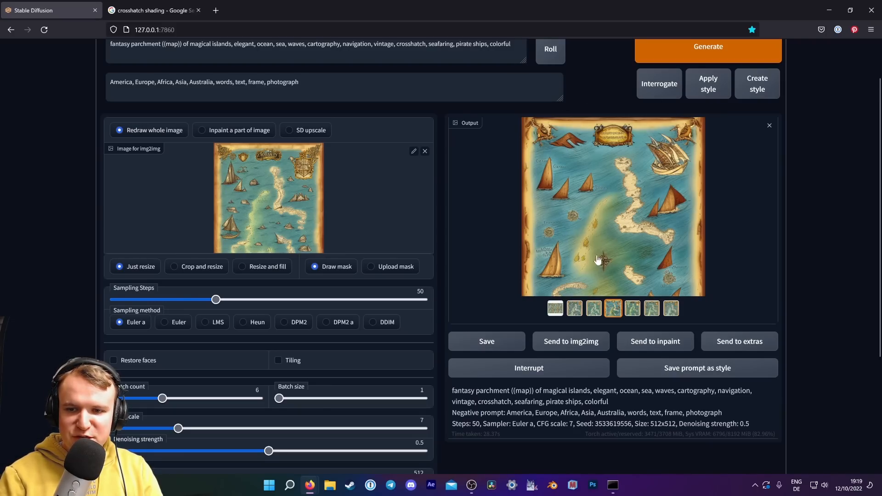
pyautogui.click(632, 315)
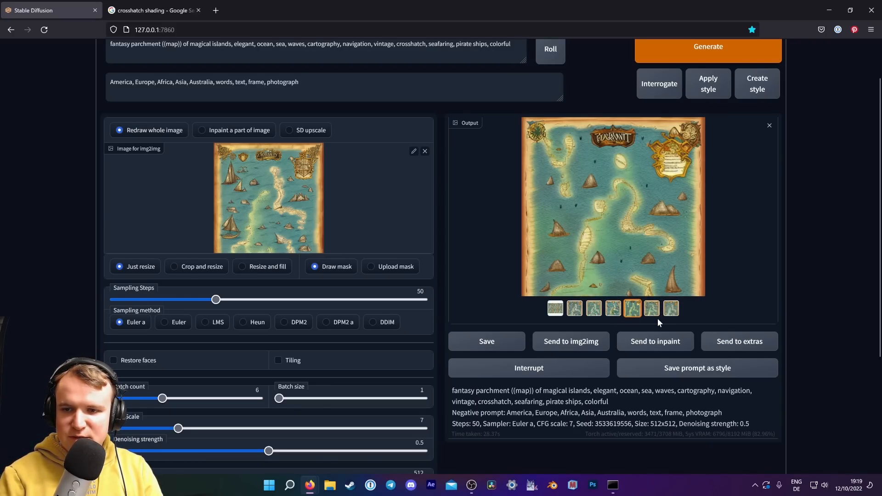
pyautogui.click(654, 315)
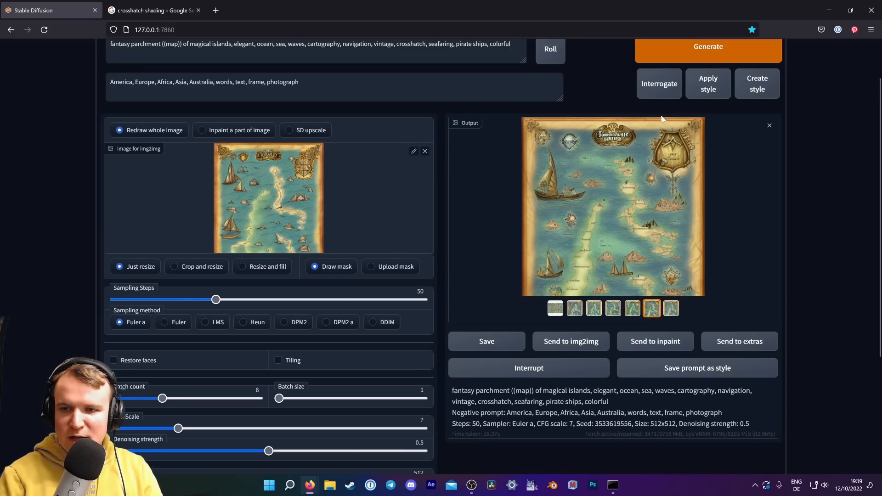
pyautogui.click(671, 309)
pyautogui.press('Left')
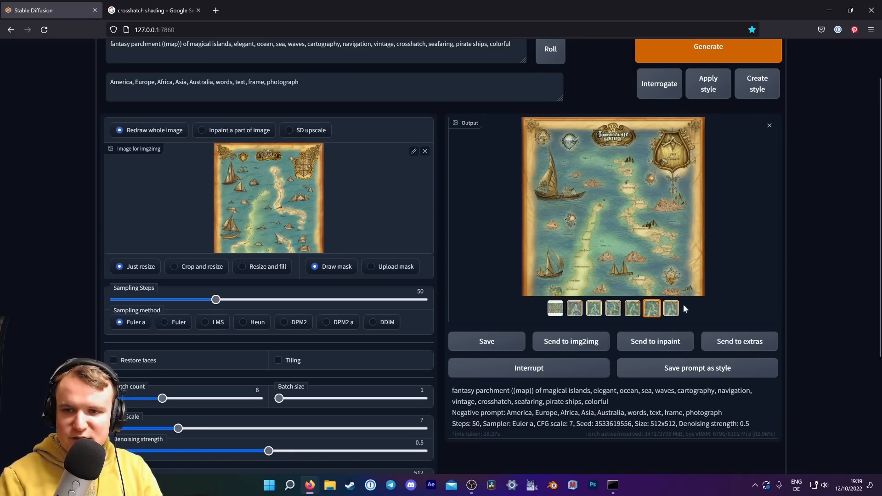
pyautogui.click(634, 310)
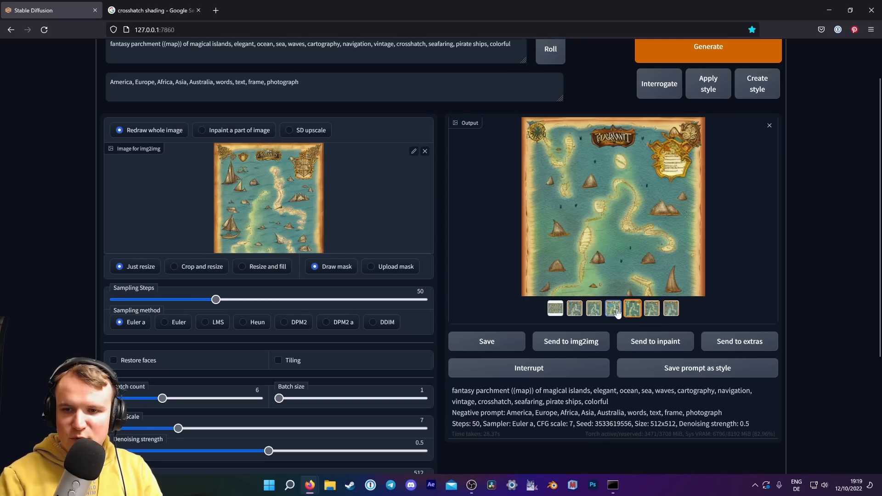
pyautogui.click(593, 308)
pyautogui.click(576, 310)
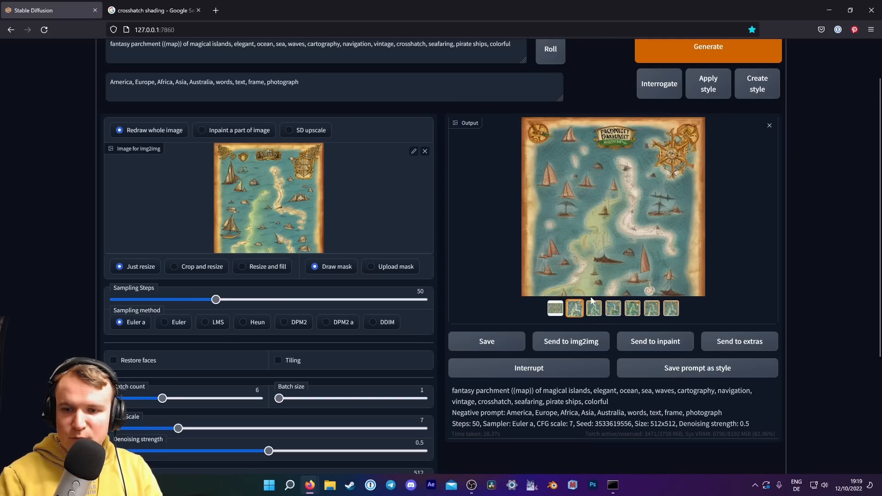
# Switch to Photoshop and create a new 512 x 512 px document at 72 ppi with a black background.
pyautogui.click(597, 485)
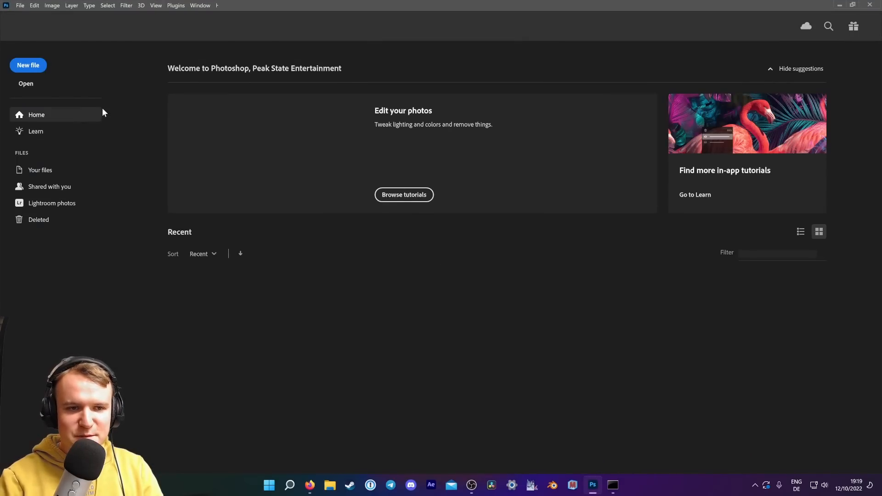
pyautogui.click(45, 66)
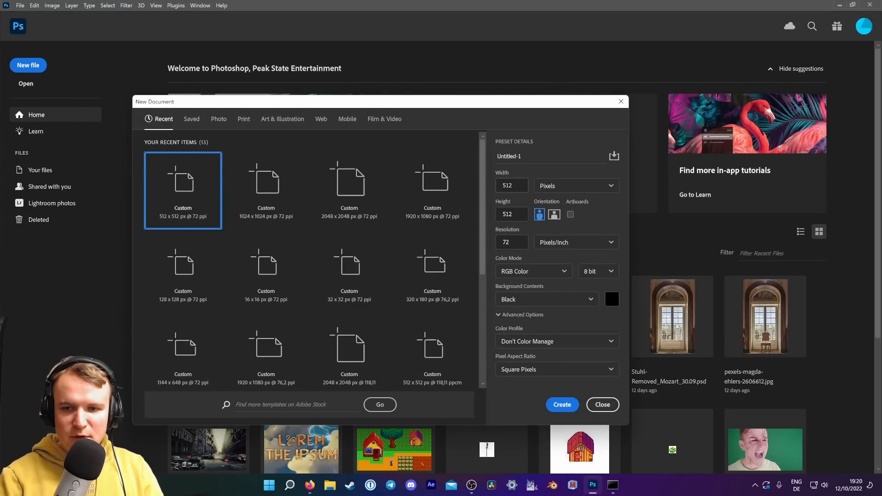
pyautogui.click(562, 404)
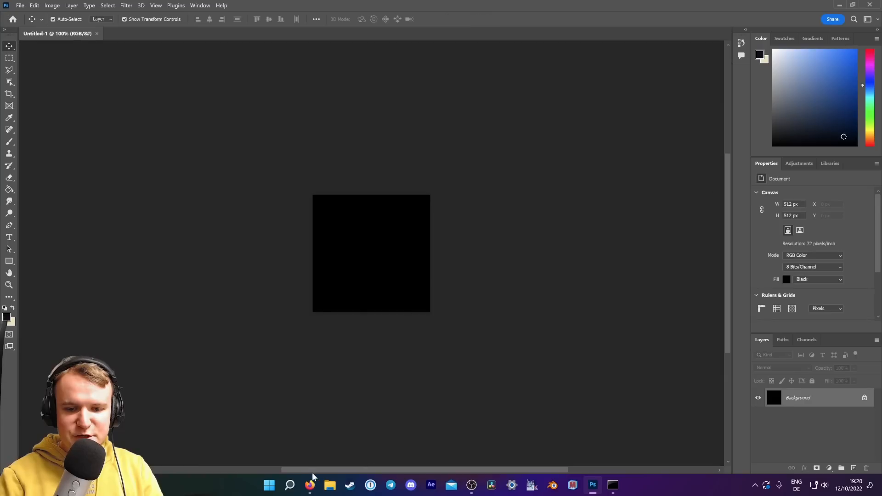
pyautogui.hotkey('ctrl', '+')
pyautogui.hotkey('ctrl', '+')
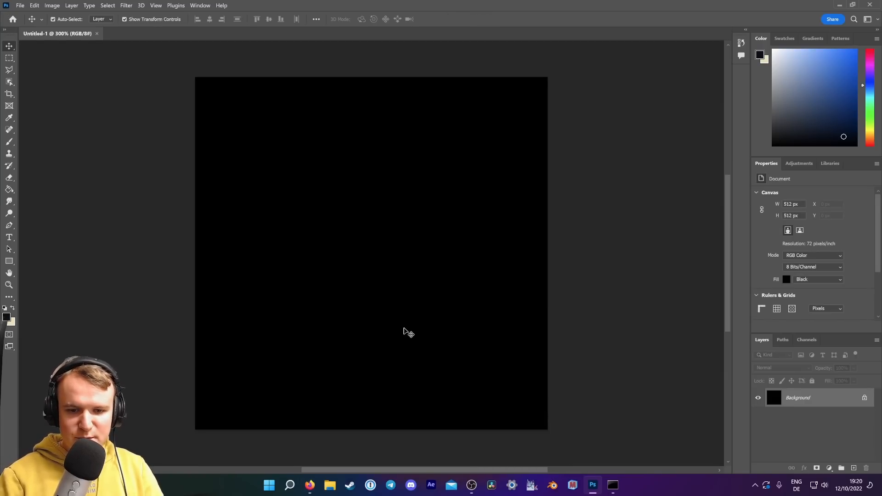
# Return to Stable Diffusion in Firefox and compare the six map variations again to choose one for editing.
pyautogui.moveTo(320, 490)
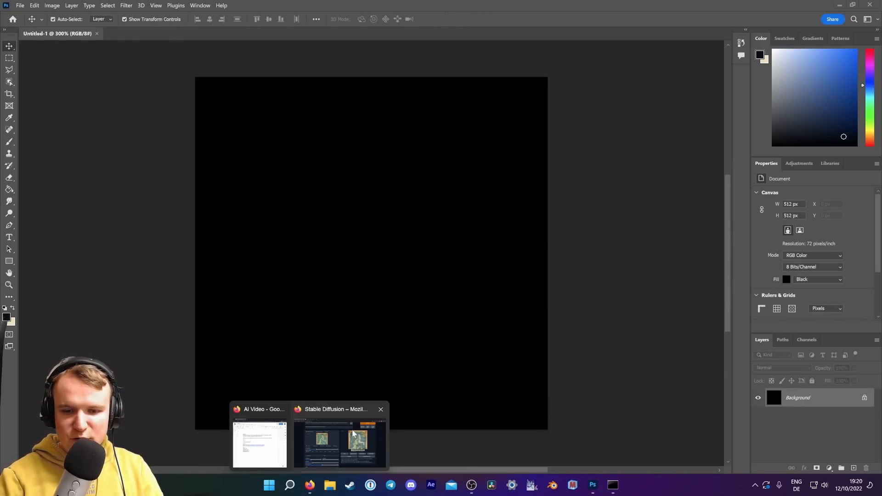
pyautogui.click(365, 427)
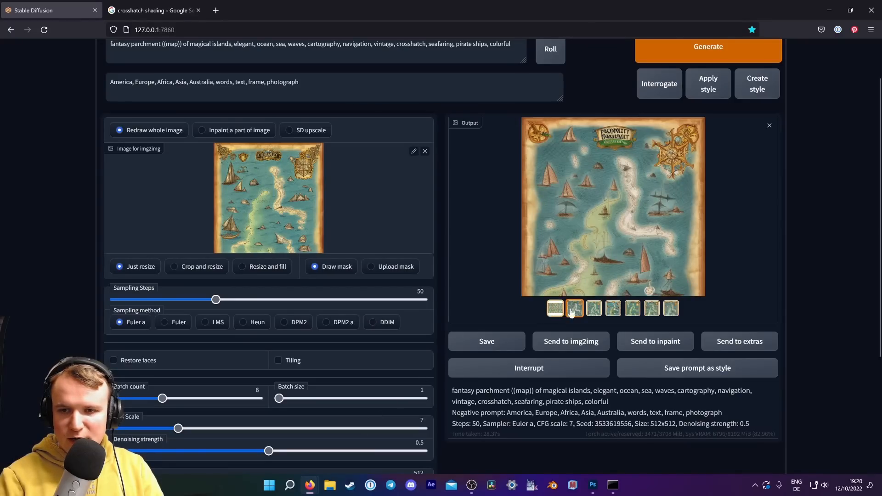
pyautogui.click(592, 313)
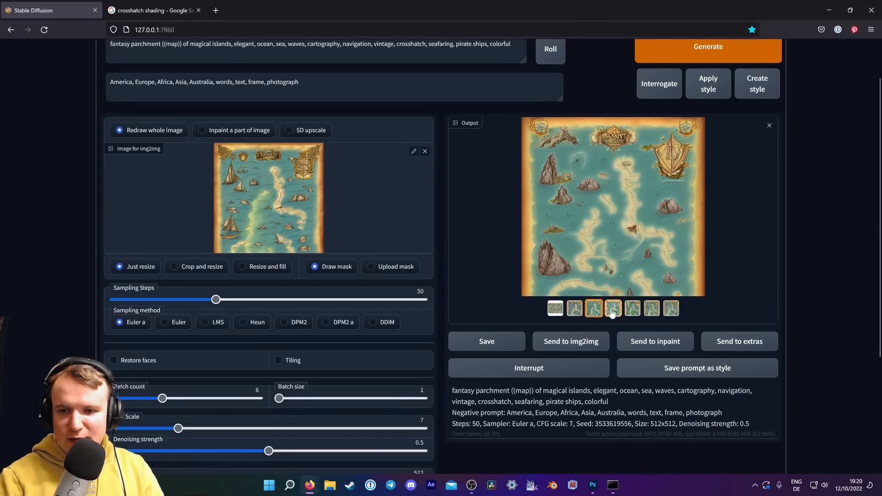
pyautogui.click(614, 310)
pyautogui.click(633, 311)
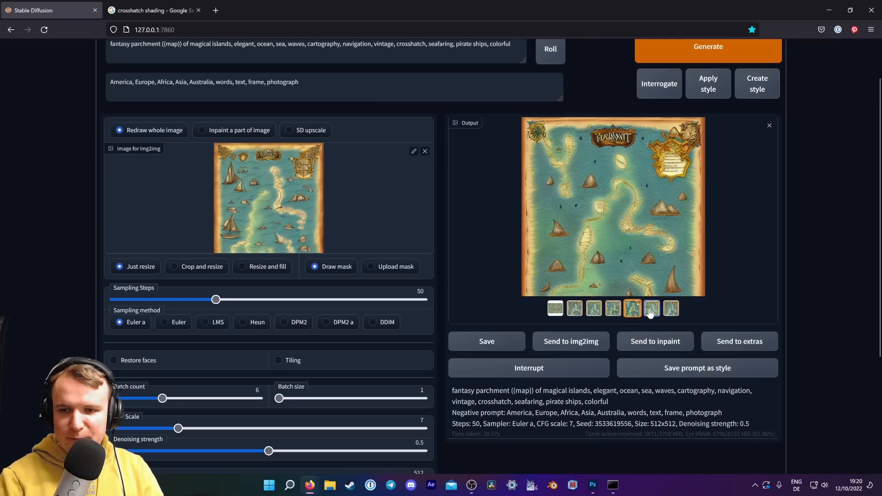
pyautogui.click(651, 312)
pyautogui.click(670, 312)
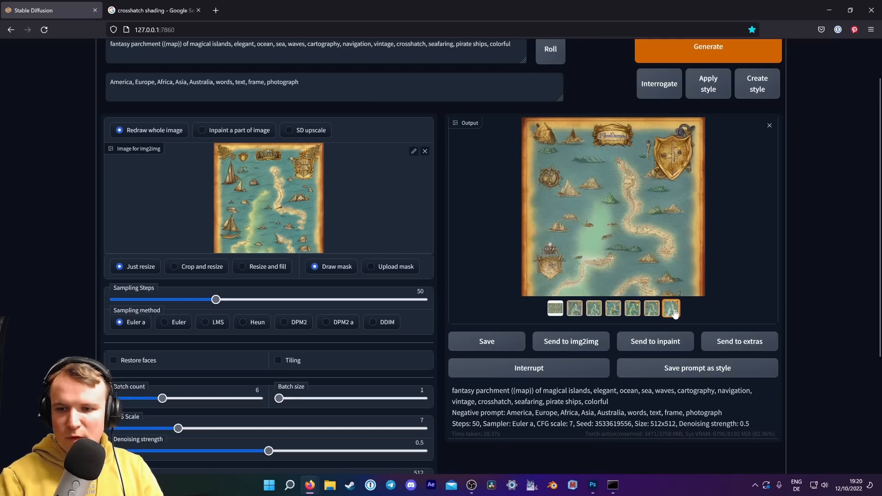
pyautogui.click(651, 312)
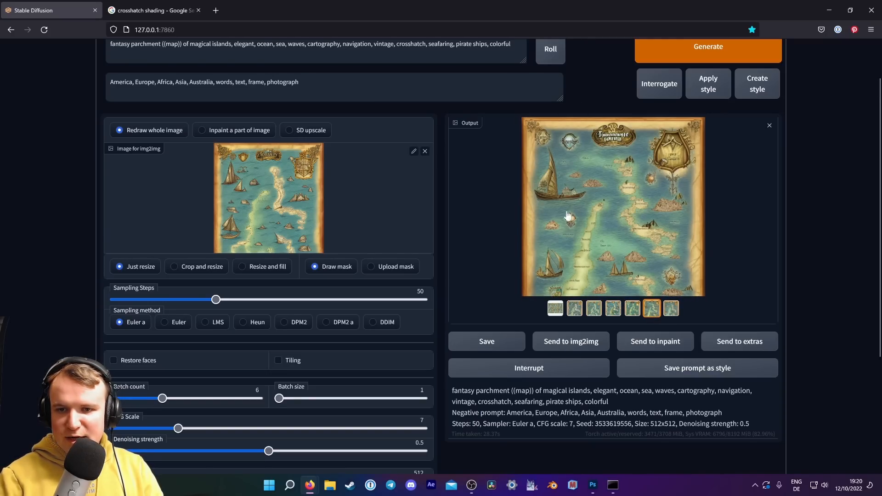
pyautogui.click(632, 312)
pyautogui.click(613, 312)
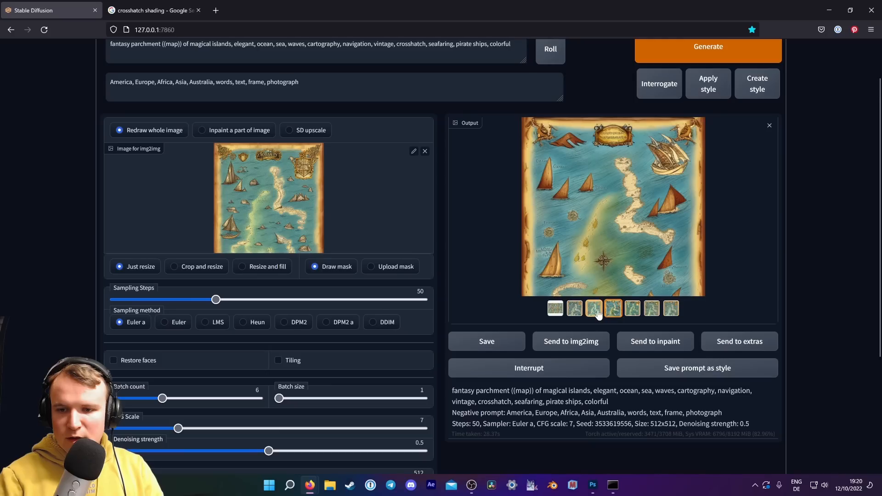
# Copy the second map variation, with the grey rock islands, and paste it into the new Photoshop document.
pyautogui.click(594, 312)
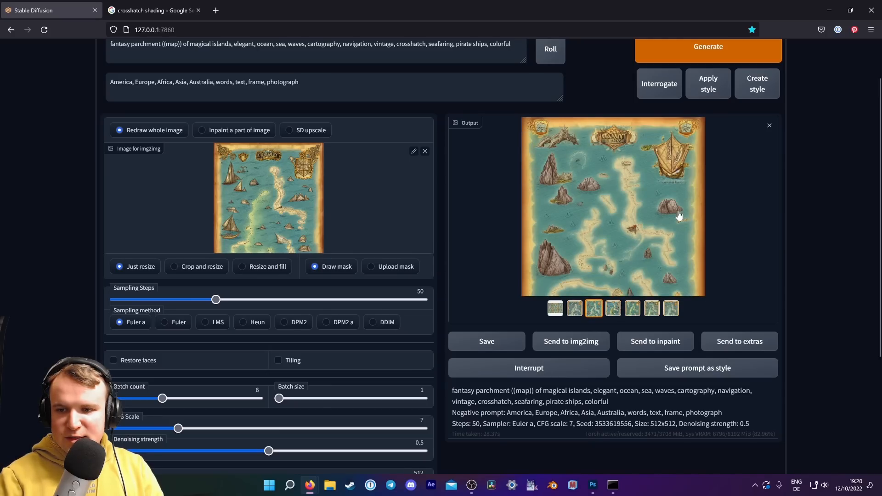
pyautogui.scroll(-1, 679, 216)
pyautogui.scroll(2, 700, 250)
pyautogui.scroll(-1, 699, 250)
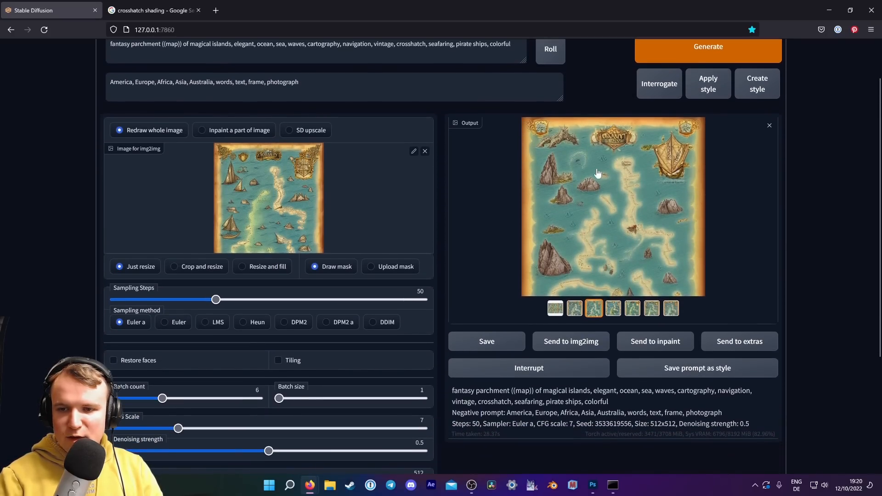
pyautogui.rightClick(625, 199)
pyautogui.click(643, 235)
pyautogui.click(592, 486)
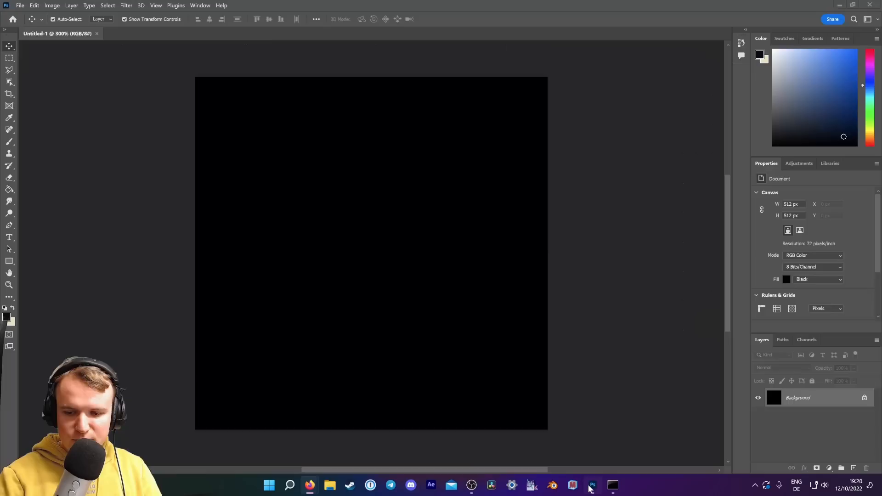
pyautogui.hotkey('ctrl', 'v')
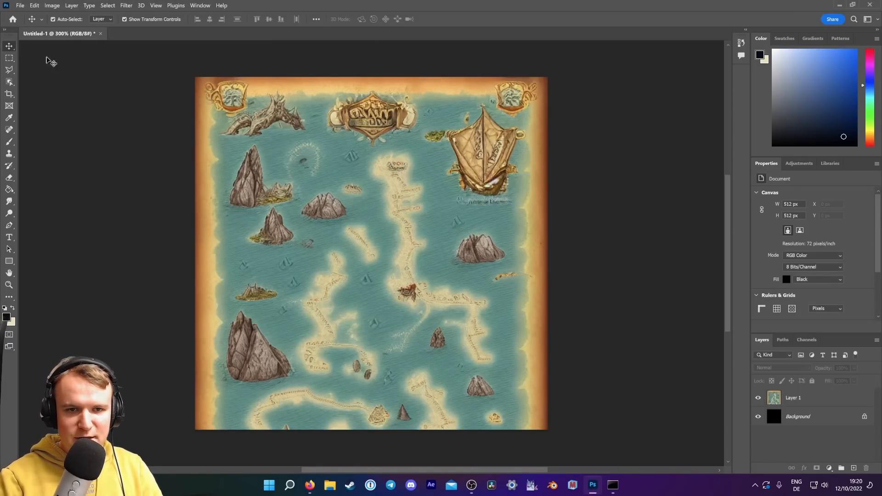
# Select a full-width strip about 42 px high along the map's upper border and copy it to a new layer.
pyautogui.click(10, 58)
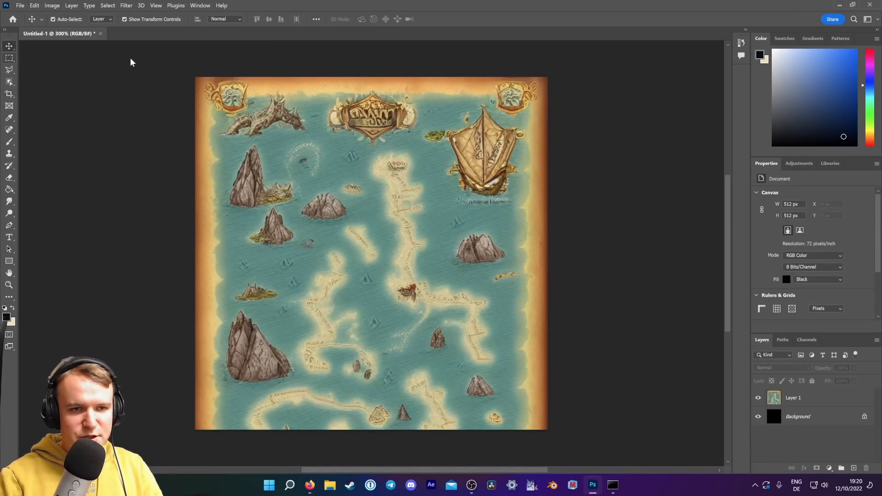
pyautogui.moveTo(171, 60); pyautogui.dragTo(645, 105)
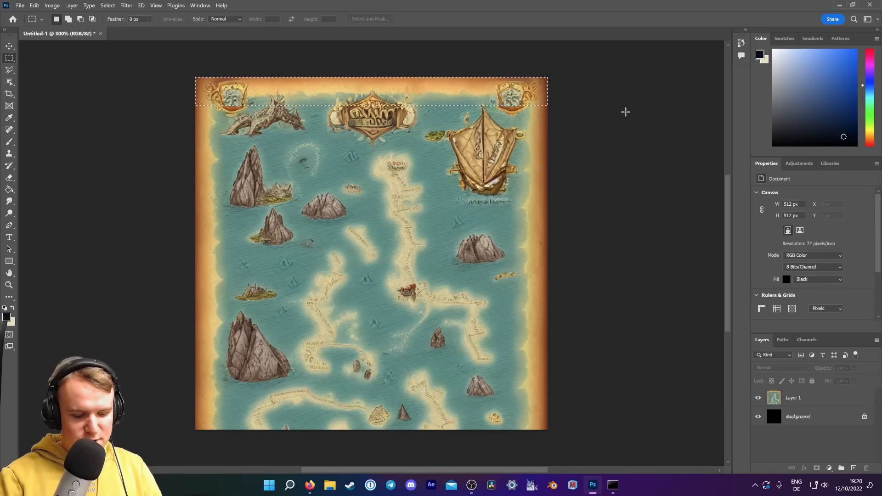
pyautogui.hotkey('ctrl', 'j')
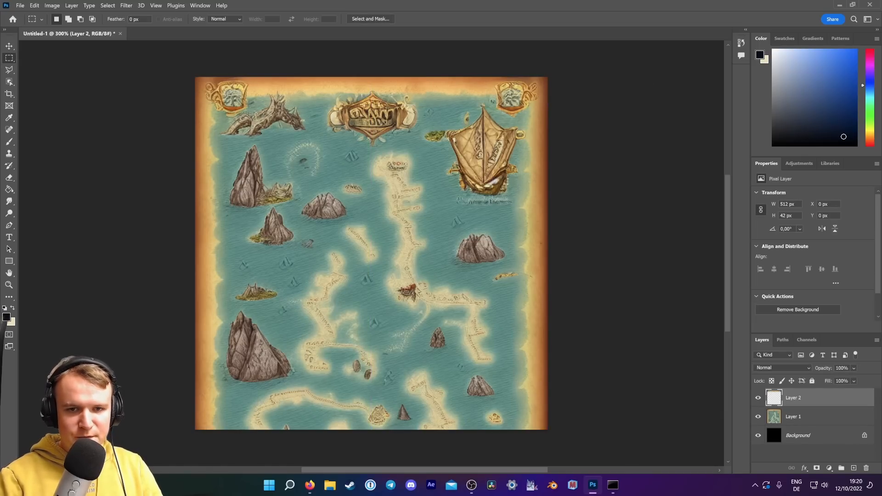
# Flip the copied border strip horizontally and vertically and place it flush along the map's lower edge.
pyautogui.click(10, 46)
pyautogui.moveTo(388, 68); pyautogui.dragTo(506, 60)
pyautogui.moveTo(437, 92); pyautogui.dragTo(428, 405)
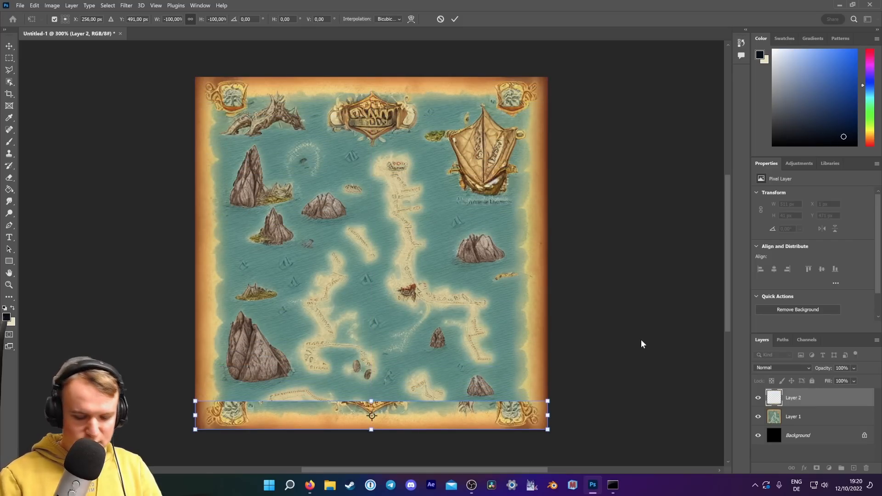
pyautogui.press('Return')
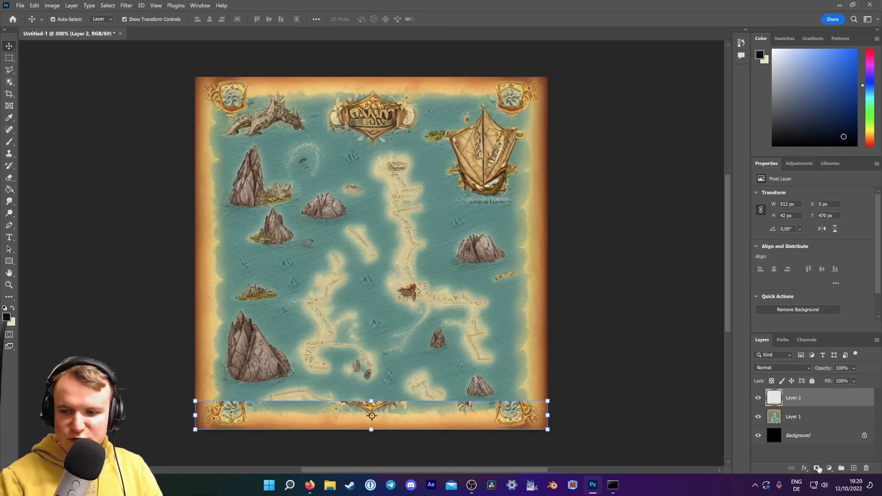
# Add a layer mask to the lower border strip and paint out its hard upper edge with a 44 px black brush.
pyautogui.click(817, 468)
pyautogui.click(9, 142)
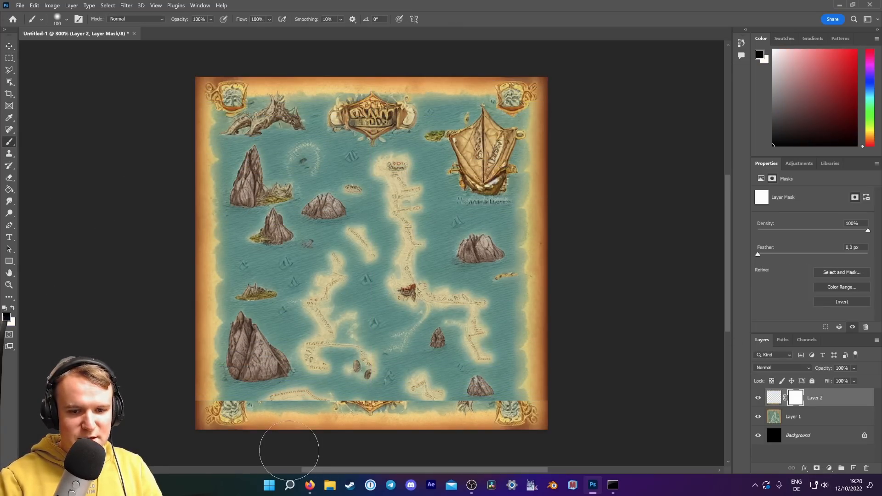
pyautogui.click(67, 20)
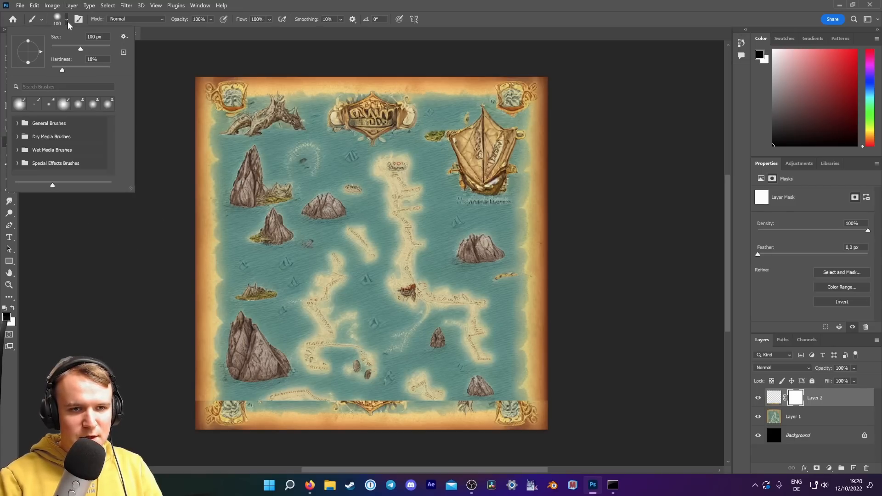
pyautogui.moveTo(72, 49); pyautogui.dragTo(64, 49)
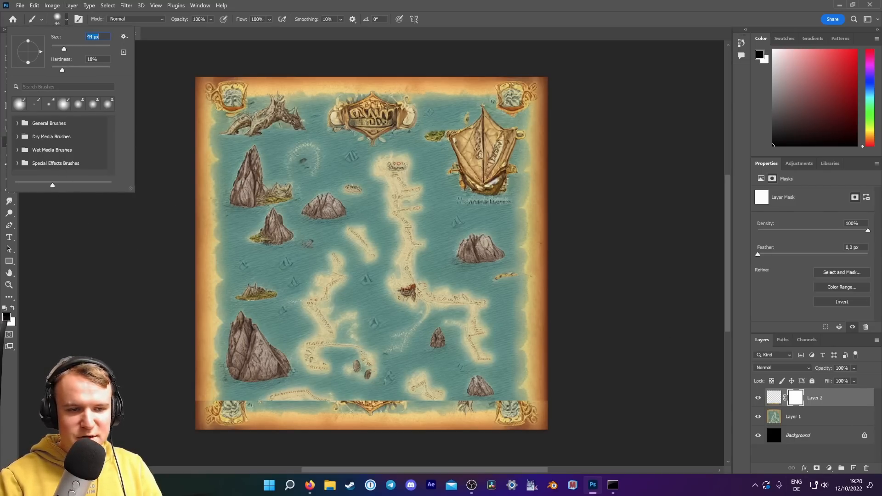
pyautogui.press('Return')
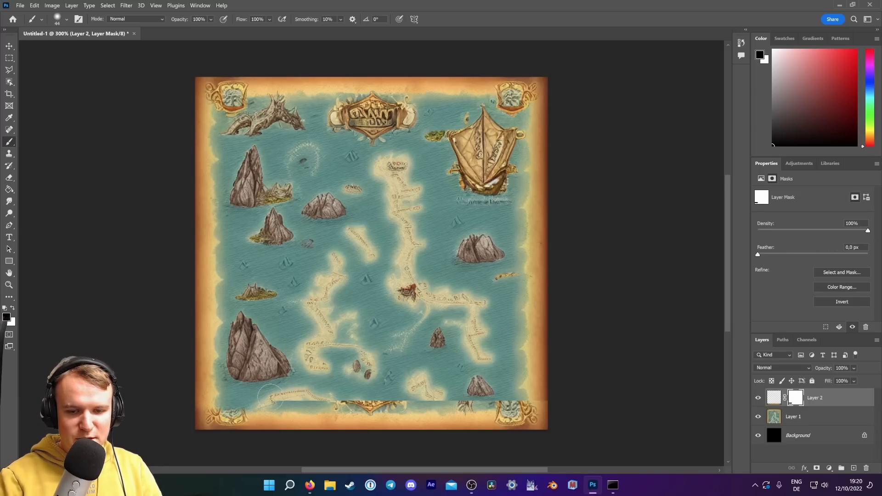
pyautogui.moveTo(271, 394)
pyautogui.mouseDown()
pyautogui.moveTo(496, 392)
pyautogui.moveTo(452, 394)
pyautogui.moveTo(473, 402)
pyautogui.moveTo(514, 393)
pyautogui.mouseUp()
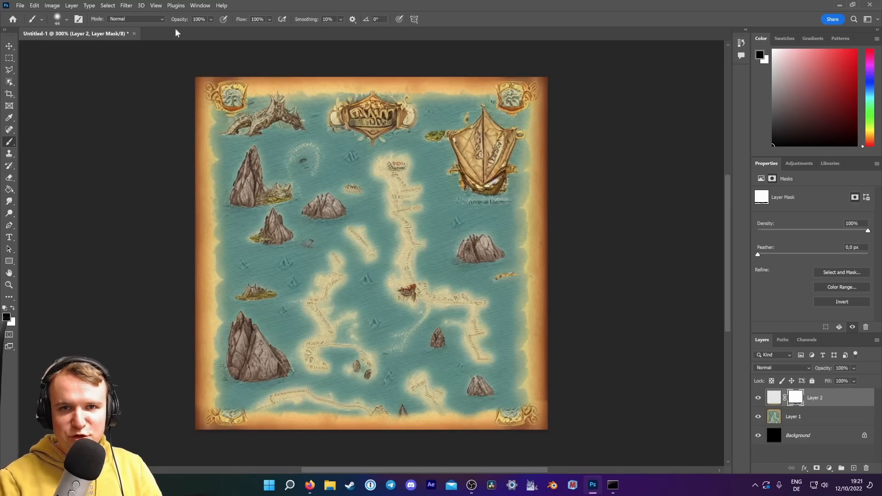
# Select both corner ornaments on the map's lower border with the Polygonal Lasso, adding the second outline to the first.
pyautogui.click(10, 70)
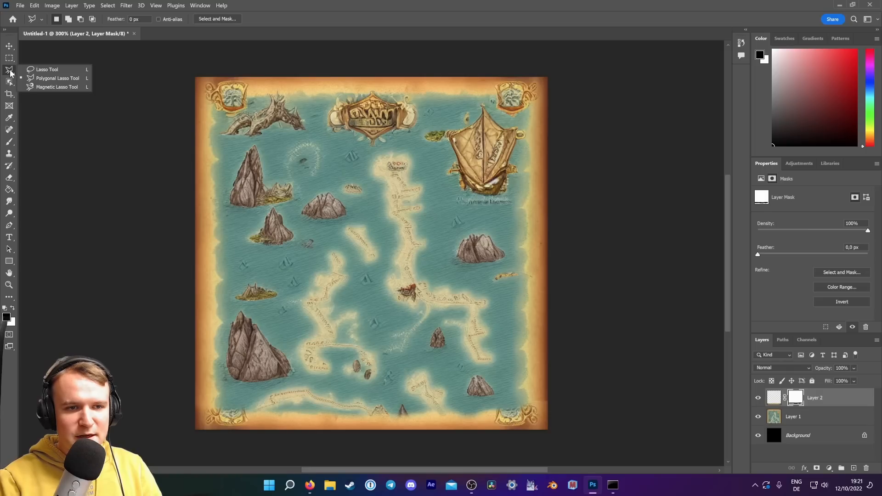
pyautogui.click(249, 410)
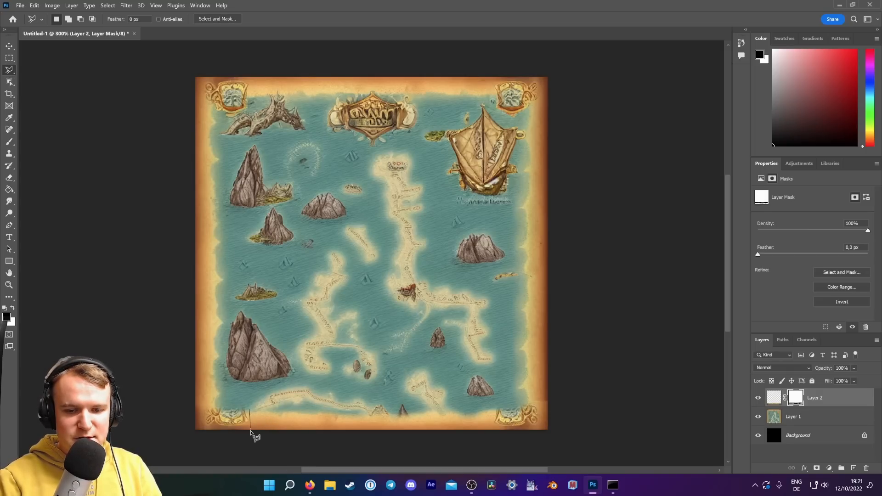
pyautogui.click(250, 432)
pyautogui.click(202, 430)
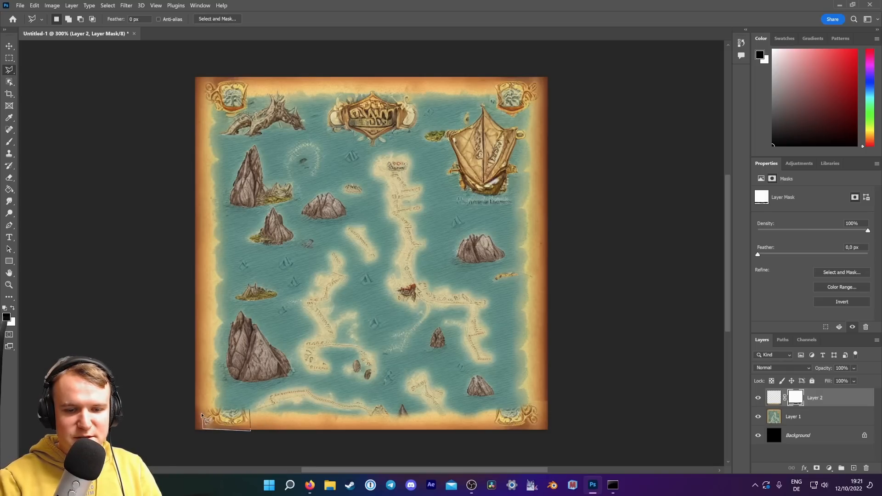
pyautogui.click(249, 409)
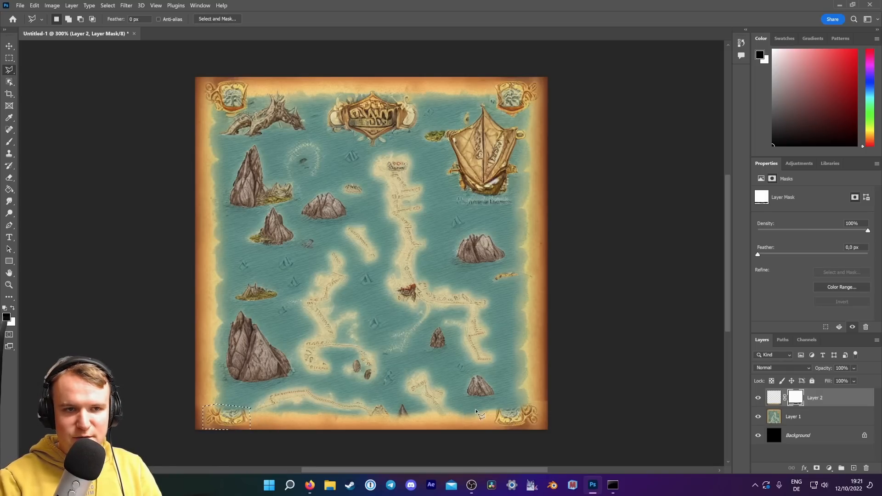
pyautogui.click(70, 19)
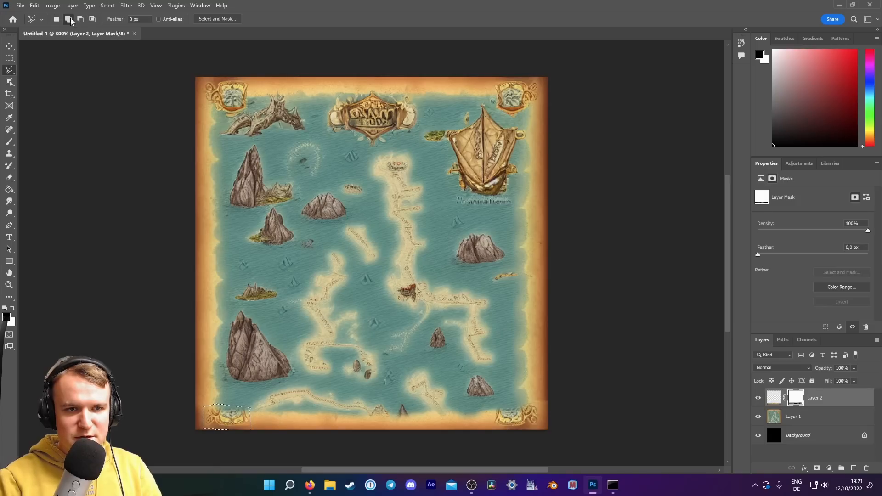
pyautogui.click(490, 404)
pyautogui.click(492, 429)
pyautogui.click(542, 427)
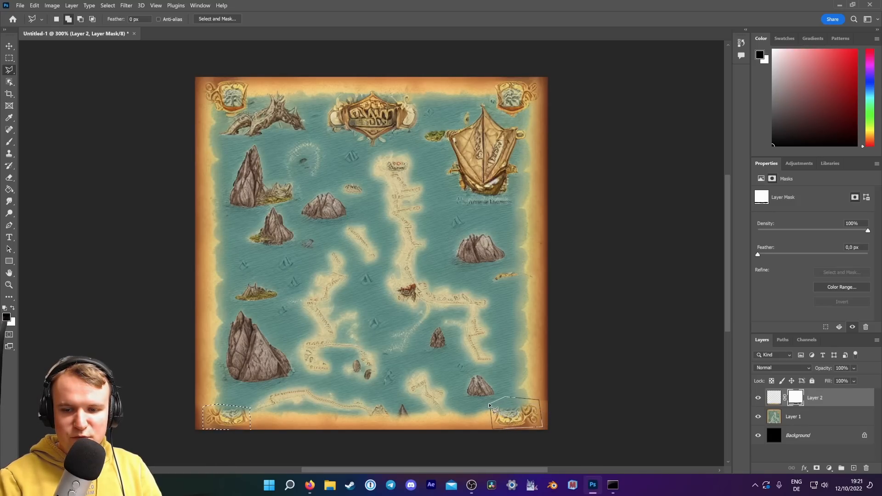
pyautogui.click(490, 404)
# Remove the selected corner ornaments with Content-Aware Fill output to the current layer, and clear the selection.
pyautogui.click(34, 5)
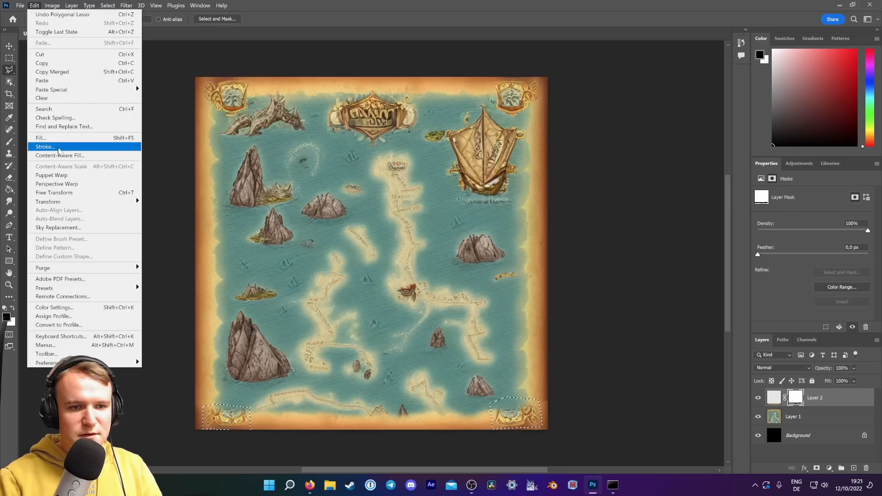
pyautogui.click(60, 152)
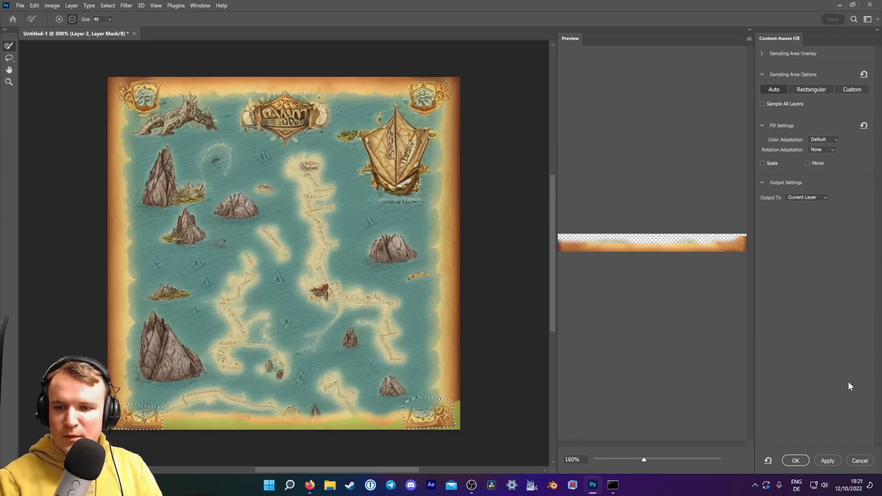
pyautogui.click(796, 461)
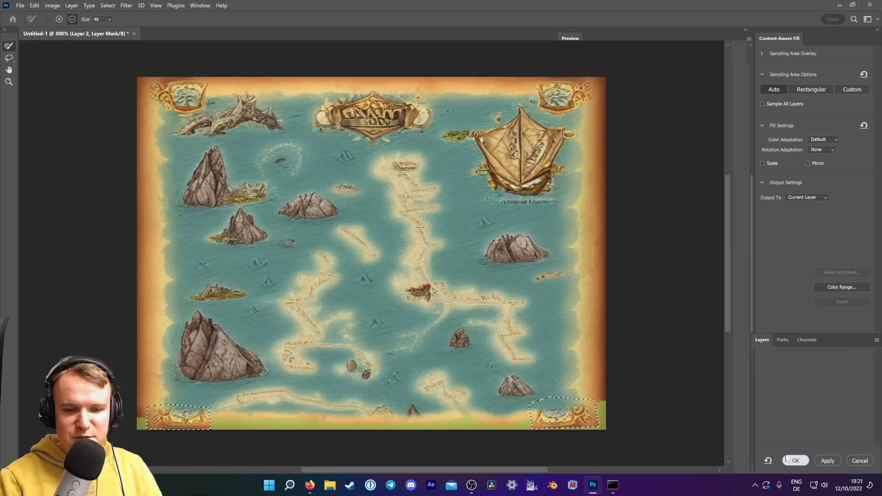
pyautogui.click(108, 5)
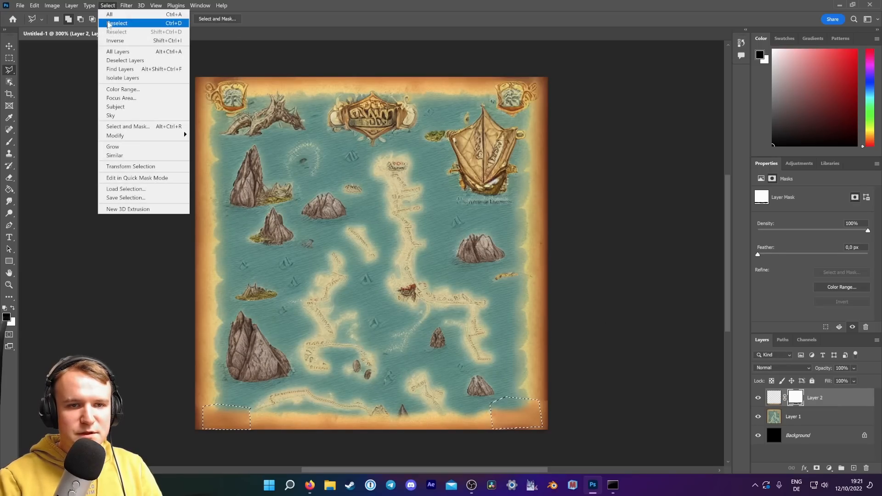
pyautogui.click(117, 24)
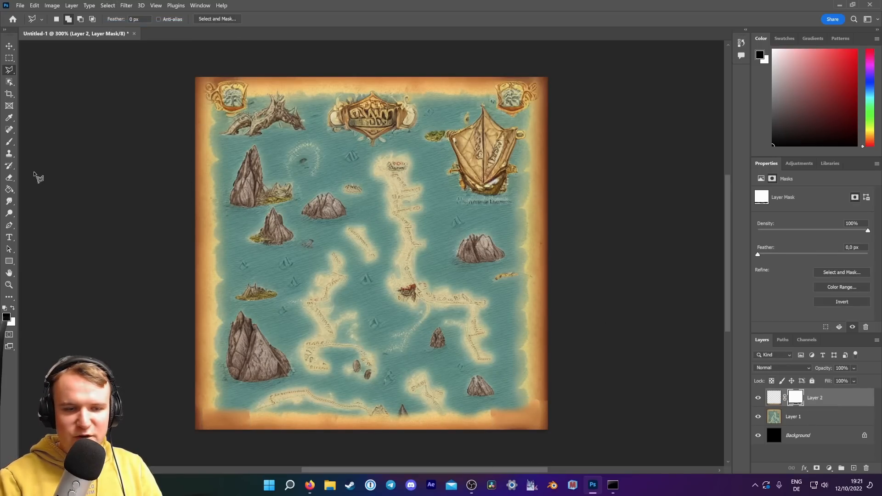
# Copy the third map variation, with the brown sailing ships, from Stable Diffusion in the browser and paste it into the Photoshop document.
pyautogui.click(9, 141)
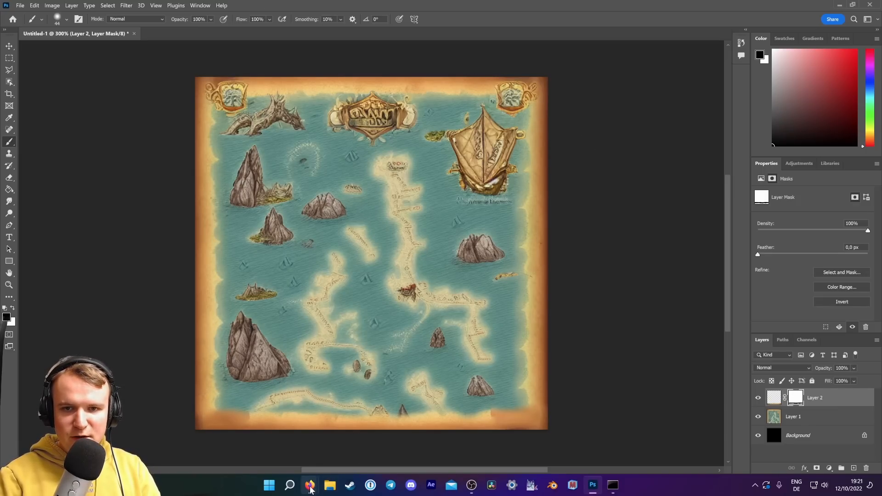
pyautogui.moveTo(309, 485)
pyautogui.click(340, 436)
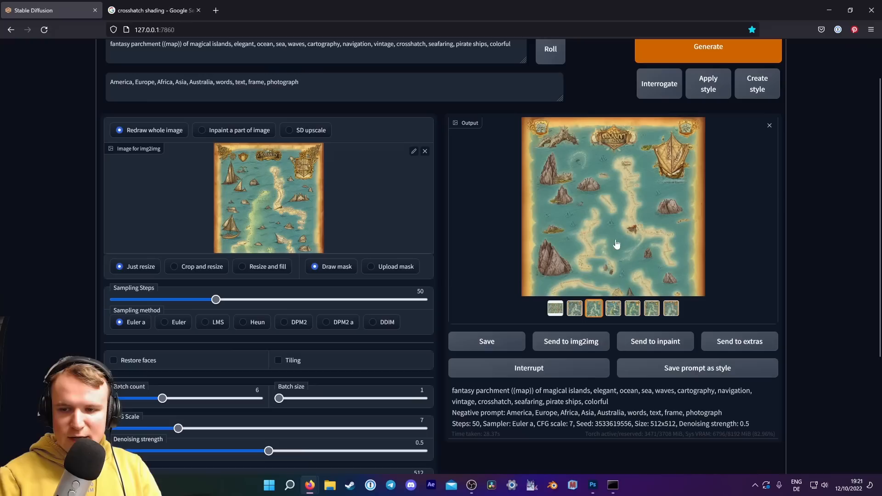
pyautogui.click(612, 307)
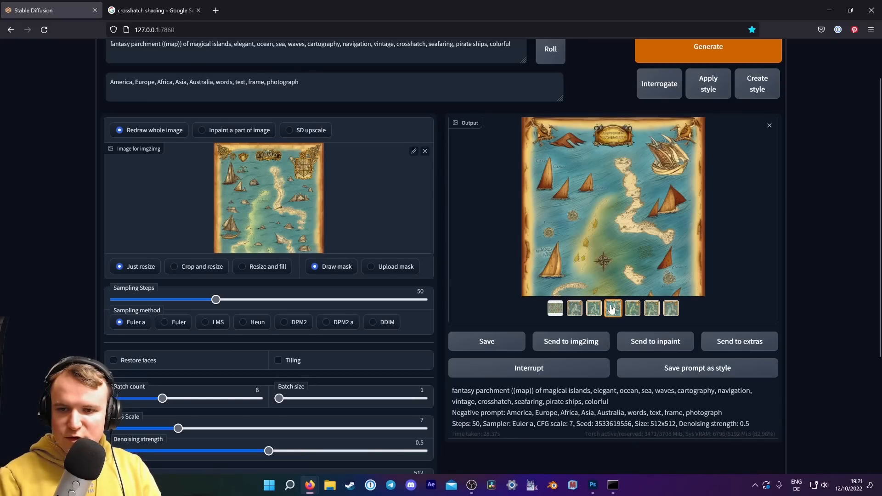
pyautogui.rightClick(591, 168)
pyautogui.click(616, 202)
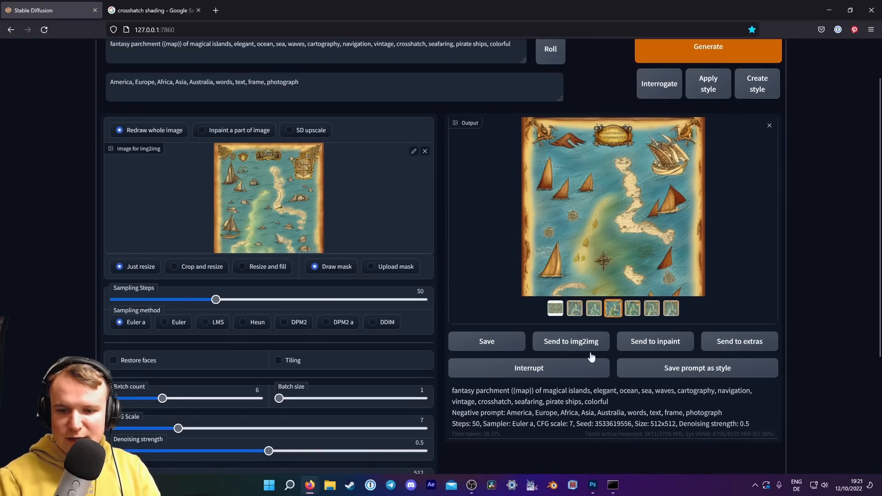
pyautogui.click(592, 485)
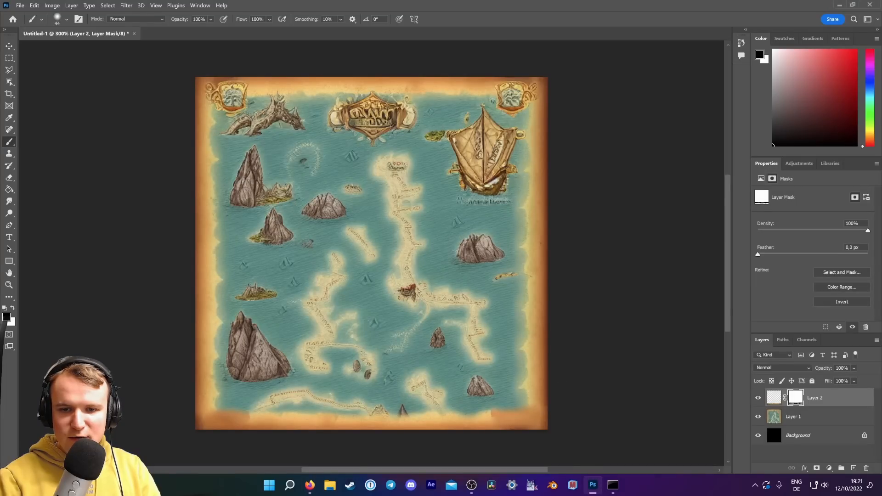
pyautogui.hotkey('ctrl', 'v')
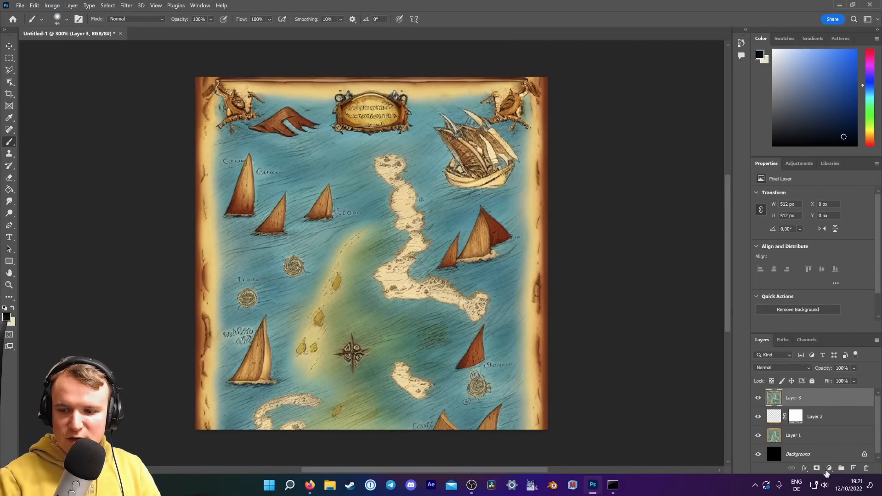
# Add a layer mask to the pasted ship map and invert the mask to black.
pyautogui.click(816, 468)
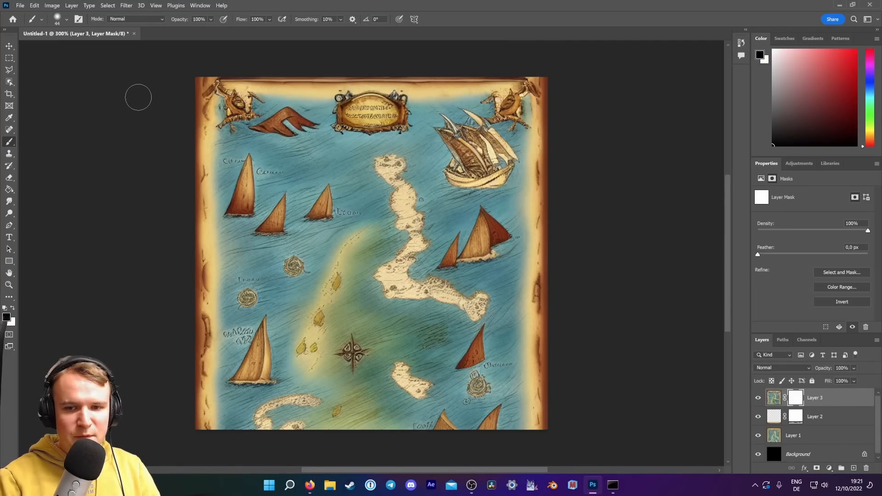
pyautogui.click(51, 6)
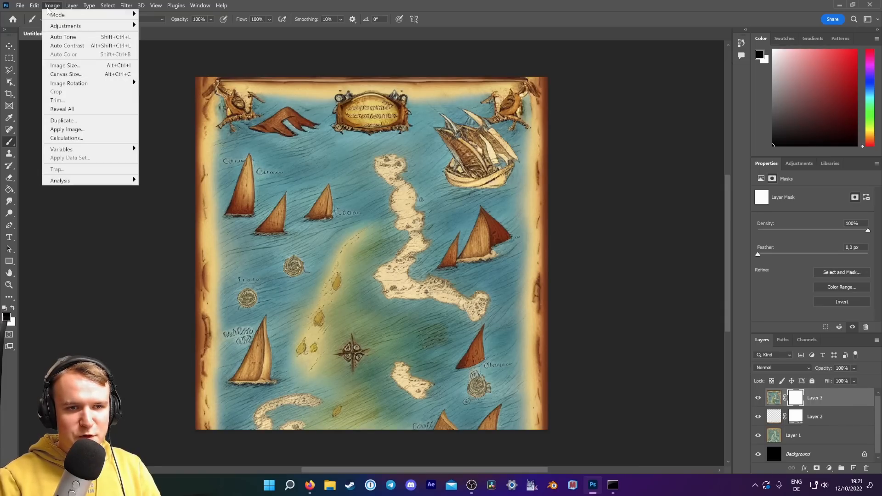
pyautogui.moveTo(117, 26)
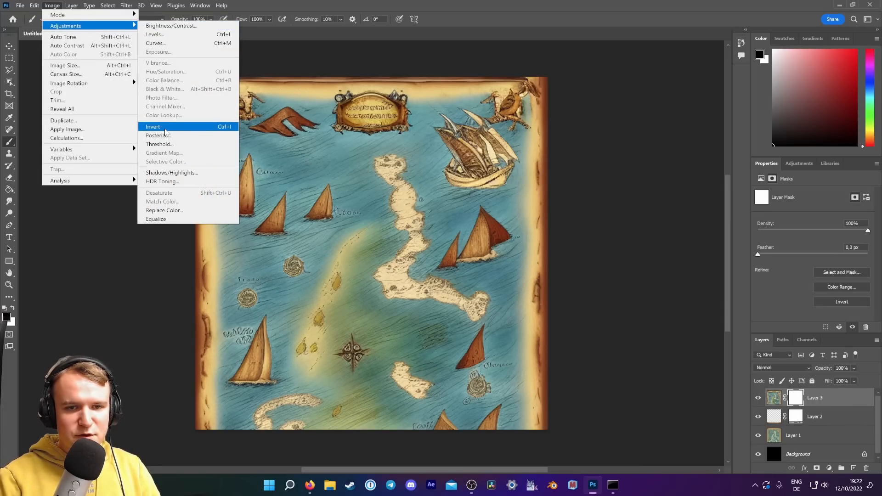
pyautogui.click(153, 126)
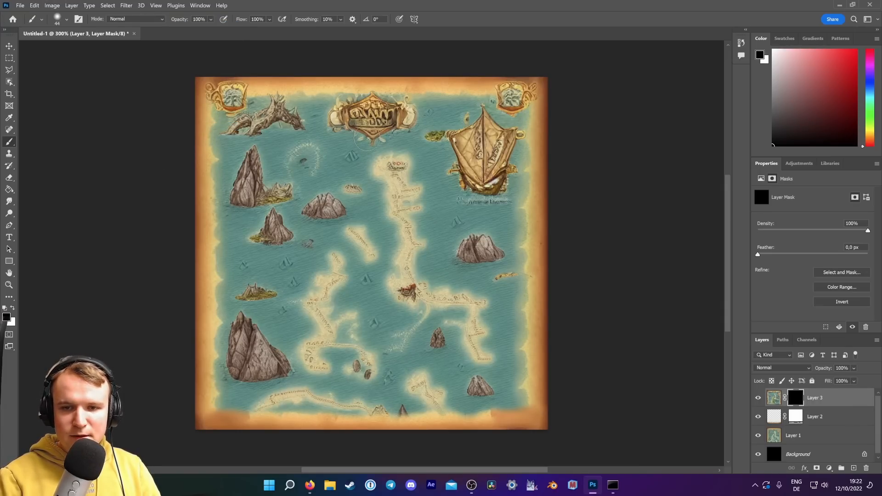
# Reveal the ship map's long central island by painting its mask white, enlarging the brush to 50 px.
pyautogui.click(13, 307)
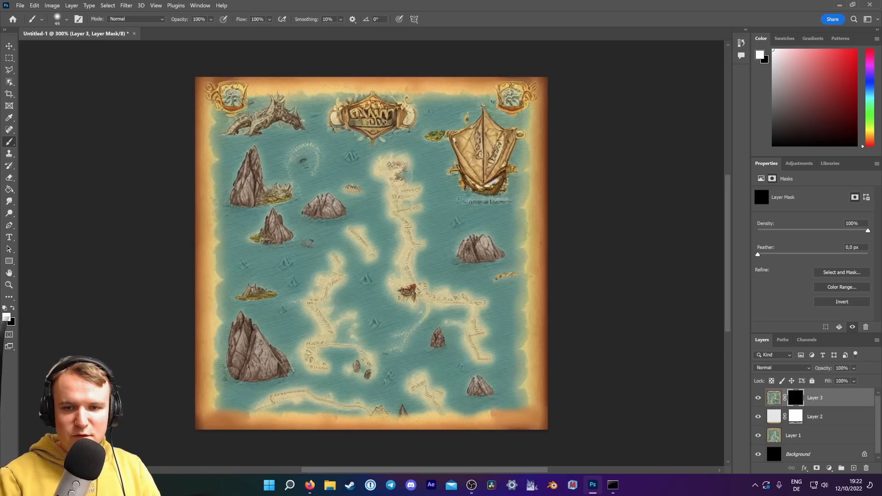
pyautogui.moveTo(399, 173); pyautogui.dragTo(375, 167)
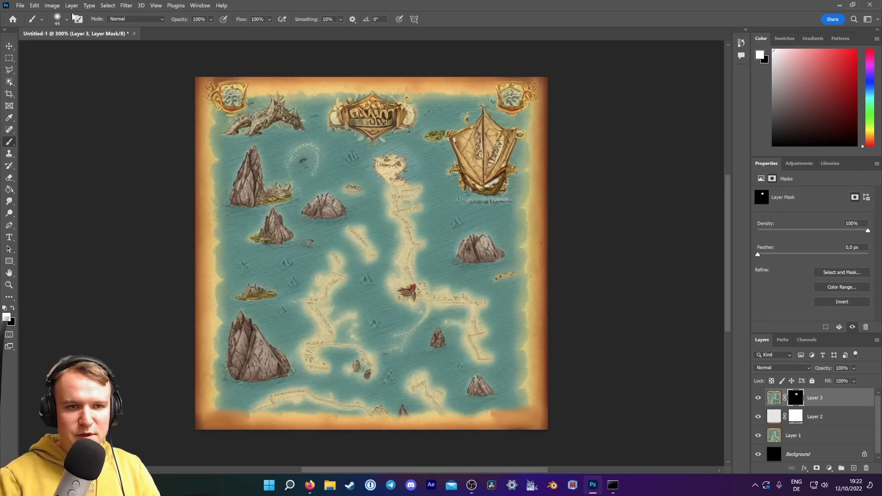
pyautogui.click(67, 20)
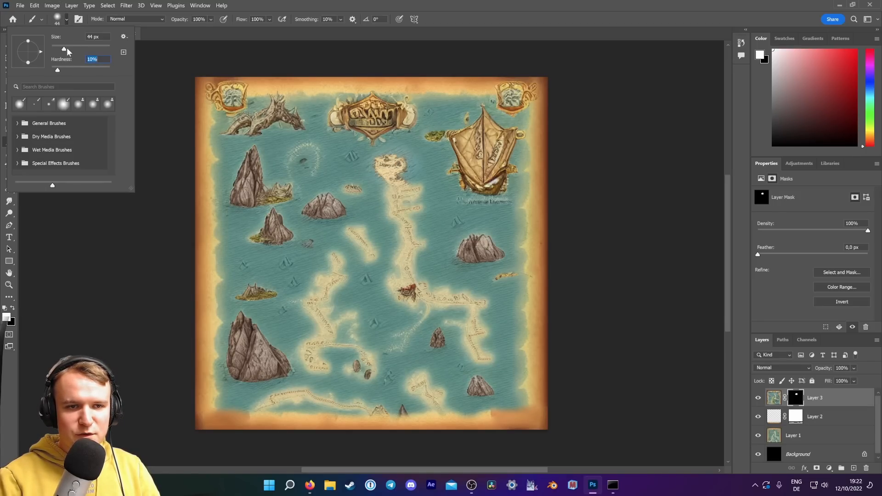
pyautogui.click(66, 50)
pyautogui.moveTo(412, 189)
pyautogui.mouseDown()
pyautogui.moveTo(390, 195)
pyautogui.moveTo(420, 215)
pyautogui.moveTo(400, 245)
pyautogui.moveTo(417, 259)
pyautogui.moveTo(404, 288)
pyautogui.moveTo(393, 299)
pyautogui.moveTo(371, 281)
pyautogui.moveTo(386, 262)
pyautogui.moveTo(427, 284)
pyautogui.moveTo(430, 304)
pyautogui.moveTo(477, 306)
pyautogui.moveTo(466, 334)
pyautogui.moveTo(453, 320)
pyautogui.moveTo(471, 298)
pyautogui.mouseUp()
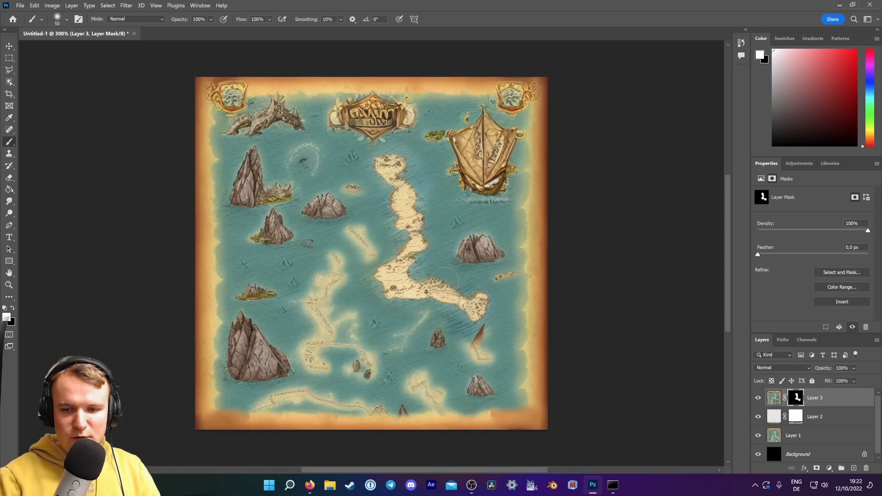
# Undo the last stroke and paint the mask black over the red sail and the central island's lower tip to hide them.
pyautogui.moveTo(480, 339)
pyautogui.mouseDown()
pyautogui.moveTo(492, 361)
pyautogui.moveTo(462, 363)
pyautogui.moveTo(481, 350)
pyautogui.mouseUp()
pyautogui.hotkey('ctrl', 'z')
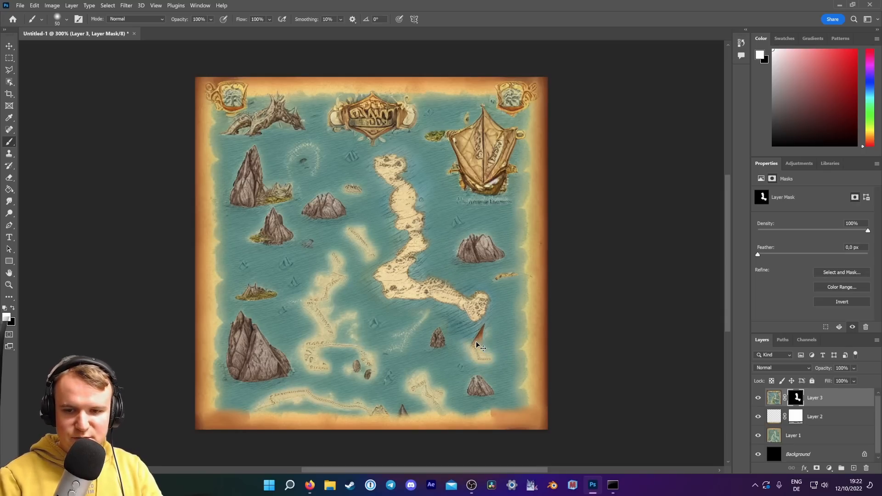
pyautogui.hotkey('ctrl', 'z')
pyautogui.click(13, 308)
pyautogui.moveTo(475, 338)
pyautogui.mouseDown()
pyautogui.moveTo(464, 324)
pyautogui.moveTo(480, 312)
pyautogui.mouseUp()
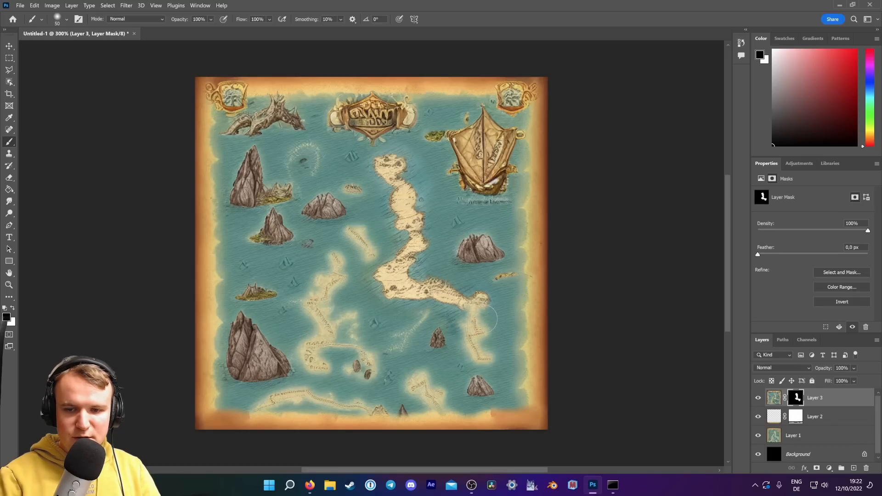
pyautogui.click(15, 309)
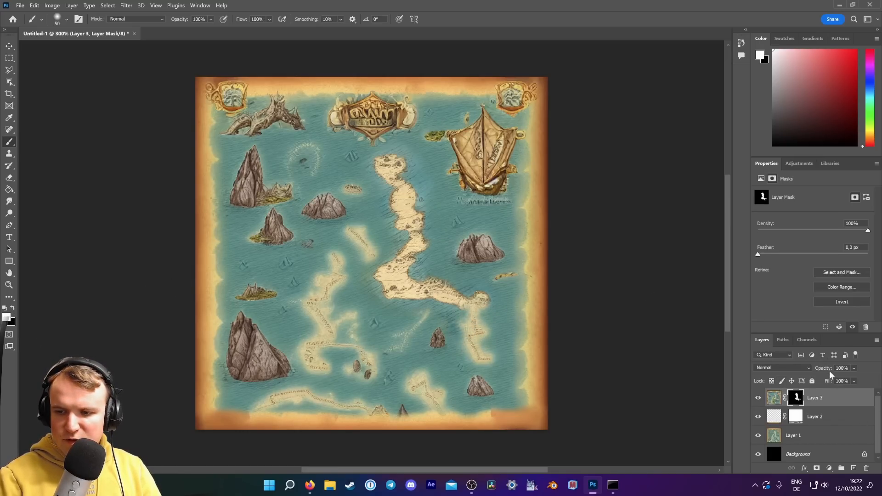
pyautogui.moveTo(824, 368); pyautogui.dragTo(807, 370)
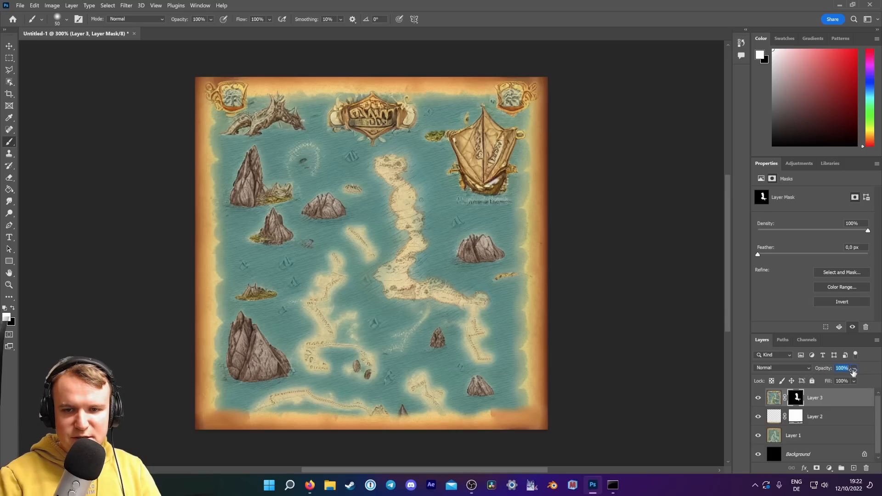
pyautogui.press('Return')
pyautogui.click(843, 368)
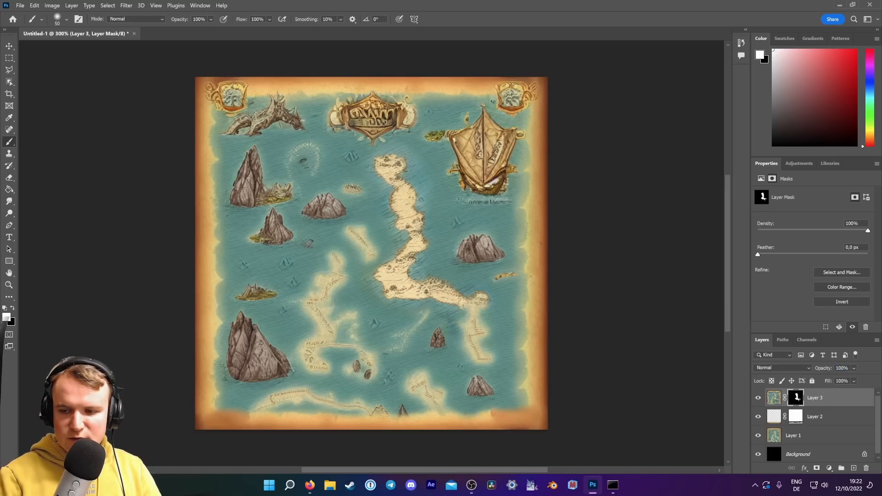
# Paste the ship map again as a top layer and lower its opacity to 48% as a reference overlay.
pyautogui.hotkey('ctrl', 'v')
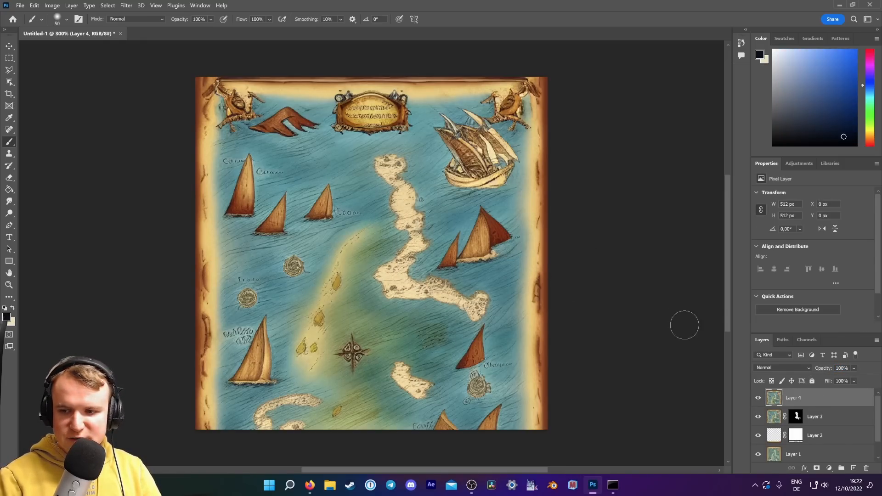
pyautogui.moveTo(822, 370); pyautogui.dragTo(798, 369)
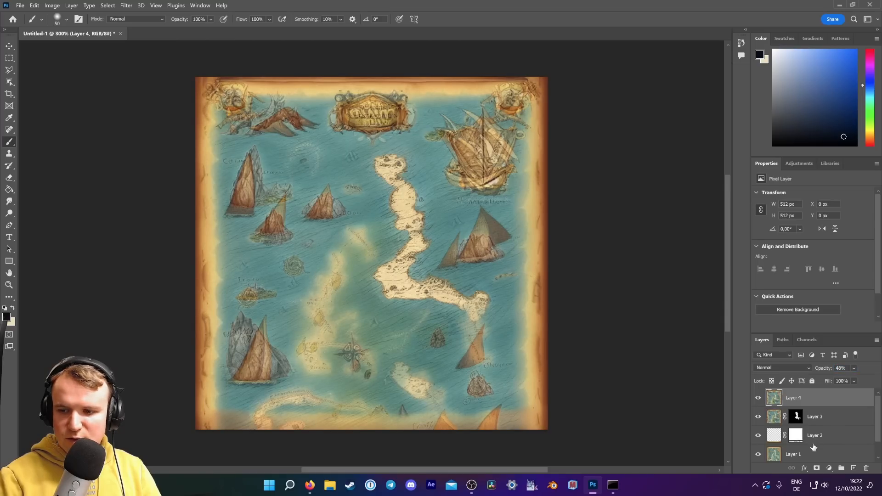
pyautogui.click(828, 421)
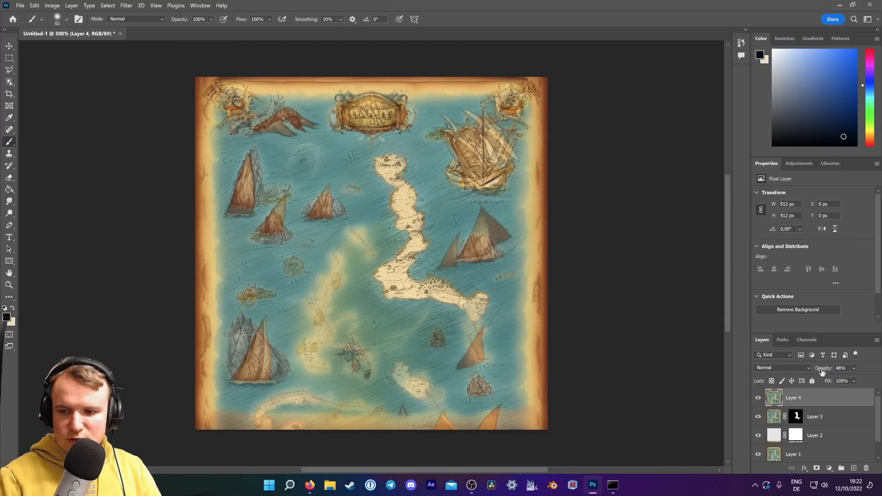
# With the overlay hidden, paint Layer 3's mask white to reveal the small sailboat over the upper grey rock, and show the overlay again.
pyautogui.click(796, 416)
pyautogui.press('x')
pyautogui.click(758, 398)
pyautogui.moveTo(332, 218)
pyautogui.mouseDown()
pyautogui.moveTo(321, 210)
pyautogui.moveTo(305, 219)
pyautogui.moveTo(345, 215)
pyautogui.mouseUp()
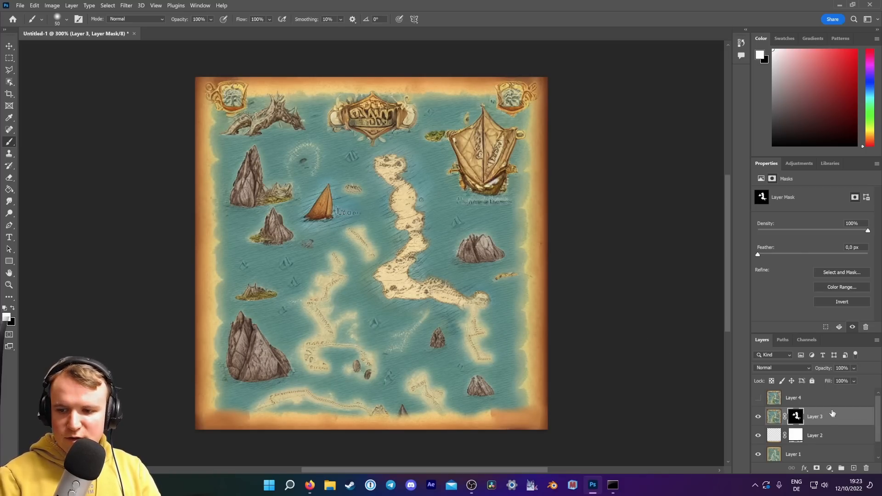
pyautogui.click(758, 398)
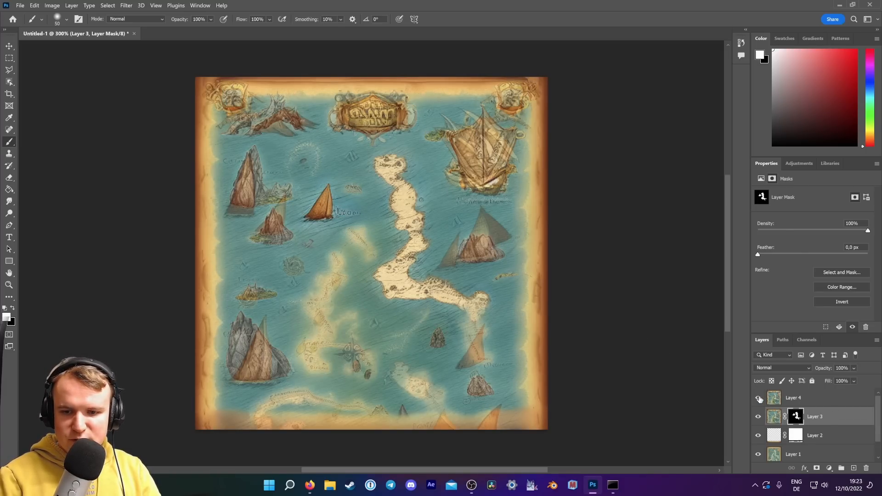
# Compare the composite with and without the Layer 4 reference overlay, and leave the overlay hidden.
pyautogui.click(757, 398)
pyautogui.click(757, 398)
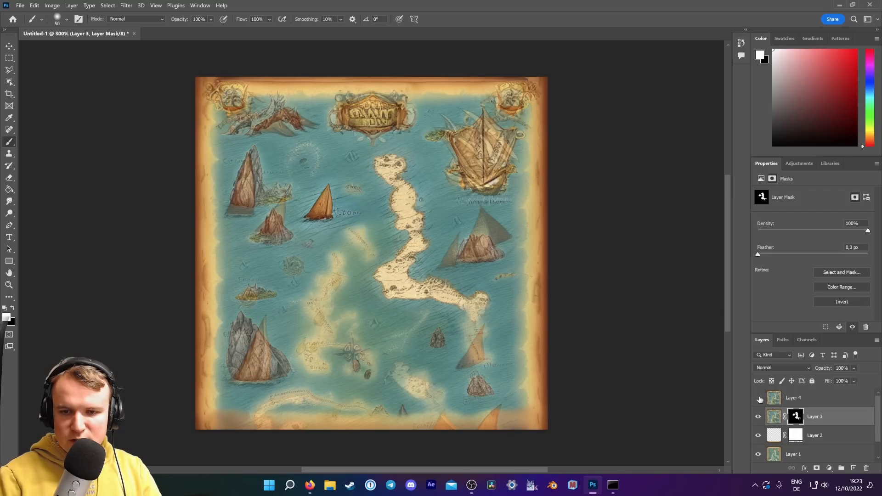
pyautogui.click(758, 398)
pyautogui.click(759, 398)
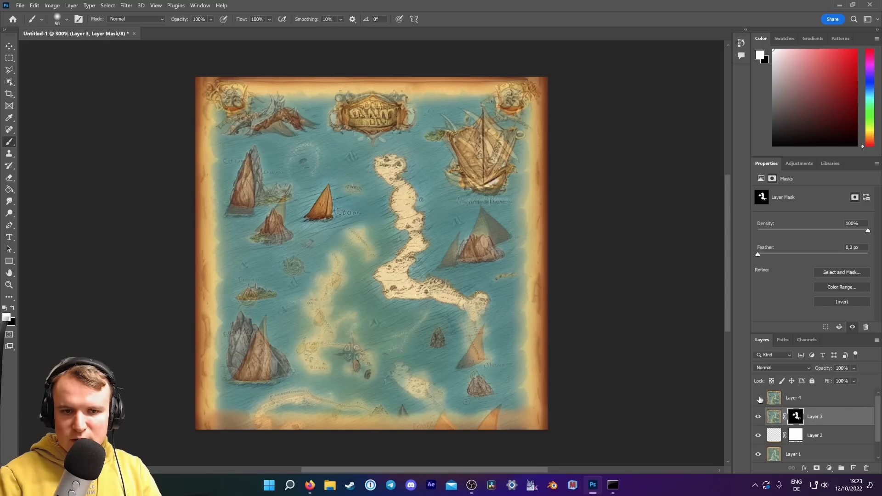
pyautogui.click(758, 398)
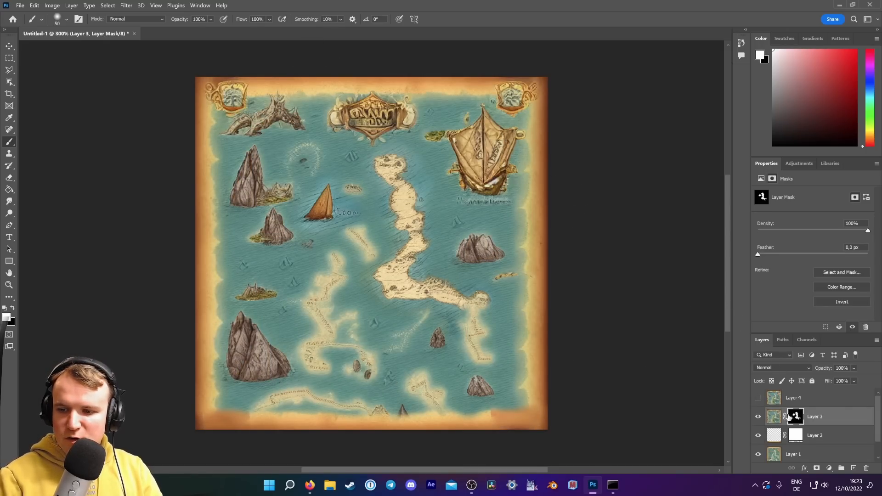
pyautogui.click(758, 403)
pyautogui.click(758, 403)
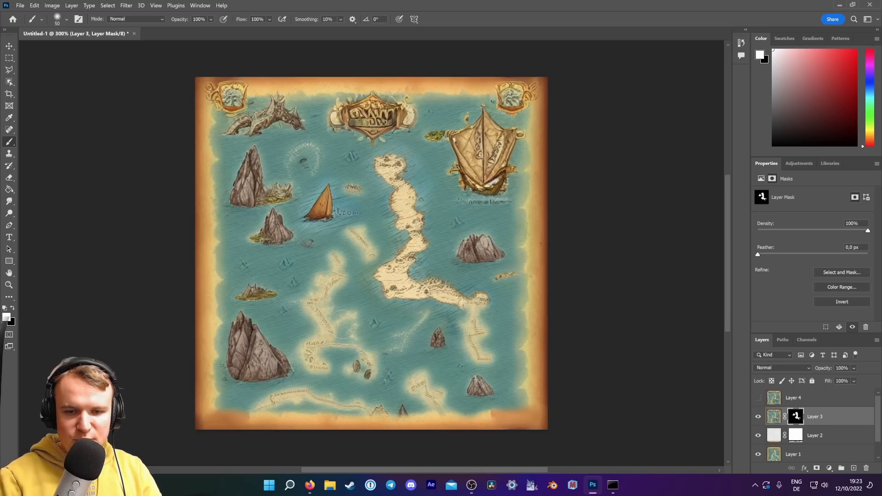
# Try painting Layer 3's mask white over the pale island chain in the map's lower left, and undo both strokes.
pyautogui.moveTo(322, 324)
pyautogui.mouseDown()
pyautogui.moveTo(316, 298)
pyautogui.moveTo(340, 258)
pyautogui.mouseUp()
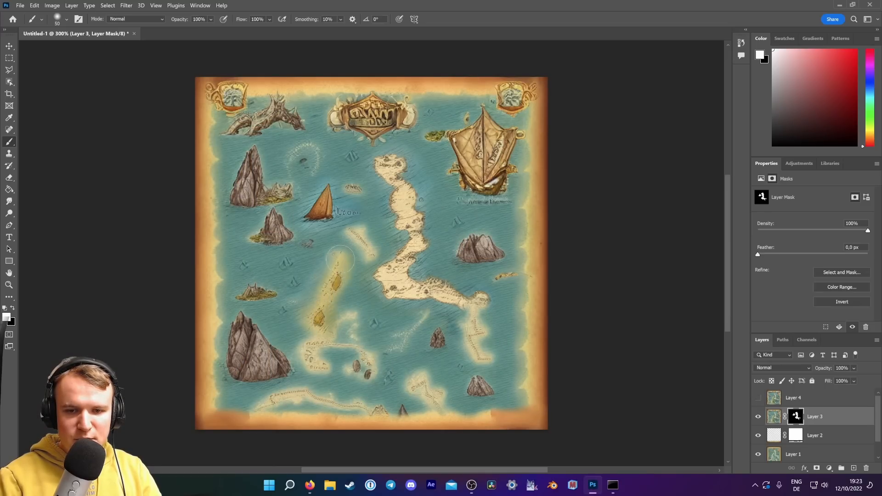
pyautogui.moveTo(298, 328)
pyautogui.mouseDown()
pyautogui.moveTo(305, 363)
pyautogui.moveTo(318, 369)
pyautogui.moveTo(360, 321)
pyautogui.mouseUp()
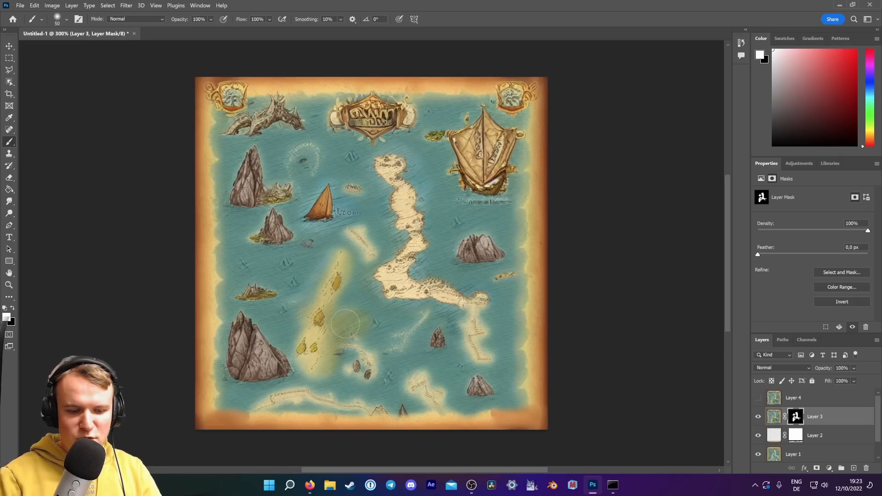
pyautogui.hotkey('ctrl', 'z')
pyautogui.hotkey('ctrl', 'z')
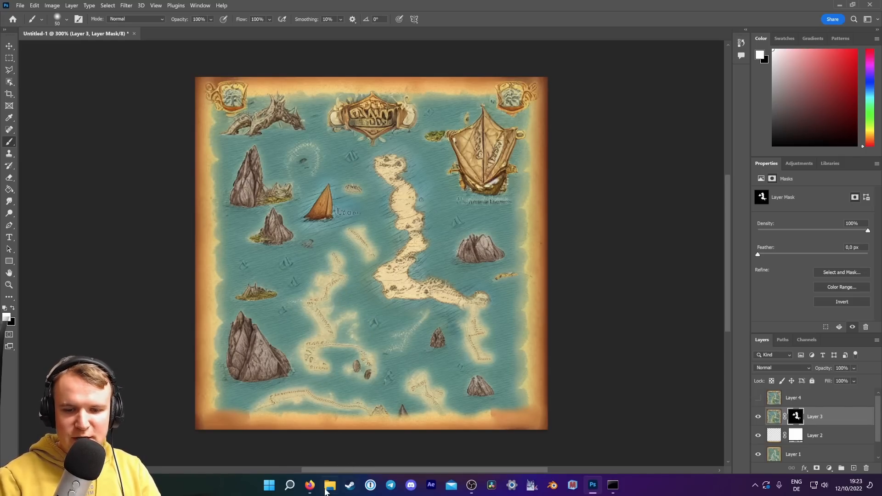
# Switch to Stable Diffusion in Firefox, compare the fourth and fifth generated map variations, and return to Photoshop.
pyautogui.moveTo(309, 484)
pyautogui.click(348, 439)
pyautogui.click(634, 310)
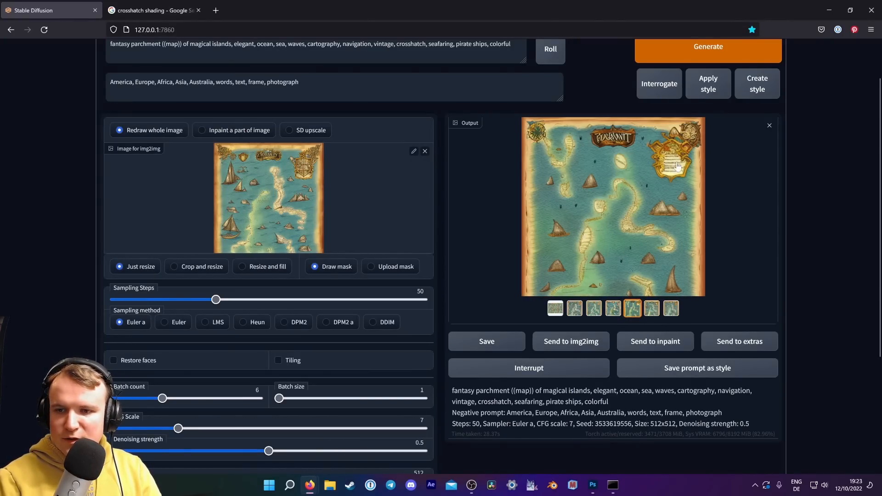
pyautogui.click(652, 310)
pyautogui.click(632, 310)
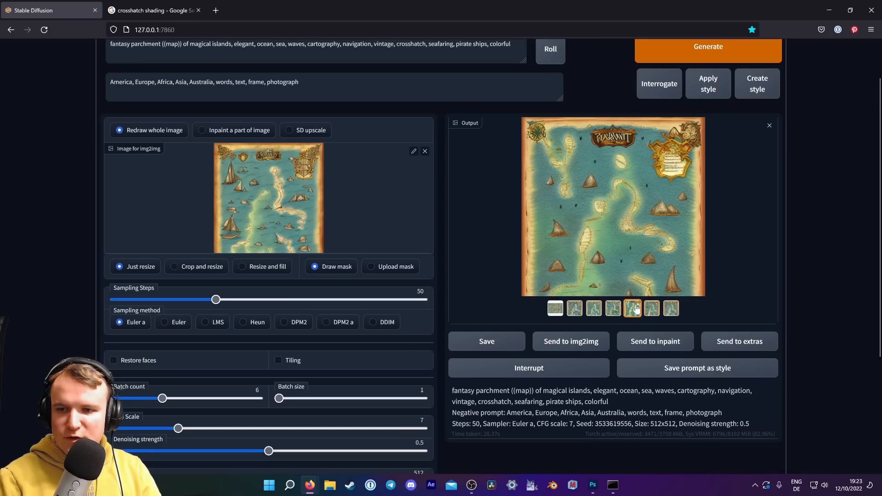
pyautogui.click(593, 486)
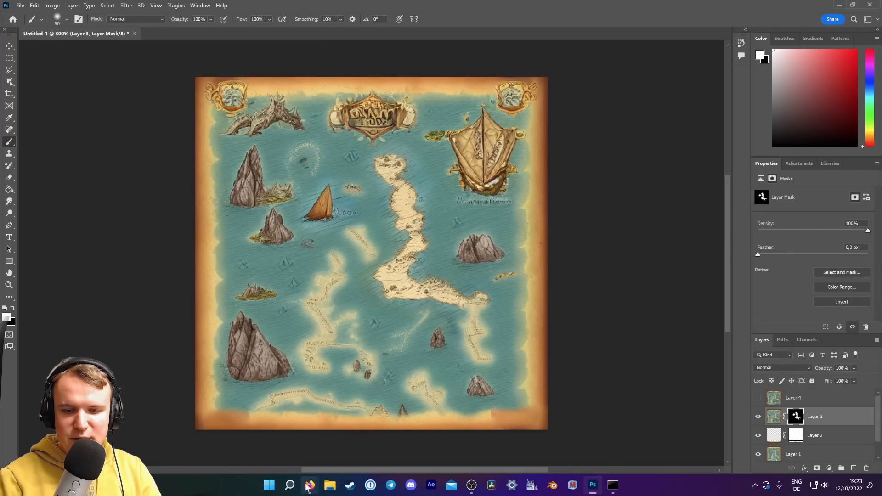
# Copy the fourth generated map, the one with the ornate gold scroll emblem, from Stable Diffusion and paste it above Layer 3 in Photoshop.
pyautogui.moveTo(314, 486)
pyautogui.click(320, 437)
pyautogui.click(345, 453)
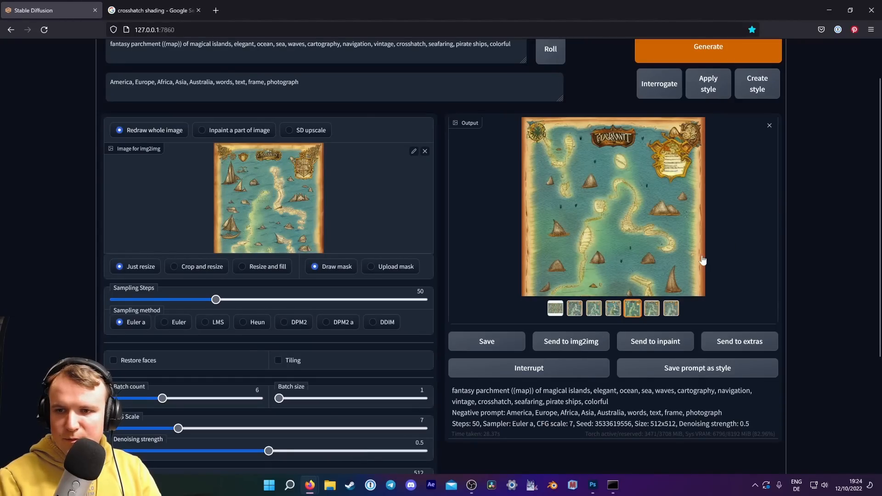
pyautogui.click(652, 310)
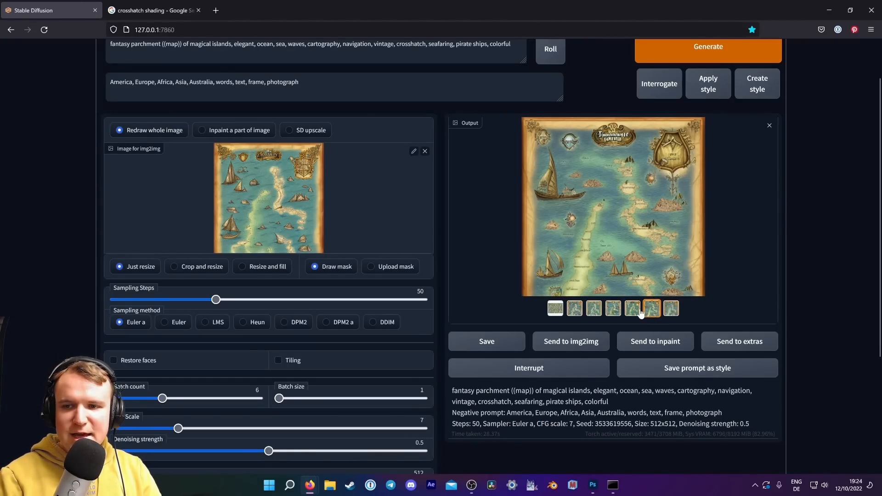
pyautogui.click(633, 311)
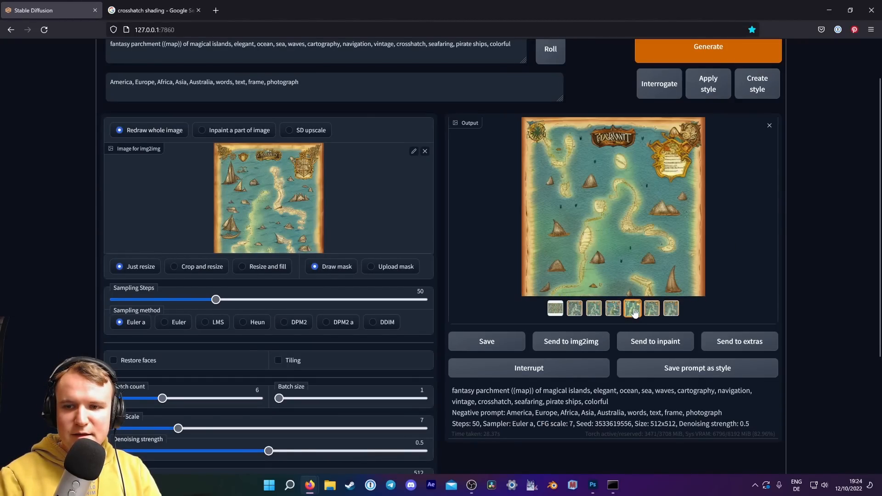
pyautogui.rightClick(630, 208)
pyautogui.click(668, 242)
pyautogui.click(592, 483)
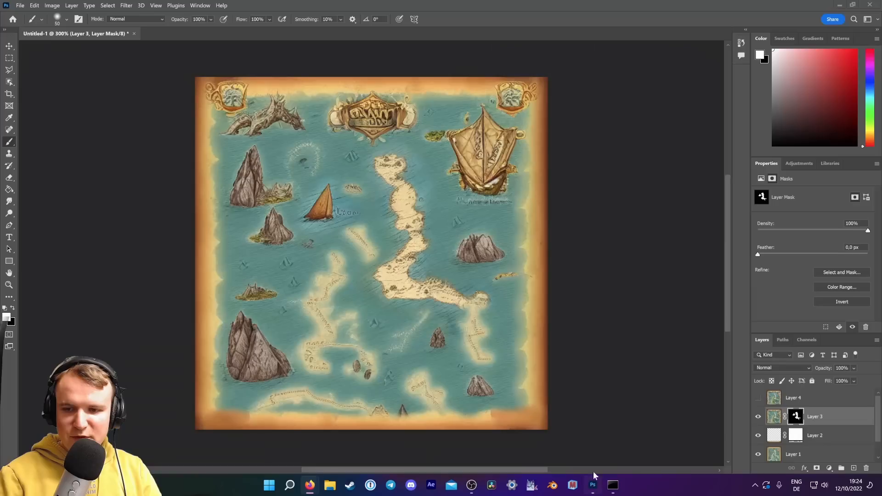
pyautogui.hotkey('ctrl', 'v')
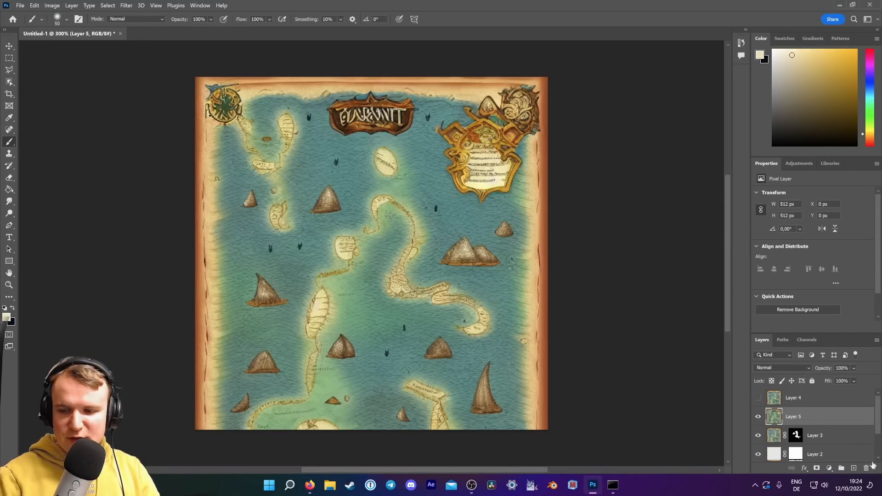
# Give the pasted map a black mask and paint it white to reveal the gold scroll emblem, undoing the stroke over the corner ornament.
pyautogui.click(817, 468)
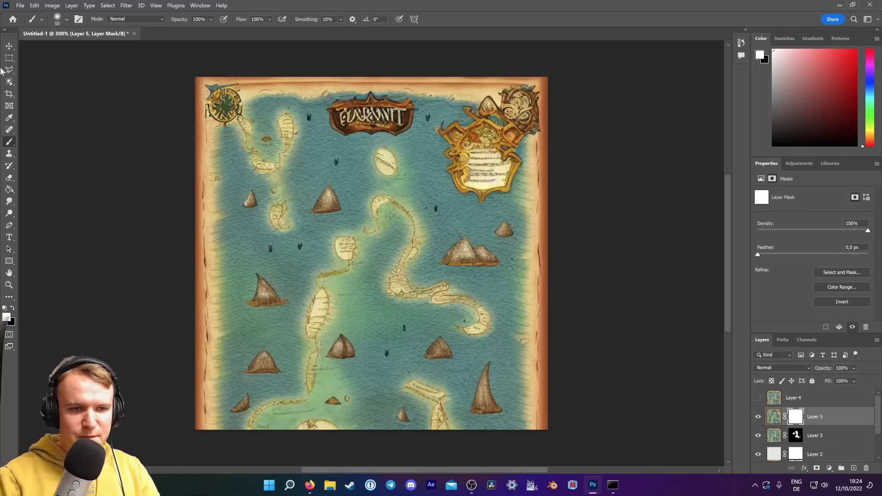
pyautogui.hotkey('ctrl', 'i')
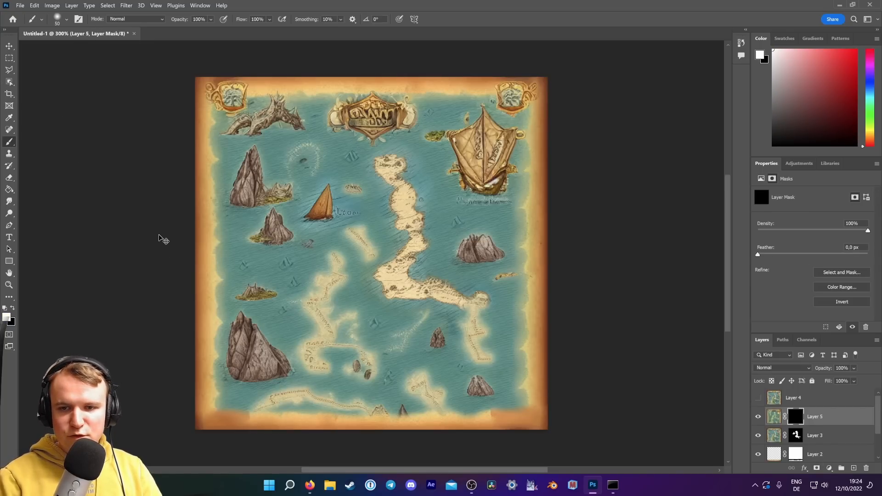
pyautogui.moveTo(512, 175)
pyautogui.mouseDown()
pyautogui.moveTo(457, 137)
pyautogui.moveTo(480, 126)
pyautogui.moveTo(492, 112)
pyautogui.moveTo(484, 110)
pyautogui.moveTo(480, 120)
pyautogui.moveTo(498, 118)
pyautogui.moveTo(514, 134)
pyautogui.moveTo(461, 179)
pyautogui.moveTo(499, 186)
pyautogui.moveTo(514, 170)
pyautogui.moveTo(515, 115)
pyautogui.moveTo(467, 115)
pyautogui.moveTo(432, 137)
pyautogui.moveTo(533, 88)
pyautogui.moveTo(513, 117)
pyautogui.moveTo(540, 113)
pyautogui.mouseUp()
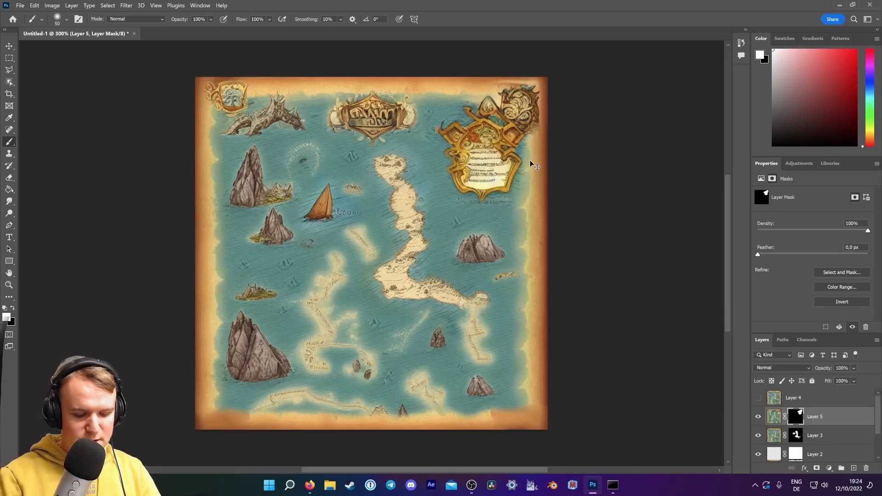
pyautogui.hotkey('ctrl', 'z')
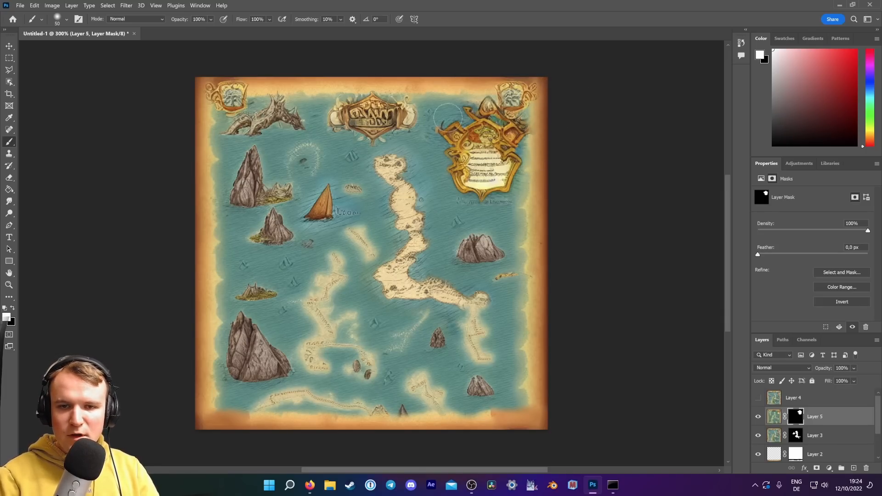
# Switch to Stable Diffusion and compare the title banners across the generated map variations.
pyautogui.moveTo(309, 485)
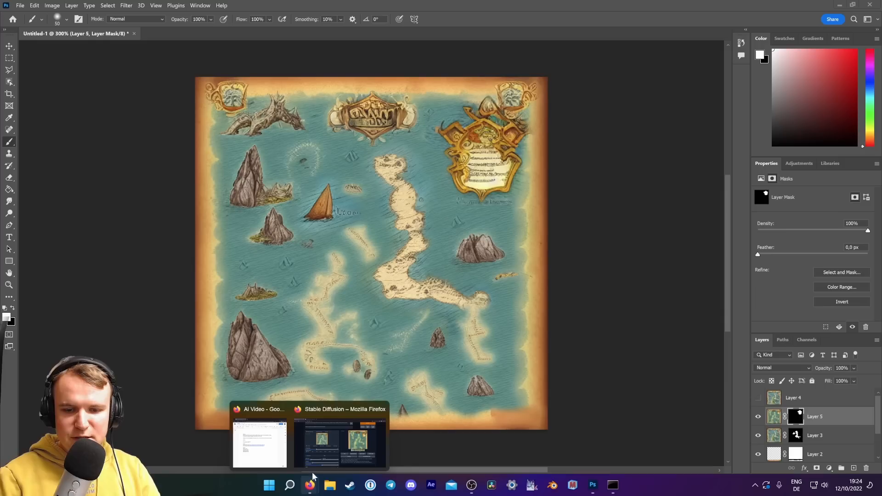
pyautogui.click(349, 448)
pyautogui.click(613, 308)
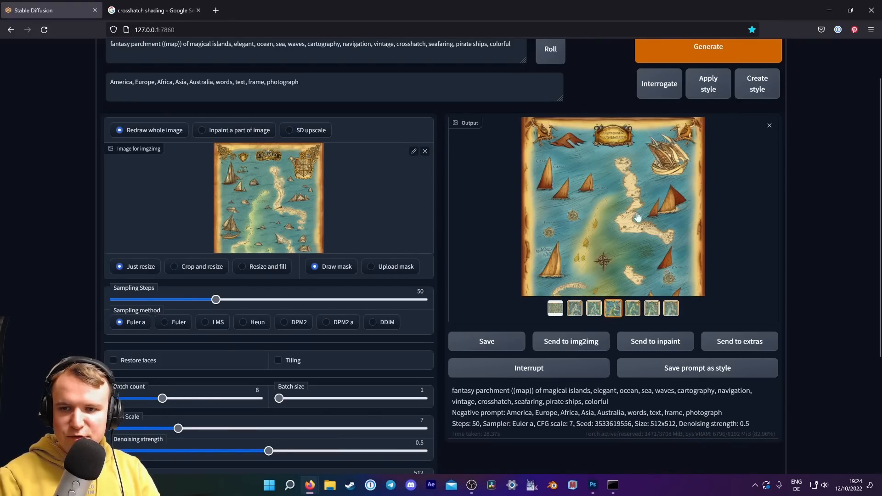
pyautogui.click(590, 307)
pyautogui.click(578, 308)
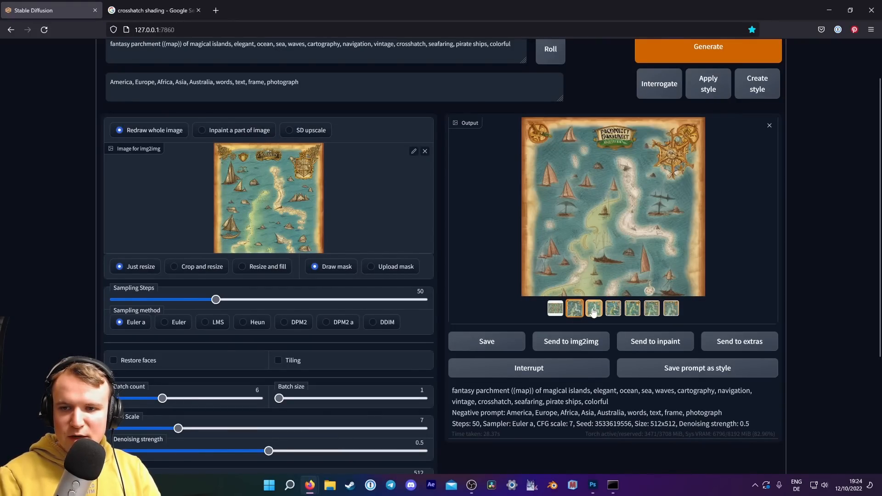
pyautogui.click(613, 309)
pyautogui.click(631, 311)
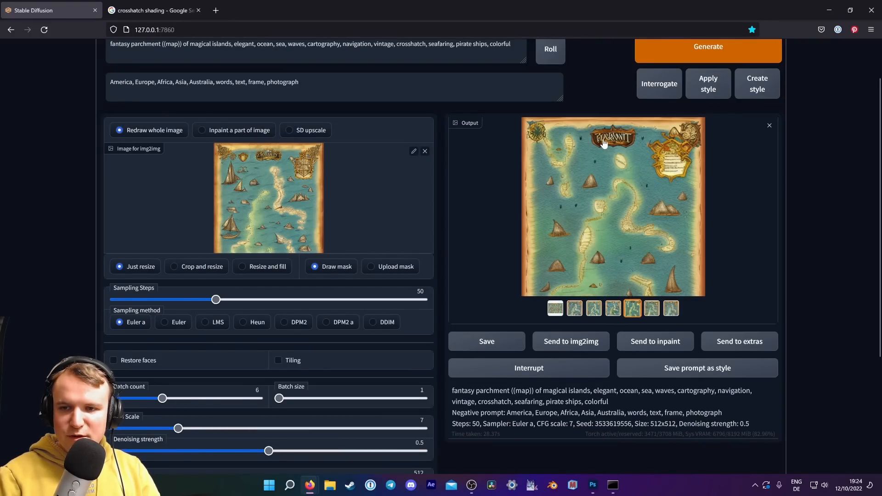
pyautogui.click(641, 171)
pyautogui.click(610, 158)
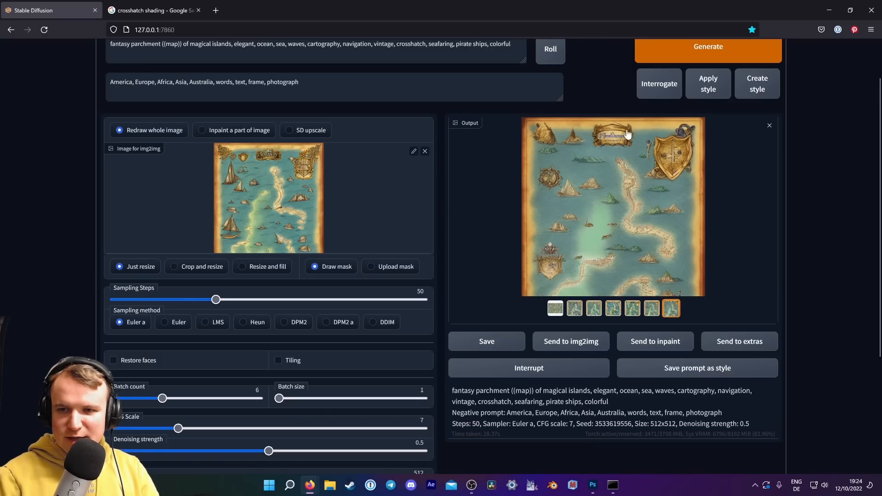
pyautogui.click(613, 308)
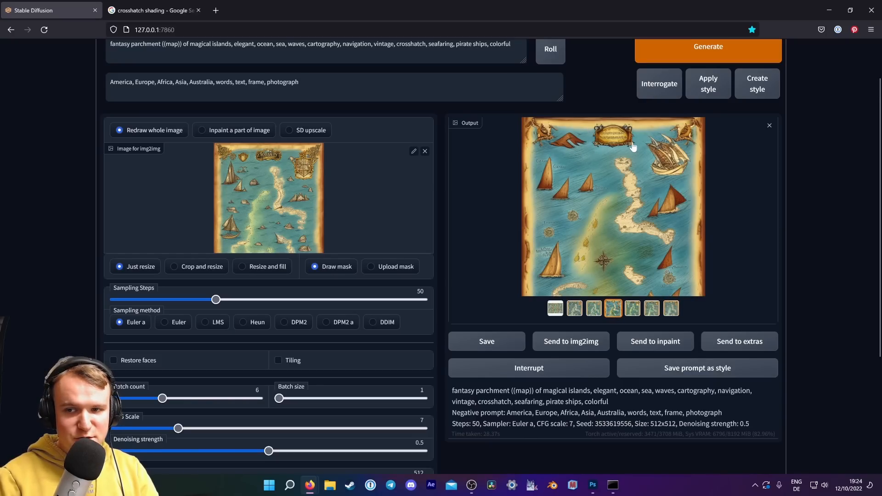
# Copy the third generated map, the ship variation, and switch back to Photoshop.
pyautogui.click(634, 309)
pyautogui.click(614, 309)
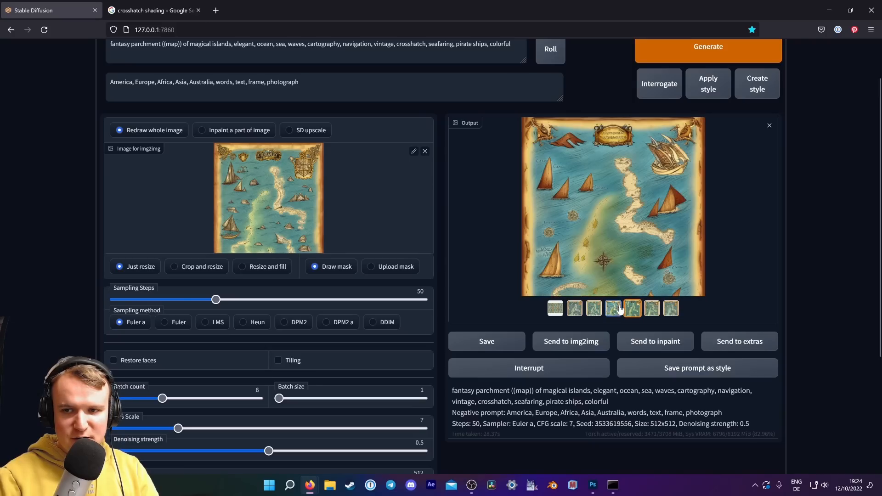
pyautogui.rightClick(616, 159)
pyautogui.click(642, 196)
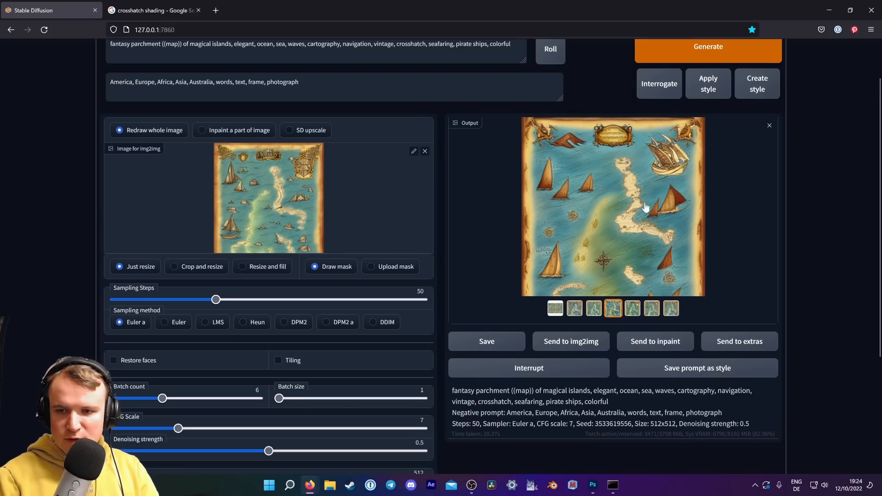
pyautogui.click(601, 483)
# Show the ship map on Layer 4 again and set its opacity to 100%.
pyautogui.click(758, 399)
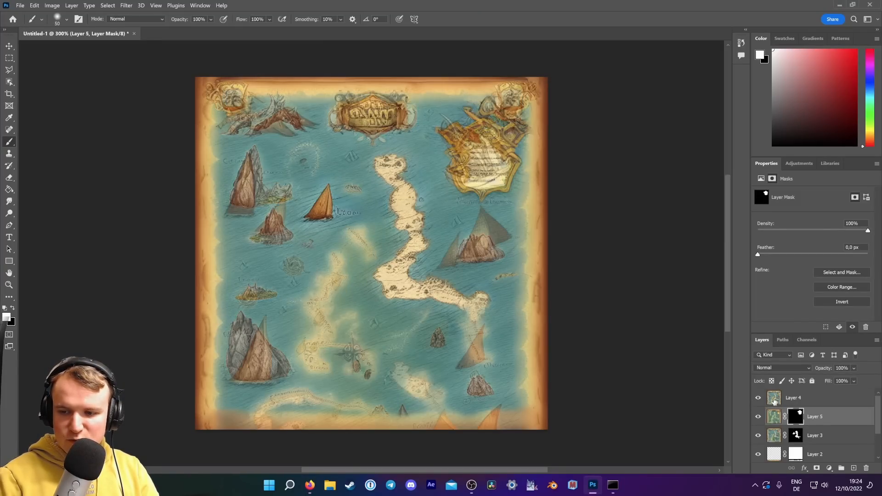
pyautogui.click(776, 398)
pyautogui.moveTo(821, 370); pyautogui.dragTo(879, 370)
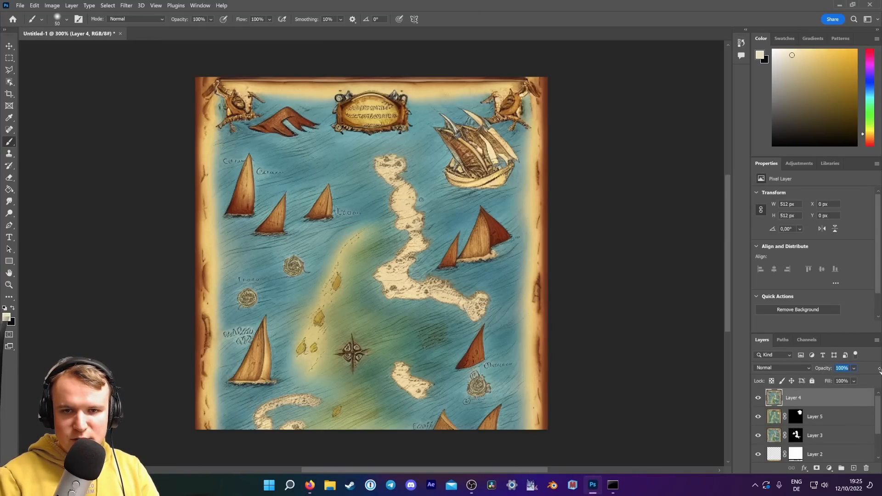
# Add a black mask to Layer 4 and paint it white over the title banner to reveal the ship map's gold oval banner.
pyautogui.click(816, 468)
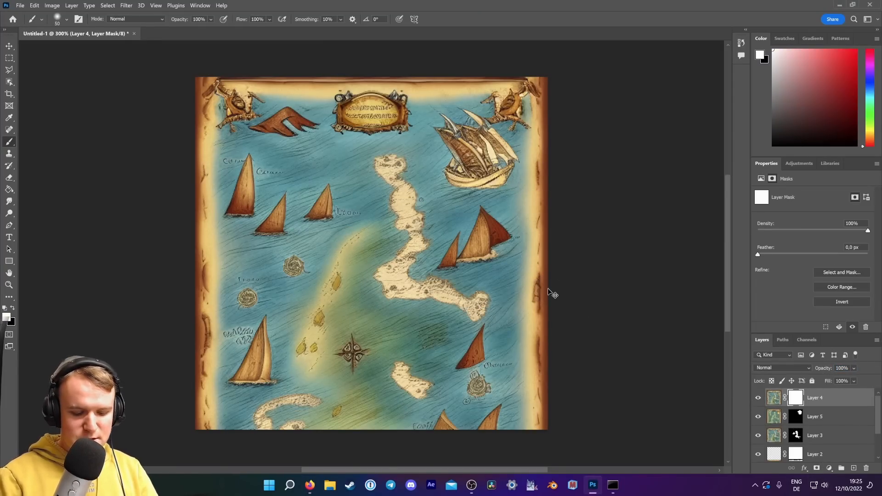
pyautogui.hotkey('ctrl', 'i')
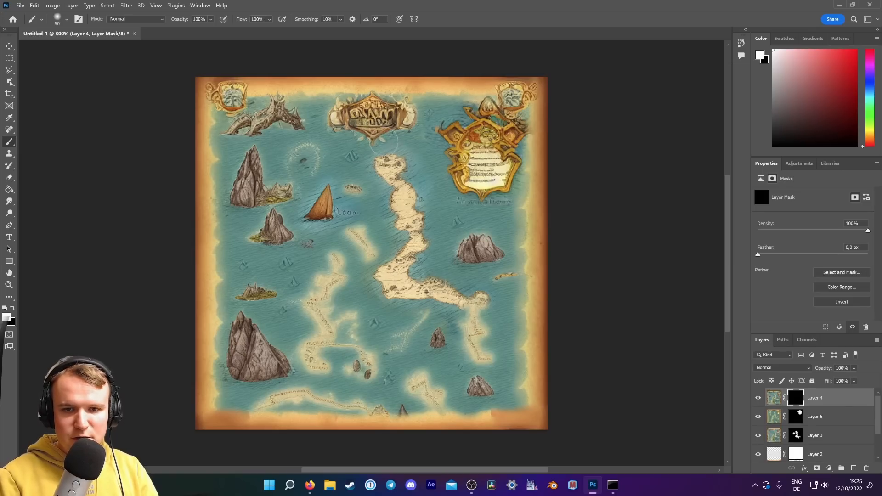
pyautogui.moveTo(383, 141)
pyautogui.mouseDown()
pyautogui.moveTo(346, 132)
pyautogui.moveTo(398, 108)
pyautogui.moveTo(409, 110)
pyautogui.moveTo(397, 130)
pyautogui.mouseUp()
pyautogui.moveTo(329, 109); pyautogui.dragTo(344, 98)
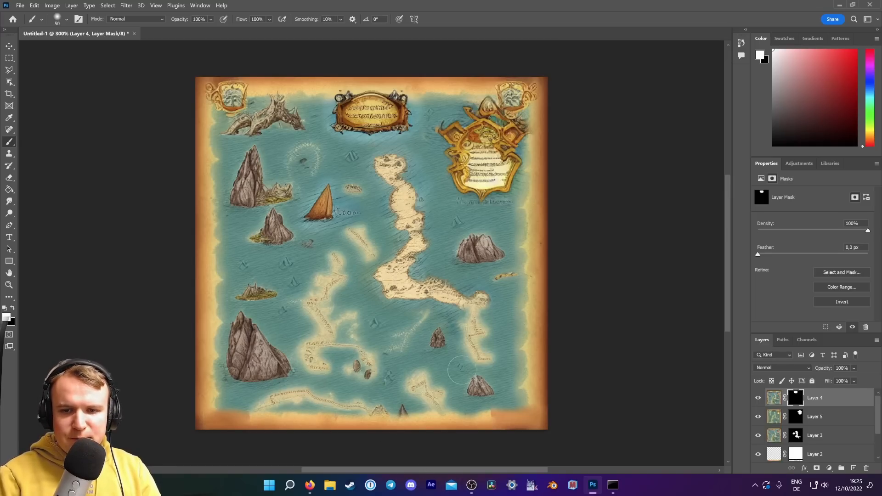
# Add a new empty layer above Layer 4.
pyautogui.moveTo(310, 486)
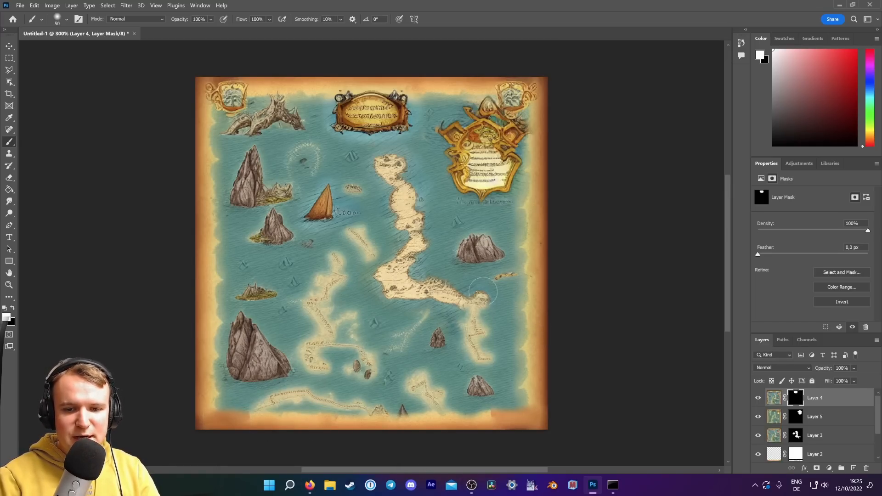
pyautogui.scroll(-1, 513, 270)
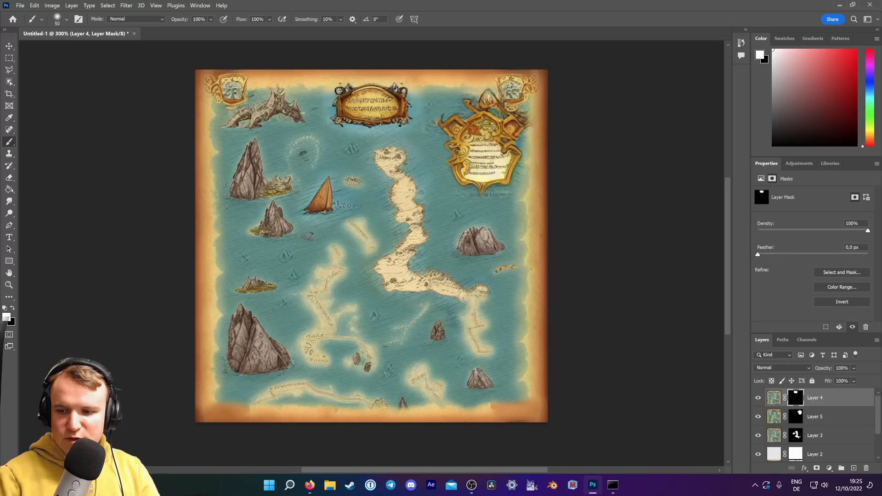
pyautogui.click(853, 468)
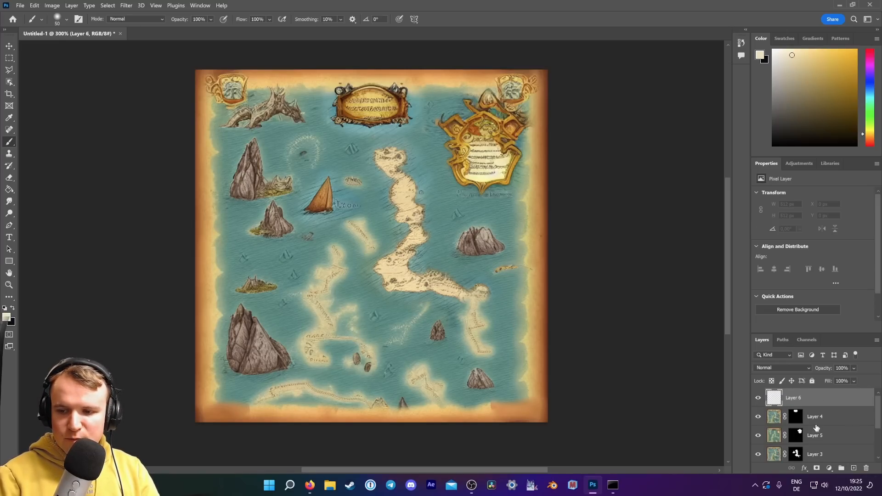
# Set the foreground colour to the sand tone f0d9a1 sampled from the central island.
pyautogui.click(9, 320)
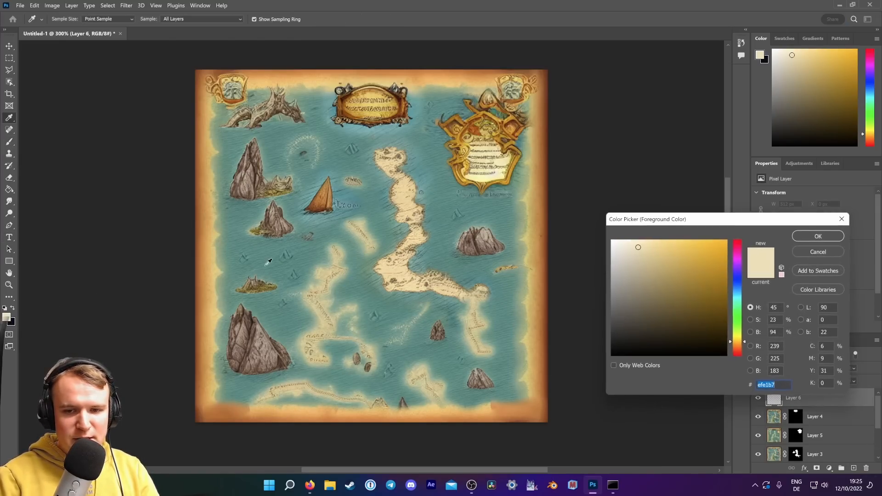
pyautogui.click(386, 267)
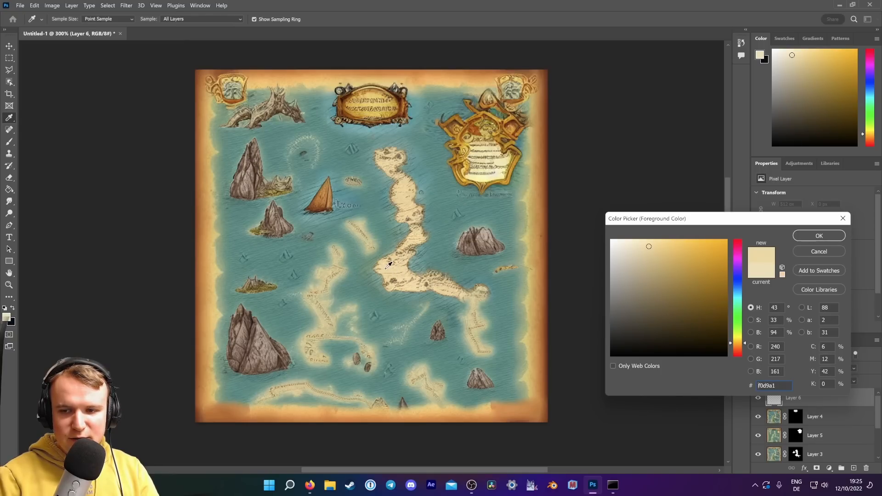
pyautogui.click(819, 236)
pyautogui.press('b')
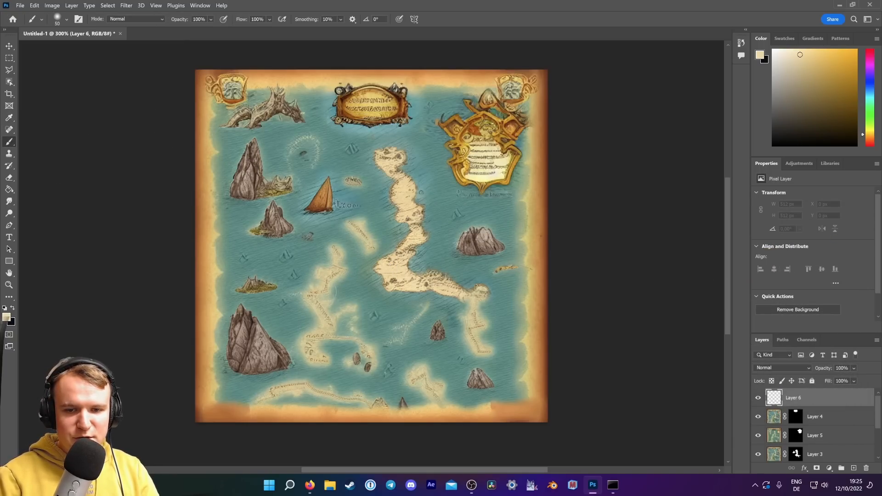
# Paint a large solid landmass on Layer 6 in the lower middle of the map, using a 21 px brush with 100% hardness.
pyautogui.moveTo(321, 303); pyautogui.dragTo(331, 273)
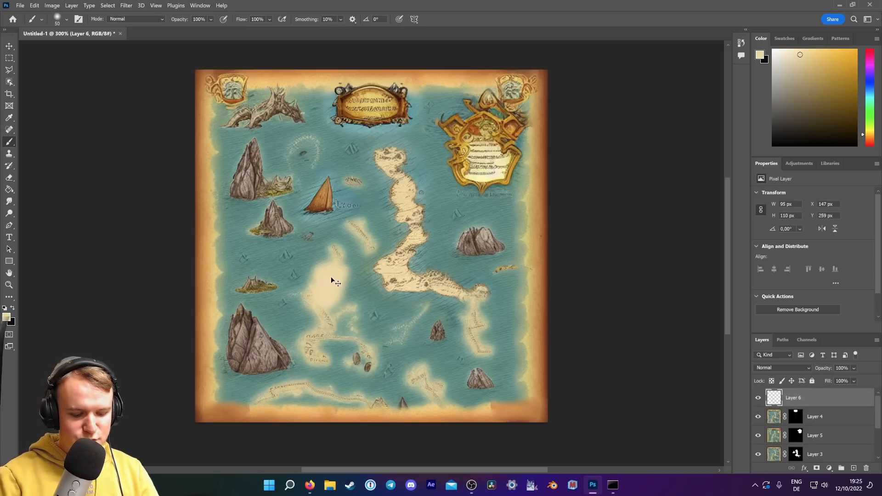
pyautogui.hotkey('ctrl', 'z')
pyautogui.click(68, 18)
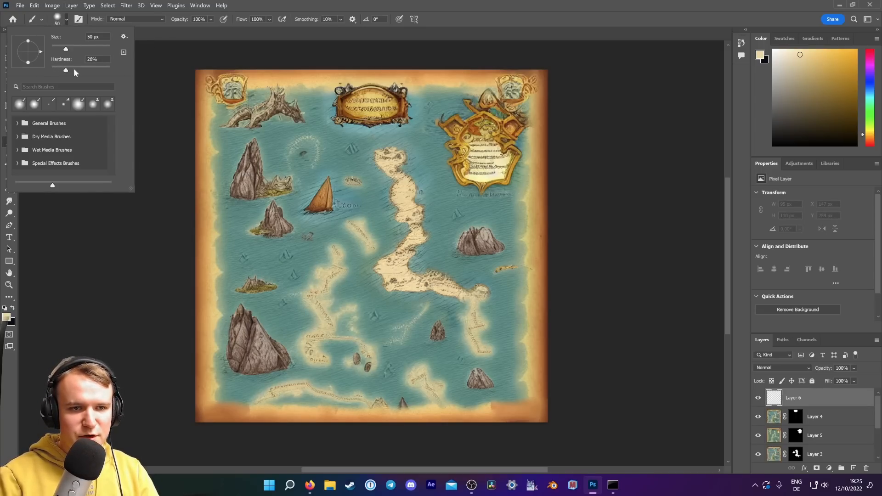
pyautogui.click(75, 55)
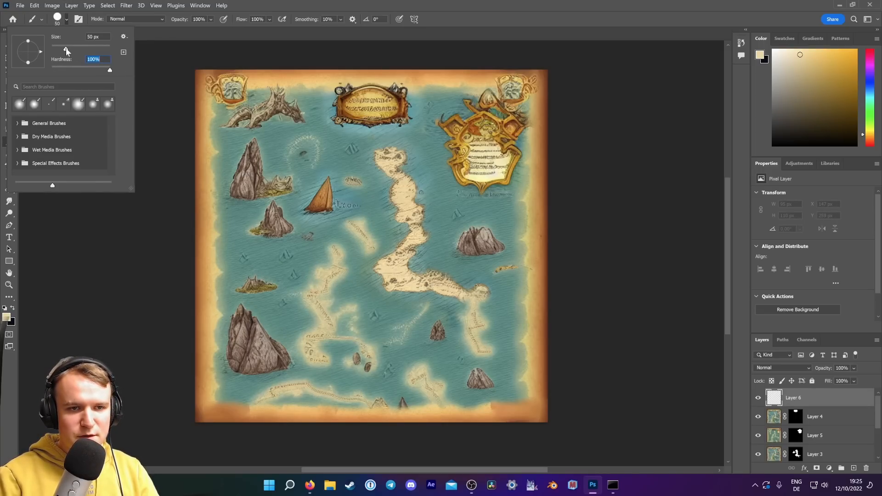
pyautogui.moveTo(65, 49); pyautogui.dragTo(58, 49)
pyautogui.moveTo(320, 262)
pyautogui.mouseDown()
pyautogui.moveTo(324, 270)
pyautogui.moveTo(334, 255)
pyautogui.moveTo(334, 291)
pyautogui.moveTo(355, 305)
pyautogui.moveTo(339, 316)
pyautogui.moveTo(317, 294)
pyautogui.moveTo(317, 346)
pyautogui.moveTo(332, 364)
pyautogui.moveTo(334, 337)
pyautogui.moveTo(364, 317)
pyautogui.moveTo(395, 324)
pyautogui.moveTo(434, 372)
pyautogui.moveTo(410, 374)
pyautogui.moveTo(388, 354)
pyautogui.moveTo(341, 342)
pyautogui.moveTo(372, 331)
pyautogui.moveTo(406, 342)
pyautogui.mouseUp()
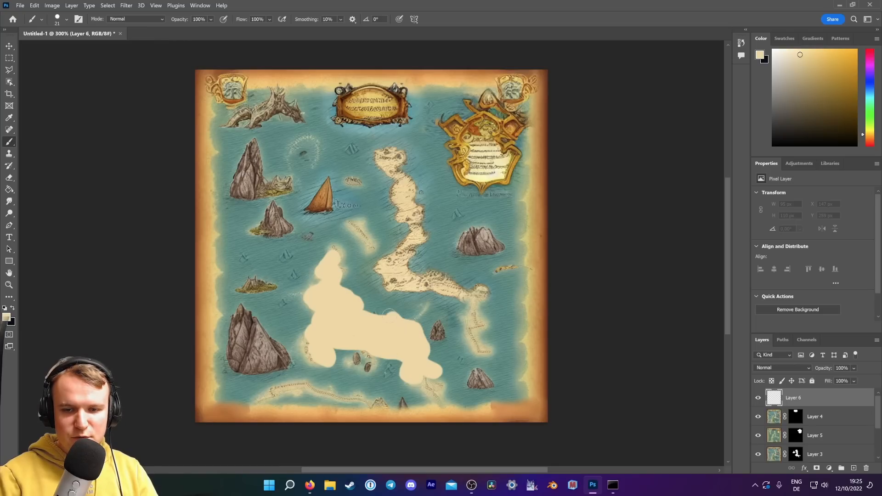
pyautogui.moveTo(390, 316); pyautogui.dragTo(374, 312)
pyautogui.moveTo(394, 362)
pyautogui.mouseDown()
pyautogui.moveTo(394, 377)
pyautogui.moveTo(417, 373)
pyautogui.mouseUp()
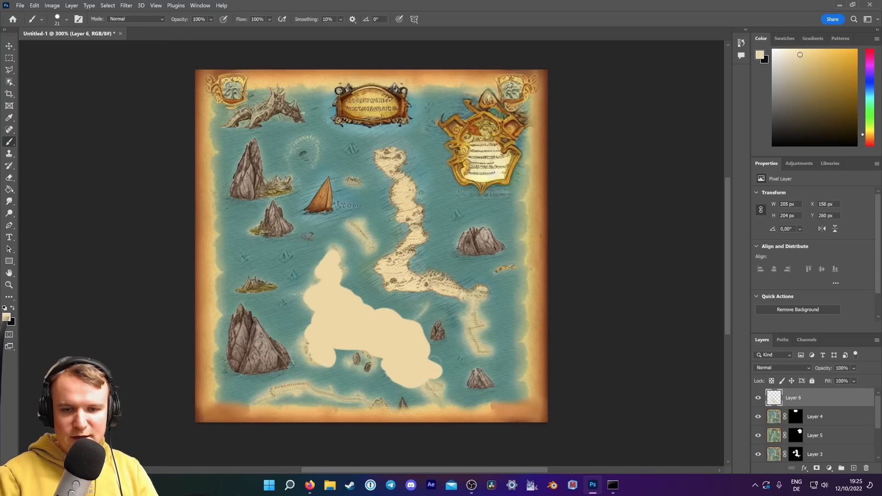
# Give Layer 6 a thin outside stroke in the brown sampled from the central island's coastline.
pyautogui.rightClick(830, 397)
pyautogui.click(778, 6)
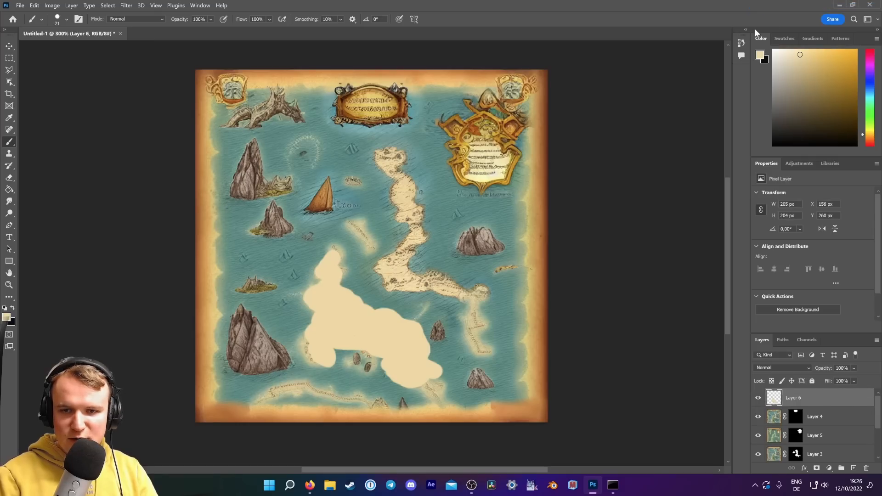
pyautogui.click(521, 133)
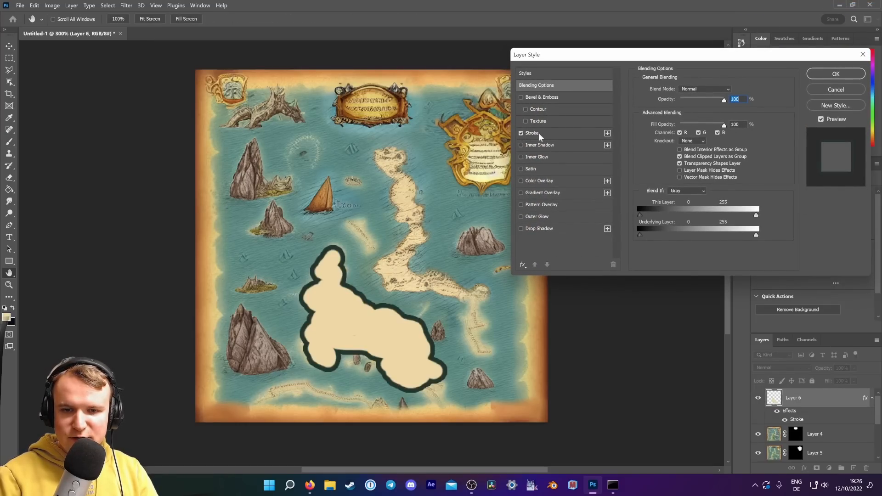
pyautogui.click(571, 135)
pyautogui.click(660, 155)
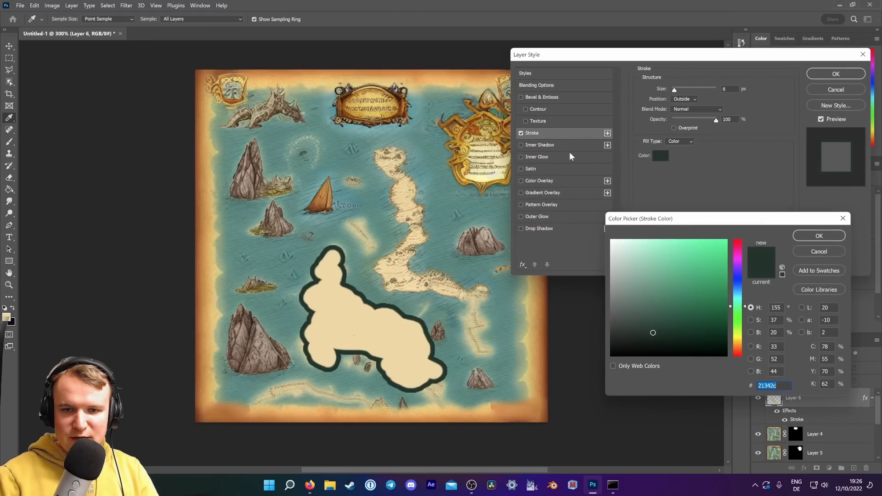
pyautogui.click(393, 191)
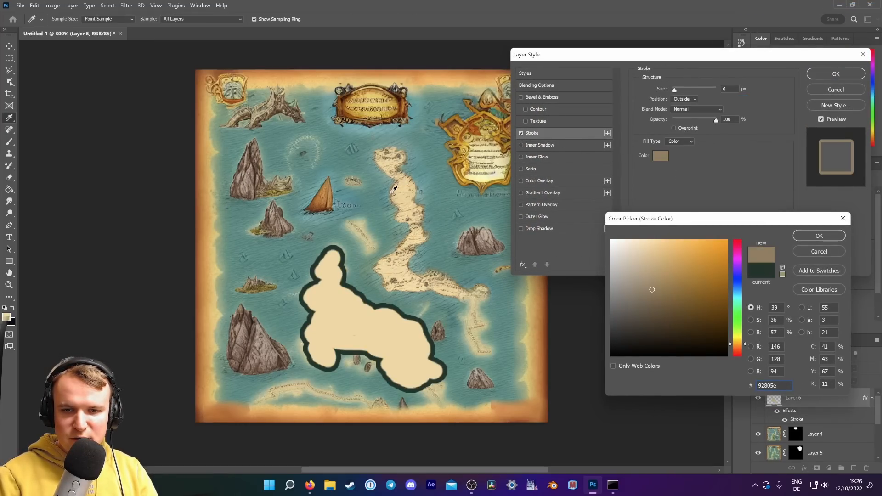
pyautogui.moveTo(391, 194); pyautogui.dragTo(389, 191)
pyautogui.click(809, 235)
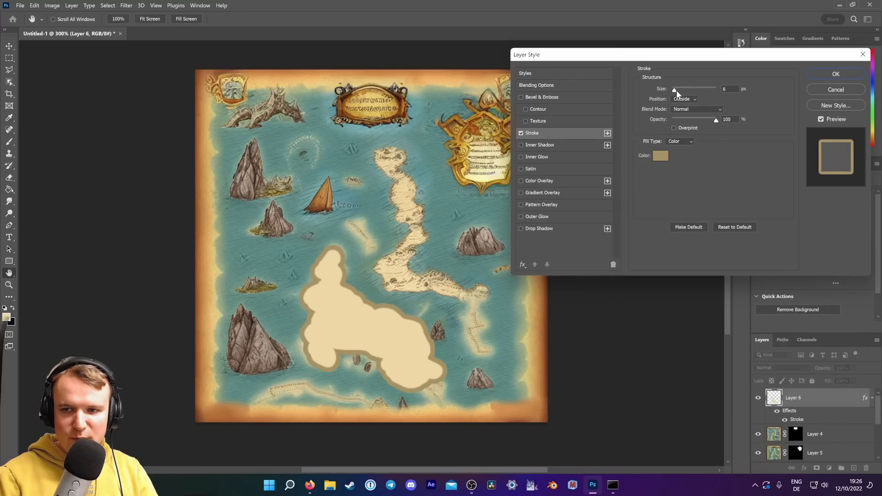
pyautogui.moveTo(674, 89); pyautogui.dragTo(661, 93)
pyautogui.press('Return')
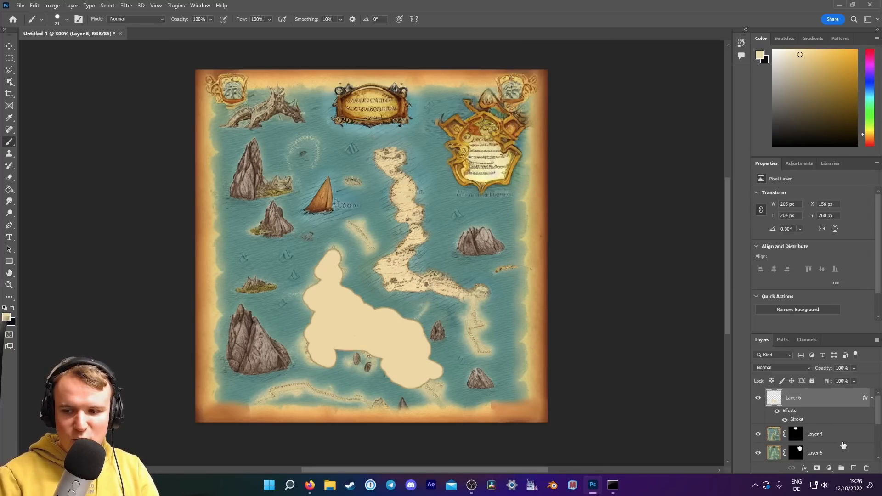
# Add a new layer above Layer 6 and fill it entirely with black.
pyautogui.click(854, 468)
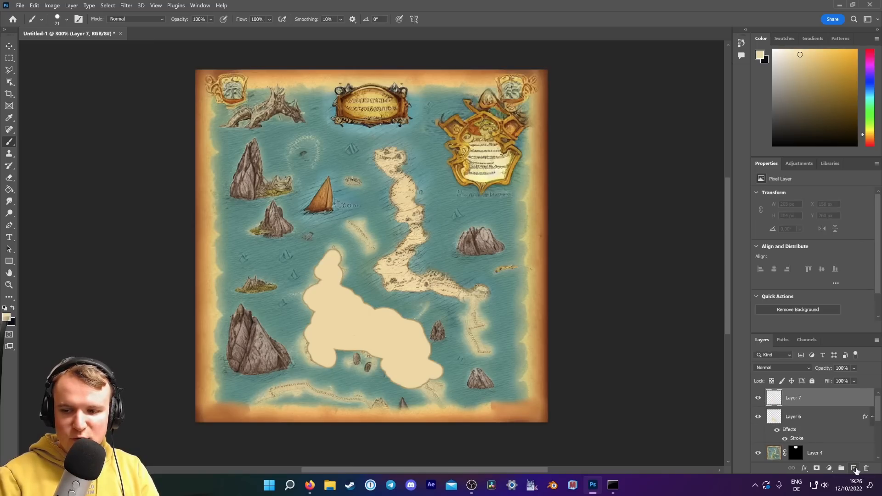
pyautogui.click(14, 309)
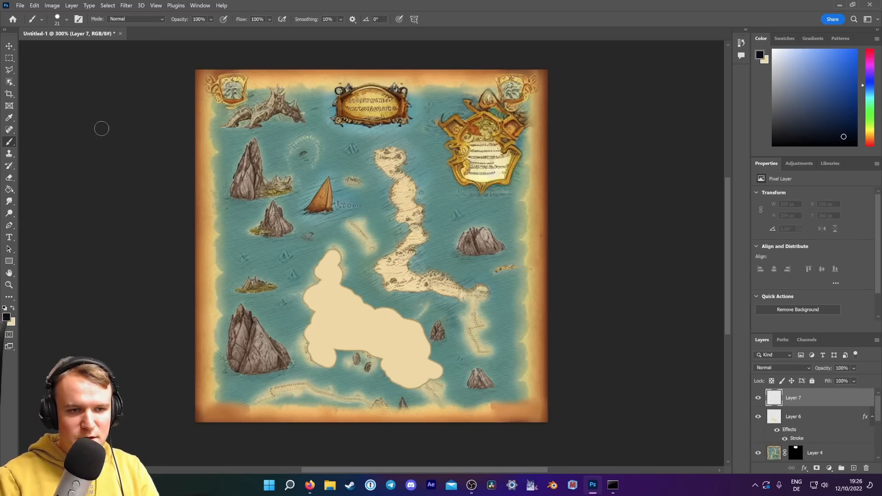
pyautogui.click(6, 316)
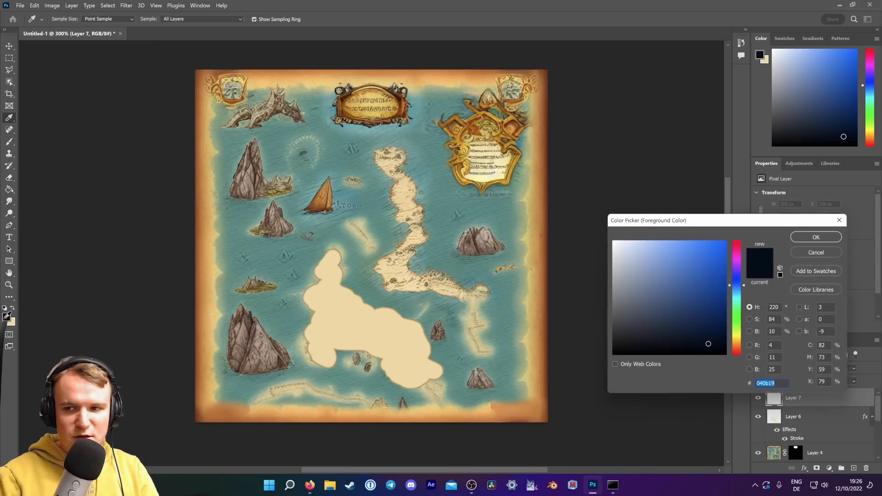
pyautogui.moveTo(690, 320); pyautogui.dragTo(543, 383)
pyautogui.click(819, 236)
pyautogui.press('g')
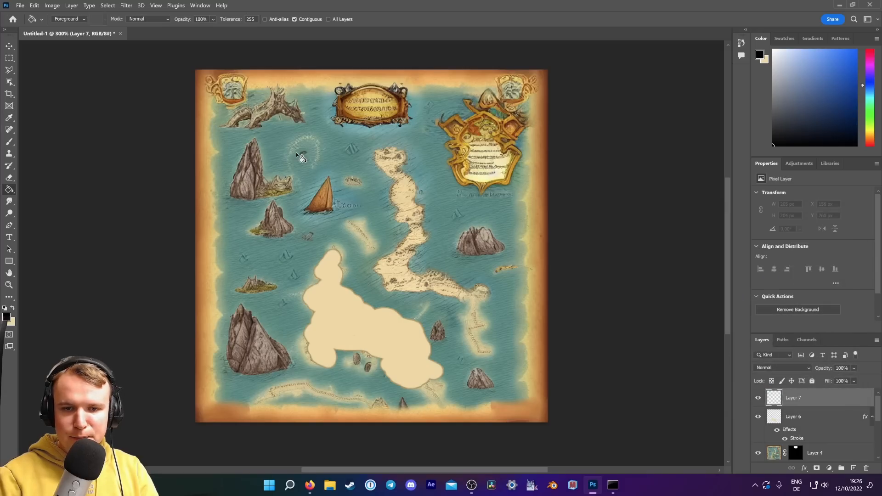
pyautogui.click(298, 156)
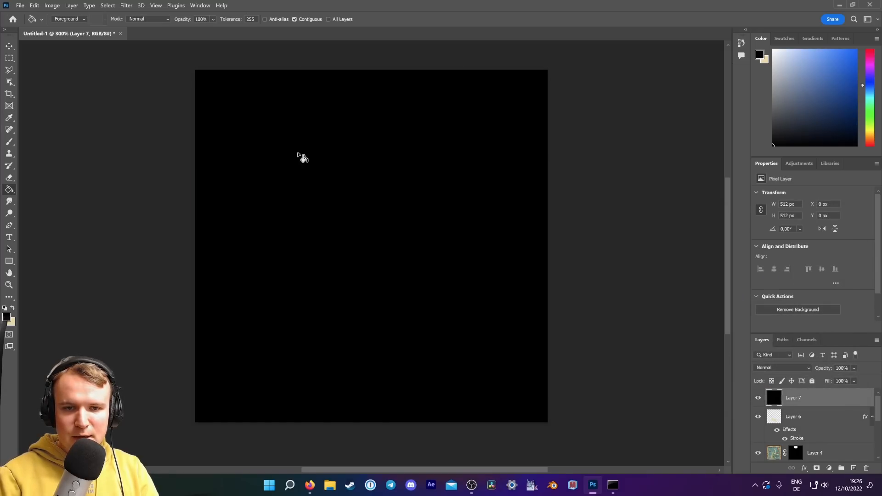
# Add 35% noise with Uniform distribution to the black layer.
pyautogui.click(125, 5)
pyautogui.moveTo(169, 138)
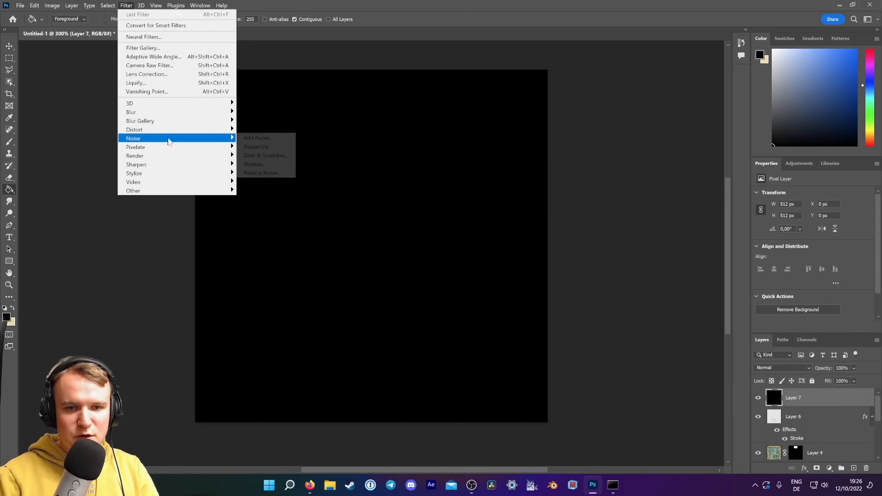
pyautogui.click(257, 138)
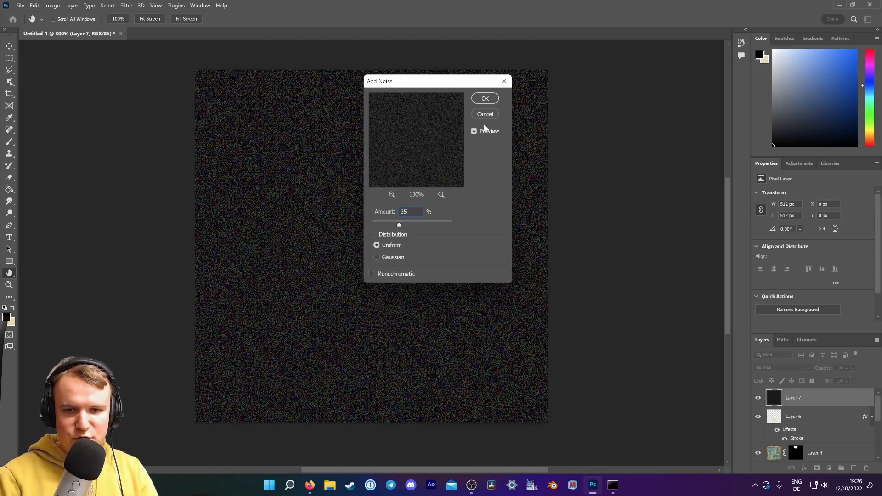
pyautogui.click(486, 98)
# Set the noise layer's blend mode to Screen and clip it to Layer 6.
pyautogui.click(783, 368)
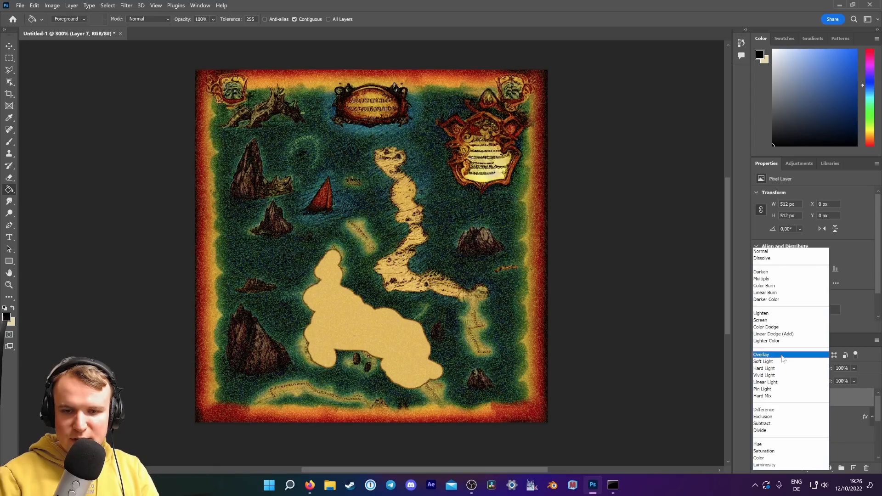
pyautogui.click(775, 320)
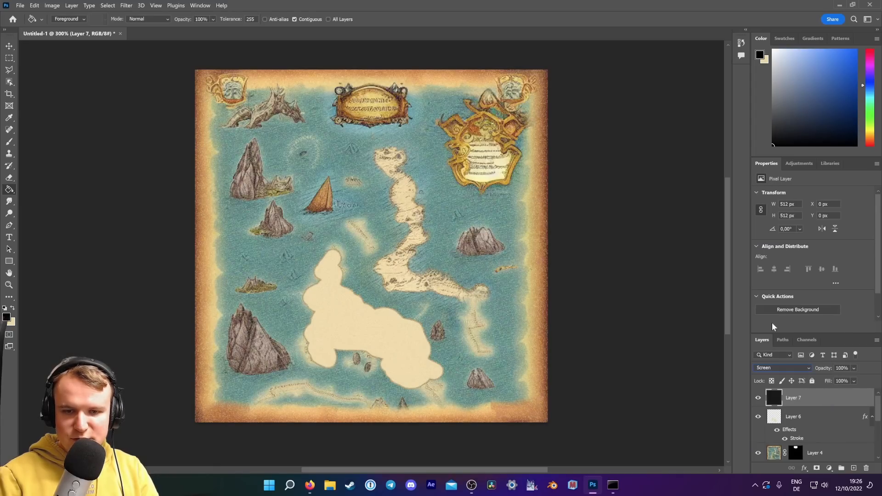
pyautogui.keyDown('alt'); pyautogui.click(772, 405); pyautogui.keyUp('alt')
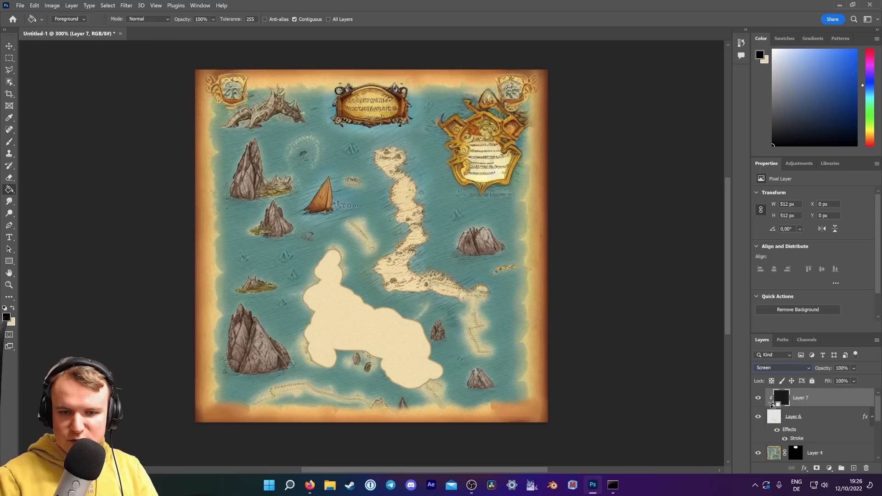
pyautogui.click(786, 367)
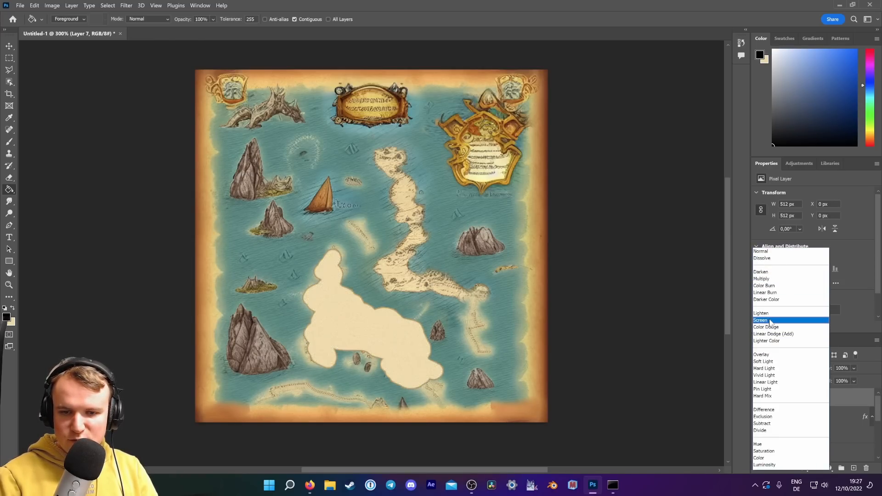
pyautogui.click(770, 321)
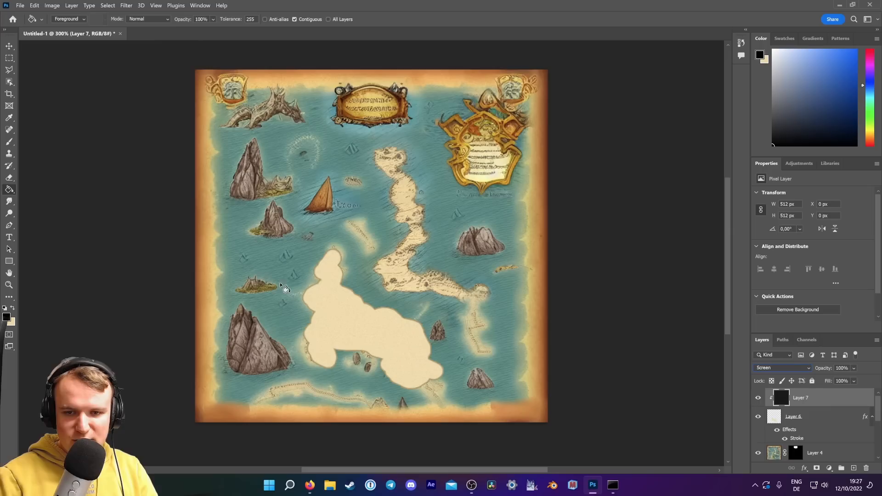
# Paint small brown spots across the new landmass on Layer 6 with a 7 px brush in colour a29472 sampled from the central island.
pyautogui.click(833, 419)
pyautogui.click(7, 317)
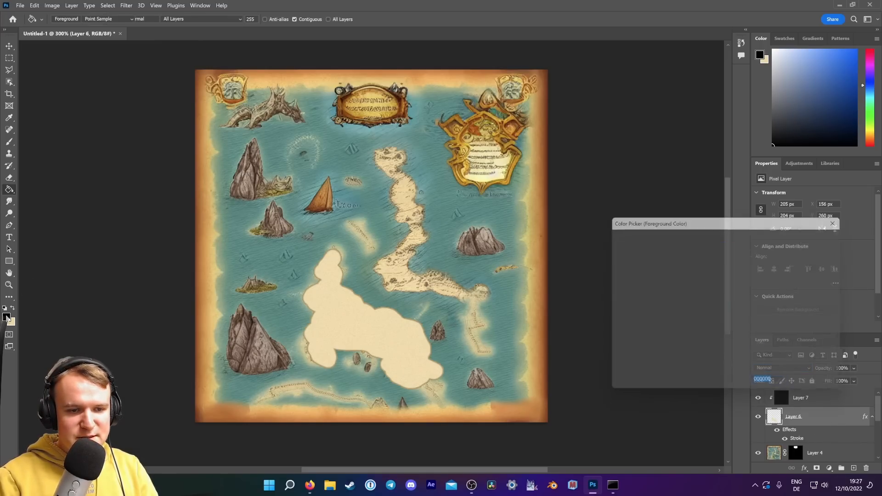
pyautogui.click(393, 280)
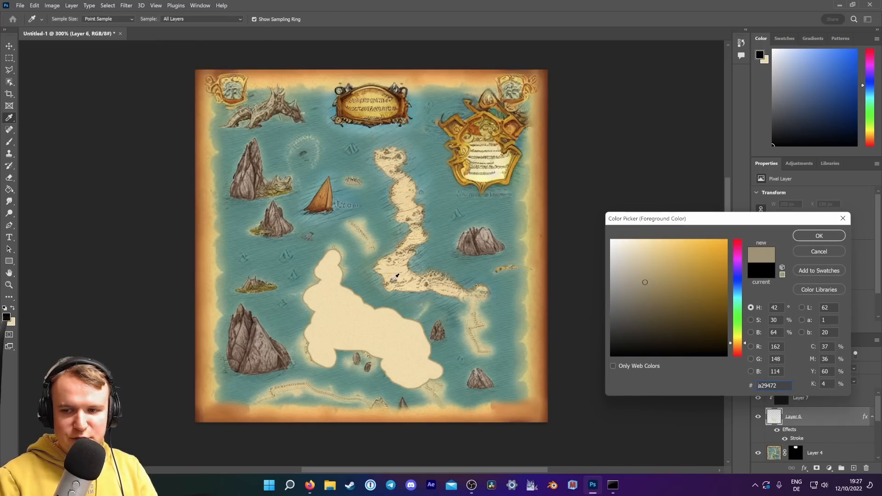
pyautogui.click(819, 236)
pyautogui.press('g')
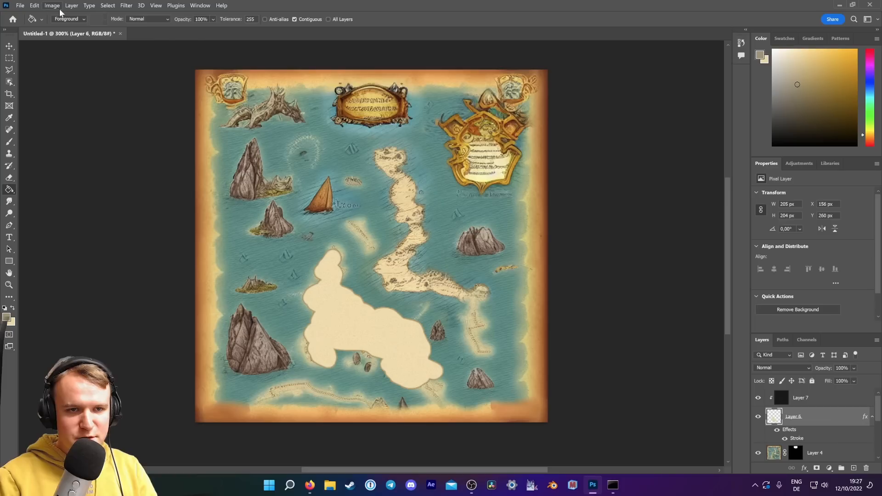
pyautogui.click(9, 141)
pyautogui.click(67, 19)
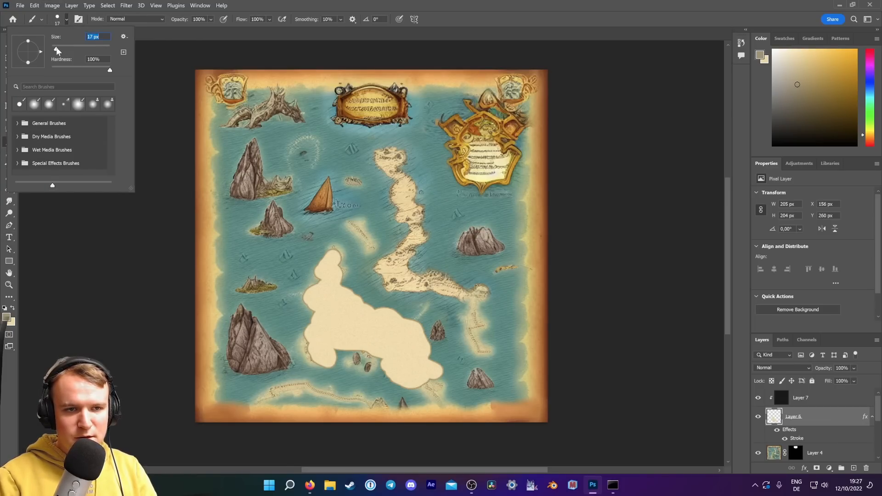
pyautogui.moveTo(56, 48); pyautogui.dragTo(55, 49)
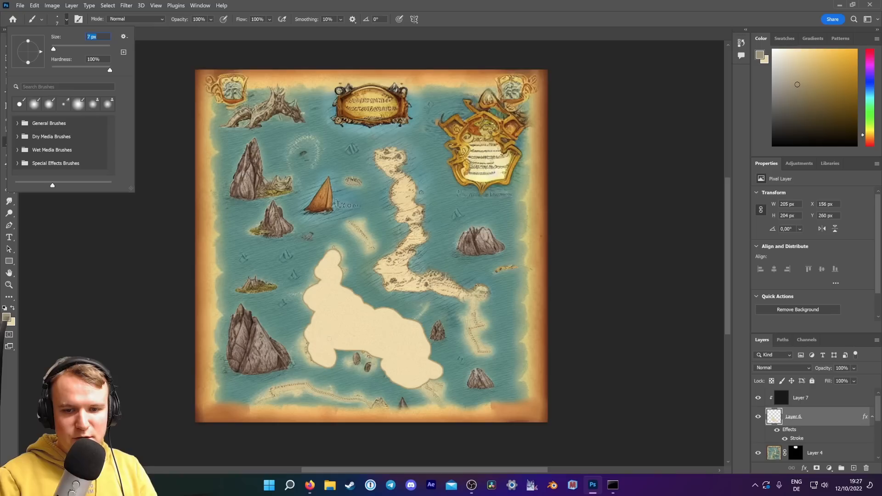
pyautogui.press('Return')
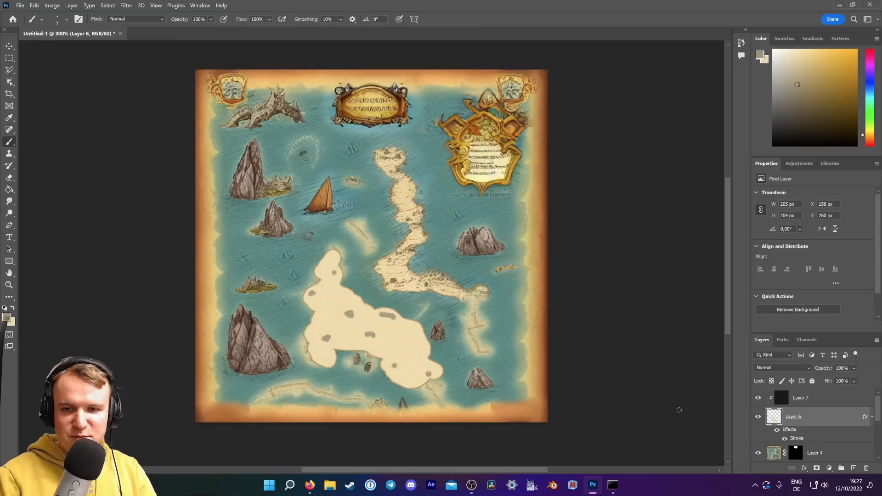
# Select Layer 7 and enlarge the layer list so the whole layer stack fits.
pyautogui.click(821, 396)
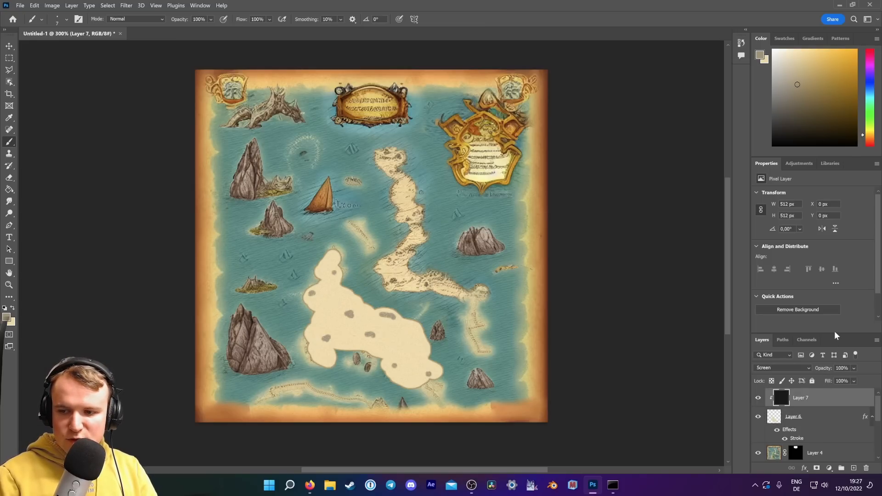
pyautogui.moveTo(836, 334); pyautogui.dragTo(815, 208)
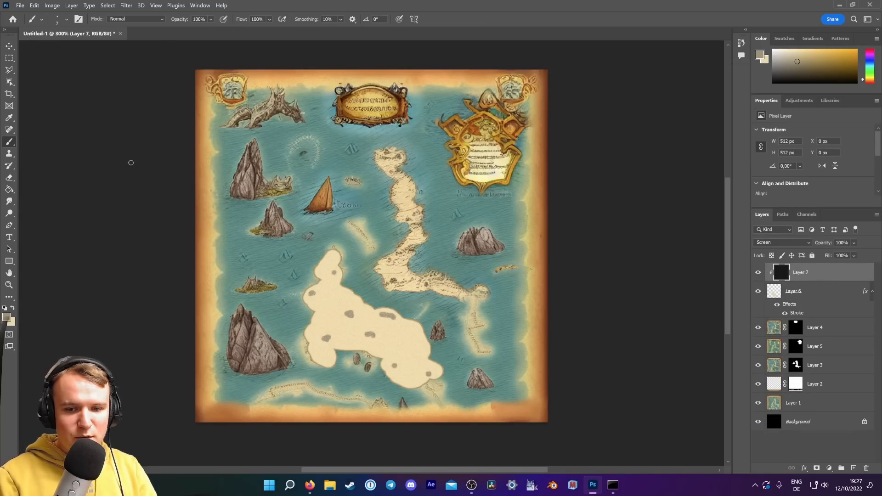
# Start saving a copy of the map on the computer, creating and opening a new folder named Iterations inside Tut8-Maps.
pyautogui.click(20, 7)
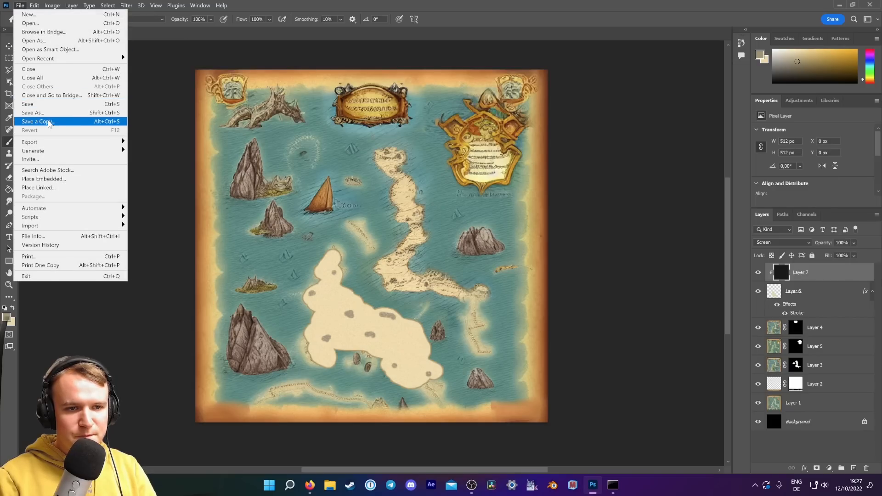
pyautogui.click(50, 118)
pyautogui.click(168, 302)
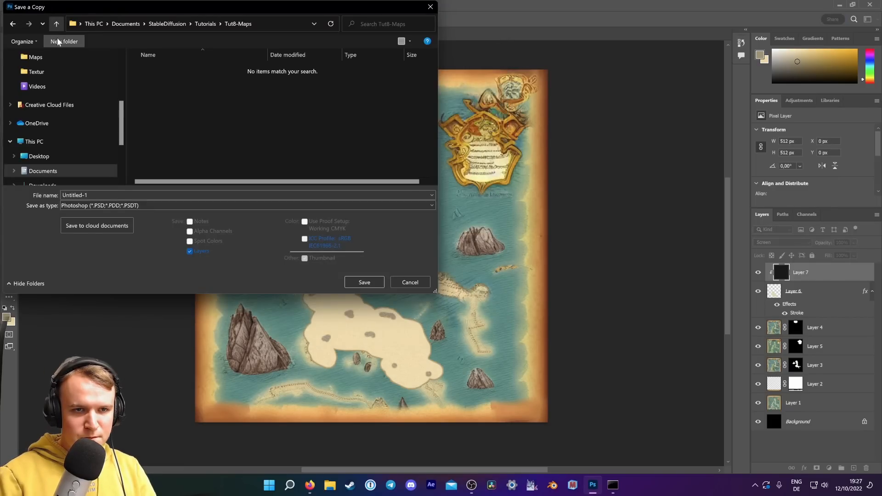
pyautogui.click(58, 41)
pyautogui.write('Iterations')
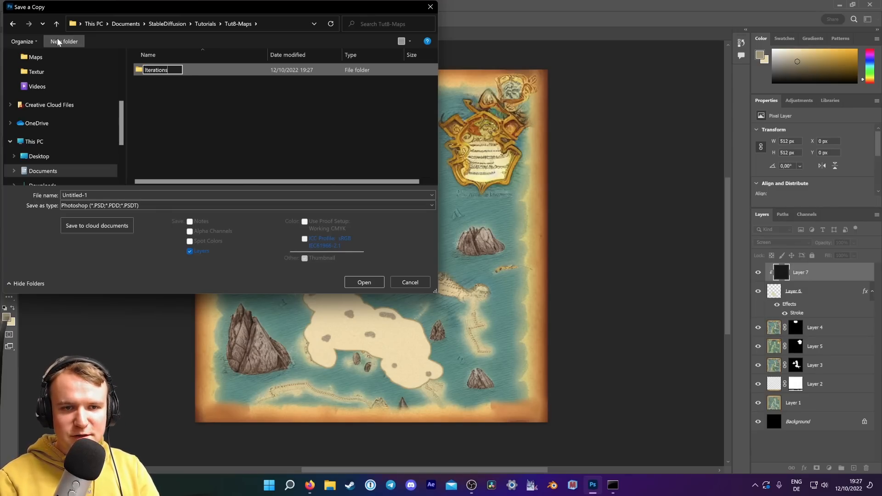
pyautogui.press('Return')
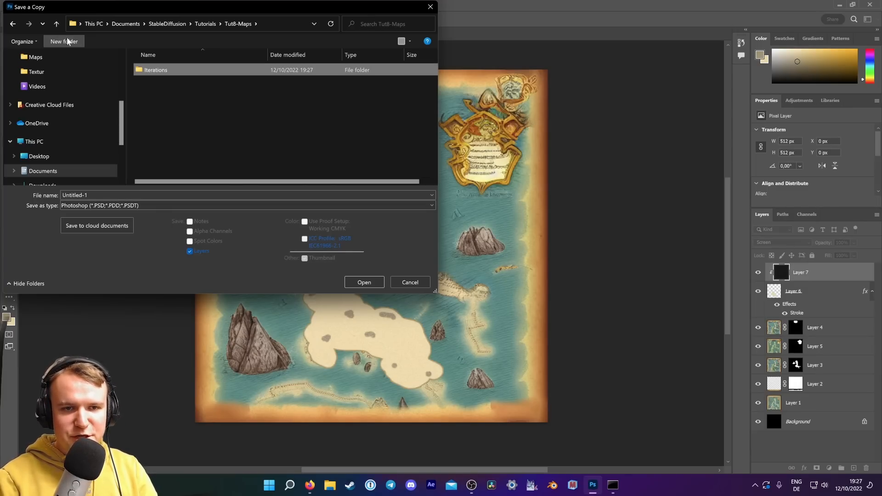
pyautogui.doubleClick(148, 71)
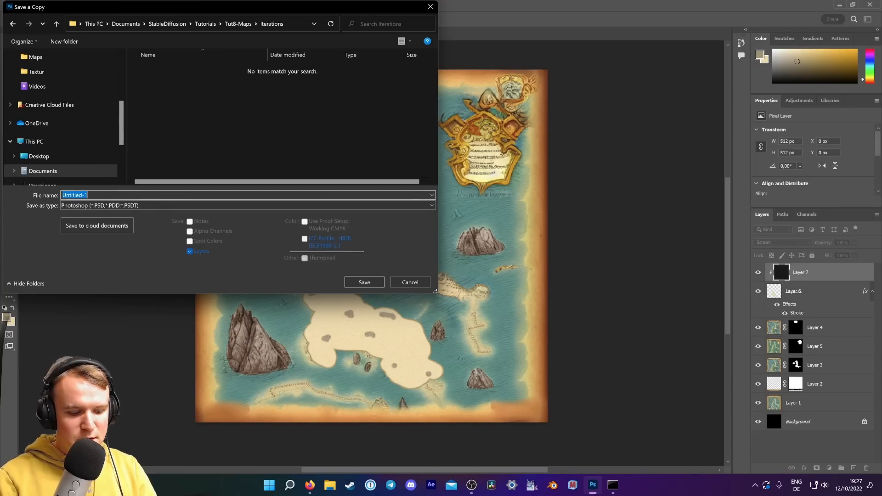
# Save the copy as a JPEG named 1 and accept the JPEG options.
pyautogui.write('1')
pyautogui.click(96, 205)
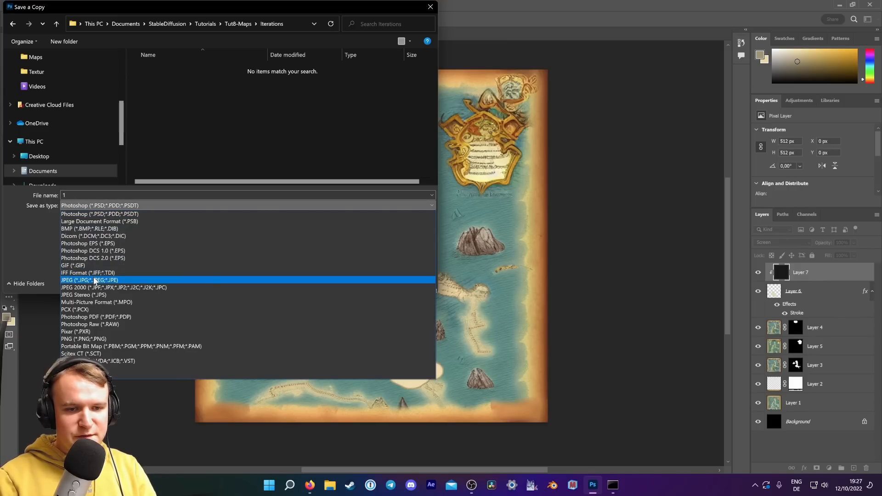
pyautogui.click(95, 281)
pyautogui.click(363, 284)
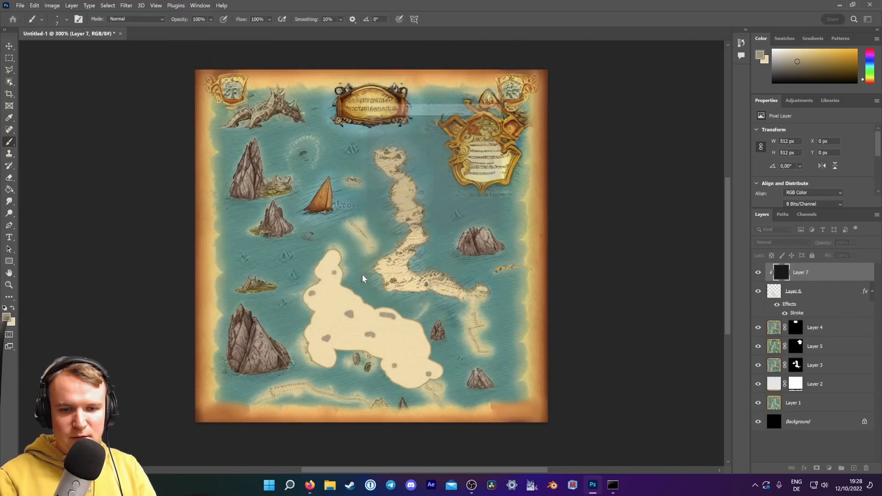
pyautogui.click(495, 128)
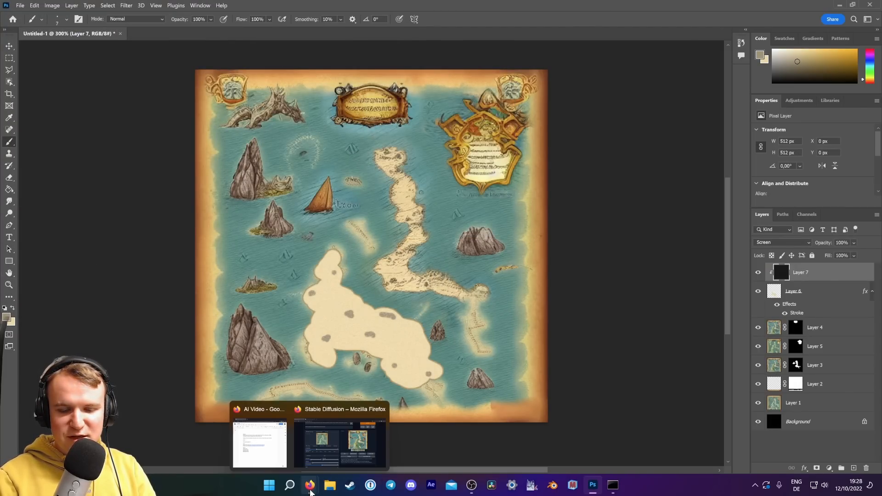
# Switch to Stable Diffusion in Firefox and replace the img2img source image with file 1 from the Iterations folder.
pyautogui.moveTo(313, 484)
pyautogui.click(340, 436)
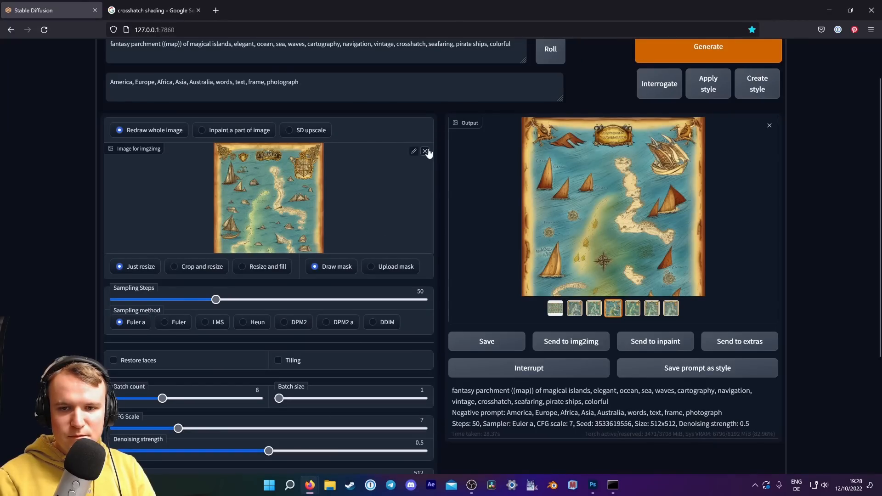
pyautogui.click(425, 152)
pyautogui.click(374, 172)
pyautogui.click(133, 76)
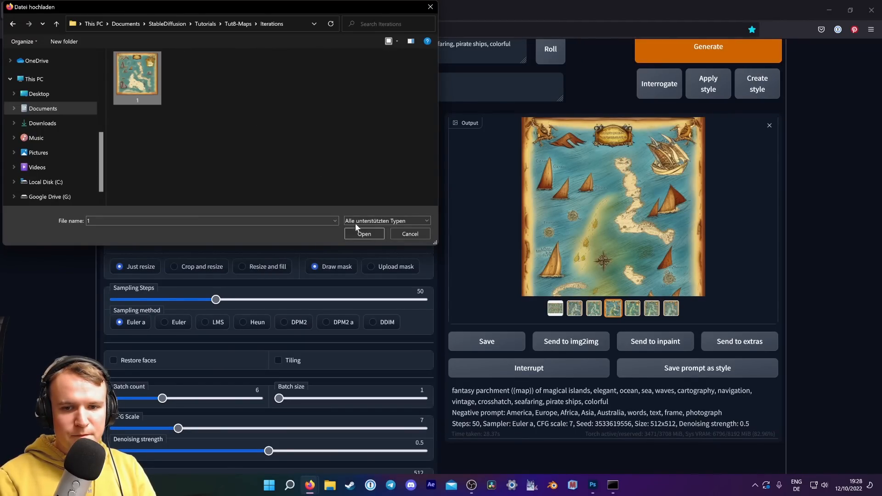
pyautogui.click(364, 233)
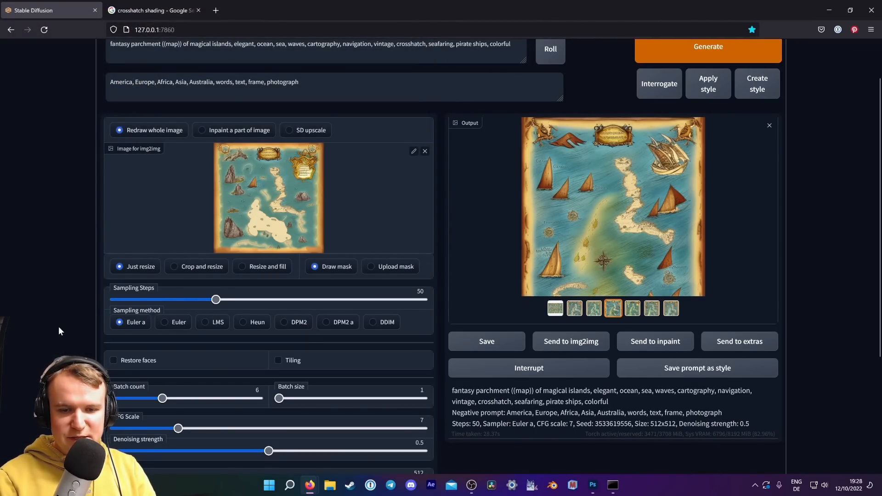
# Set the denoising strength to 0.35 and generate new img2img variations of the map.
pyautogui.scroll(-3, 63, 316)
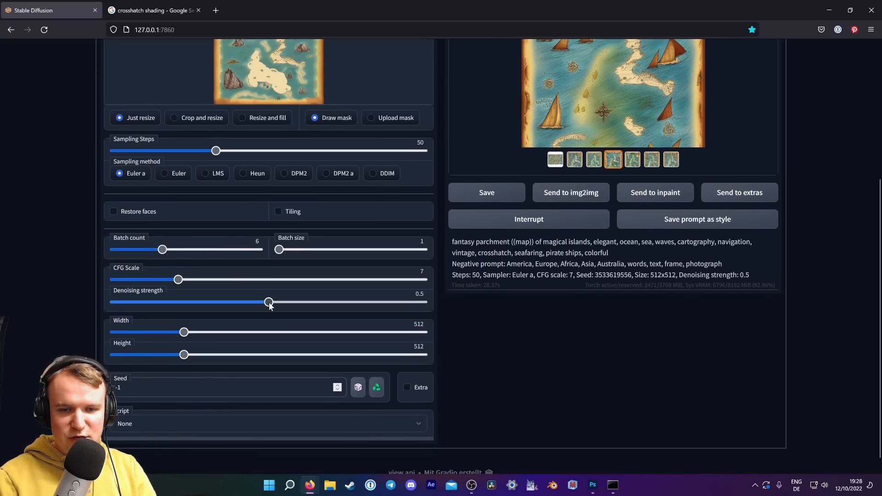
pyautogui.moveTo(269, 301); pyautogui.dragTo(222, 303)
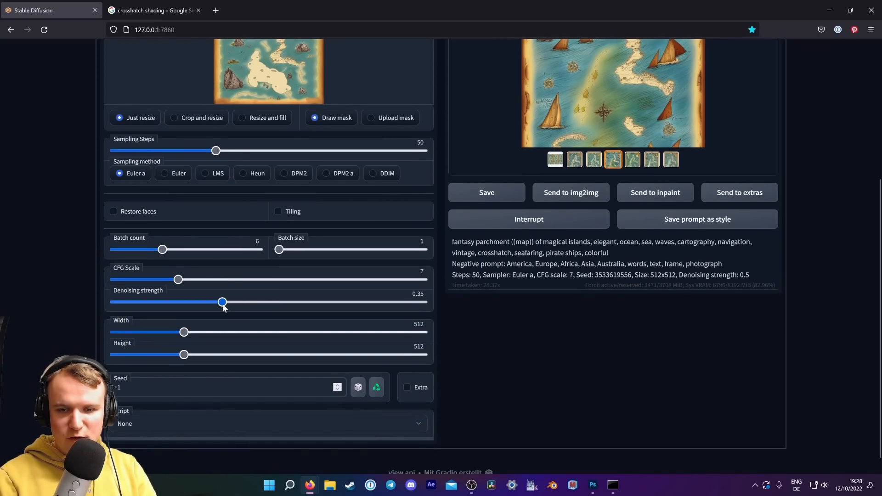
pyautogui.scroll(5, 222, 303)
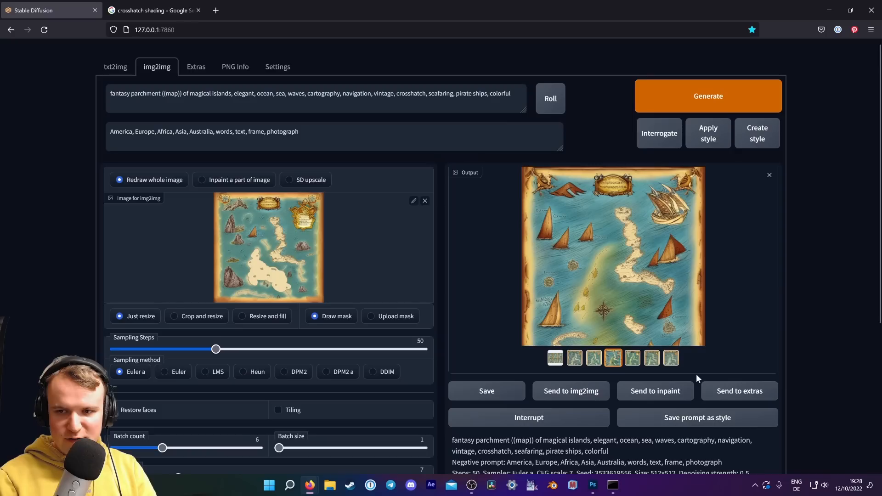
pyautogui.click(720, 97)
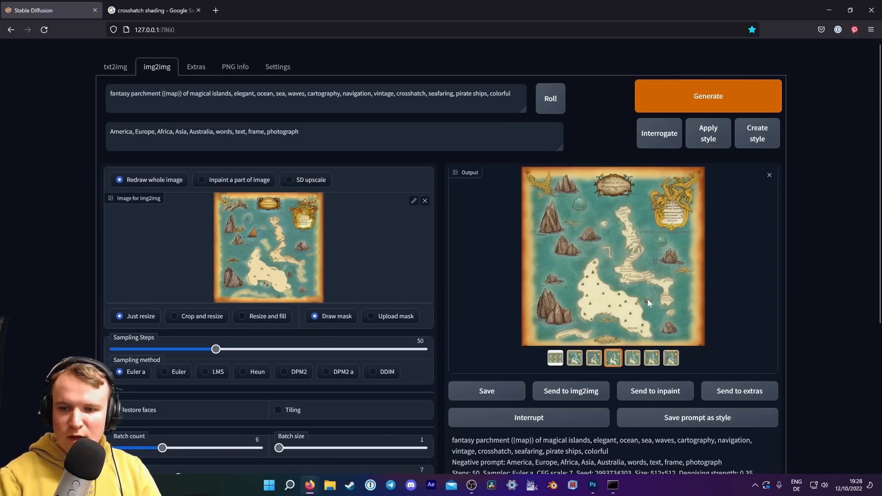
# View each of the six generated map variations in turn, going forward through them and back to the first.
pyautogui.click(575, 358)
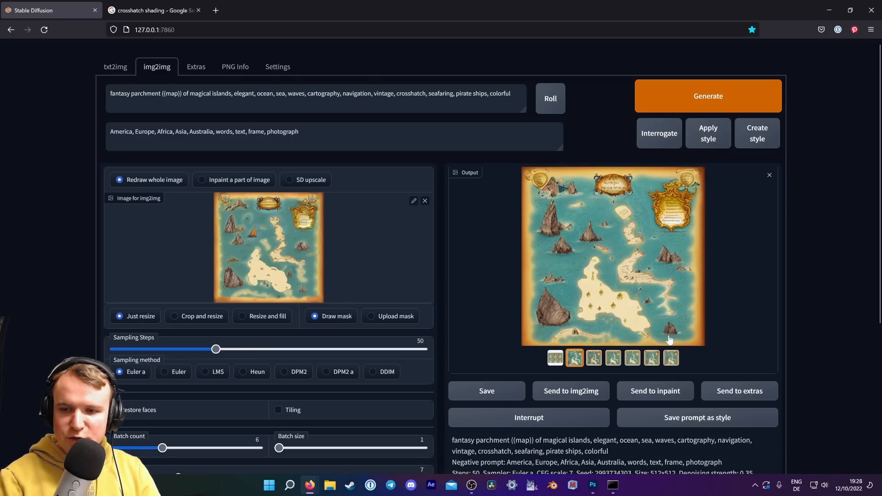
pyautogui.click(594, 357)
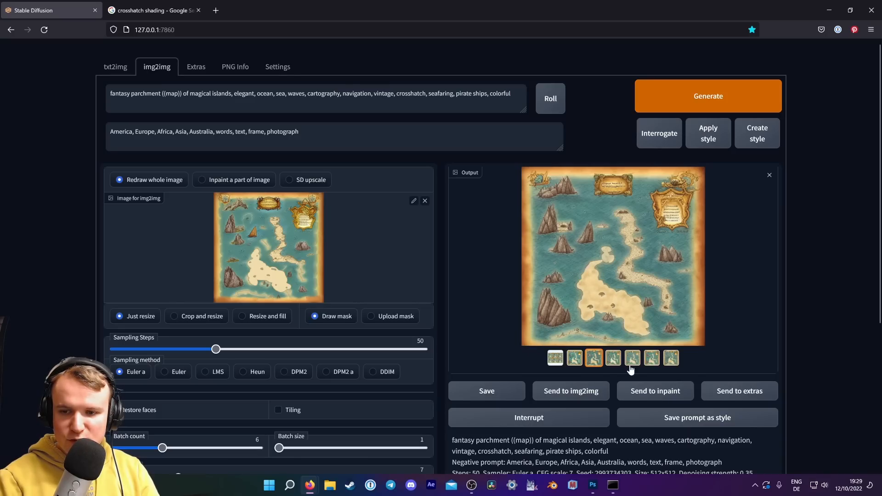
pyautogui.click(614, 361)
pyautogui.click(633, 361)
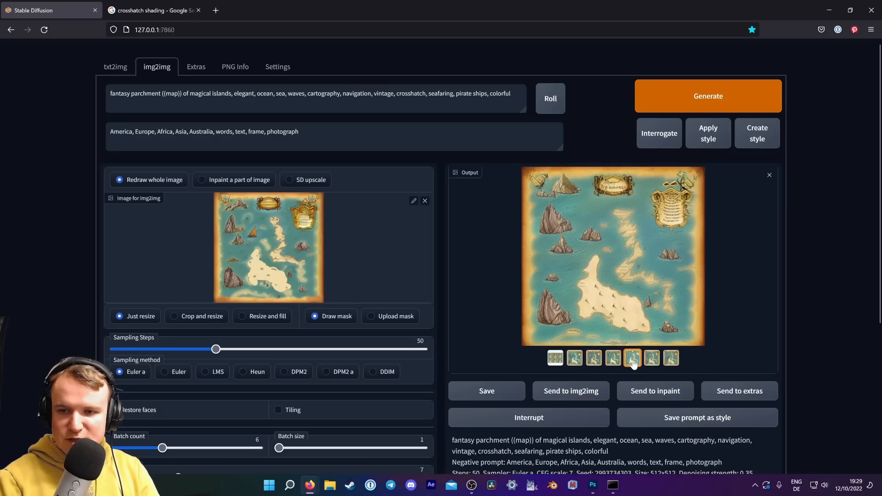
pyautogui.click(651, 360)
pyautogui.click(669, 363)
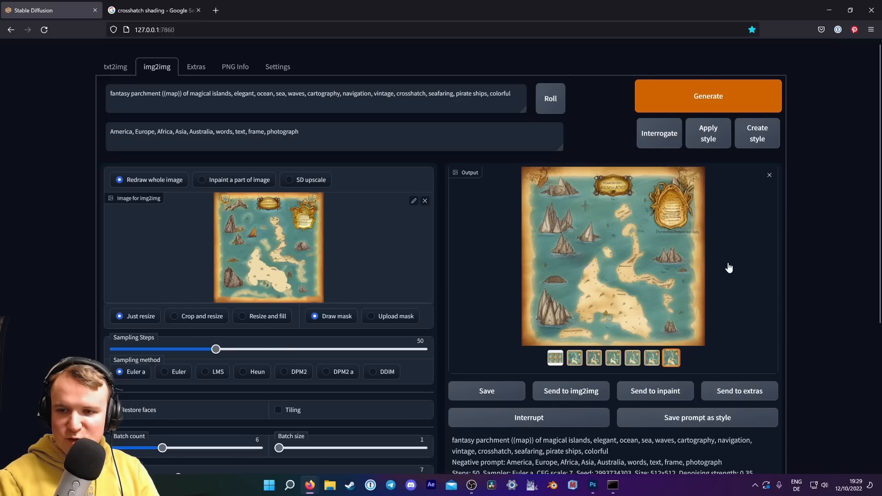
pyautogui.click(652, 360)
pyautogui.click(634, 362)
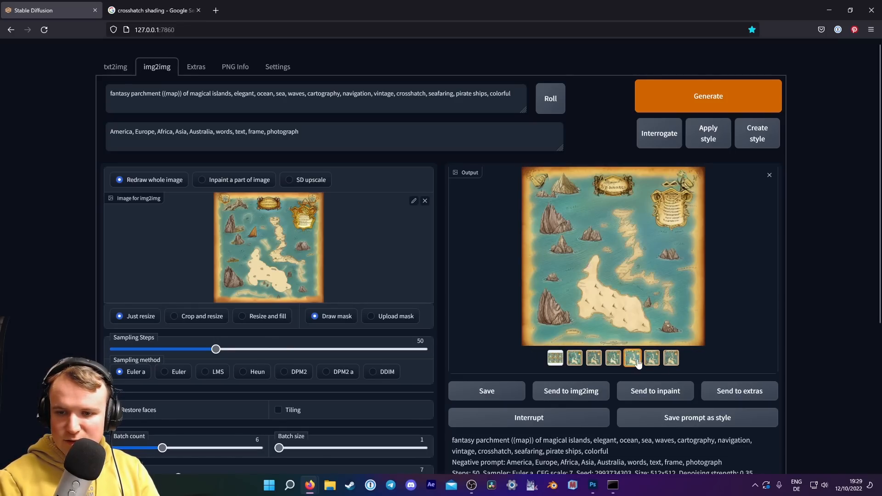
pyautogui.click(613, 360)
pyautogui.click(594, 361)
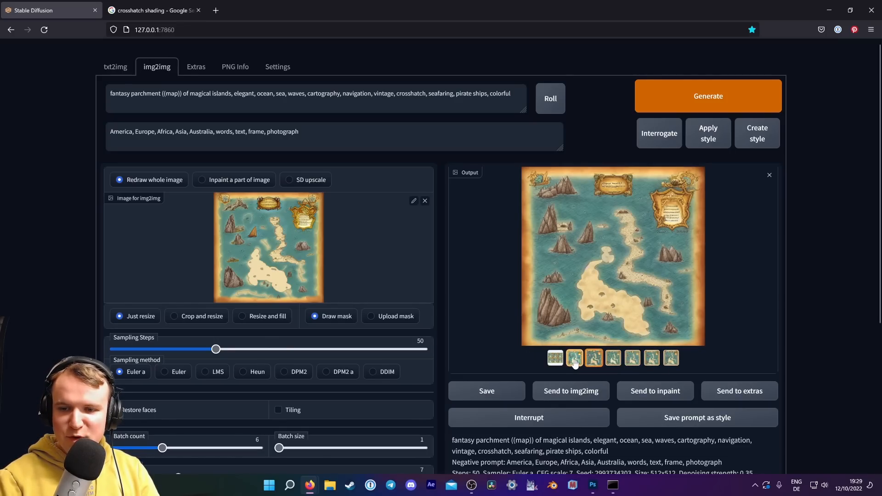
pyautogui.click(574, 361)
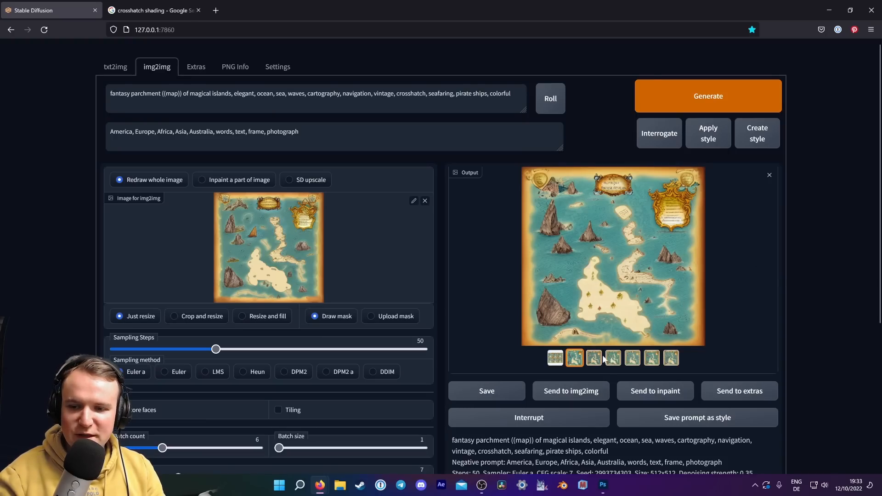
# Compare the generated variations again, examining how each renders the new landmass, the islands and the rocks.
pyautogui.click(593, 361)
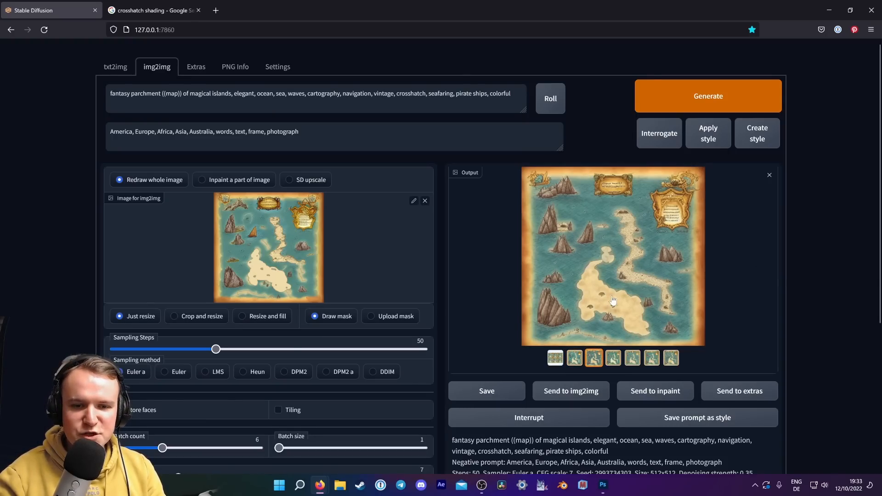
pyautogui.click(573, 366)
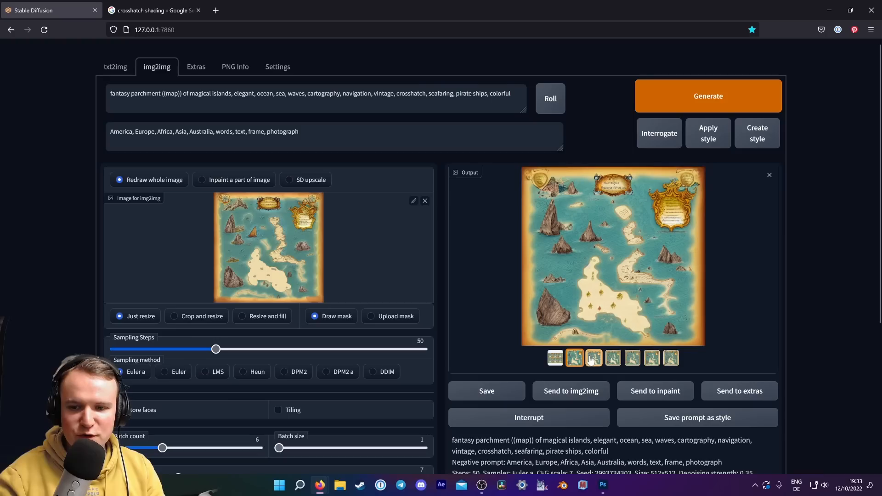
pyautogui.click(594, 360)
pyautogui.click(616, 360)
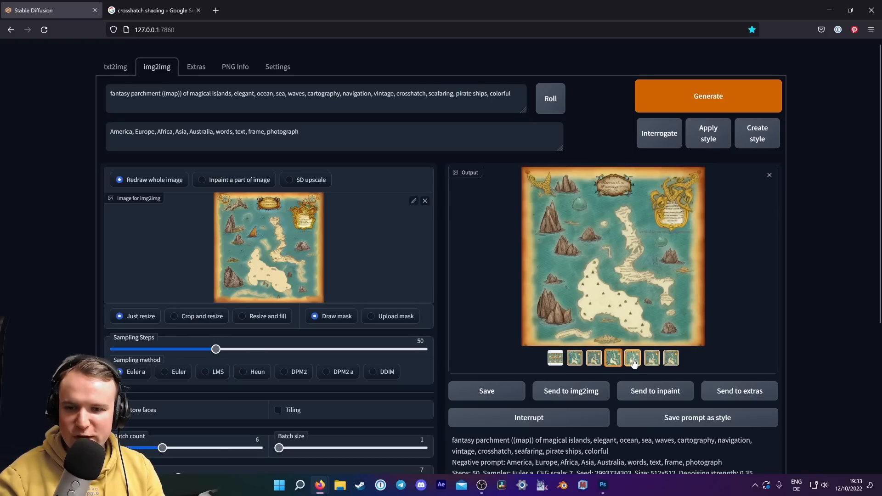
pyautogui.click(632, 360)
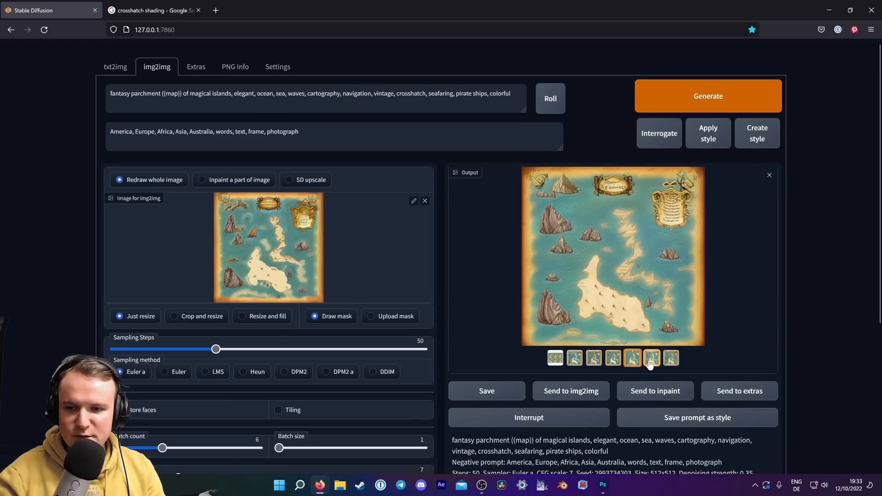
pyautogui.click(651, 362)
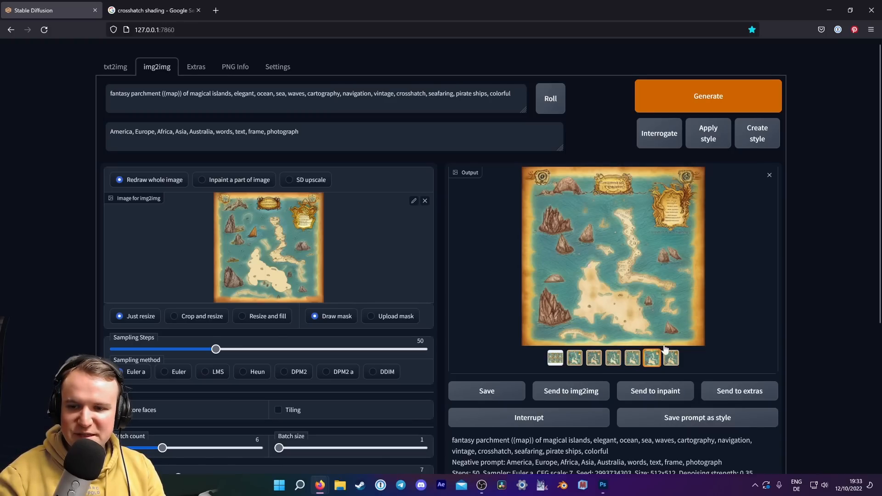
pyautogui.click(632, 358)
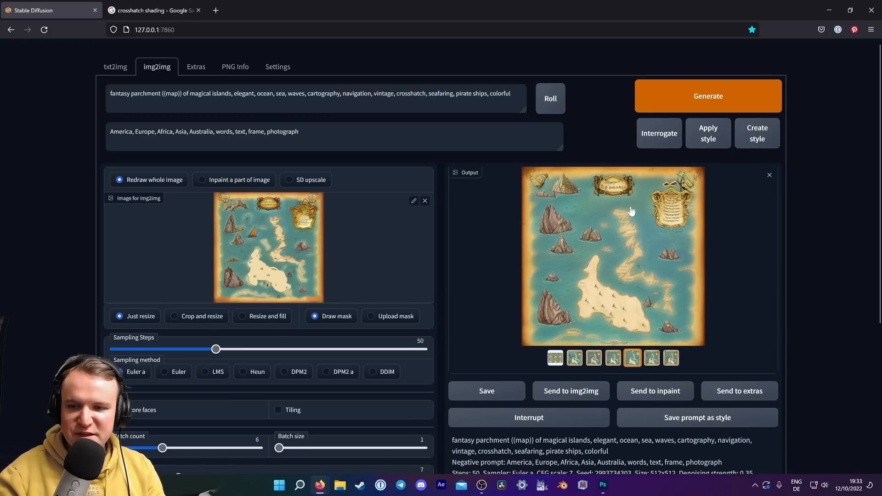
pyautogui.click(655, 360)
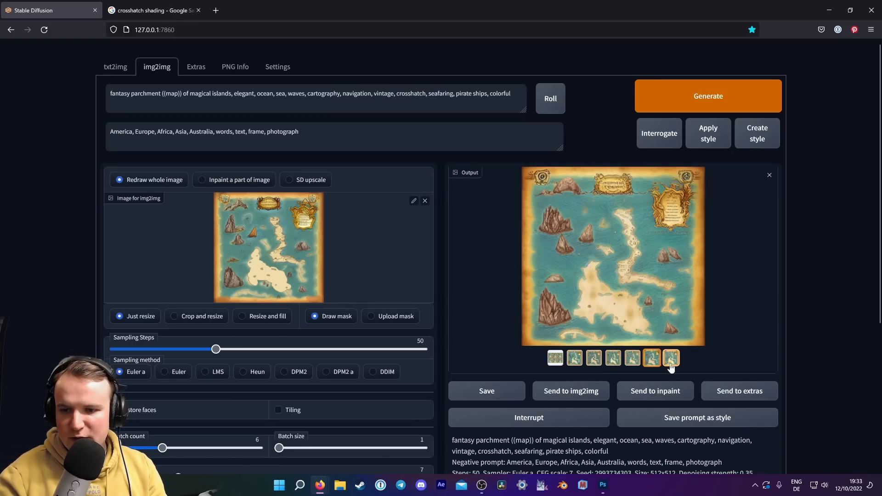
pyautogui.click(671, 359)
# Display the second map variation and copy its image.
pyautogui.click(594, 358)
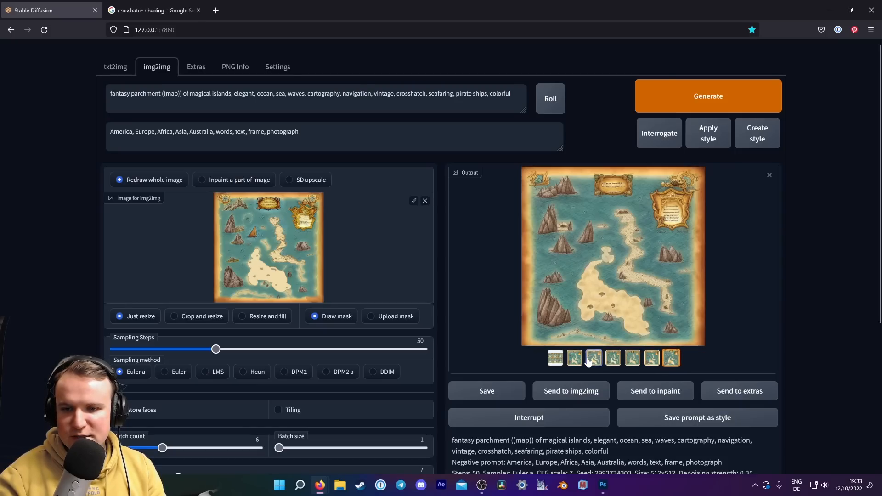
pyautogui.rightClick(610, 242)
pyautogui.click(625, 276)
# Switch to Photoshop, paste the copied variation as a new top layer, and toggle its visibility to compare it with the composite.
pyautogui.click(602, 485)
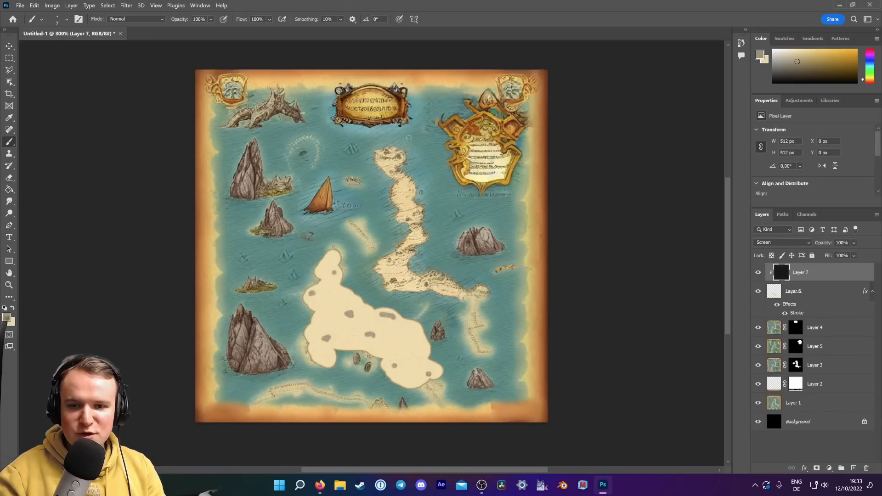
pyautogui.hotkey('ctrl', 'v')
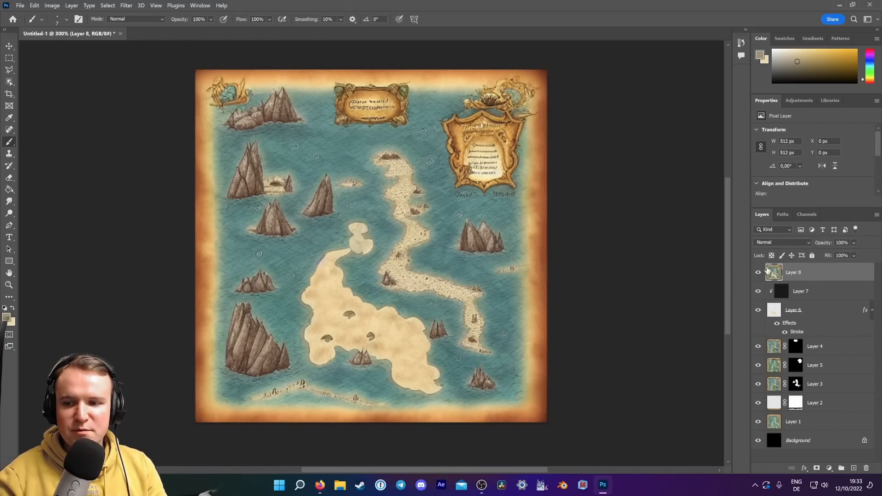
pyautogui.click(757, 273)
pyautogui.click(757, 272)
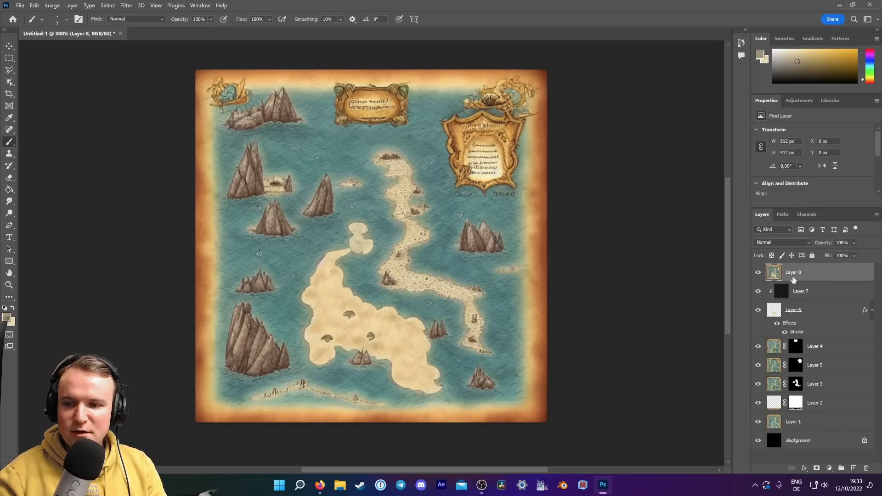
# Add a layer mask to Layer 8 and set up a black brush, 47 px with 21% hardness.
pyautogui.click(757, 273)
pyautogui.click(757, 273)
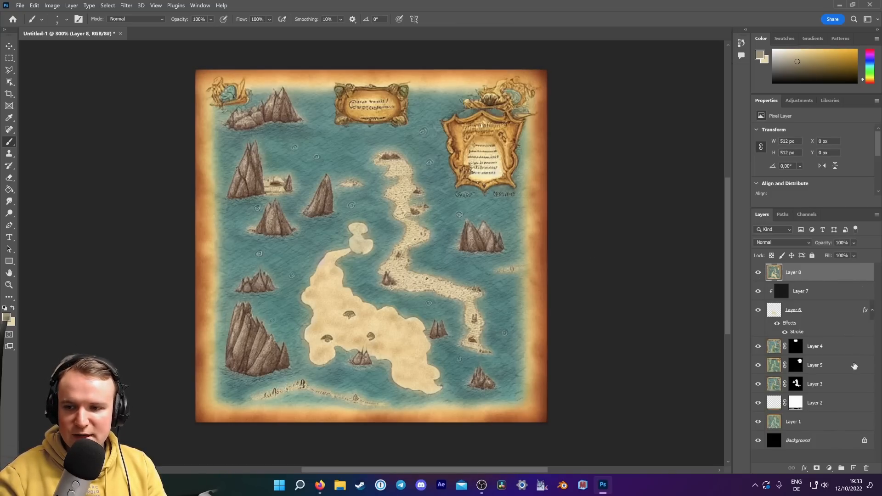
pyautogui.click(816, 467)
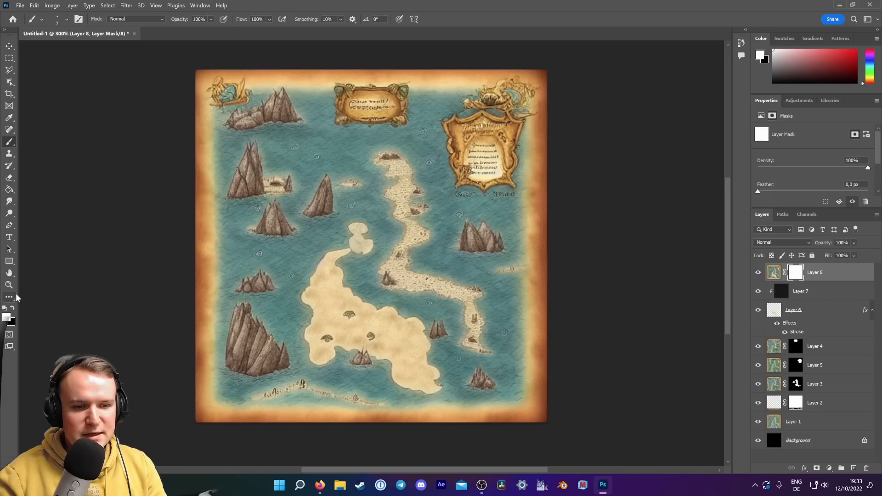
pyautogui.press('d')
pyautogui.click(67, 20)
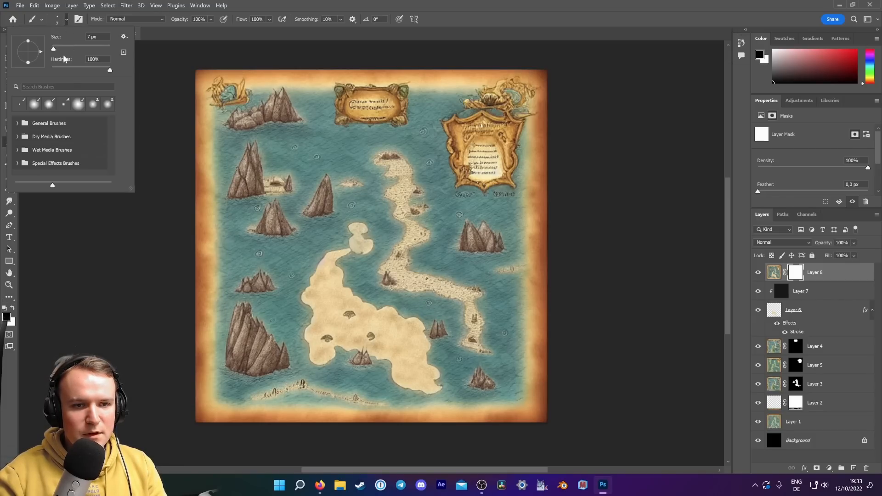
pyautogui.click(64, 48)
pyautogui.moveTo(65, 69); pyautogui.dragTo(61, 69)
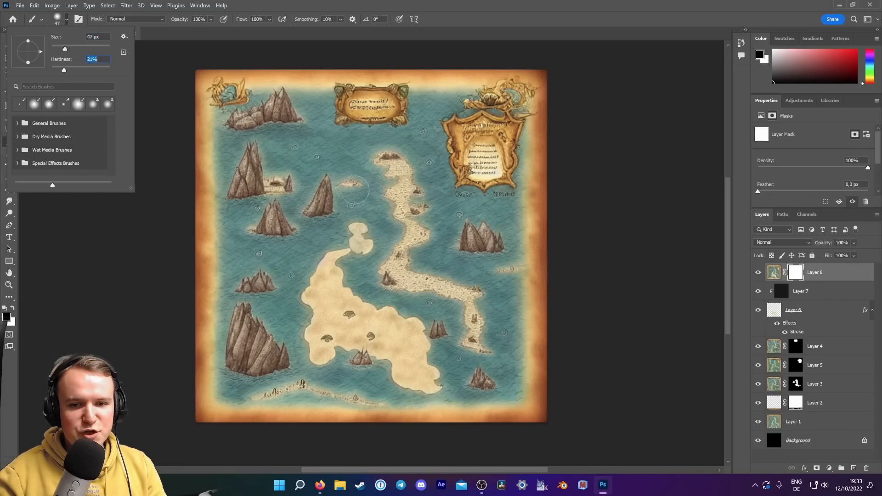
# Mask out Layer 8's pointed central rock to reveal the sailing ship beneath, and compare the map with and without the layer.
pyautogui.click(322, 199)
pyautogui.moveTo(311, 205); pyautogui.dragTo(319, 210)
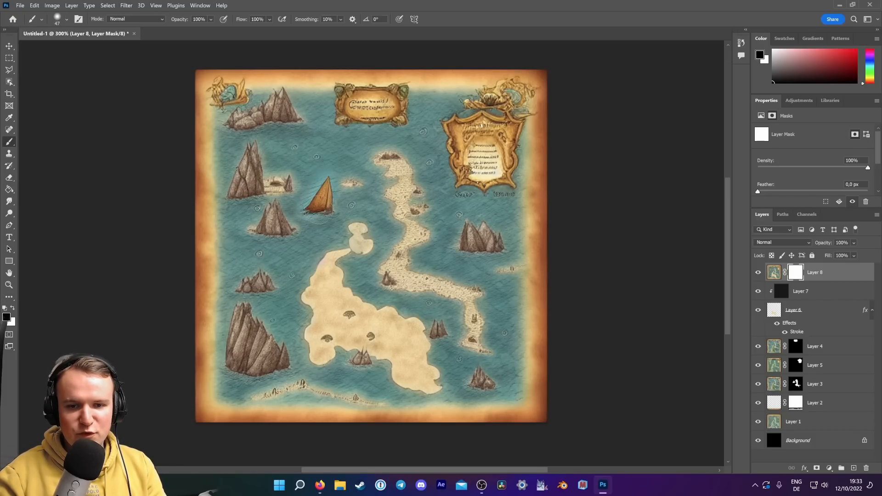
pyautogui.click(757, 273)
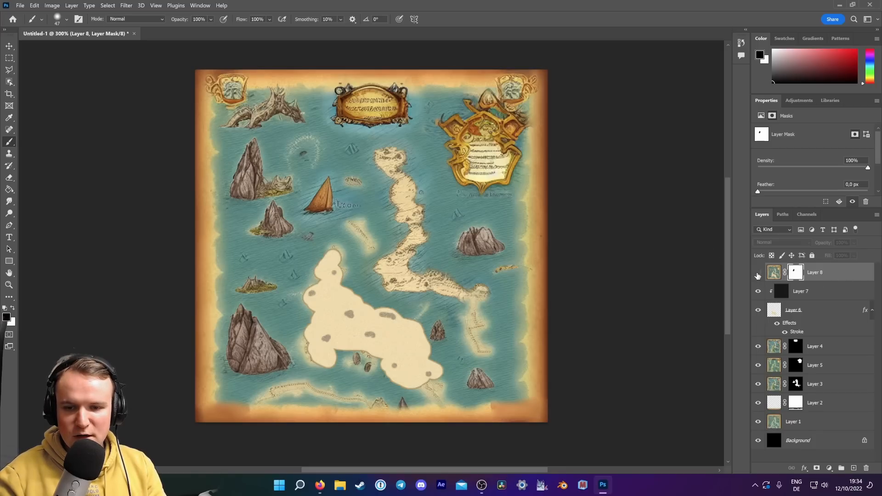
pyautogui.click(758, 274)
pyautogui.click(758, 273)
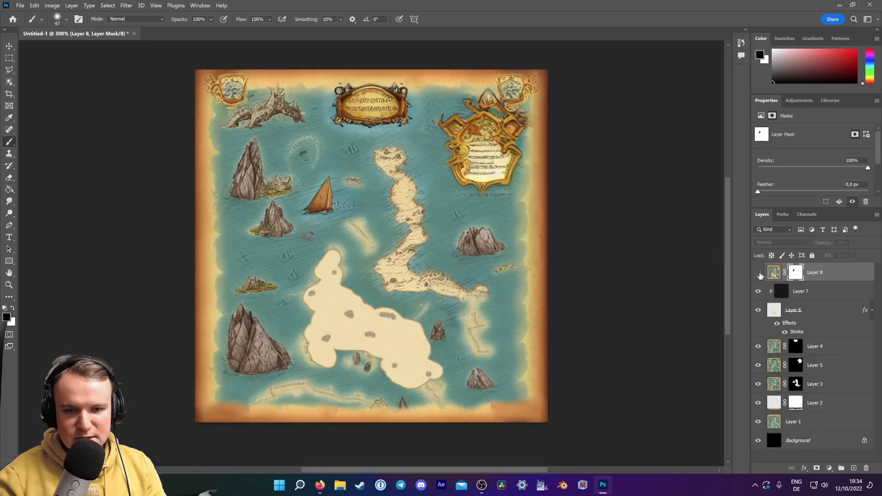
pyautogui.click(758, 274)
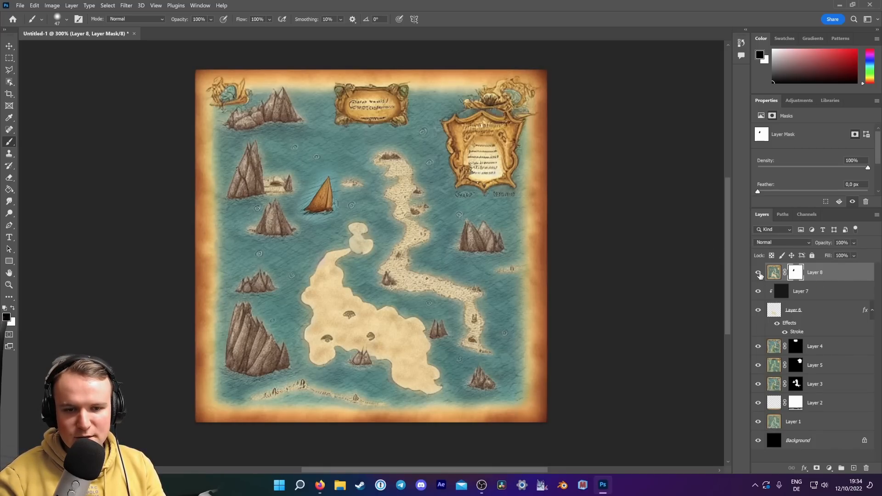
# Mask out Layer 8's small rock island above the large lower-left rock, revealing the green island beneath, and compare by toggling the layer.
pyautogui.moveTo(270, 291); pyautogui.dragTo(252, 276)
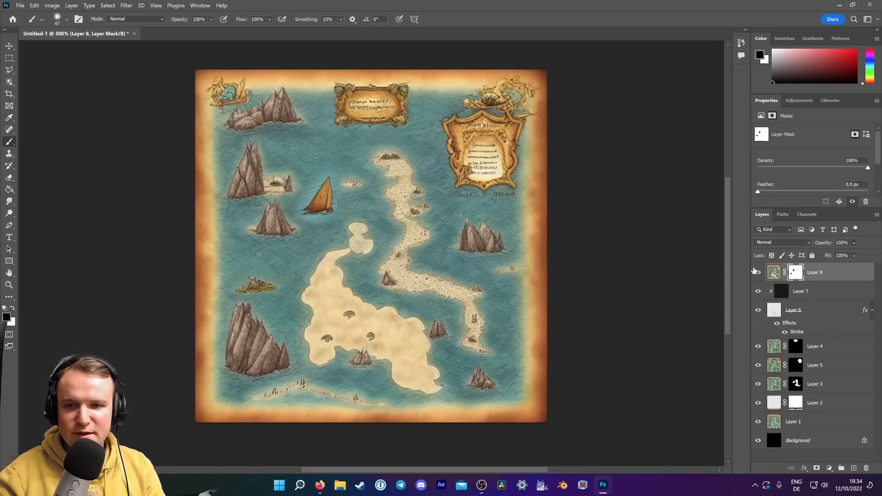
pyautogui.click(758, 273)
pyautogui.click(757, 273)
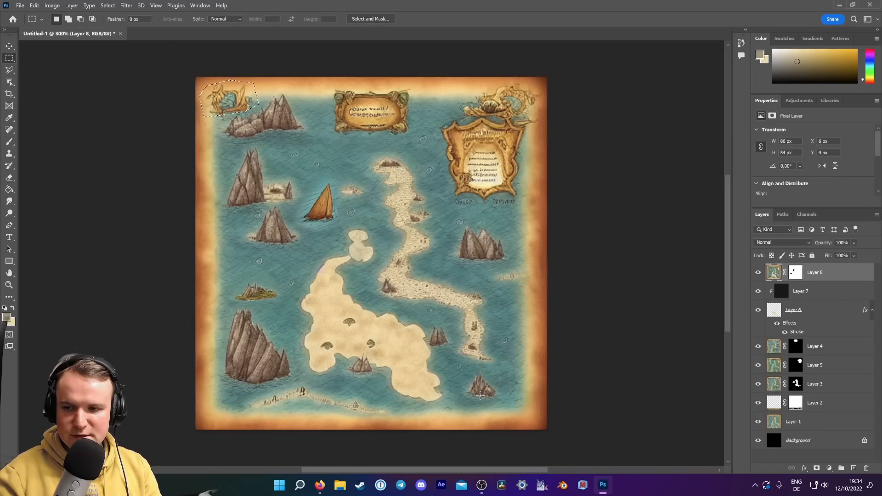
# Copy the map's lower-right border corner from Layer 8 to a new layer and move it near the upper-left rocks.
pyautogui.moveTo(480, 394); pyautogui.dragTo(561, 436)
pyautogui.hotkey('ctrl', 'j')
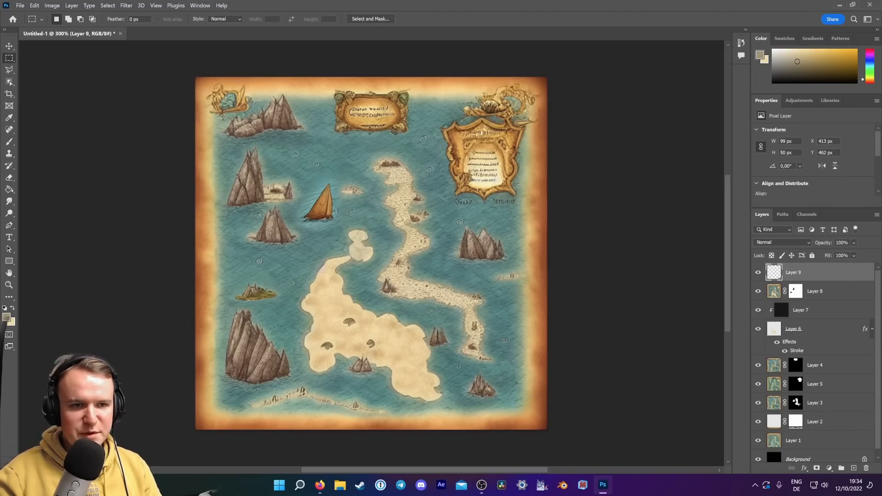
pyautogui.press('v')
pyautogui.moveTo(534, 417); pyautogui.dragTo(307, 146)
pyautogui.rightClick(308, 146)
pyautogui.click(300, 145)
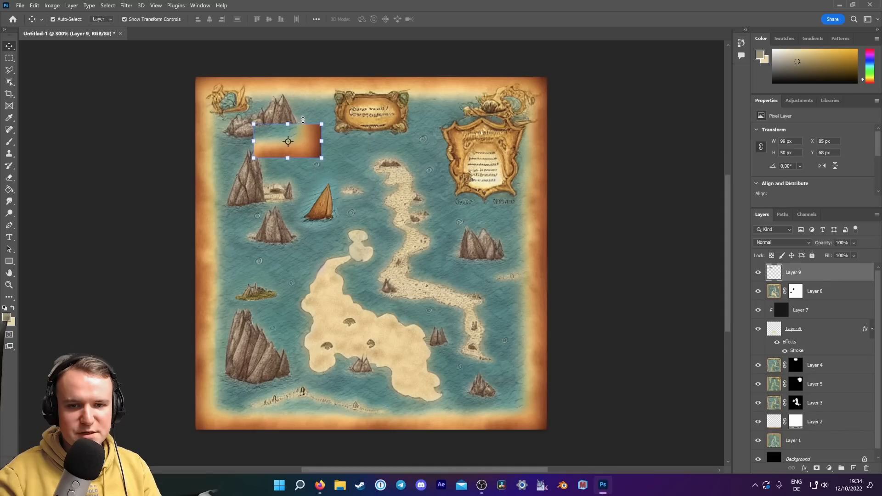
# Flip the copied border corner horizontally and vertically, and fit it over the ornament in the map's upper-left corner.
pyautogui.click(34, 6)
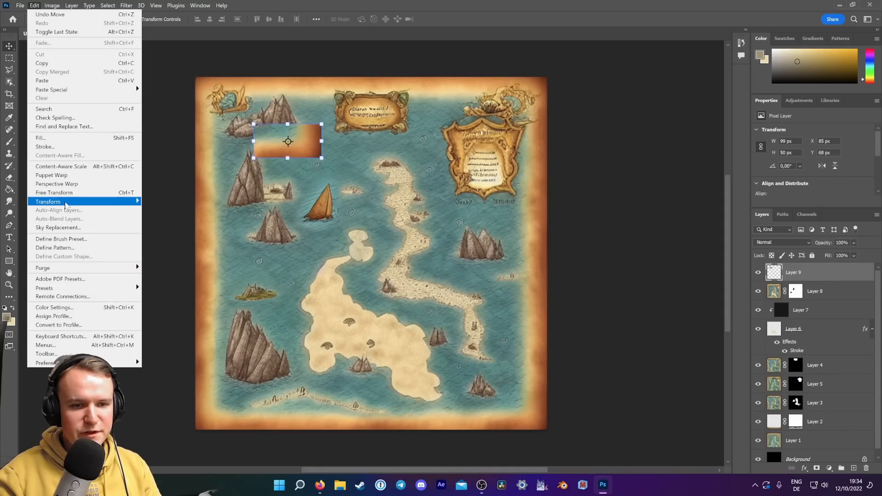
pyautogui.moveTo(104, 203)
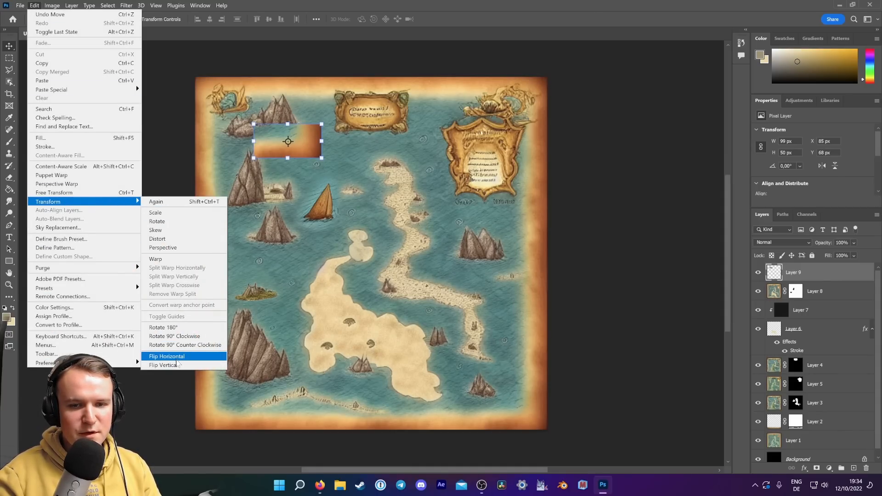
pyautogui.click(166, 356)
pyautogui.click(34, 5)
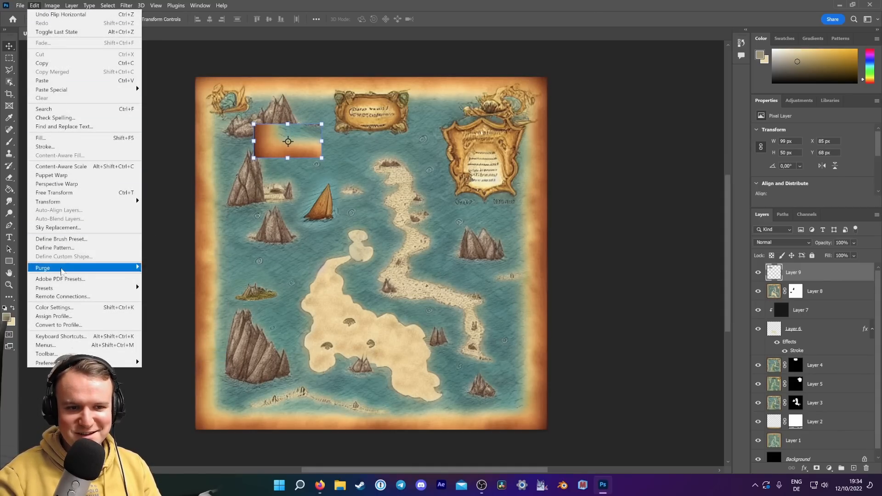
pyautogui.moveTo(82, 202)
pyautogui.click(167, 364)
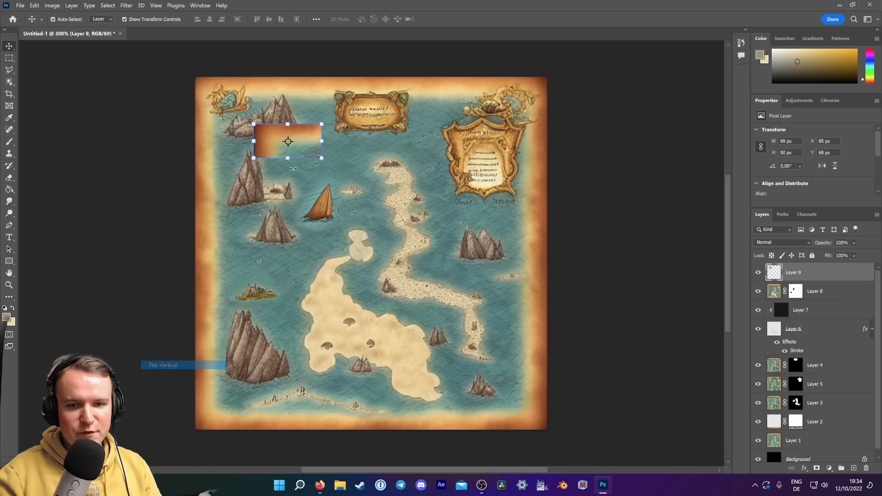
pyautogui.moveTo(307, 136); pyautogui.dragTo(249, 100)
pyautogui.press('Return')
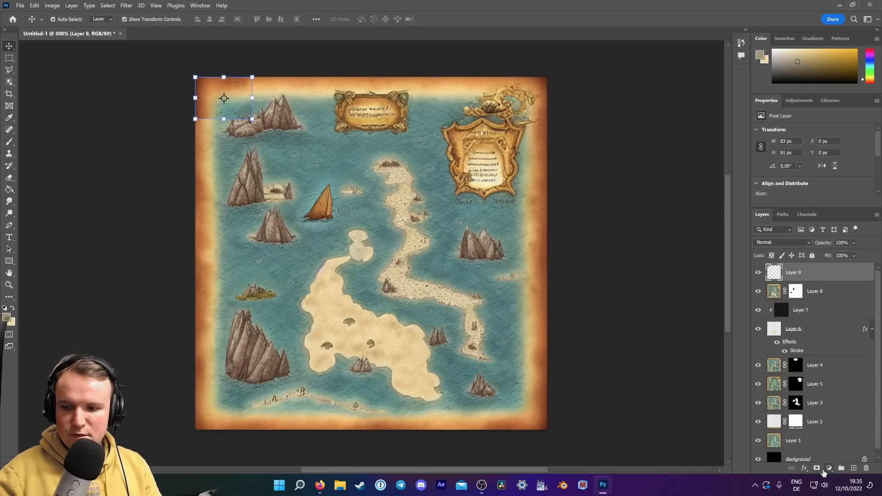
# Add a mask to Layer 9 and brush its edges in black to blend the corner patch into the map.
pyautogui.click(816, 468)
pyautogui.click(9, 141)
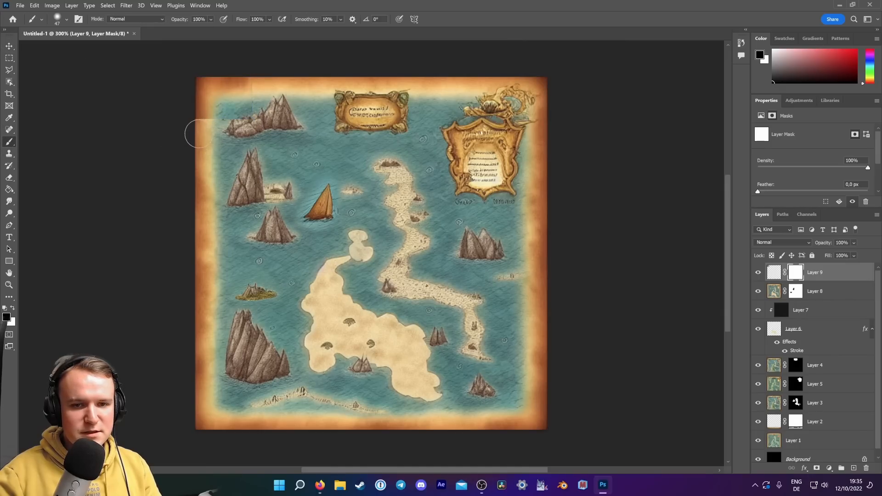
pyautogui.moveTo(225, 131)
pyautogui.mouseDown()
pyautogui.moveTo(270, 133)
pyautogui.moveTo(243, 135)
pyautogui.moveTo(265, 131)
pyautogui.moveTo(264, 83)
pyautogui.moveTo(271, 112)
pyautogui.moveTo(251, 132)
pyautogui.mouseUp()
pyautogui.click(12, 307)
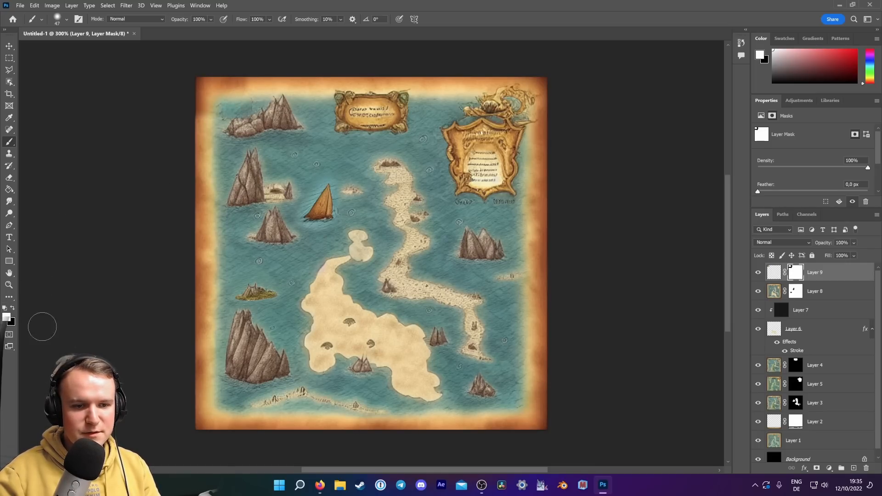
pyautogui.click(12, 307)
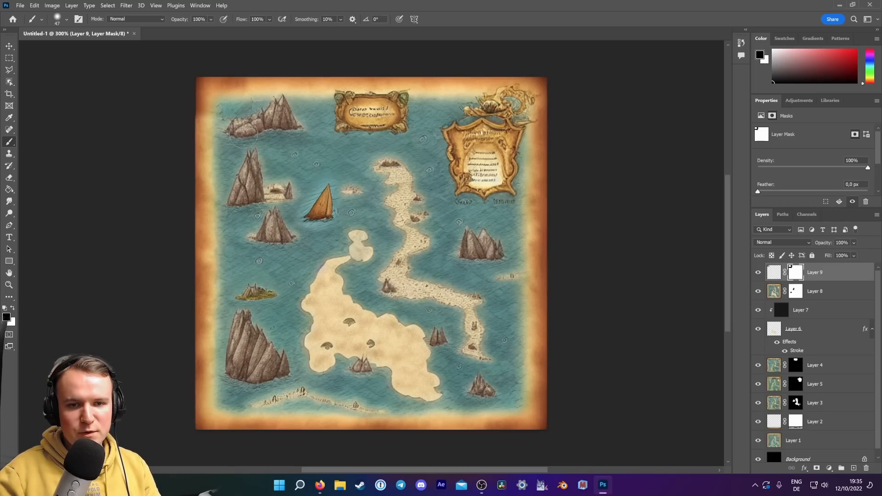
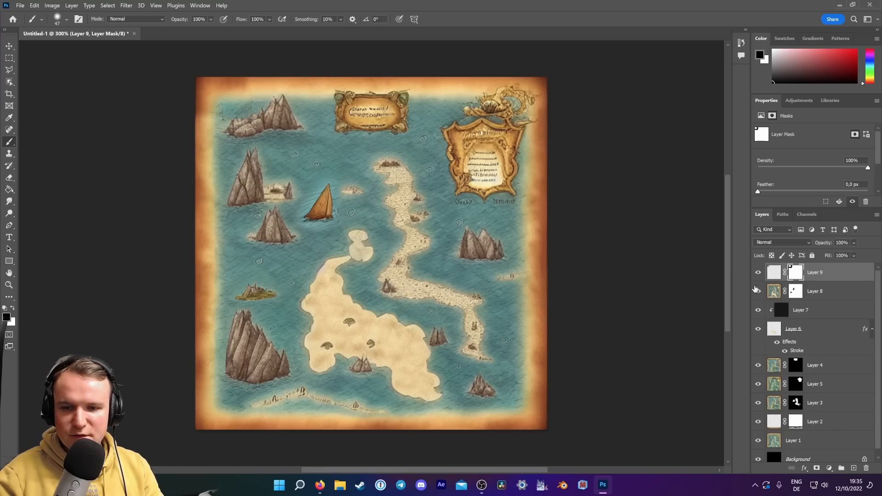
pyautogui.click(758, 292)
pyautogui.click(758, 293)
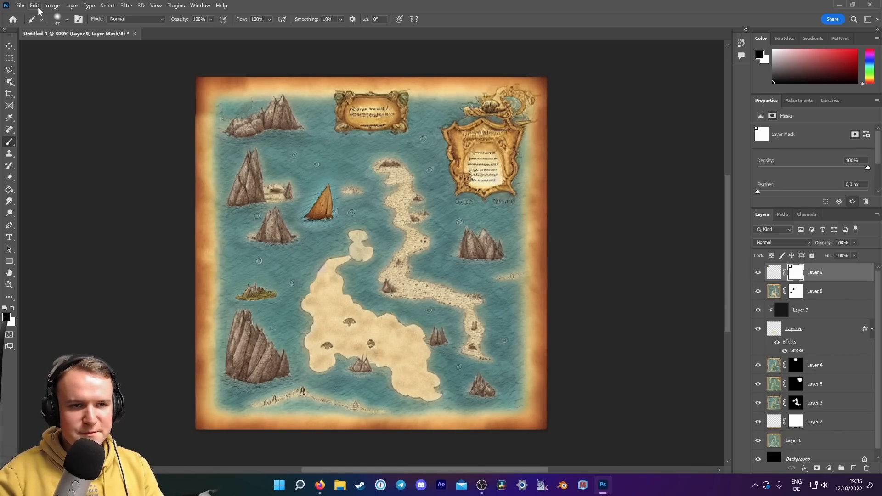
# Save a copy of the map as an image file named 2 in the Iterations folder.
pyautogui.click(20, 5)
pyautogui.click(69, 123)
pyautogui.click(169, 302)
pyautogui.write('2')
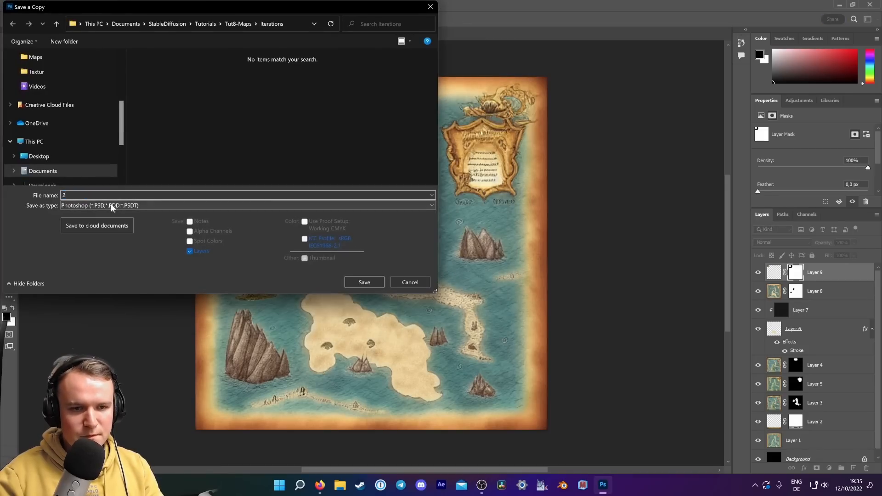
pyautogui.click(112, 206)
pyautogui.click(138, 265)
pyautogui.click(365, 282)
pyautogui.press('Return')
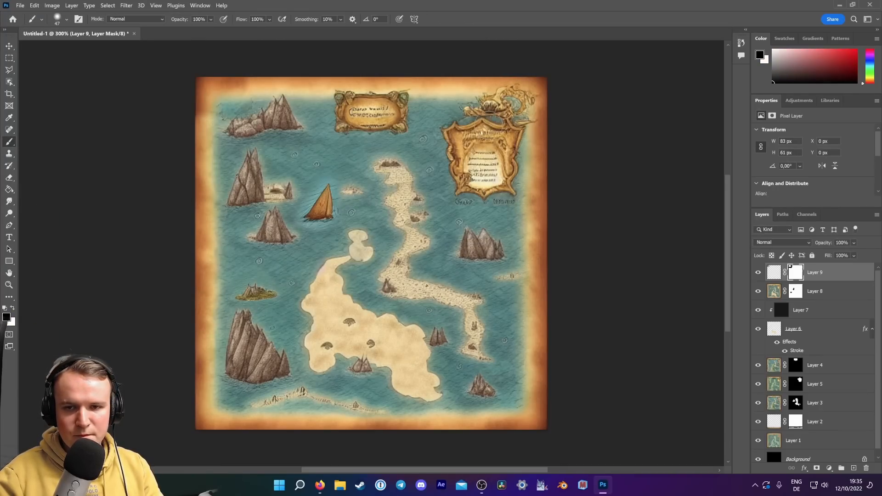
# Switch to Stable Diffusion in Firefox and replace the img2img source image with the newly saved map.
pyautogui.click(320, 485)
pyautogui.click(424, 200)
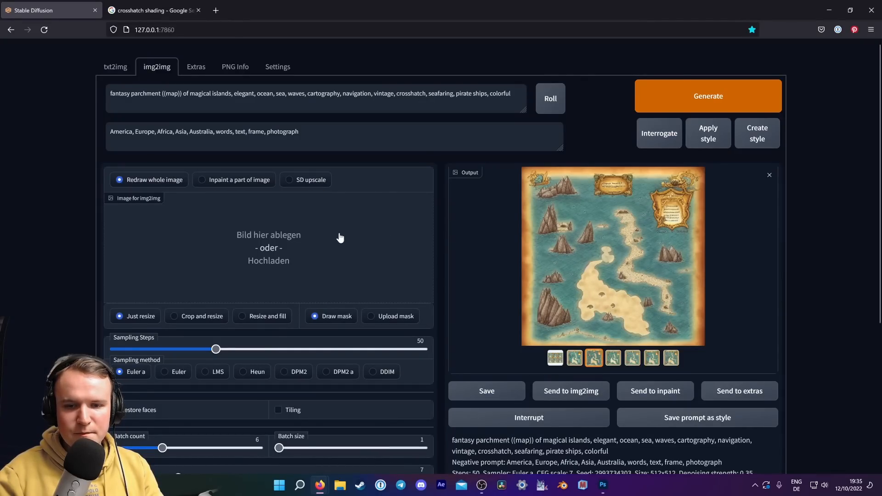
pyautogui.click(341, 236)
pyautogui.click(187, 82)
pyautogui.click(364, 234)
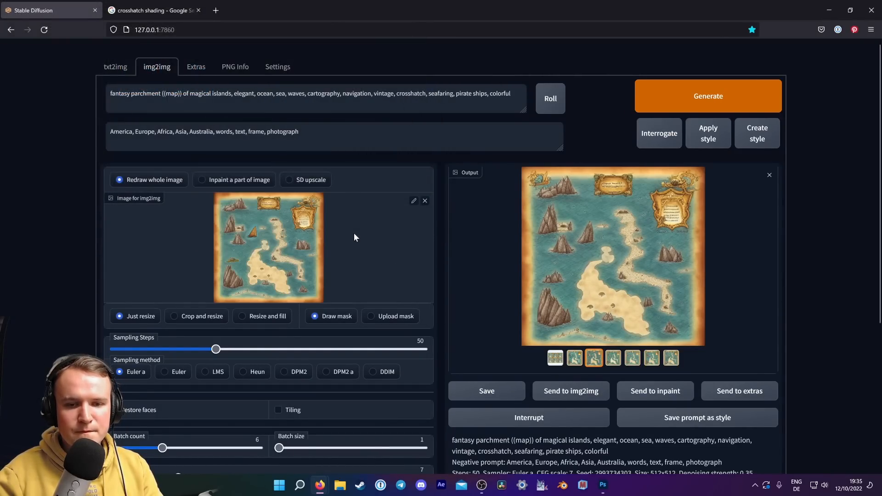
# Set the sampling steps to 80 and the denoising strength to 0.2, and generate new map variations.
pyautogui.scroll(-3, 7, 233)
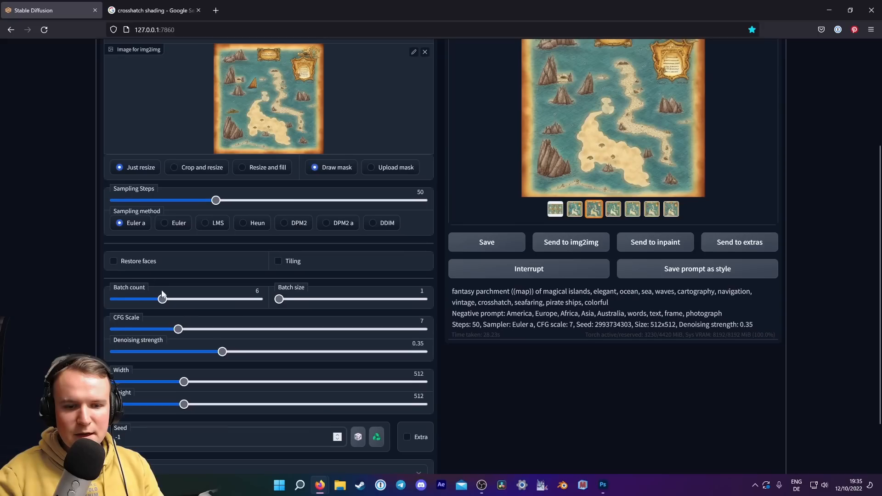
pyautogui.click(215, 352)
pyautogui.moveTo(215, 357); pyautogui.dragTo(167, 360)
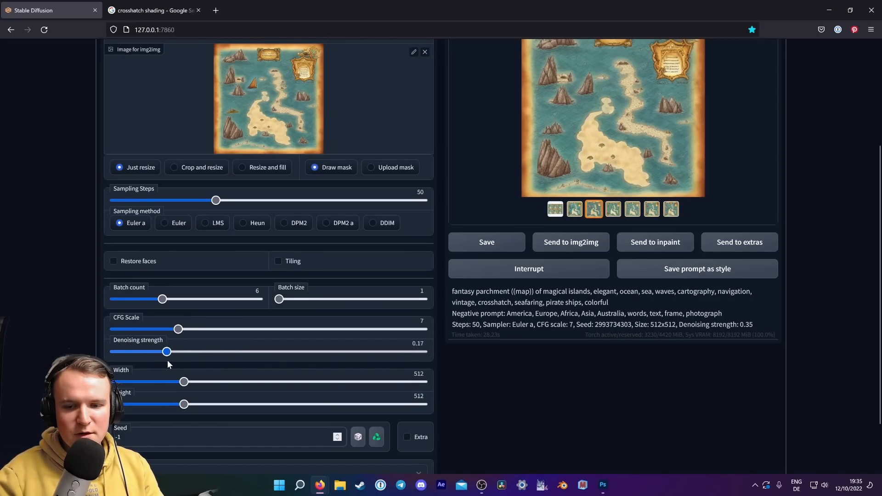
pyautogui.scroll(2, 511, 358)
pyautogui.moveTo(216, 300); pyautogui.dragTo(277, 304)
pyautogui.scroll(-1, 616, 446)
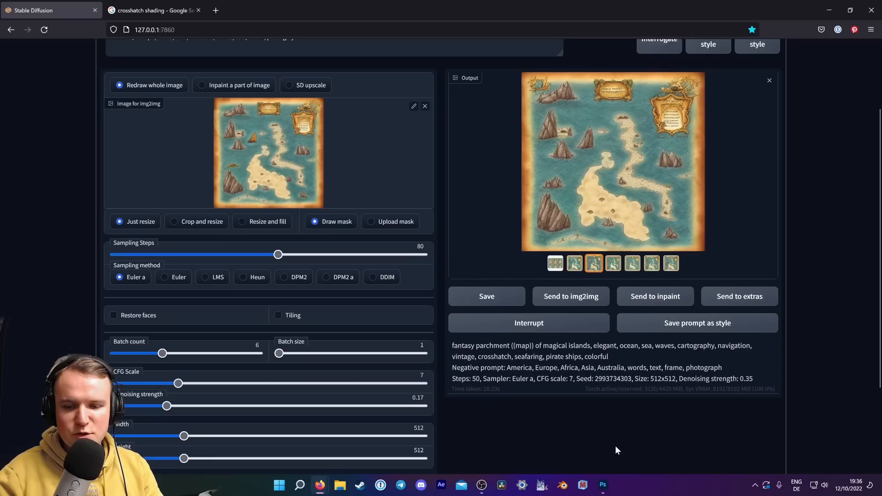
pyautogui.moveTo(167, 401); pyautogui.dragTo(178, 402)
pyautogui.scroll(2, 747, 46)
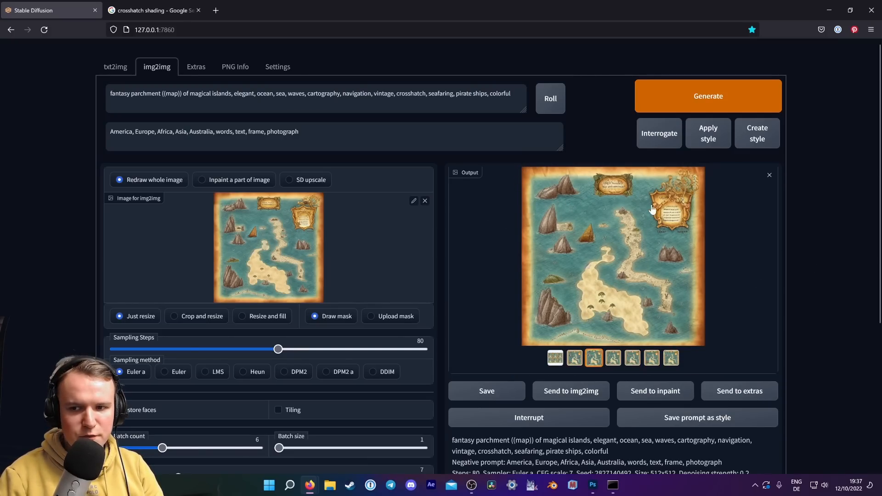
# Compare the six generated map variations with each other, checking the islands, rocks, ship, cartouches and corner ornament.
pyautogui.click(575, 360)
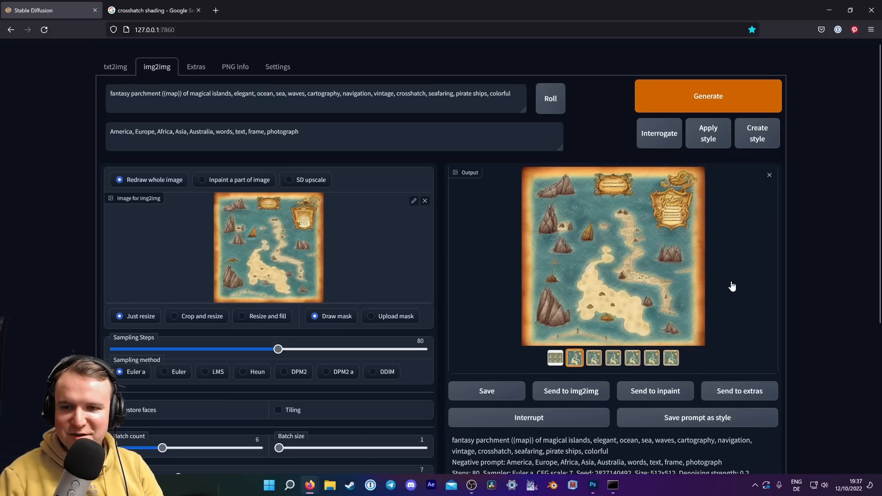
pyautogui.click(594, 358)
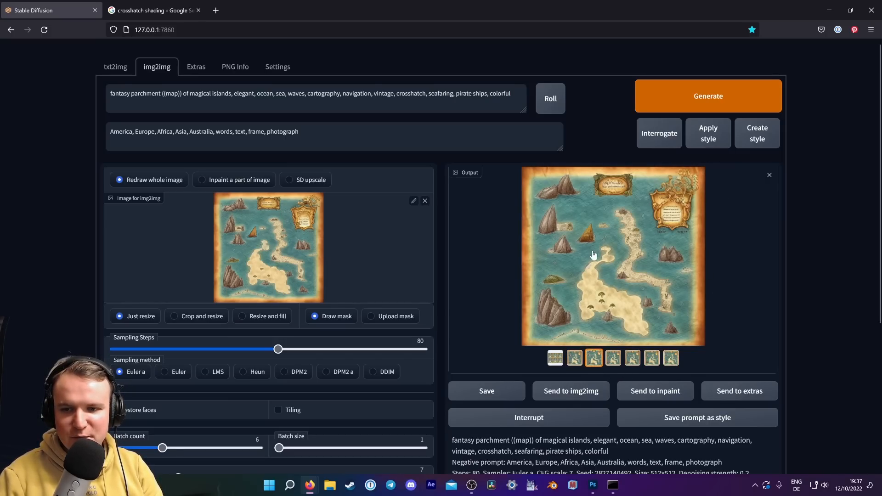
pyautogui.scroll(-3, 794, 296)
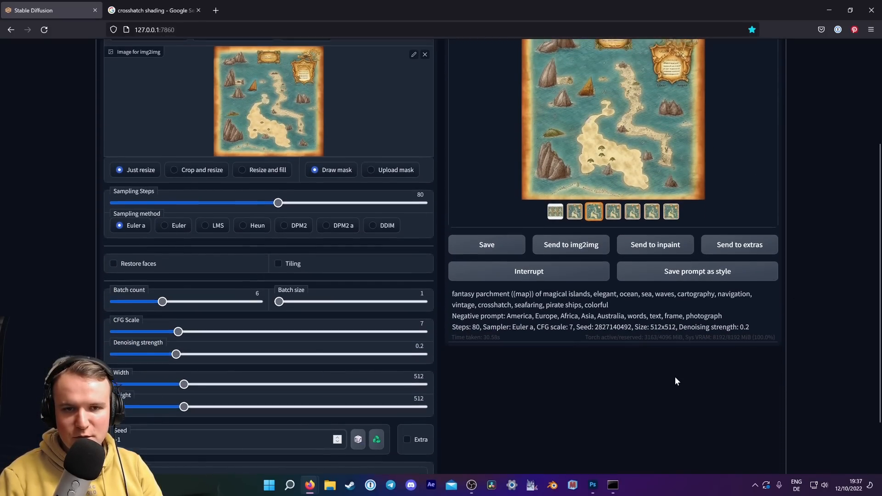
pyautogui.scroll(3, 674, 378)
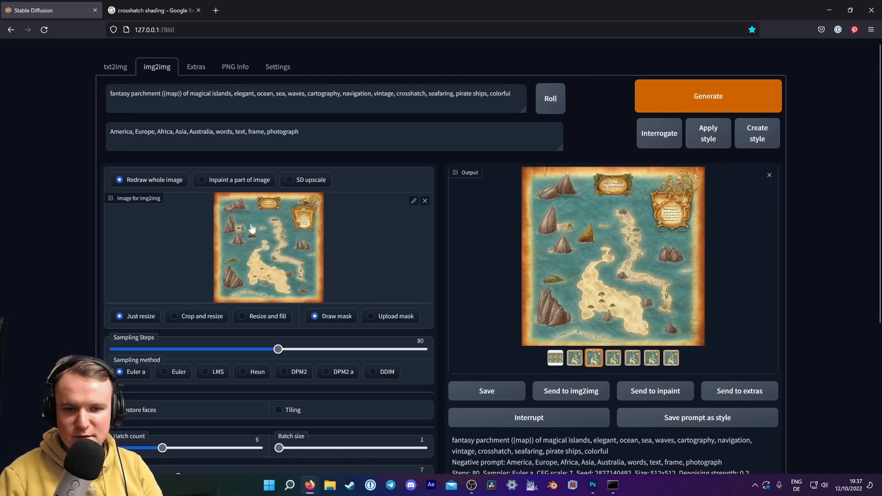
pyautogui.click(614, 358)
pyautogui.click(632, 358)
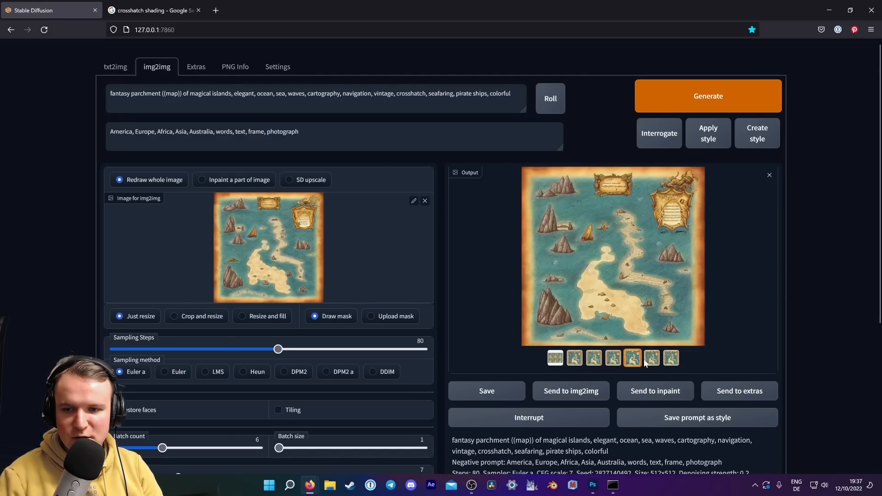
pyautogui.click(670, 362)
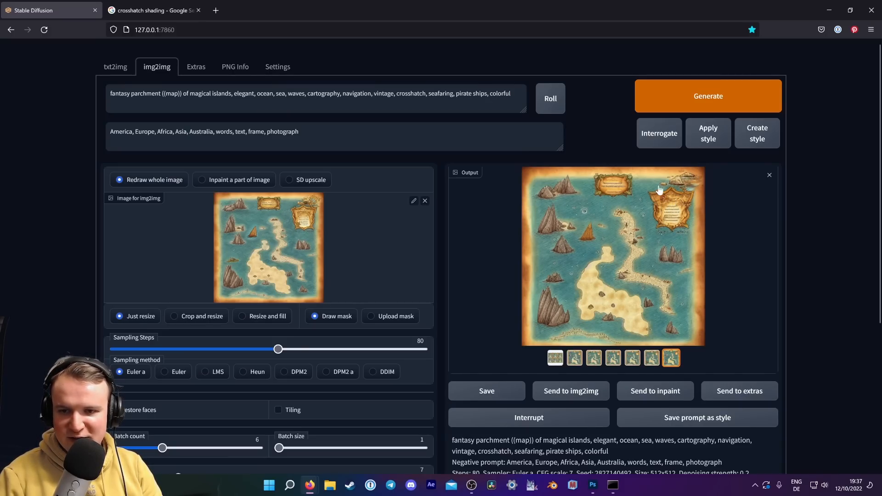
pyautogui.click(652, 357)
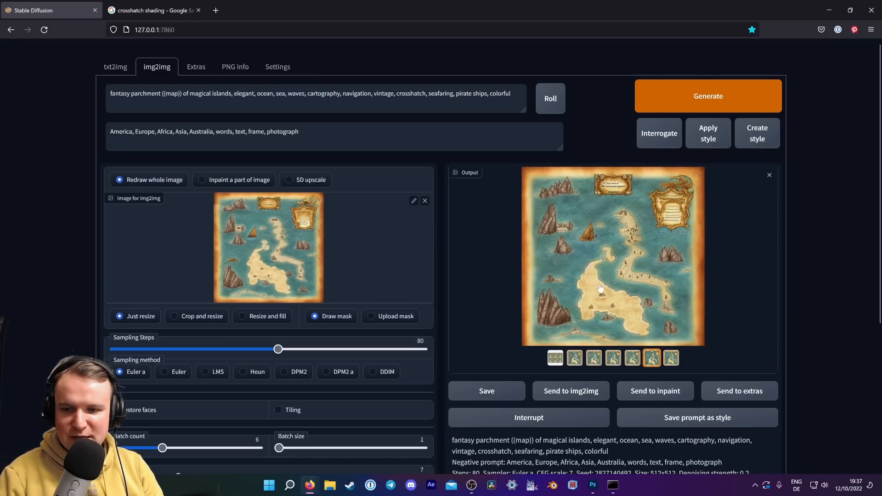
pyautogui.click(633, 360)
pyautogui.click(613, 358)
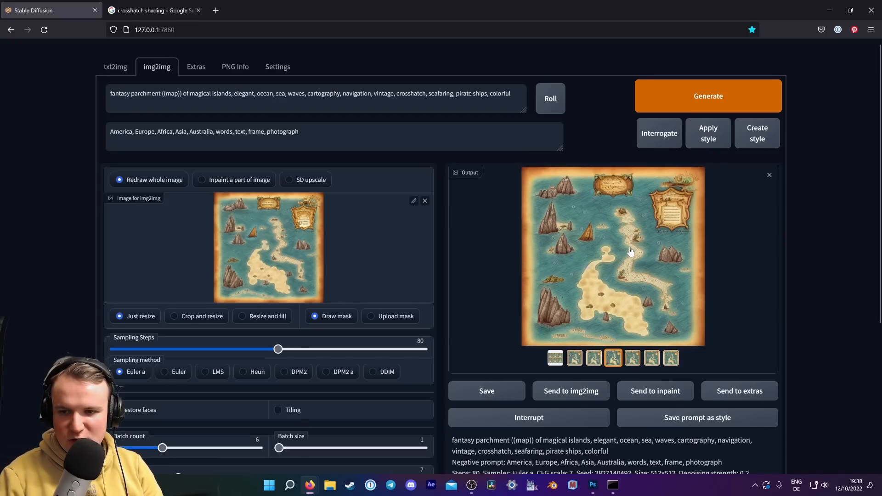
pyautogui.click(599, 360)
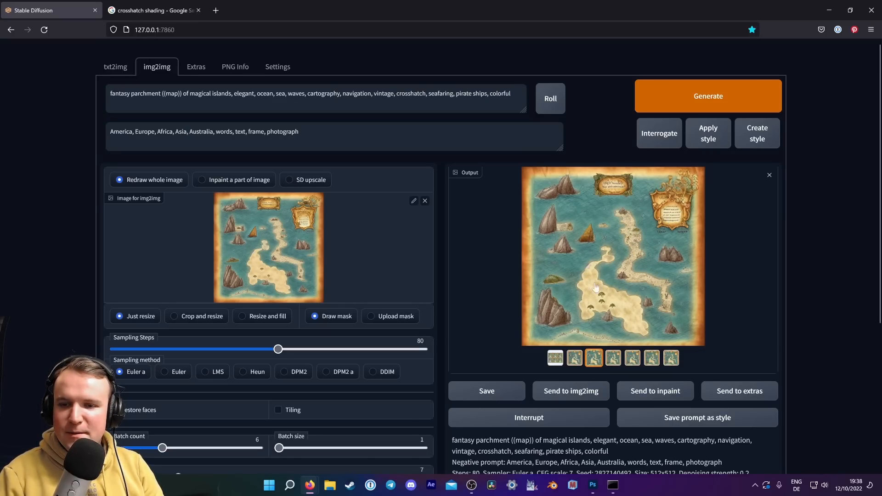
pyautogui.click(574, 359)
pyautogui.click(593, 359)
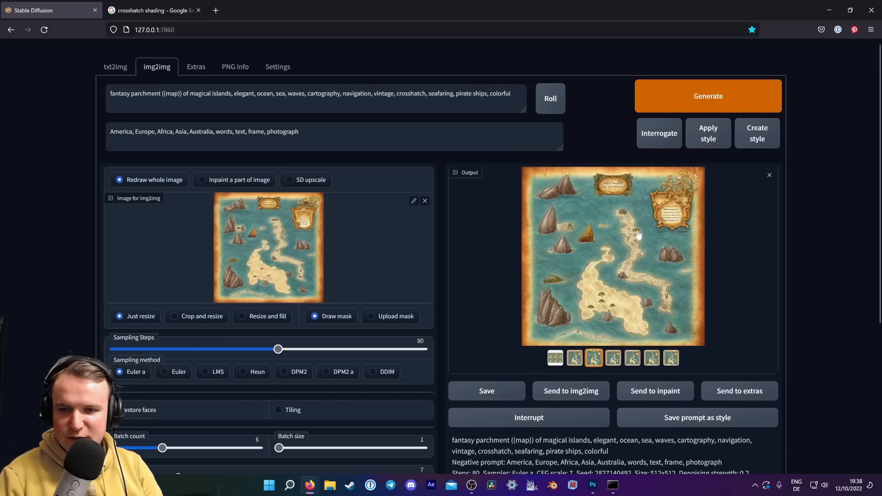
# Copy the second variation, with green trees on the large island, into the Photoshop map as a new top layer and compare it with the composite.
pyautogui.rightClick(610, 201)
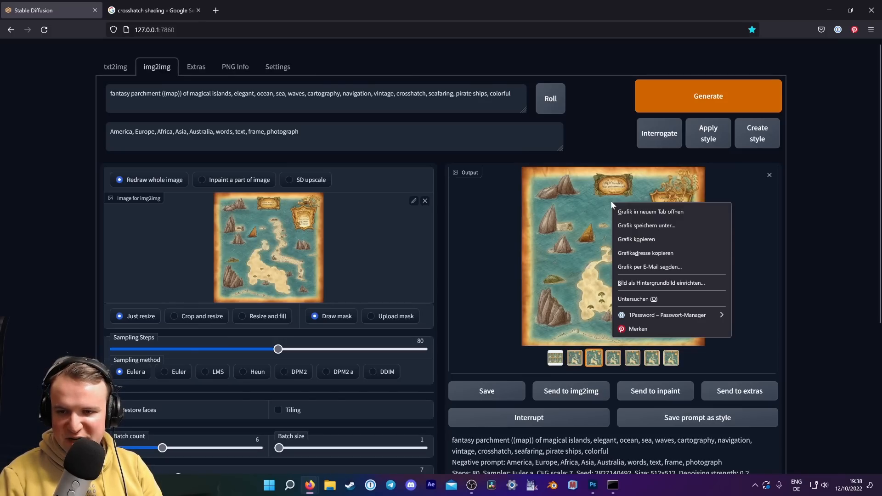
pyautogui.click(636, 239)
pyautogui.click(593, 490)
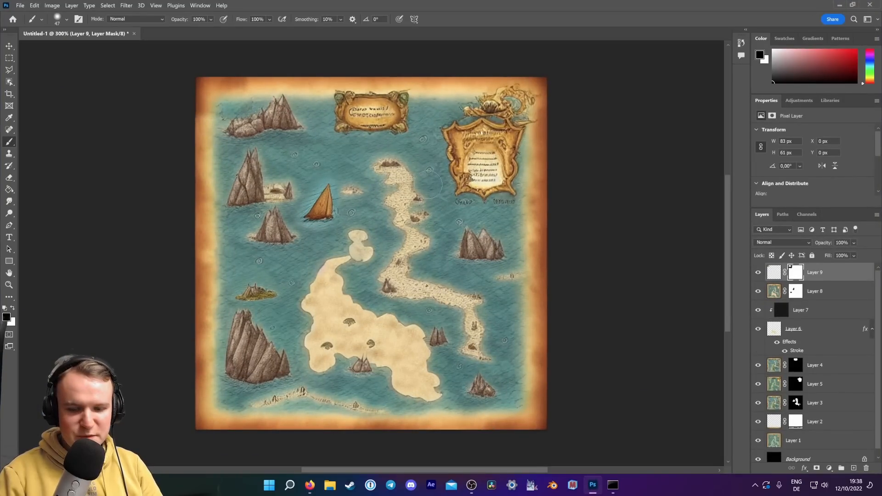
pyautogui.hotkey('ctrl', 'v')
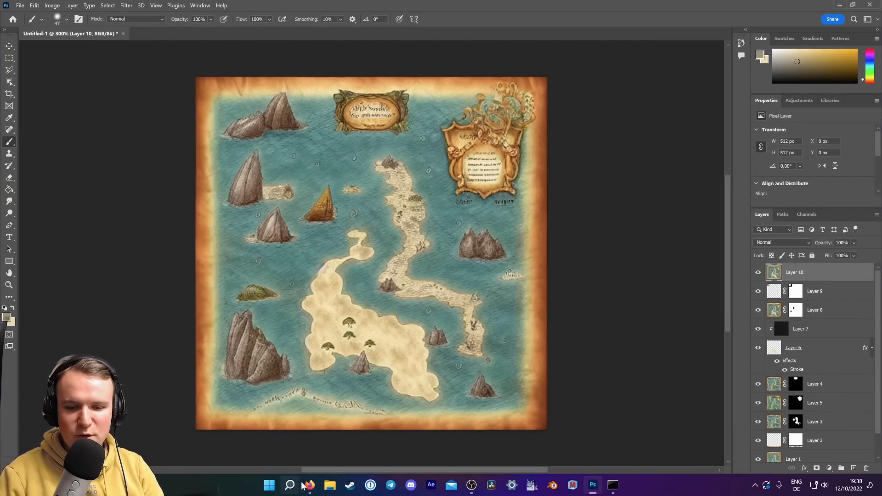
pyautogui.moveTo(309, 486)
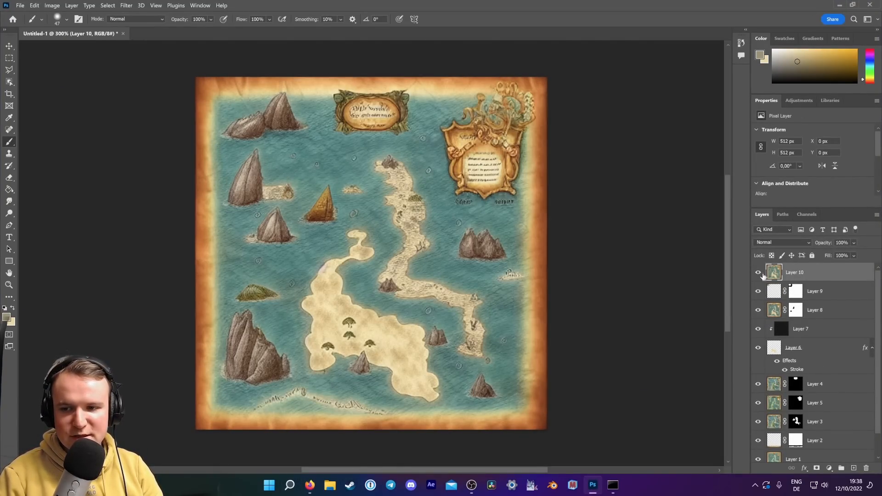
pyautogui.click(758, 273)
pyautogui.click(758, 272)
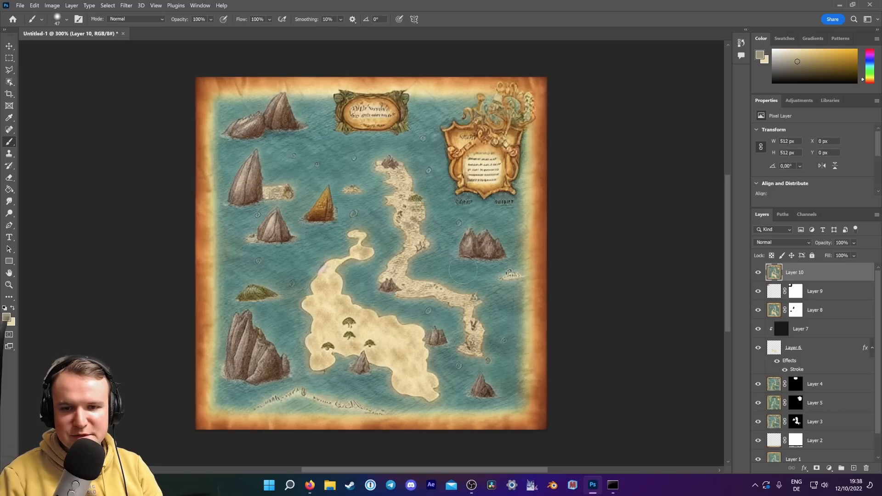
# Return to Stable Diffusion, copy the last of the six variations, and paste it into the Photoshop map as a new top layer.
pyautogui.moveTo(310, 486)
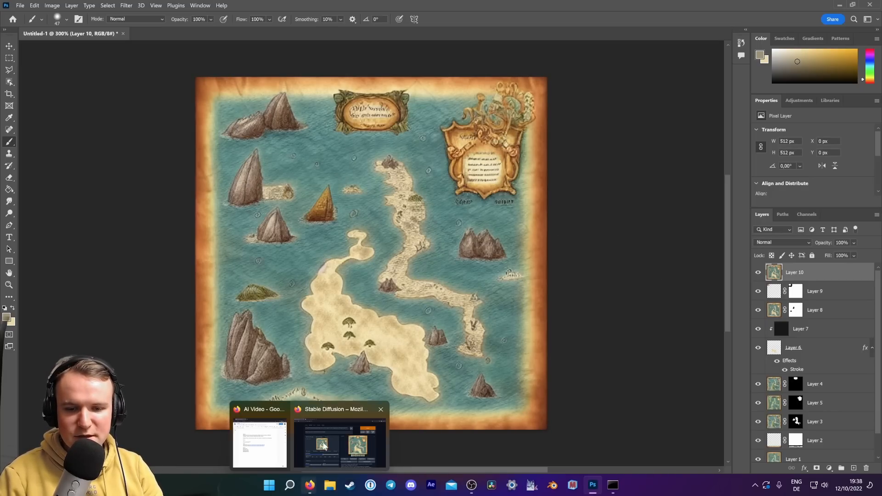
pyautogui.click(324, 444)
pyautogui.click(613, 357)
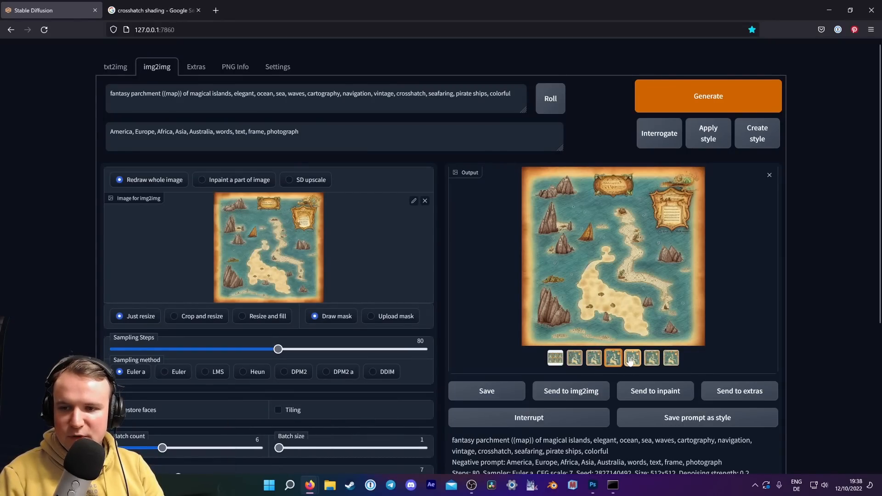
pyautogui.click(632, 360)
pyautogui.click(651, 360)
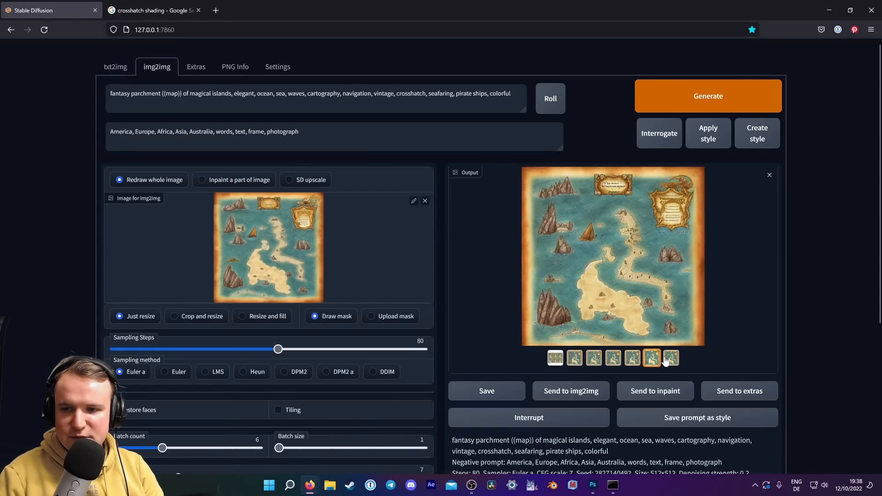
pyautogui.click(666, 361)
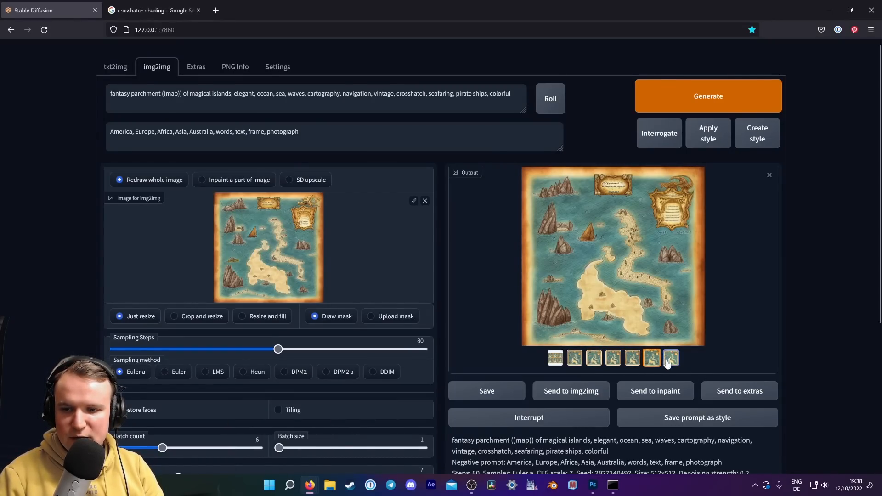
pyautogui.rightClick(664, 211)
pyautogui.click(684, 240)
pyautogui.click(592, 485)
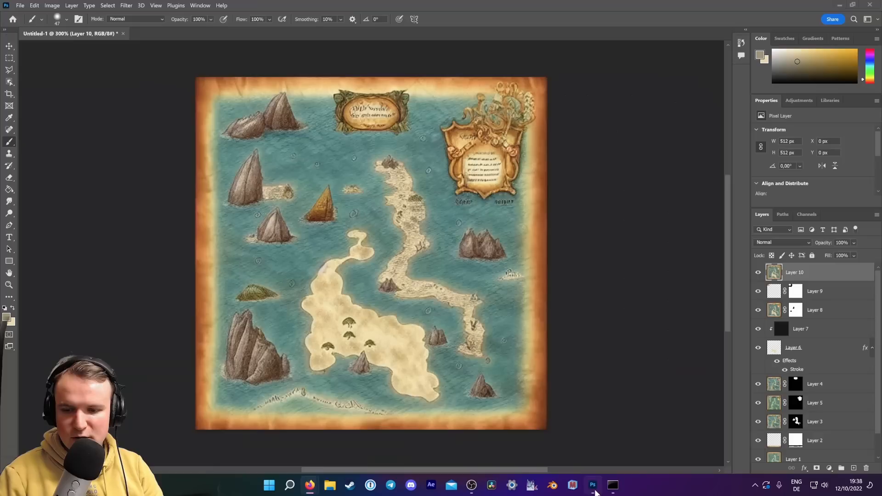
pyautogui.hotkey('ctrl', 'v')
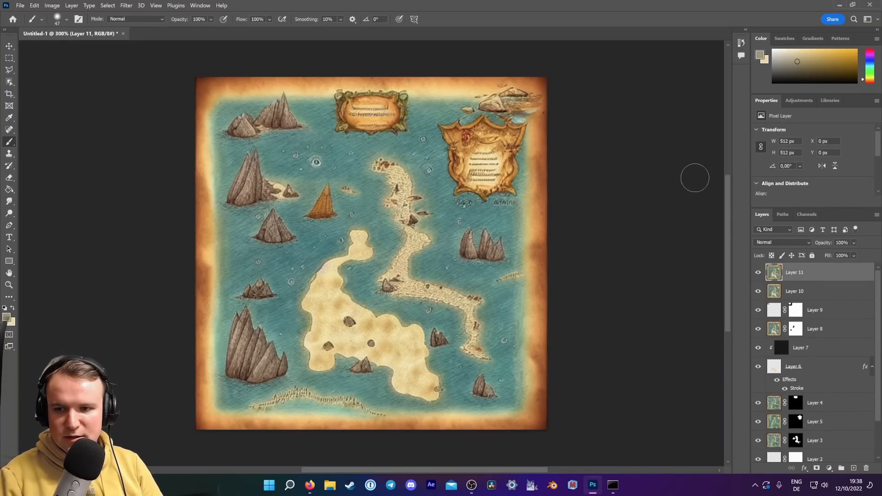
# Add an inverted black mask to Layer 11 and brush white over the map's upper-right corner to replace the curly ornament with clouds.
pyautogui.click(816, 468)
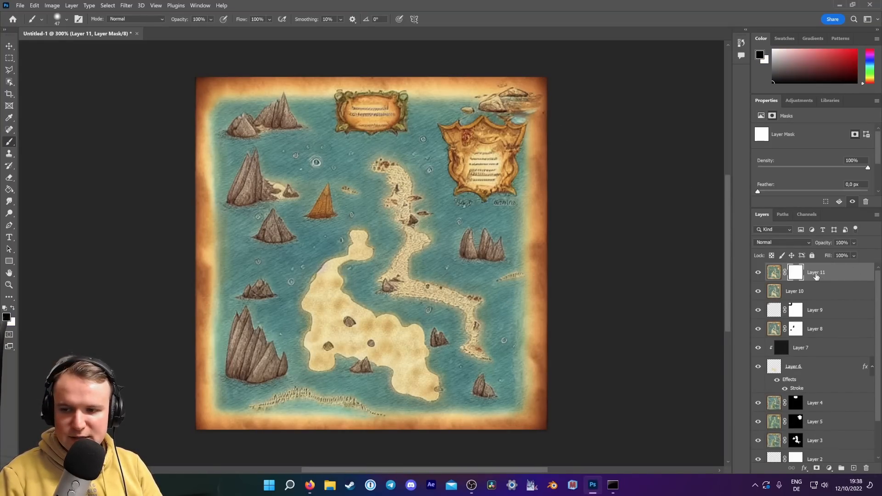
pyautogui.hotkey('ctrl', 'i')
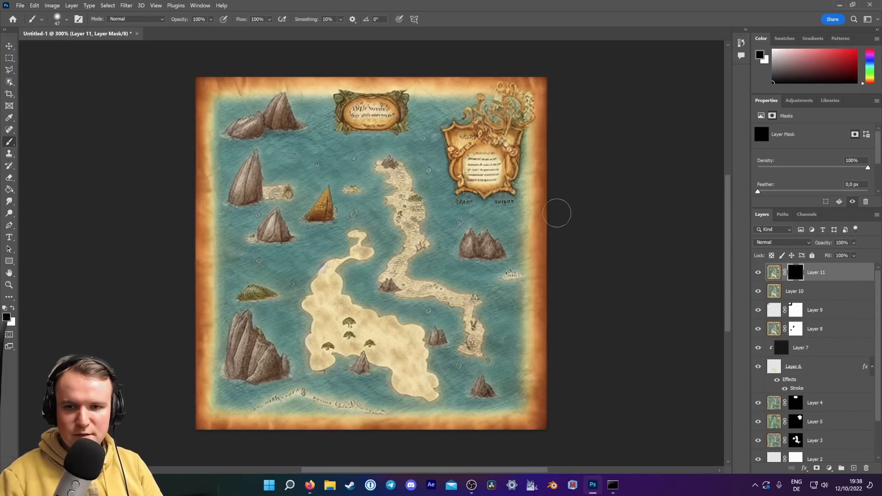
pyautogui.click(10, 309)
pyautogui.moveTo(531, 89)
pyautogui.mouseDown()
pyautogui.moveTo(480, 98)
pyautogui.moveTo(487, 110)
pyautogui.moveTo(537, 110)
pyautogui.moveTo(505, 117)
pyautogui.mouseUp()
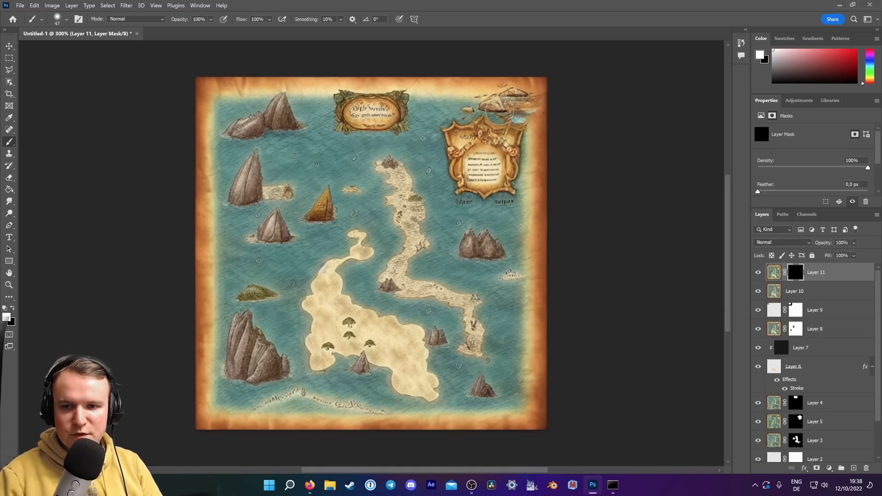
pyautogui.moveTo(531, 114)
pyautogui.mouseDown()
pyautogui.moveTo(547, 74)
pyautogui.moveTo(500, 76)
pyautogui.mouseUp()
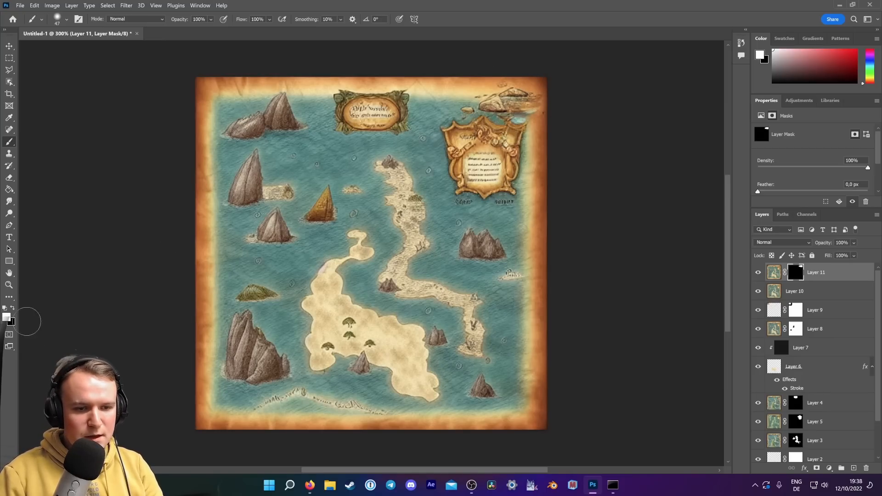
# Refine Layer 11's mask between the corner clouds and the scroll cartouche, brushing black on the cartouche's upper edge and white around the clouds.
pyautogui.click(14, 308)
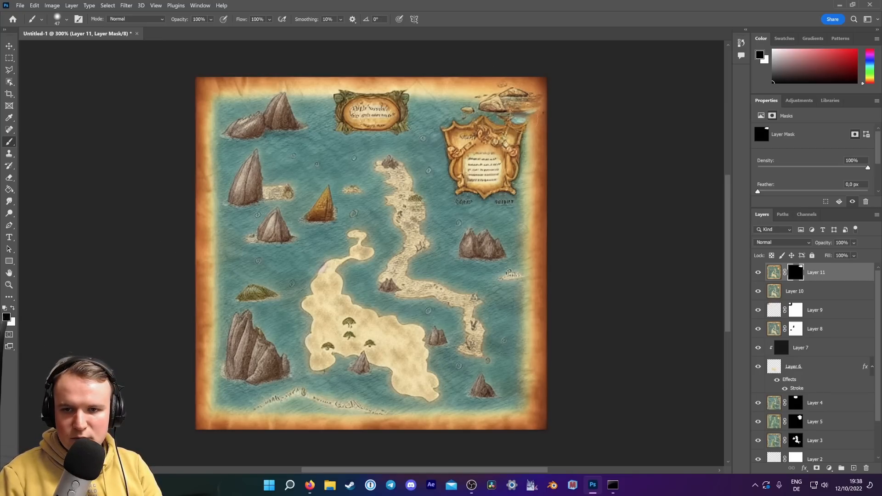
pyautogui.moveTo(501, 134); pyautogui.dragTo(516, 123)
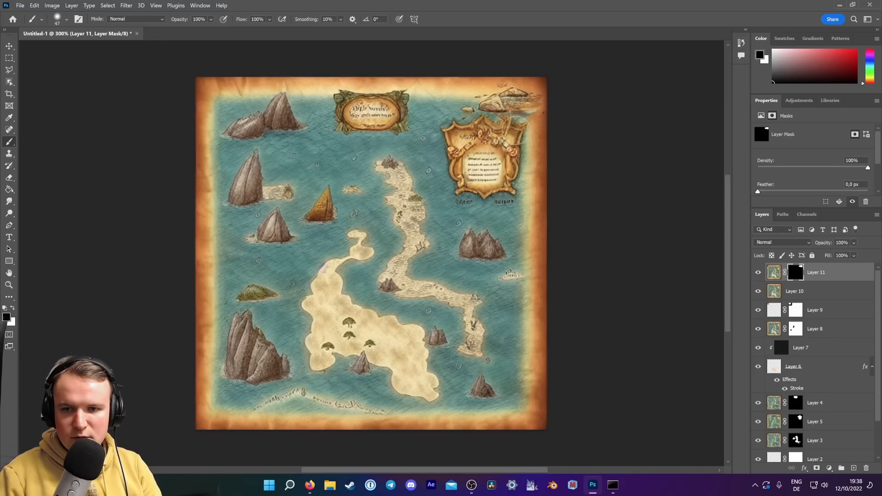
pyautogui.click(13, 309)
pyautogui.moveTo(570, 103); pyautogui.dragTo(523, 109)
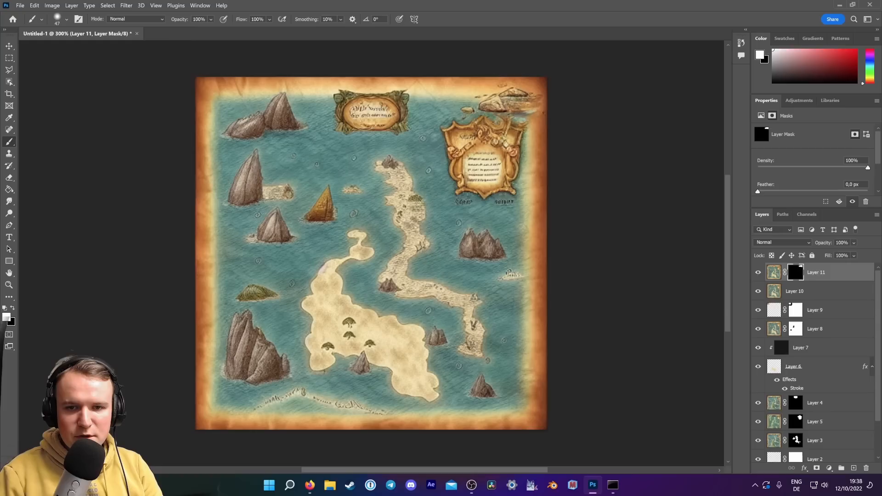
# Brush white on Layer 11's mask over the title cartouche and the orange sailing ship, leaving the large island's trees as they are.
pyautogui.moveTo(363, 117)
pyautogui.mouseDown()
pyautogui.moveTo(393, 109)
pyautogui.moveTo(406, 120)
pyautogui.moveTo(394, 129)
pyautogui.moveTo(340, 128)
pyautogui.moveTo(338, 102)
pyautogui.moveTo(412, 99)
pyautogui.mouseUp()
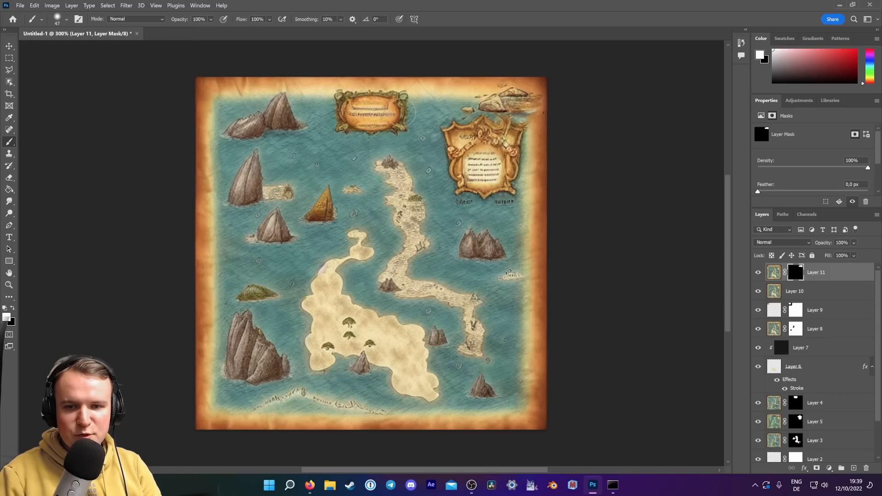
pyautogui.moveTo(317, 203)
pyautogui.mouseDown()
pyautogui.moveTo(335, 188)
pyautogui.moveTo(327, 213)
pyautogui.moveTo(309, 217)
pyautogui.mouseUp()
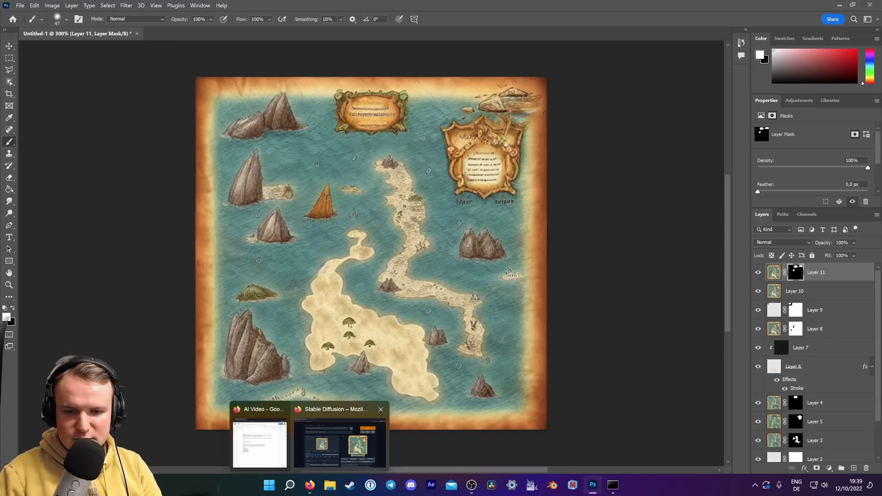
pyautogui.moveTo(371, 341); pyautogui.dragTo(348, 324)
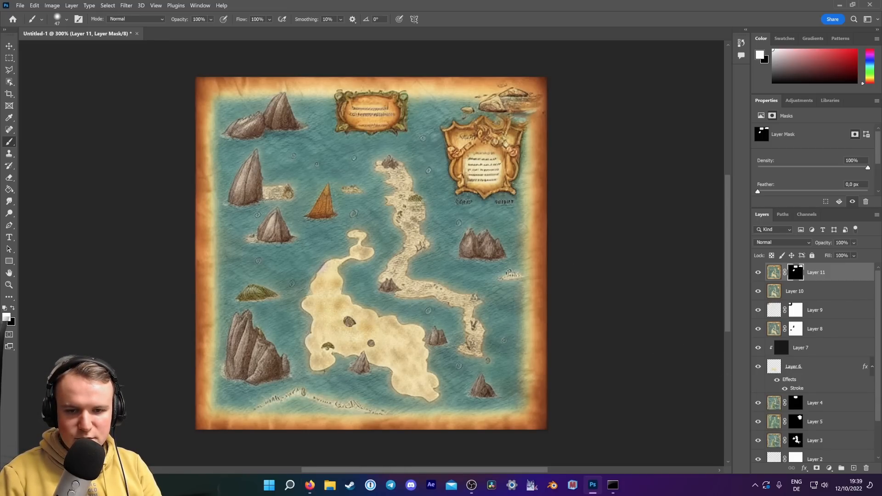
pyautogui.hotkey('ctrl', 'z')
# Brush white on Layer 11's mask along the winding sandy island below its northern tip, and over the rock clusters to either side.
pyautogui.moveTo(469, 305)
pyautogui.mouseDown()
pyautogui.moveTo(390, 259)
pyautogui.moveTo(401, 258)
pyautogui.moveTo(425, 269)
pyautogui.moveTo(391, 297)
pyautogui.moveTo(426, 263)
pyautogui.moveTo(422, 194)
pyautogui.moveTo(387, 162)
pyautogui.mouseUp()
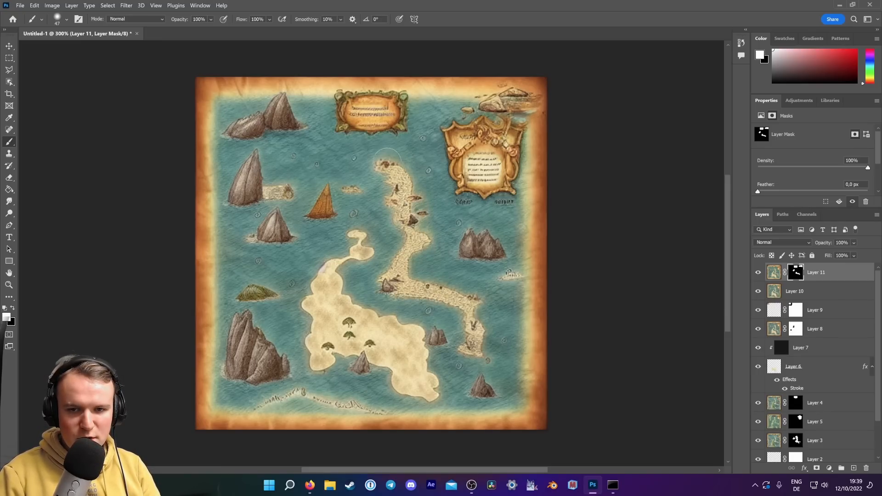
pyautogui.moveTo(405, 197); pyautogui.dragTo(407, 202)
pyautogui.hotkey('ctrl', 'z')
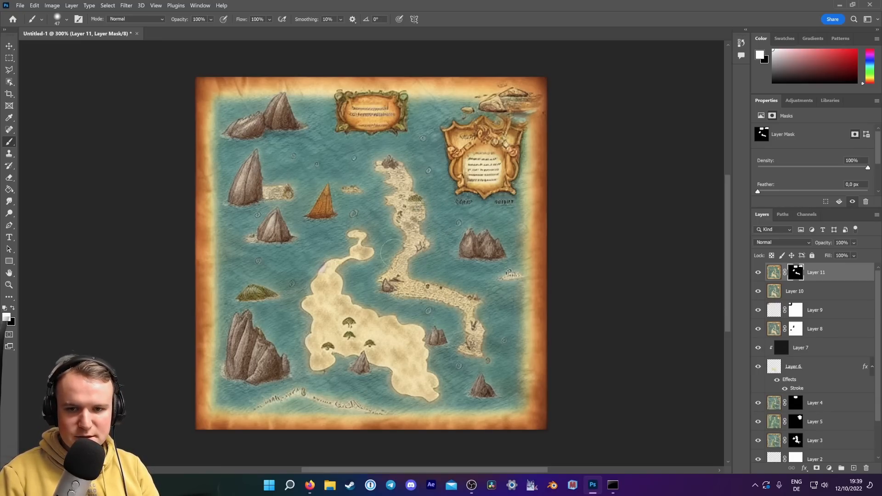
pyautogui.moveTo(417, 271)
pyautogui.mouseDown()
pyautogui.moveTo(425, 212)
pyautogui.moveTo(415, 196)
pyautogui.moveTo(395, 192)
pyautogui.mouseUp()
pyautogui.moveTo(486, 310); pyautogui.dragTo(480, 353)
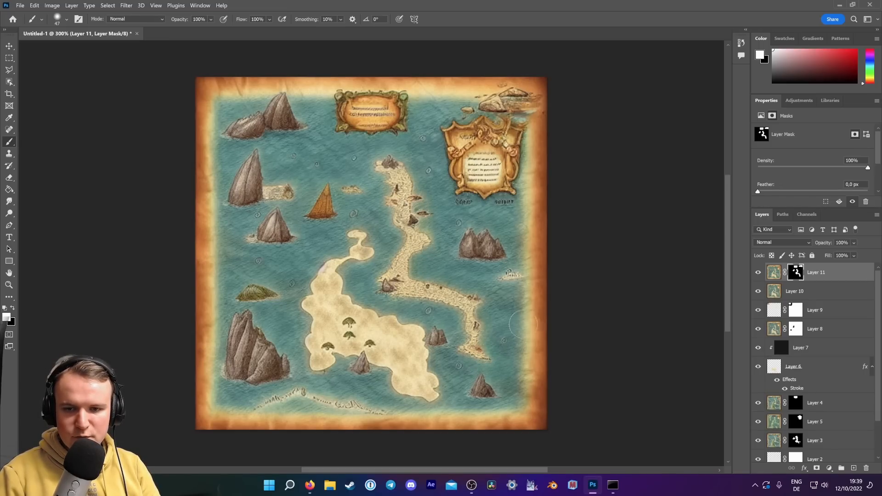
pyautogui.moveTo(468, 236)
pyautogui.mouseDown()
pyautogui.moveTo(500, 241)
pyautogui.moveTo(488, 256)
pyautogui.moveTo(459, 256)
pyautogui.mouseUp()
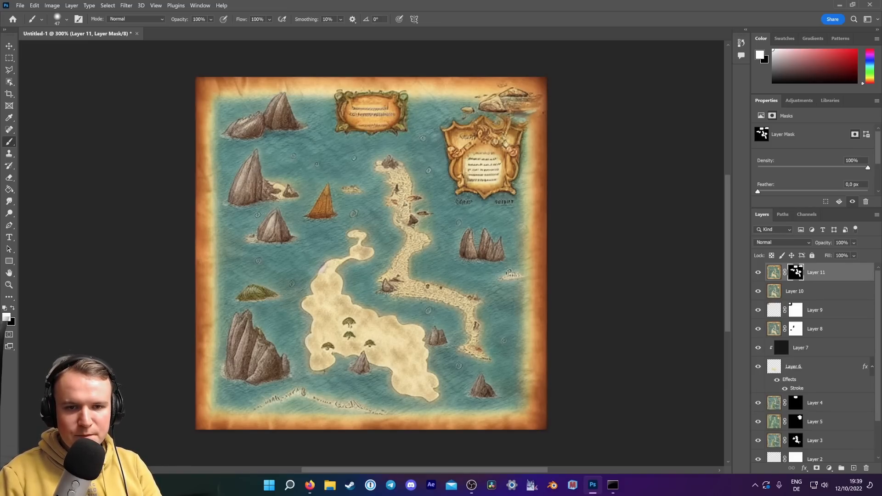
# Brush white on Layer 11's mask over the rock cluster in the map's upper-left corner.
pyautogui.moveTo(248, 127); pyautogui.dragTo(278, 113)
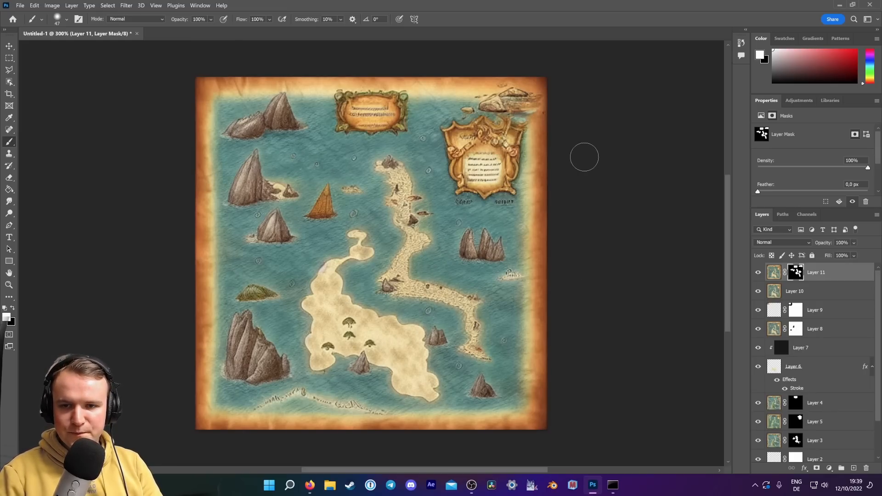
# Switch to Stable Diffusion in the browser and compare the generated img2img variations of the map.
pyautogui.moveTo(309, 485)
pyautogui.click(340, 436)
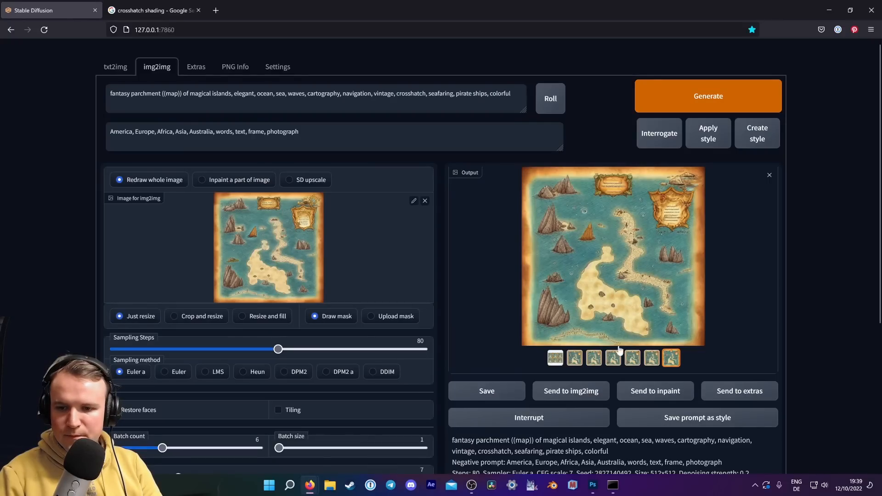
pyautogui.click(613, 361)
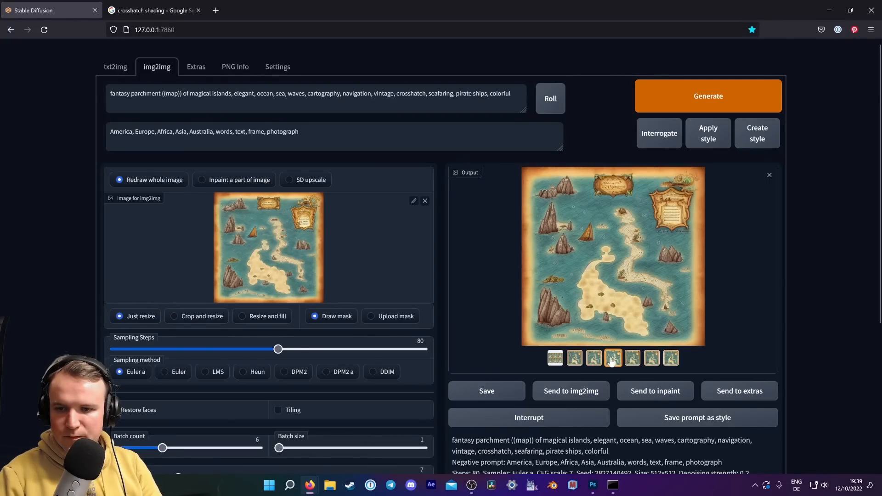
pyautogui.click(578, 362)
pyautogui.click(593, 360)
pyautogui.click(613, 358)
pyautogui.click(632, 359)
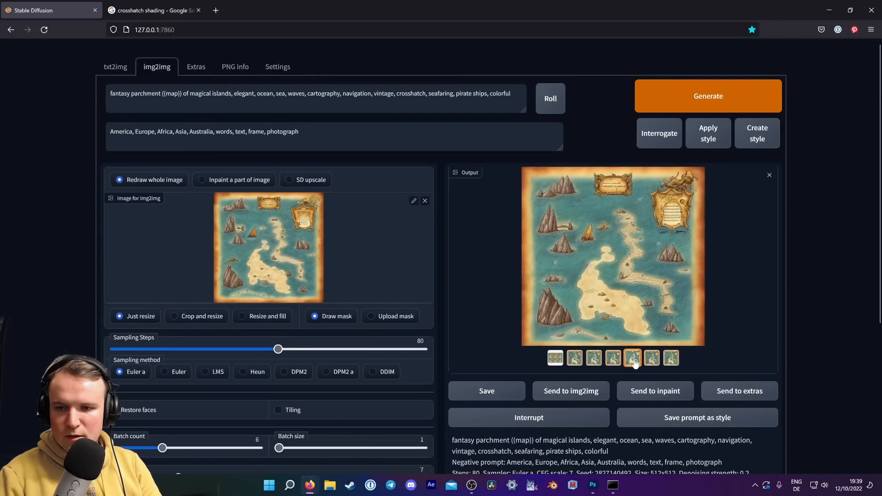
# Return to Photoshop and select the large sandy island on Layer 10 with the Object Selection tool.
pyautogui.click(593, 485)
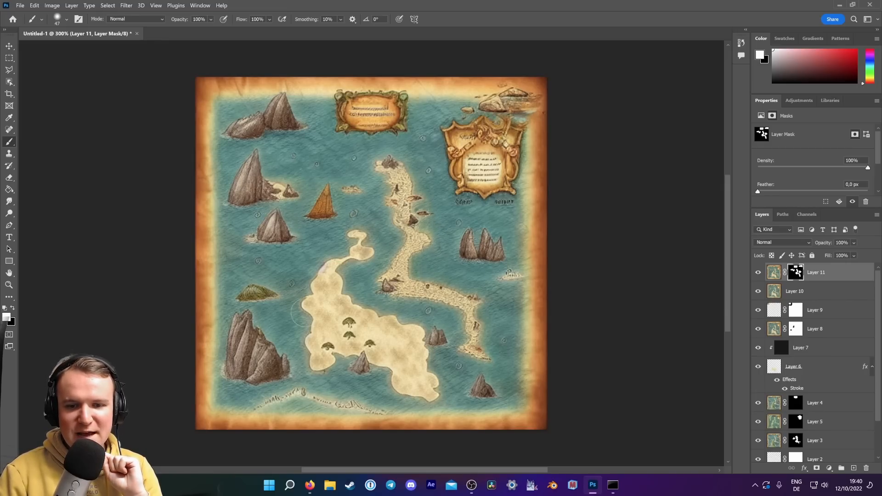
pyautogui.click(9, 82)
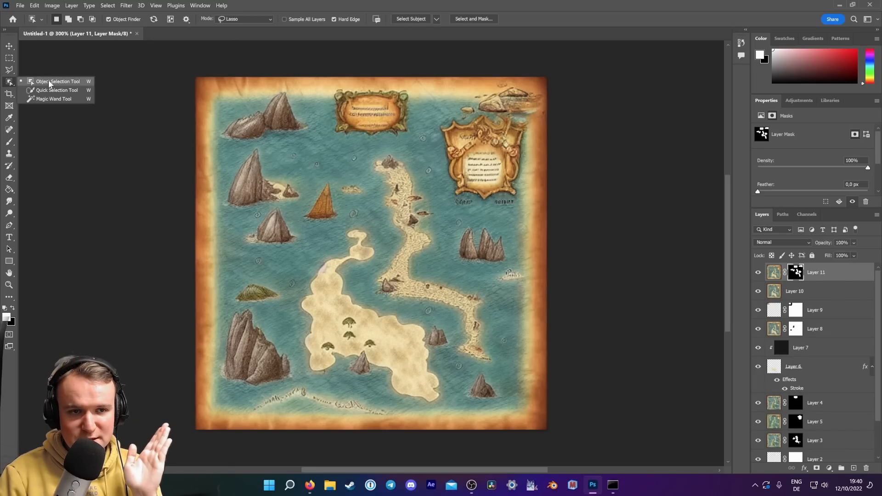
pyautogui.click(49, 83)
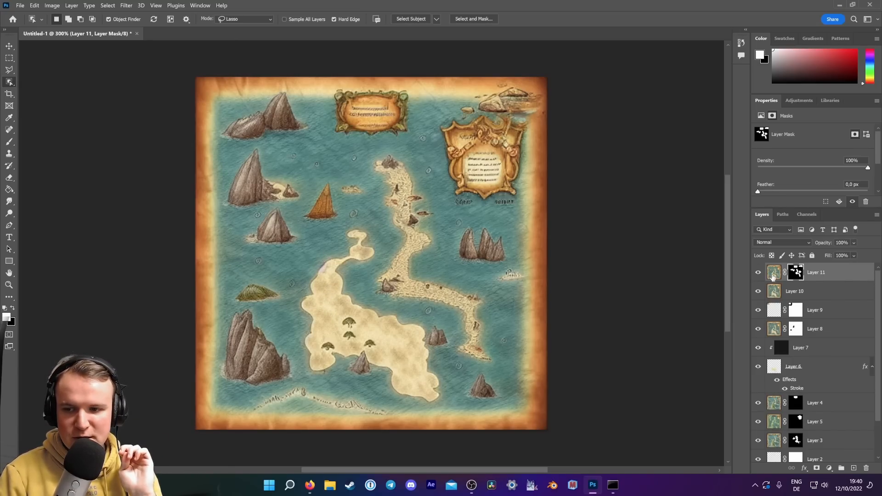
pyautogui.click(774, 292)
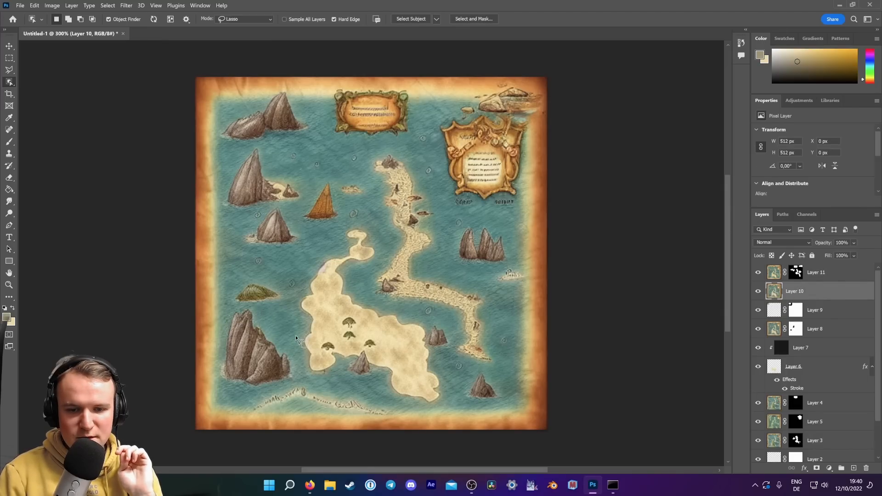
pyautogui.moveTo(303, 332)
pyautogui.mouseDown()
pyautogui.moveTo(295, 295)
pyautogui.moveTo(344, 239)
pyautogui.moveTo(343, 228)
pyautogui.moveTo(371, 228)
pyautogui.moveTo(384, 249)
pyautogui.moveTo(352, 277)
pyautogui.moveTo(372, 304)
pyautogui.moveTo(427, 329)
pyautogui.moveTo(449, 382)
pyautogui.moveTo(442, 406)
pyautogui.moveTo(418, 407)
pyautogui.moveTo(381, 378)
pyautogui.moveTo(306, 370)
pyautogui.moveTo(300, 334)
pyautogui.moveTo(324, 305)
pyautogui.mouseUp()
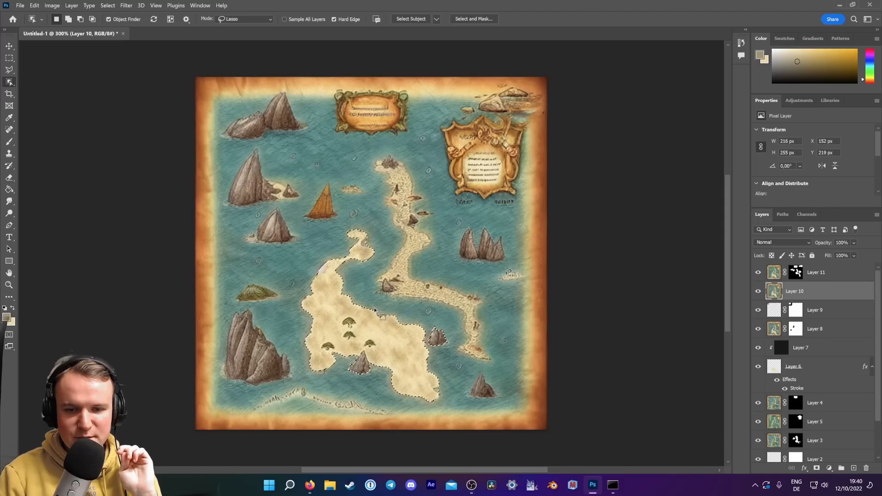
# Subtract the small rock east of the large island from the selection with the Quick Selection tool.
pyautogui.click(81, 21)
pyautogui.rightClick(9, 82)
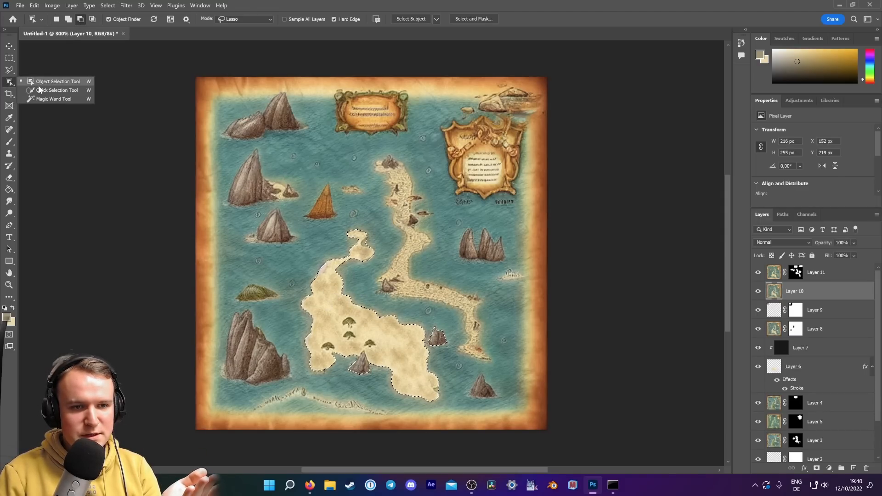
pyautogui.click(41, 92)
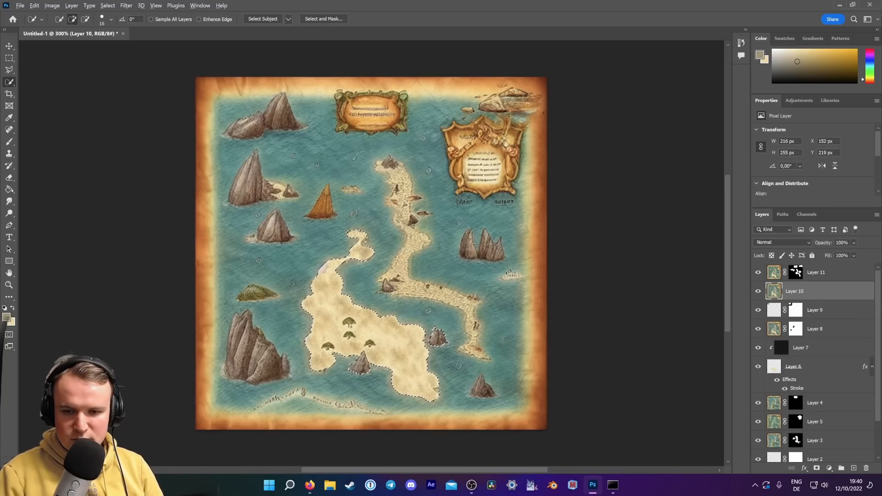
pyautogui.press('alt')
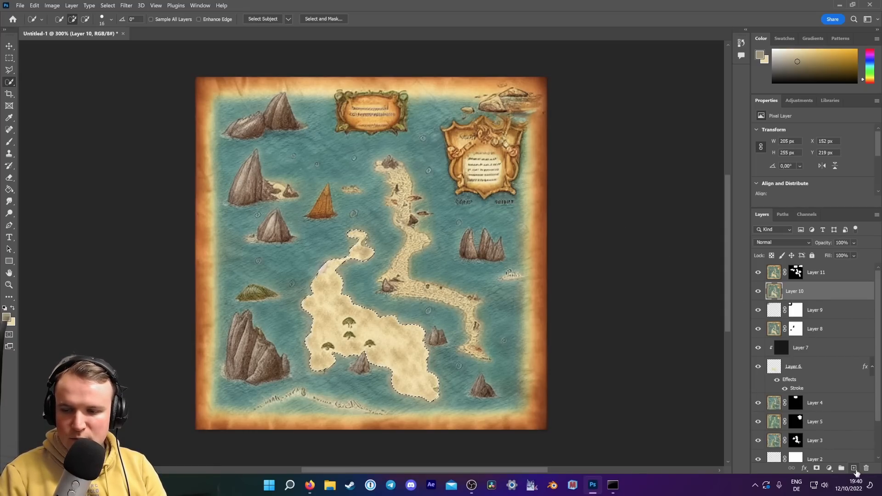
# Create a new layer above Layer 10 and give it a layer mask made from the island selection.
pyautogui.click(853, 468)
pyautogui.click(9, 191)
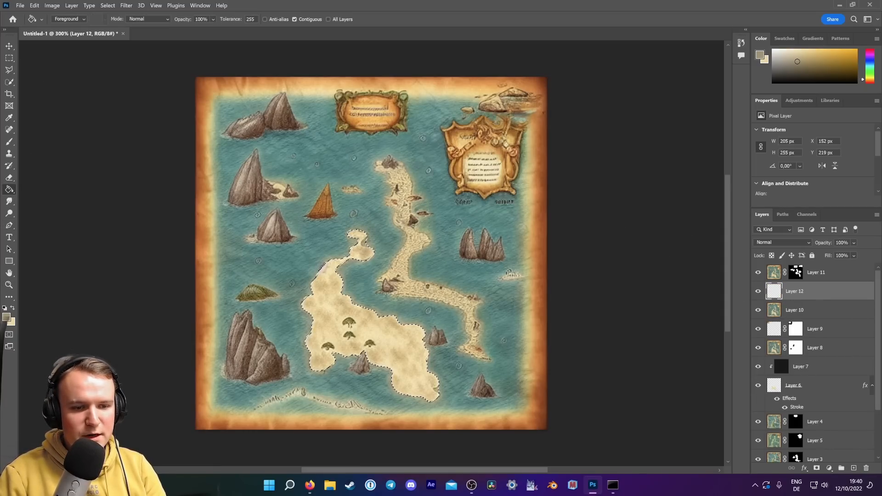
pyautogui.click(6, 316)
pyautogui.click(611, 240)
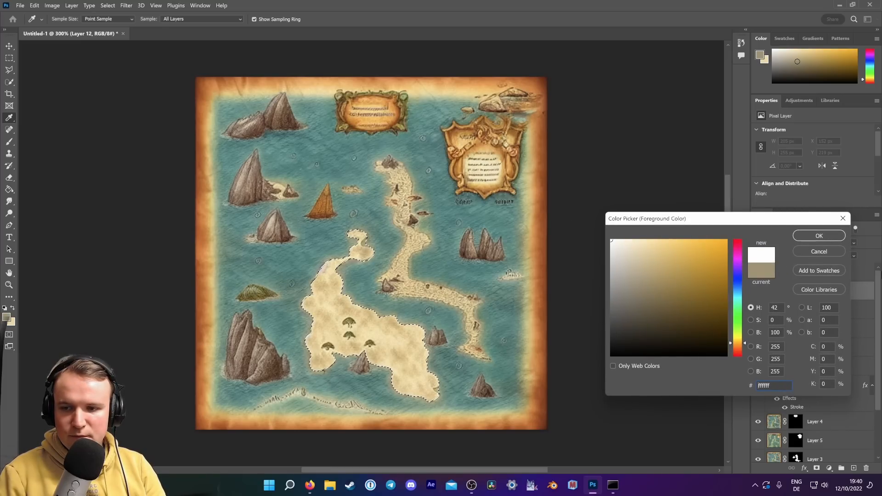
pyautogui.press('Return')
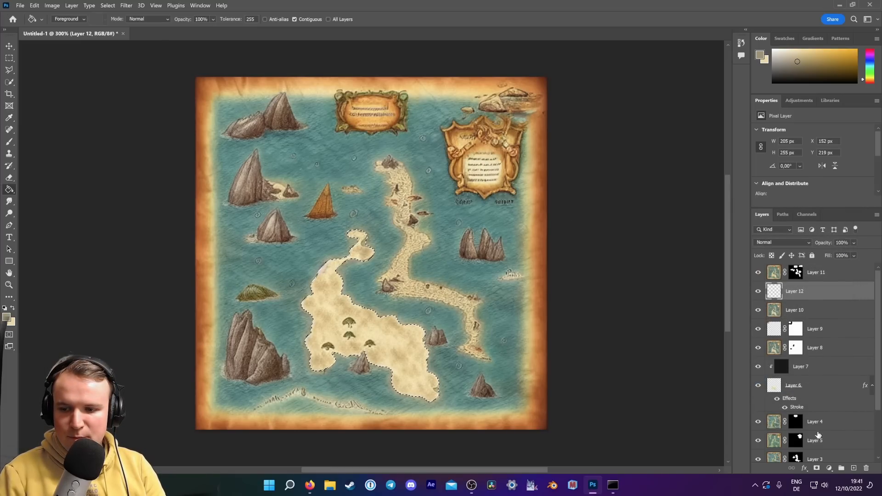
pyautogui.click(816, 468)
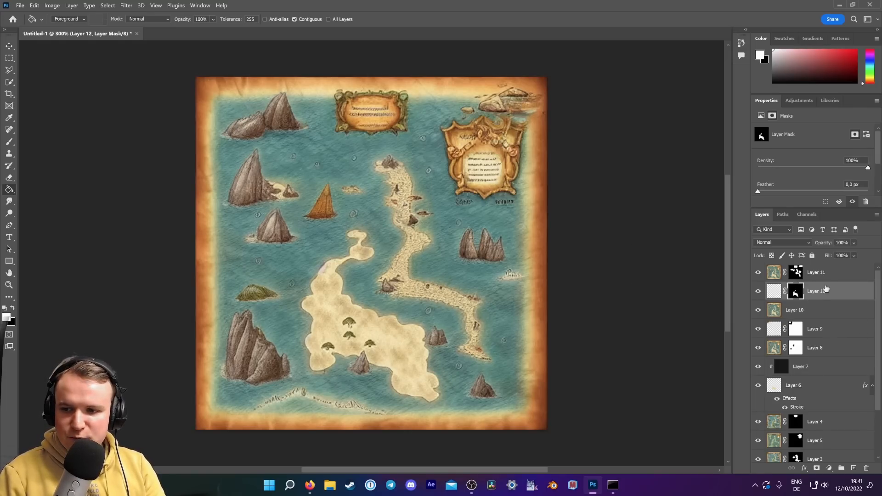
# Define a pattern named Island from a 21 × 21 px rectangular selection of the winding island's sandy texture on Layer 10.
pyautogui.click(817, 306)
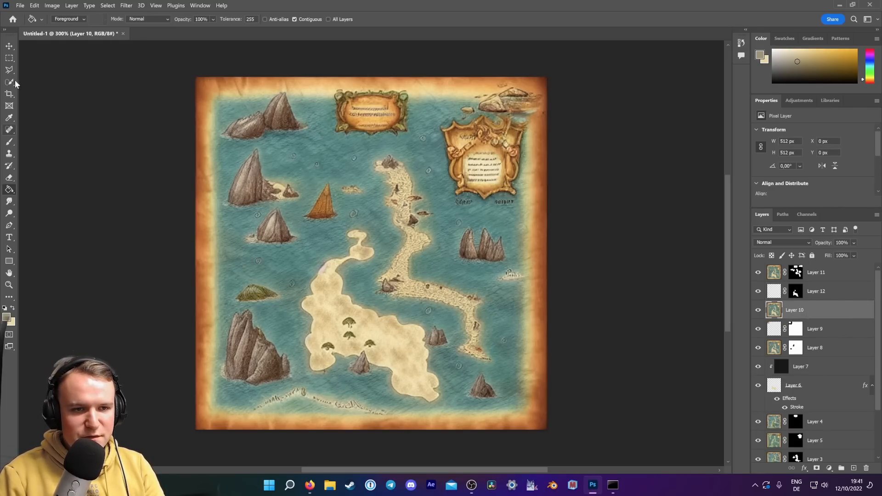
pyautogui.click(9, 58)
pyautogui.moveTo(408, 233); pyautogui.dragTo(421, 248)
pyautogui.click(34, 6)
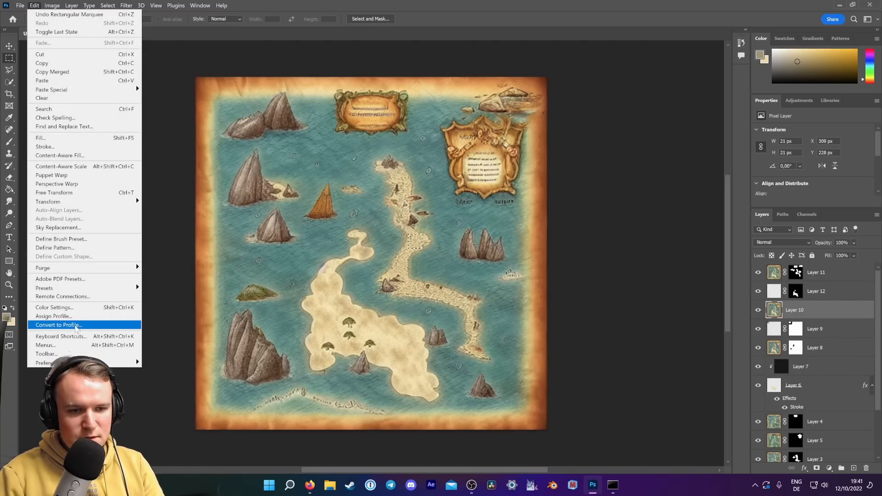
pyautogui.click(53, 247)
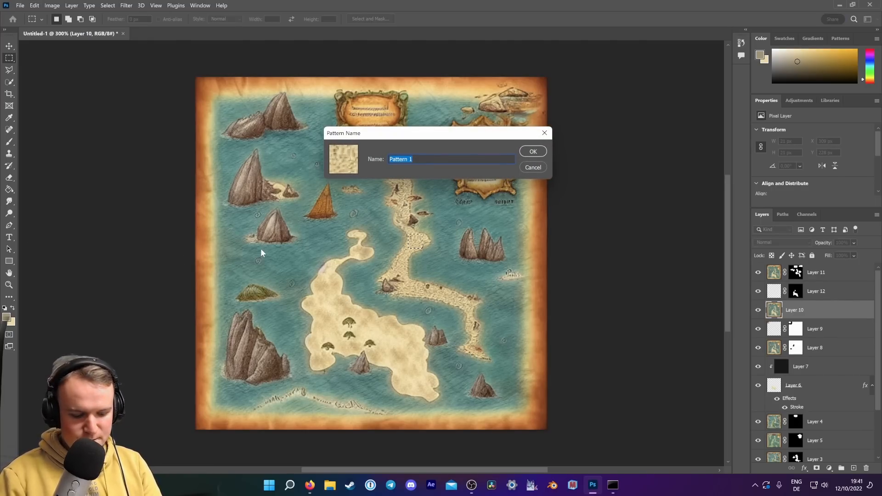
pyautogui.write('Island')
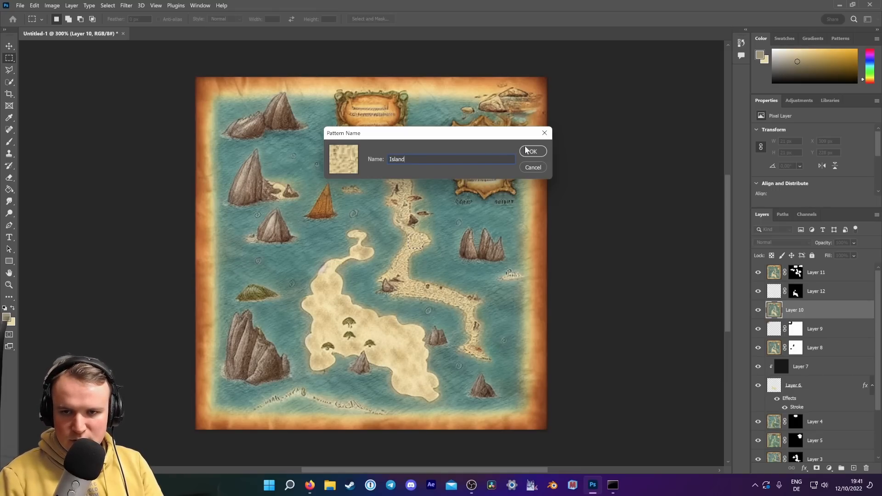
pyautogui.click(529, 151)
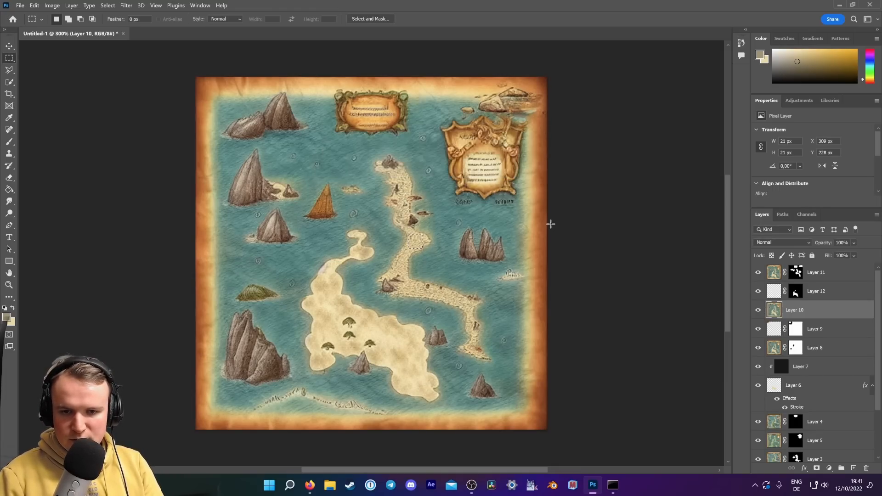
# Clear the marquee selection, apply the Island pattern as a fill clipped to Layer 12, and flood Layer 12 with the foreground colour.
pyautogui.click(840, 296)
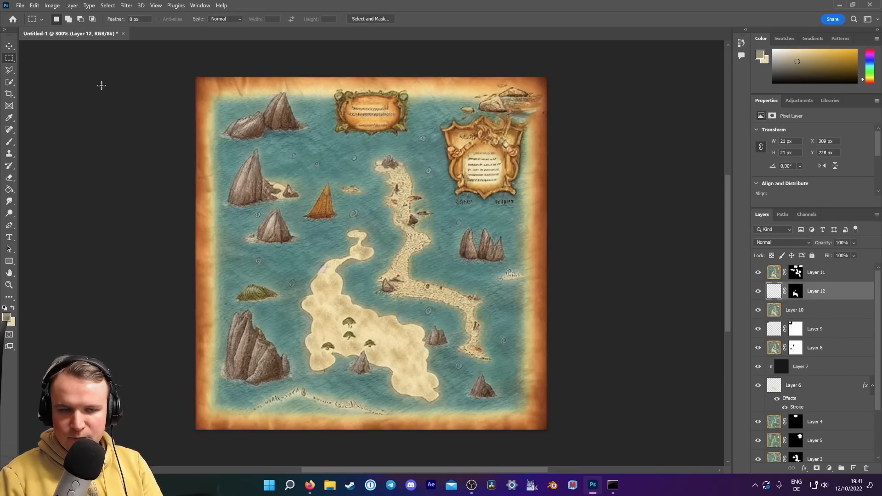
pyautogui.click(9, 189)
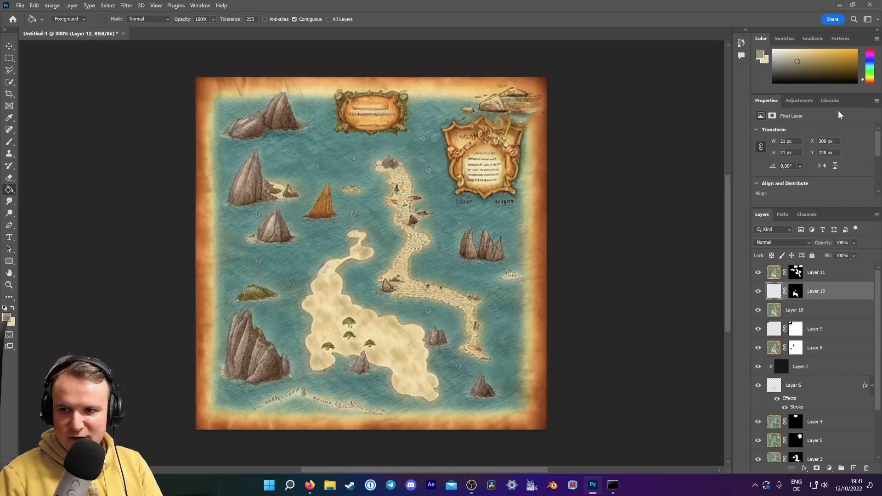
pyautogui.click(840, 39)
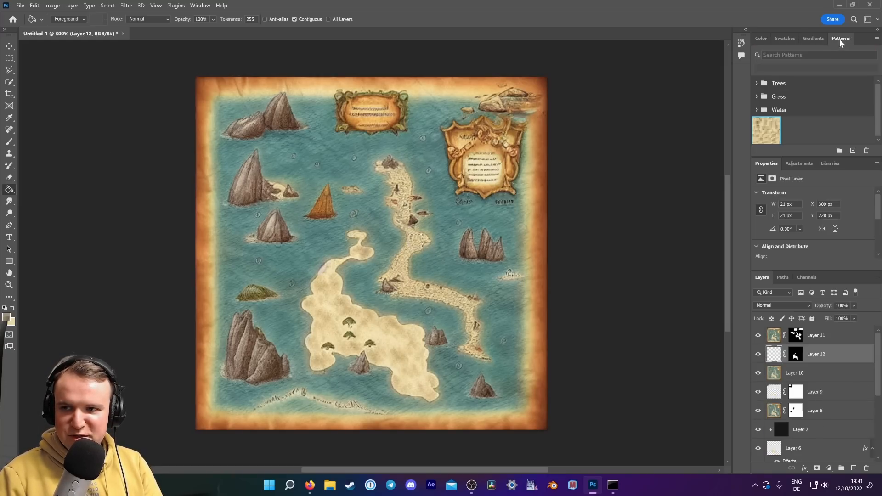
pyautogui.click(763, 131)
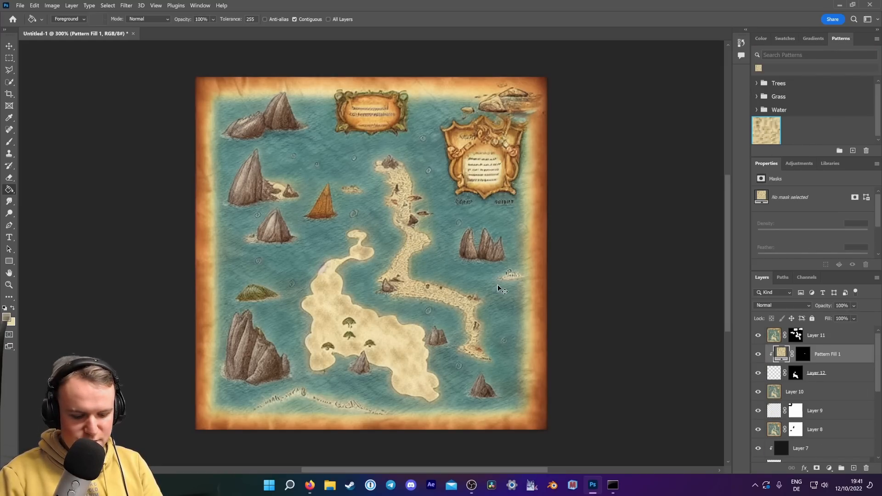
pyautogui.hotkey('ctrl', 'z')
pyautogui.click(105, 5)
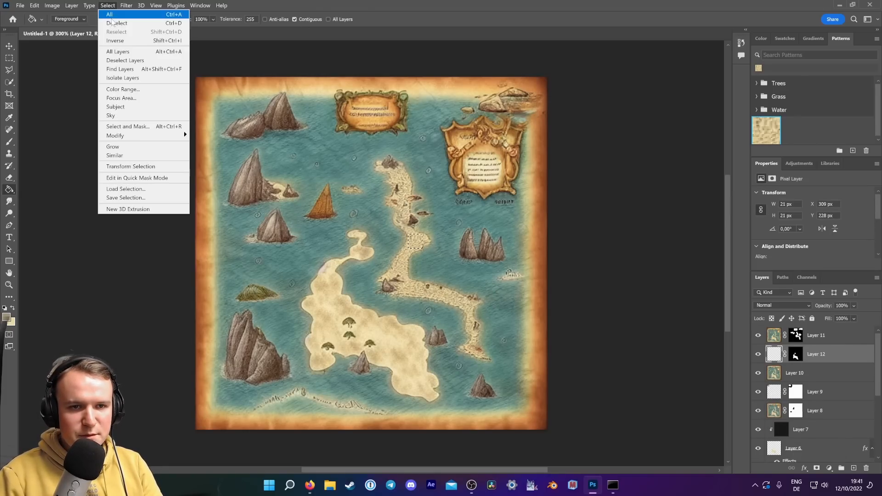
pyautogui.click(115, 23)
pyautogui.click(766, 132)
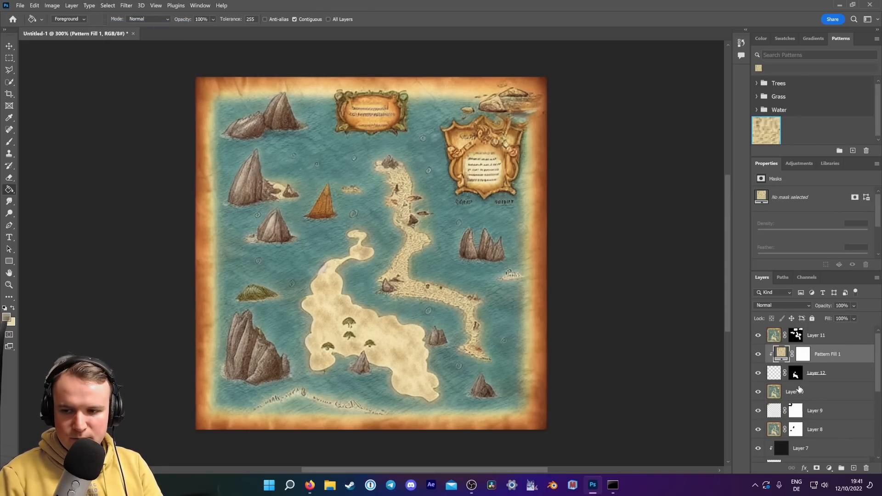
pyautogui.click(774, 375)
pyautogui.click(236, 285)
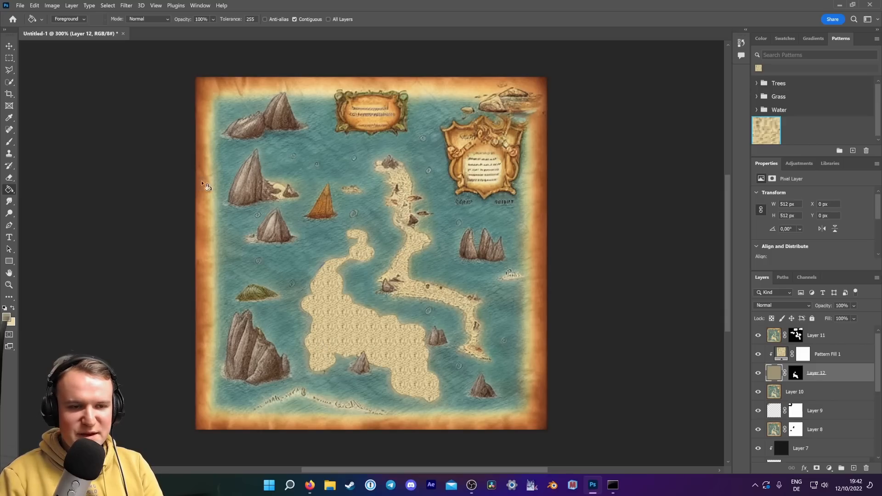
# Create a new empty layer above Pattern Fill 1 and release it from the clipping group.
pyautogui.click(9, 142)
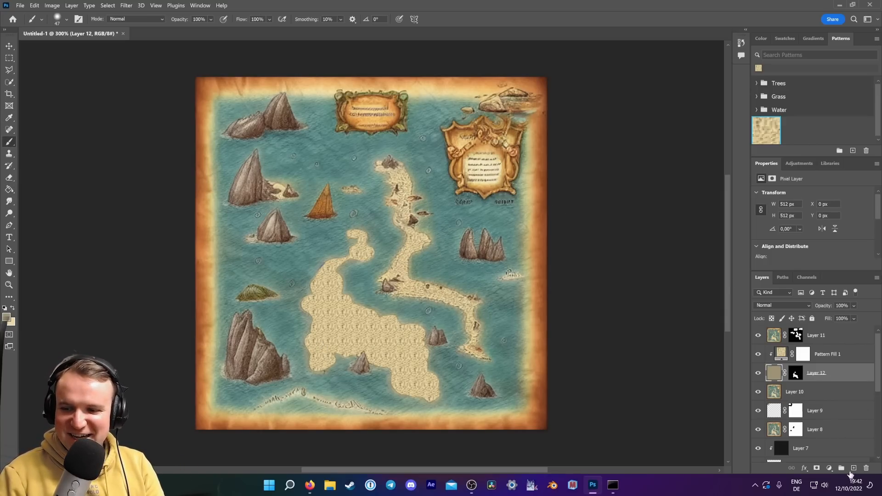
pyautogui.click(853, 467)
pyautogui.moveTo(822, 373); pyautogui.dragTo(789, 359)
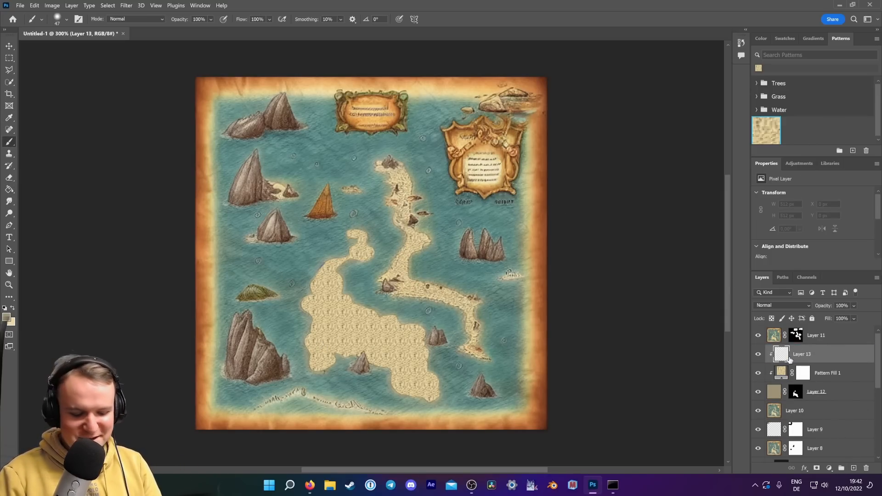
pyautogui.keyDown('alt'); pyautogui.click(776, 359); pyautogui.keyUp('alt')
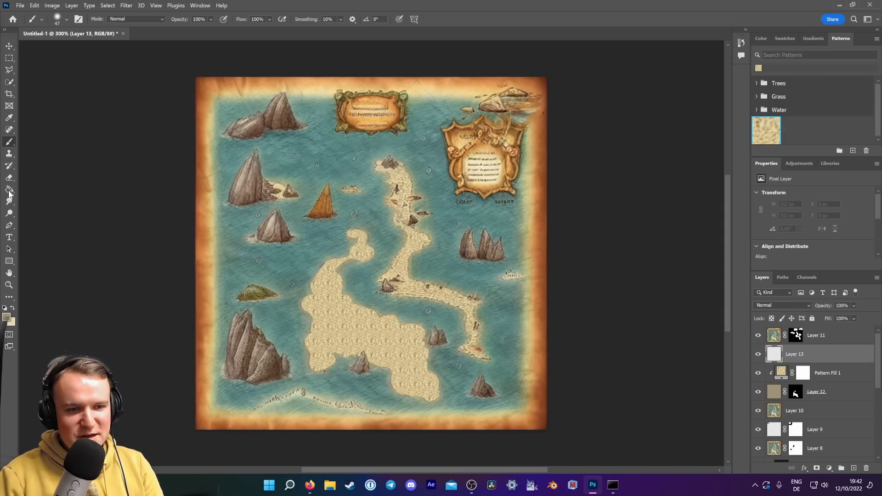
# Use the Clone Stamp to copy small rock details from the winding island onto several spots of the large island on Layer 13.
pyautogui.click(10, 157)
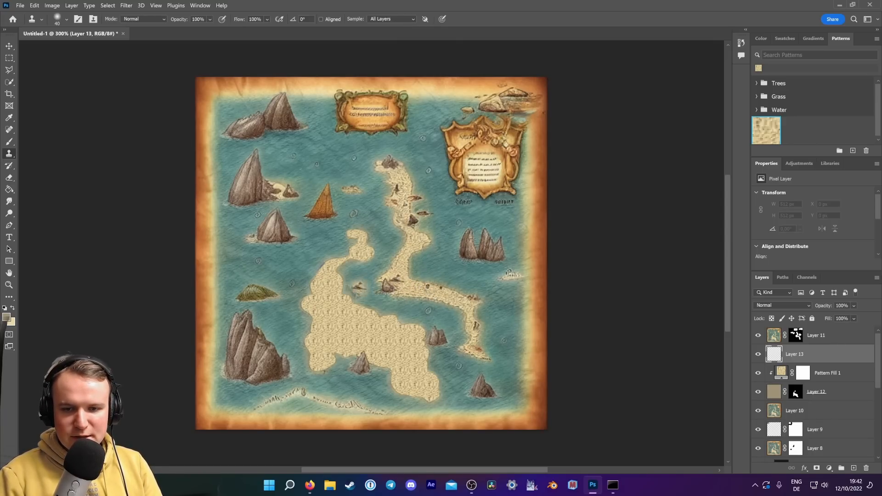
pyautogui.click(405, 358)
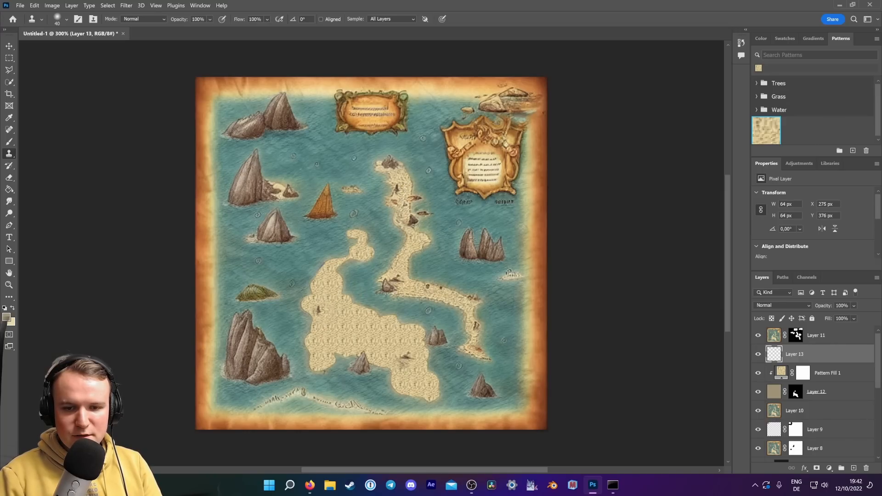
pyautogui.click(322, 286)
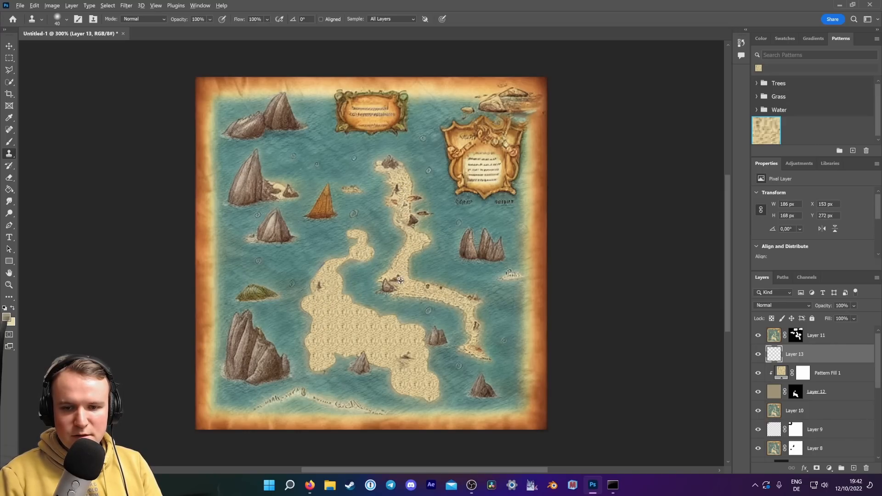
pyautogui.click(410, 222)
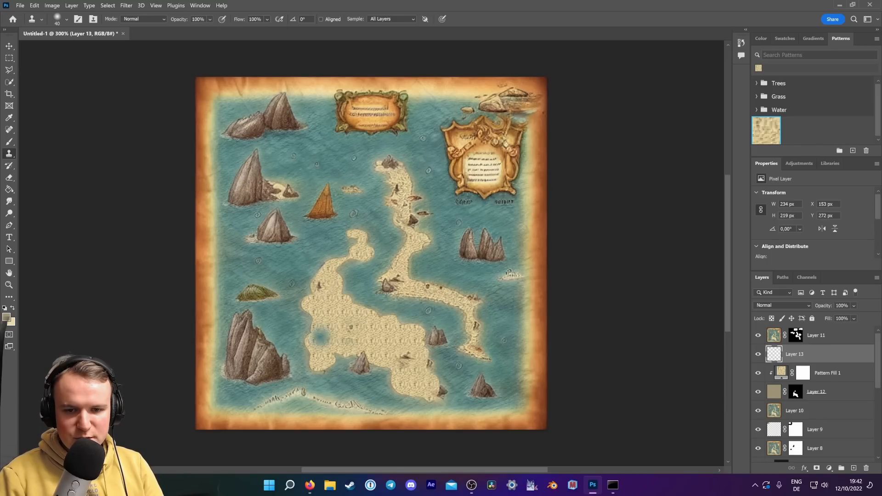
# Set the Clone Stamp brush to 95% hardness and 21 px.
pyautogui.click(67, 20)
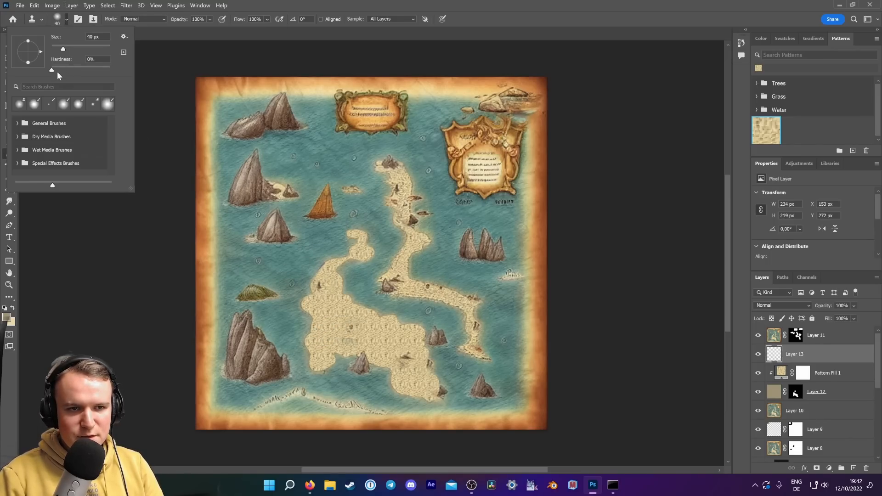
pyautogui.moveTo(108, 75); pyautogui.dragTo(107, 74)
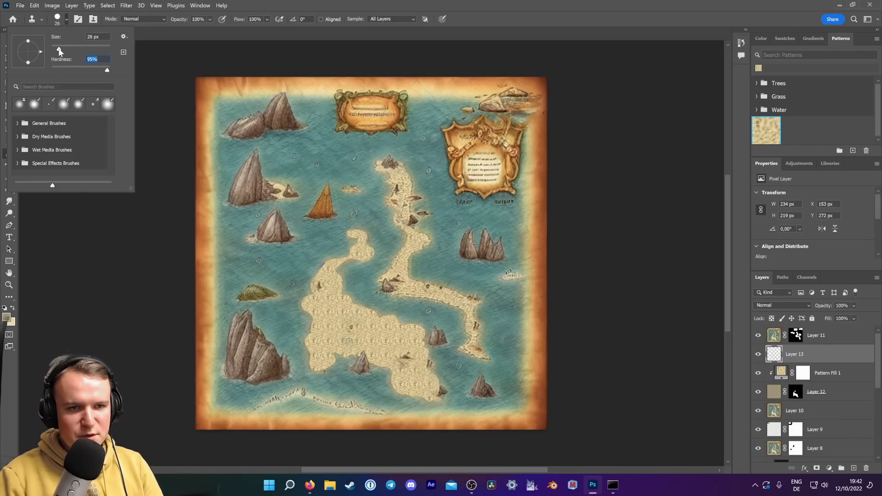
pyautogui.moveTo(59, 52); pyautogui.dragTo(58, 51)
# Clone sea water onto a new layer as a lake about 66 × 56 px in the middle of the large island.
pyautogui.click(306, 148)
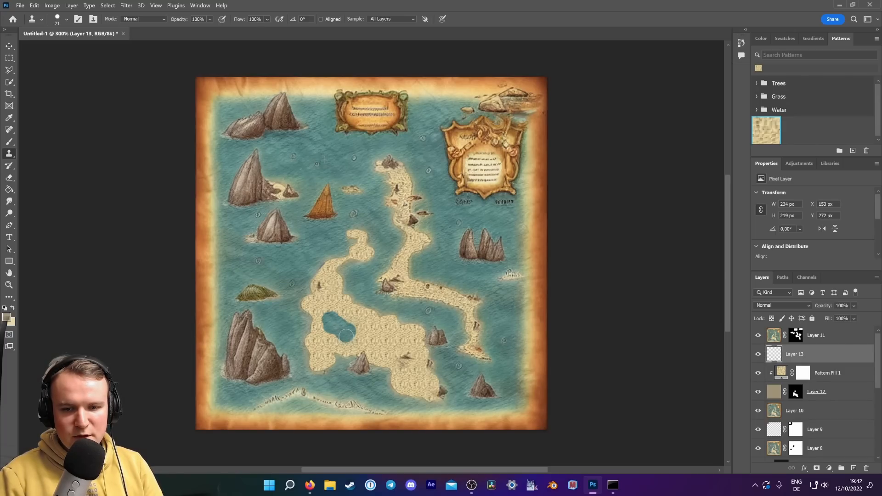
pyautogui.moveTo(329, 321); pyautogui.dragTo(368, 339)
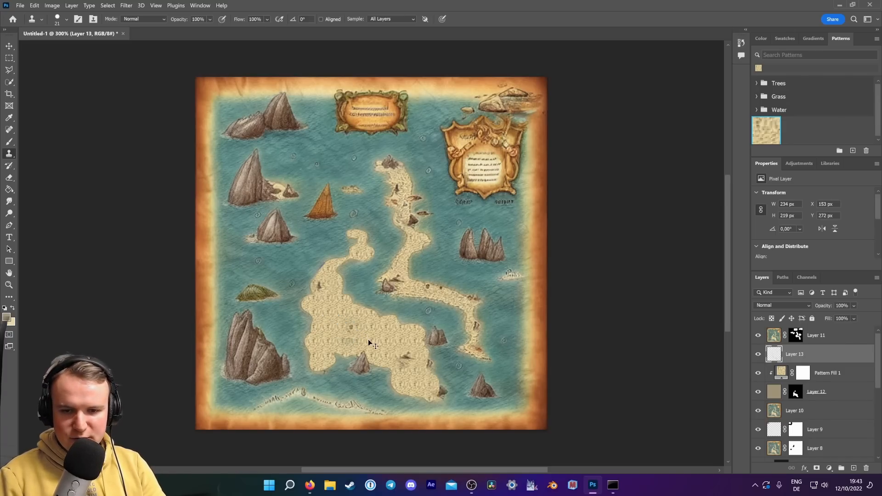
pyautogui.click(853, 468)
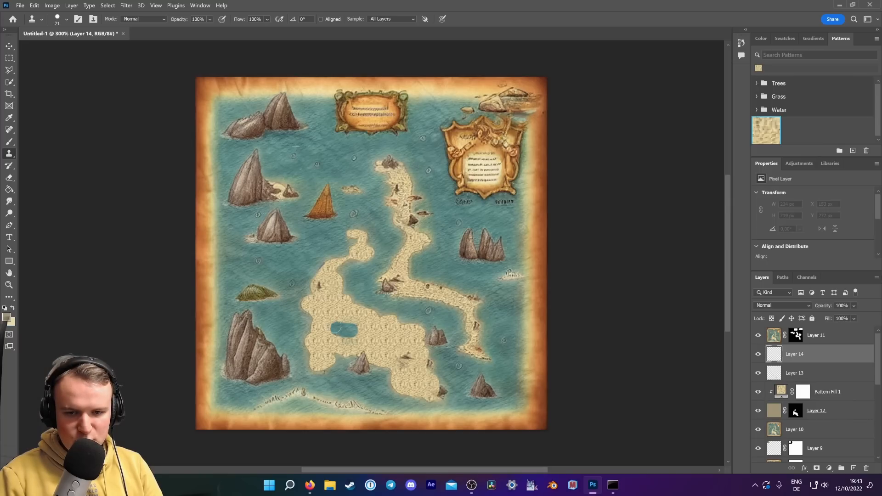
pyautogui.moveTo(349, 326); pyautogui.dragTo(360, 328)
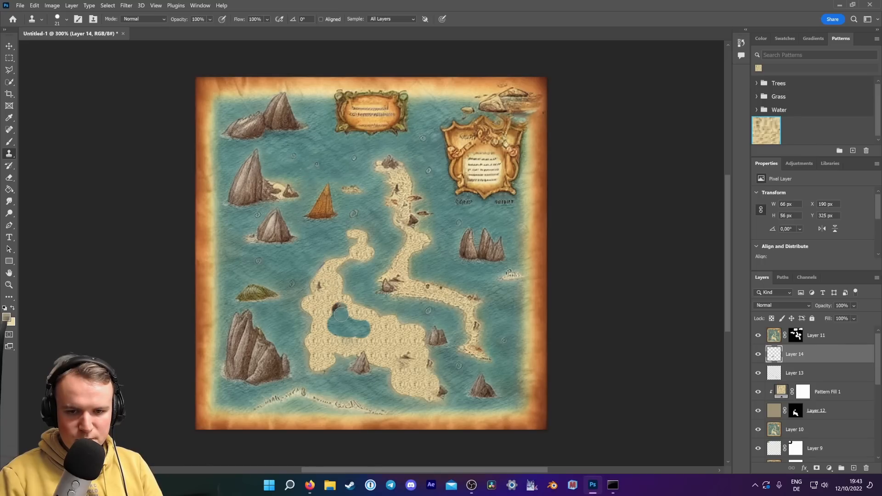
# Give Layer 14 a 1 px outside Stroke effect in colour 9ca27f.
pyautogui.rightClick(832, 364)
pyautogui.click(728, 85)
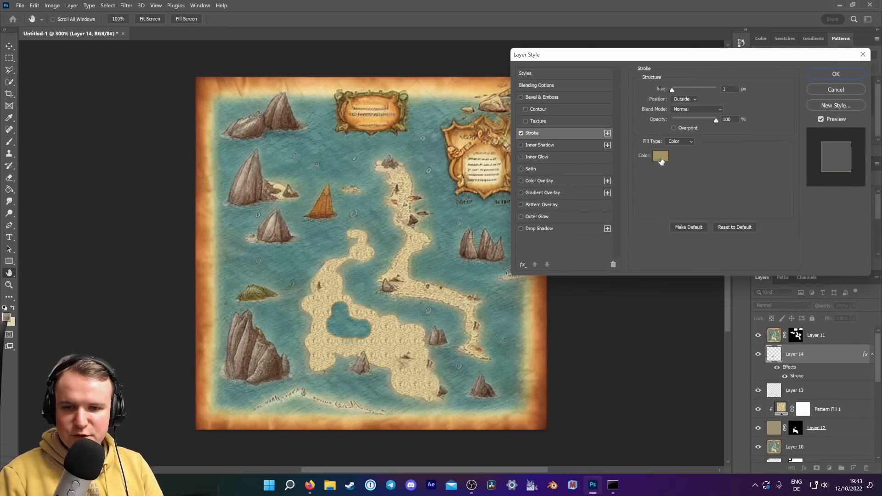
pyautogui.click(660, 156)
pyautogui.write('9ca27f')
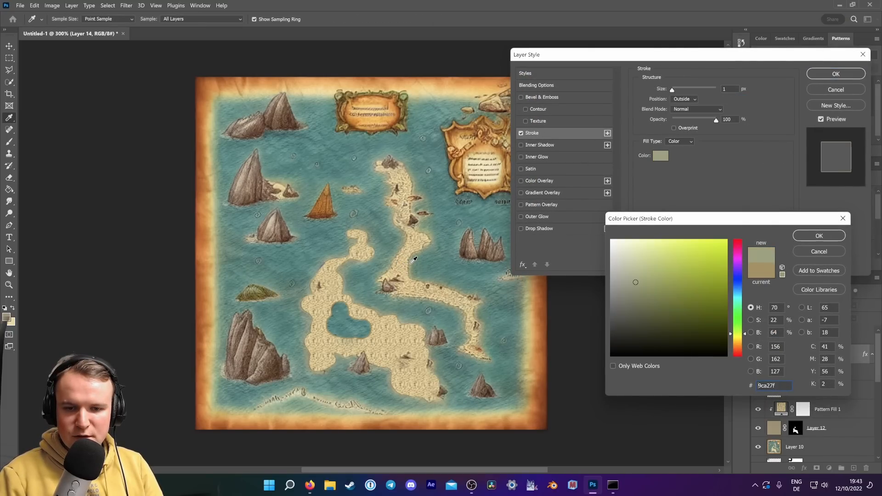
pyautogui.click(819, 235)
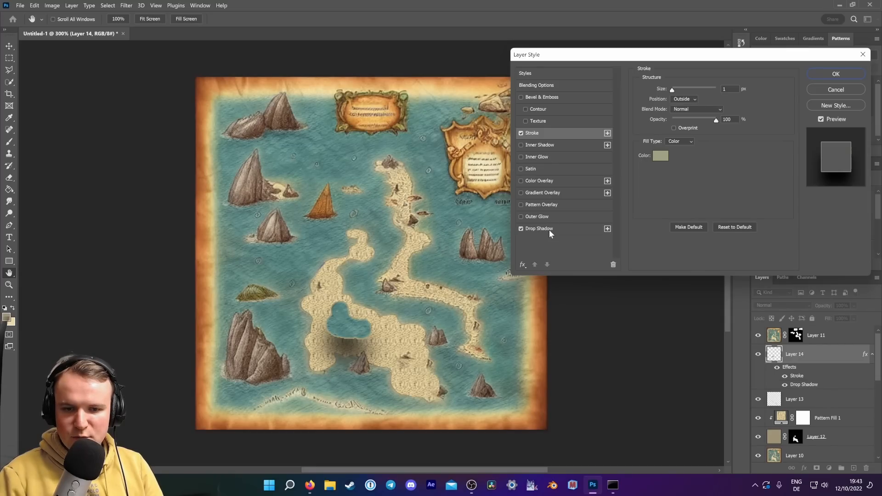
pyautogui.press('Return')
# Save a copy of the map to the computer as a JPEG named 3 in the Iterations folder.
pyautogui.press('s')
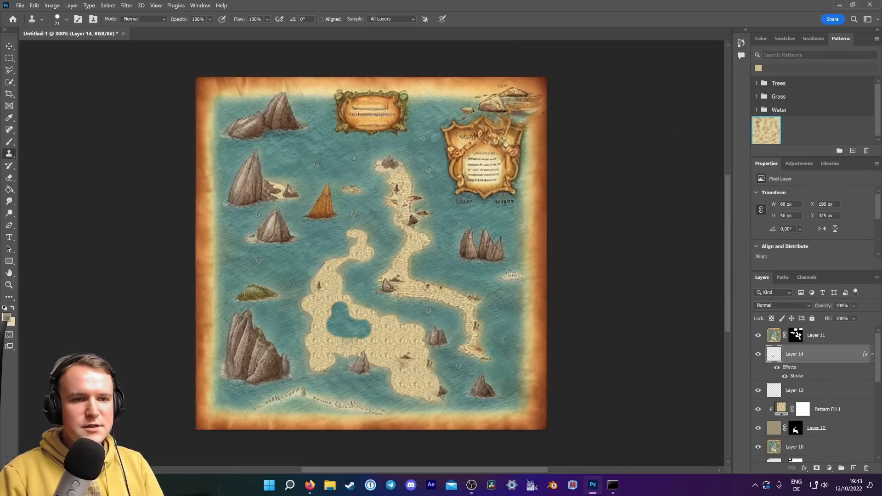
pyautogui.click(20, 5)
pyautogui.click(55, 122)
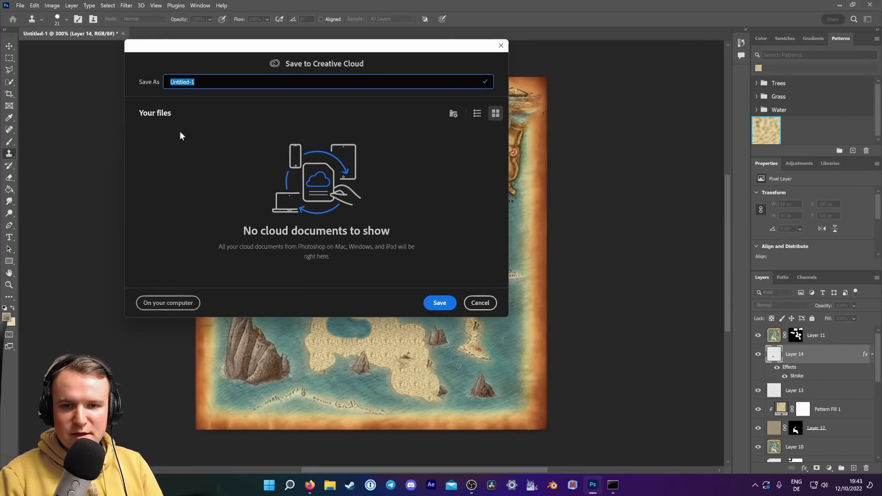
pyautogui.click(168, 302)
pyautogui.click(141, 205)
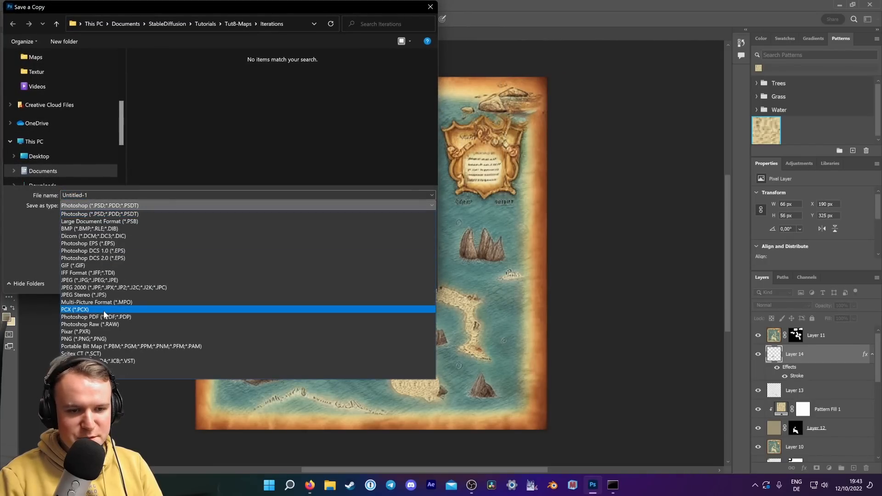
pyautogui.click(106, 280)
pyautogui.write('3')
pyautogui.press('Return')
pyautogui.press('Return')
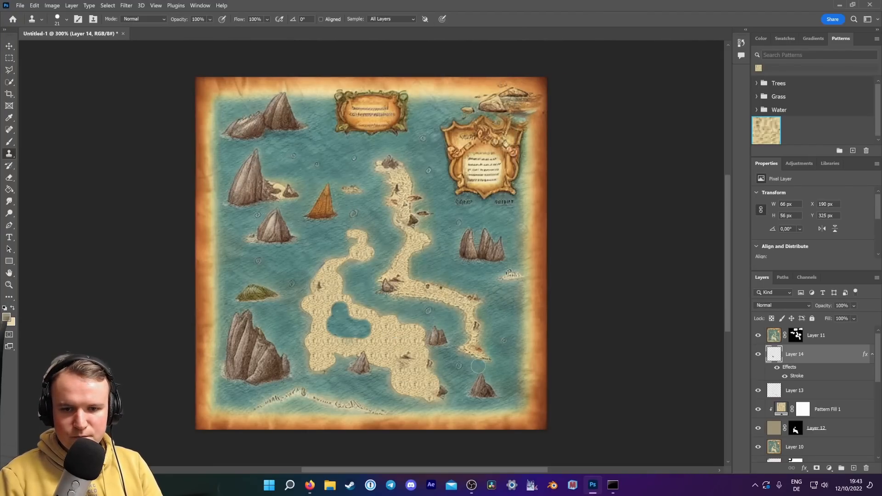
# Switch to Stable Diffusion in the browser and replace the img2img input image with the newly saved map.
pyautogui.click(310, 485)
pyautogui.click(346, 443)
pyautogui.click(270, 253)
pyautogui.click(246, 75)
pyautogui.click(364, 235)
# Generate img2img variations at denoising strength 0.38 from the input image cropped to the large island and the lower winding island.
pyautogui.scroll(-3, 851, 388)
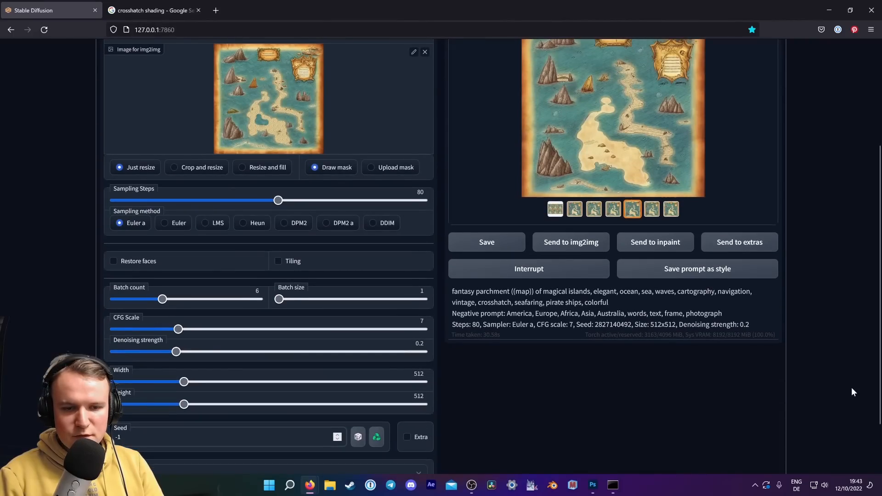
pyautogui.moveTo(176, 352); pyautogui.dragTo(231, 358)
pyautogui.scroll(1, 303, 206)
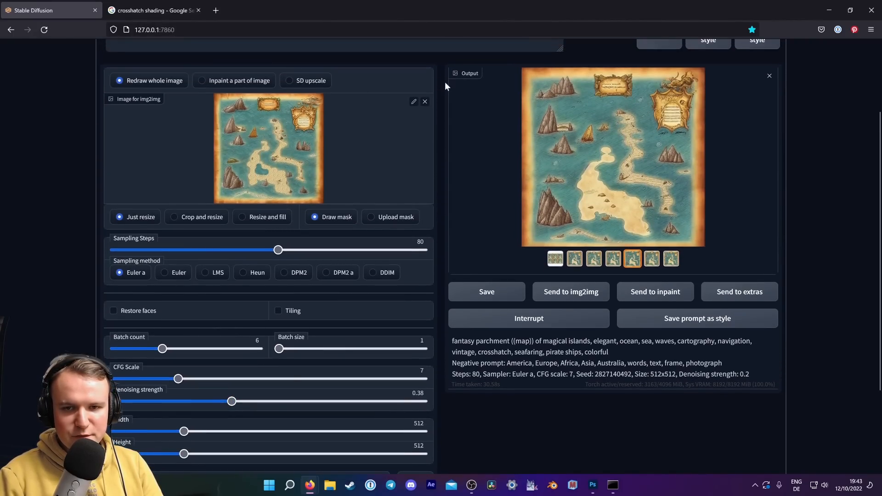
pyautogui.click(413, 101)
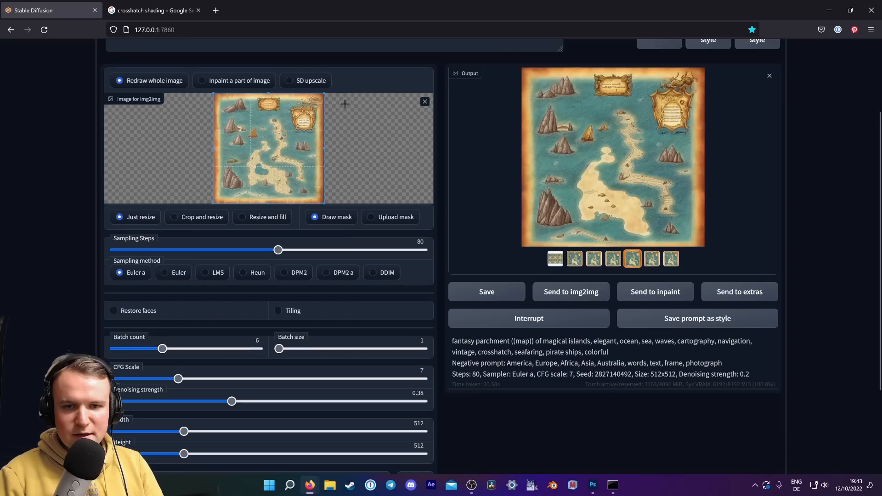
pyautogui.moveTo(323, 93); pyautogui.dragTo(307, 137)
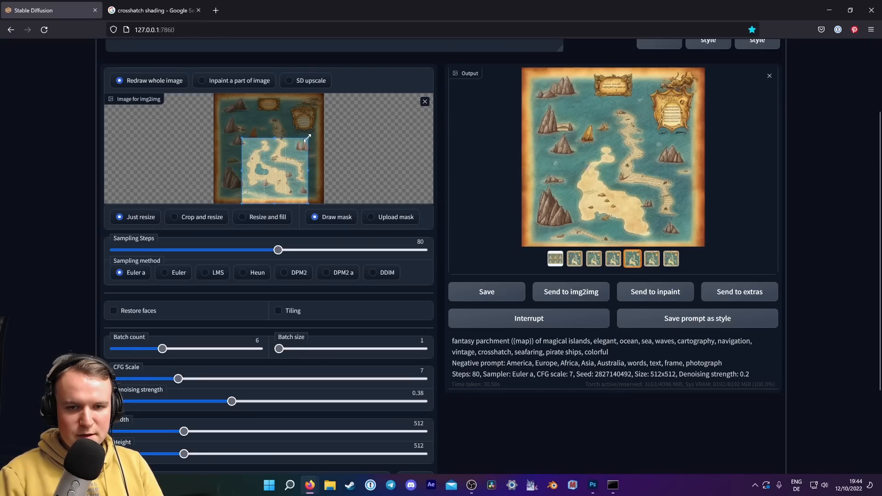
pyautogui.scroll(3, 719, 340)
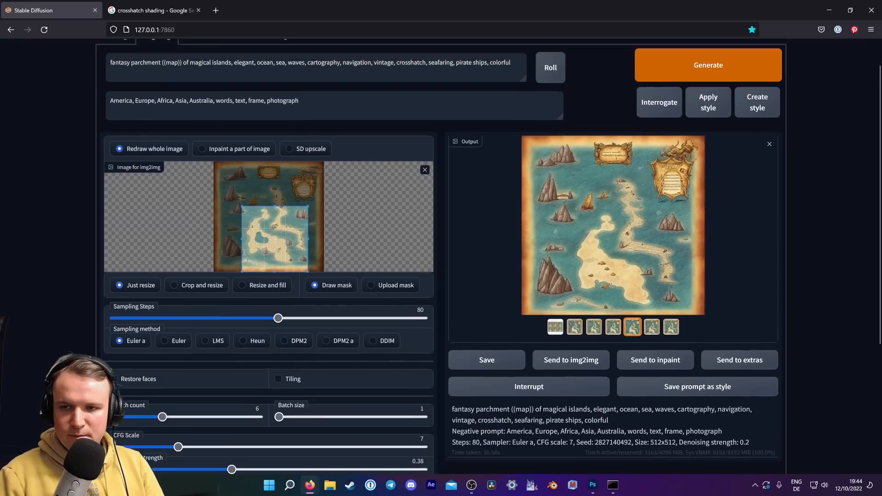
pyautogui.click(699, 103)
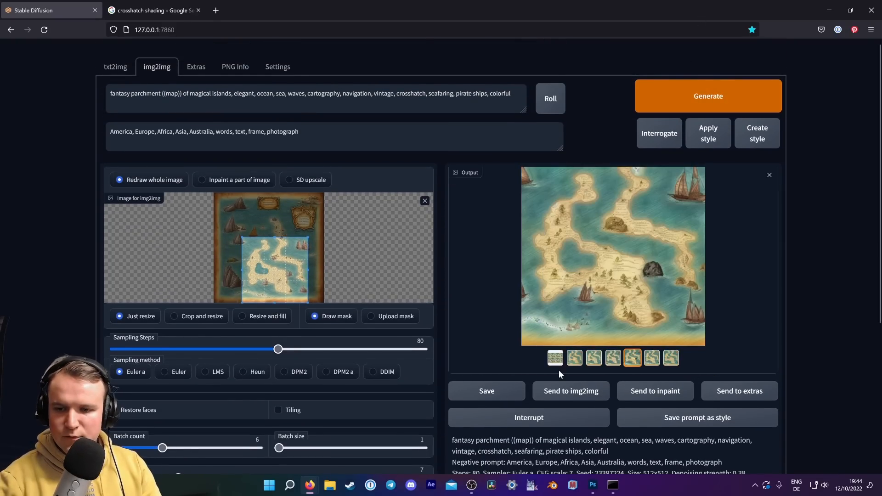
# Compare the generated variations of the cropped island area for usable island and lake detail.
pyautogui.click(593, 358)
pyautogui.click(613, 357)
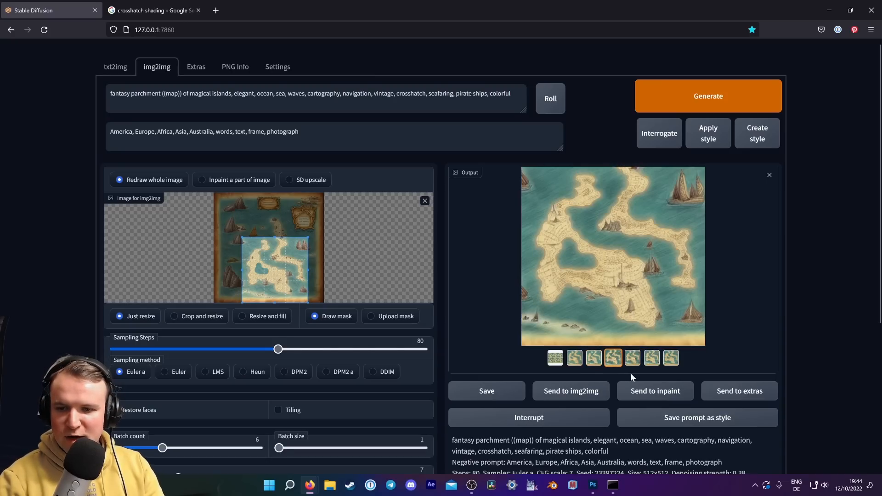
pyautogui.click(632, 358)
pyautogui.click(651, 358)
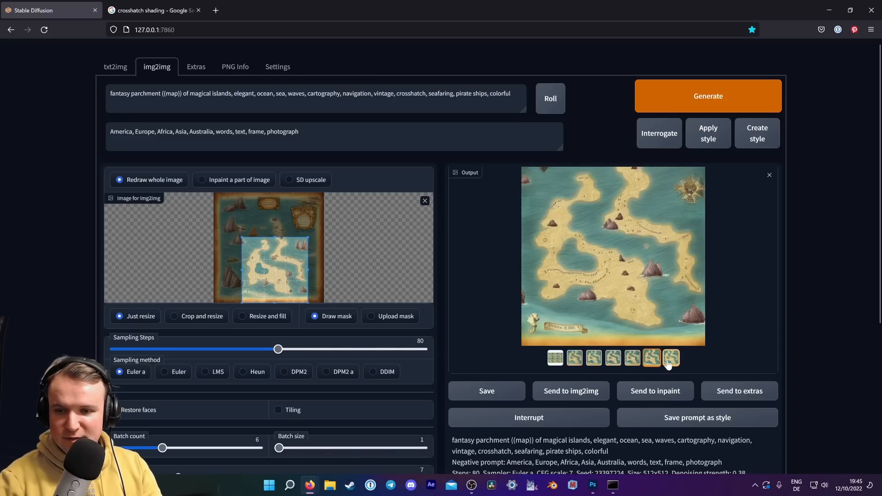
pyautogui.click(670, 360)
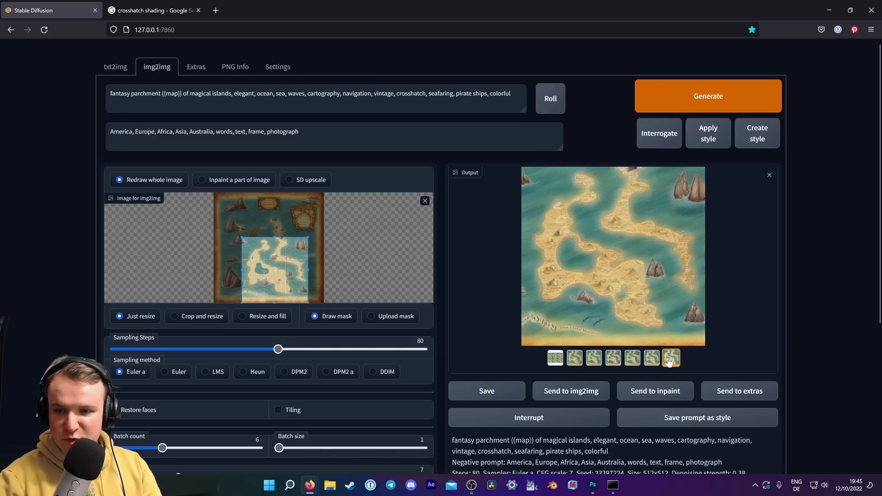
pyautogui.click(615, 360)
pyautogui.click(632, 358)
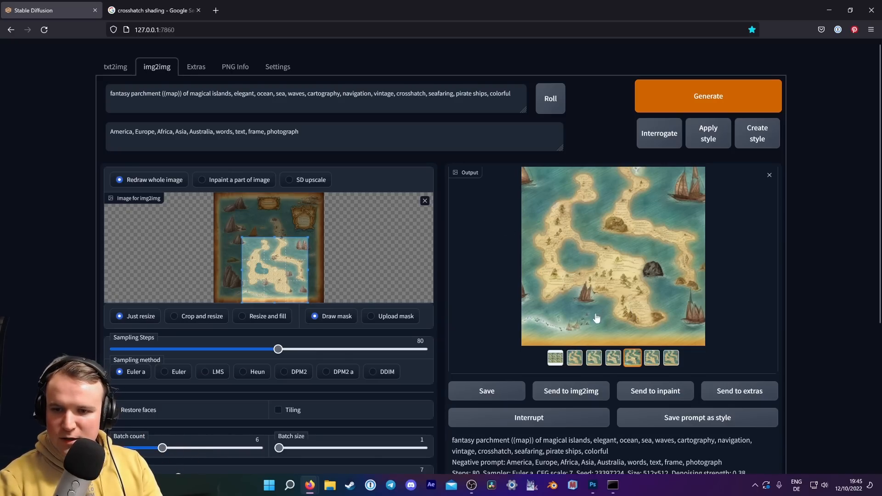
pyautogui.click(653, 359)
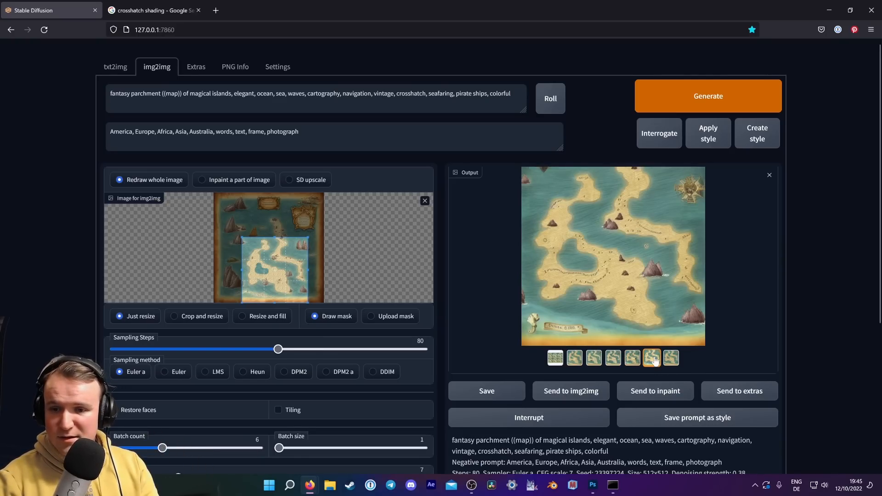
# Choose the fourth map variant from the generated results, copy its image, and paste it into the Photoshop map document.
pyautogui.click(672, 360)
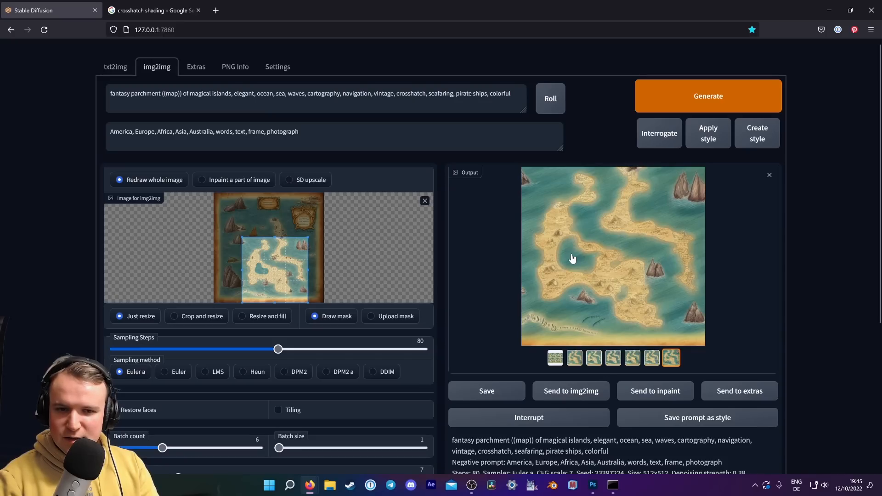
pyautogui.click(614, 361)
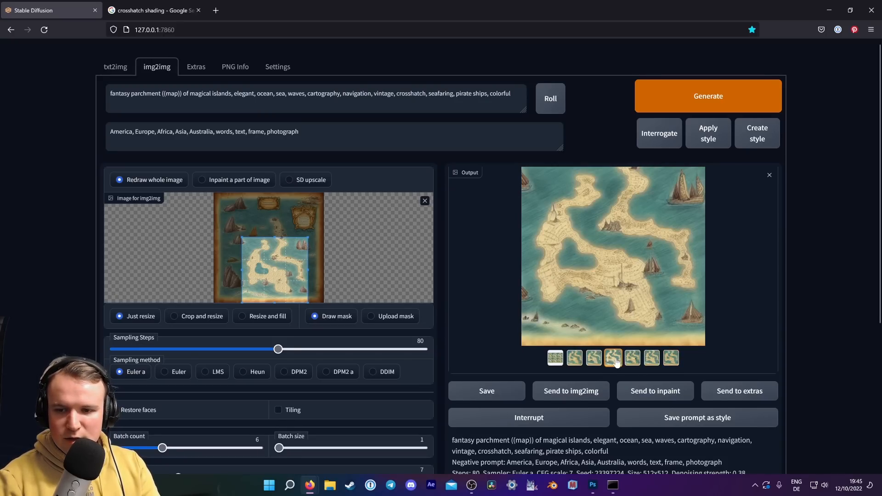
pyautogui.click(670, 360)
pyautogui.click(650, 360)
pyautogui.click(632, 362)
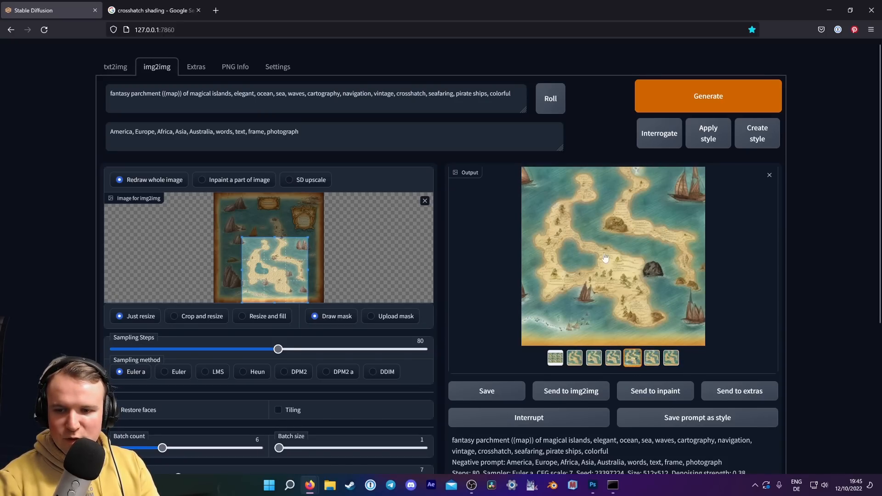
pyautogui.rightClick(607, 257)
pyautogui.click(631, 290)
pyautogui.click(592, 485)
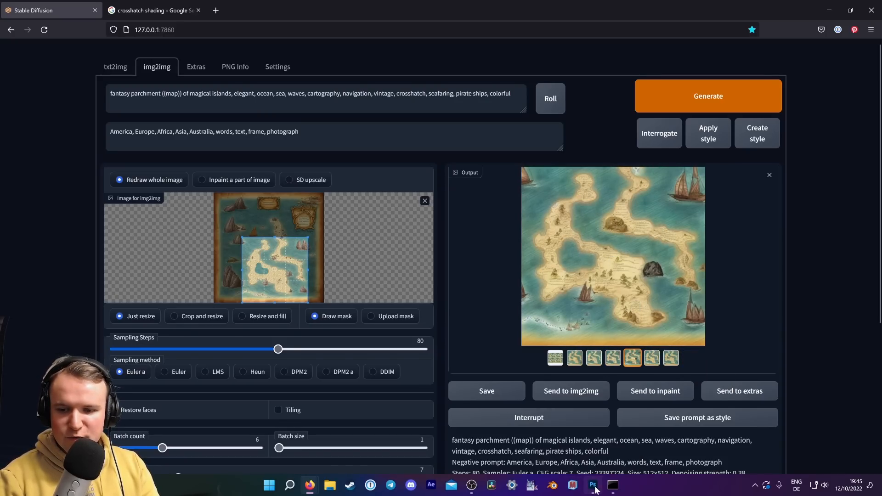
pyautogui.hotkey('ctrl', 'v')
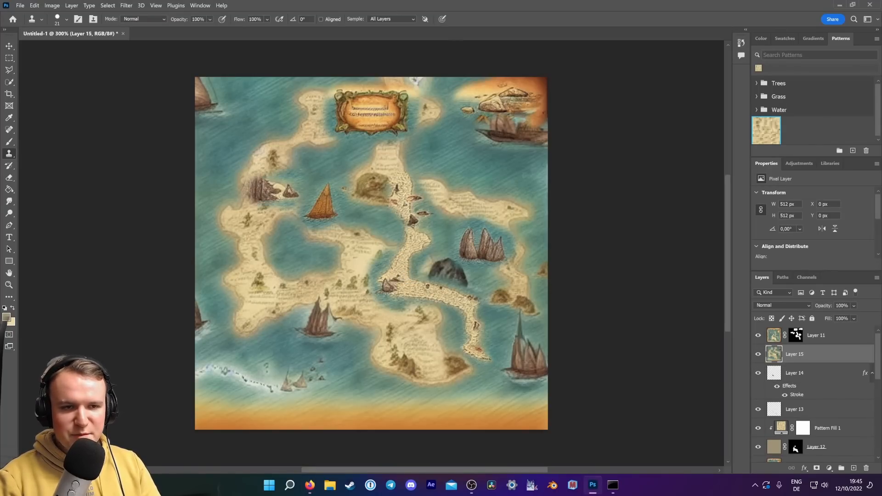
# Move the pasted map layer above Layer 11 and reduce its opacity to 58%.
pyautogui.click(9, 46)
pyautogui.moveTo(786, 347); pyautogui.dragTo(786, 332)
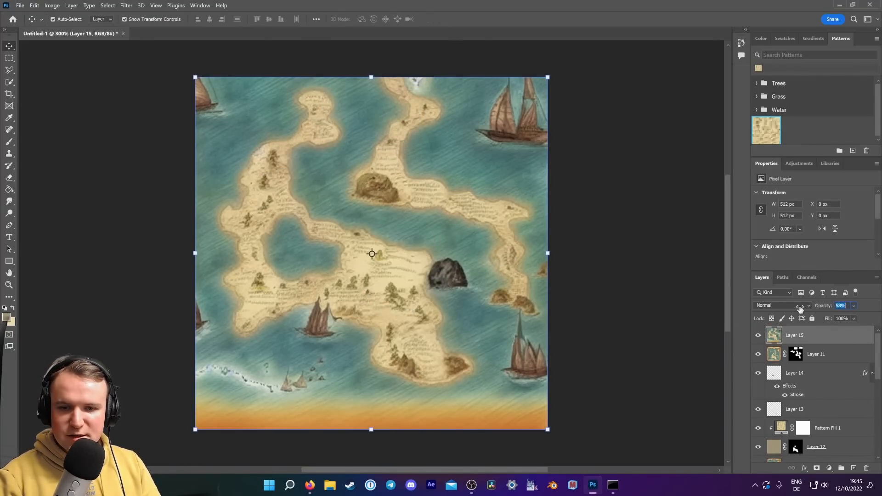
pyautogui.press('Return')
# Scale the pasted map proportionally to about 59% and align its island with the one in the lower part of the map.
pyautogui.moveTo(547, 77); pyautogui.dragTo(473, 151)
pyautogui.moveTo(386, 311); pyautogui.dragTo(403, 384)
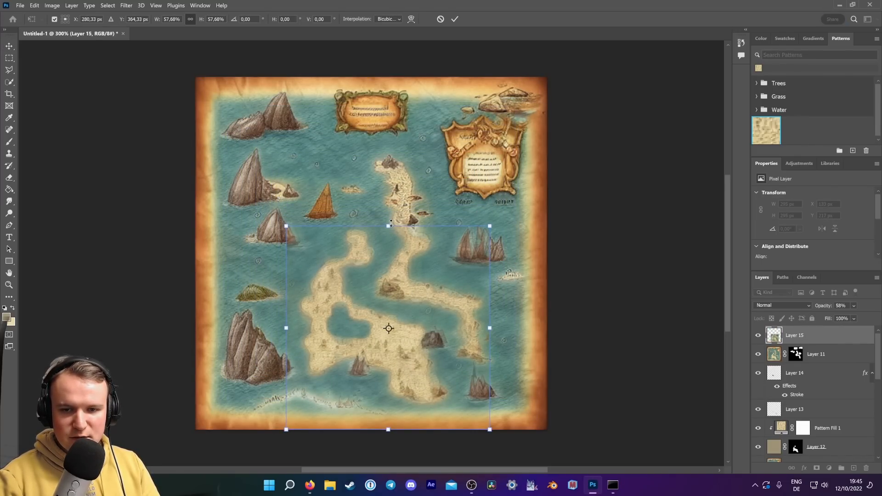
pyautogui.moveTo(391, 223); pyautogui.dragTo(391, 221)
pyautogui.moveTo(399, 291); pyautogui.dragTo(402, 294)
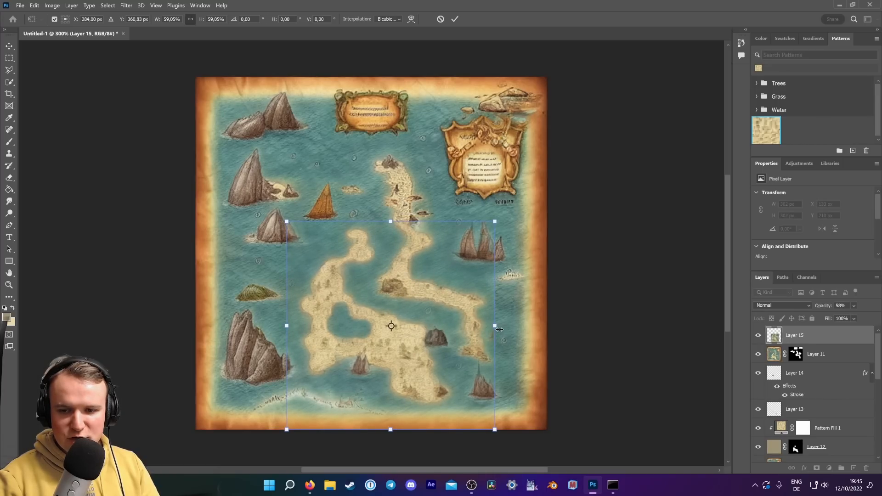
pyautogui.moveTo(499, 329); pyautogui.dragTo(500, 331)
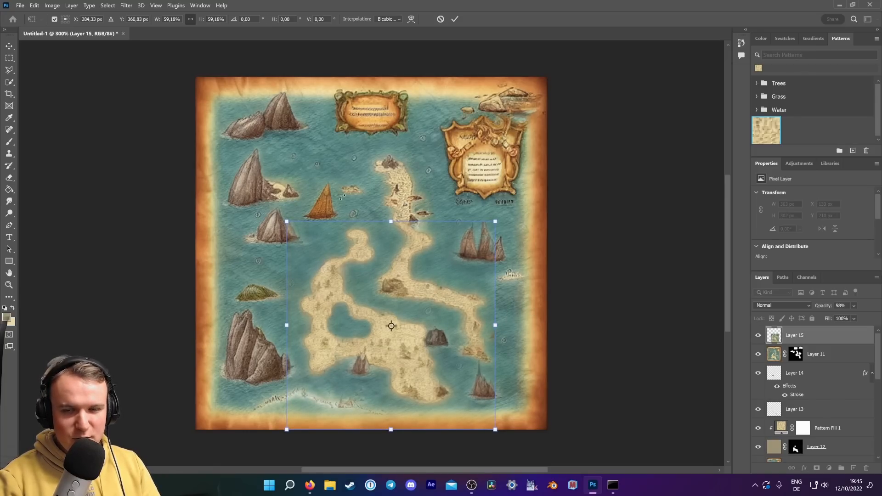
pyautogui.moveTo(310, 485)
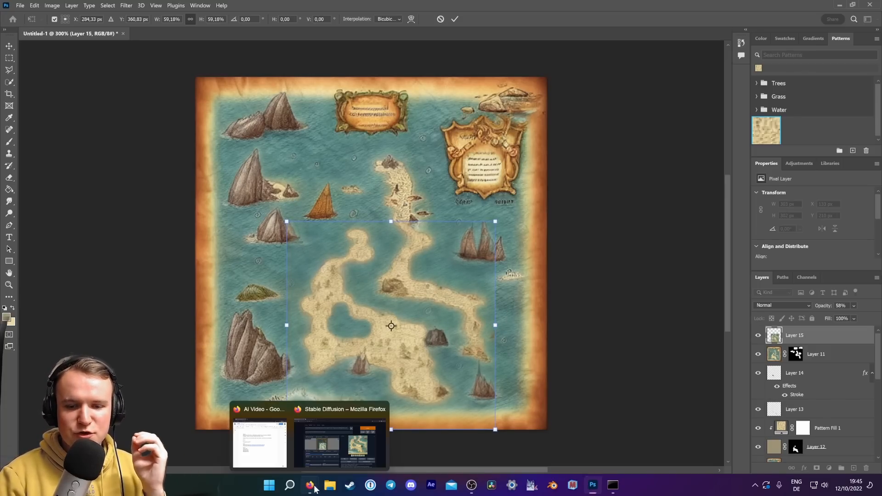
pyautogui.click(337, 439)
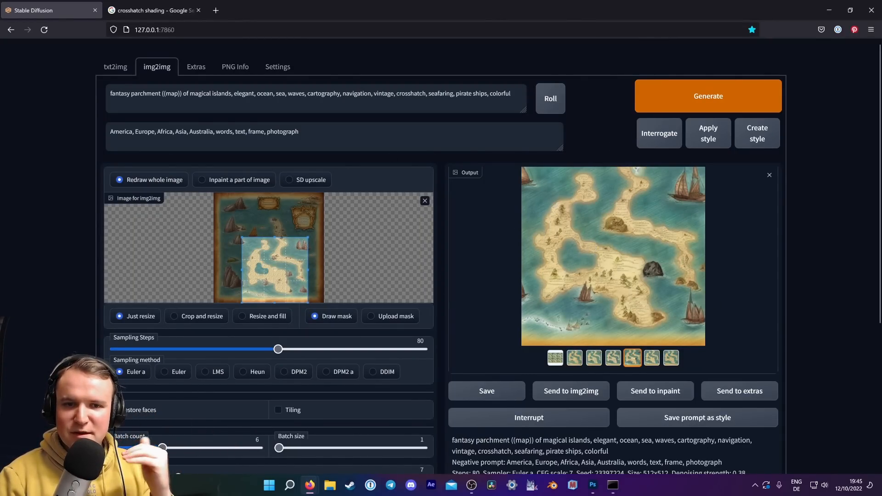
pyautogui.scroll(-4, 36, 304)
pyautogui.scroll(4, 40, 303)
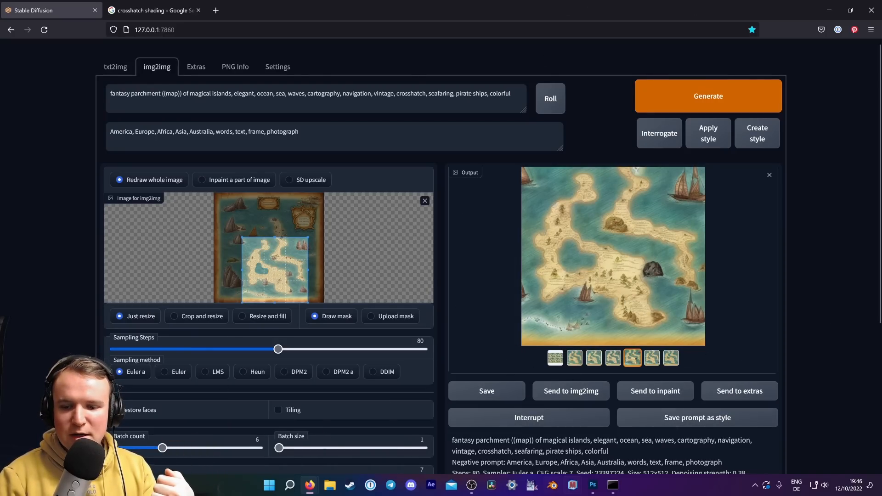
pyautogui.hotkey('alt', 'Tab')
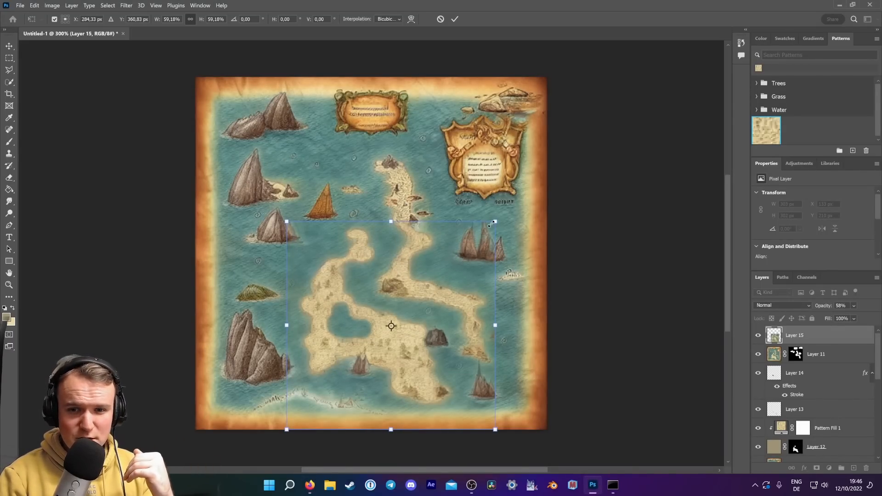
# Apply the transform, then set the pasted layer to 100% opacity with a layer mask added.
pyautogui.press('Return')
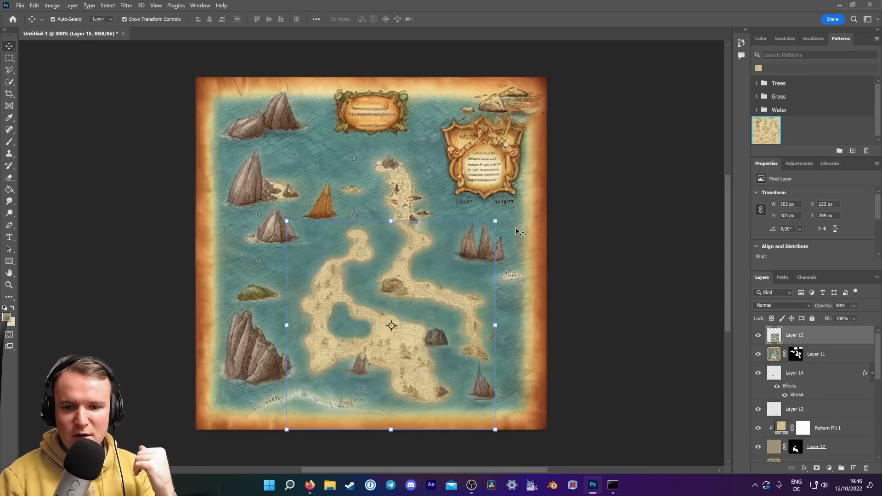
pyautogui.moveTo(822, 305); pyautogui.dragTo(879, 307)
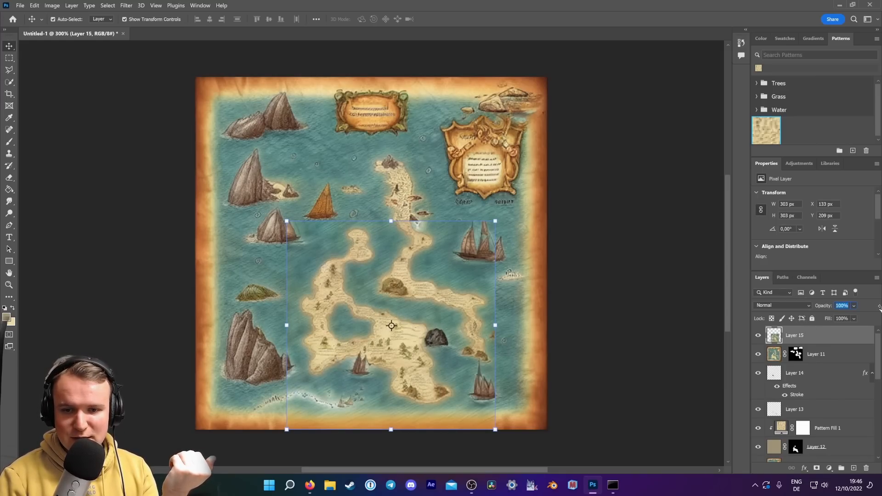
pyautogui.click(817, 468)
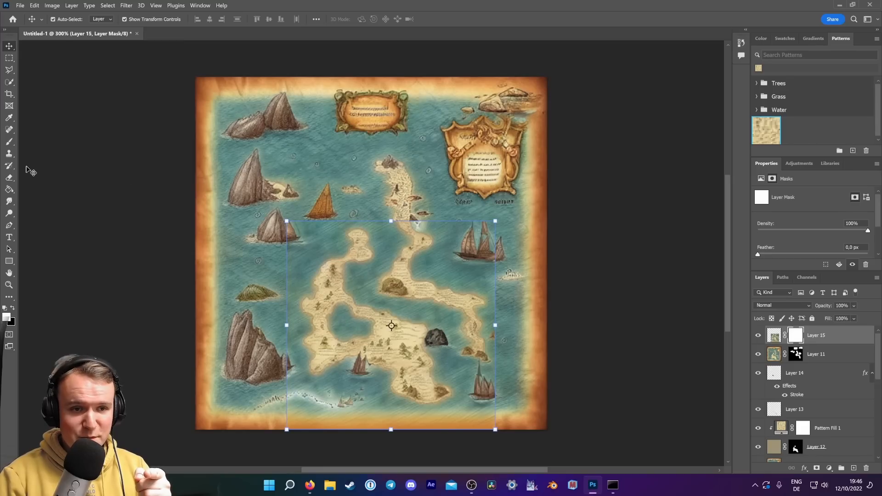
# Paint black on the layer mask with a soft 136 px brush over the pasted map's outer edges, bottom lettering and eastern land strip.
pyautogui.click(13, 144)
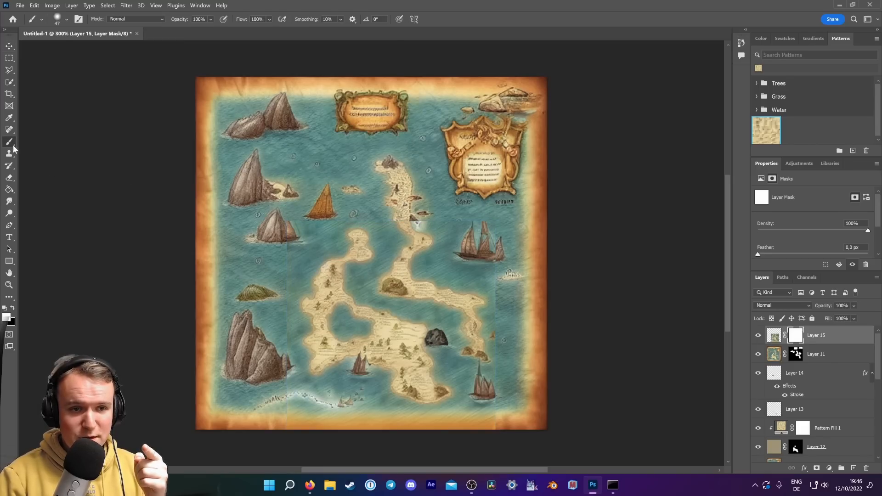
pyautogui.click(67, 20)
pyautogui.moveTo(84, 48); pyautogui.dragTo(86, 47)
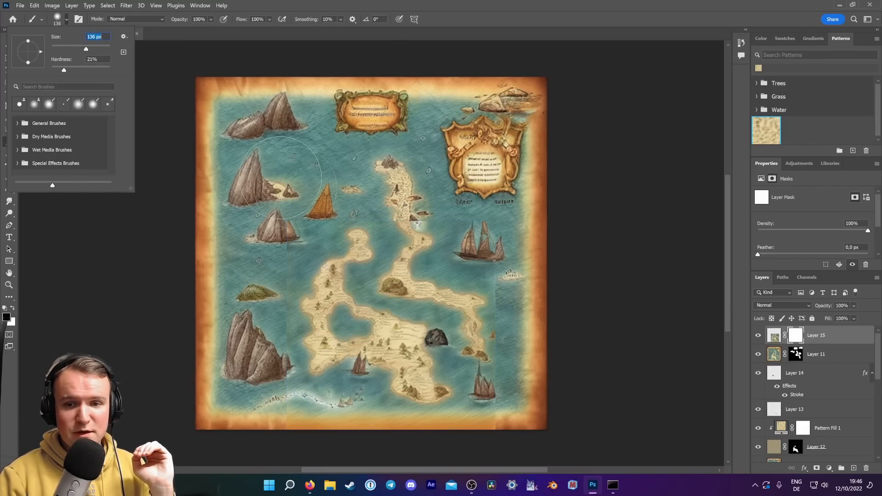
pyautogui.moveTo(496, 248)
pyautogui.mouseDown()
pyautogui.moveTo(428, 205)
pyautogui.moveTo(473, 254)
pyautogui.moveTo(535, 293)
pyautogui.moveTo(543, 331)
pyautogui.moveTo(525, 401)
pyautogui.moveTo(509, 375)
pyautogui.moveTo(490, 403)
pyautogui.mouseUp()
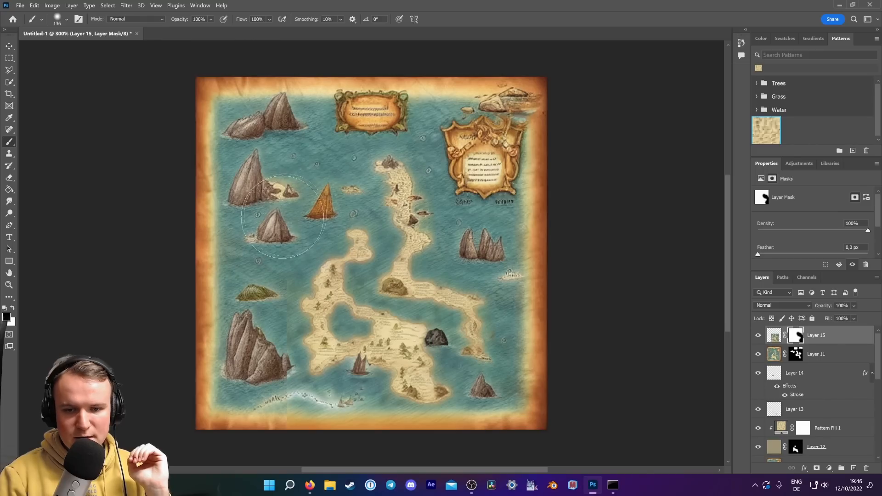
pyautogui.moveTo(245, 418)
pyautogui.mouseDown()
pyautogui.moveTo(256, 443)
pyautogui.moveTo(315, 452)
pyautogui.moveTo(352, 432)
pyautogui.moveTo(307, 421)
pyautogui.moveTo(325, 418)
pyautogui.mouseUp()
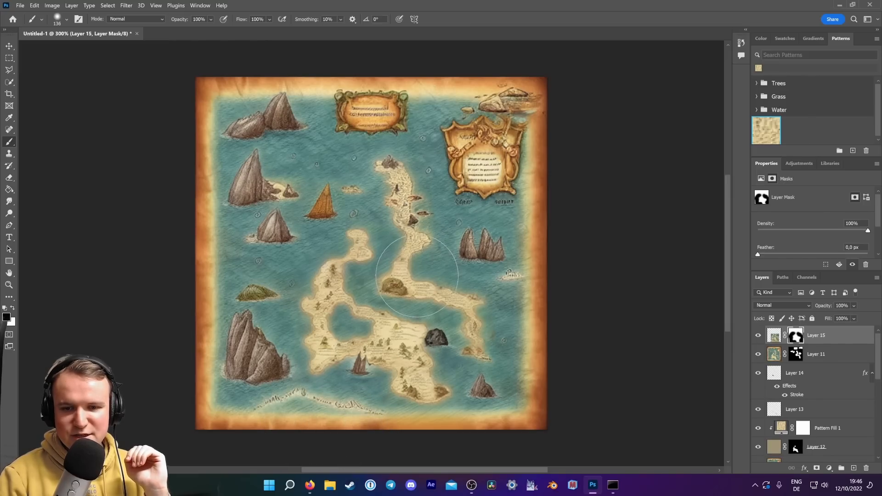
pyautogui.moveTo(416, 249)
pyautogui.mouseDown()
pyautogui.moveTo(398, 268)
pyautogui.moveTo(474, 278)
pyautogui.moveTo(504, 328)
pyautogui.moveTo(490, 339)
pyautogui.mouseUp()
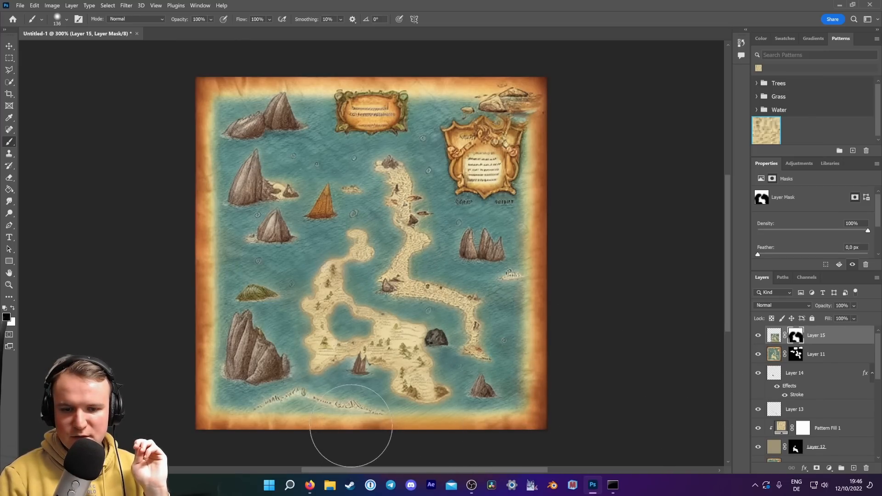
pyautogui.click(774, 336)
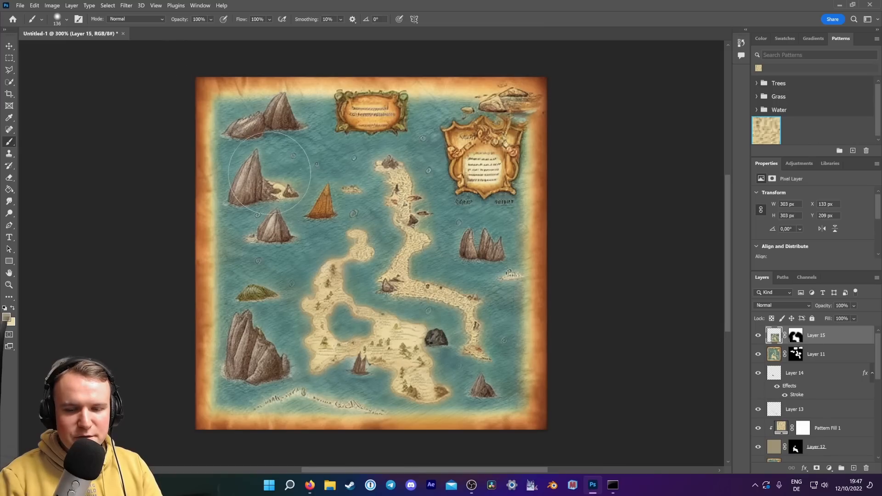
pyautogui.click(53, 6)
pyautogui.moveTo(65, 26)
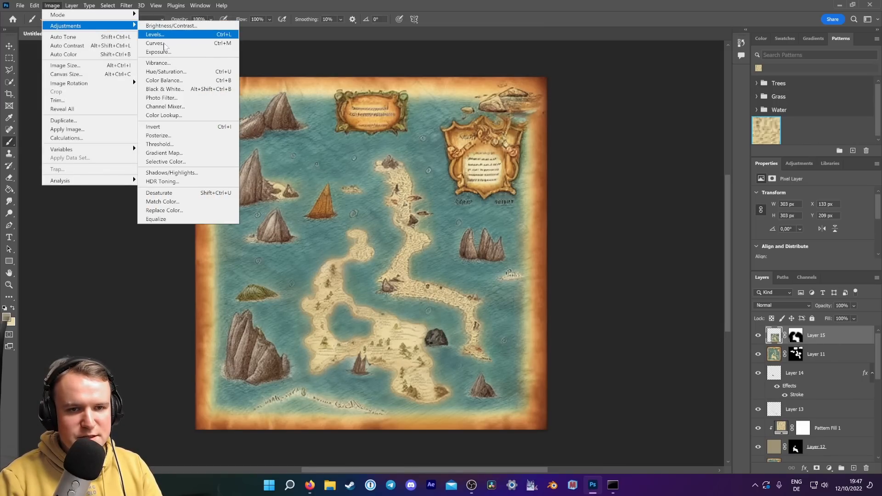
pyautogui.click(163, 46)
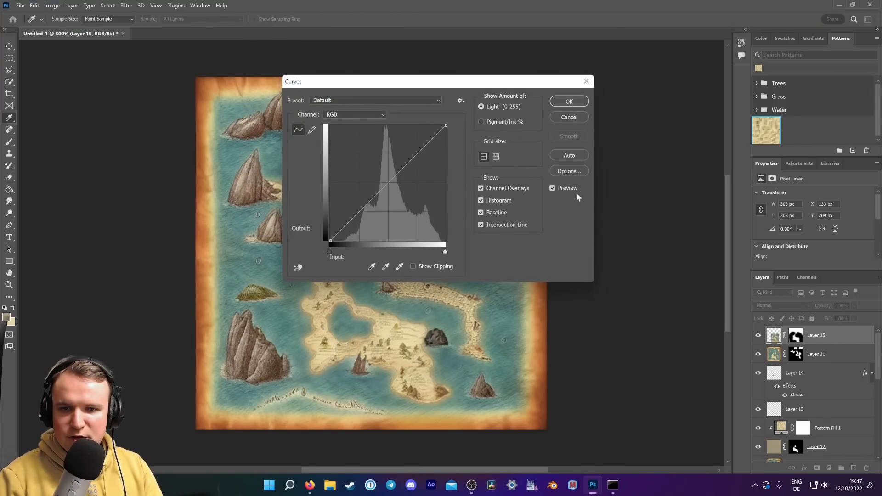
pyautogui.click(864, 135)
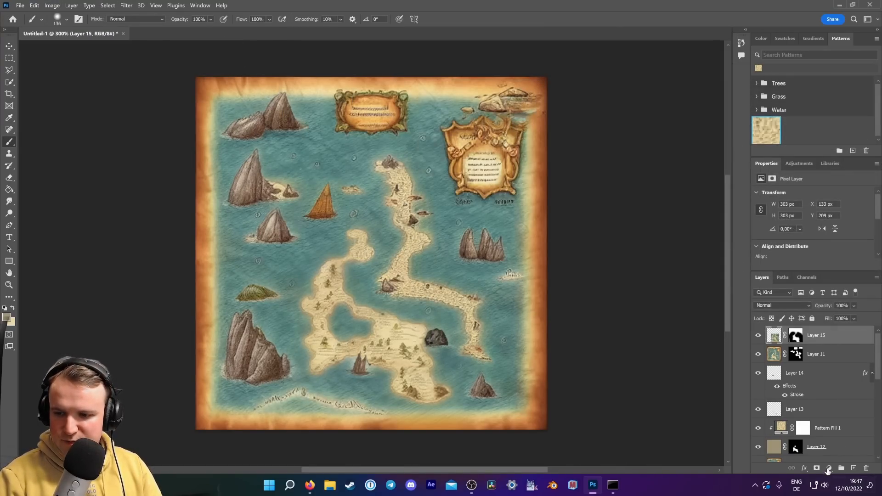
# Add a Curves adjustment layer above the masked map layer and set it to edit the Red channel.
pyautogui.click(828, 468)
pyautogui.click(843, 352)
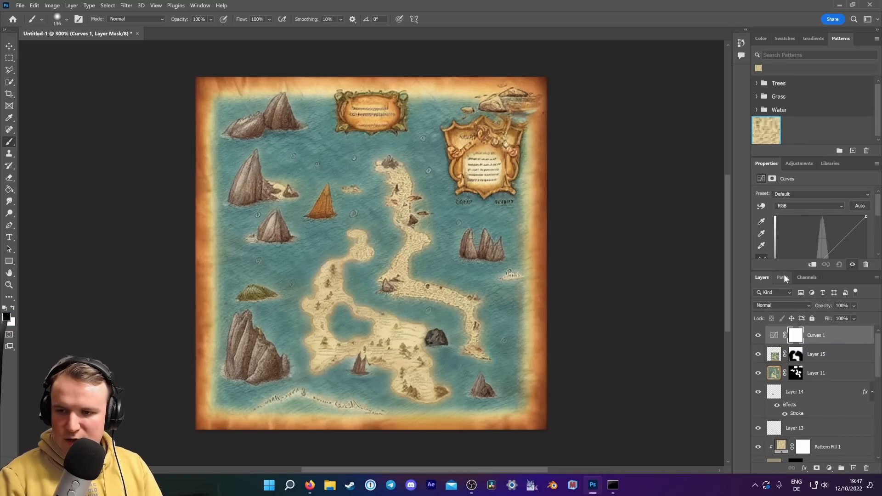
pyautogui.click(792, 206)
pyautogui.click(786, 218)
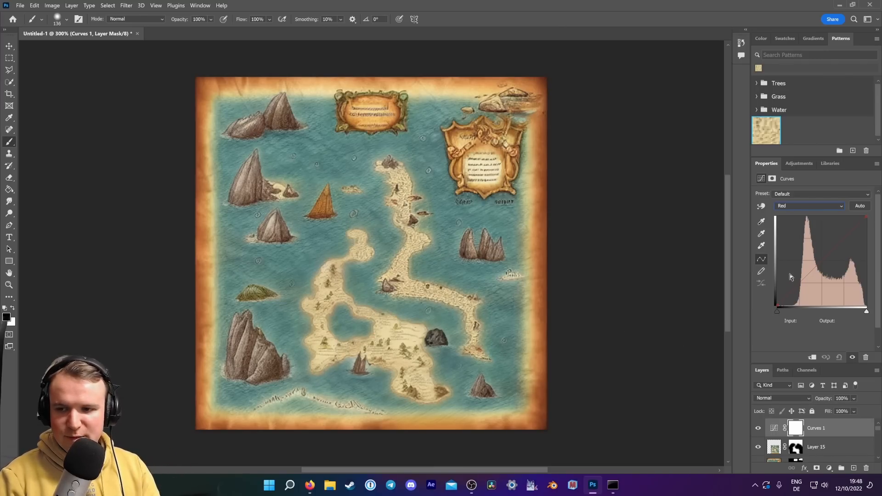
# Display only the image's red channel and adjust a shadow point on the red curve to about input 72, output 61.
pyautogui.click(807, 370)
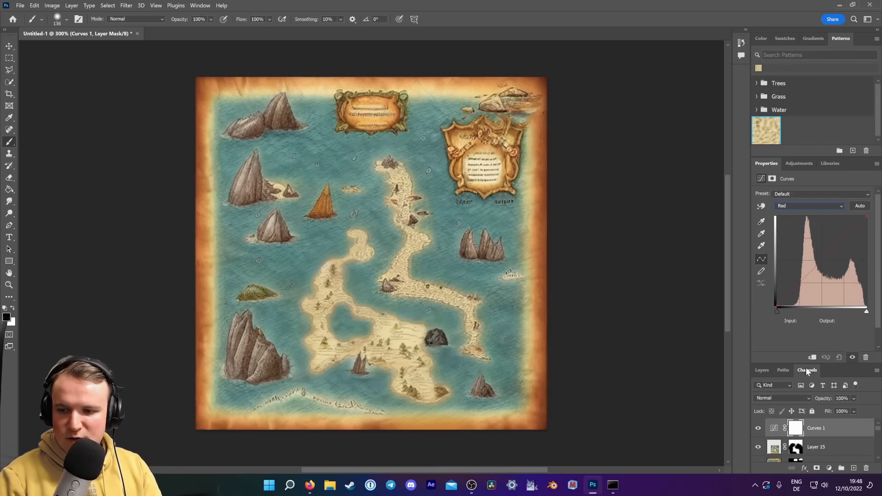
pyautogui.click(756, 438)
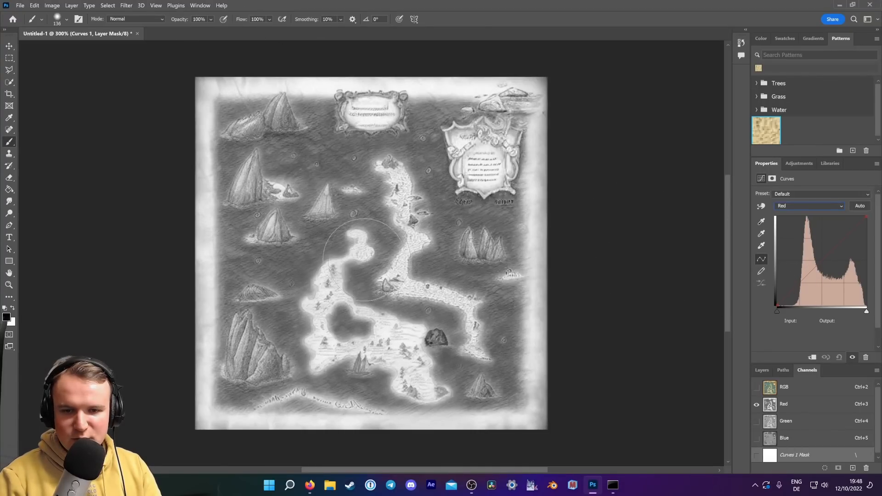
pyautogui.moveTo(803, 286); pyautogui.dragTo(801, 286)
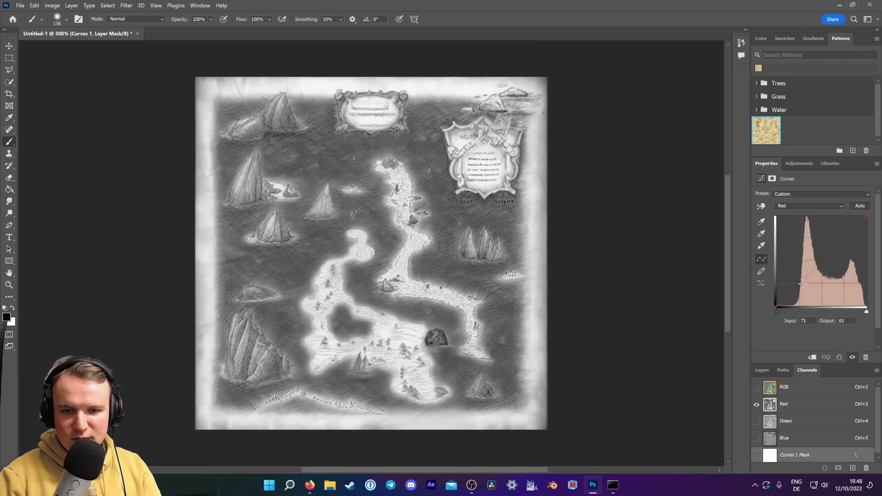
# Clip the Curves adjustment to Layer 15 and move its red curve's shadow point to about input 61, output 60.
pyautogui.click(761, 370)
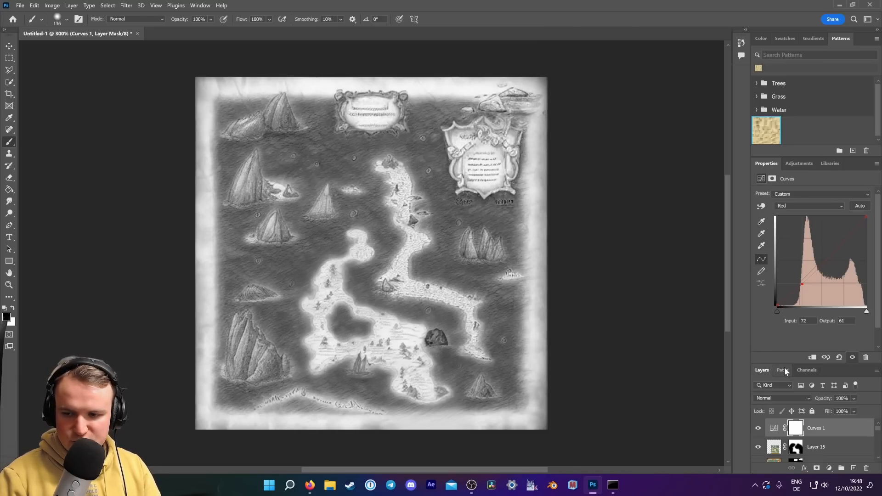
pyautogui.keyDown('alt'); pyautogui.click(792, 436); pyautogui.keyUp('alt')
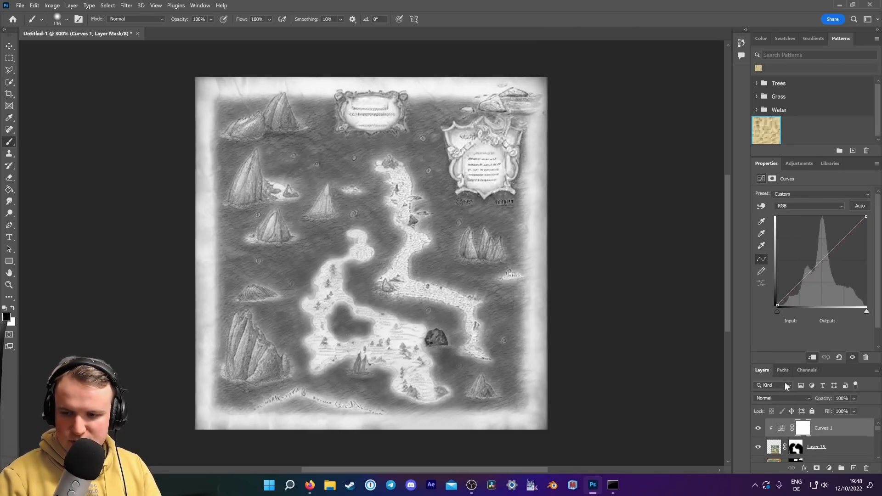
pyautogui.click(782, 371)
pyautogui.click(805, 371)
pyautogui.click(786, 206)
pyautogui.click(789, 216)
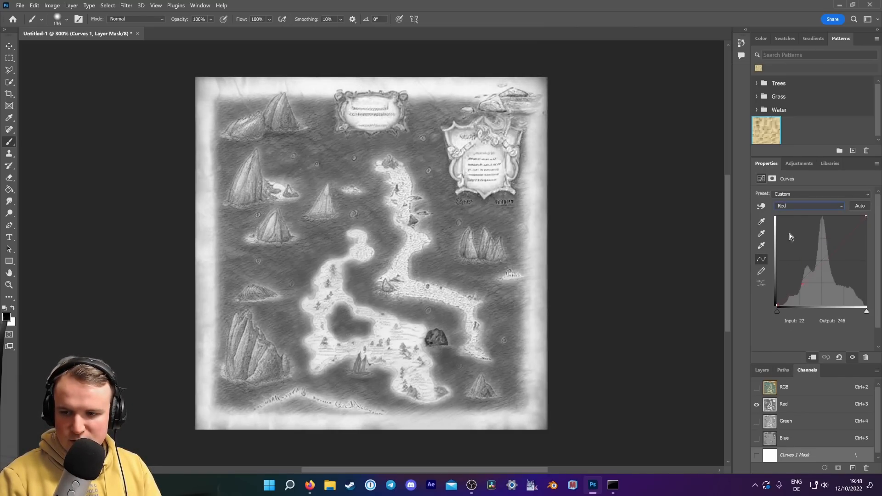
pyautogui.moveTo(803, 284); pyautogui.dragTo(799, 283)
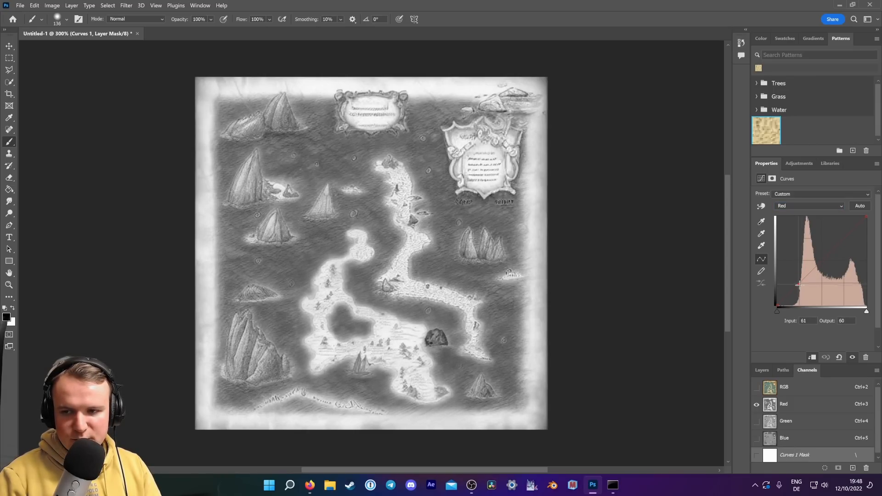
# Display only the green channel and set the green curve's shadow point to about input 66, output 57 and its low point to 15, 7.
pyautogui.click(803, 206)
pyautogui.click(800, 225)
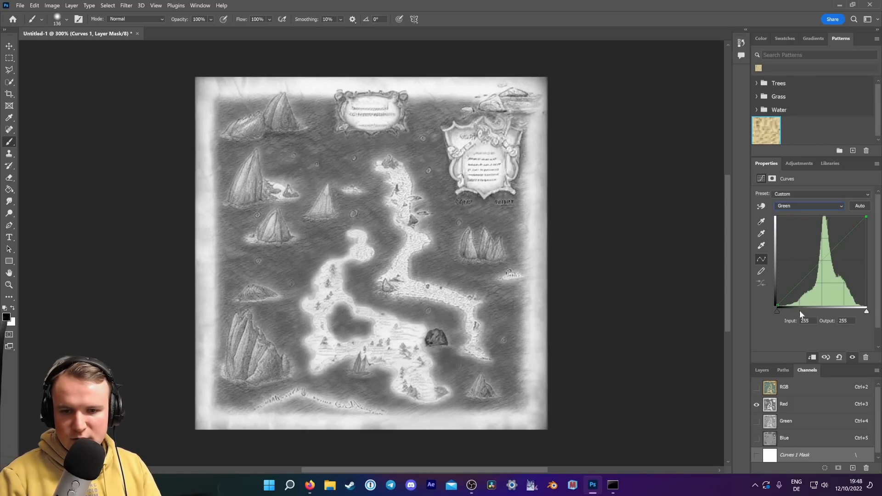
pyautogui.click(756, 420)
pyautogui.click(756, 404)
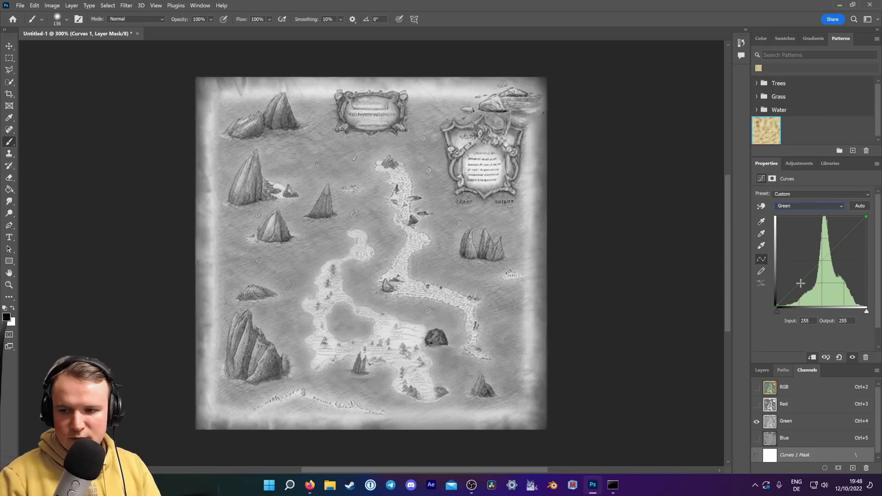
pyautogui.moveTo(800, 284); pyautogui.dragTo(800, 285)
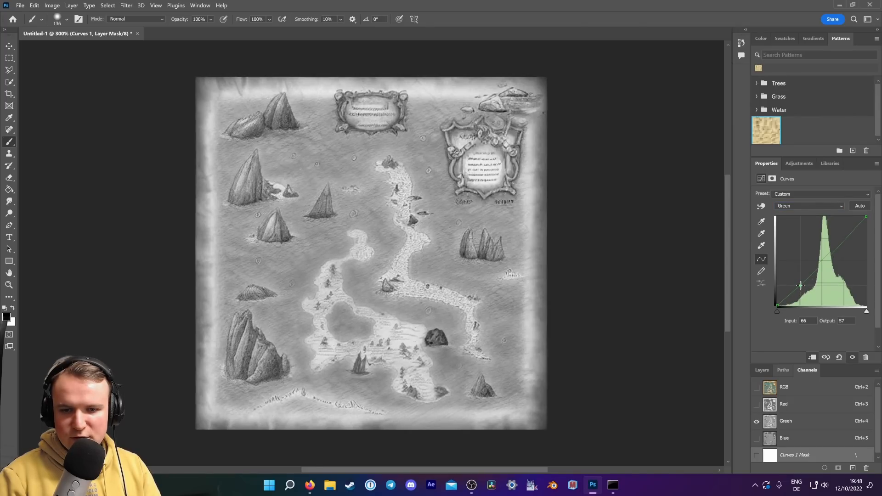
pyautogui.click(865, 218)
pyautogui.moveTo(782, 308); pyautogui.dragTo(782, 302)
# Edit the blue curve in blue-only view, with points near 59, 54 and 176, 182, and restore the full-color display.
pyautogui.click(811, 206)
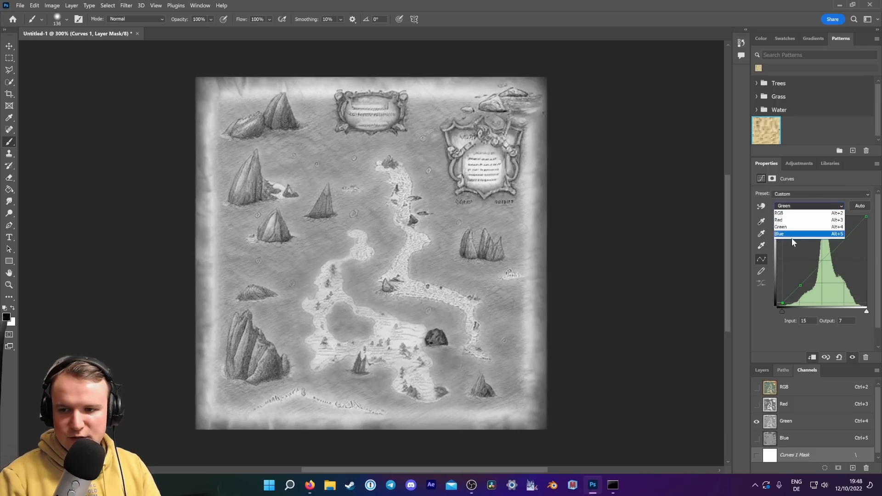
pyautogui.click(793, 241)
pyautogui.click(756, 422)
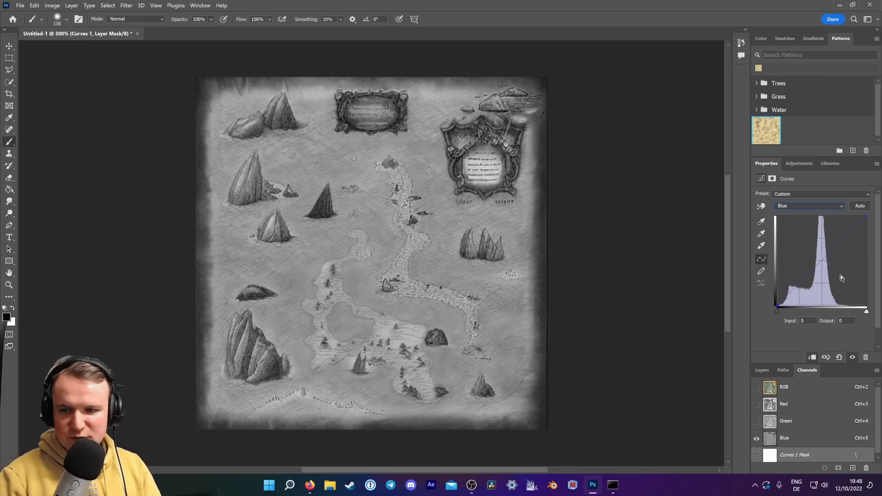
pyautogui.moveTo(797, 281); pyautogui.dragTo(798, 286)
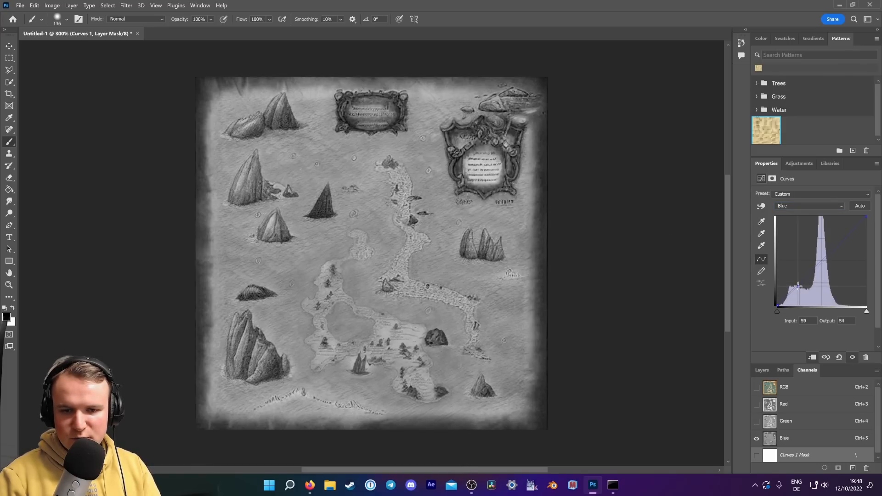
pyautogui.moveTo(841, 244); pyautogui.dragTo(838, 240)
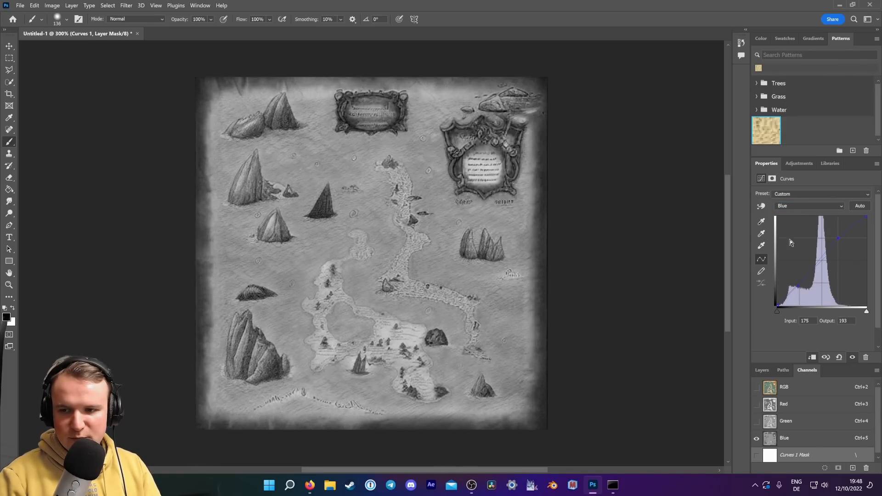
pyautogui.click(772, 394)
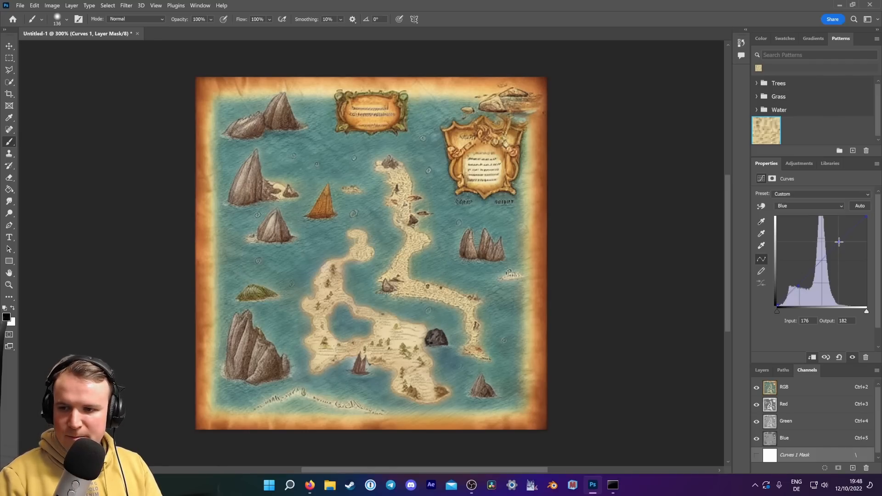
# Touch up Layer 15's mask with a soft 53 px brush in the water south of the sandy island.
pyautogui.click(761, 370)
pyautogui.click(795, 446)
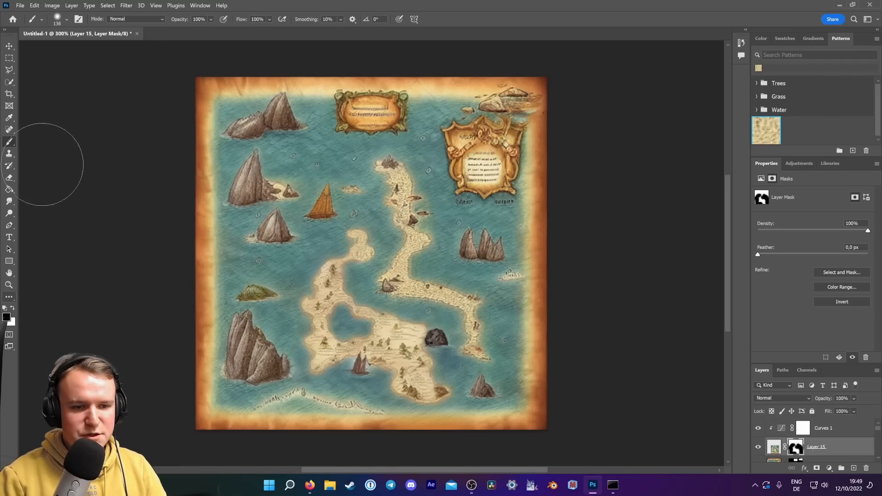
pyautogui.click(67, 19)
pyautogui.moveTo(79, 48); pyautogui.dragTo(66, 49)
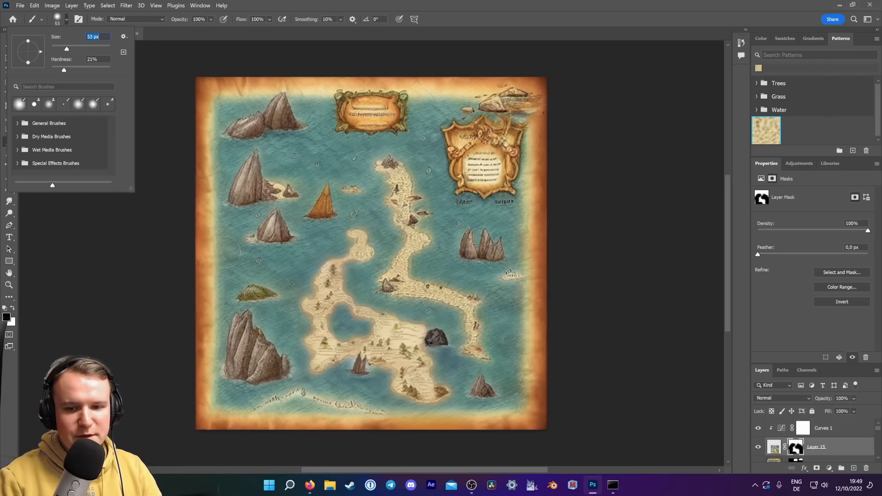
pyautogui.click(332, 391)
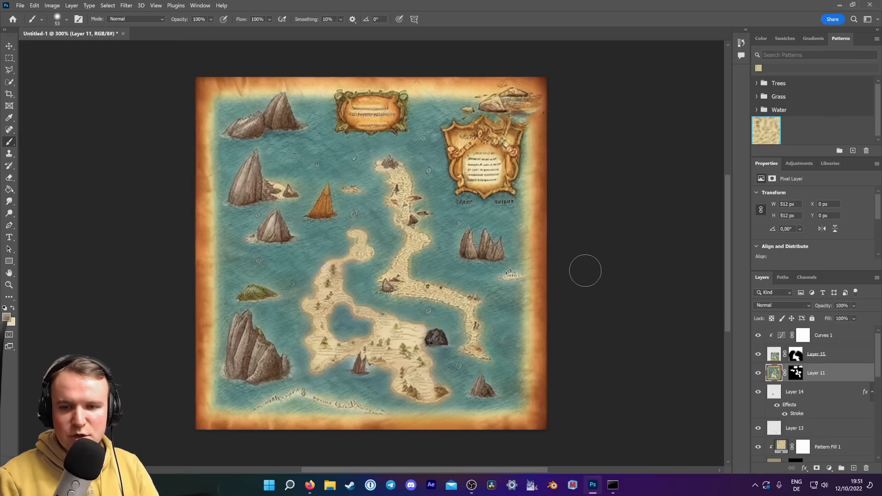
# Merge all layers from Curves 1 down to Layer 1 into one layer, leaving out the Background.
pyautogui.click(836, 337)
pyautogui.scroll(-5, 834, 349)
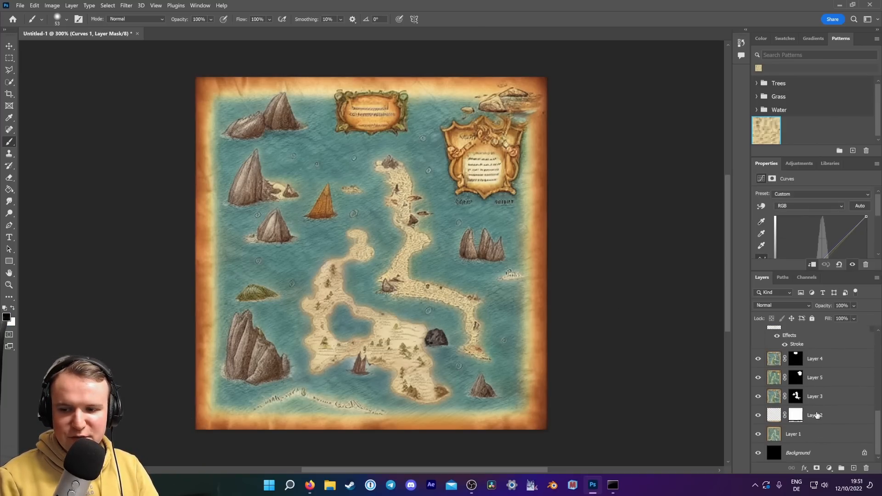
pyautogui.keyDown('shift'); pyautogui.click(817, 439); pyautogui.keyUp('shift')
pyautogui.rightClick(835, 405)
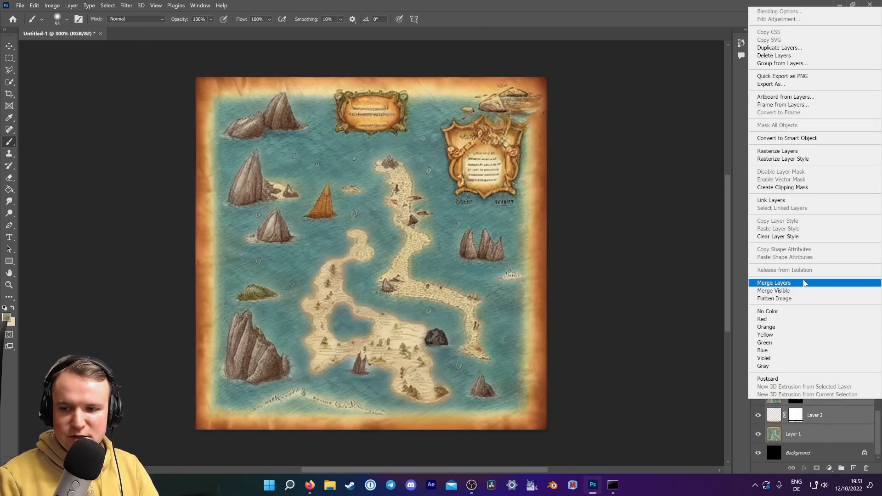
pyautogui.click(805, 283)
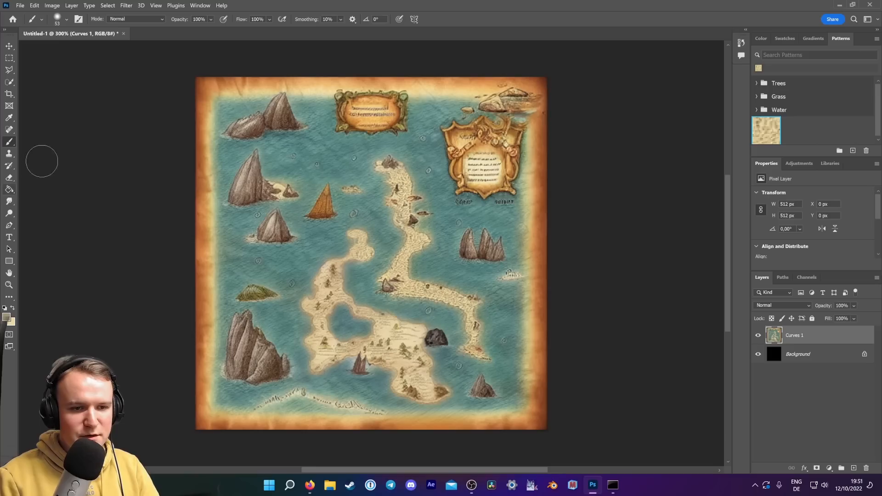
# Set up the Clone Stamp tool with a 26 px brush, 25% hardness and aligned sampling.
pyautogui.click(9, 153)
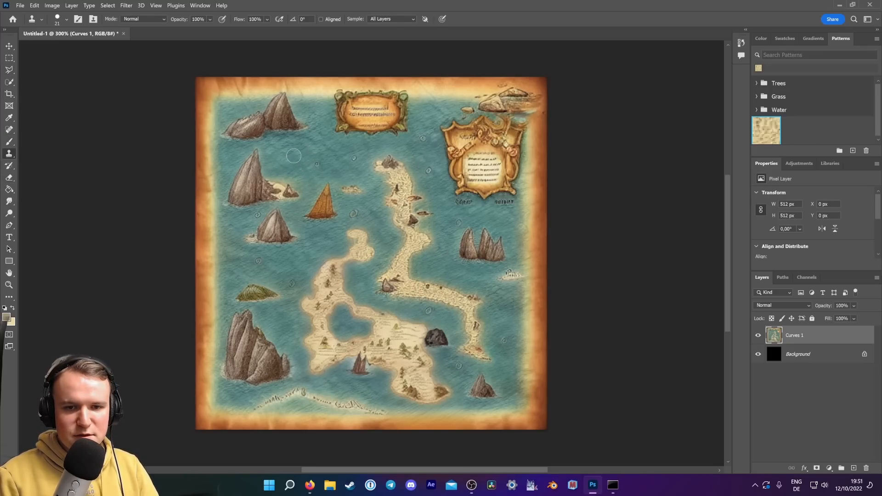
pyautogui.click(67, 19)
pyautogui.moveTo(70, 71); pyautogui.dragTo(65, 49)
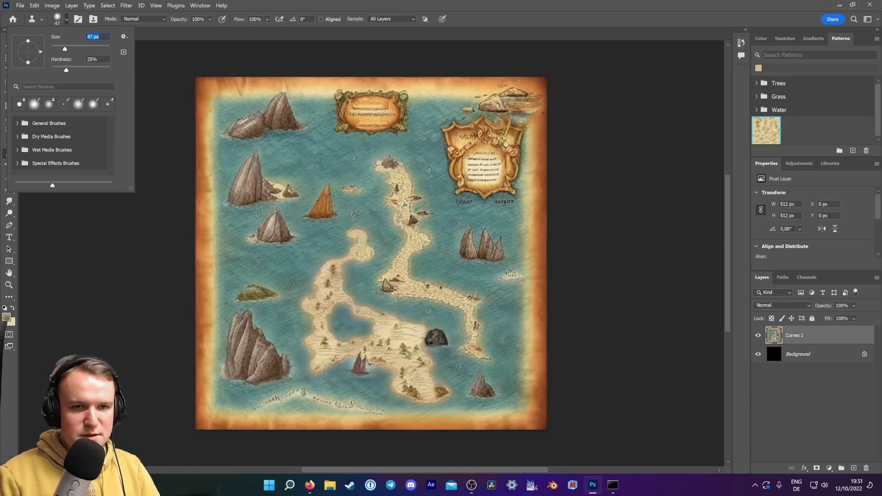
pyautogui.moveTo(65, 48); pyautogui.dragTo(58, 49)
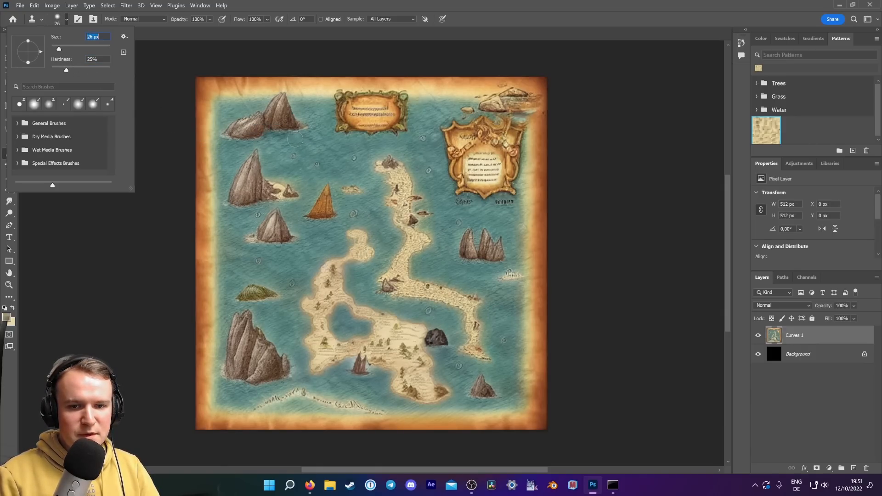
pyautogui.click(321, 20)
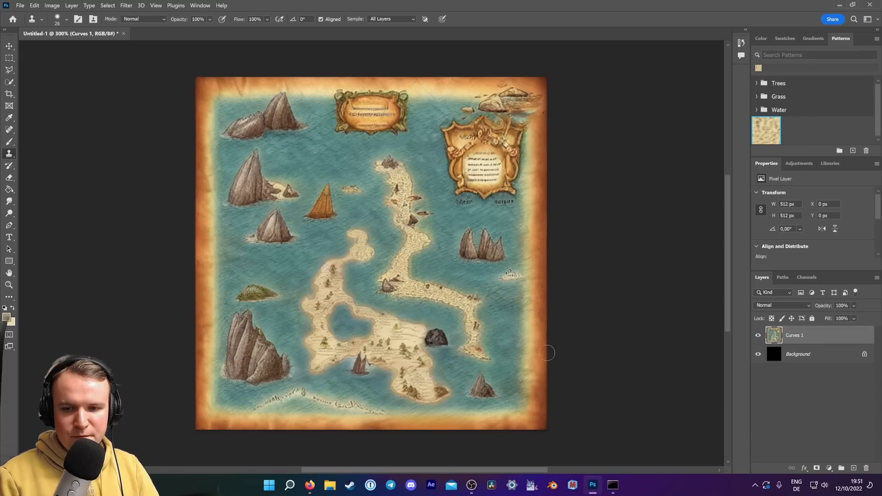
pyautogui.press('l')
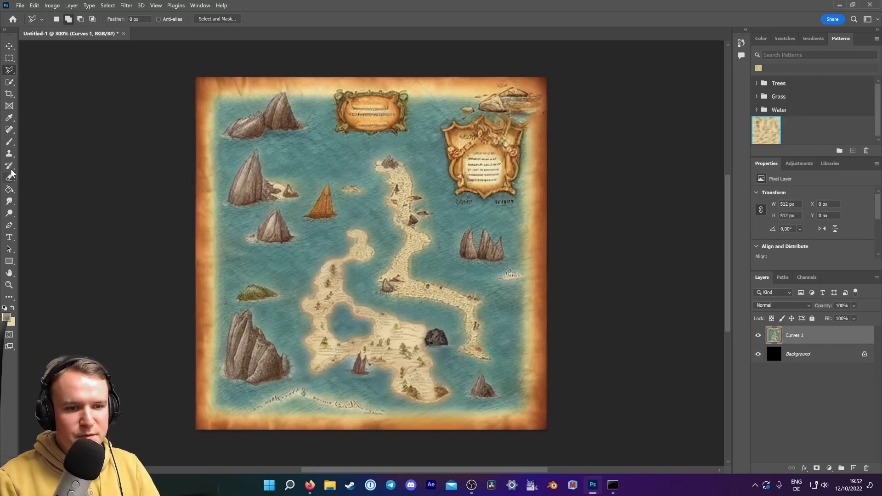
pyautogui.click(9, 154)
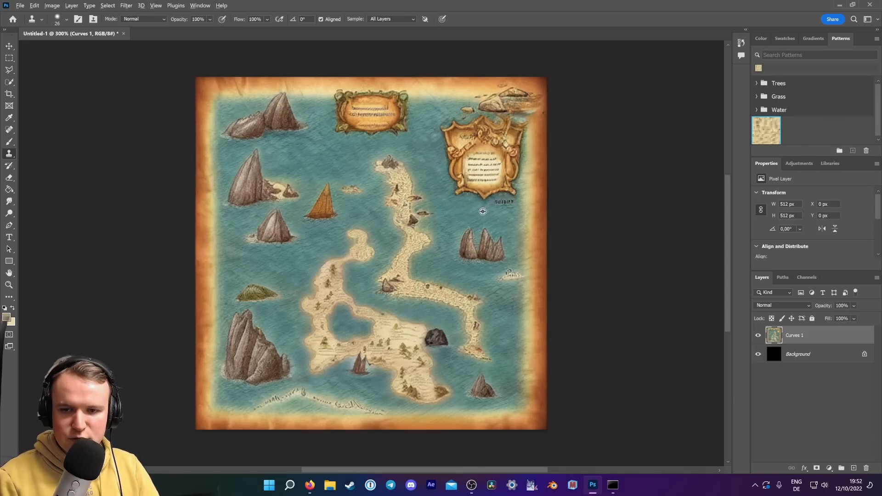
# Clone clean water over the lettering below the shield cartouche, the white mark near the east edge and the lettering along the south edge.
pyautogui.keyDown('alt'); pyautogui.click(482, 211); pyautogui.keyUp('alt')
pyautogui.moveTo(511, 204); pyautogui.dragTo(515, 205)
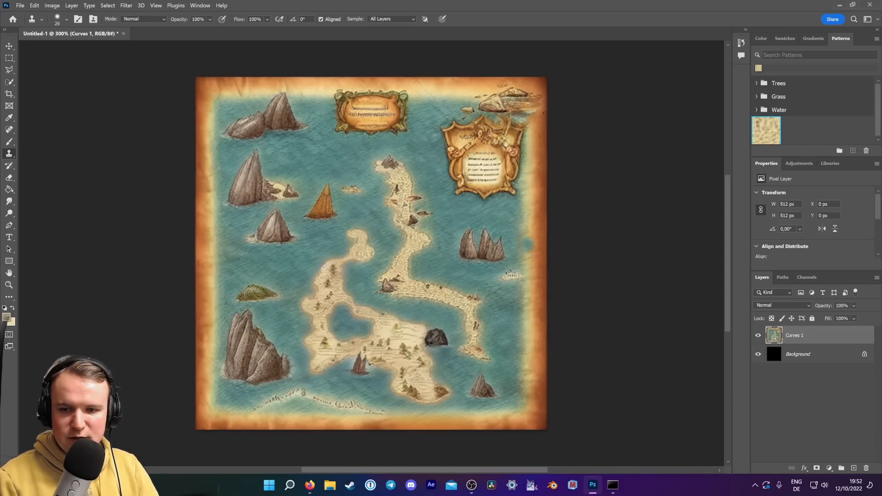
pyautogui.keyDown('alt'); pyautogui.click(504, 292); pyautogui.keyUp('alt')
pyautogui.moveTo(505, 275)
pyautogui.mouseDown()
pyautogui.moveTo(514, 281)
pyautogui.moveTo(499, 281)
pyautogui.mouseUp()
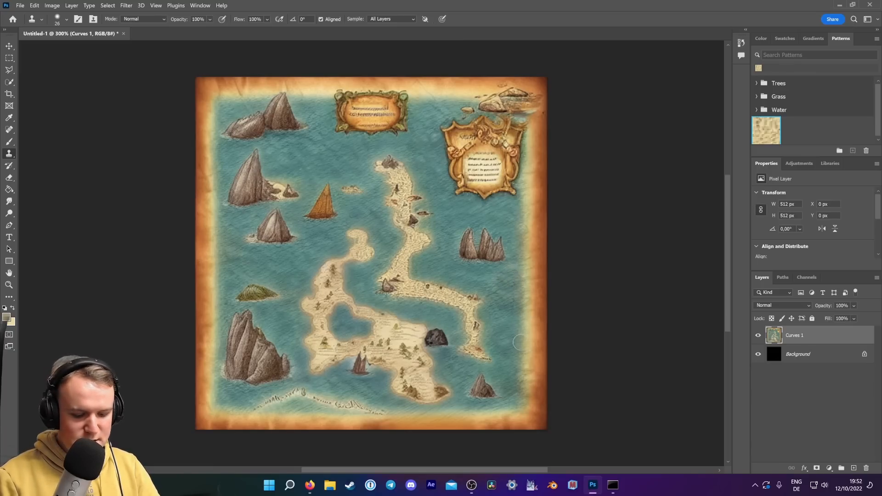
pyautogui.hotkey('ctrl', 'z')
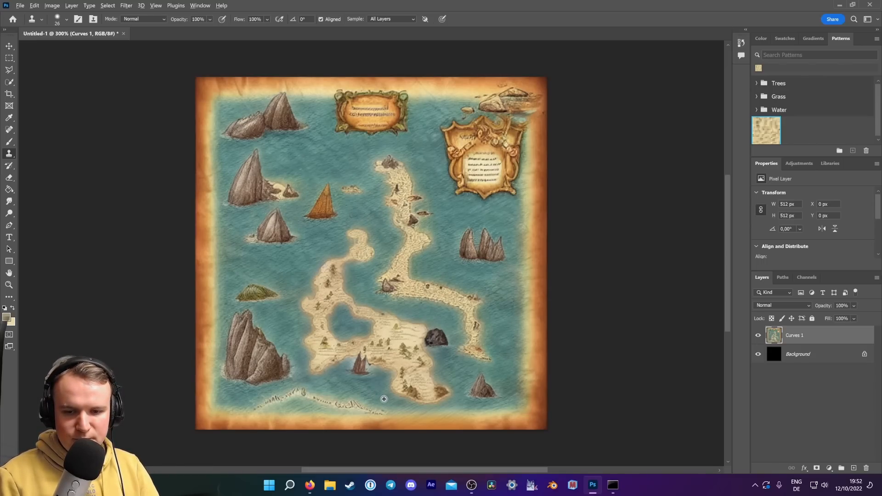
pyautogui.moveTo(382, 409)
pyautogui.mouseDown()
pyautogui.moveTo(335, 390)
pyautogui.moveTo(348, 404)
pyautogui.moveTo(304, 392)
pyautogui.moveTo(259, 406)
pyautogui.mouseUp()
pyautogui.keyDown('alt'); pyautogui.click(236, 401); pyautogui.keyUp('alt')
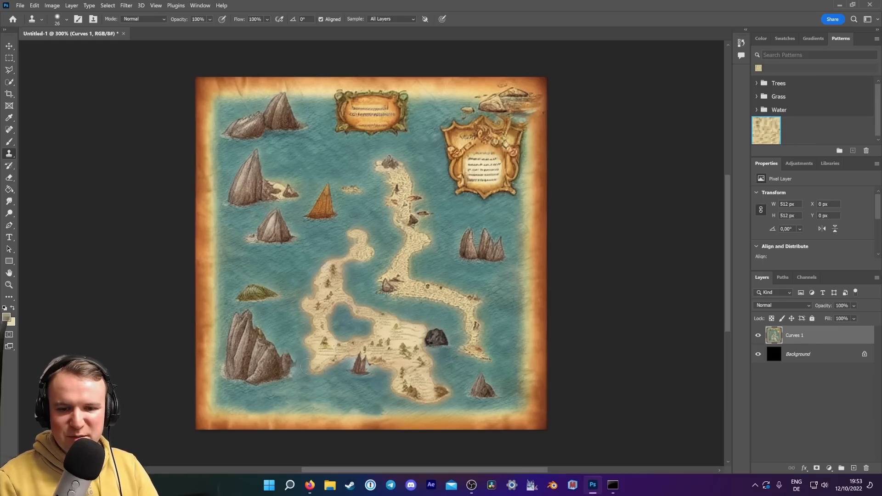
# Outline the first line of text inside the green-framed cartouche with the Polygonal Lasso.
pyautogui.hotkey('ctrl', '+')
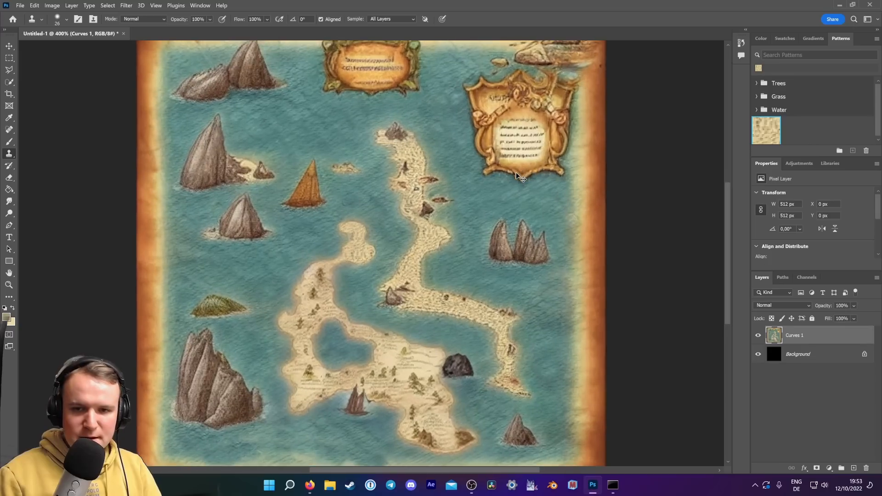
pyautogui.hotkey('ctrl', '+')
pyautogui.hotkey('ctrl', '+')
pyautogui.scroll(5, 514, 176)
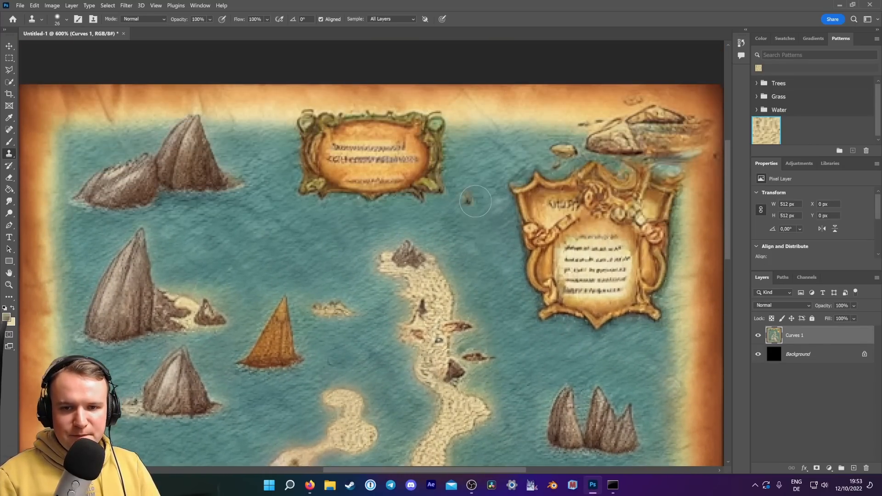
pyautogui.scroll(1, 475, 201)
pyautogui.hotkey('ctrl', '+')
pyautogui.hotkey('ctrl', '+')
pyautogui.hotkey('ctrl', '+')
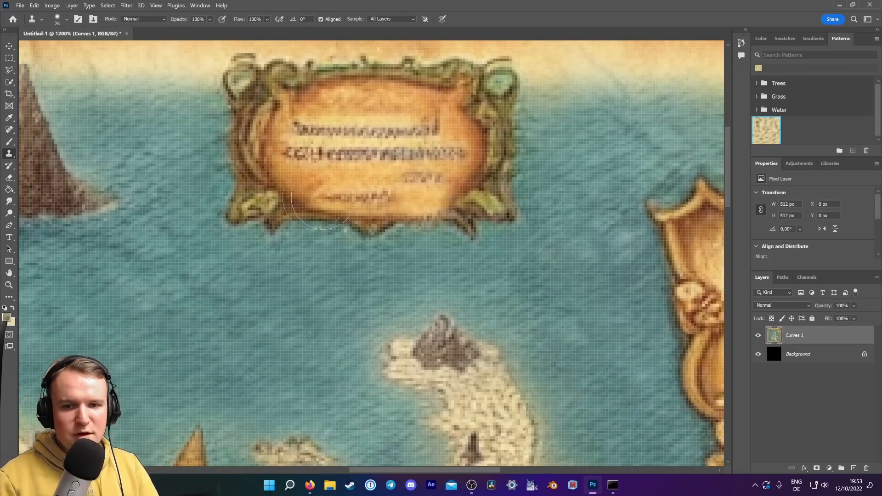
pyautogui.click(8, 70)
pyautogui.click(295, 116)
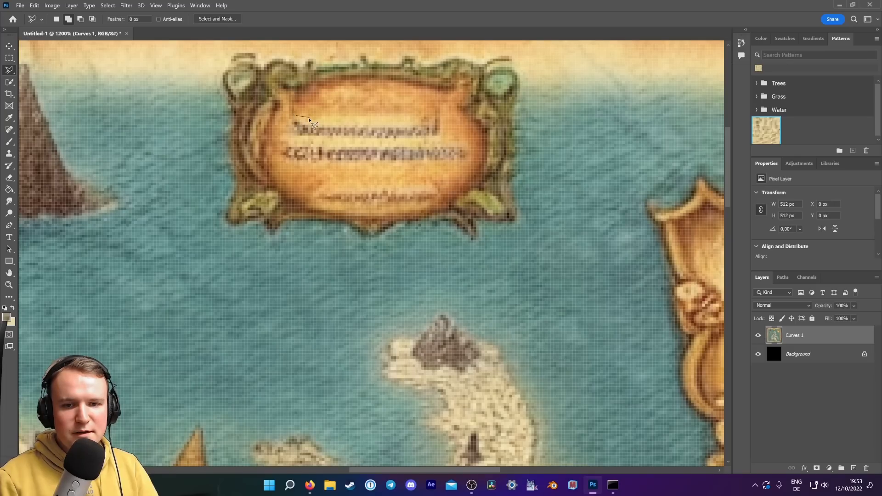
pyautogui.click(309, 122)
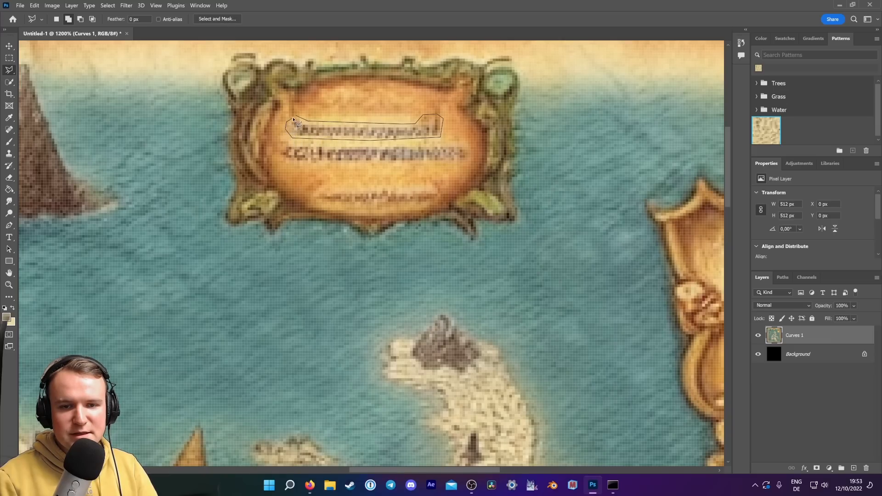
pyautogui.click(294, 118)
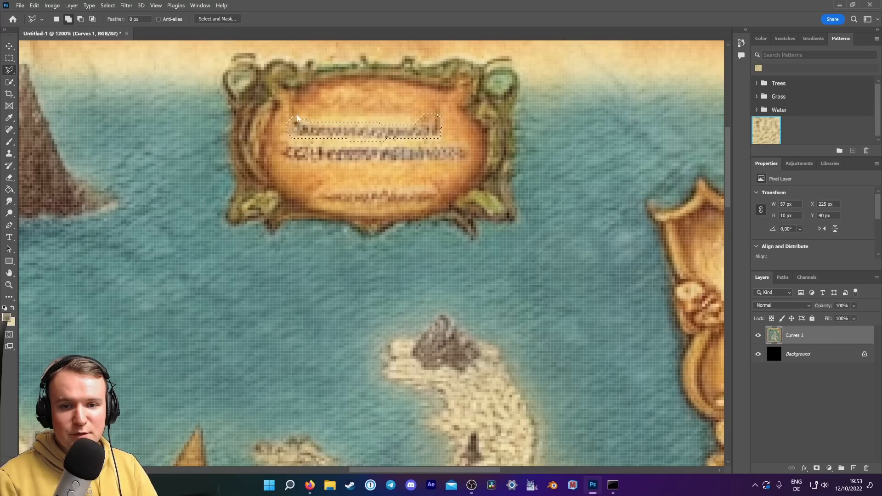
# Add the second and third text lines of the green-framed cartouche to the selection.
pyautogui.click(285, 142)
pyautogui.click(316, 188)
pyautogui.click(440, 188)
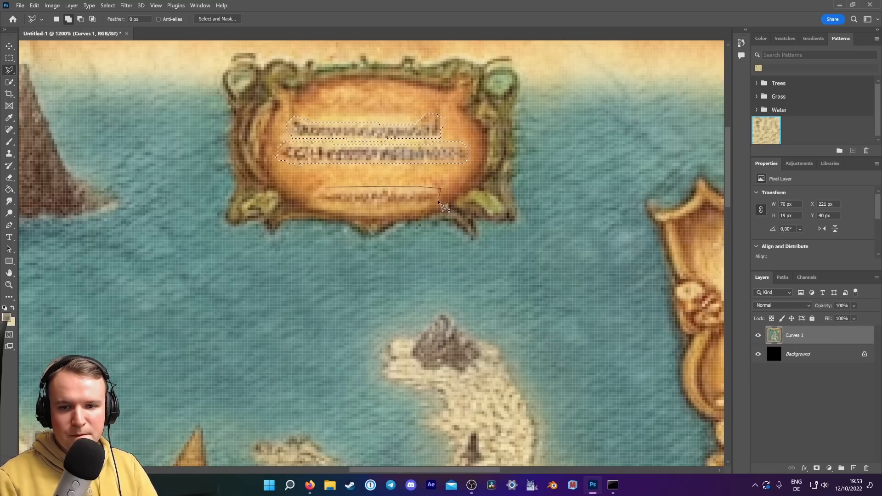
pyautogui.click(422, 206)
pyautogui.click(316, 190)
# Replace the selected cartouche text using Content-Aware Fill with Very High color adaptation, output to a new layer, and clear the selection.
pyautogui.click(34, 6)
pyautogui.click(81, 155)
pyautogui.click(807, 54)
pyautogui.click(823, 186)
pyautogui.click(820, 206)
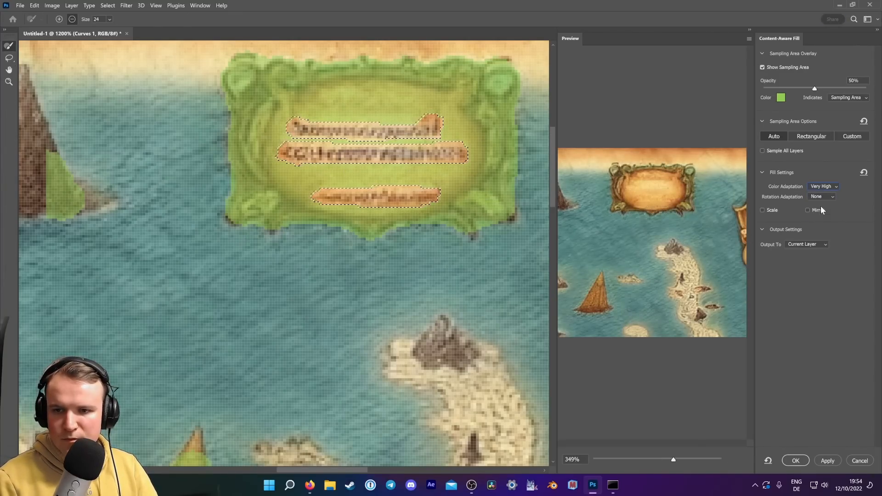
pyautogui.click(810, 244)
pyautogui.click(807, 259)
pyautogui.click(827, 461)
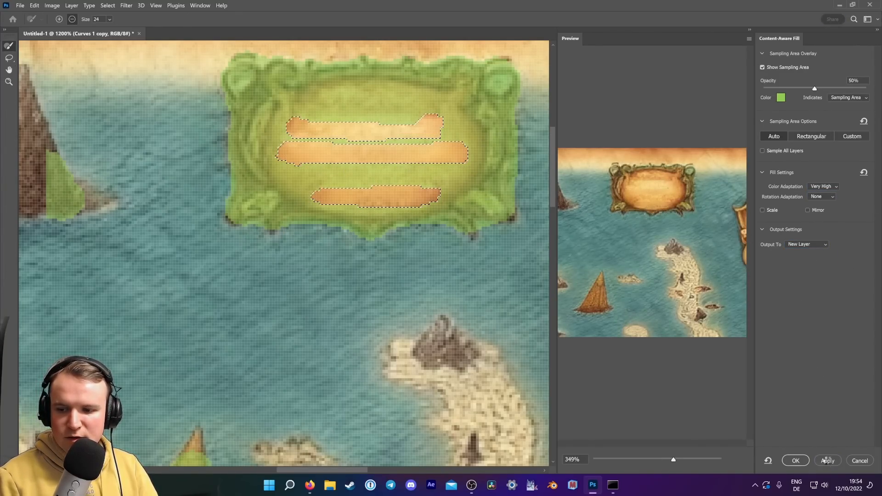
pyautogui.click(794, 461)
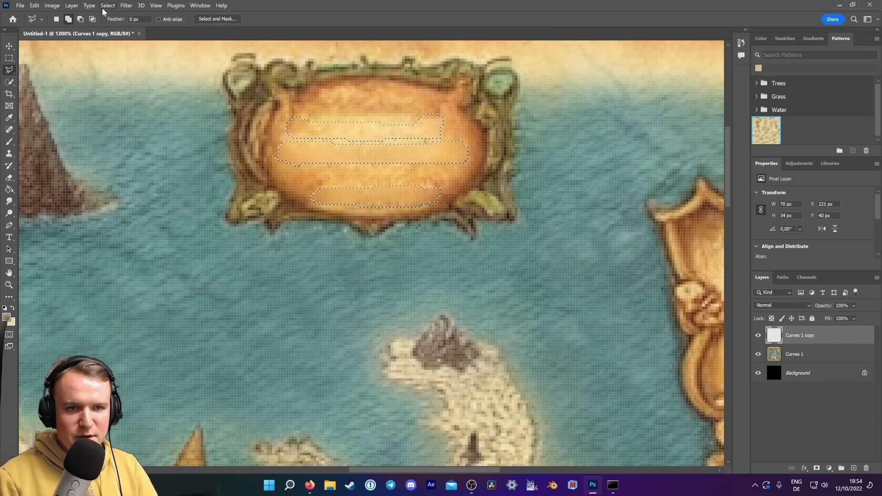
pyautogui.click(102, 7)
pyautogui.click(109, 23)
pyautogui.scroll(-1, 412, 376)
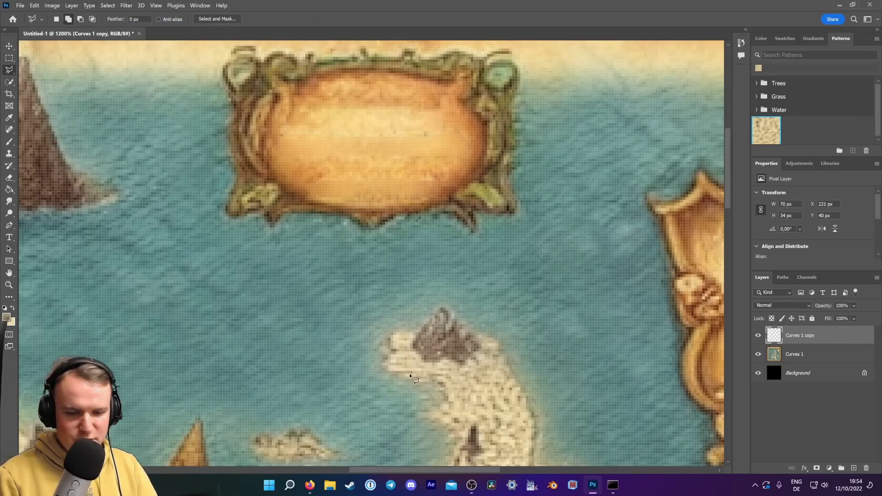
# Outline the text lines on the cream panel of the shield-shaped cartouche with the Polygonal Lasso.
pyautogui.scroll(-9, 459, 341)
pyautogui.scroll(8, 459, 340)
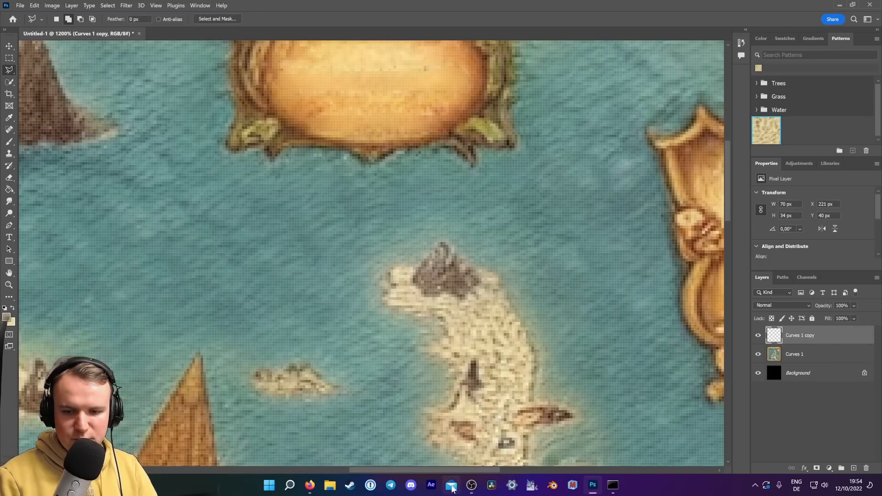
pyautogui.moveTo(458, 471); pyautogui.dragTo(557, 470)
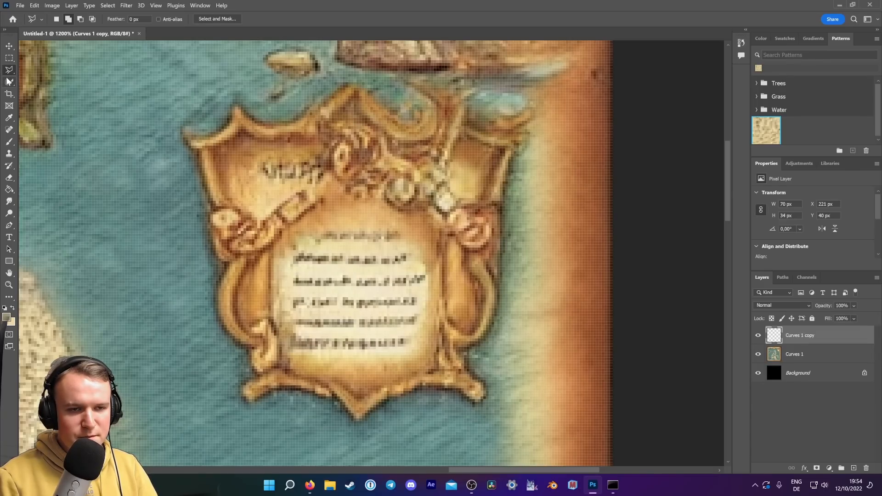
pyautogui.click(290, 277)
pyautogui.click(429, 272)
pyautogui.click(429, 286)
pyautogui.click(291, 295)
pyautogui.click(418, 305)
pyautogui.click(421, 315)
pyautogui.click(290, 336)
pyautogui.click(297, 250)
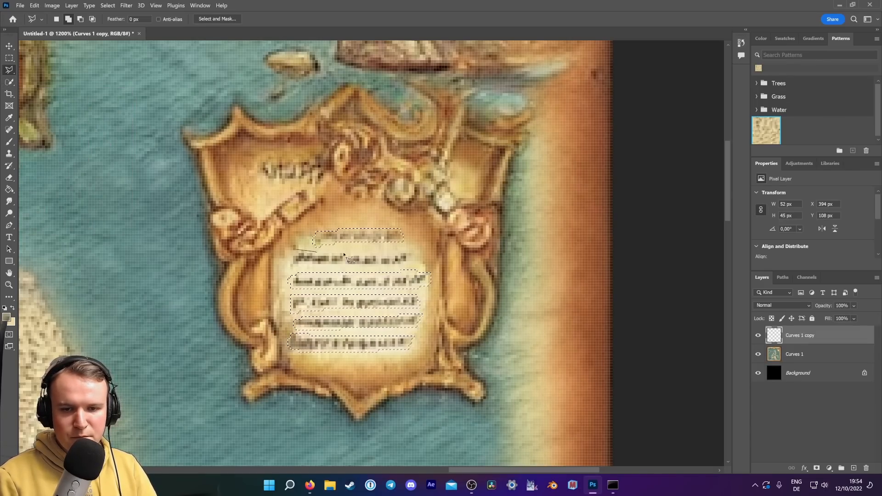
# Replace the selected shield cartouche text on the Curves 1 layer using Content-Aware Fill to a new layer, and clear the selection.
pyautogui.click(795, 354)
pyautogui.click(34, 6)
pyautogui.moveTo(363, 92)
pyautogui.mouseDown()
pyautogui.moveTo(363, 202)
pyautogui.moveTo(413, 216)
pyautogui.mouseUp()
pyautogui.click(795, 460)
pyautogui.hotkey('ctrl', 'd')
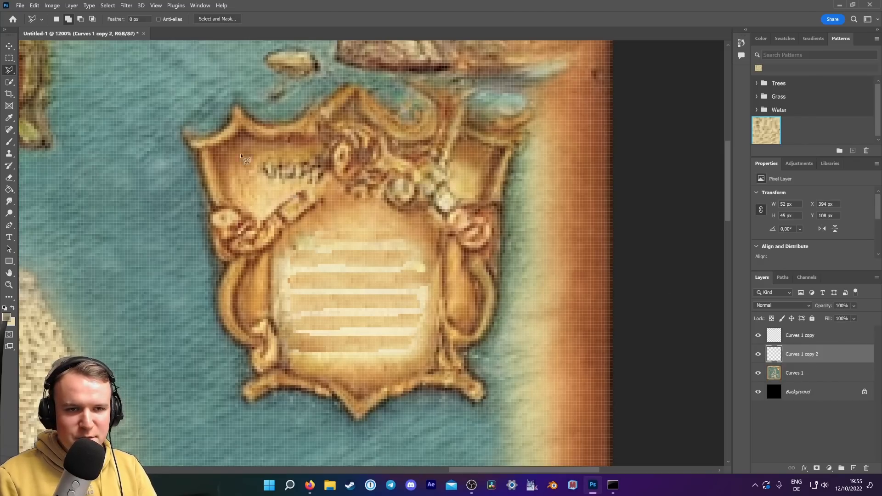
# Apply a Gaussian Blur with a 1.0 pixel radius to the shield cartouche's fill layer.
pyautogui.click(127, 6)
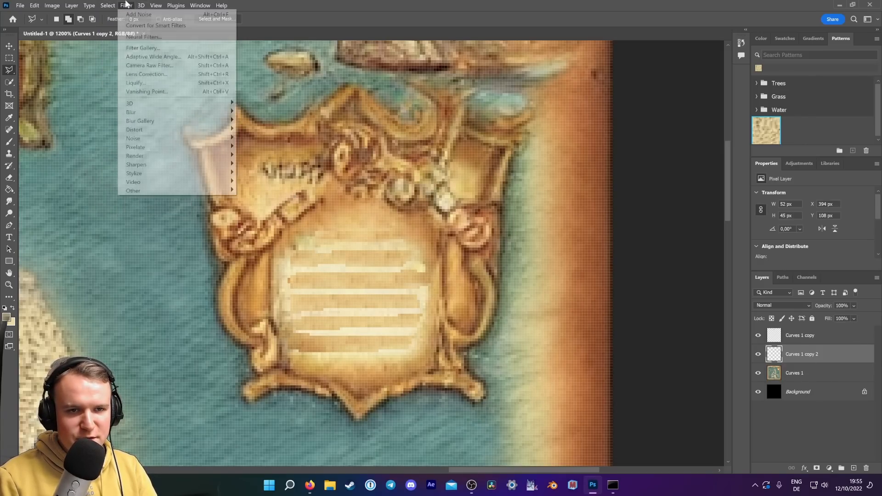
pyautogui.moveTo(156, 112)
pyautogui.click(263, 147)
pyautogui.moveTo(382, 241); pyautogui.dragTo(376, 240)
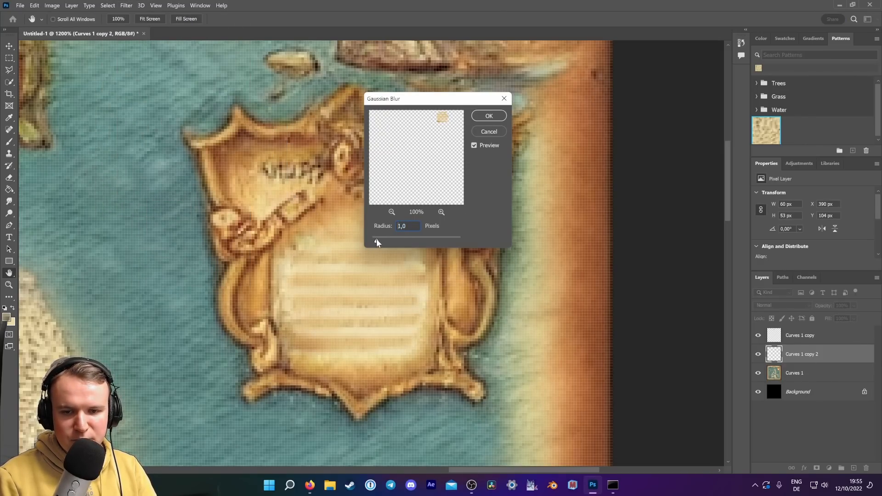
pyautogui.click(489, 116)
# Create a new layer and paint over the streaks in the shield cartouche's panel with a soft brush in cream #efe5b3.
pyautogui.hotkey('ctrl', '-')
pyautogui.hotkey('ctrl', 'shift', 'alt', 'n')
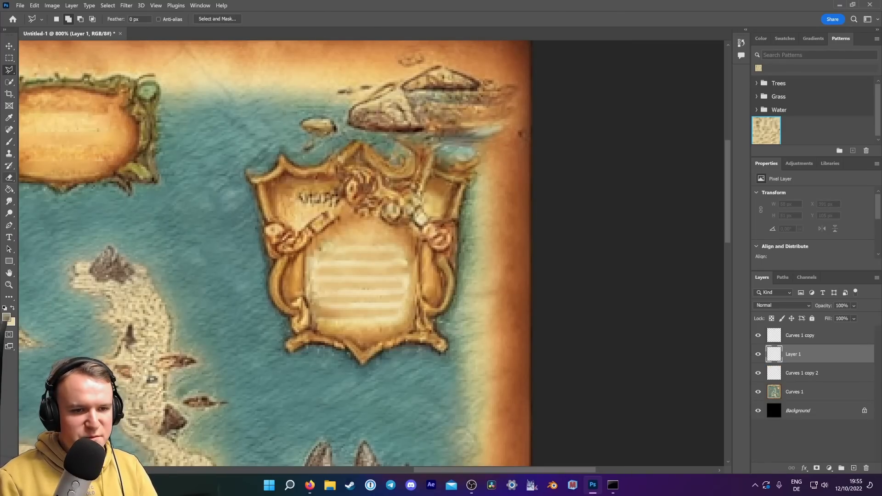
pyautogui.click(10, 143)
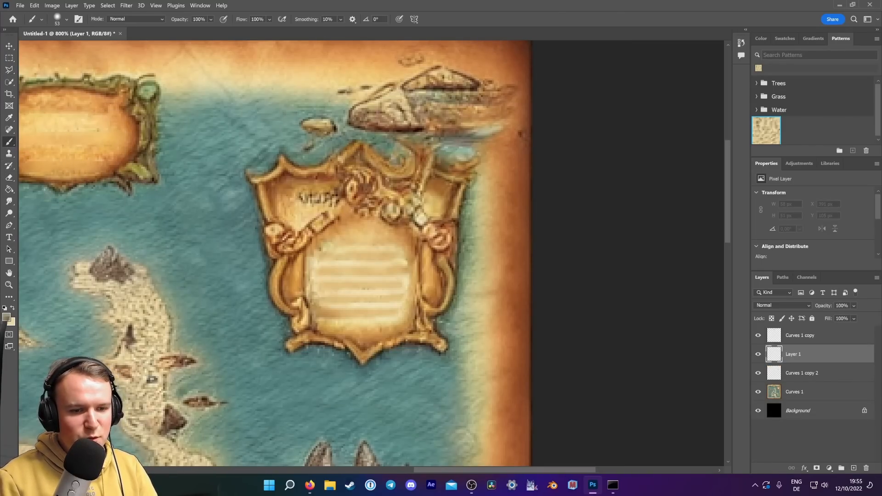
pyautogui.click(6, 317)
pyautogui.click(351, 260)
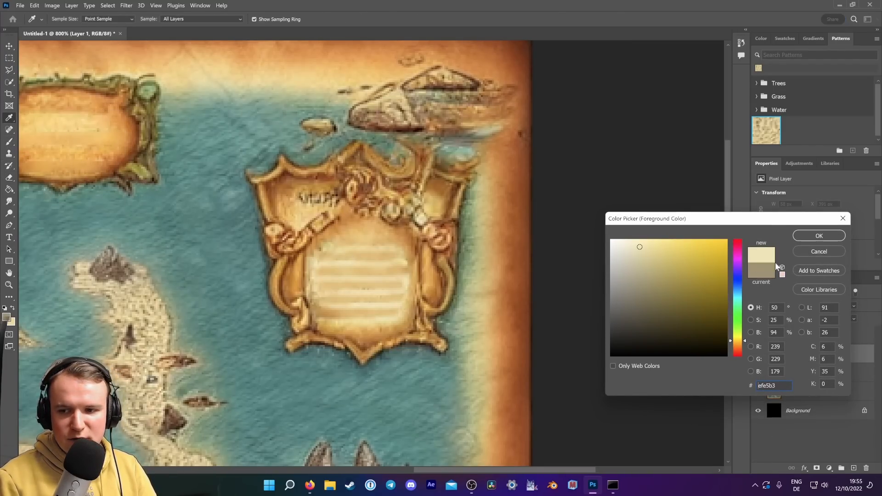
pyautogui.click(818, 237)
pyautogui.click(359, 278)
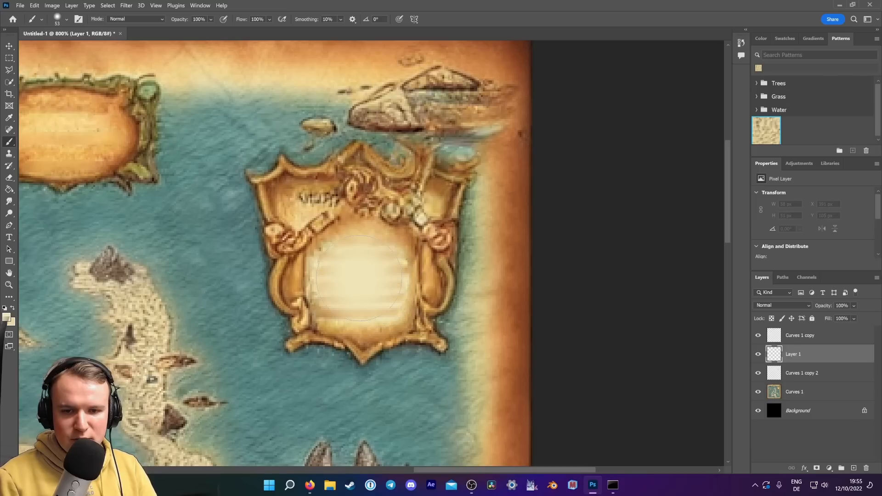
pyautogui.moveTo(364, 278); pyautogui.dragTo(338, 284)
pyautogui.scroll(-3, 432, 291)
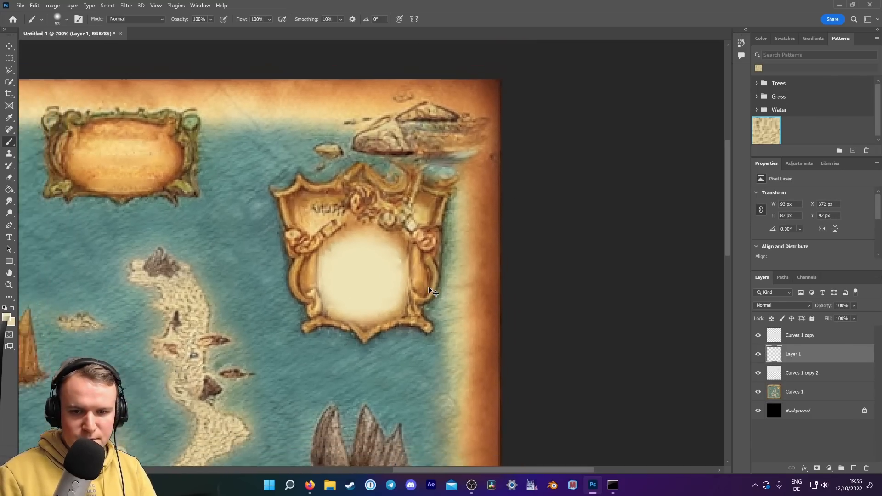
# Create a new layer above the cream paint layer and fill it with black 000000.
pyautogui.scroll(-4, 432, 292)
pyautogui.hotkey('ctrl', '+')
pyautogui.hotkey('ctrl', '+')
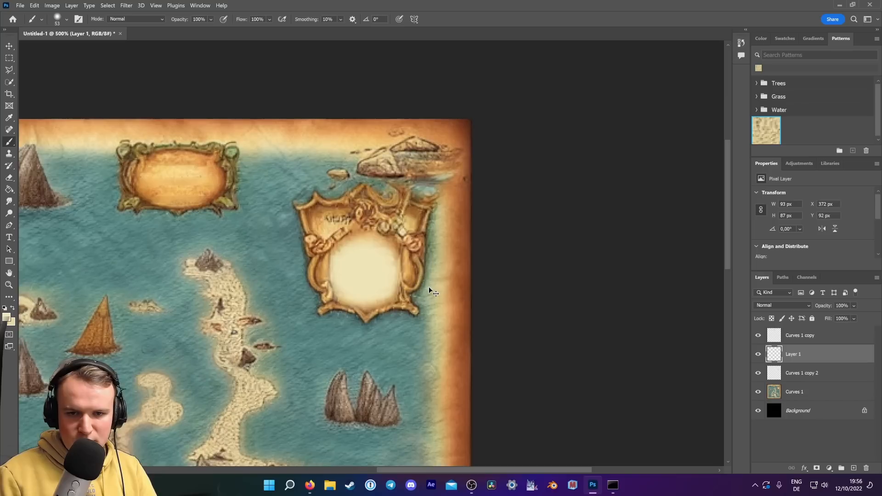
pyautogui.click(854, 468)
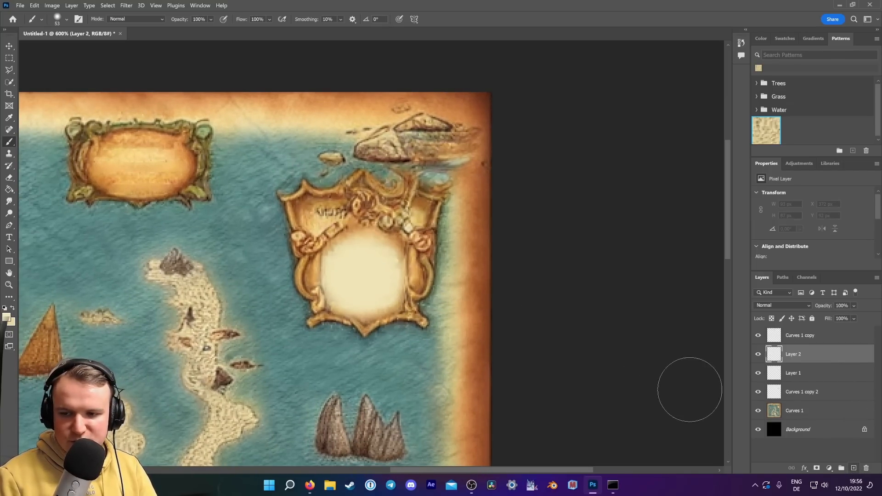
pyautogui.click(9, 189)
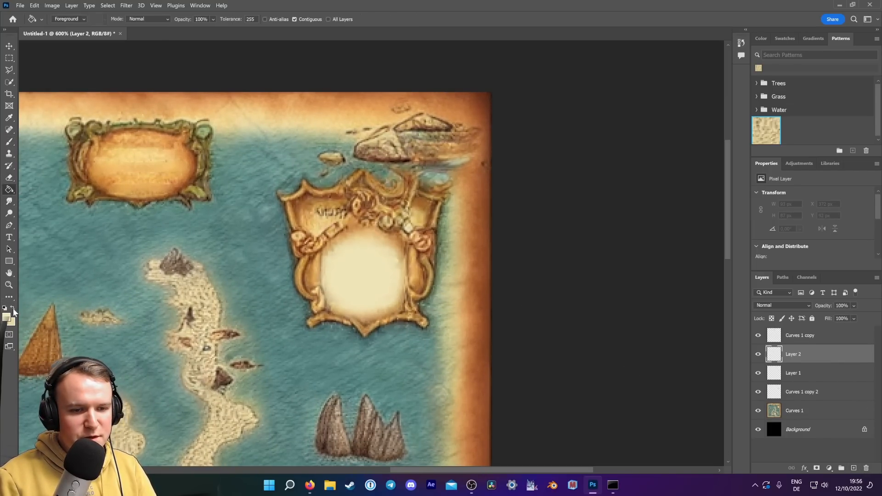
pyautogui.click(7, 319)
pyautogui.write('000000')
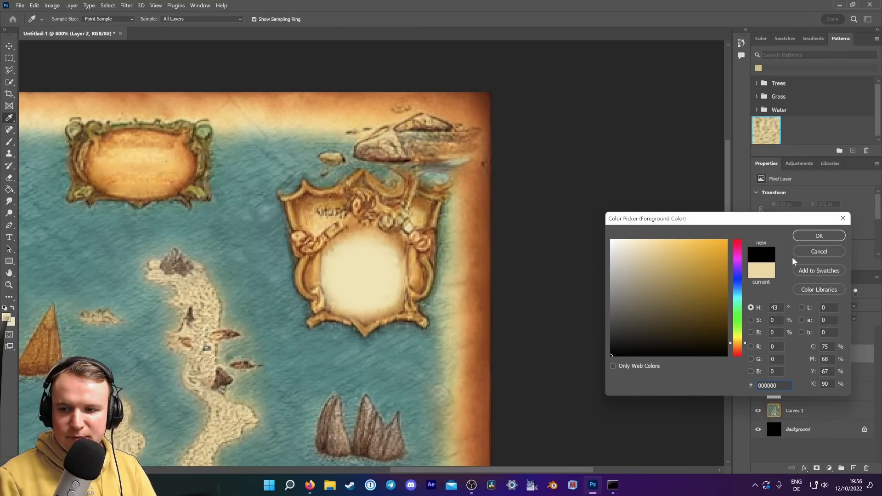
pyautogui.click(819, 236)
pyautogui.click(250, 256)
# Add Noise with Uniform distribution to the black layer.
pyautogui.click(126, 5)
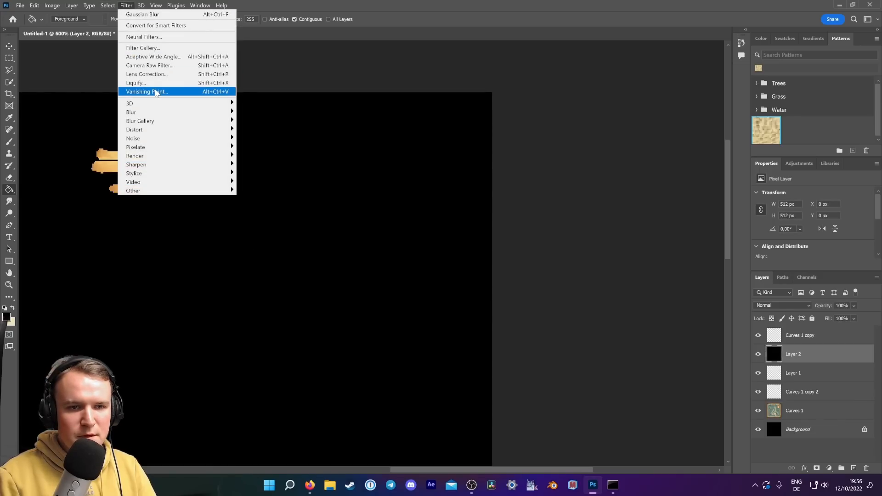
pyautogui.moveTo(154, 137)
pyautogui.click(260, 137)
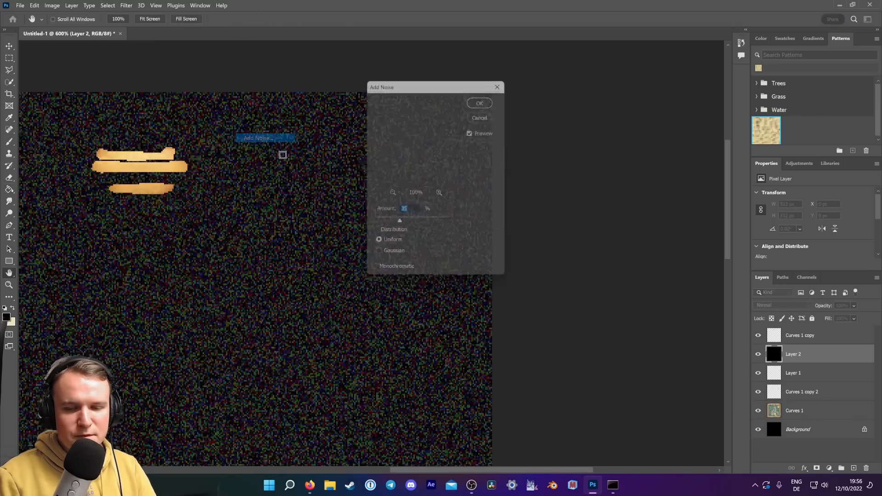
pyautogui.click(486, 102)
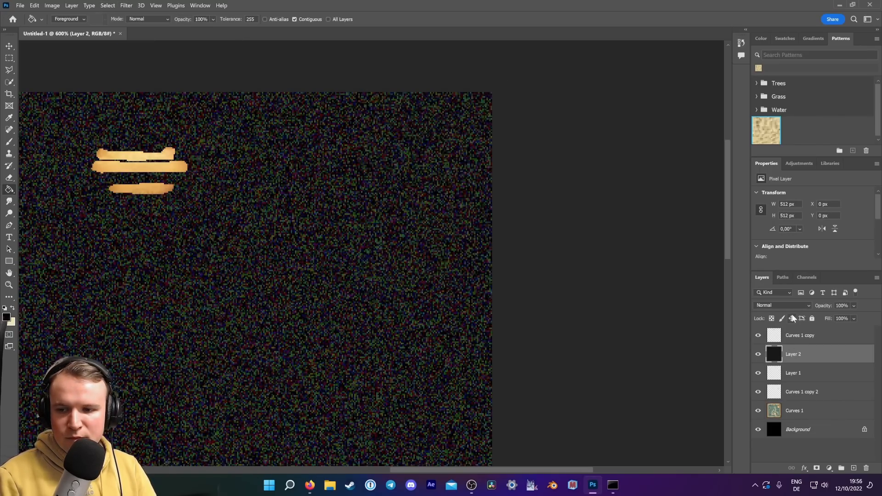
# Set the noise layer's blend mode to Screen and clip it to the cream paint layer below.
pyautogui.click(787, 305)
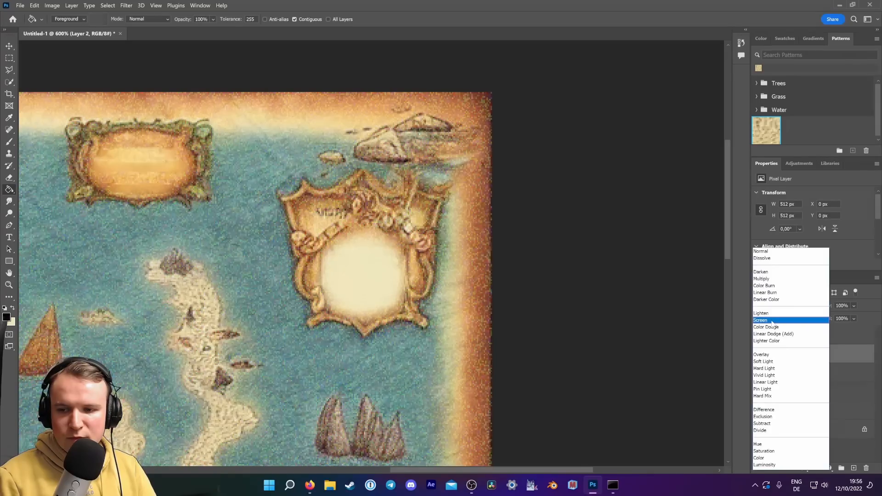
pyautogui.click(768, 331)
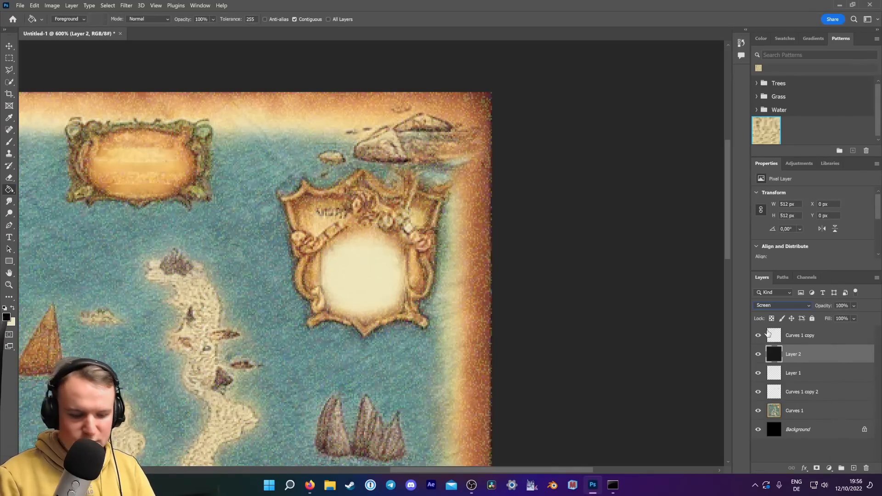
pyautogui.keyDown('alt'); pyautogui.click(777, 363); pyautogui.keyUp('alt')
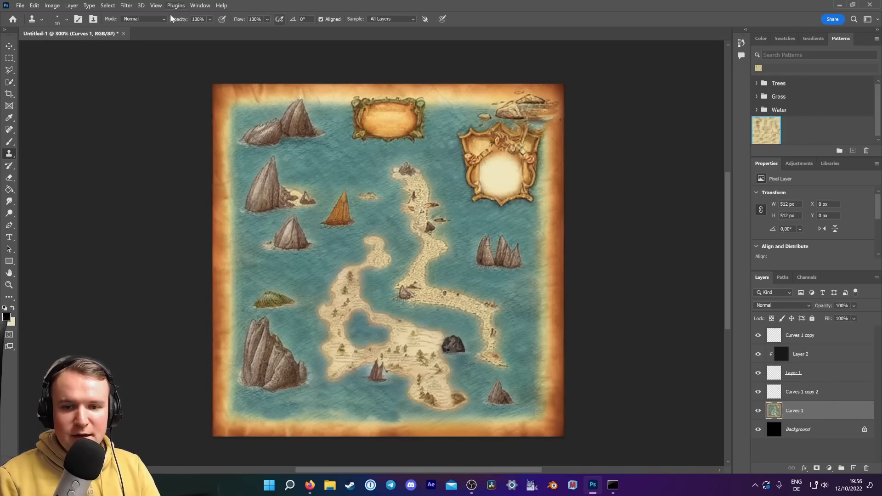
# Save a copy of the map as a JPEG named 4 in the Iterations folder with quality 10 and Baseline ("Standard") format.
pyautogui.click(20, 6)
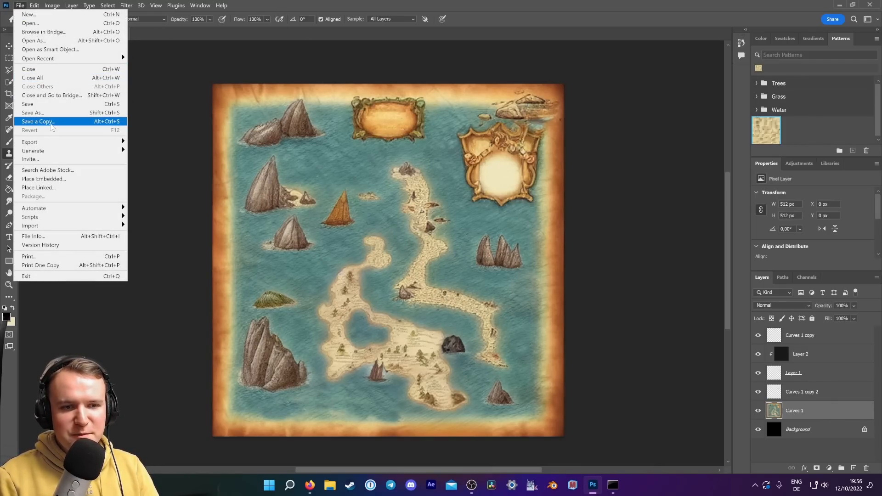
pyautogui.click(48, 124)
pyautogui.click(172, 303)
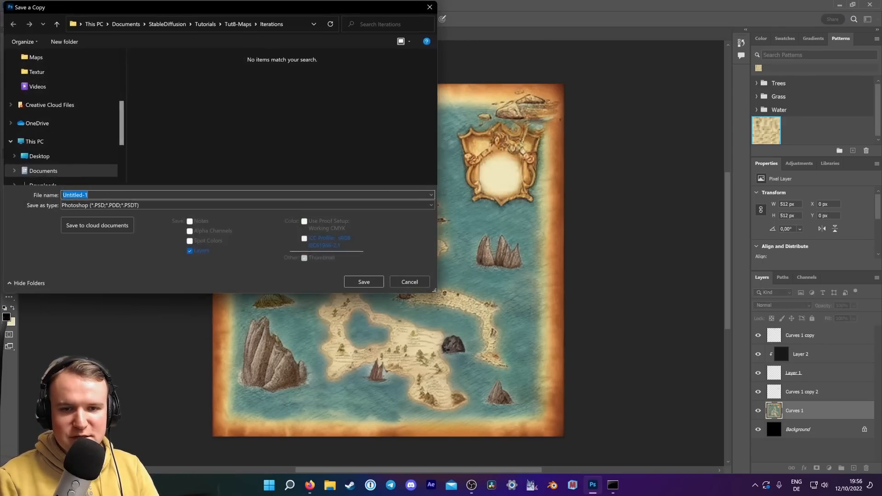
pyautogui.click(151, 209)
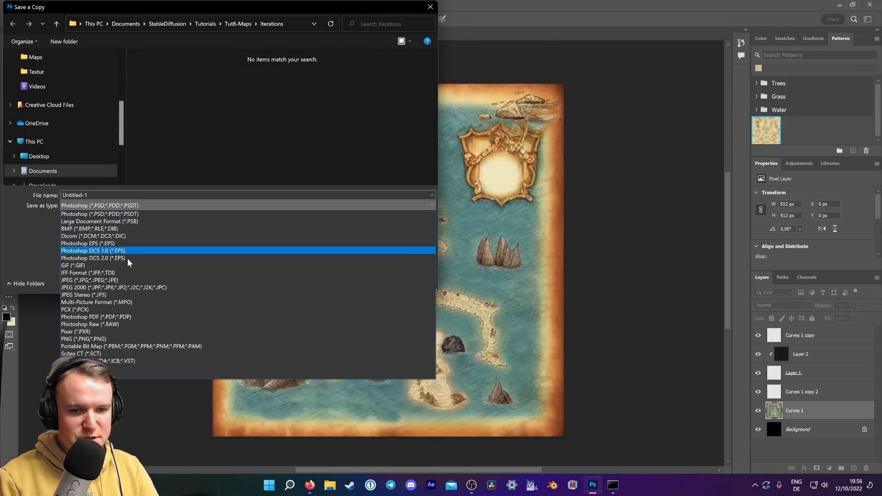
pyautogui.click(126, 278)
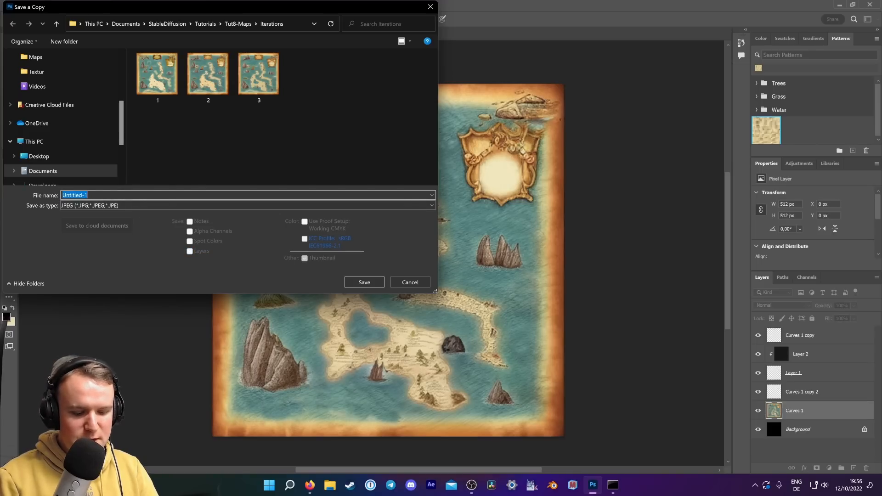
pyautogui.write('4')
pyautogui.click(369, 282)
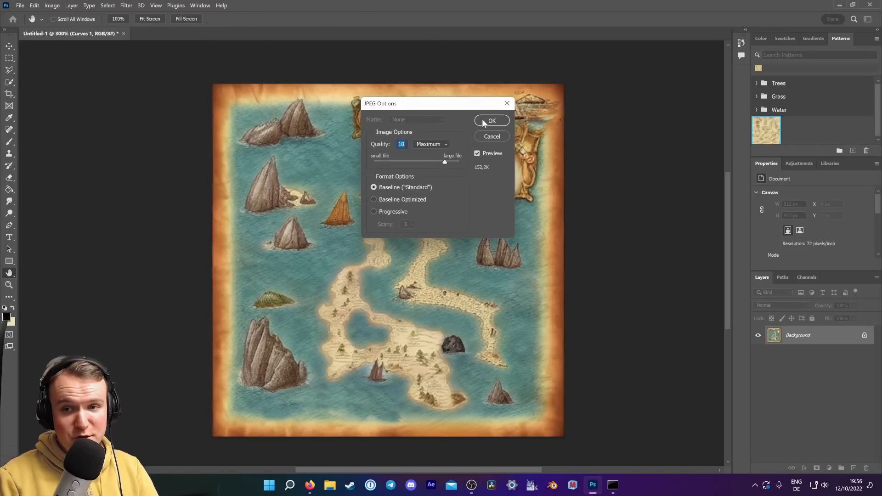
pyautogui.click(491, 121)
# Switch to the Stable Diffusion web UI's Extras page, choose Real-ESRGAN 4x plus as Upscaler 1 and load image 4 as the source.
pyautogui.moveTo(309, 485)
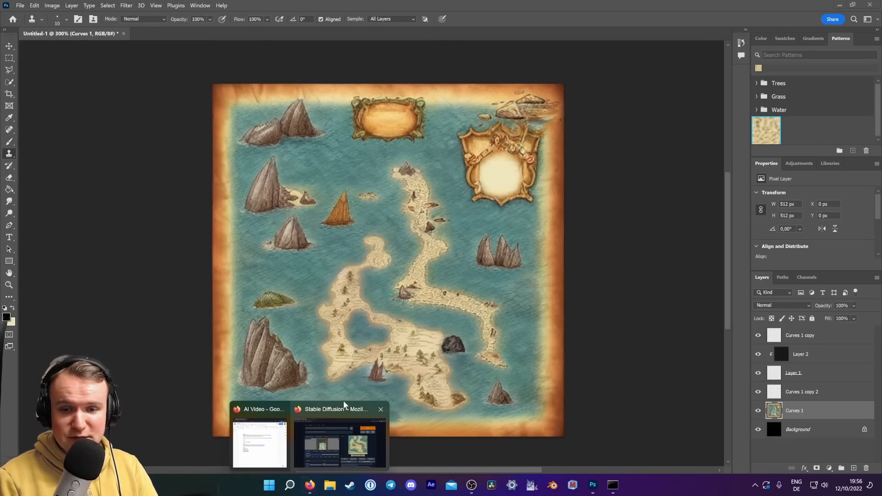
pyautogui.click(340, 441)
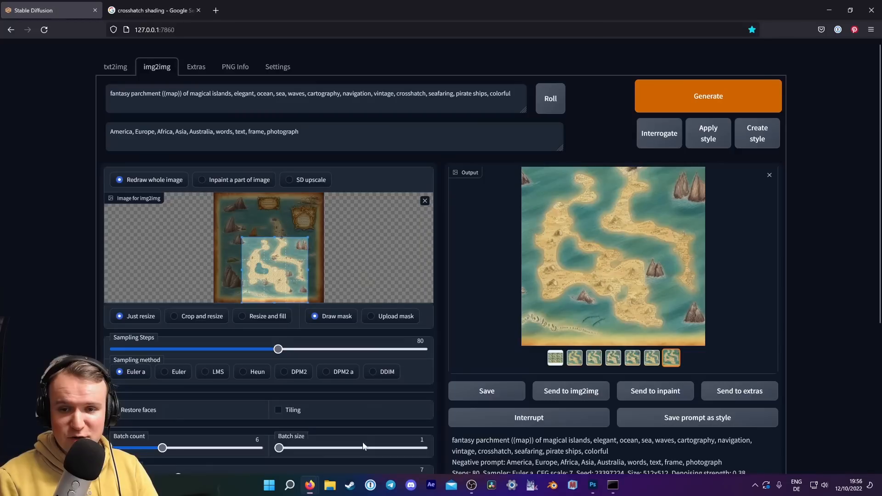
pyautogui.click(201, 75)
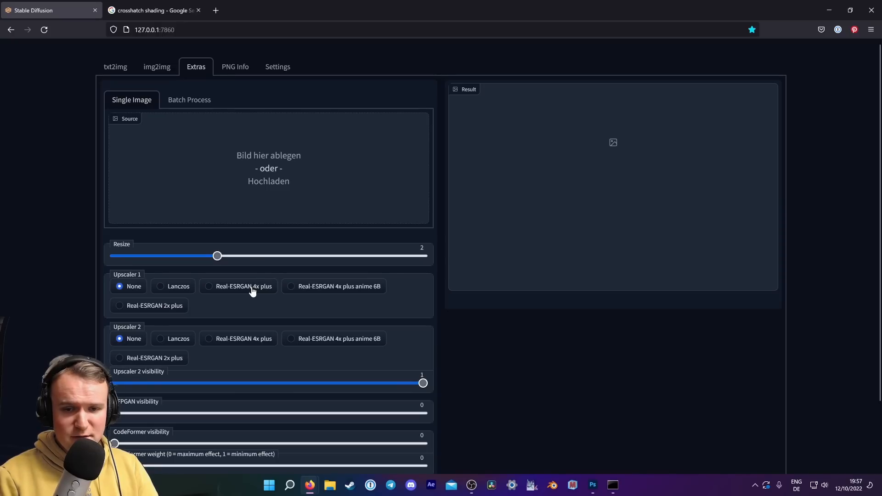
pyautogui.click(236, 287)
pyautogui.click(250, 186)
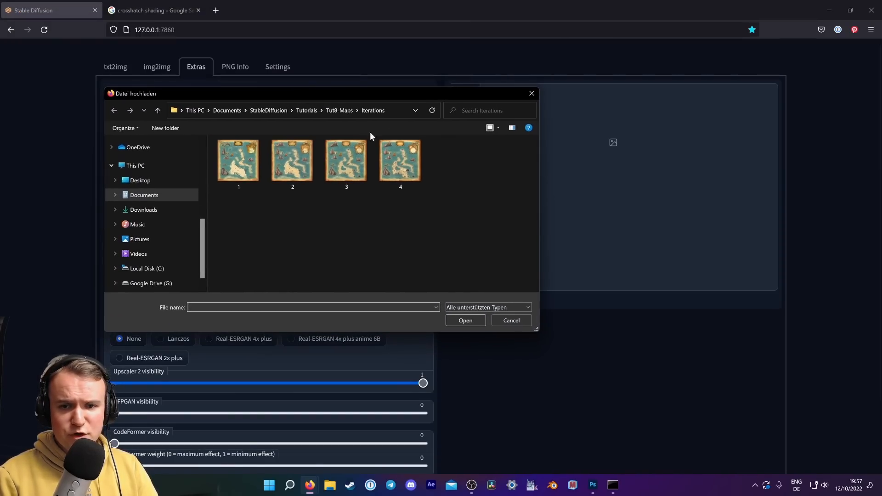
pyautogui.click(399, 165)
pyautogui.click(476, 321)
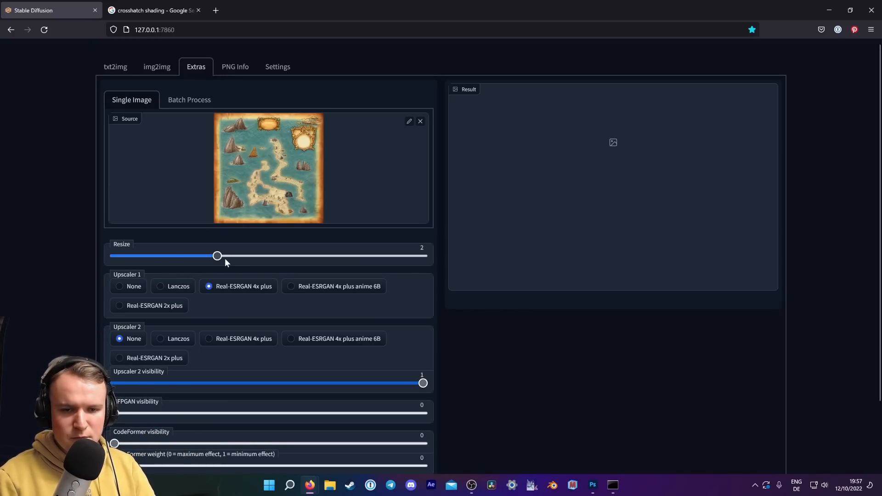
# Set Resize to 4 and generate the upscaled map.
pyautogui.moveTo(225, 258); pyautogui.dragTo(436, 257)
pyautogui.scroll(-3, 505, 335)
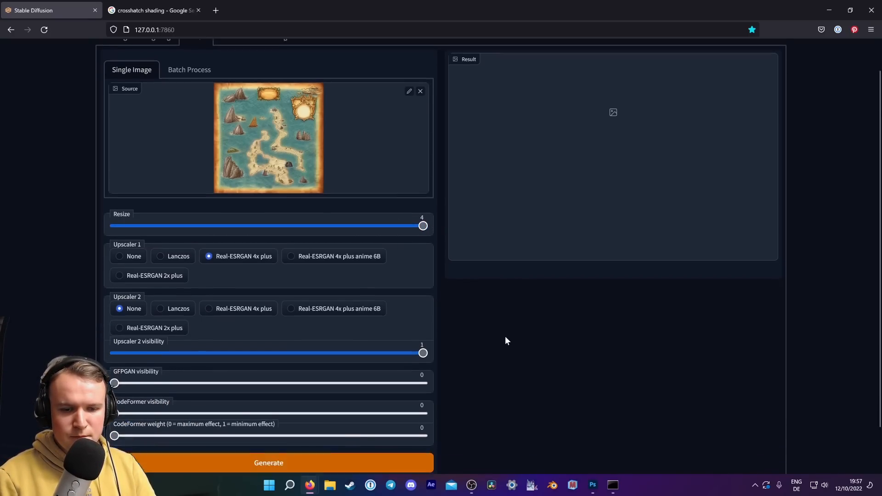
pyautogui.click(291, 417)
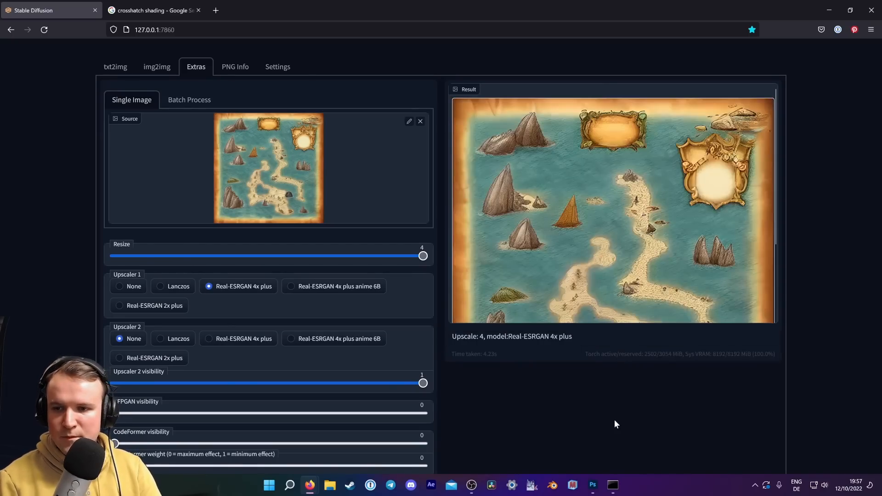
# Copy the upscaled map image from the result.
pyautogui.scroll(-3, 618, 264)
pyautogui.scroll(3, 618, 265)
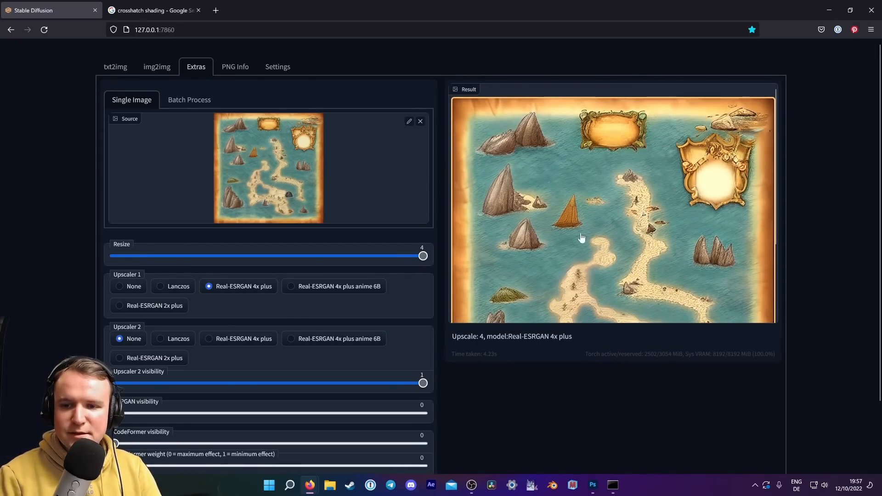
pyautogui.click(591, 193)
pyautogui.rightClick(591, 194)
pyautogui.click(607, 222)
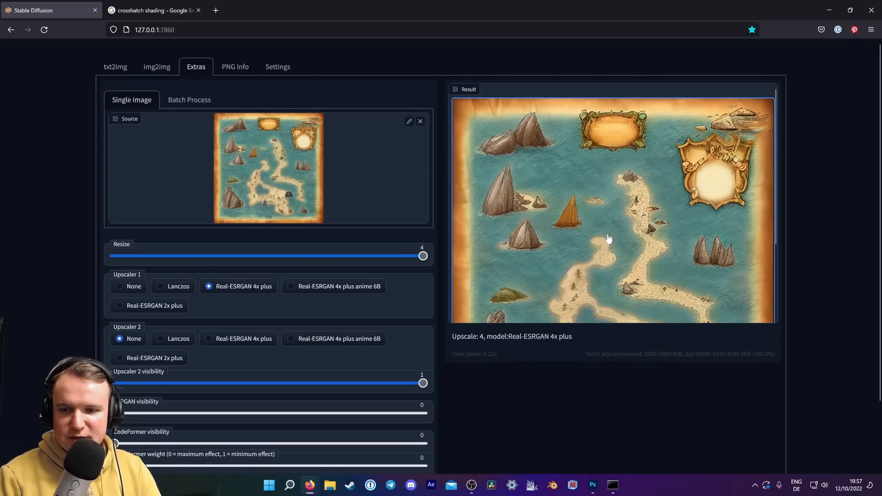
# Switch to Photoshop, create a new 2048 x 2048 px document from the Clipboard preset and paste the upscaled map into it.
pyautogui.click(592, 485)
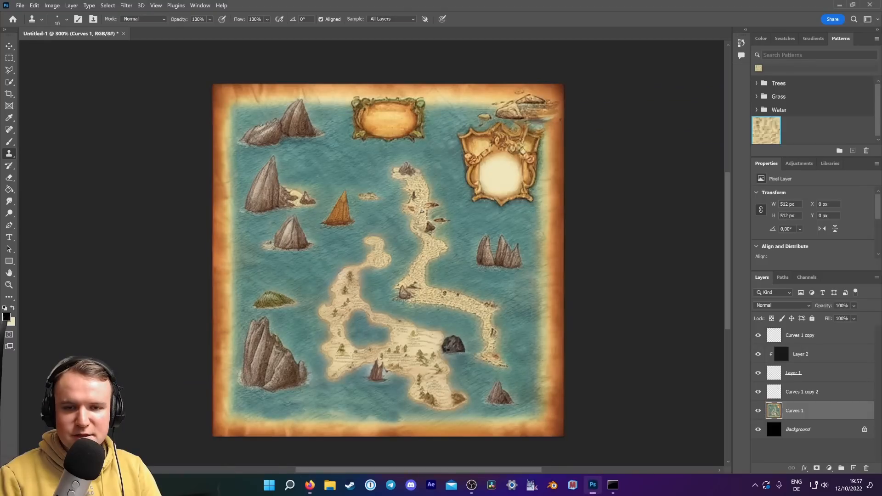
pyautogui.click(15, 6)
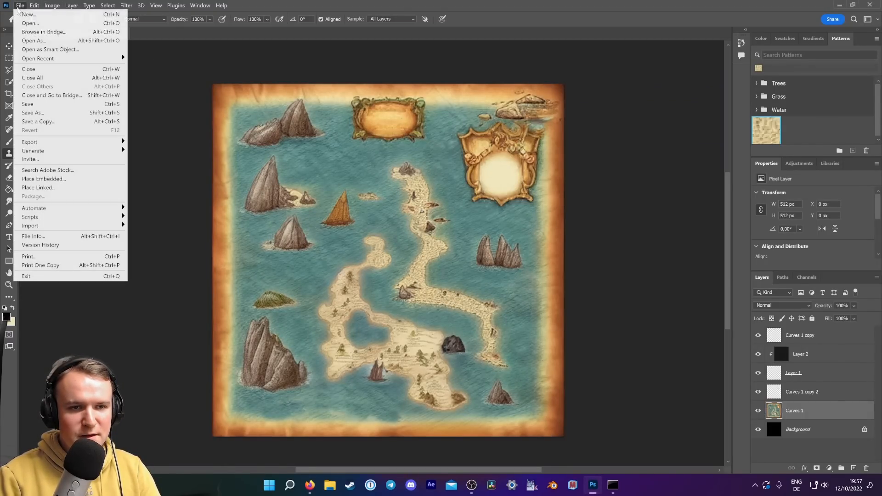
pyautogui.click(28, 14)
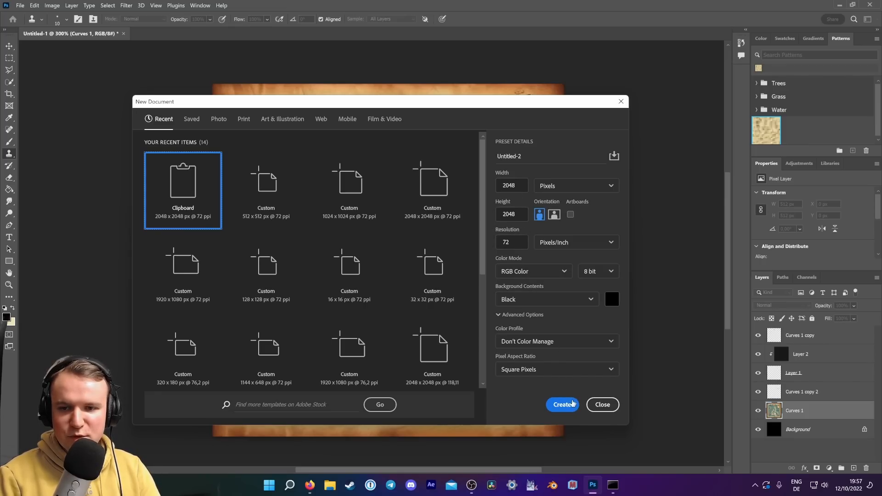
pyautogui.click(562, 404)
pyautogui.hotkey('ctrl', 'v')
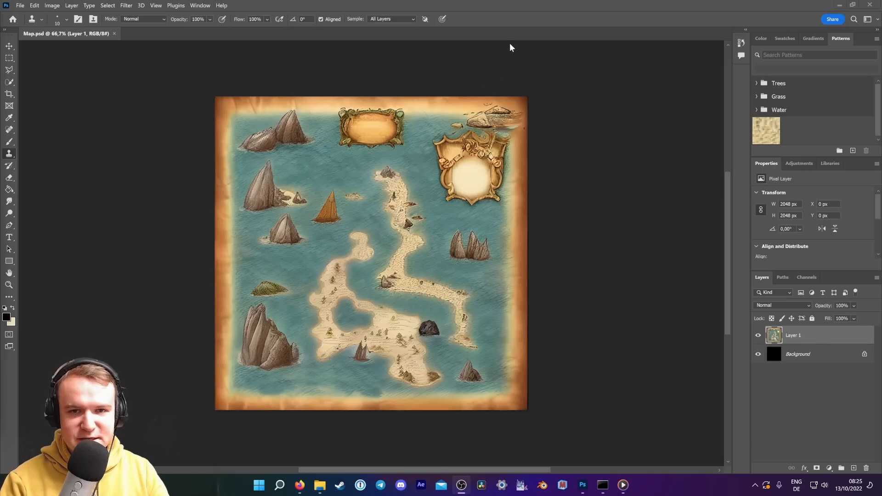
# Save a copy of the upscaled map as a JPEG named 5 in the Iterations folder.
pyautogui.click(20, 5)
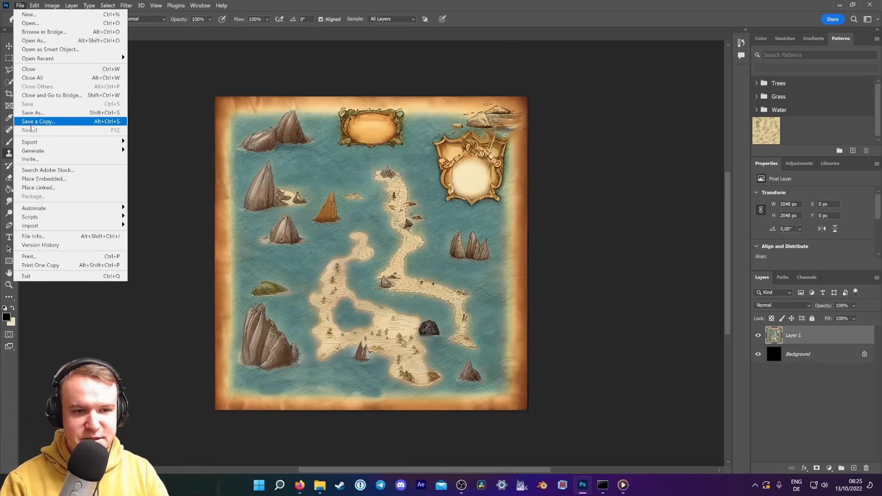
pyautogui.click(32, 121)
pyautogui.doubleClick(172, 74)
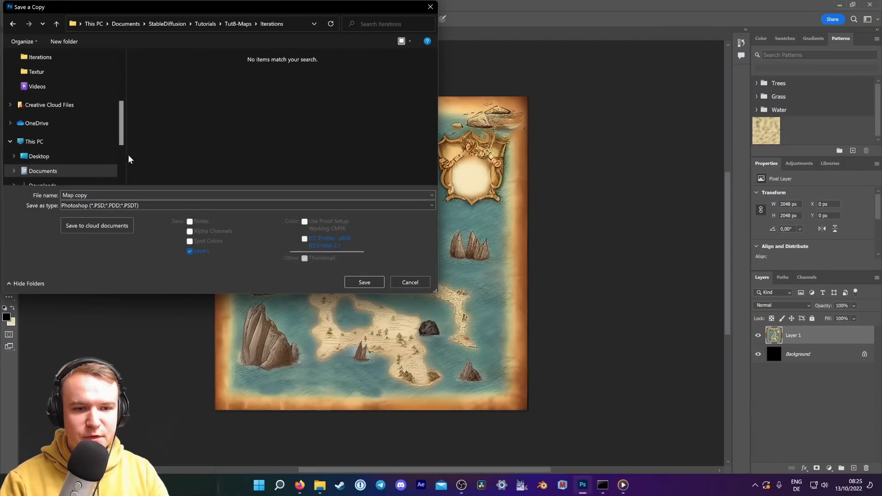
pyautogui.click(118, 207)
pyautogui.click(97, 281)
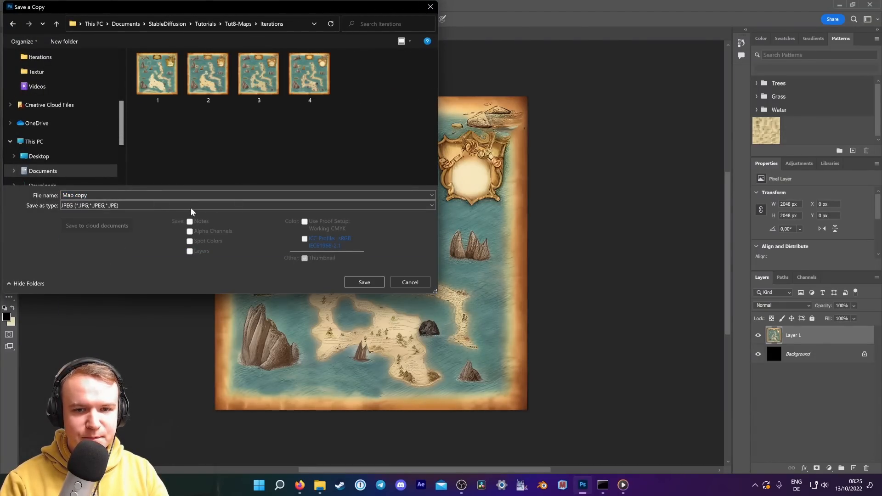
pyautogui.click(191, 195)
pyautogui.write('5')
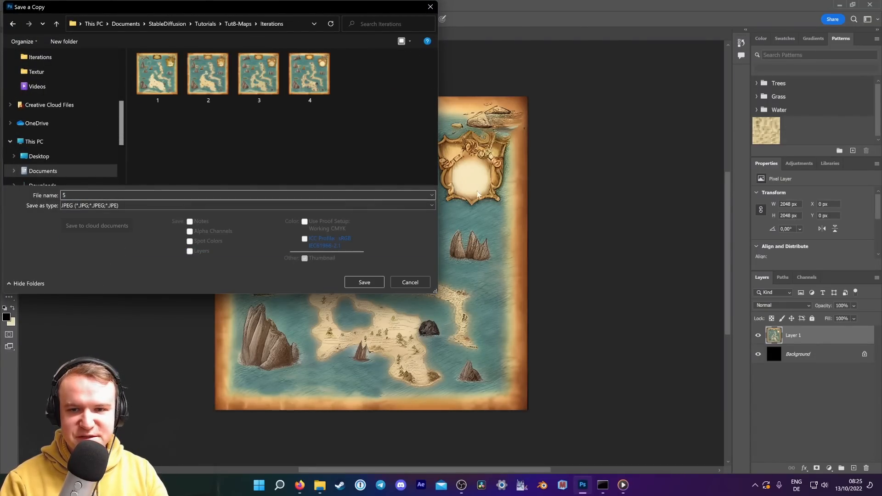
pyautogui.click(363, 282)
pyautogui.click(491, 121)
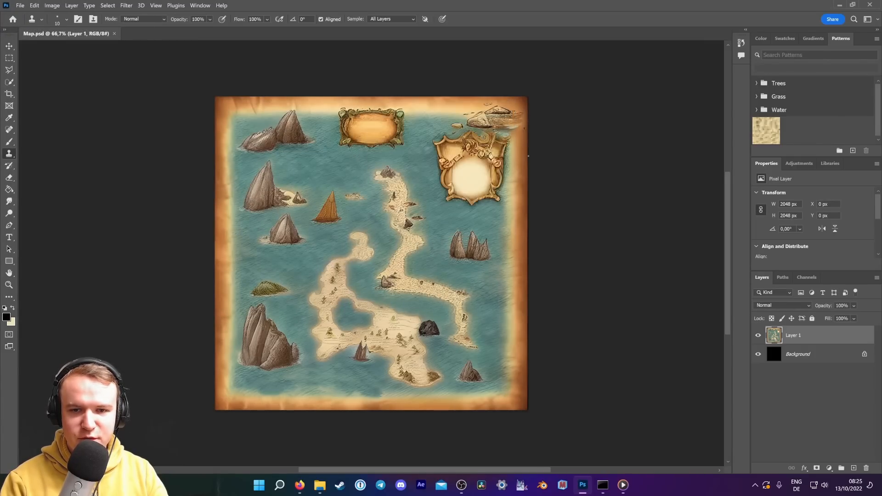
# Switch to the Stable Diffusion web UI and load map image 5 as the img2img source.
pyautogui.click(299, 484)
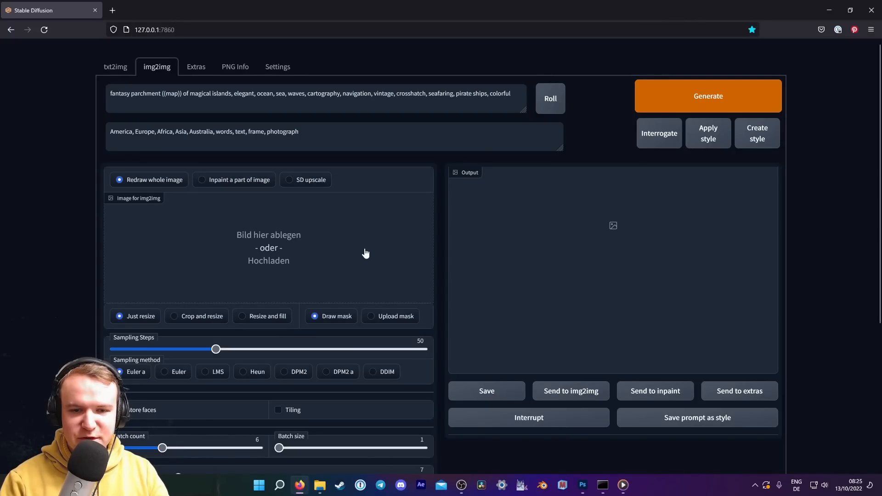
pyautogui.click(365, 253)
pyautogui.click(345, 85)
pyautogui.click(379, 239)
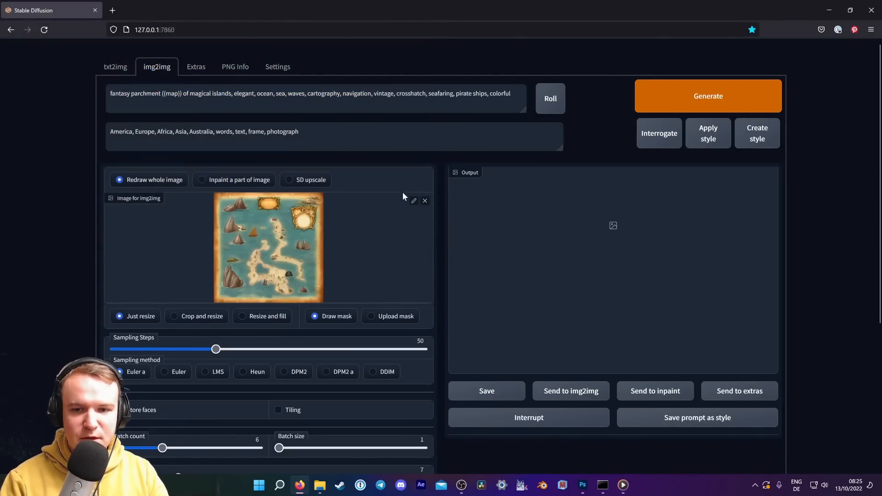
# Crop the img2img source tightly to the ornate shield frame in the map's upper right corner.
pyautogui.click(414, 202)
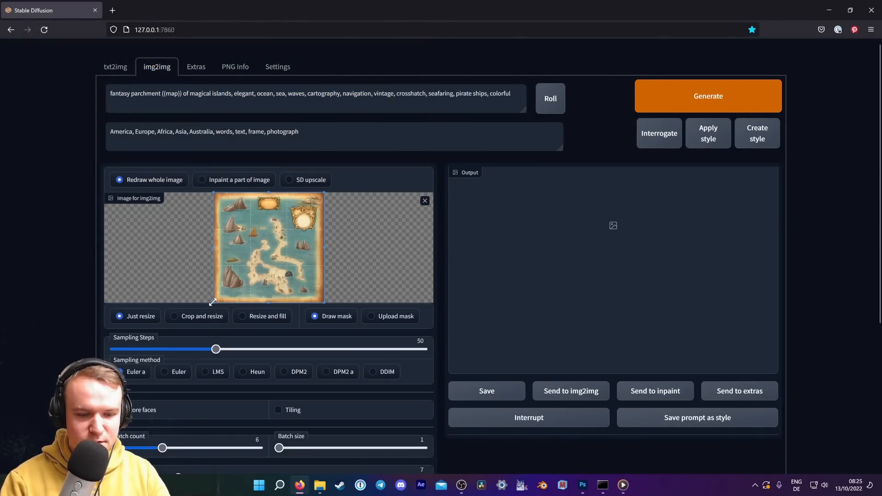
pyautogui.moveTo(226, 293); pyautogui.dragTo(317, 233)
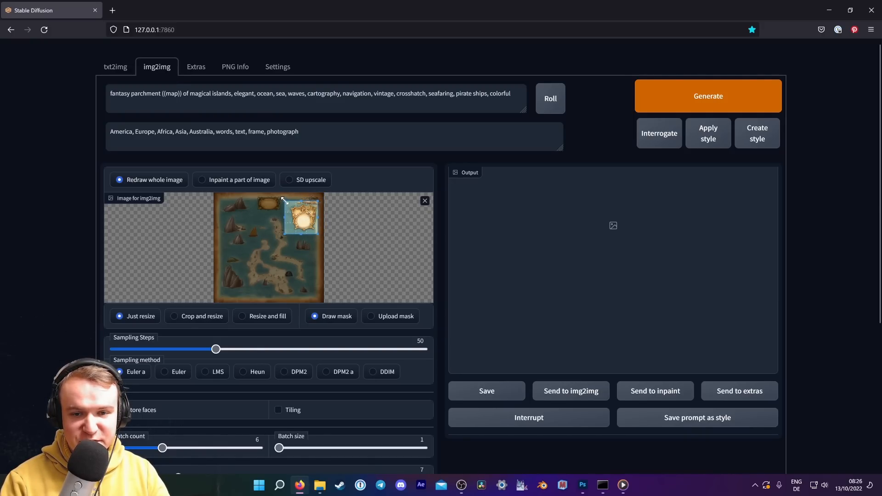
pyautogui.moveTo(285, 200); pyautogui.dragTo(312, 221)
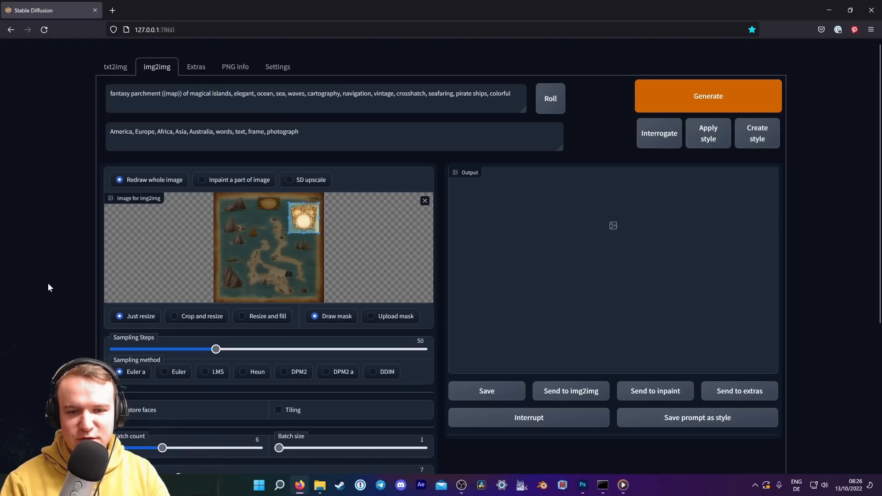
# Rewrite the prompt as "fantasy royal coat of arms, cut wood, crosshatch shading".
pyautogui.scroll(-3, 48, 283)
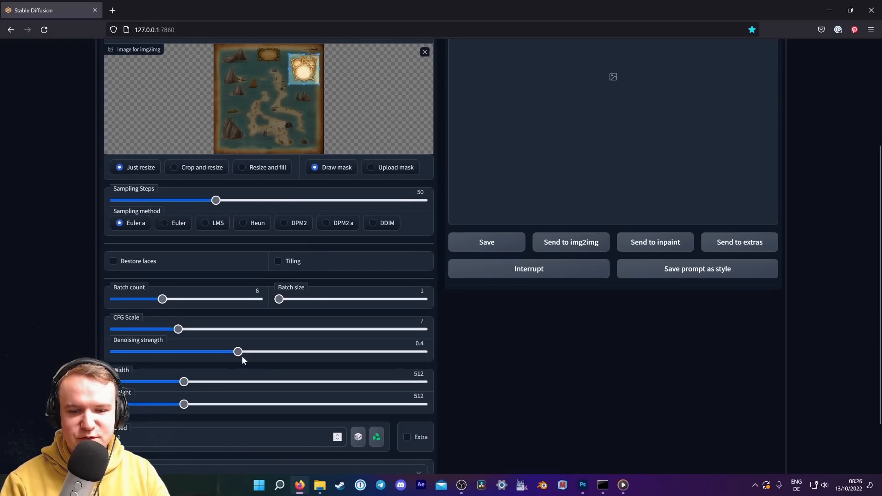
pyautogui.scroll(2, 68, 231)
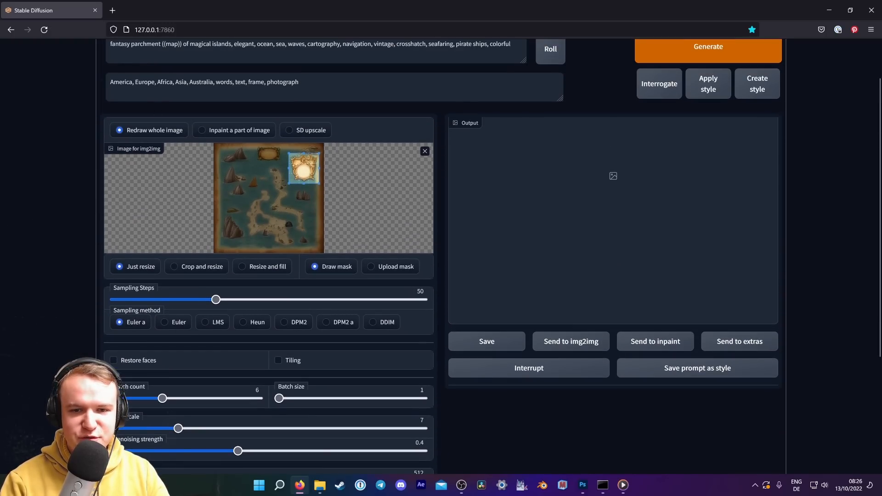
pyautogui.scroll(1, 85, 151)
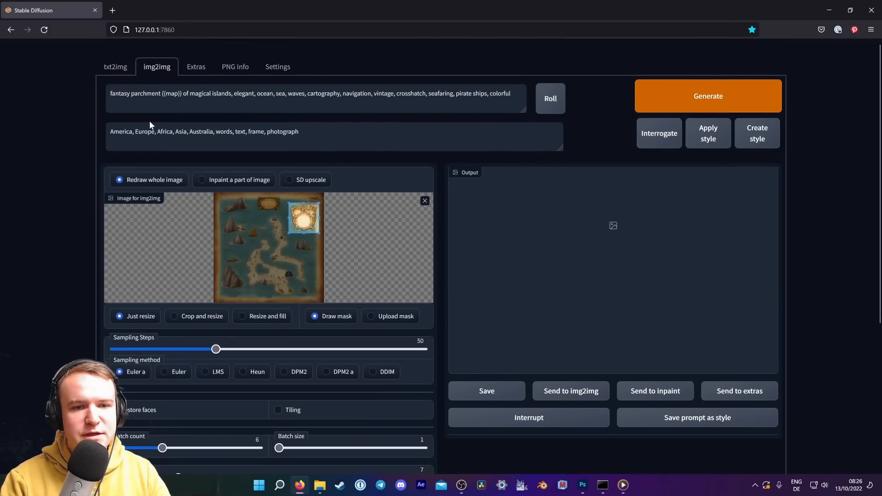
pyautogui.moveTo(162, 94); pyautogui.dragTo(510, 94)
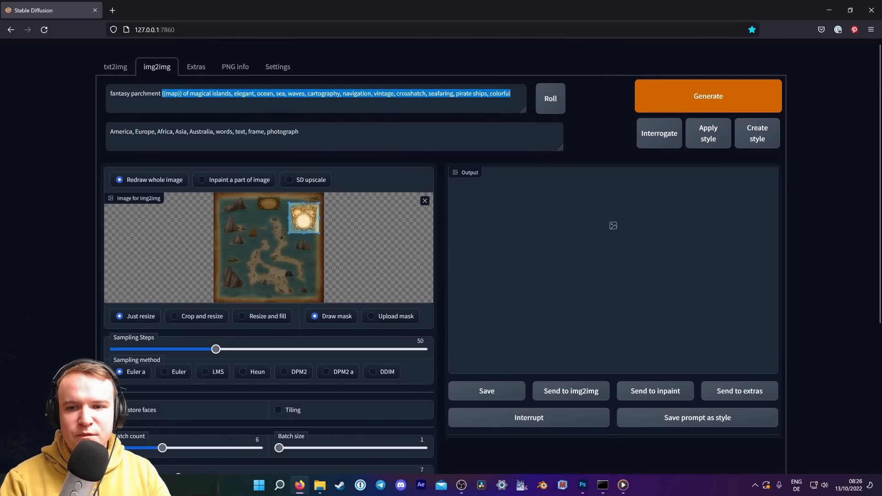
pyautogui.write('coa')
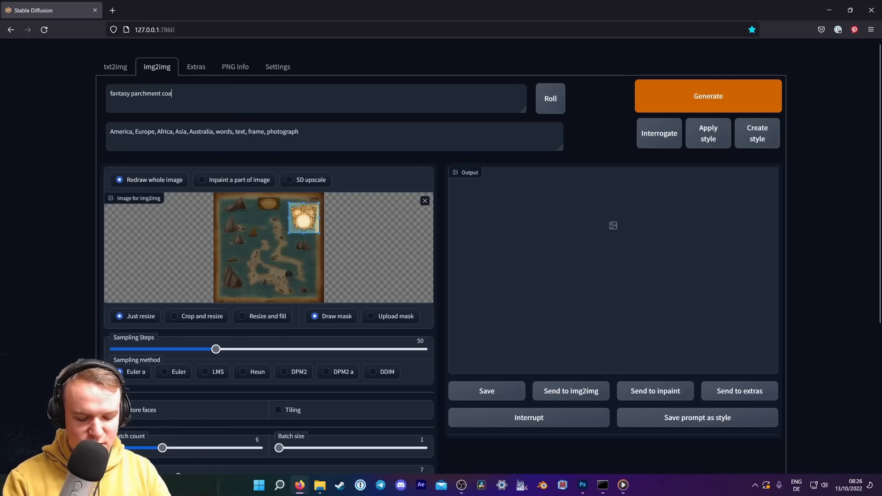
pyautogui.write('t of arms')
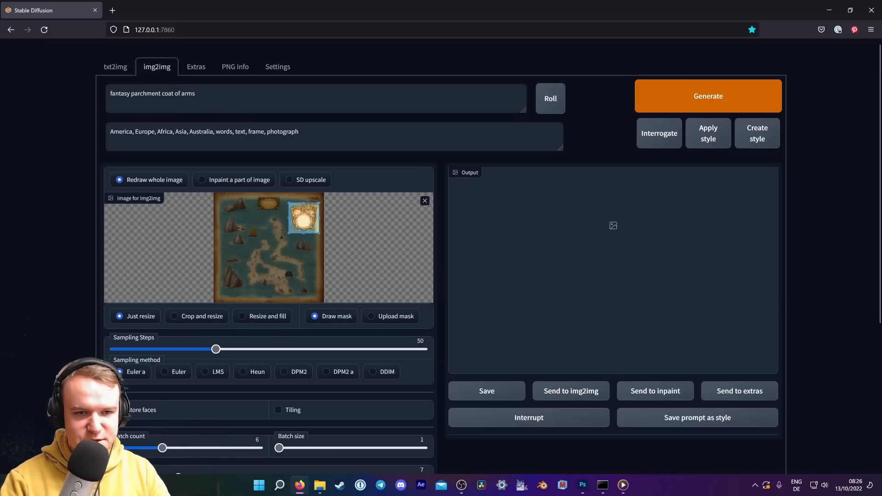
pyautogui.doubleClick(147, 94)
pyautogui.write('royal')
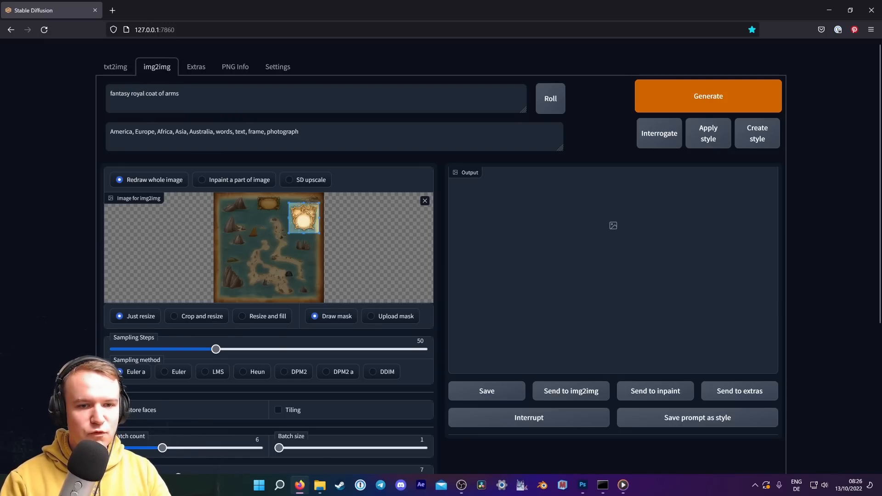
pyautogui.press('End')
pyautogui.write(',')
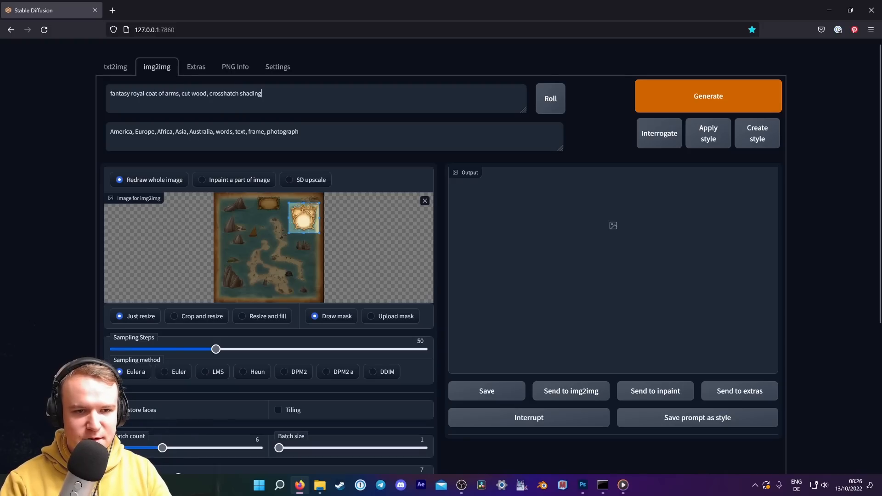
# Add "hand drawing of a" to the beginning of the coat of arms prompt.
pyautogui.write('hand-draw')
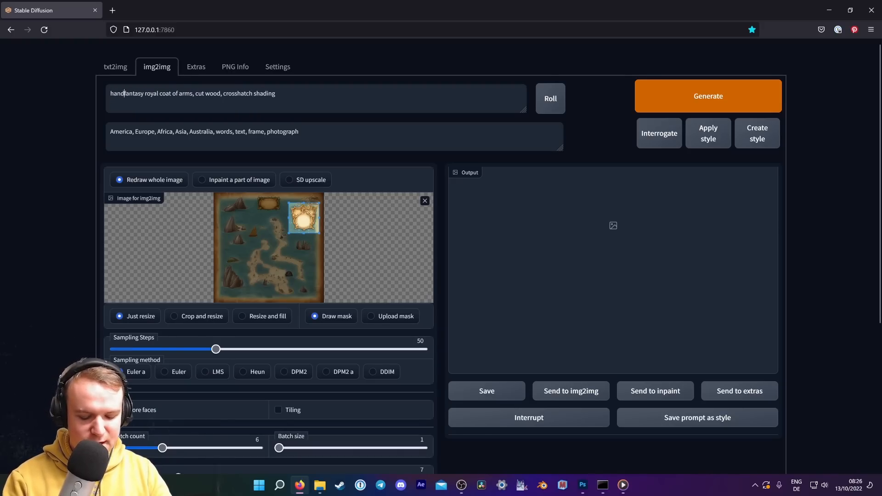
pyautogui.write('ing')
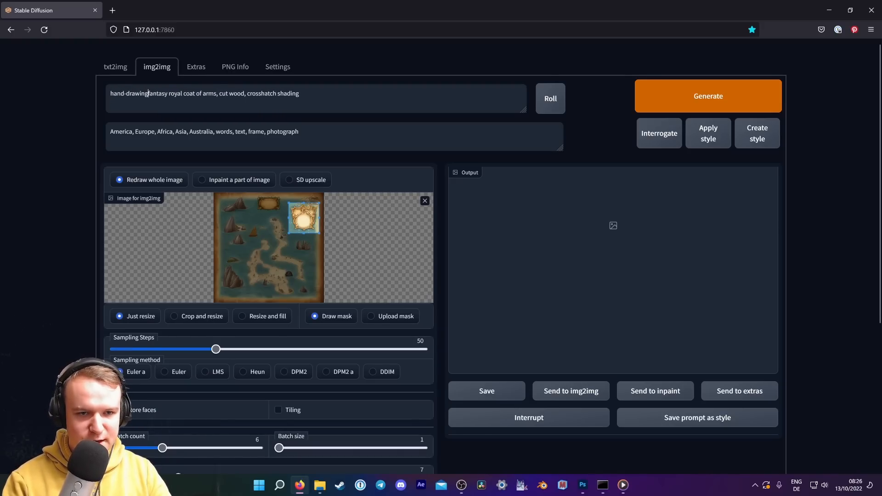
pyautogui.press('BackSpace')
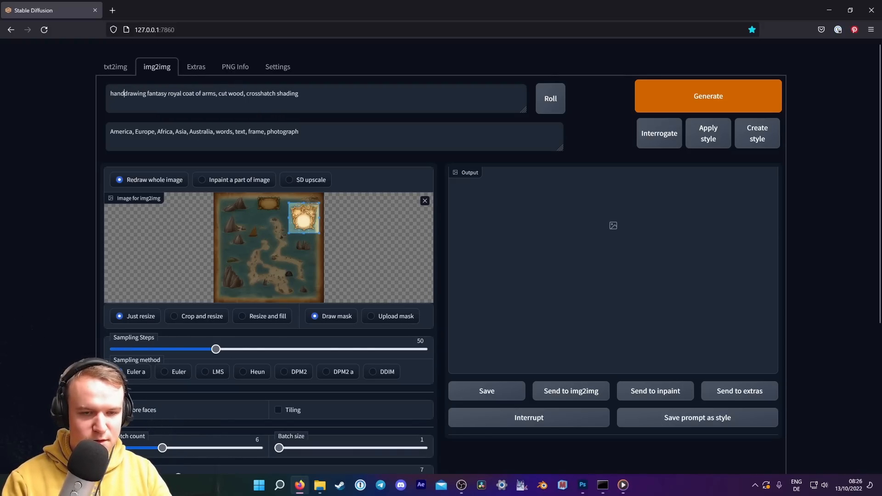
pyautogui.write('of a')
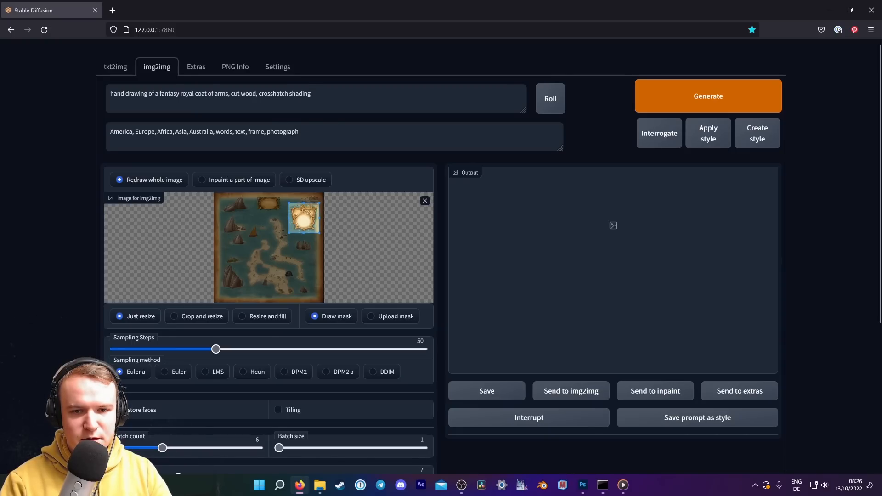
# Remove the continent names from the negative prompt, keeping only "words, text, frame, photograph".
pyautogui.moveTo(304, 132); pyautogui.dragTo(85, 129)
pyautogui.click(210, 132)
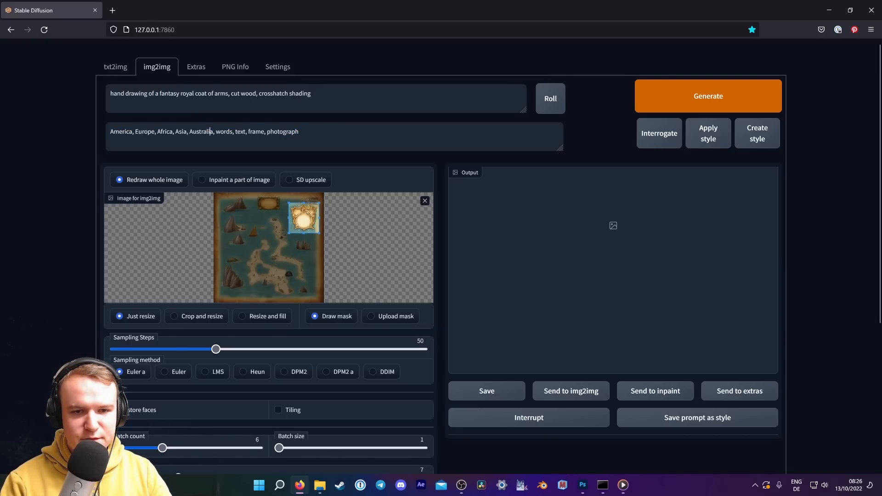
pyautogui.moveTo(220, 132); pyautogui.dragTo(113, 132)
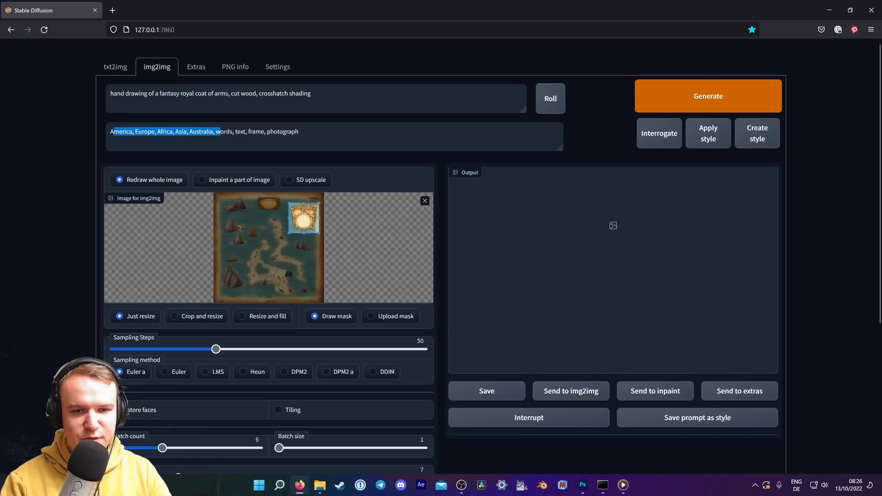
pyautogui.write('w')
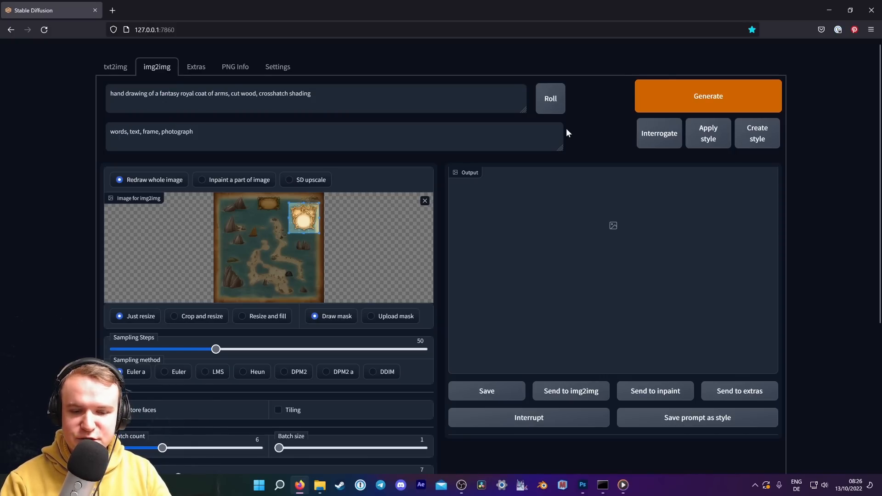
# Generate the coat of arms variations and enlarge the first single result.
pyautogui.click(717, 104)
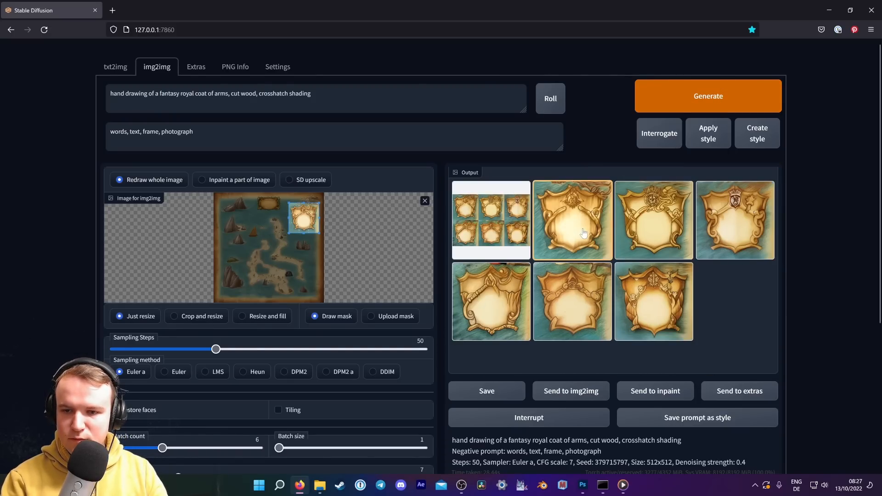
pyautogui.click(583, 233)
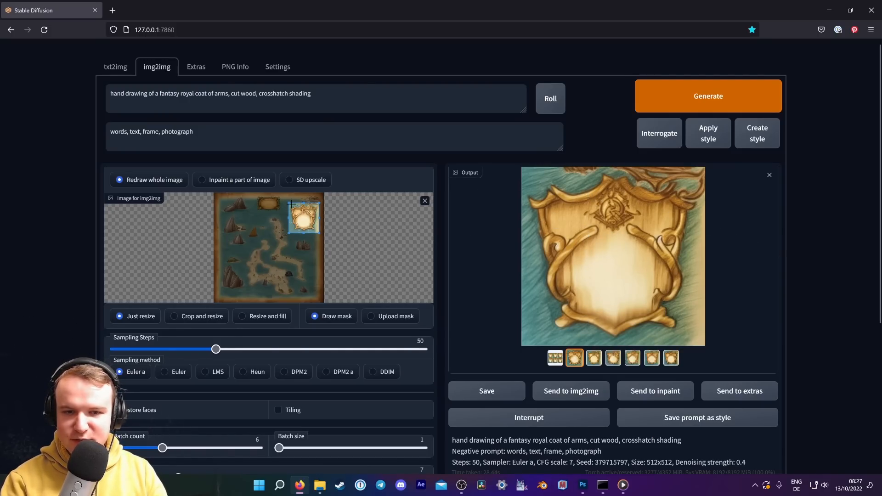
# Examine the original shield frame on the map in Photoshop up close, and return to the Stable Diffusion web UI.
pyautogui.click(583, 485)
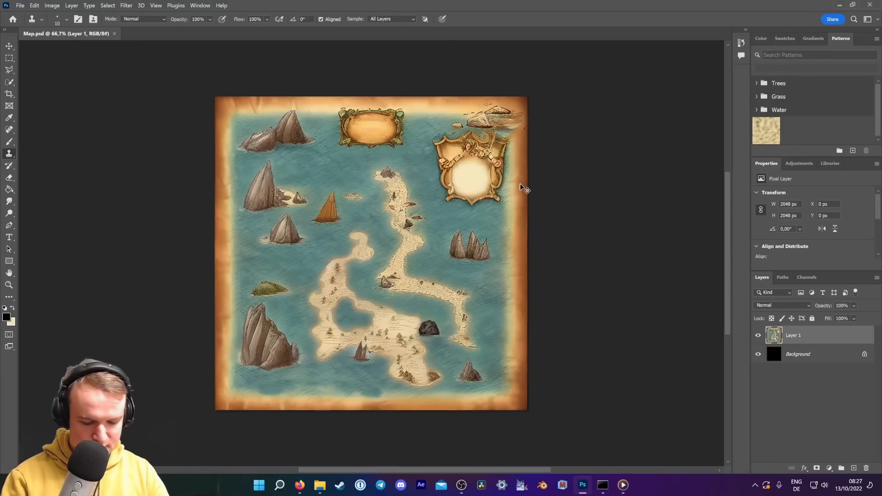
pyautogui.scroll(2, 524, 188)
pyautogui.scroll(4, 532, 233)
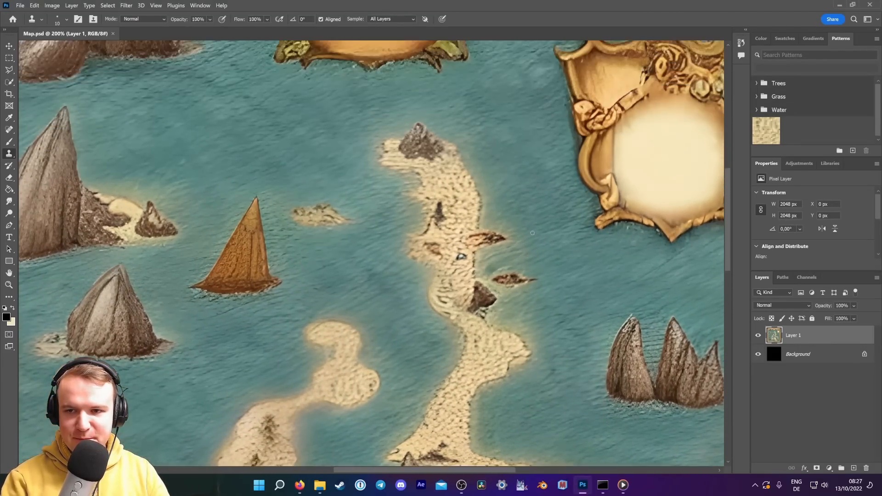
pyautogui.scroll(2, 533, 233)
pyautogui.hscroll(6, 482, 472)
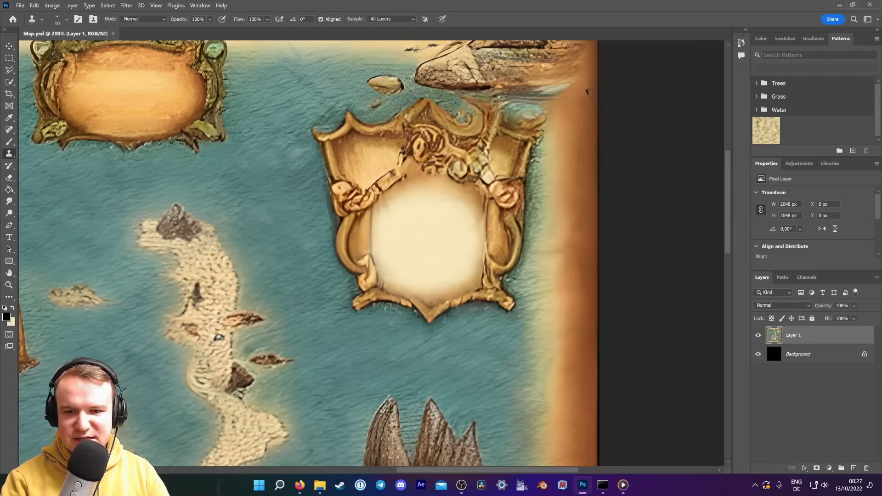
pyautogui.click(299, 485)
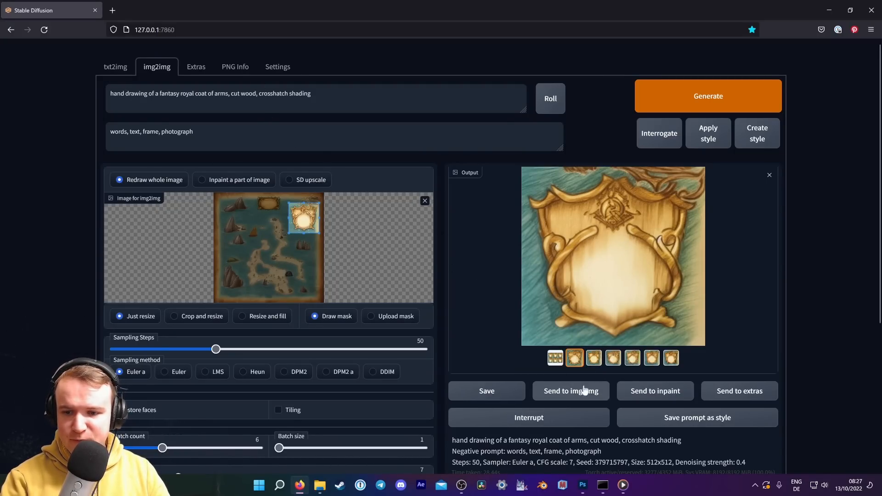
# Compare the generated coat of arms variations one by one at enlarged size.
pyautogui.click(593, 357)
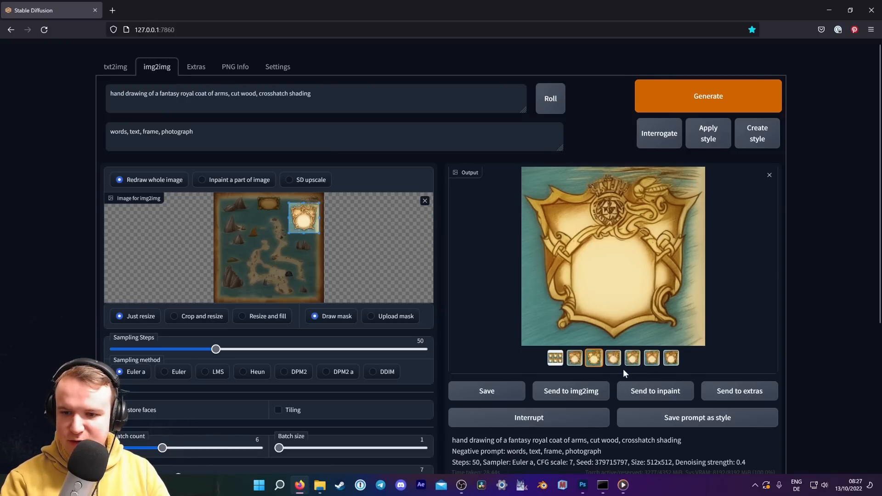
pyautogui.click(613, 360)
pyautogui.click(634, 362)
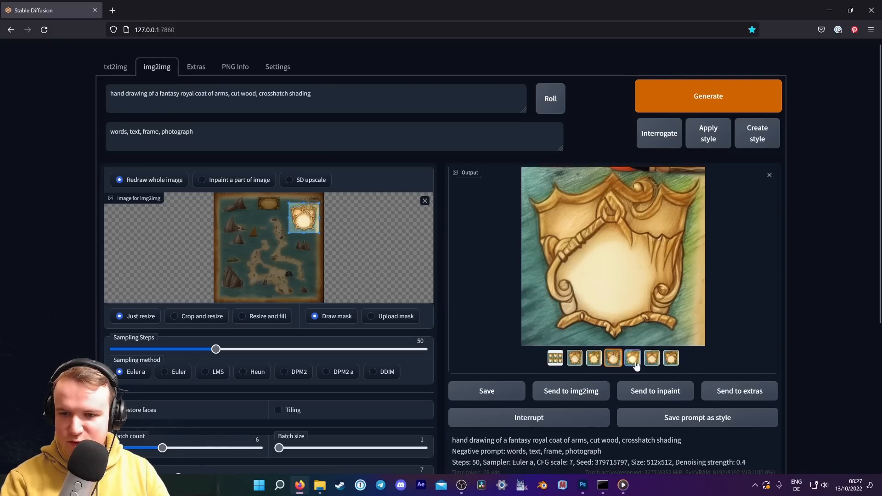
pyautogui.click(652, 360)
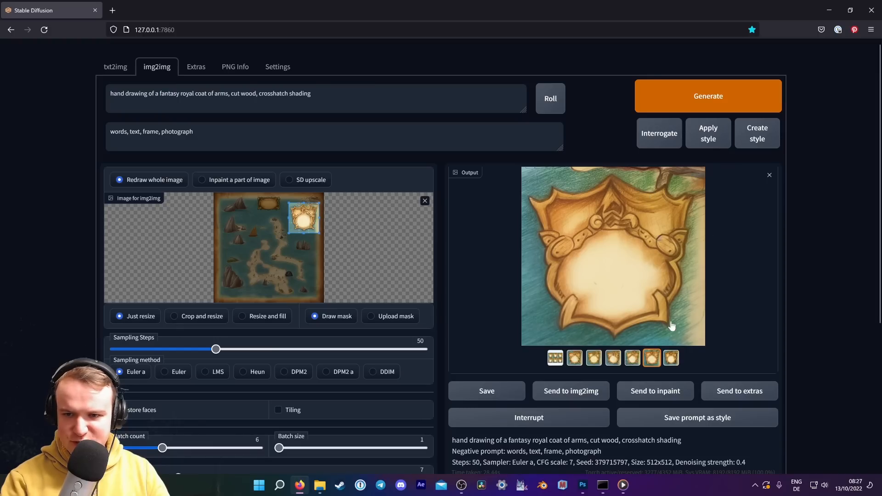
pyautogui.click(672, 360)
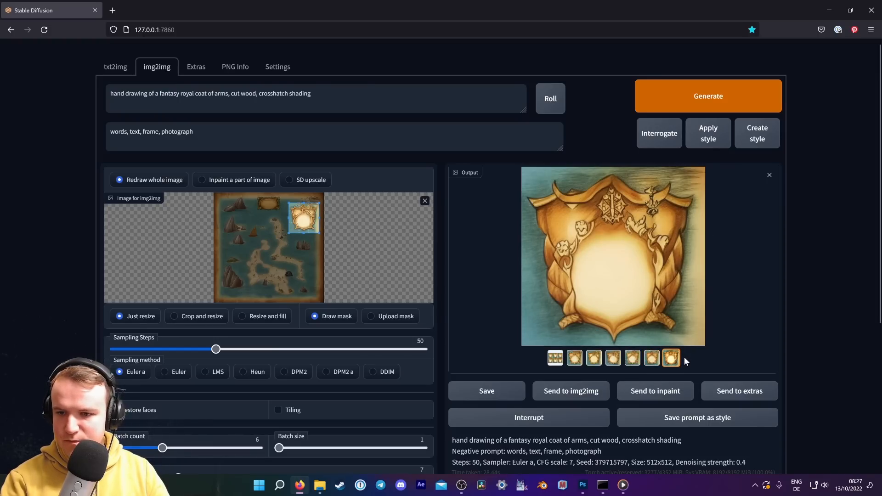
pyautogui.click(576, 358)
pyautogui.click(594, 359)
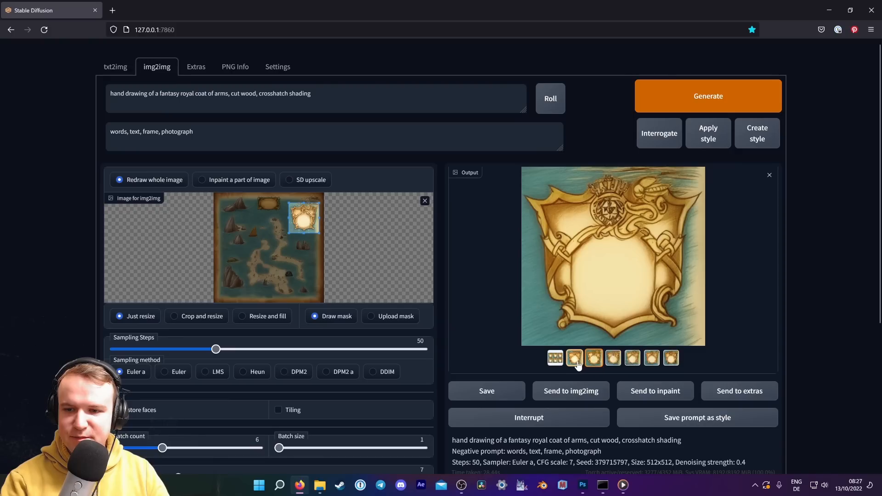
# Copy the first coat of arms variation, the wooden shield with the knotted emblem, as an image.
pyautogui.click(575, 360)
pyautogui.rightClick(633, 244)
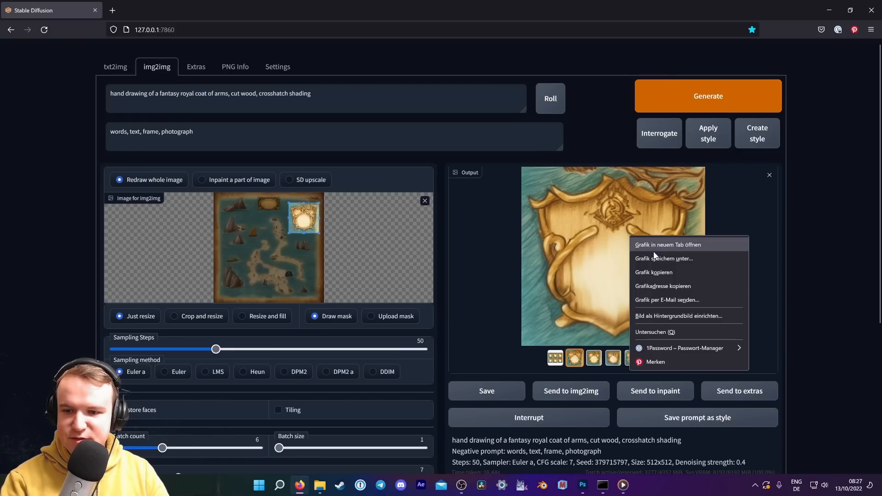
pyautogui.click(651, 274)
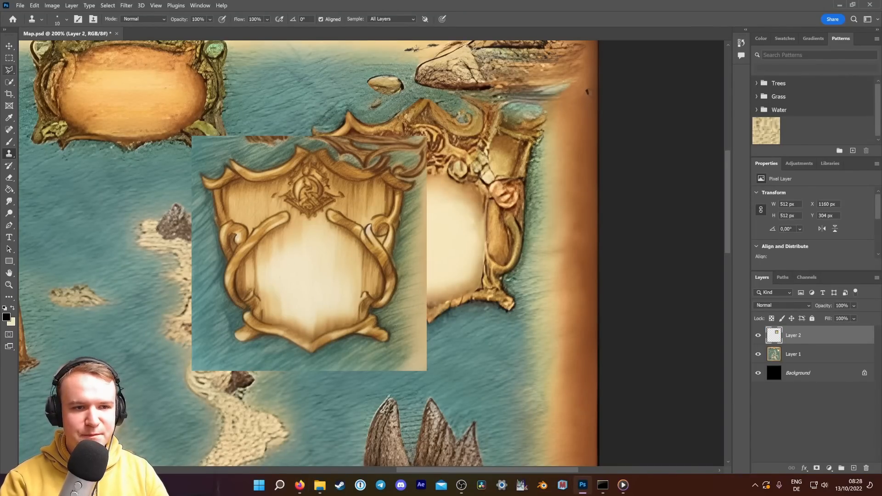
# Move the pasted shield in Photoshop closer to the original frame and lower its layer opacity to 79%.
pyautogui.press('v')
pyautogui.moveTo(352, 164)
pyautogui.mouseDown()
pyautogui.moveTo(499, 83)
pyautogui.moveTo(456, 157)
pyautogui.moveTo(446, 155)
pyautogui.mouseUp()
pyautogui.moveTo(822, 310); pyautogui.dragTo(814, 310)
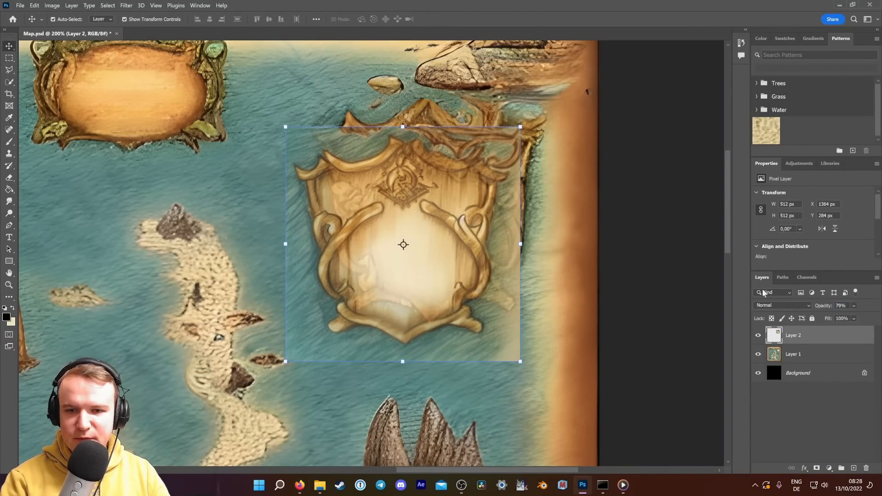
# Scale the shield layer to about 547 × 547 px and align it over the original shield frame.
pyautogui.moveTo(553, 101)
pyautogui.mouseDown()
pyautogui.moveTo(564, 97)
pyautogui.moveTo(554, 106)
pyautogui.mouseUp()
pyautogui.moveTo(484, 167); pyautogui.dragTo(500, 152)
pyautogui.moveTo(563, 87)
pyautogui.mouseDown()
pyautogui.moveTo(573, 78)
pyautogui.moveTo(546, 112)
pyautogui.moveTo(559, 98)
pyautogui.mouseUp()
pyautogui.moveTo(302, 349)
pyautogui.mouseDown()
pyautogui.moveTo(338, 310)
pyautogui.moveTo(307, 342)
pyautogui.mouseUp()
pyautogui.moveTo(430, 266)
pyautogui.mouseDown()
pyautogui.moveTo(422, 265)
pyautogui.moveTo(440, 272)
pyautogui.moveTo(427, 263)
pyautogui.mouseUp()
pyautogui.moveTo(552, 344)
pyautogui.mouseDown()
pyautogui.moveTo(574, 338)
pyautogui.moveTo(556, 333)
pyautogui.moveTo(554, 345)
pyautogui.mouseUp()
pyautogui.press('Return')
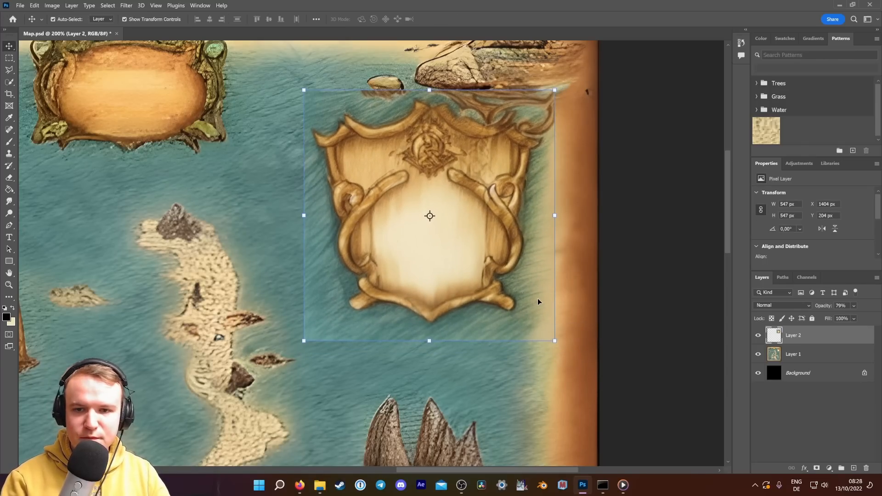
# Add a layer mask to the shield layer and mask out the area around the frame with a soft brush of about 152 px.
pyautogui.scroll(1, 703, 274)
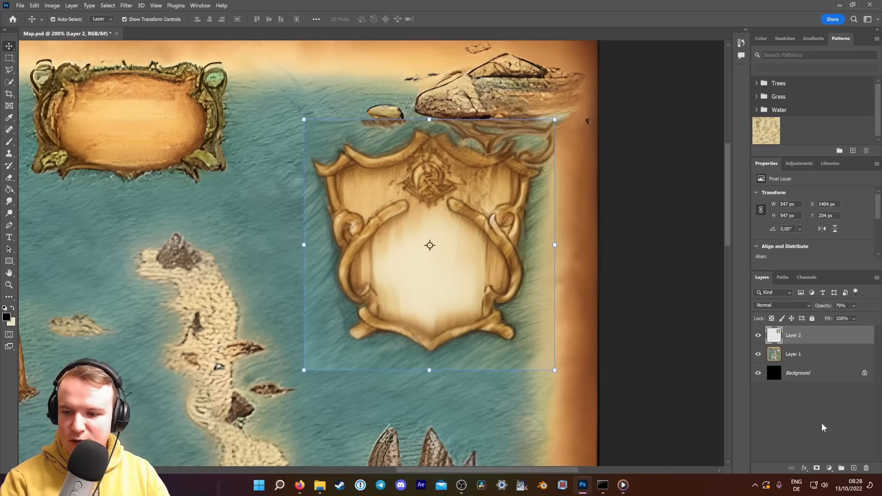
pyautogui.click(817, 469)
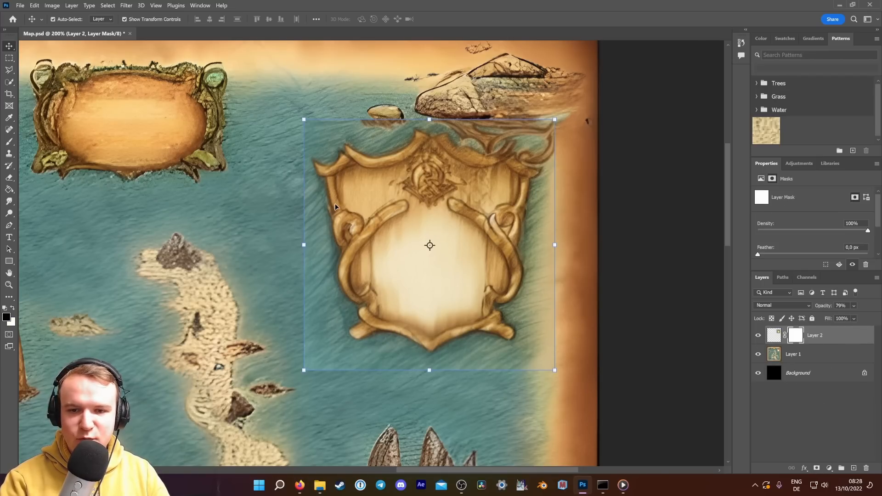
pyautogui.click(9, 142)
pyautogui.click(67, 20)
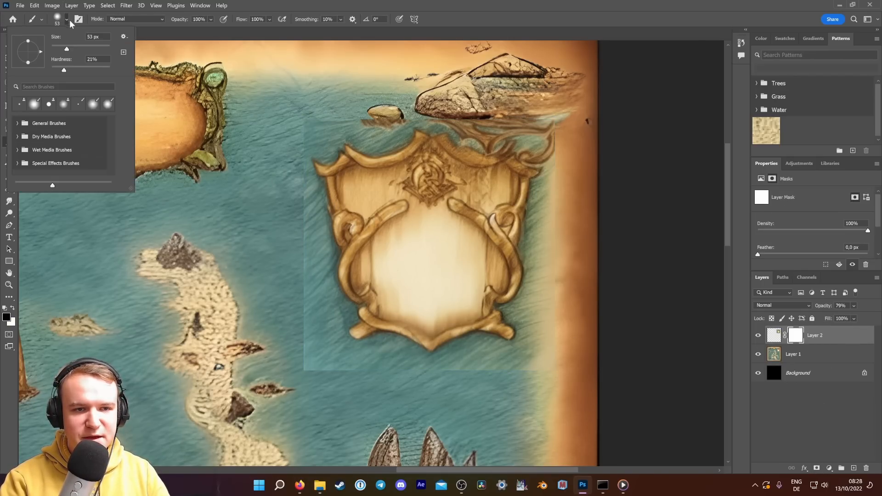
pyautogui.click(88, 49)
pyautogui.moveTo(321, 380)
pyautogui.mouseDown()
pyautogui.moveTo(363, 390)
pyautogui.moveTo(499, 390)
pyautogui.moveTo(461, 388)
pyautogui.moveTo(490, 375)
pyautogui.moveTo(503, 392)
pyautogui.moveTo(581, 361)
pyautogui.moveTo(570, 348)
pyautogui.moveTo(580, 179)
pyautogui.moveTo(568, 112)
pyautogui.moveTo(454, 97)
pyautogui.moveTo(489, 109)
pyautogui.mouseUp()
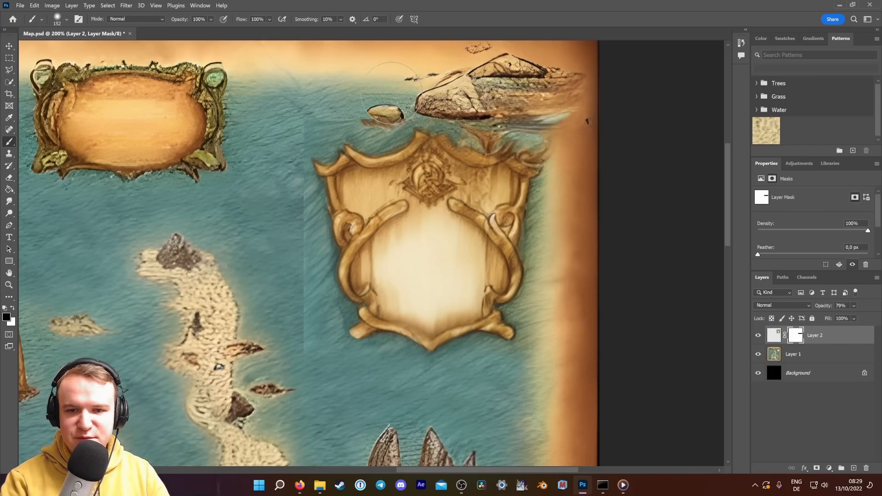
pyautogui.moveTo(390, 93)
pyautogui.mouseDown()
pyautogui.moveTo(298, 109)
pyautogui.moveTo(280, 143)
pyautogui.moveTo(273, 163)
pyautogui.moveTo(278, 201)
pyautogui.moveTo(289, 201)
pyautogui.moveTo(289, 340)
pyautogui.moveTo(301, 348)
pyautogui.moveTo(309, 337)
pyautogui.moveTo(334, 396)
pyautogui.moveTo(472, 390)
pyautogui.mouseUp()
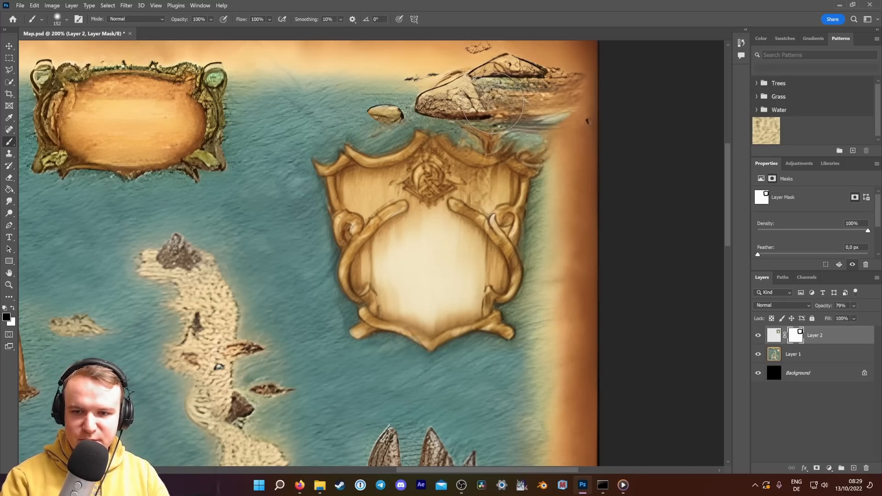
# Return to the Stable Diffusion web UI and reposition the crop selection over the oval frame at the map's upper edge.
pyautogui.hotkey('ctrl', '-')
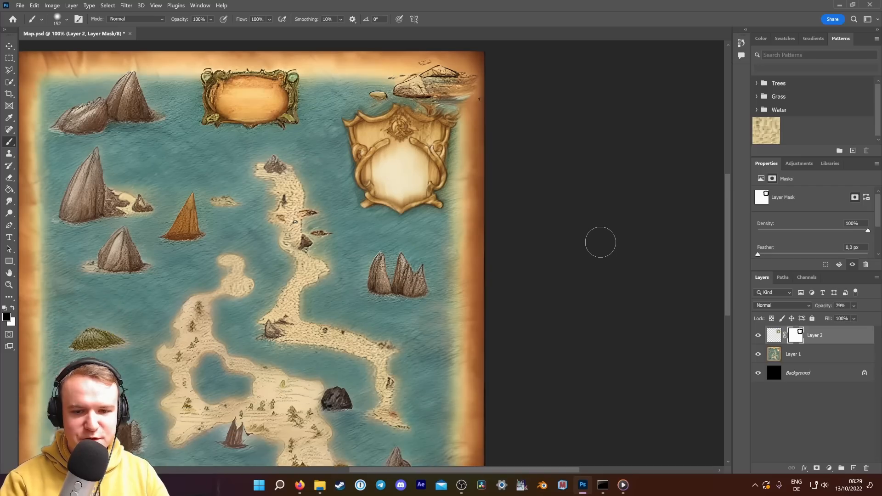
pyautogui.scroll(-2, 600, 242)
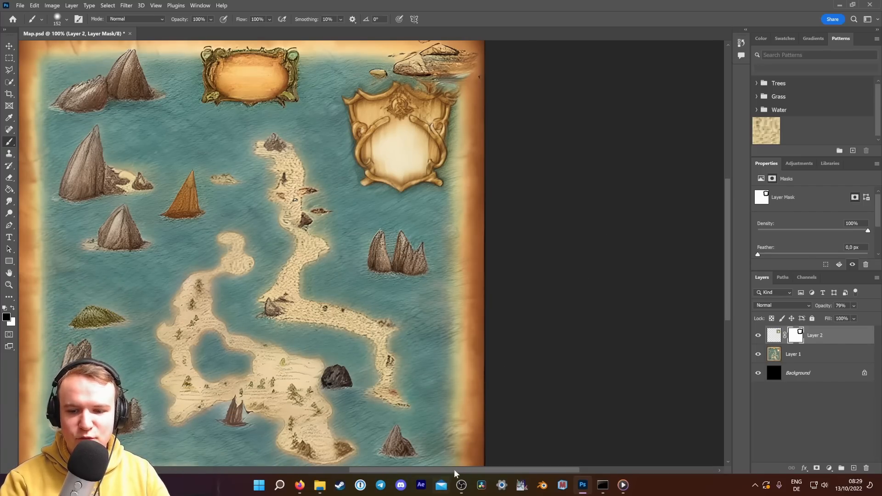
pyautogui.hscroll(-5, 514, 335)
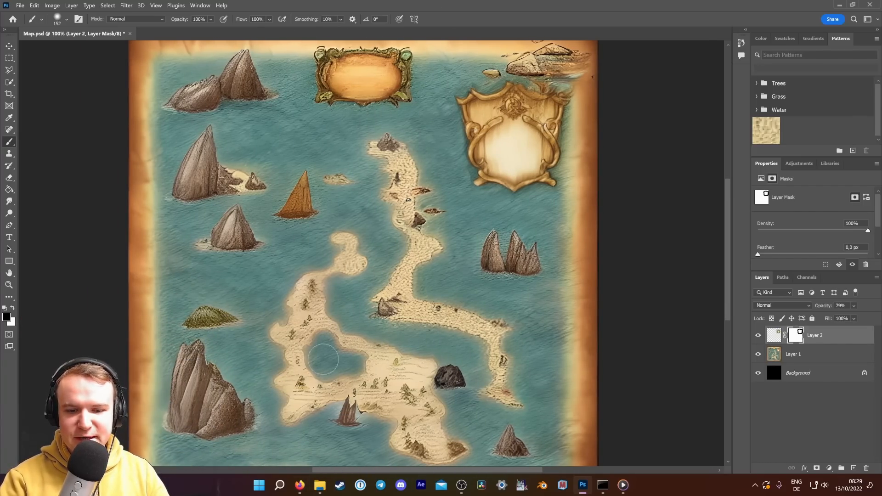
pyautogui.click(299, 485)
pyautogui.moveTo(303, 72); pyautogui.dragTo(268, 60)
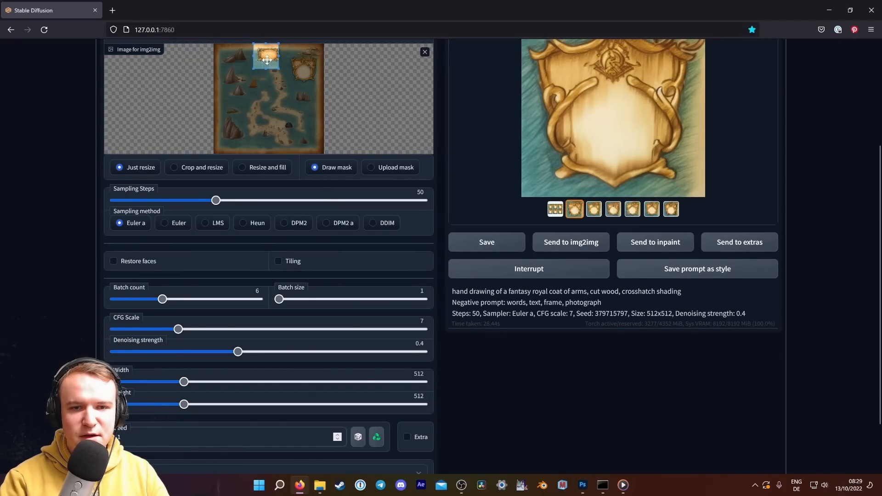
pyautogui.moveTo(267, 60); pyautogui.dragTo(269, 60)
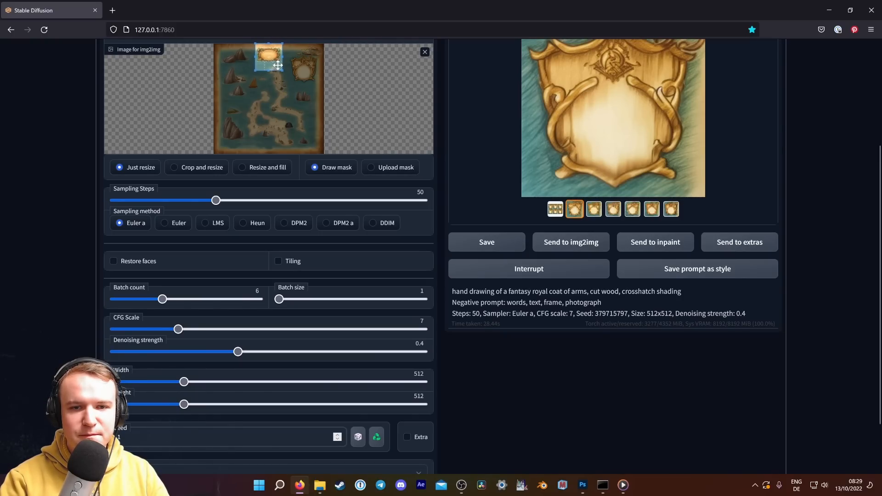
pyautogui.scroll(4, 82, 162)
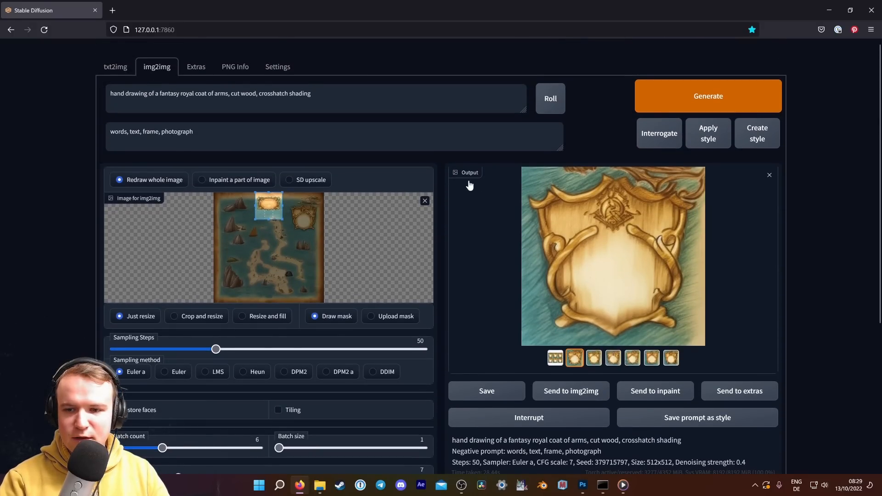
# Check the oval frame's details in Photoshop, and add "with leaves and fruit" after "coat of arms" in the Stable Diffusion prompt.
pyautogui.click(583, 483)
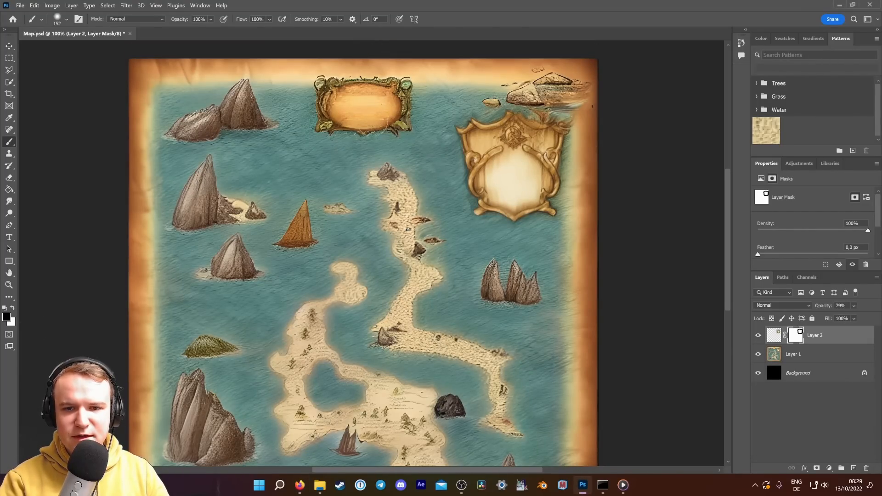
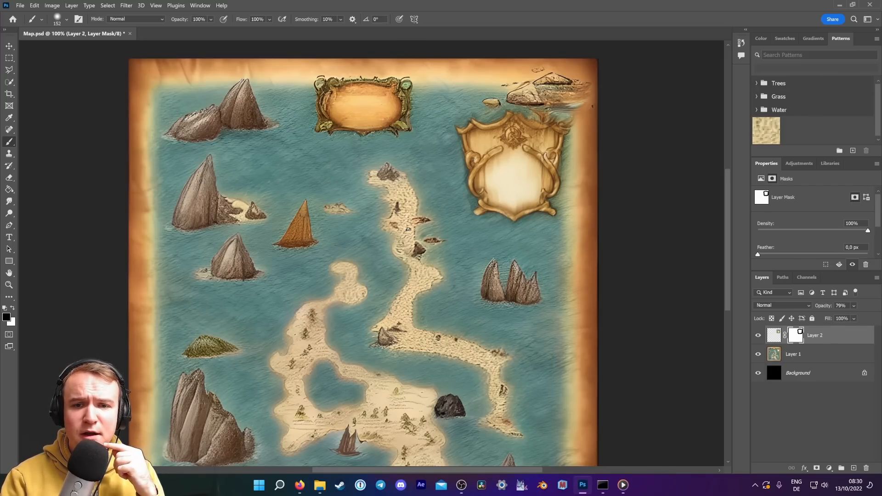
pyautogui.click(299, 484)
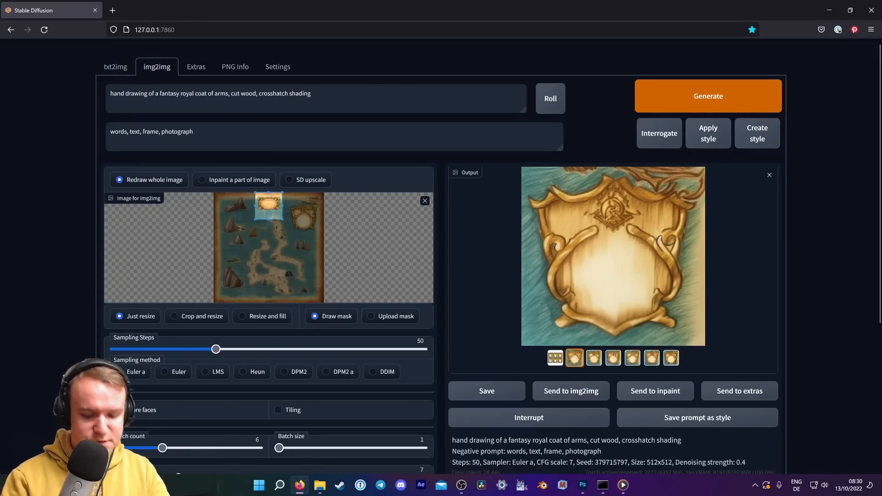
pyautogui.click(228, 93)
pyautogui.write('with')
pyautogui.write(' leaves and ')
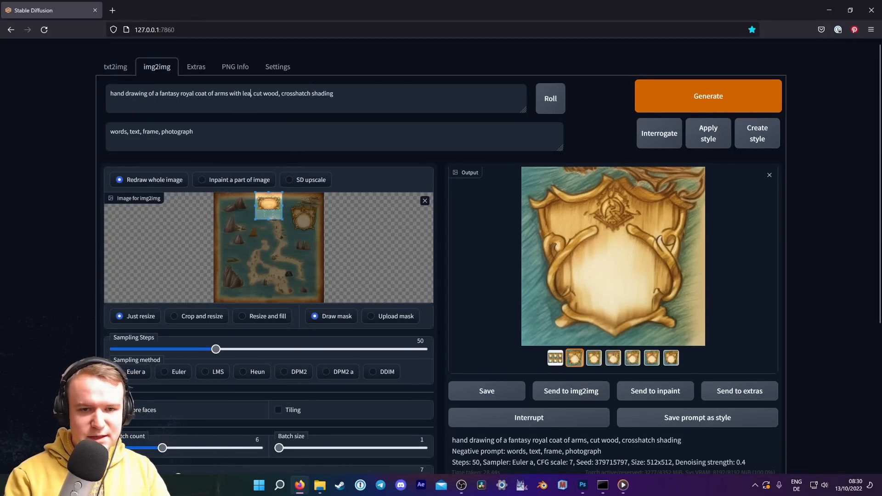
pyautogui.write('fruit')
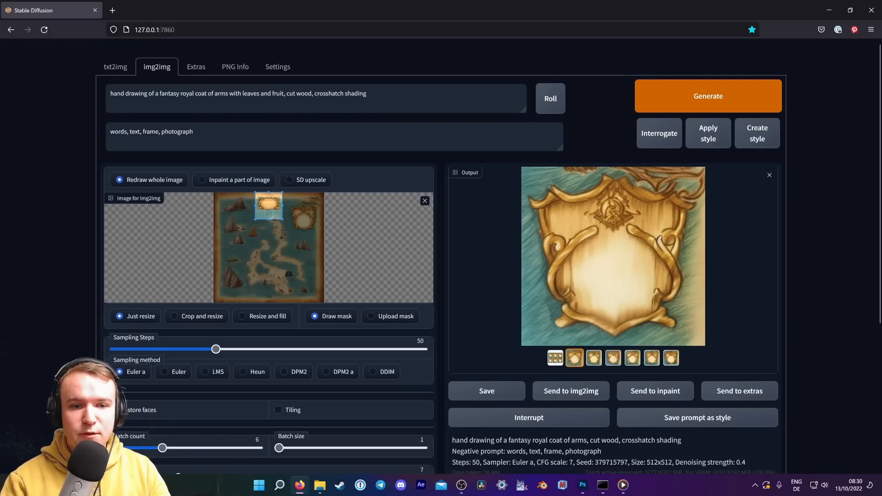
# Generate new variations of the cropped oval frame with the leaves and fruit prompt.
pyautogui.scroll(-3, 72, 178)
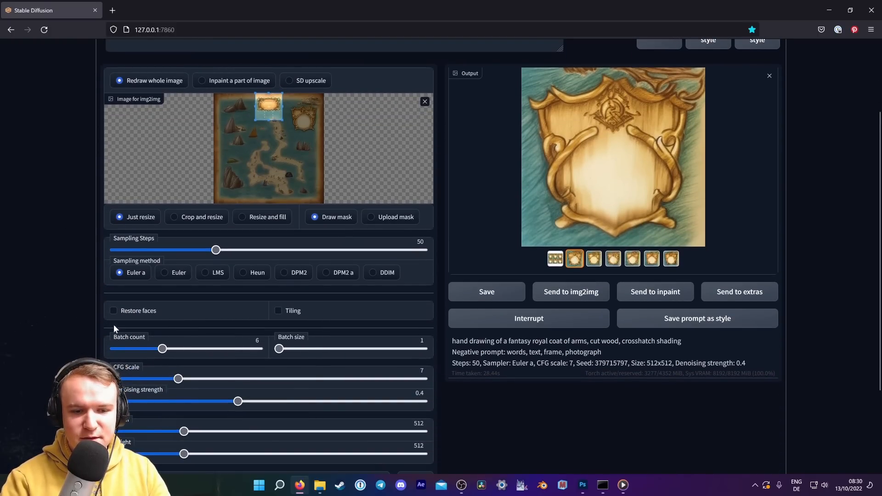
pyautogui.scroll(3, 552, 408)
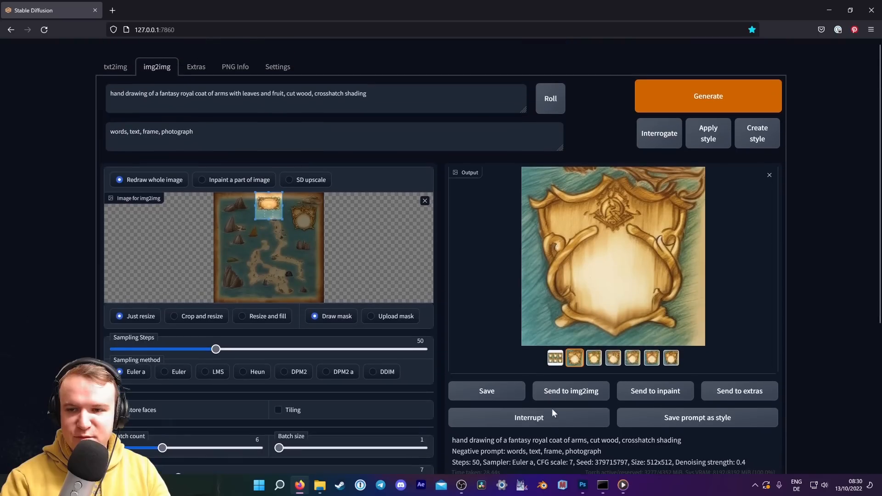
pyautogui.click(724, 101)
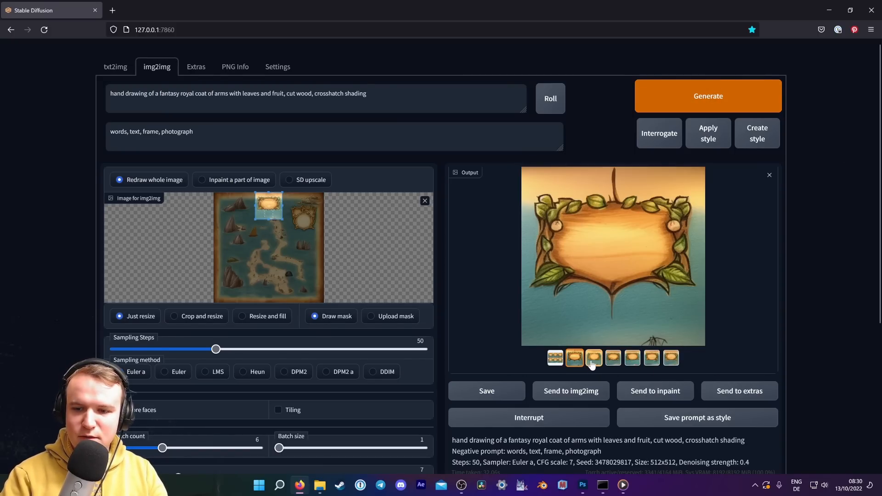
# Compare the generated oval frame variations one by one at enlarged size.
pyautogui.click(593, 361)
pyautogui.click(614, 361)
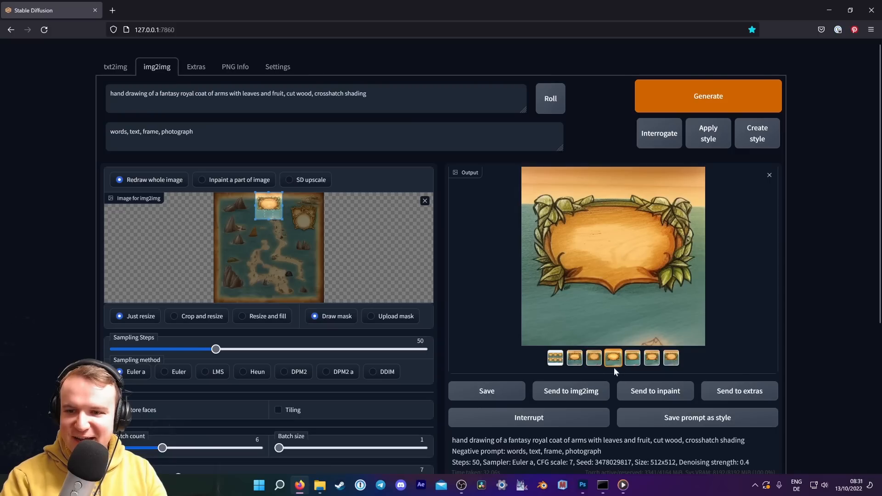
pyautogui.click(575, 359)
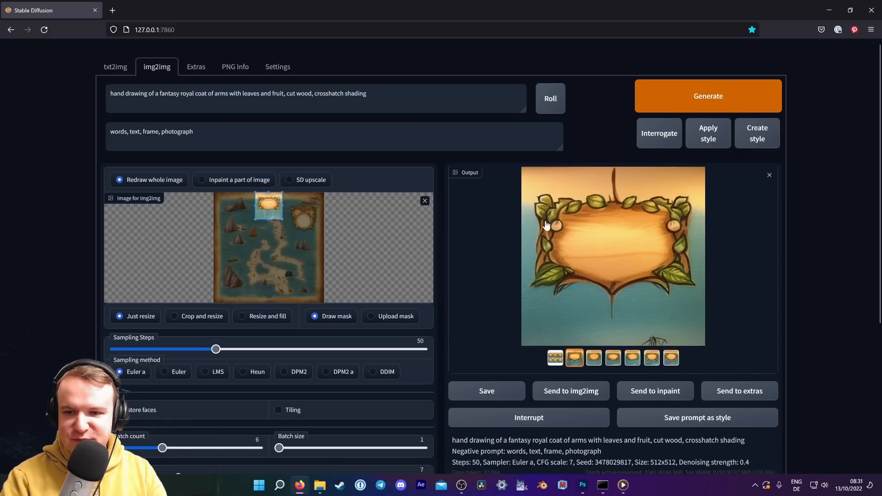
pyautogui.click(594, 359)
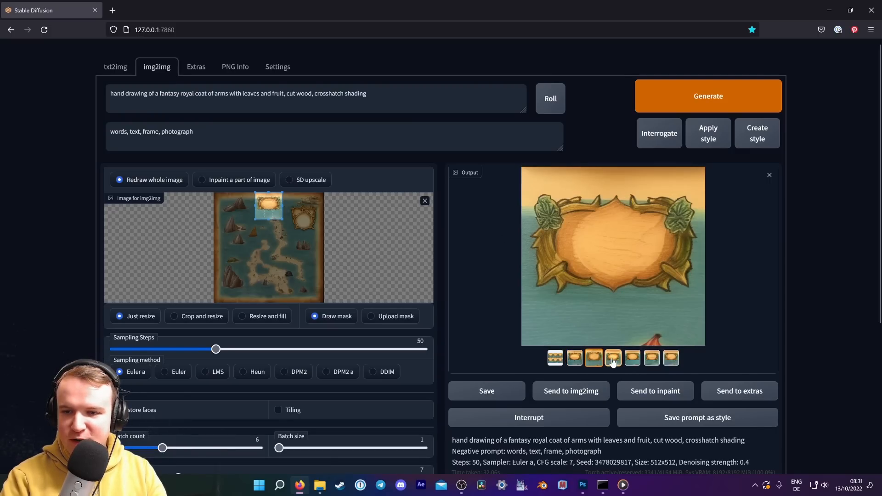
pyautogui.click(612, 359)
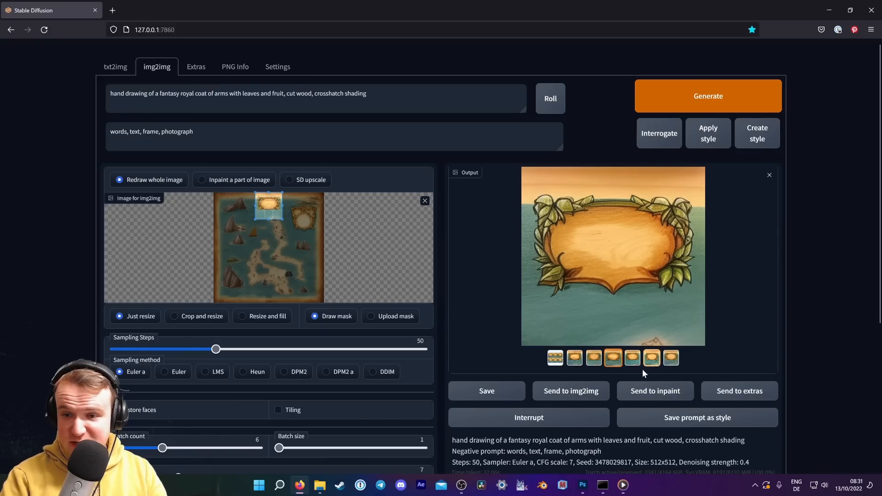
pyautogui.click(635, 362)
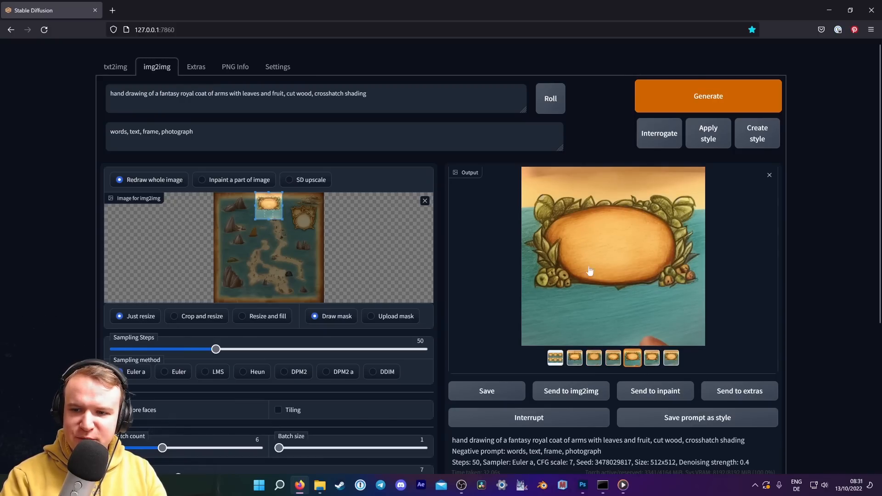
pyautogui.click(651, 359)
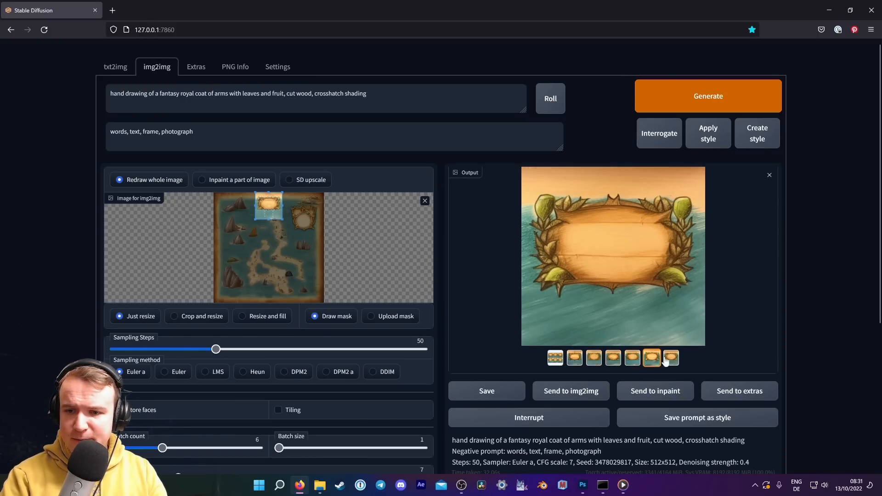
pyautogui.click(674, 360)
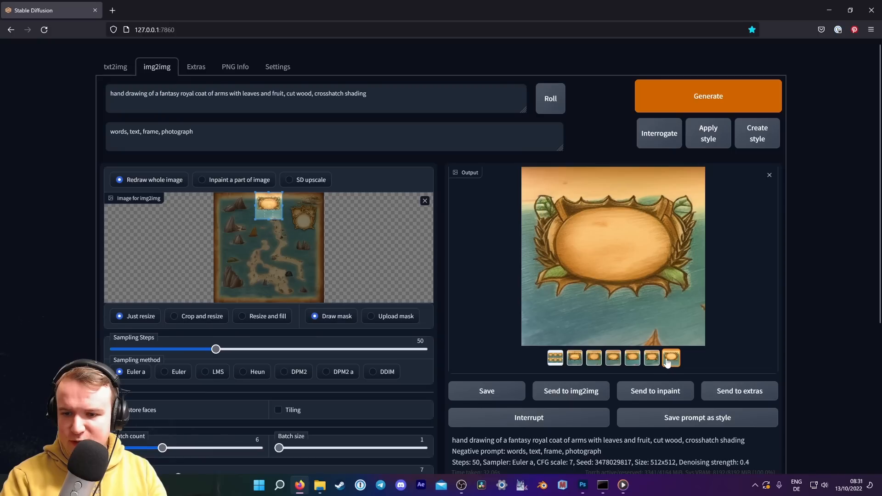
# Flip between the leaves-and-fruit frame variations and select the wooden plaque with leaf clusters along both sides.
pyautogui.click(652, 361)
pyautogui.click(633, 361)
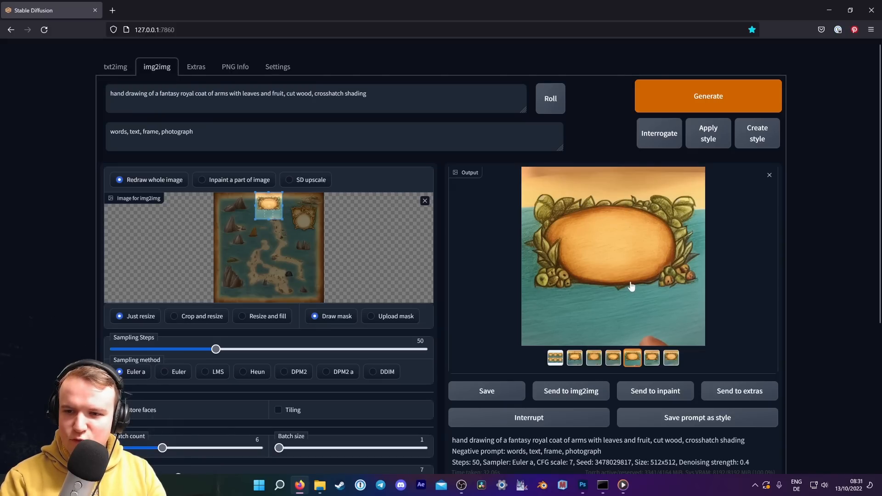
pyautogui.click(593, 362)
pyautogui.click(576, 362)
pyautogui.click(596, 362)
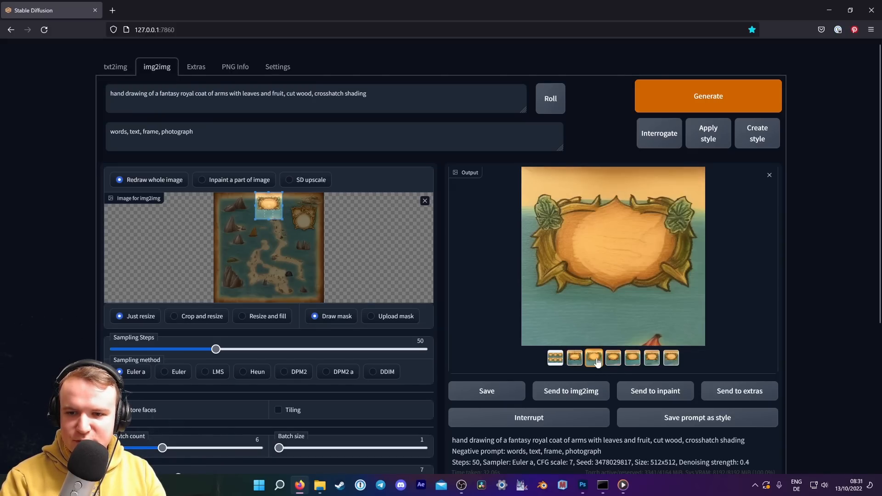
pyautogui.click(632, 360)
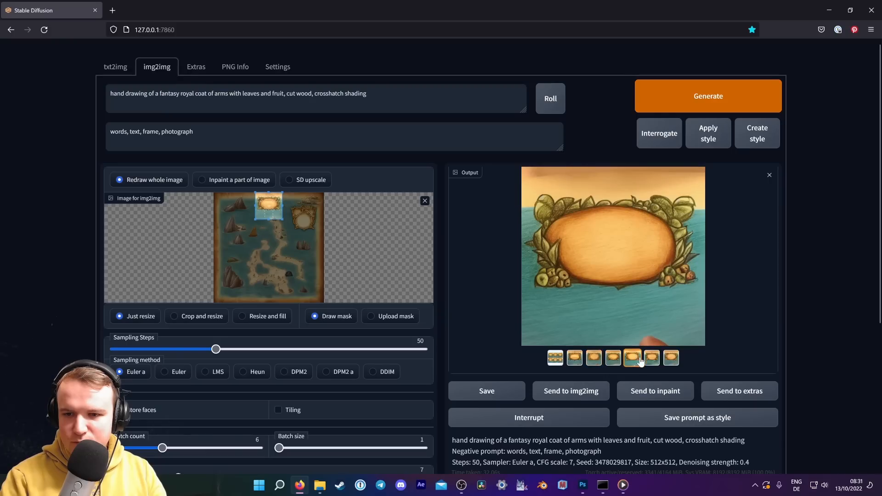
pyautogui.click(613, 362)
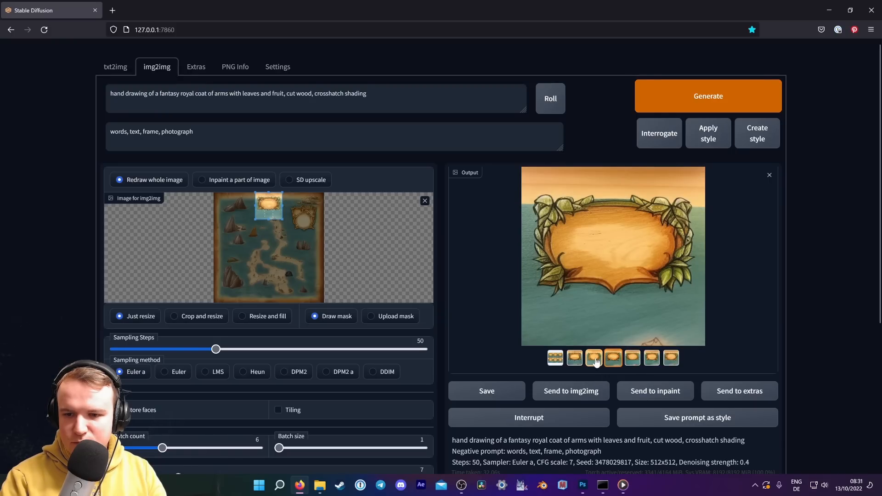
pyautogui.click(596, 363)
pyautogui.click(615, 362)
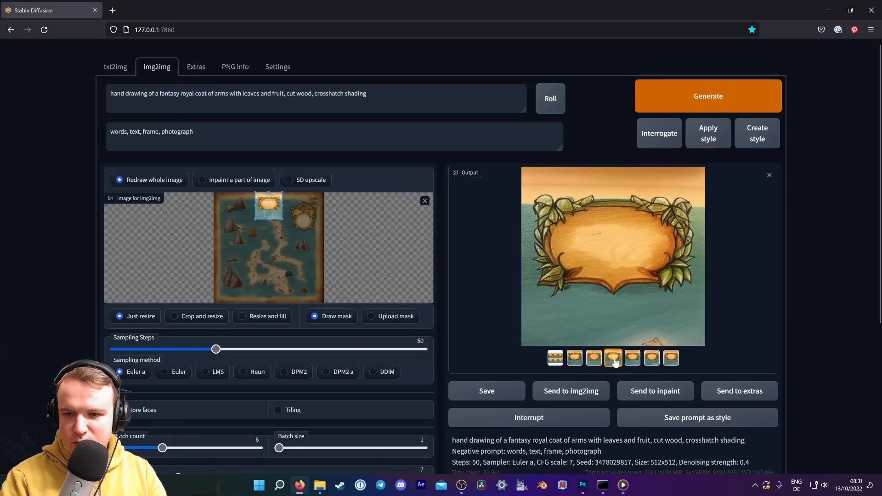
# Change the prompt's plant description to "with orchid leaves and pomegranates and flowers".
pyautogui.click(579, 391)
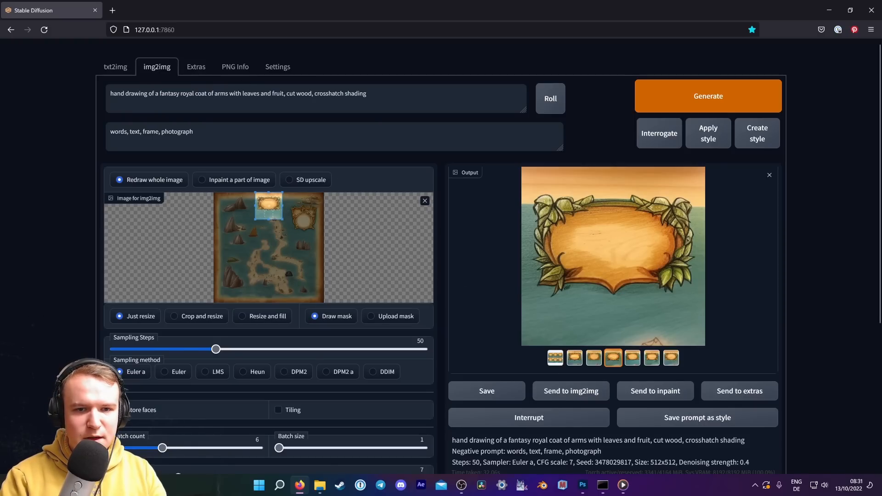
pyautogui.press('BackSpace')
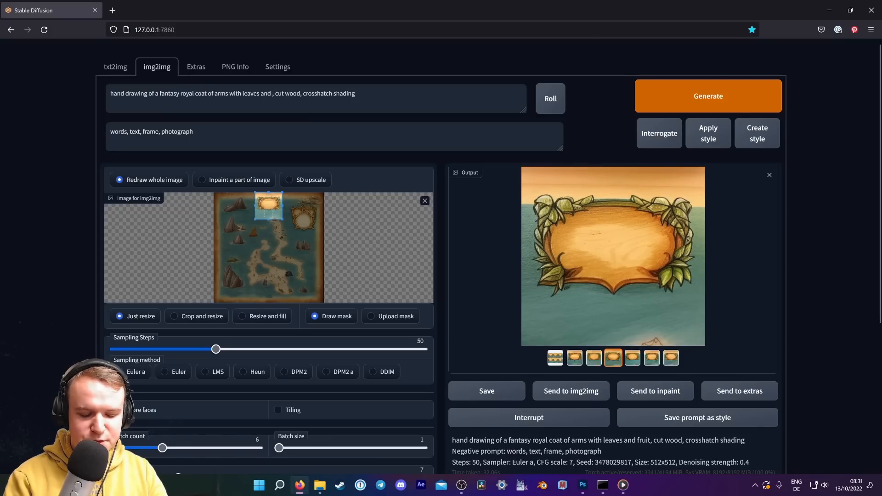
pyautogui.write('pomegranates')
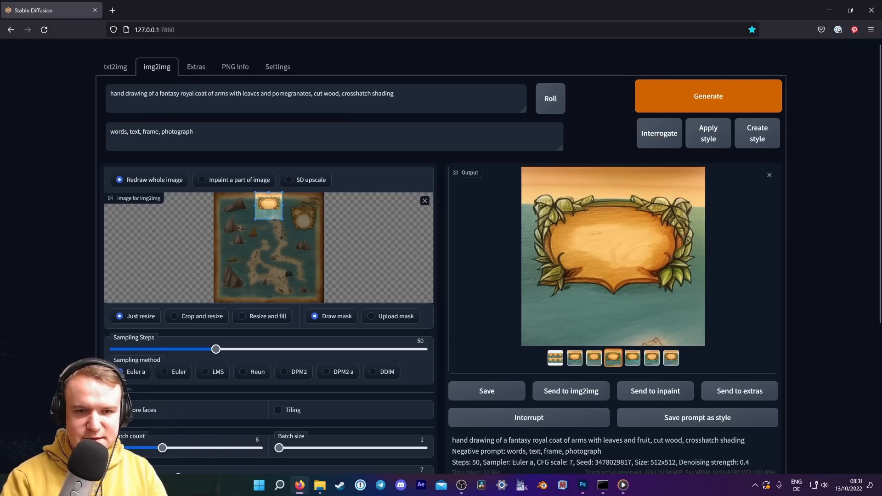
pyautogui.write('orchid ')
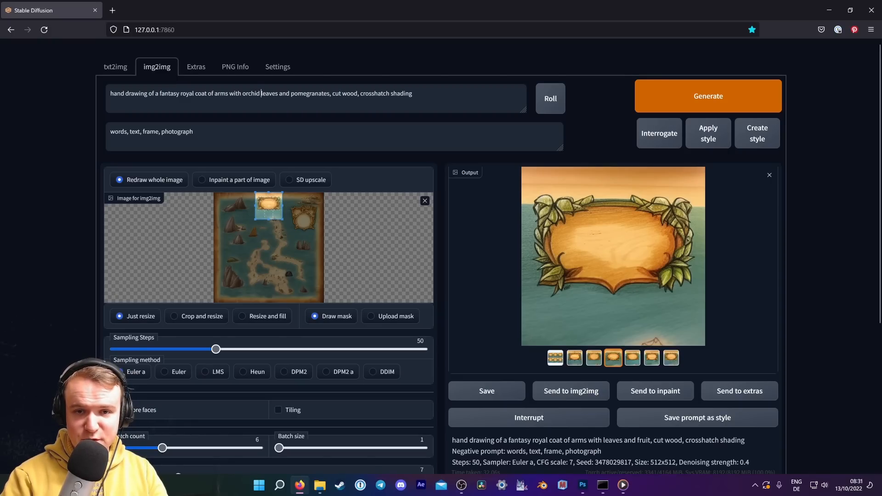
pyautogui.write(' and flowers')
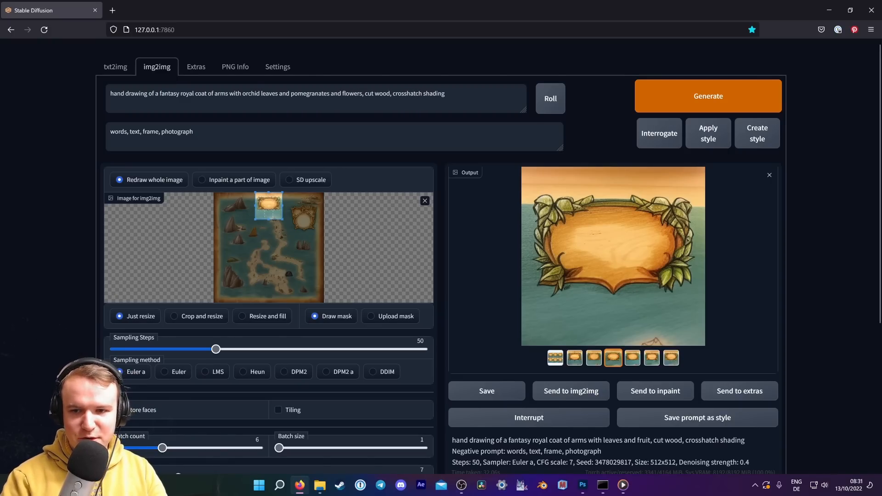
# Use the selected leafy plaque as the img2img input, generate new variations from it and look through the first results.
pyautogui.click(570, 391)
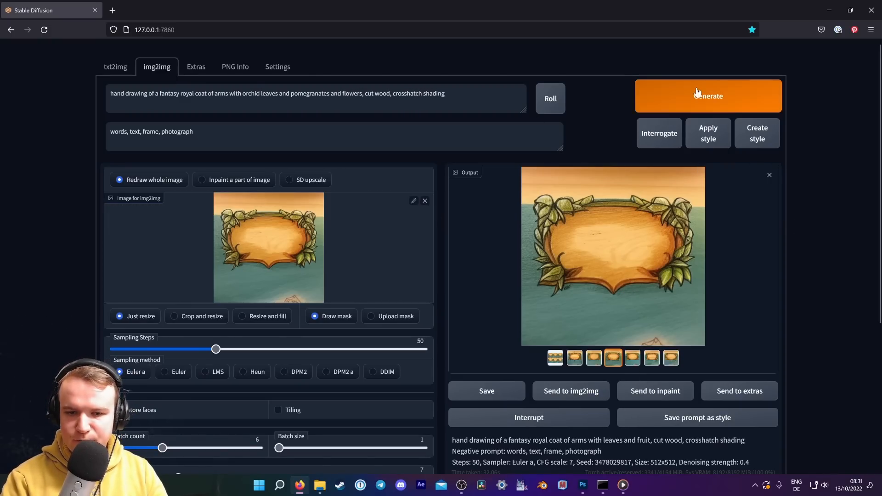
pyautogui.click(707, 96)
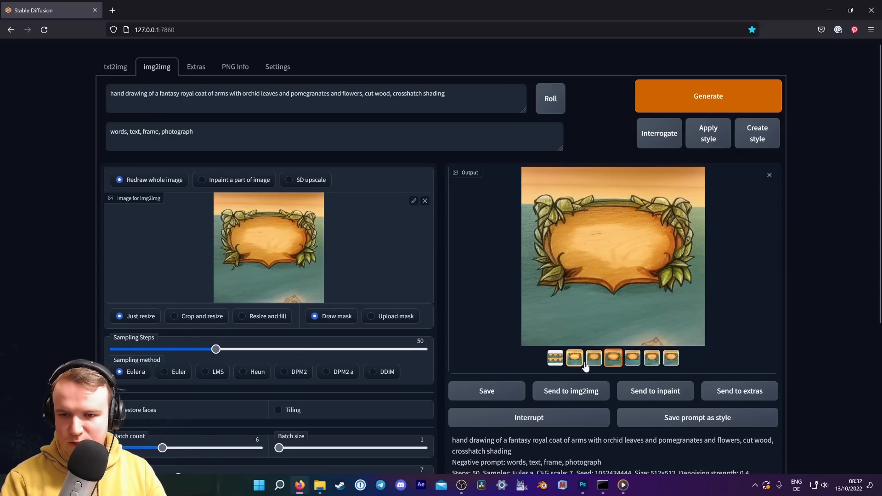
pyautogui.click(579, 362)
pyautogui.click(591, 363)
pyautogui.click(614, 363)
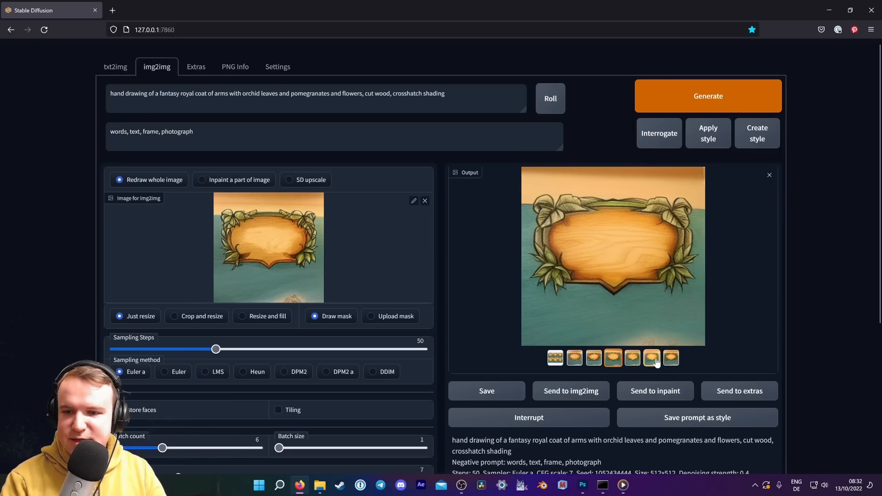
# Copy the leafy plaque input image and paste it into a new 512 x 512 px Photoshop document.
pyautogui.rightClick(274, 241)
pyautogui.click(296, 273)
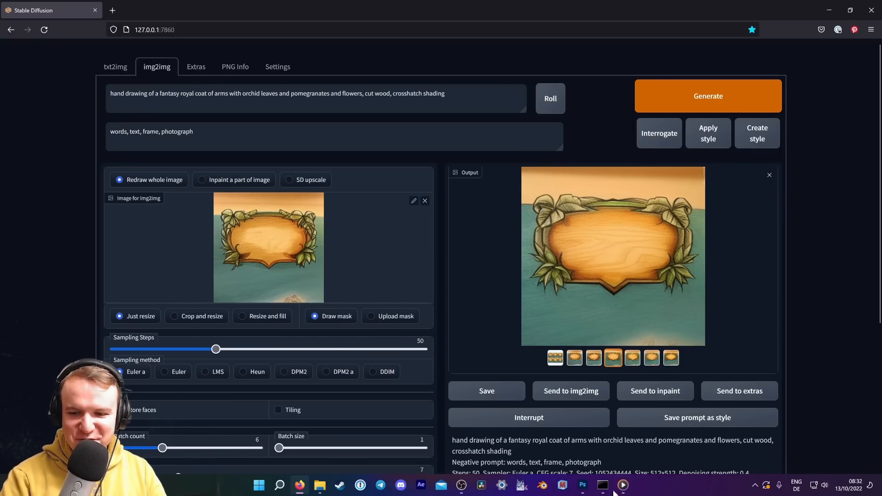
pyautogui.click(582, 486)
pyautogui.click(20, 6)
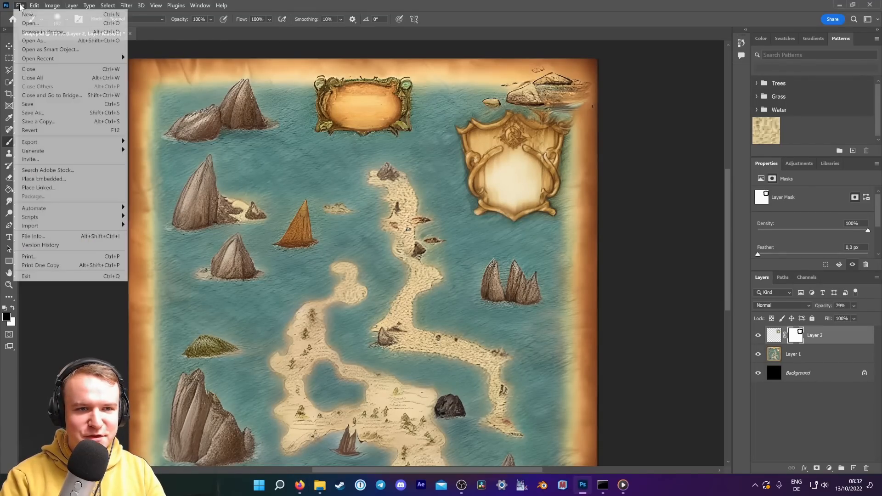
pyautogui.click(28, 14)
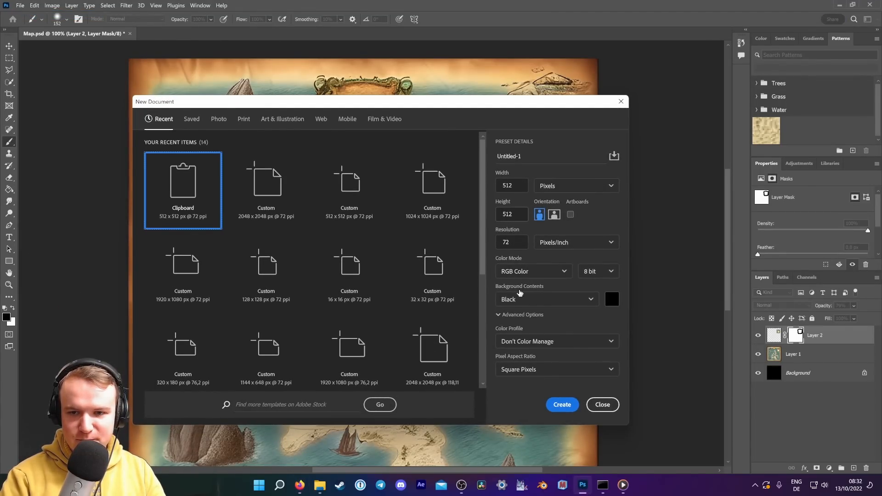
pyautogui.click(563, 404)
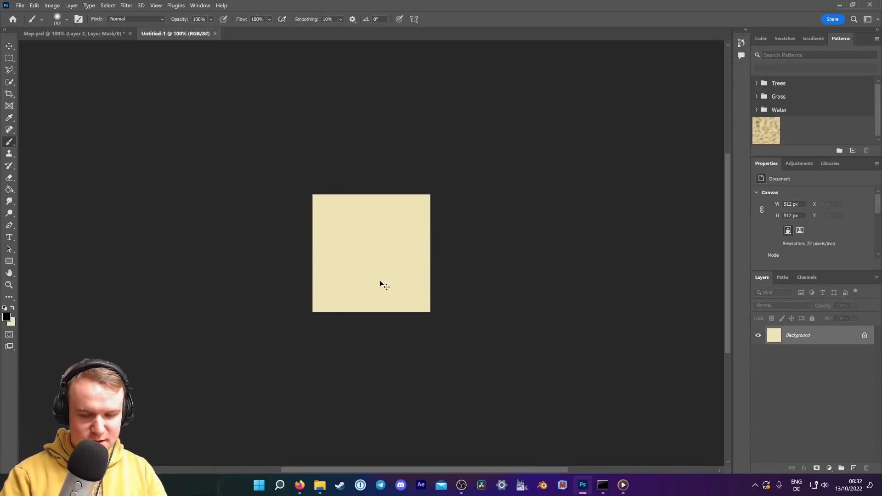
pyautogui.hotkey('ctrl', 'v')
pyautogui.hotkey('ctrl', '+')
pyautogui.hotkey('ctrl', '+')
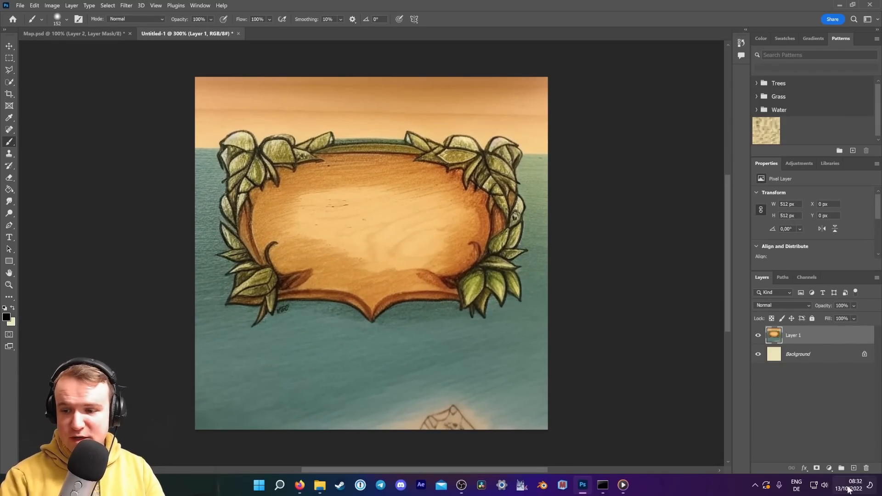
# Add a new layer above the plaque and set up a 25 px brush with a dark red foreground colour.
pyautogui.click(853, 467)
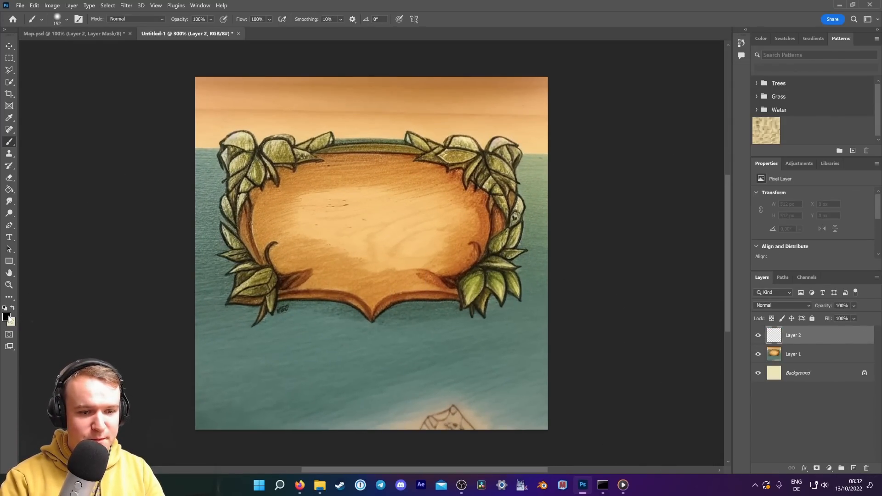
pyautogui.click(6, 317)
pyautogui.moveTo(743, 249); pyautogui.dragTo(740, 239)
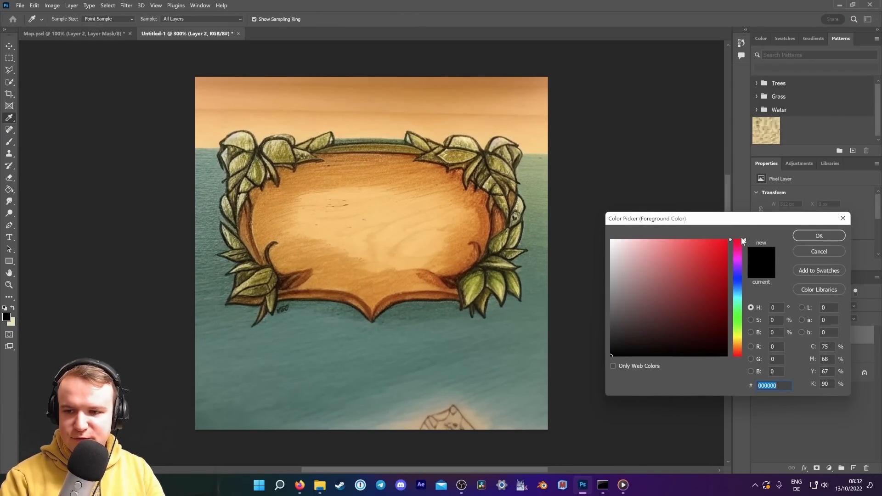
pyautogui.click(706, 284)
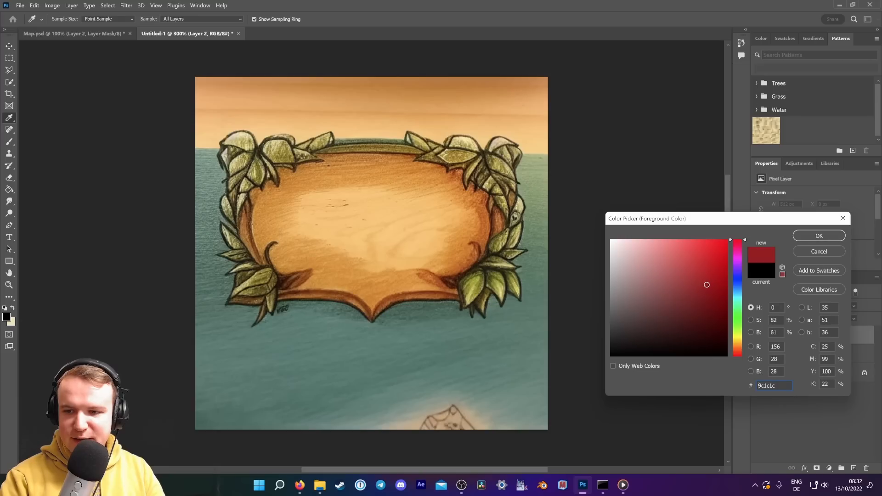
pyautogui.click(834, 237)
pyautogui.click(66, 20)
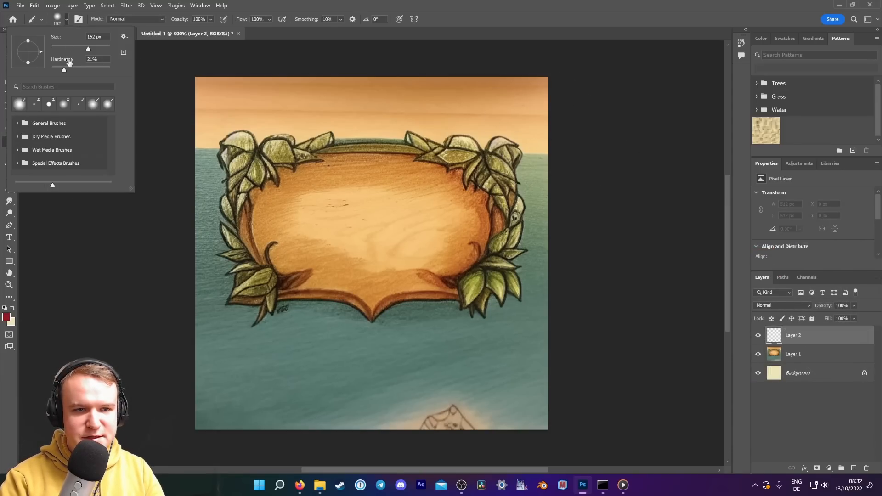
pyautogui.moveTo(89, 49); pyautogui.dragTo(58, 49)
# Paint seven red berry dots, three on the plaque's lower left leaves and four on the lower right ones.
pyautogui.click(247, 261)
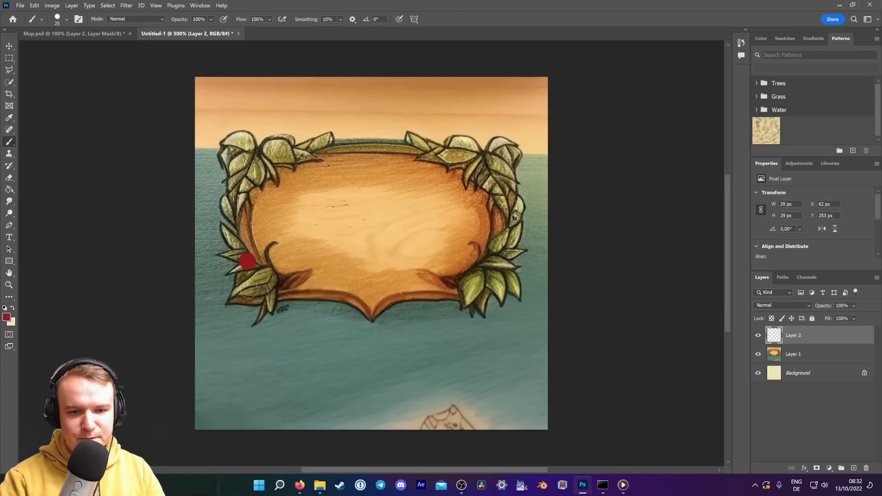
pyautogui.click(241, 279)
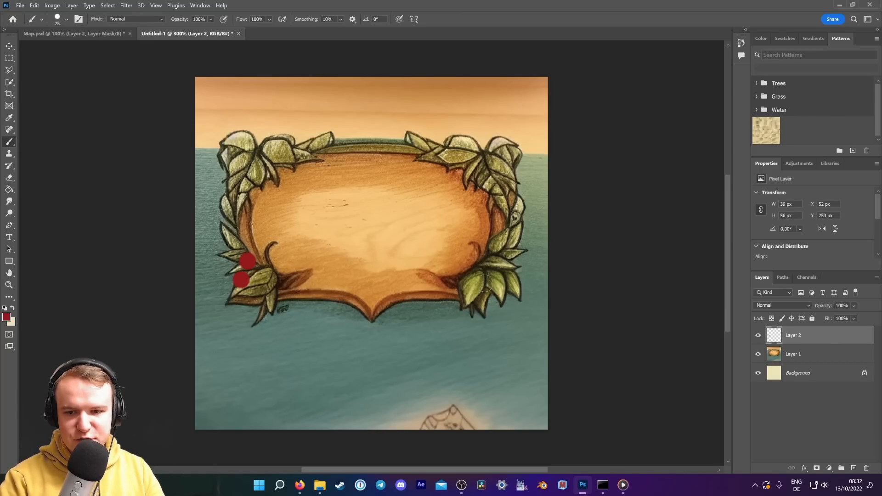
pyautogui.click(454, 284)
pyautogui.click(472, 268)
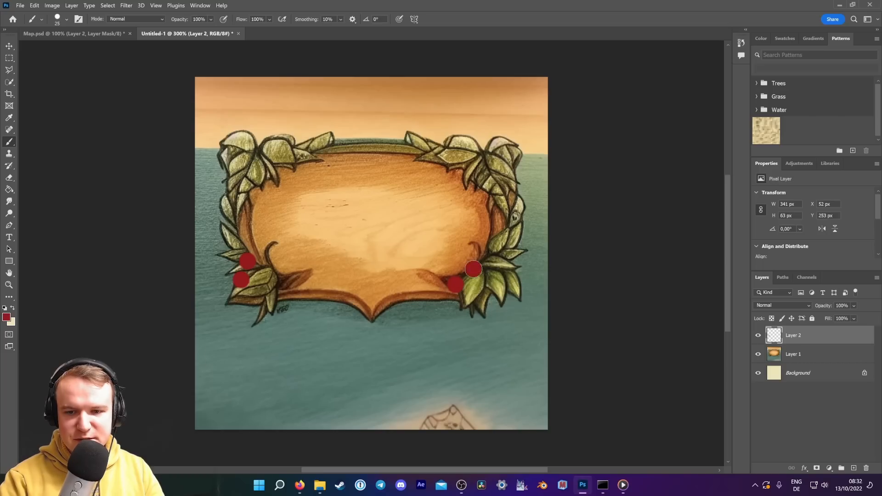
pyautogui.click(258, 275)
pyautogui.click(473, 288)
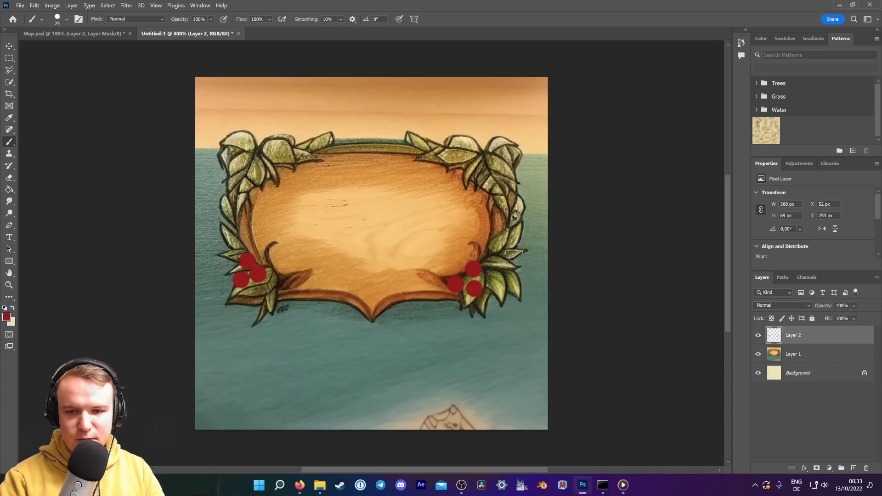
pyautogui.click(503, 260)
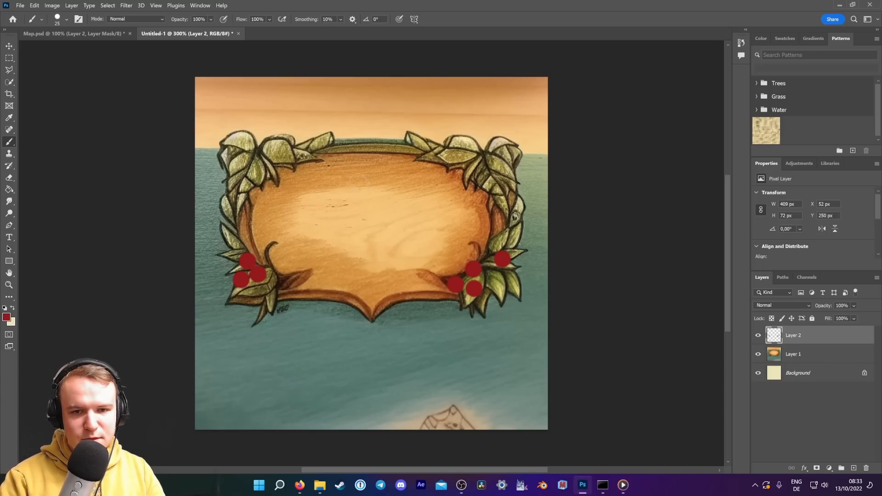
# On another new layer, paint purple (#b055a6) blossoms on the frame's left side, upper edge right of centre, and right side.
pyautogui.click(6, 317)
pyautogui.moveTo(737, 243); pyautogui.dragTo(738, 260)
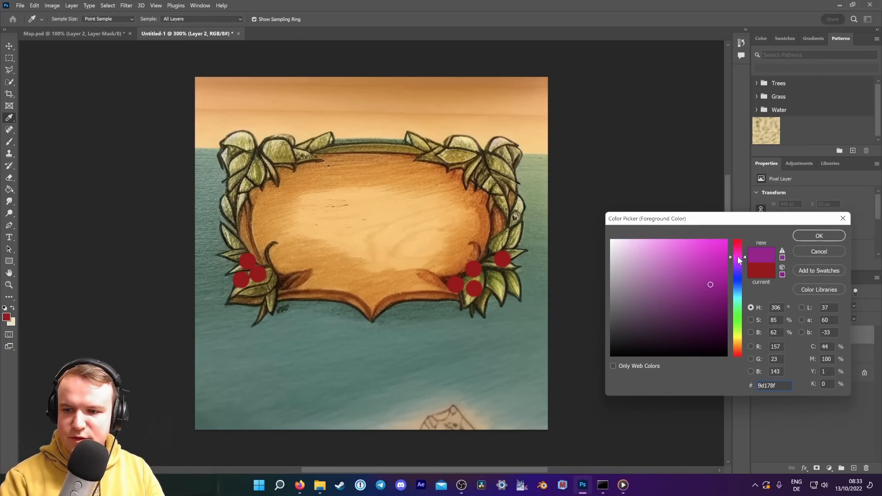
pyautogui.click(670, 276)
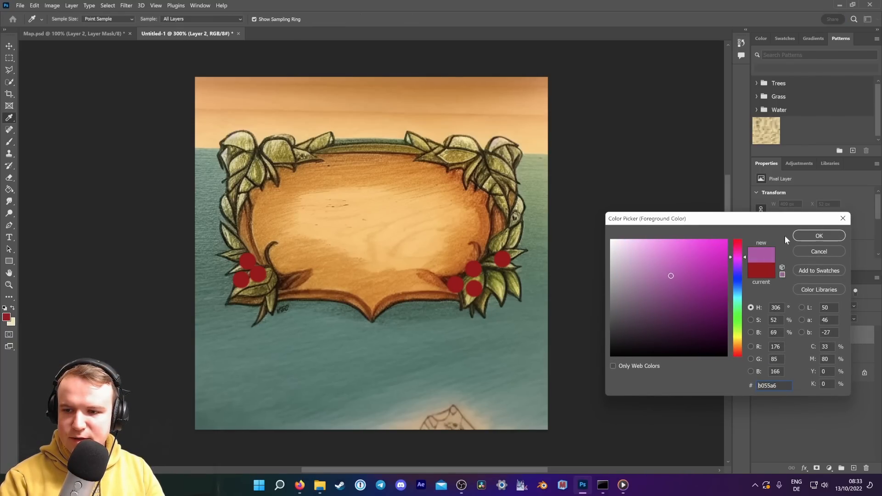
pyautogui.click(819, 236)
pyautogui.click(853, 468)
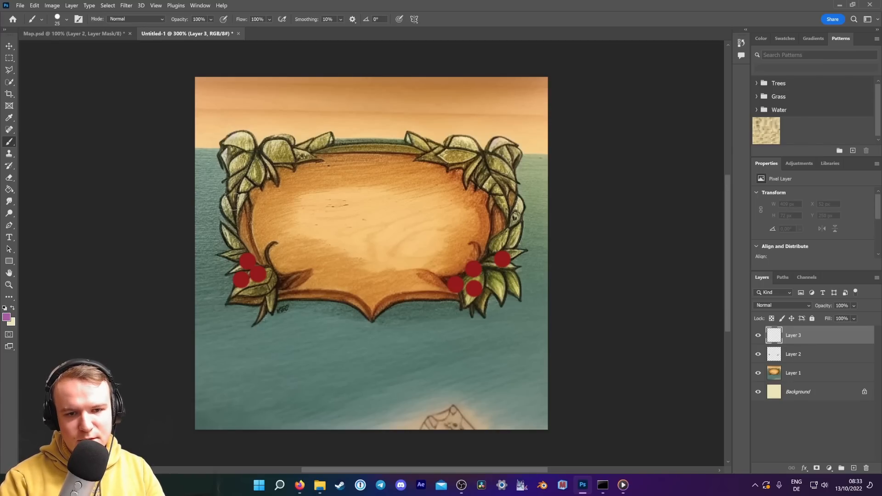
pyautogui.moveTo(232, 201); pyautogui.dragTo(227, 201)
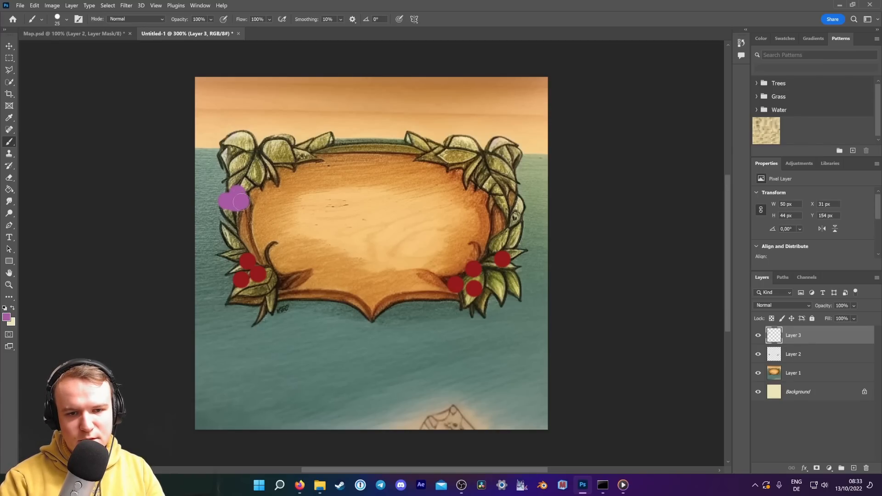
pyautogui.moveTo(421, 139); pyautogui.dragTo(439, 155)
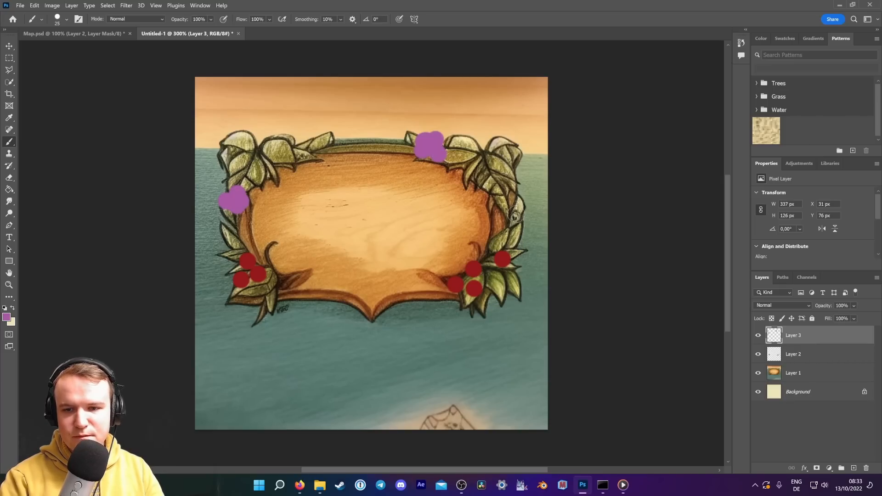
pyautogui.moveTo(515, 214); pyautogui.dragTo(506, 212)
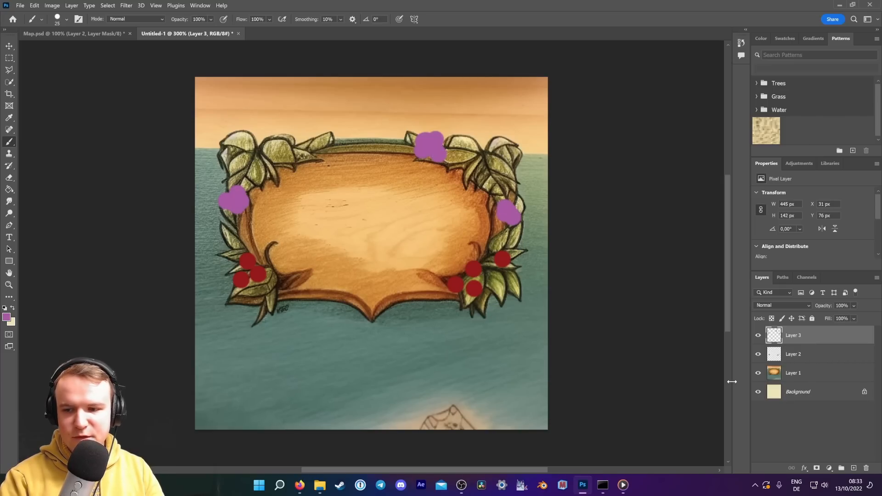
# Give the purple blossom layer an inner Bevel & Emboss with a depth of 272% and a size of about 6 px.
pyautogui.rightClick(808, 335)
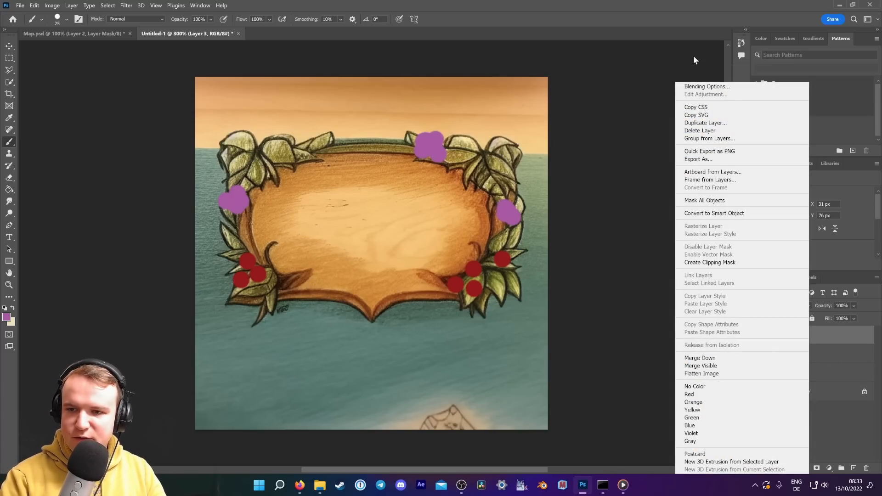
pyautogui.click(698, 87)
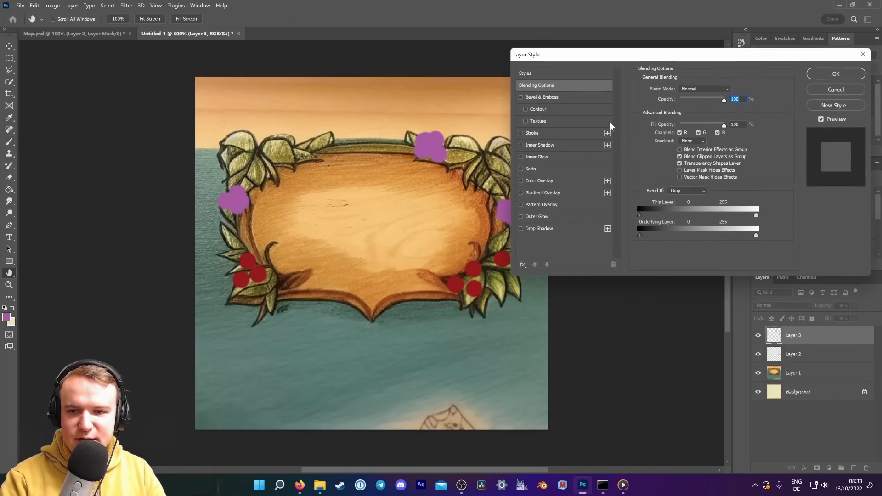
pyautogui.click(522, 97)
pyautogui.click(578, 101)
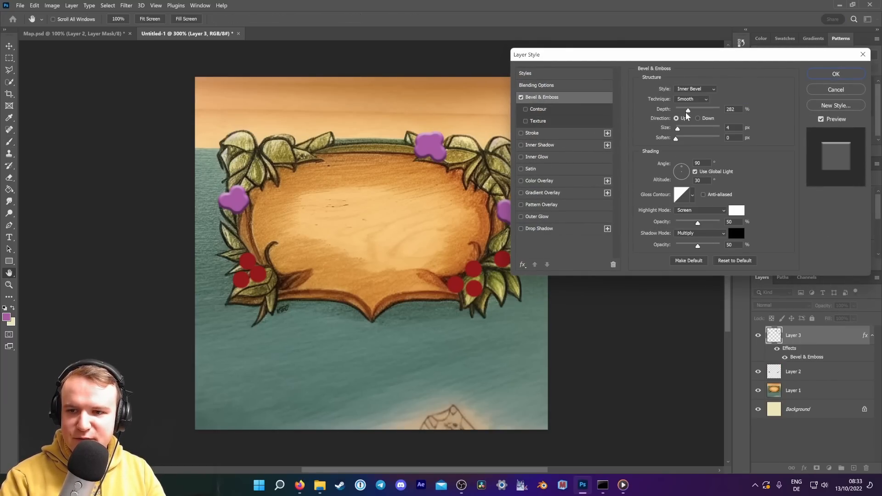
pyautogui.moveTo(693, 109); pyautogui.dragTo(678, 128)
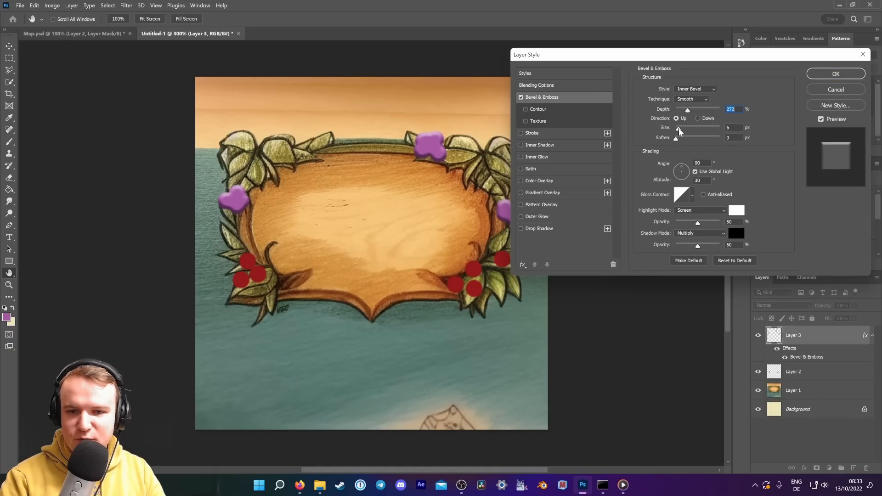
pyautogui.click(835, 73)
# Apply Bevel & Emboss to the red berry layer with a depth of 272%, a size of 5 px and a soften of 6 px.
pyautogui.rightClick(790, 375)
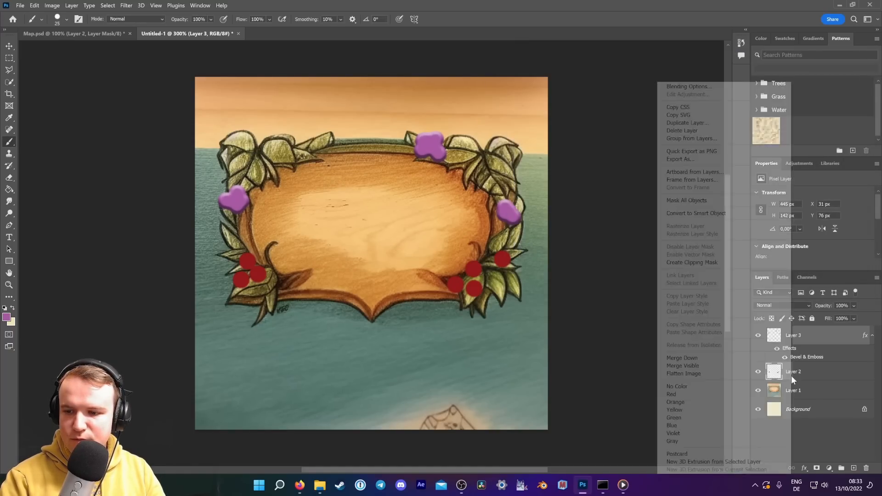
pyautogui.click(686, 87)
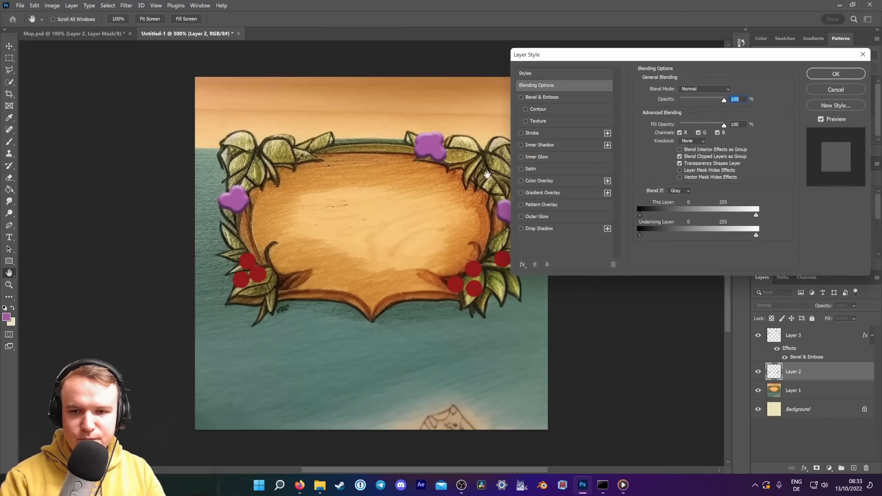
pyautogui.click(520, 98)
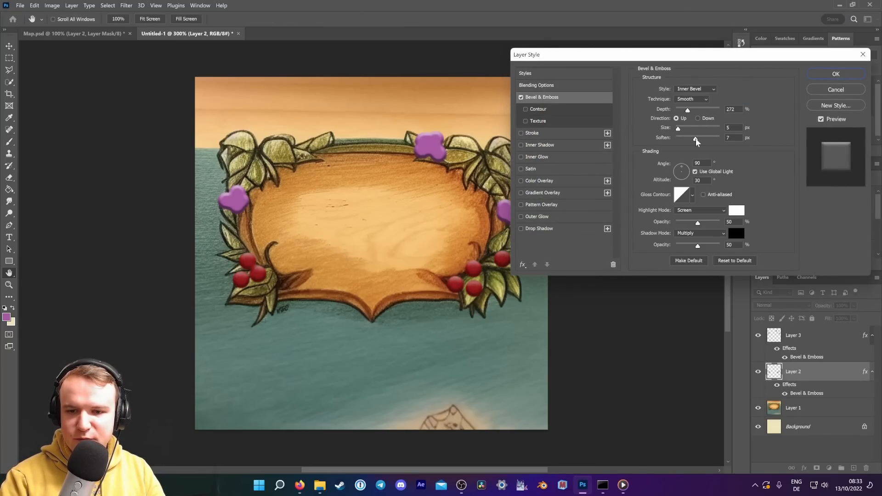
pyautogui.click(691, 139)
pyautogui.moveTo(677, 128); pyautogui.dragTo(678, 129)
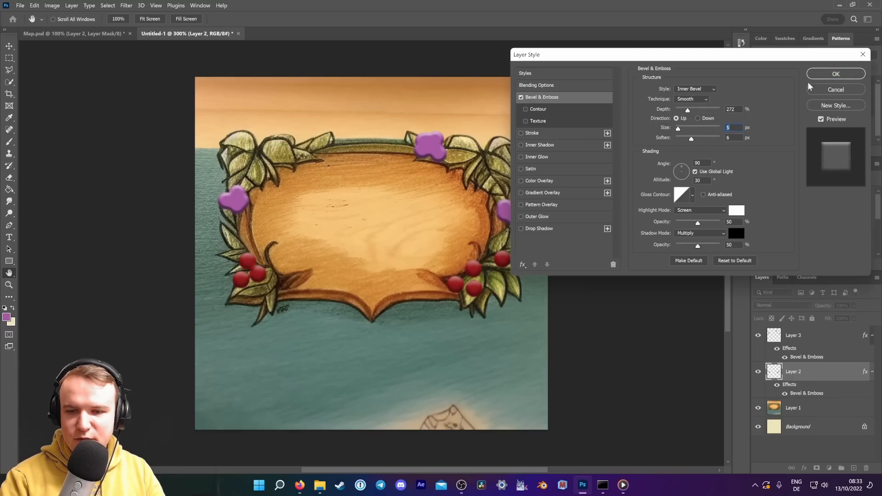
pyautogui.press('Return')
# Create a new layer above the blossom layer and fill it completely with black using the Paint Bucket.
pyautogui.click(854, 468)
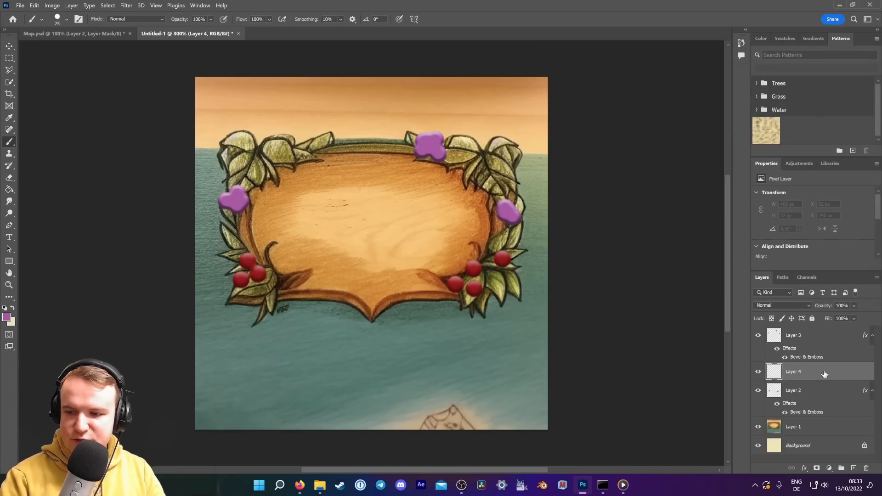
pyautogui.moveTo(824, 373); pyautogui.dragTo(812, 332)
pyautogui.click(10, 191)
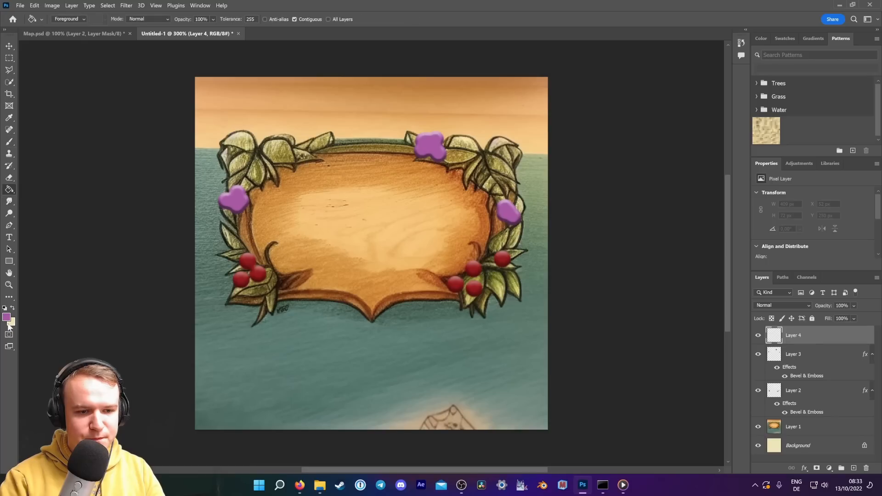
pyautogui.click(7, 318)
pyautogui.moveTo(643, 342); pyautogui.dragTo(564, 404)
pyautogui.click(818, 236)
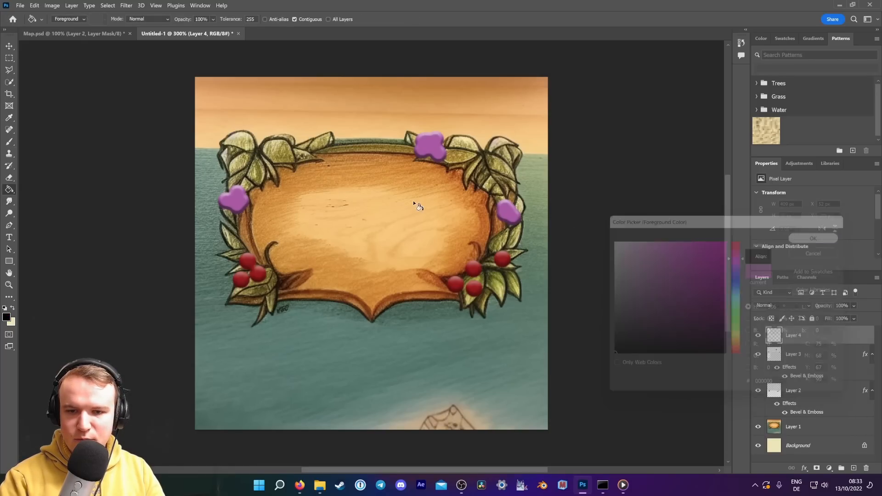
pyautogui.click(441, 207)
# Apply the Add Noise filter to the black layer with a 35% amount and uniform distribution.
pyautogui.click(126, 5)
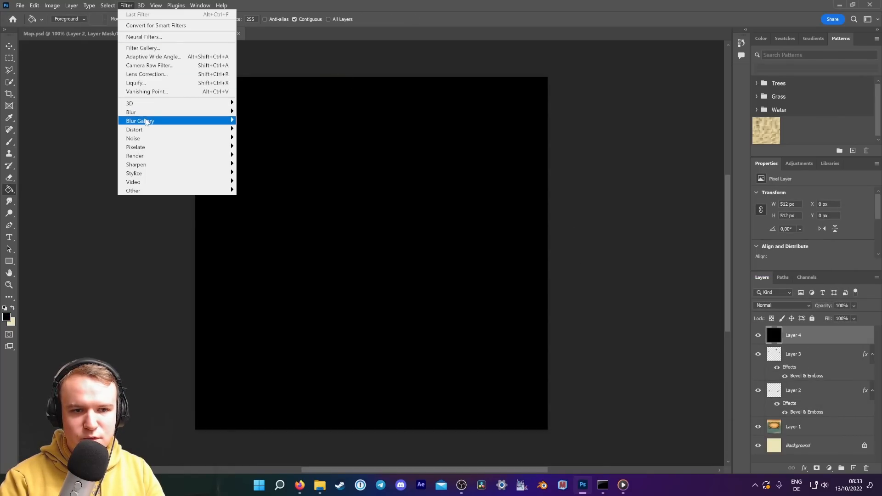
pyautogui.moveTo(233, 139)
pyautogui.click(265, 138)
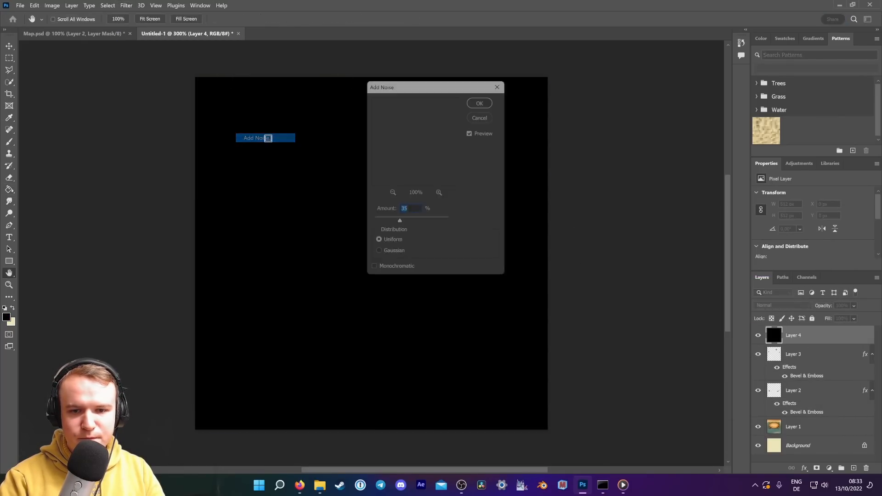
pyautogui.click(489, 97)
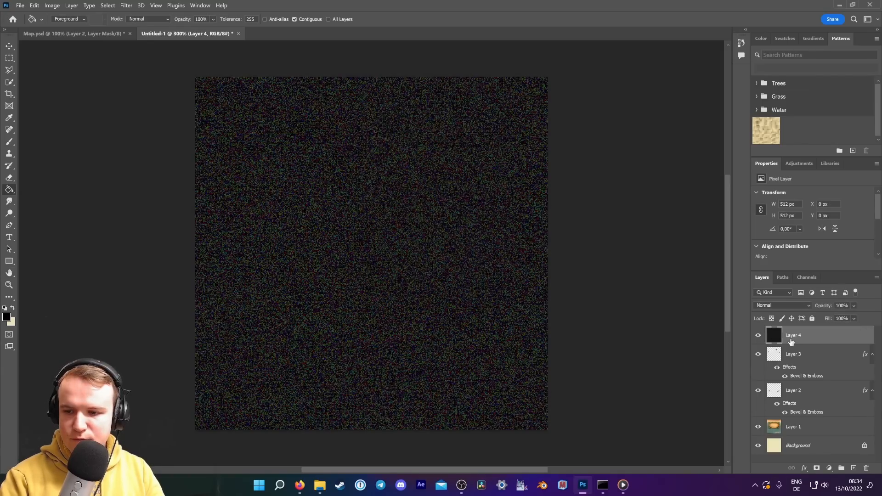
# Group the blossom layer and the berry layer together.
pyautogui.click(801, 366)
pyautogui.keyDown('shift'); pyautogui.click(804, 391); pyautogui.keyUp('shift')
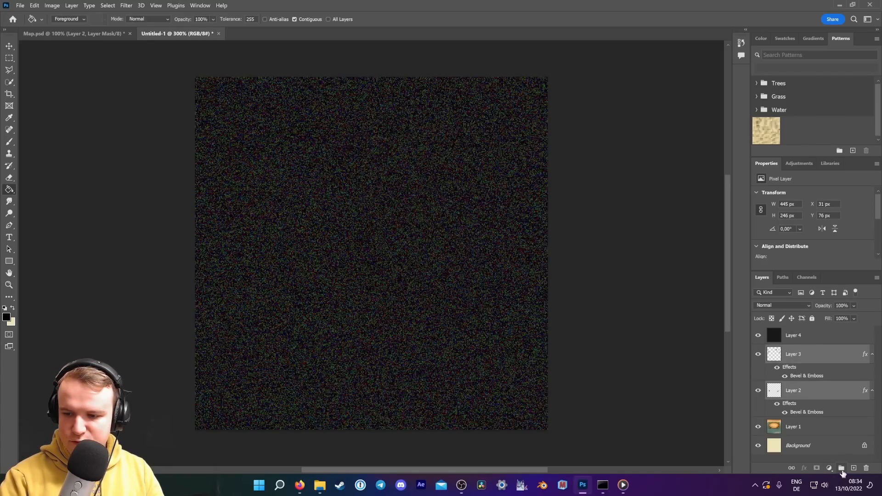
pyautogui.hotkey('ctrl', 'g')
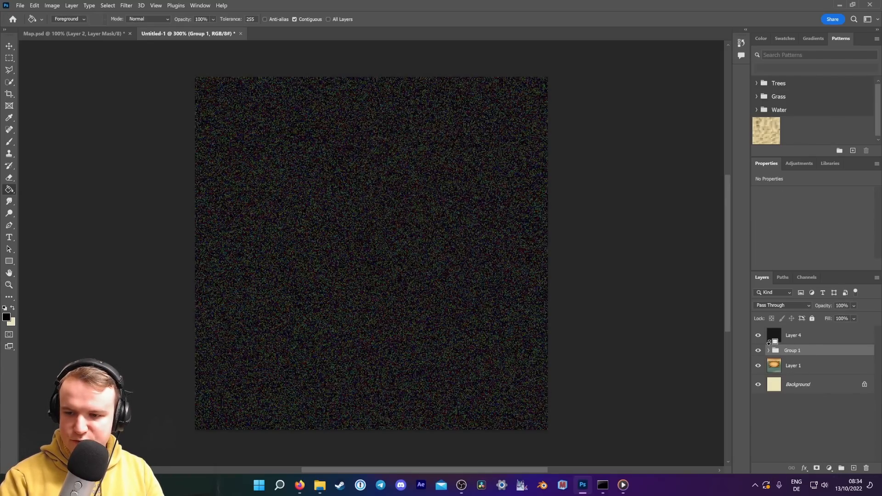
# Clip the noise layer to the group, set its blend mode to Screen and reduce its opacity.
pyautogui.keyDown('alt'); pyautogui.click(769, 342); pyautogui.keyUp('alt')
pyautogui.click(784, 306)
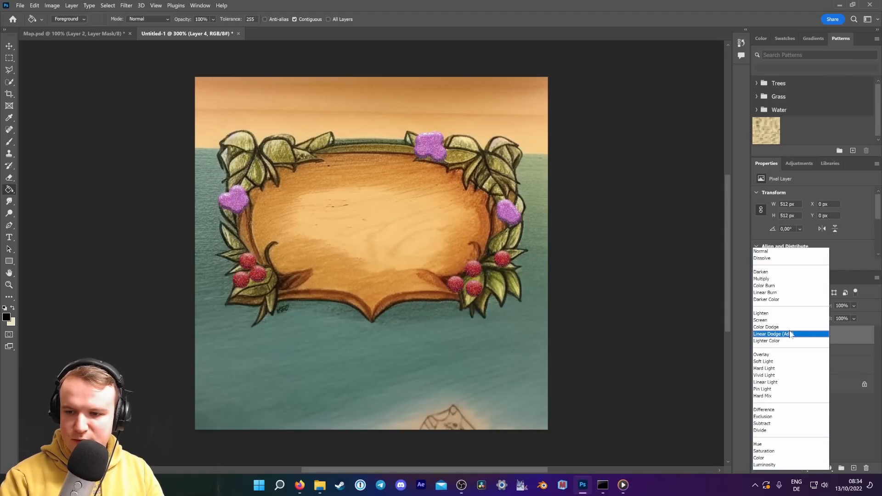
pyautogui.click(781, 321)
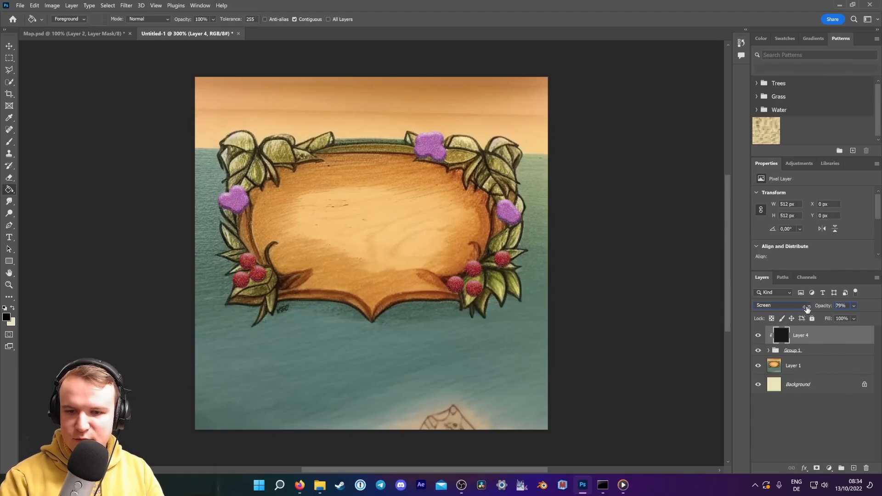
# Start saving a copy on the computer and create a folder named Title-Board inside the Iterations folder.
pyautogui.click(14, 8)
pyautogui.click(55, 121)
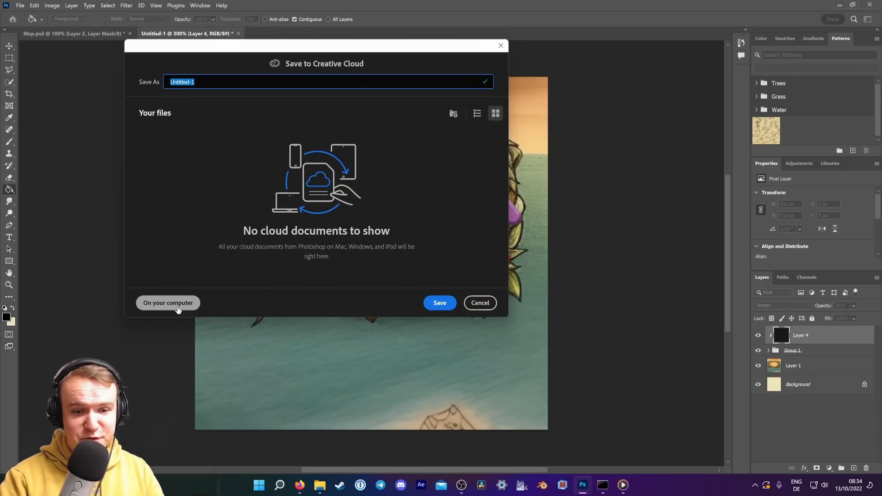
pyautogui.click(168, 303)
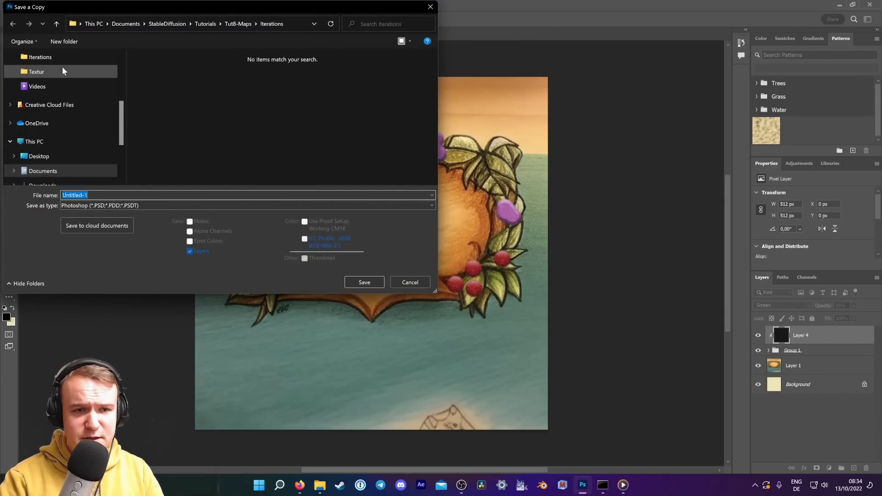
pyautogui.click(65, 41)
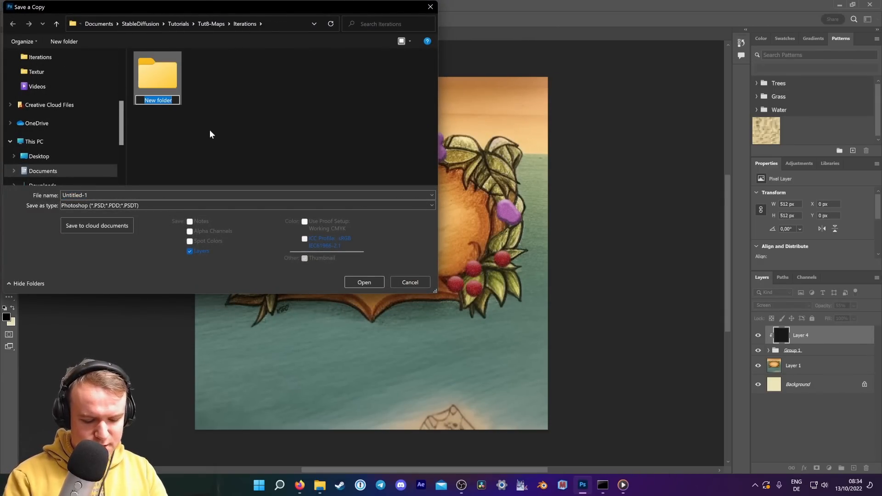
pyautogui.write('Tti')
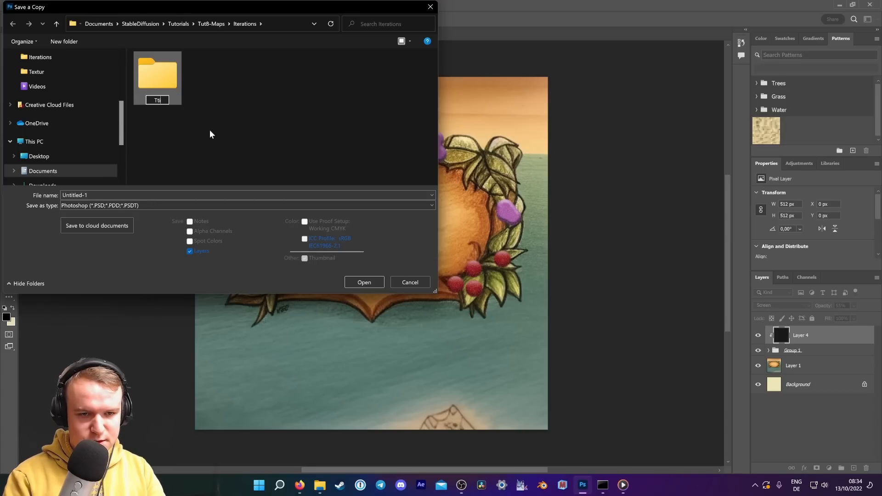
pyautogui.press('BackSpace')
pyautogui.press('BackSpace')
pyautogui.write('itl')
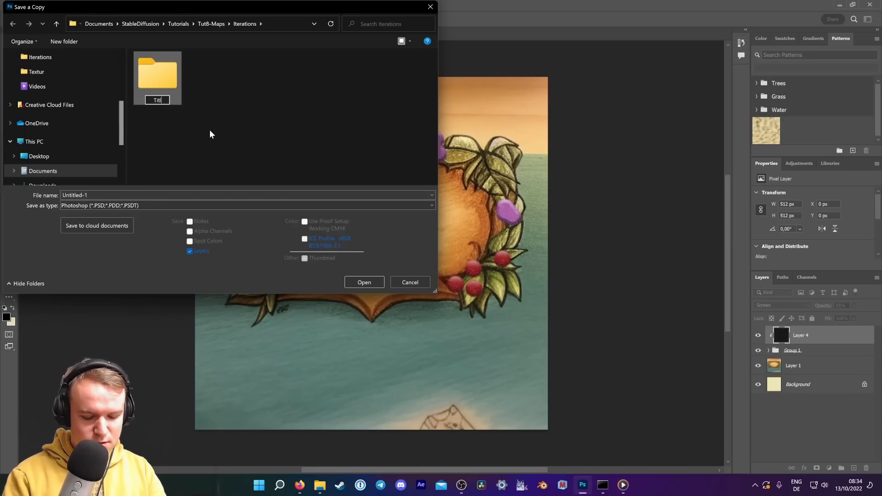
pyautogui.write('e-Board')
pyautogui.press('Return')
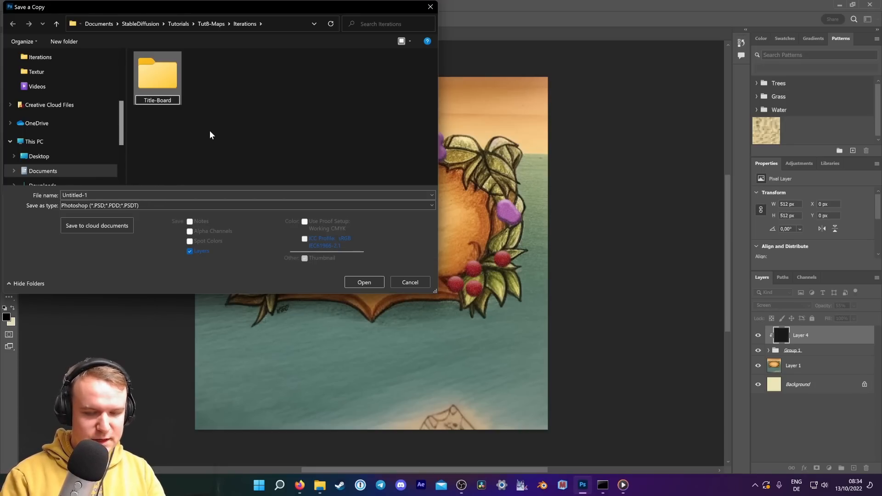
# Save the copy in the Title-Board folder as a JPEG named 1 with quality 10.
pyautogui.doubleClick(158, 69)
pyautogui.click(137, 195)
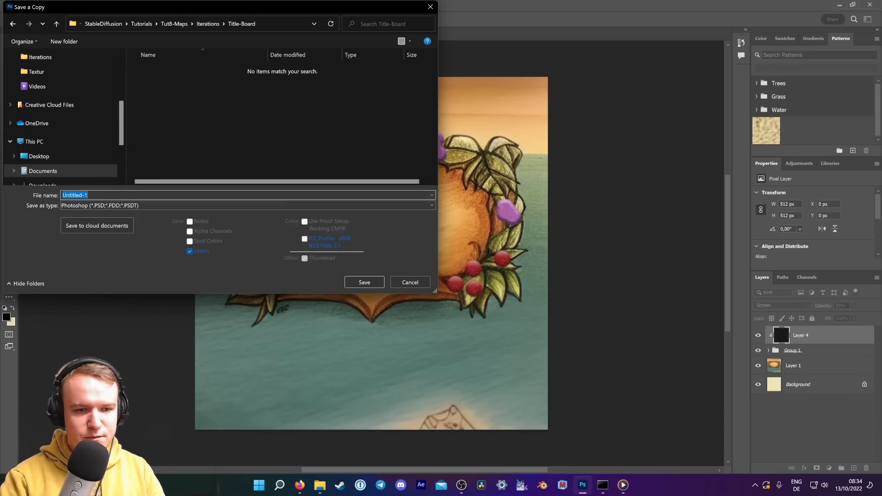
pyautogui.write('1')
pyautogui.click(139, 207)
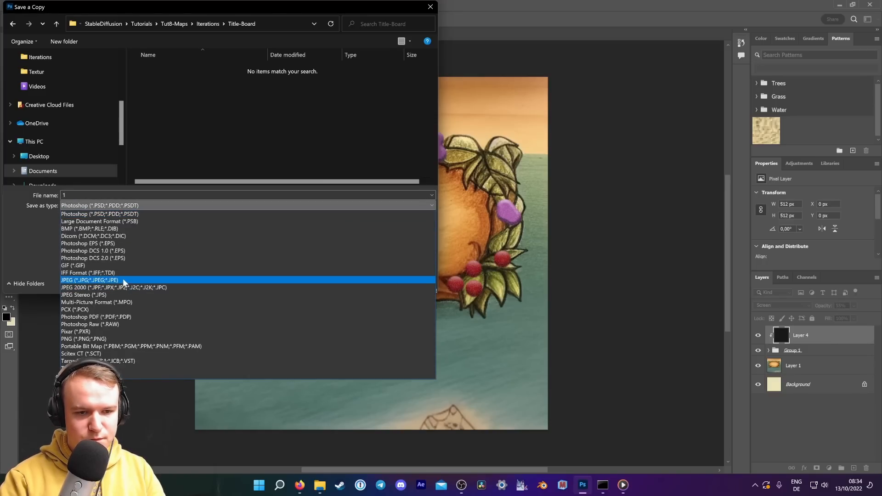
pyautogui.click(123, 278)
pyautogui.click(364, 282)
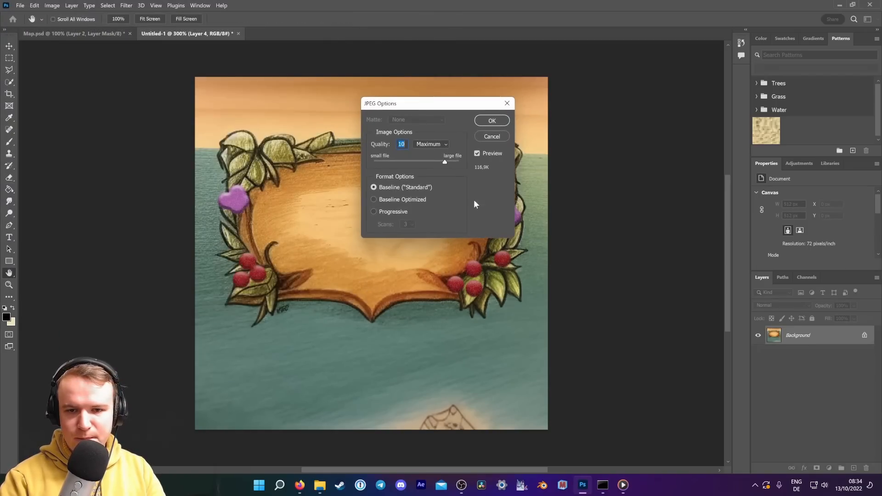
pyautogui.click(493, 121)
# Switch to Stable Diffusion in the browser and replace the img2img input with image 1 from the Title-Board folder.
pyautogui.click(299, 485)
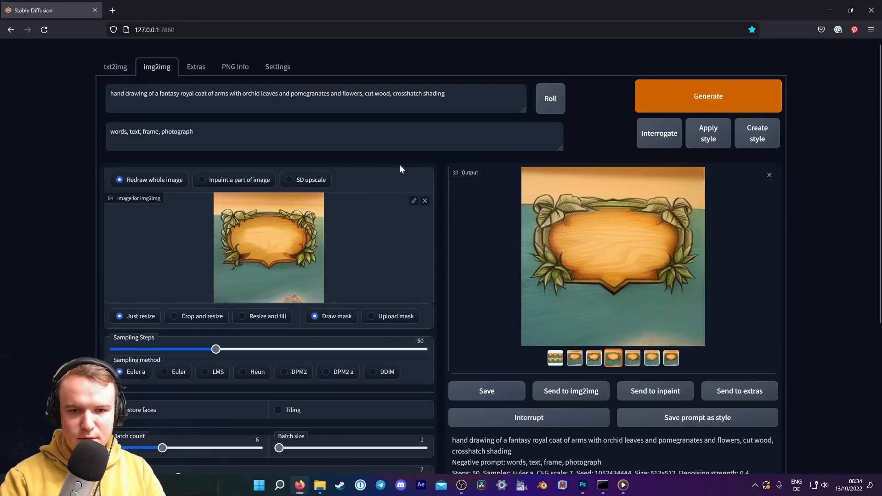
pyautogui.click(425, 201)
pyautogui.click(358, 239)
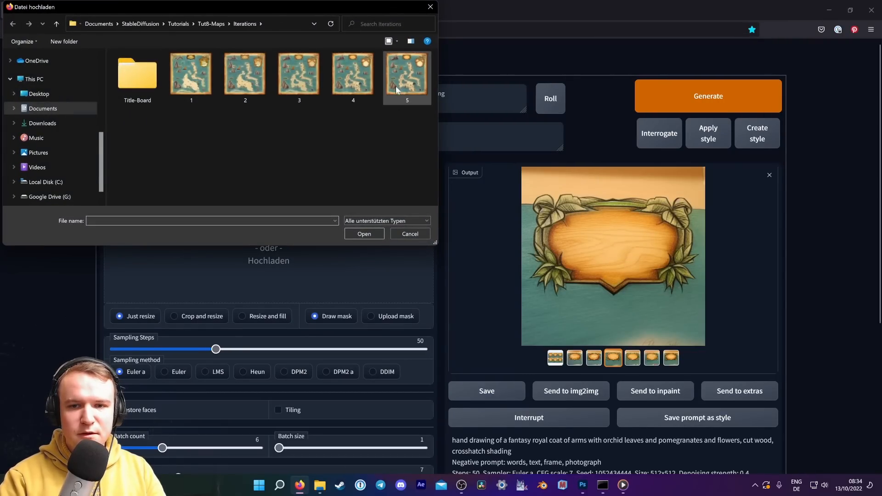
pyautogui.doubleClick(143, 76)
pyautogui.click(137, 73)
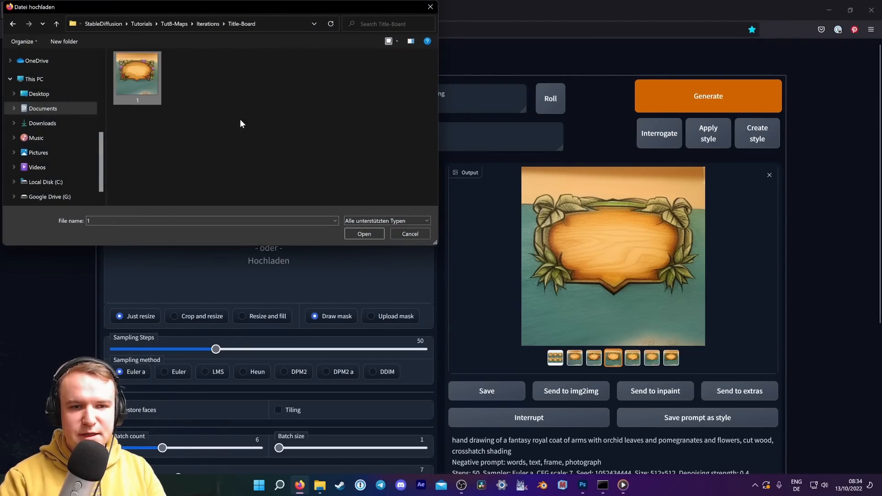
pyautogui.click(364, 234)
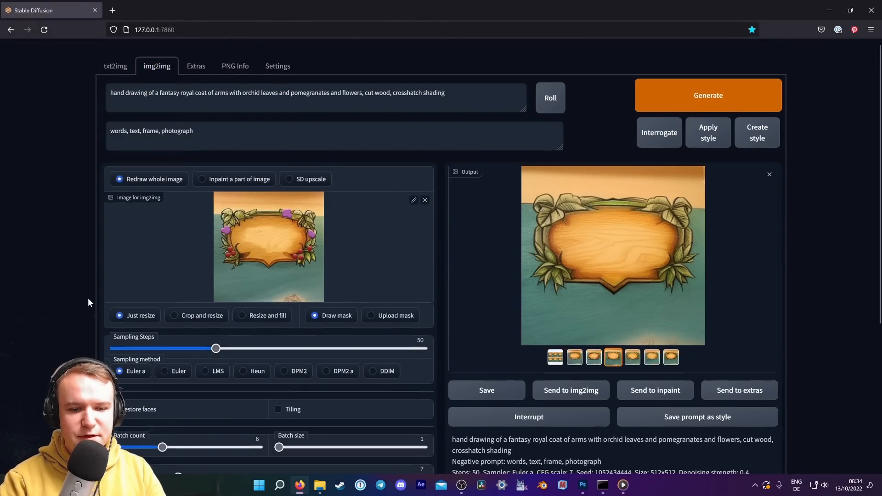
# Set the denoising strength to 0.5 for the title board.
pyautogui.scroll(-2, 233, 427)
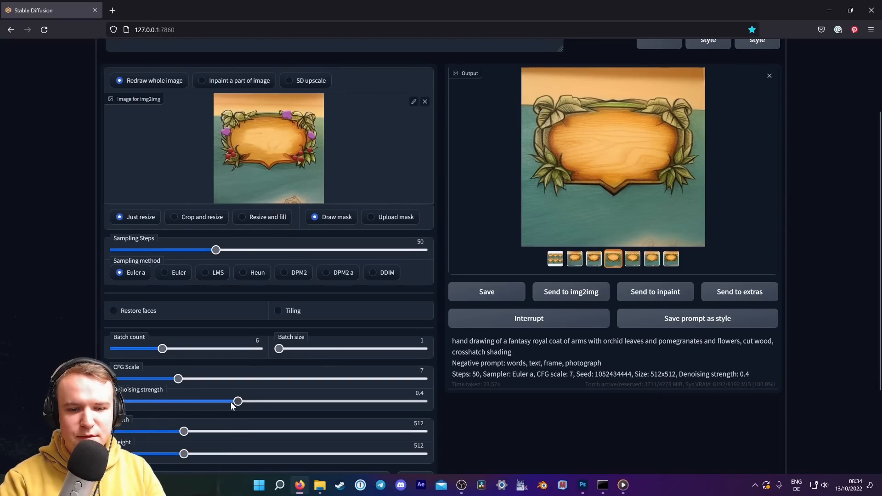
pyautogui.moveTo(232, 404); pyautogui.dragTo(263, 405)
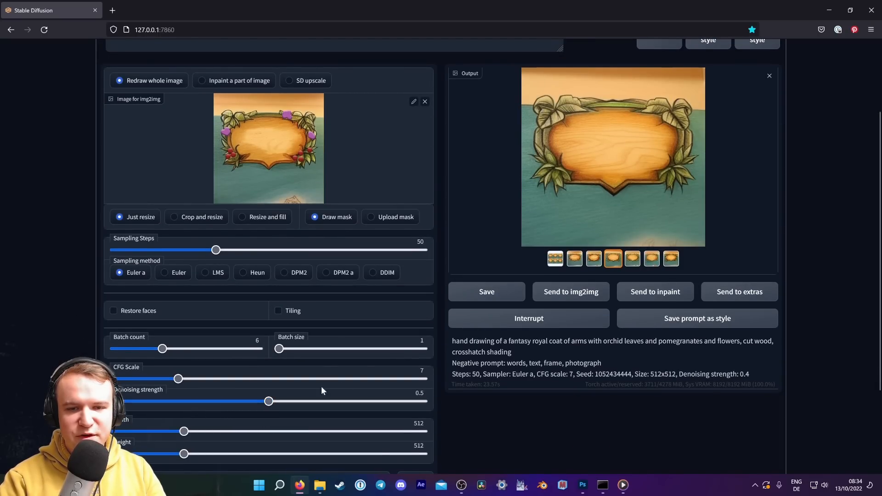
pyautogui.scroll(2, 53, 253)
# Reword the prompt's plants to "leaves and orchids and pomegranates and flowers" and generate a new batch of variations.
pyautogui.doubleClick(270, 93)
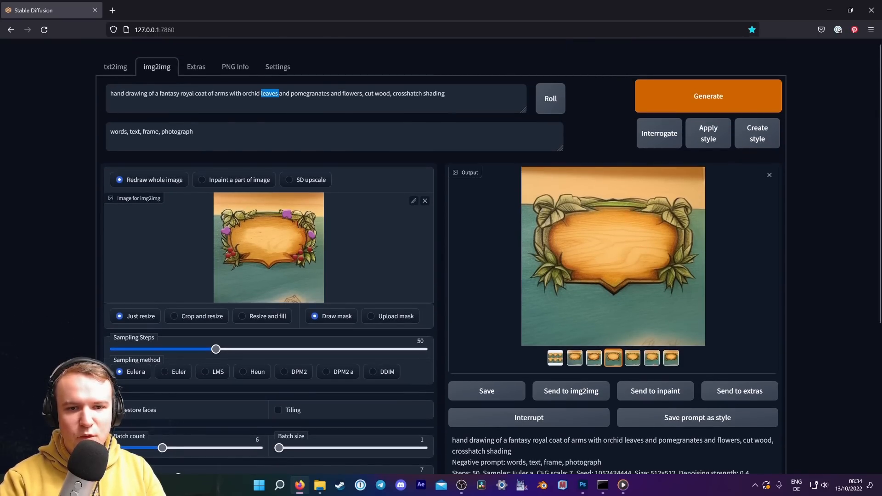
pyautogui.press('BackSpace')
pyautogui.press('BackSpace')
pyautogui.write('s with ')
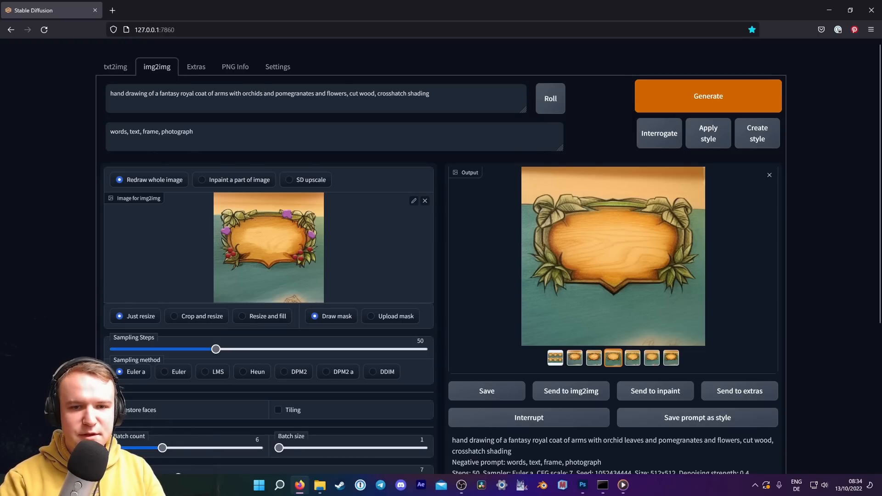
pyautogui.write('leaves and')
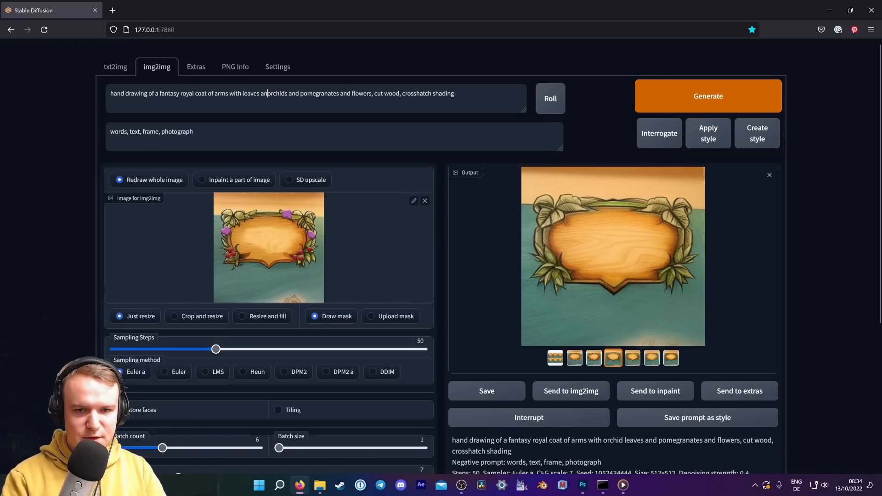
pyautogui.click(701, 107)
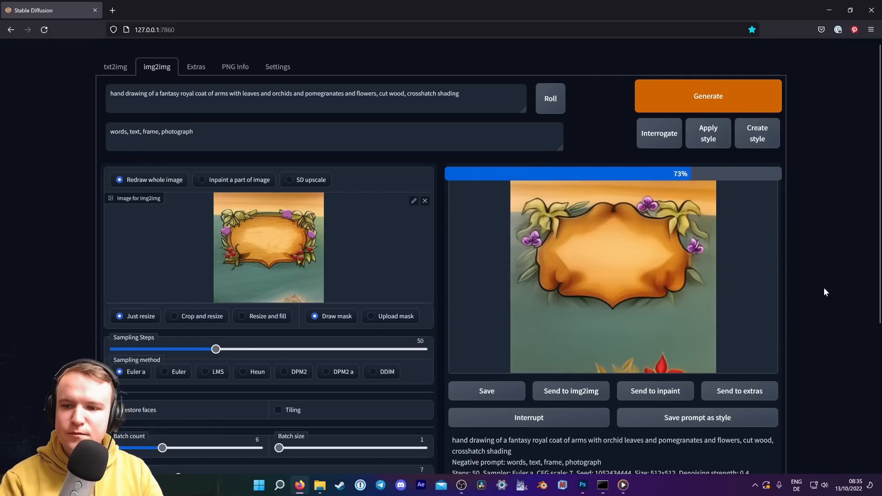
# Compare the generated title board variations for leaves, flowers and board shape.
pyautogui.click(593, 358)
pyautogui.click(574, 357)
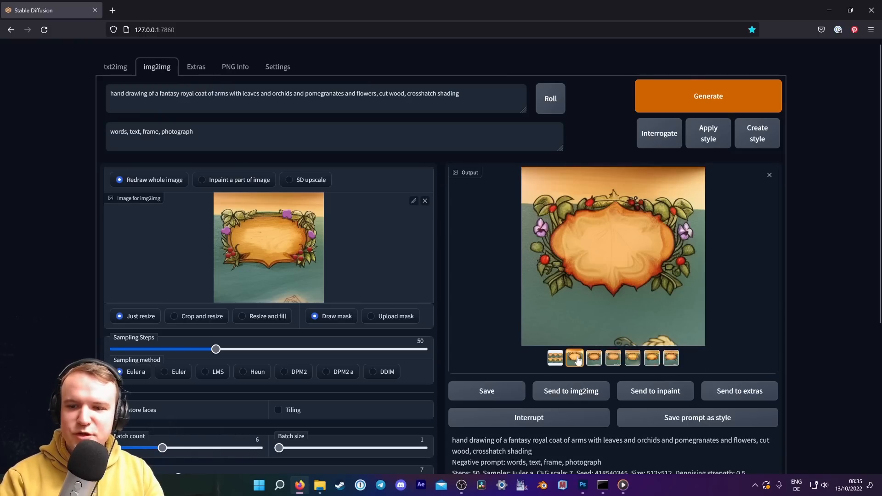
pyautogui.click(594, 361)
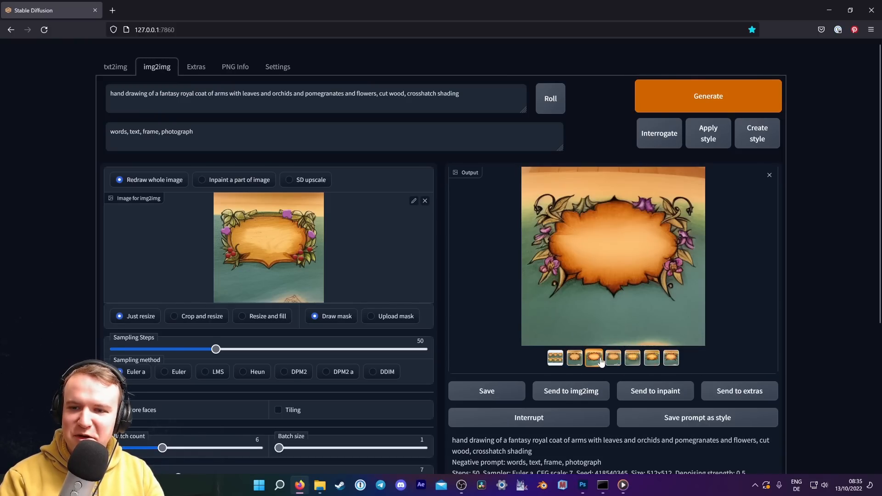
pyautogui.click(612, 358)
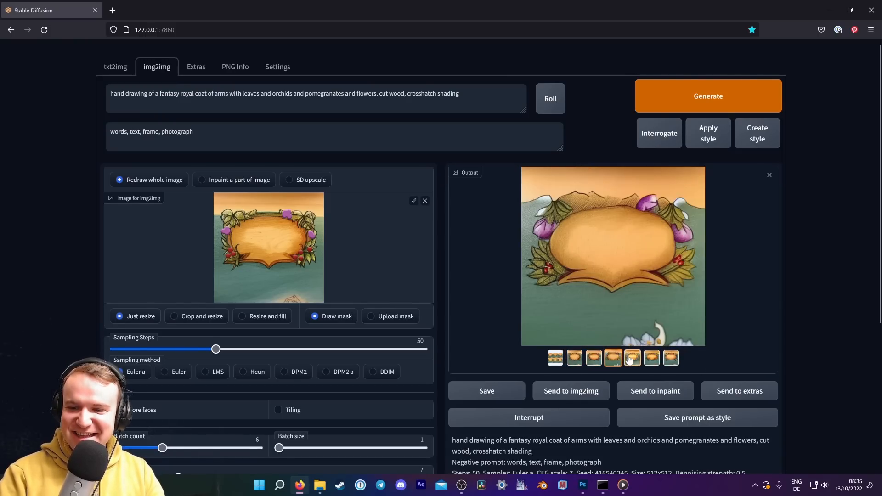
pyautogui.click(631, 358)
pyautogui.click(651, 358)
pyautogui.click(671, 357)
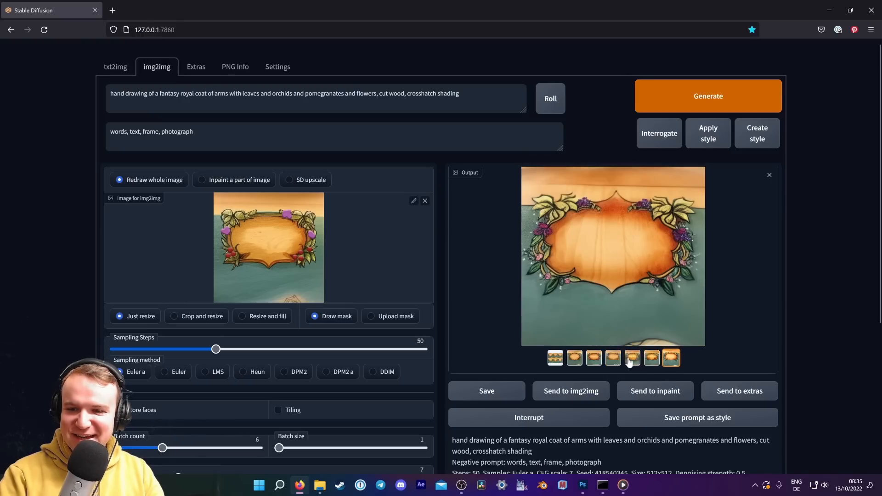
pyautogui.click(574, 358)
# Set the denoising strength to 0.35.
pyautogui.scroll(-4, 361, 419)
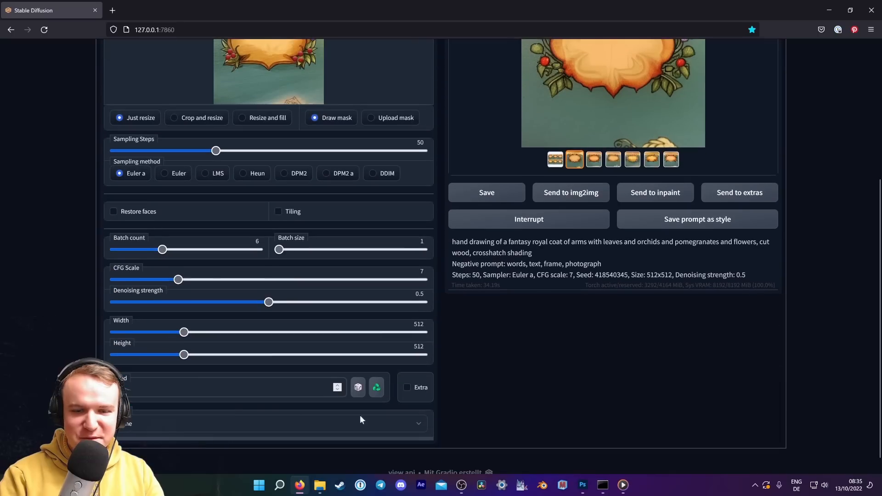
pyautogui.moveTo(264, 301); pyautogui.dragTo(225, 308)
pyautogui.scroll(4, 63, 287)
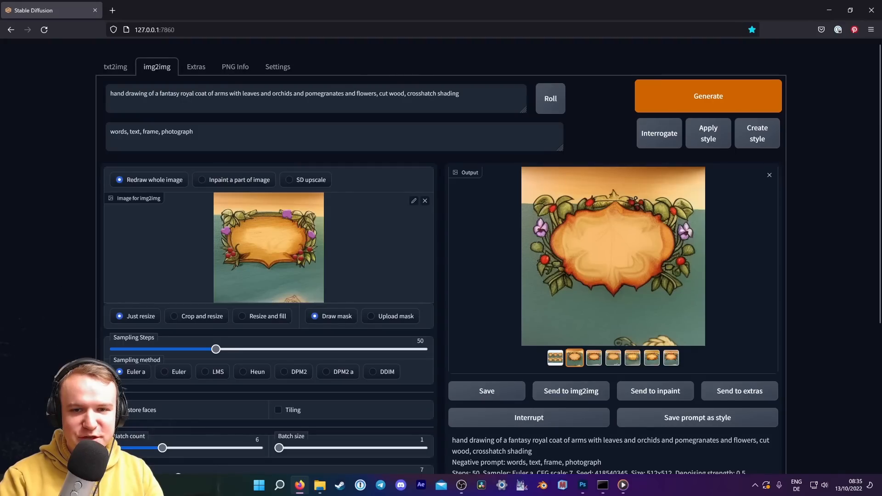
# Change the prompt's plants to "leaves, orchids and fruits and flowers" and generate another batch.
pyautogui.doubleClick(325, 93)
pyautogui.write('fruits')
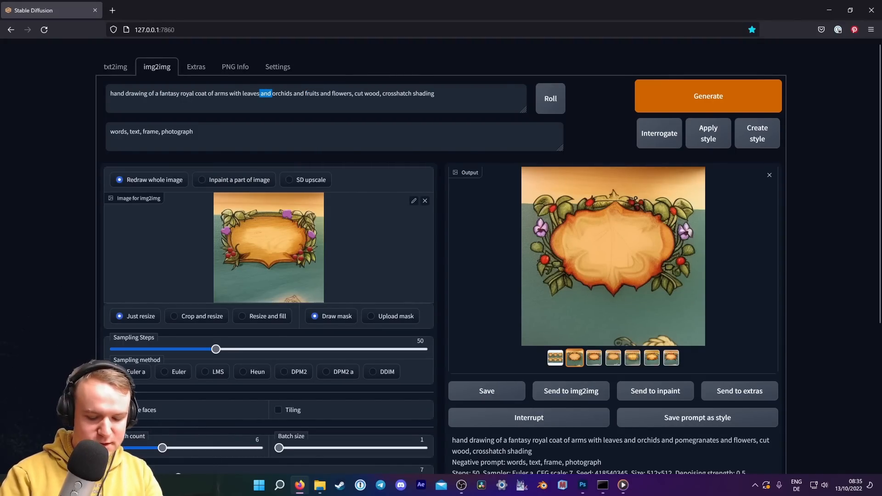
pyautogui.write(',')
pyautogui.click(746, 114)
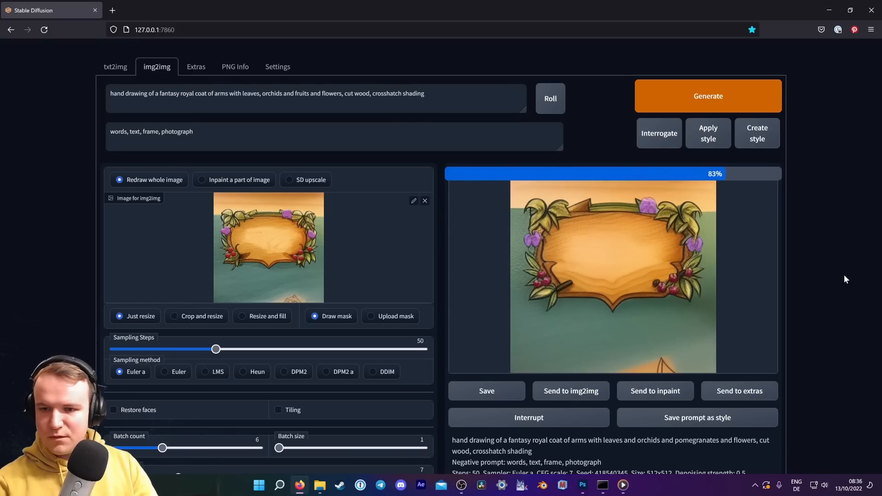
# Go back and forth through the six new title board variations, comparing their berries, flowers and wood frame.
pyautogui.click(594, 358)
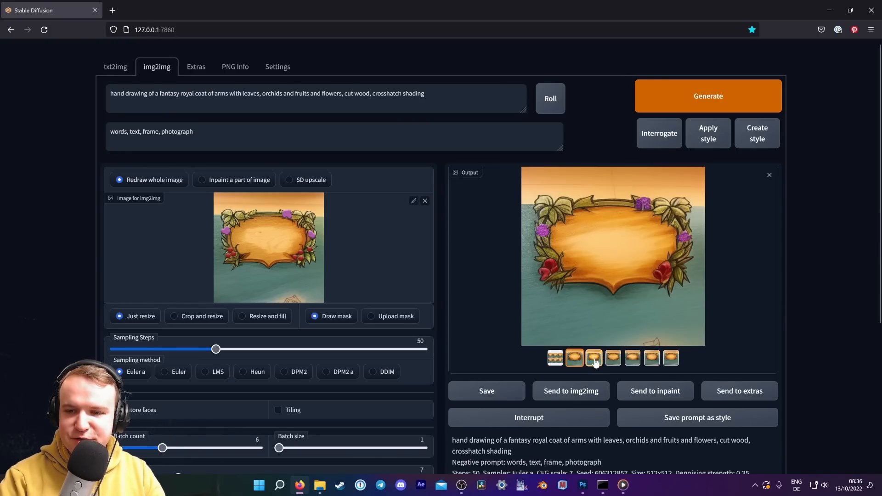
pyautogui.click(597, 361)
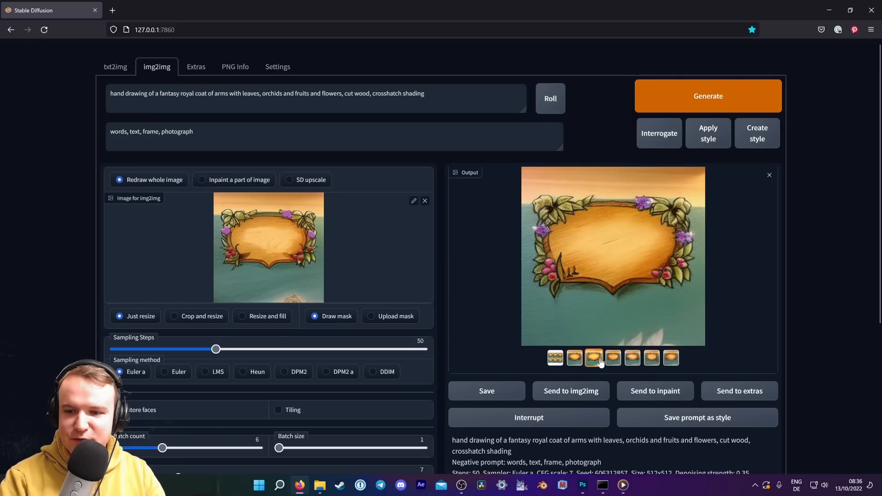
pyautogui.click(614, 361)
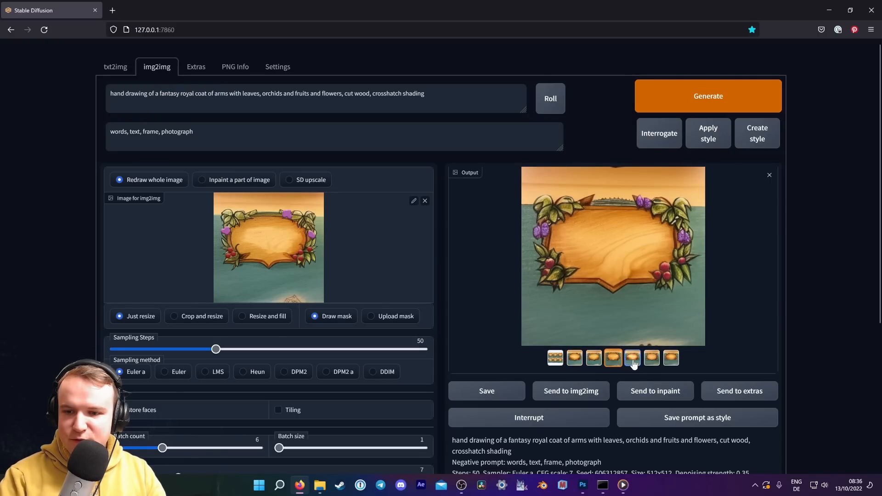
pyautogui.click(632, 360)
pyautogui.click(652, 360)
pyautogui.click(666, 362)
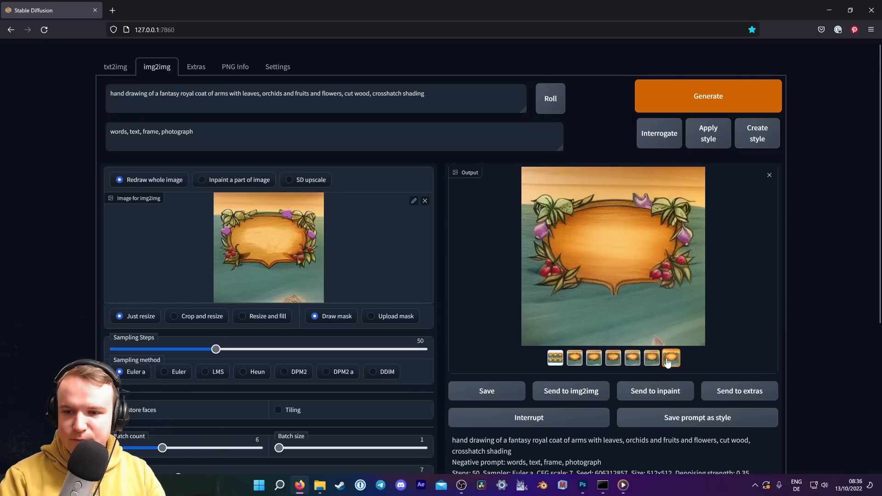
pyautogui.click(652, 361)
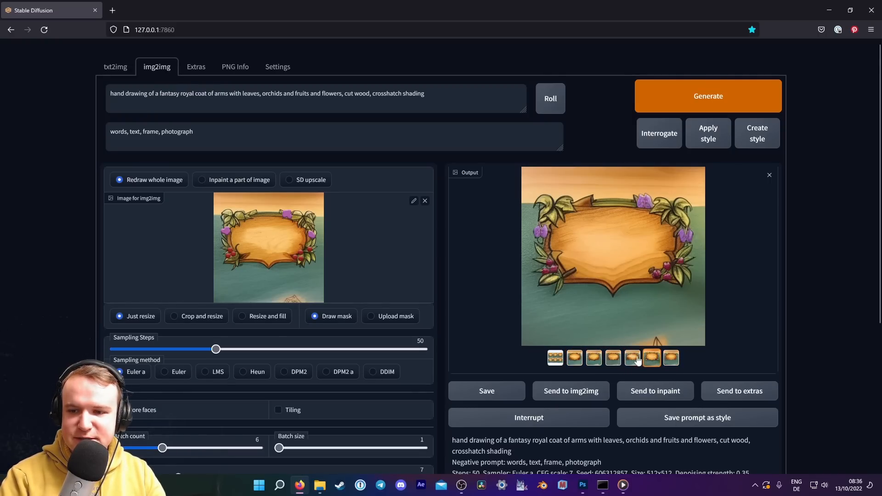
pyautogui.click(632, 360)
pyautogui.click(607, 361)
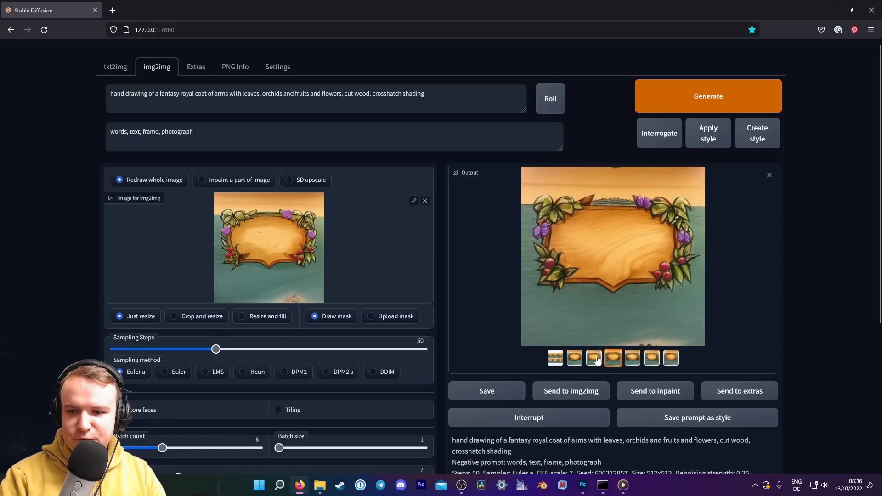
pyautogui.click(588, 360)
pyautogui.click(574, 360)
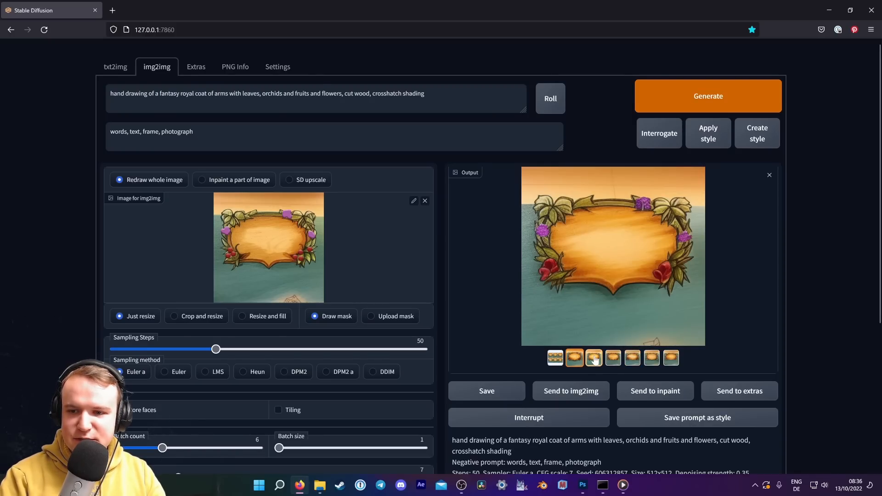
pyautogui.click(593, 360)
pyautogui.click(613, 360)
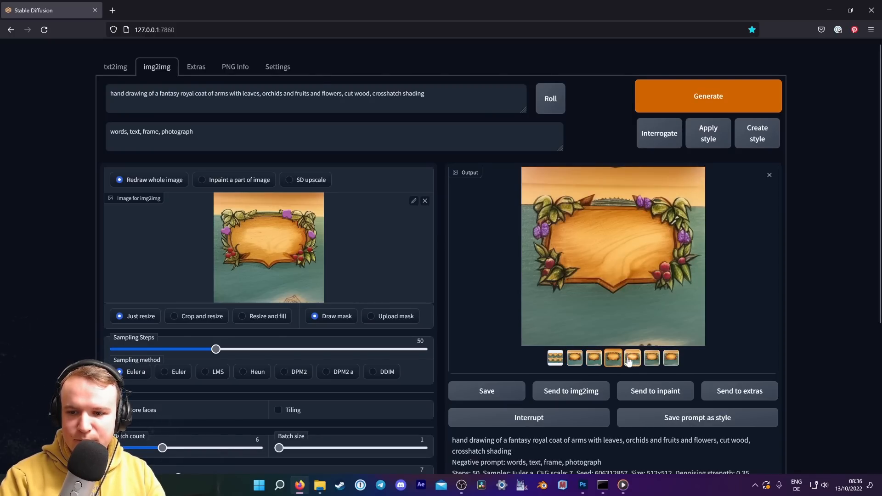
pyautogui.click(632, 361)
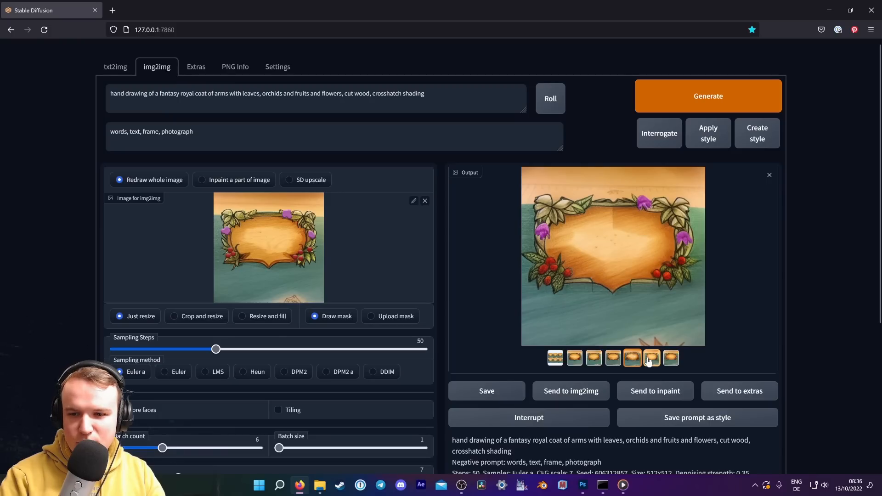
pyautogui.click(650, 360)
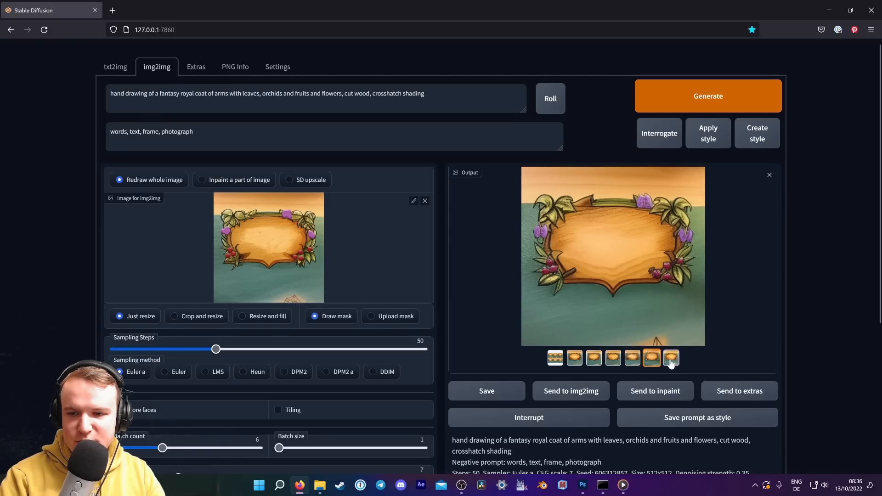
pyautogui.click(671, 362)
pyautogui.click(651, 361)
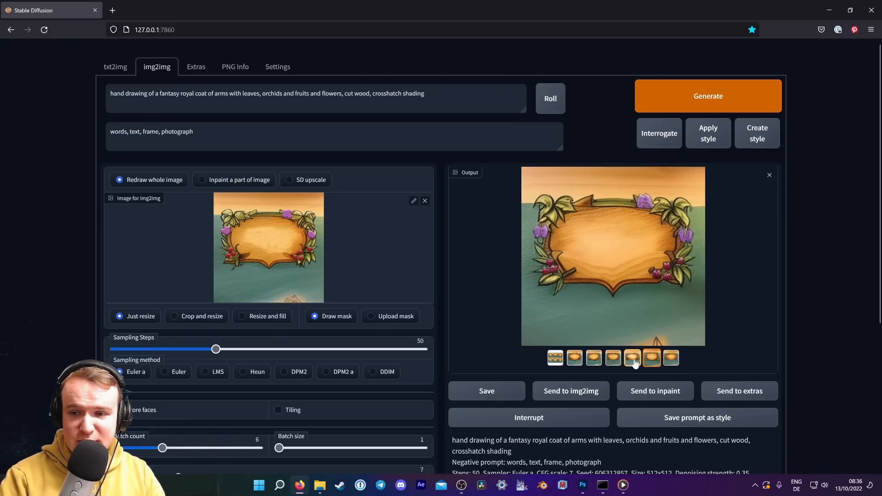
pyautogui.click(633, 360)
# Replace the img2img input image with the second generated variation.
pyautogui.click(594, 360)
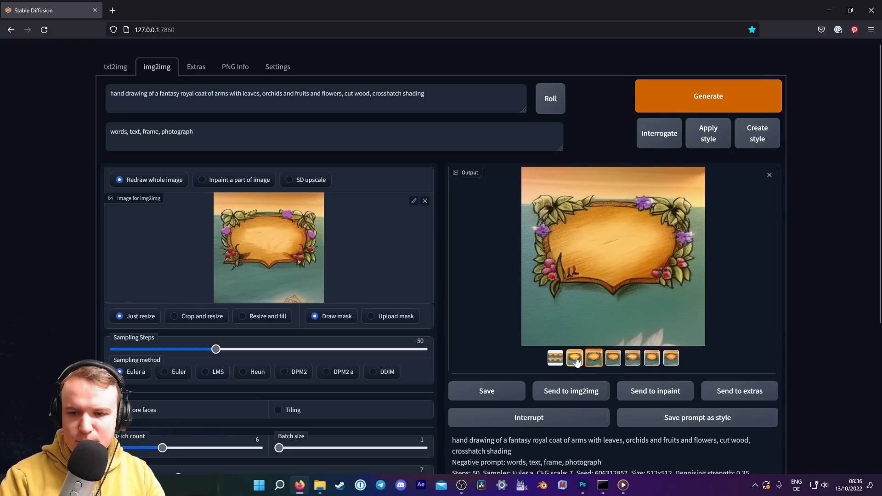
pyautogui.click(424, 202)
pyautogui.click(556, 394)
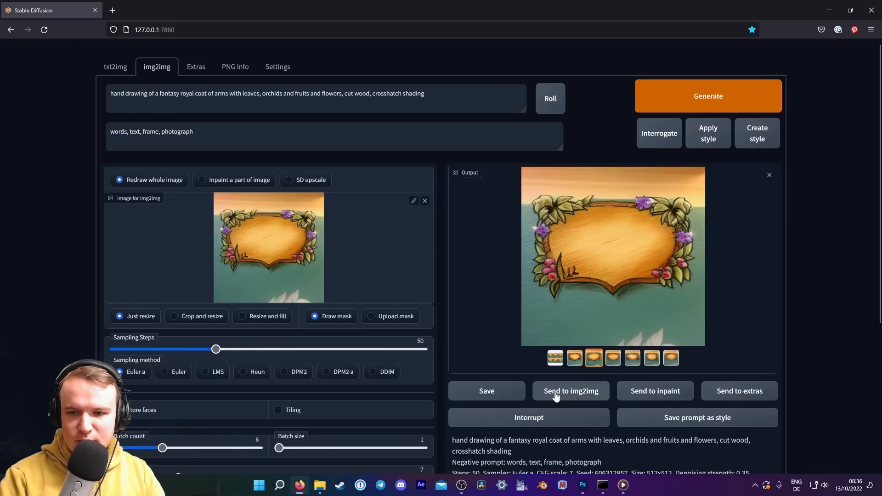
# Set the denoising strength to 0.3 and generate a batch from the new input image.
pyautogui.scroll(-2, 4, 254)
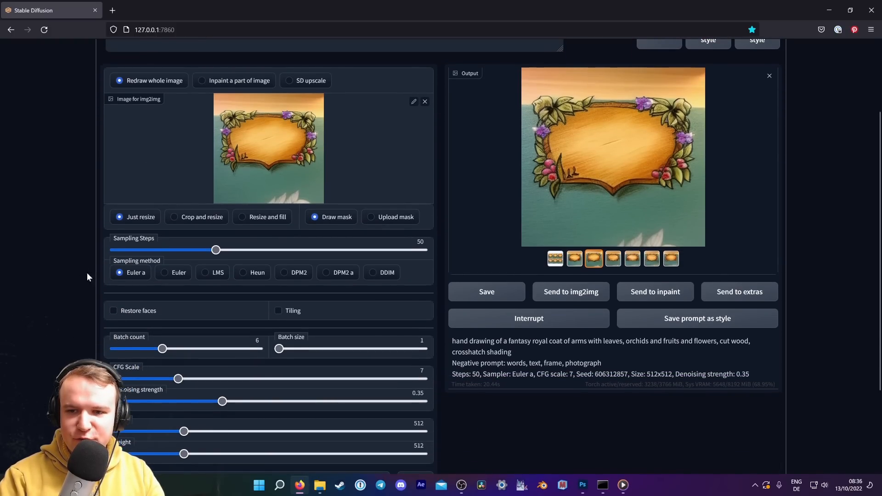
pyautogui.scroll(-2, 87, 272)
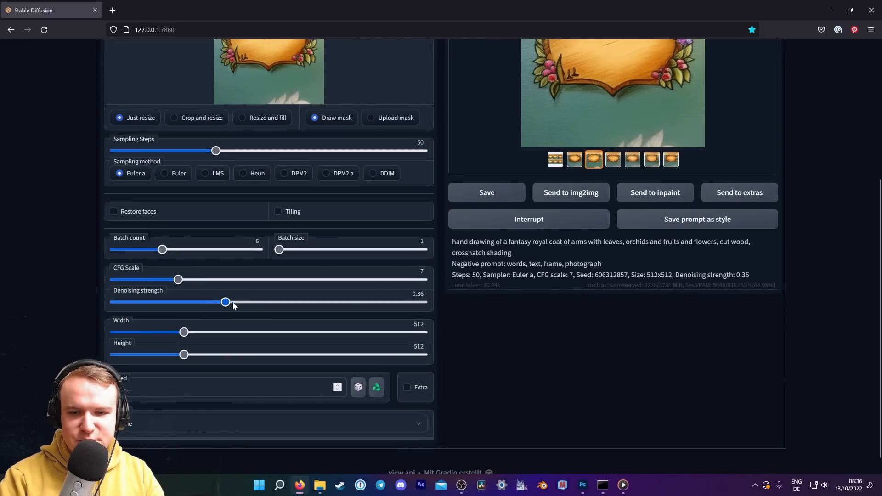
pyautogui.moveTo(233, 306); pyautogui.dragTo(206, 306)
pyautogui.scroll(4, 393, 339)
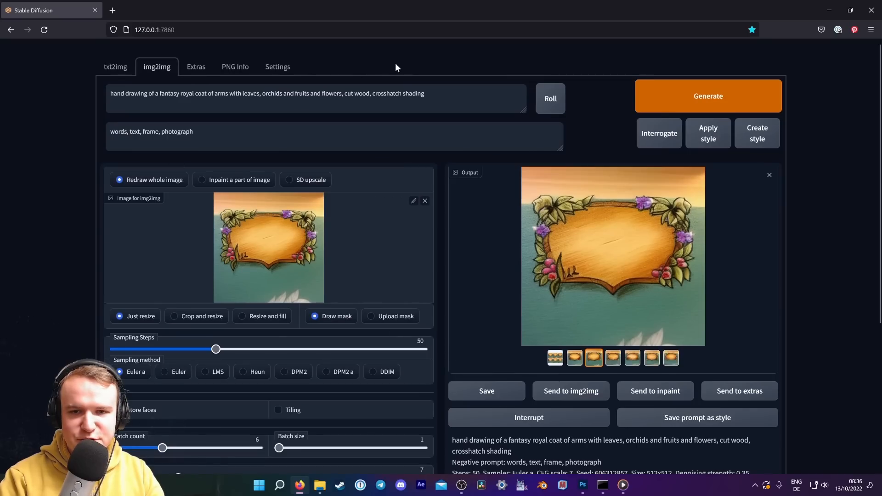
pyautogui.click(696, 107)
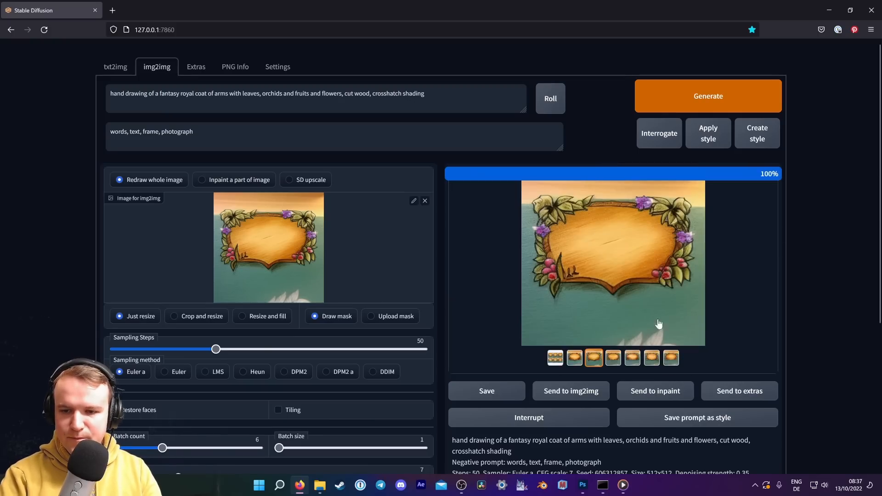
# Compare the first two new variations and copy the image of the first one.
pyautogui.click(574, 358)
pyautogui.click(592, 359)
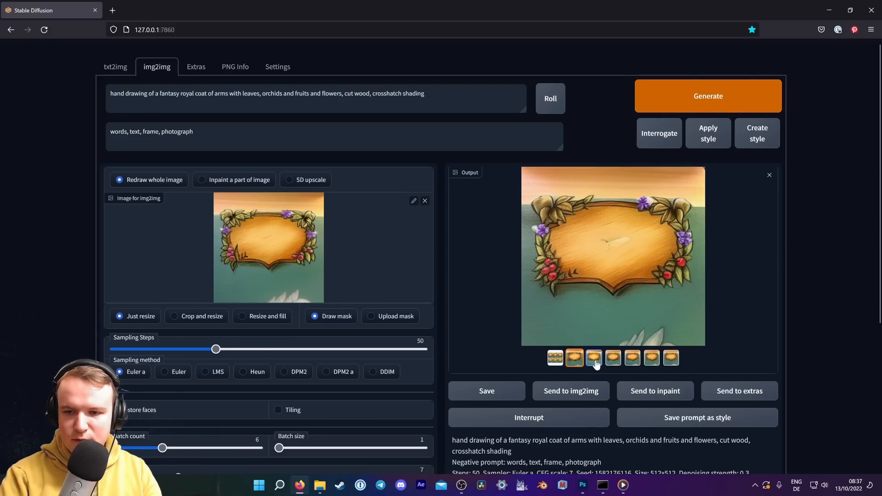
pyautogui.click(573, 359)
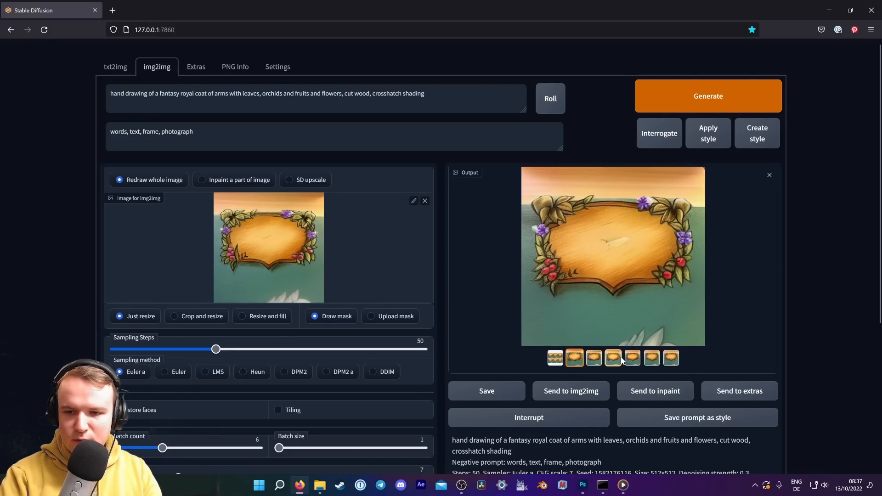
pyautogui.rightClick(617, 257)
pyautogui.click(640, 293)
# Switch to Photoshop and bring up the Map.psd document.
pyautogui.moveTo(582, 485)
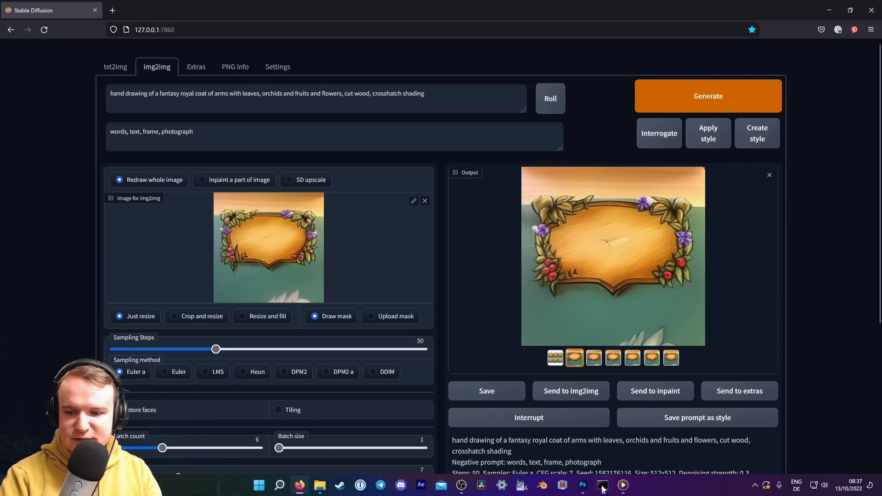
pyautogui.click(582, 485)
pyautogui.click(110, 34)
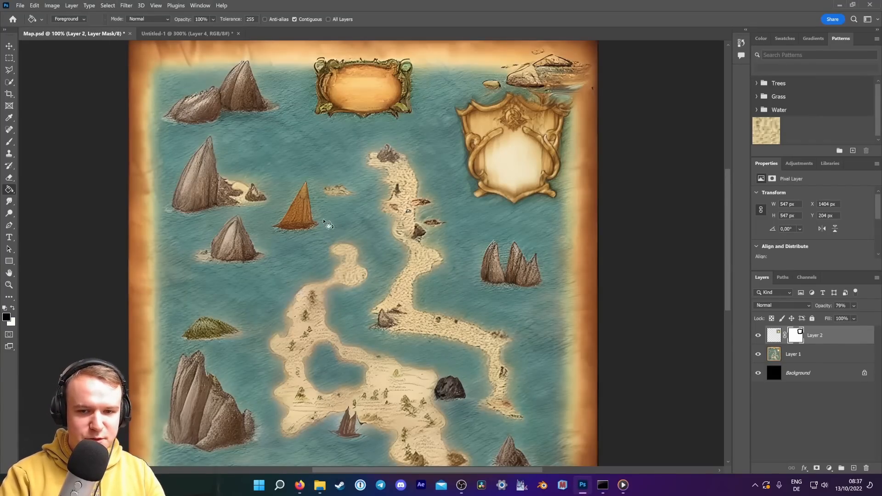
# Paste the copied title board into Map.psd, fit it over the existing board at 480 px and lower its opacity to 49%.
pyautogui.hotkey('ctrl', 'v')
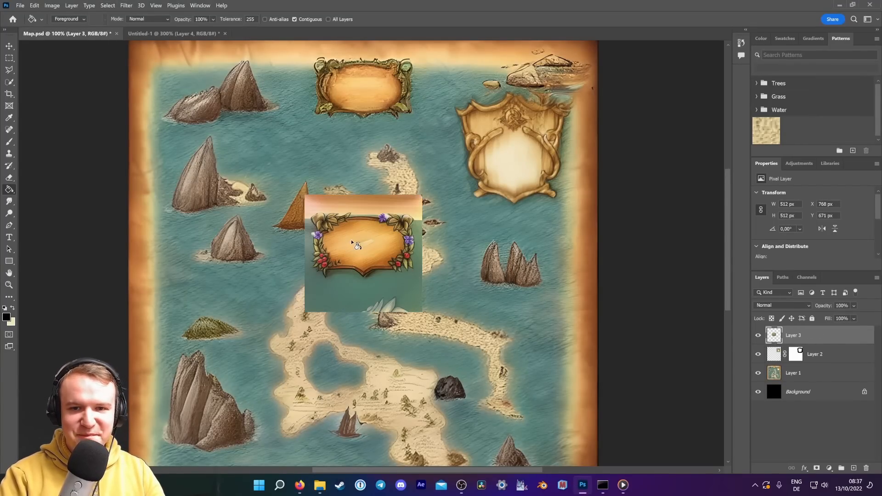
pyautogui.click(8, 46)
pyautogui.moveTo(364, 254); pyautogui.dragTo(363, 100)
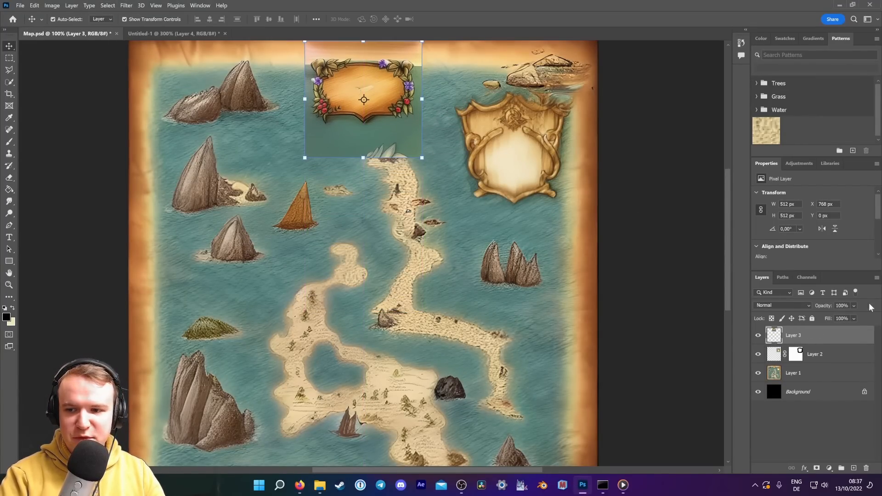
pyautogui.moveTo(822, 305); pyautogui.dragTo(800, 309)
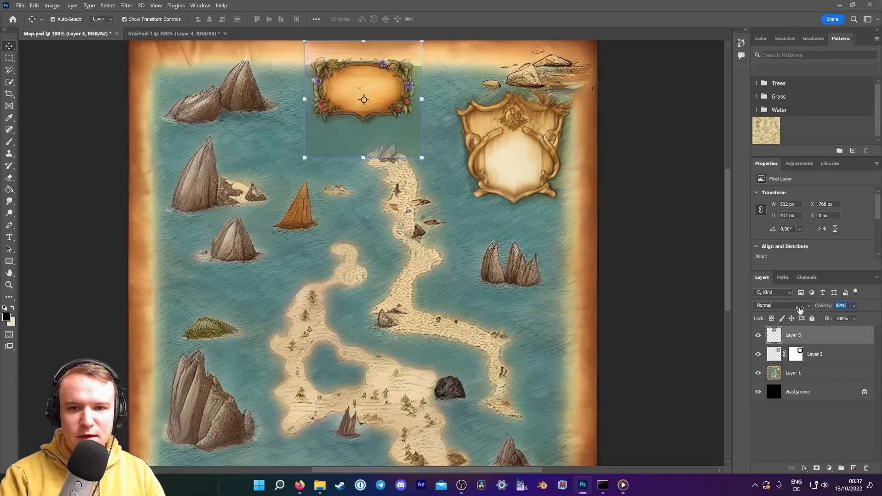
pyautogui.press('ctrl')
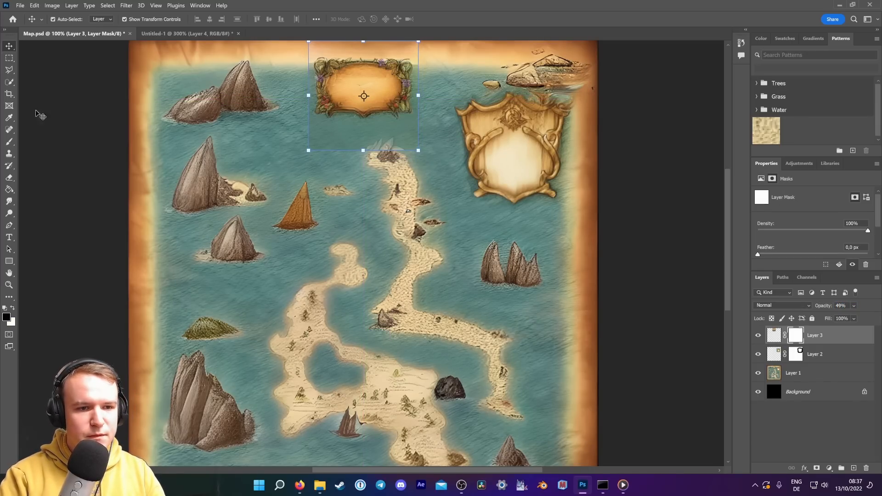
# Mask out the surroundings of the pasted title board with a soft black 143 px brush and restore Layer 3 to 100% opacity.
pyautogui.click(10, 142)
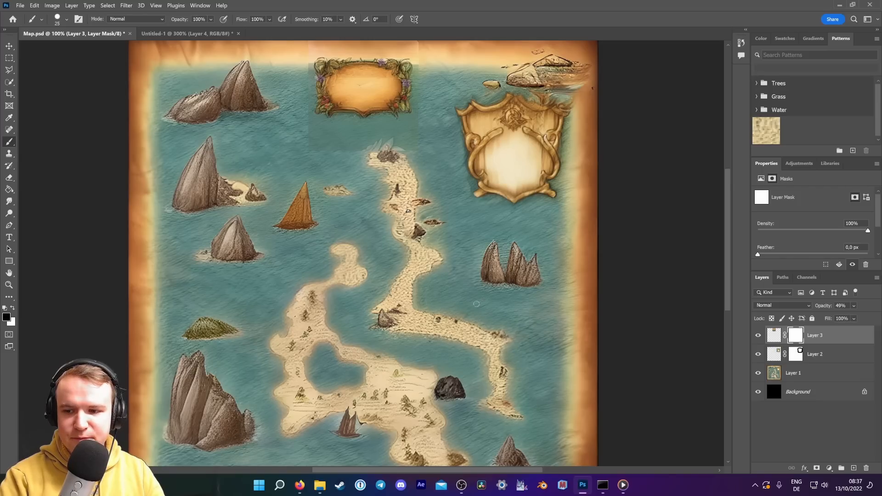
pyautogui.click(67, 19)
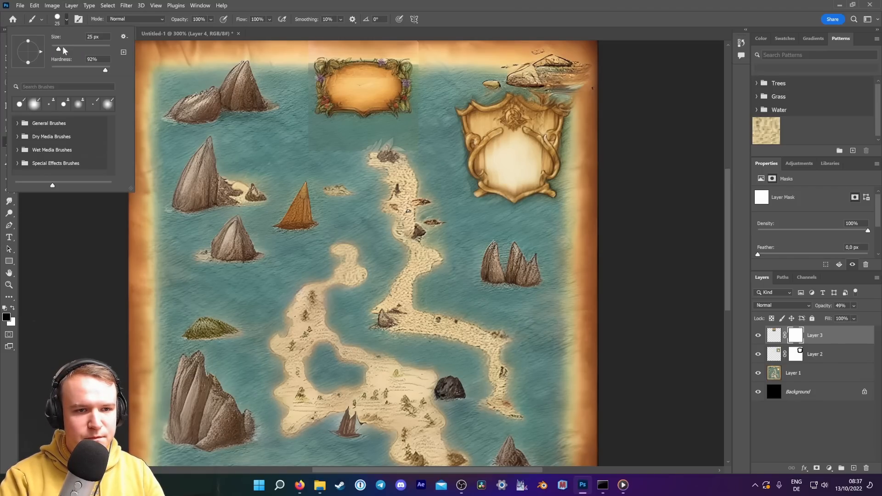
pyautogui.moveTo(65, 48); pyautogui.dragTo(94, 49)
pyautogui.click(62, 71)
pyautogui.click(309, 147)
pyautogui.moveTo(357, 147); pyautogui.dragTo(415, 146)
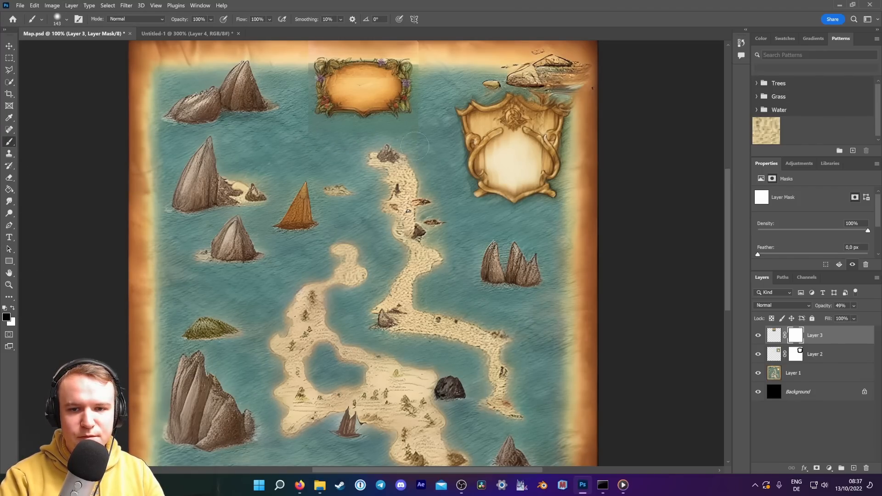
pyautogui.moveTo(824, 312); pyautogui.dragTo(881, 310)
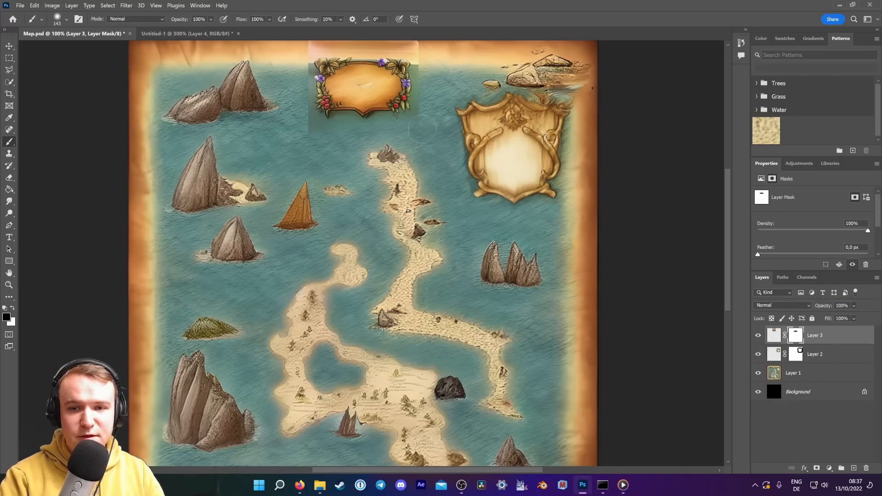
pyautogui.moveTo(428, 45)
pyautogui.mouseDown()
pyautogui.moveTo(308, 39)
pyautogui.moveTo(322, 35)
pyautogui.moveTo(302, 44)
pyautogui.moveTo(296, 103)
pyautogui.moveTo(300, 131)
pyautogui.moveTo(422, 130)
pyautogui.mouseUp()
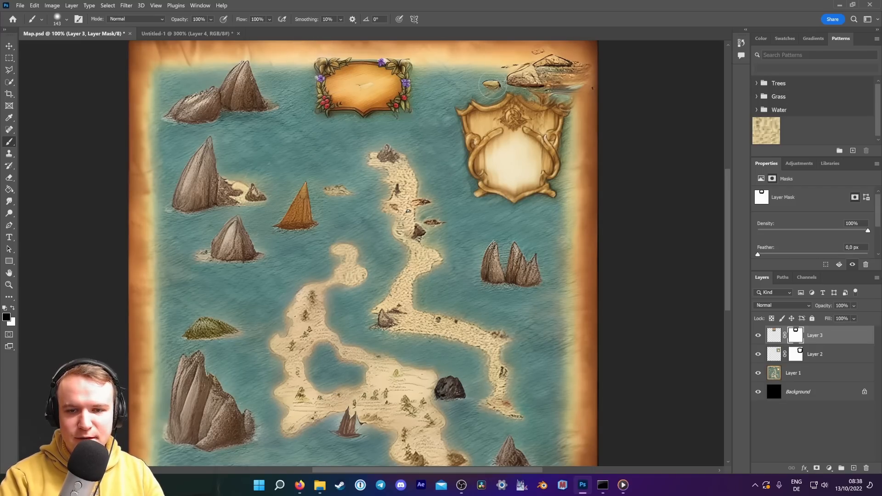
# Raise the opacity of Layer 2 with the coat of arms to 100%.
pyautogui.scroll(1, 515, 108)
pyautogui.scroll(-1, 603, 157)
pyautogui.scroll(1, 615, 184)
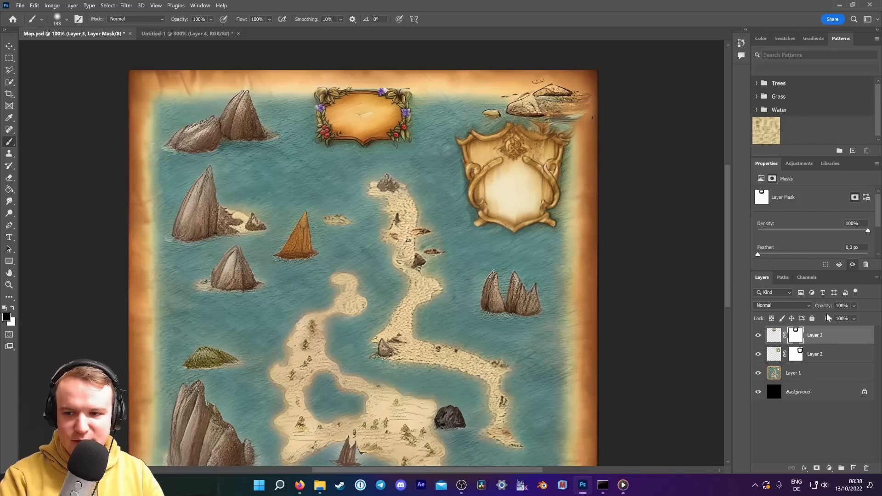
pyautogui.click(827, 357)
pyautogui.moveTo(822, 309); pyautogui.dragTo(879, 316)
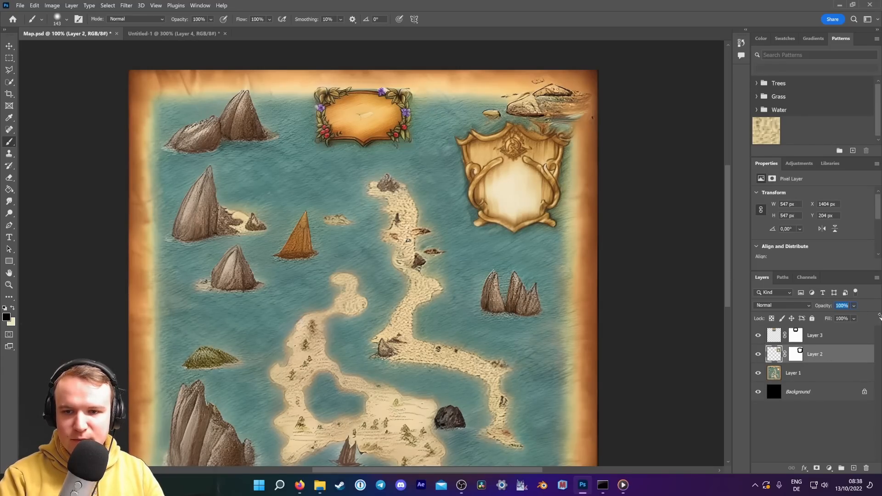
# Select Layer 3's mask and switch the brush colour to white for touching up the title board.
pyautogui.click(826, 335)
pyautogui.scroll(3, 445, 179)
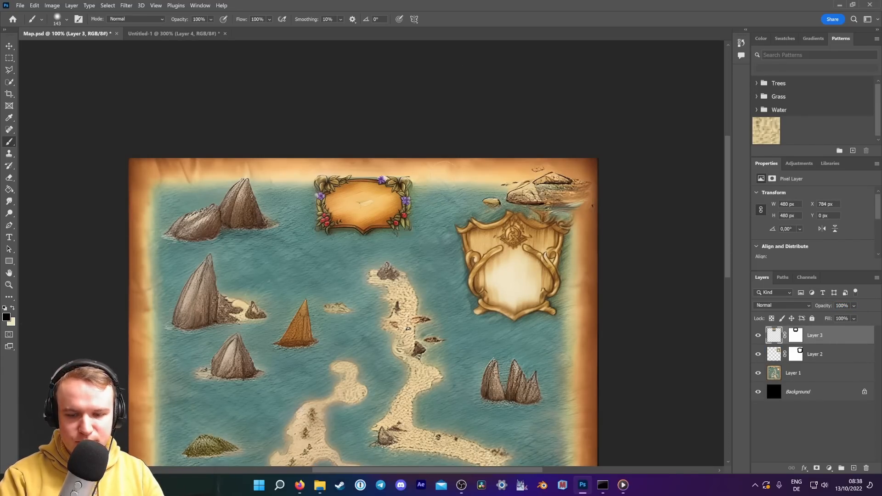
pyautogui.hotkey('ctrl', '+')
pyautogui.hotkey('ctrl', '+')
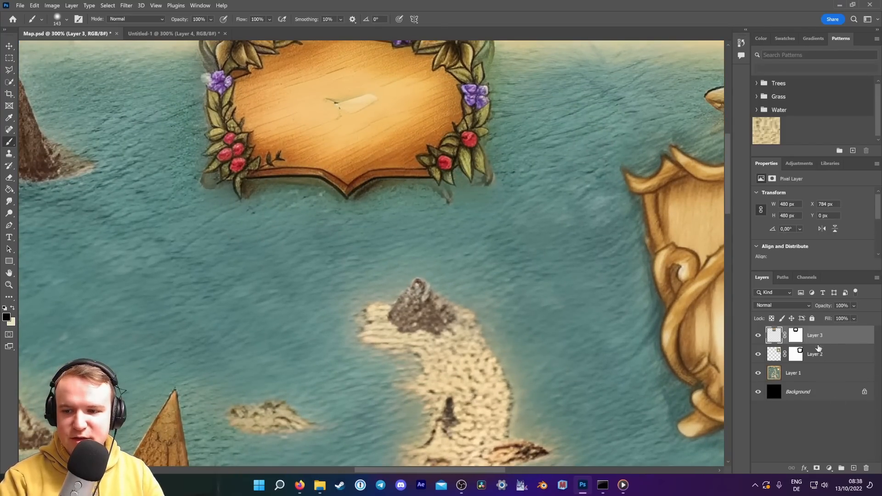
pyautogui.click(797, 336)
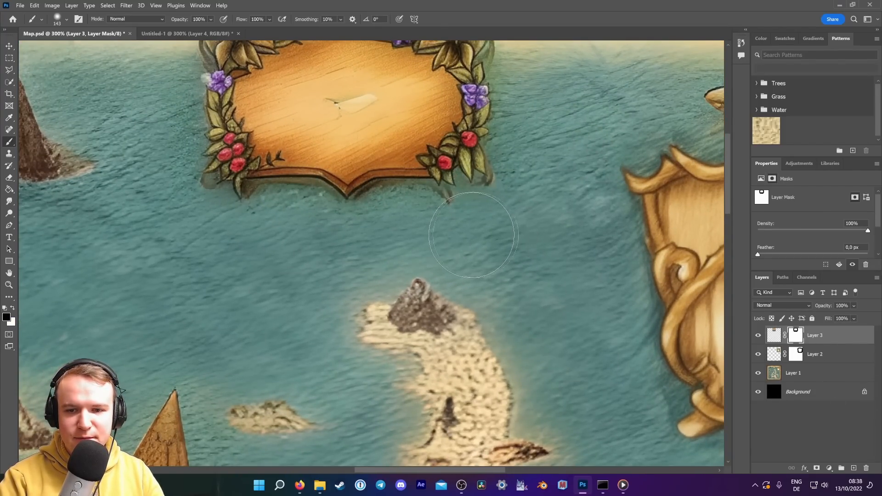
pyautogui.click(13, 307)
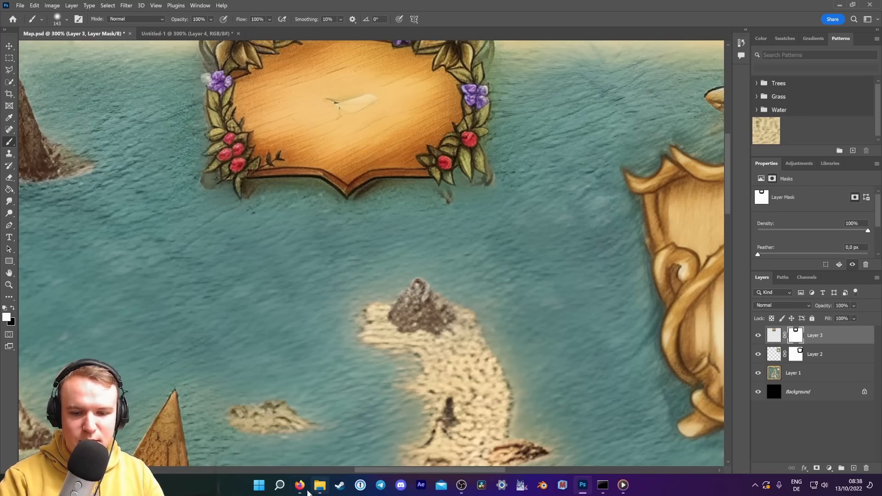
# Copy the img2img input image of the title board from Stable Diffusion and paste it into Map.psd in Photoshop.
pyautogui.click(299, 485)
pyautogui.rightClick(272, 236)
pyautogui.click(299, 275)
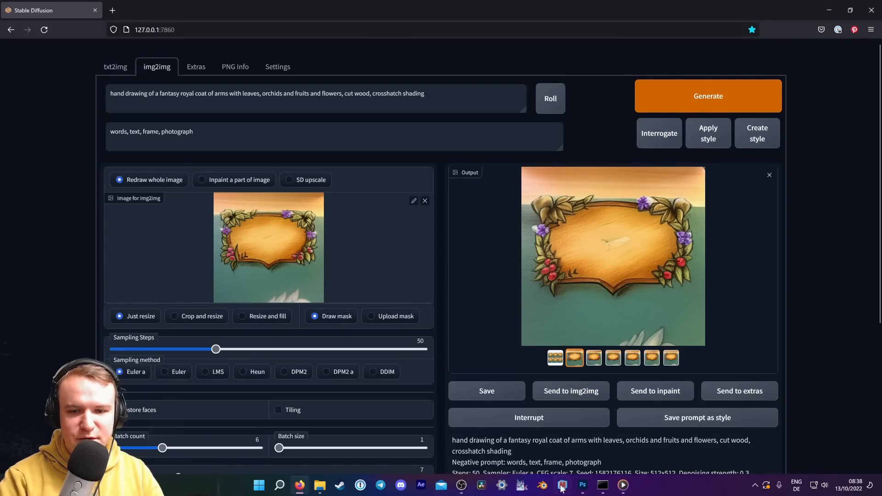
pyautogui.click(587, 487)
pyautogui.hotkey('ctrl', 'v')
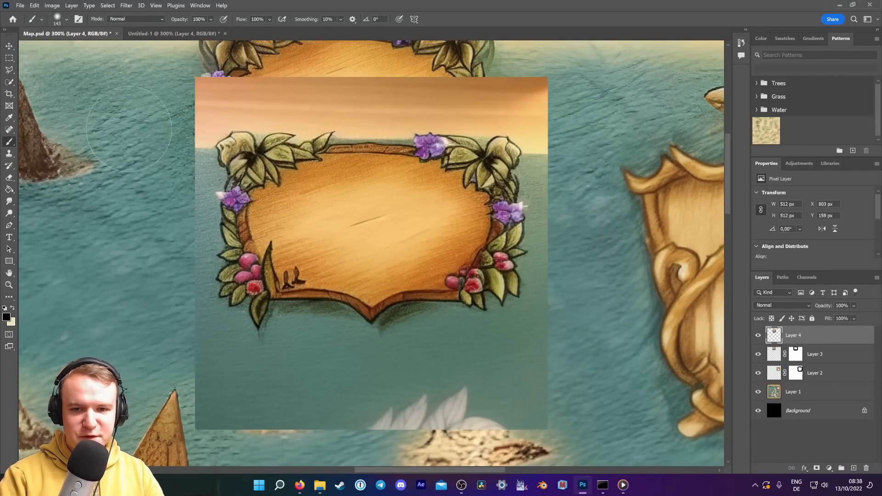
# Align the newly pasted title board over the existing one and lower its opacity to 57%.
pyautogui.click(8, 47)
pyautogui.scroll(3, 473, 280)
pyautogui.moveTo(473, 282); pyautogui.dragTo(458, 200)
pyautogui.moveTo(826, 309); pyautogui.dragTo(807, 309)
pyautogui.moveTo(387, 213); pyautogui.dragTo(389, 200)
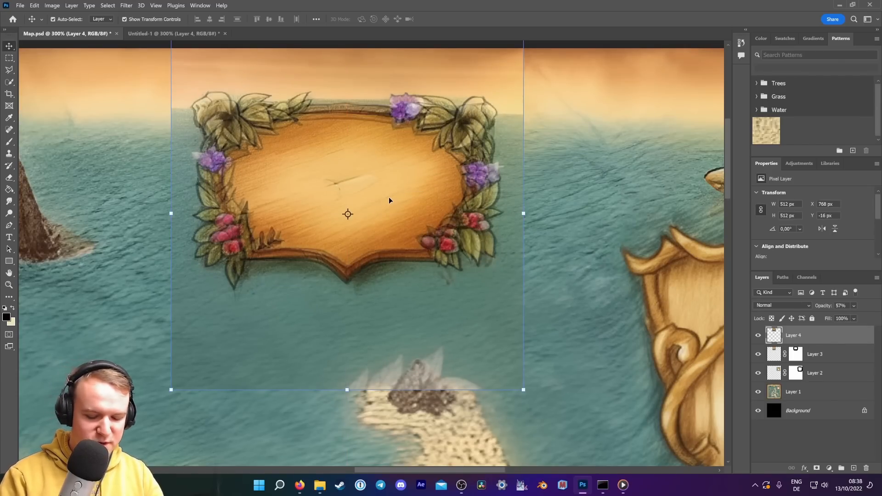
# Add an inverted black mask to Layer 4 and paint white over the blemish in the middle of the title board.
pyautogui.click(816, 468)
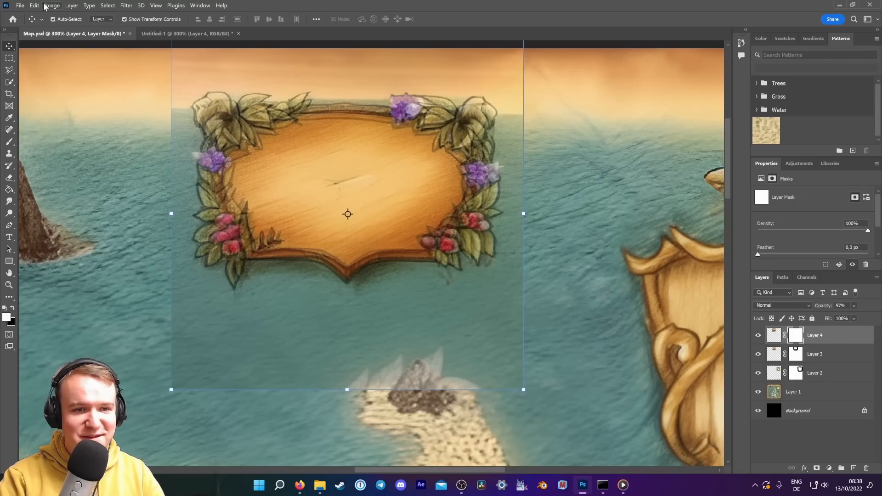
pyautogui.hotkey('ctrl', 'i')
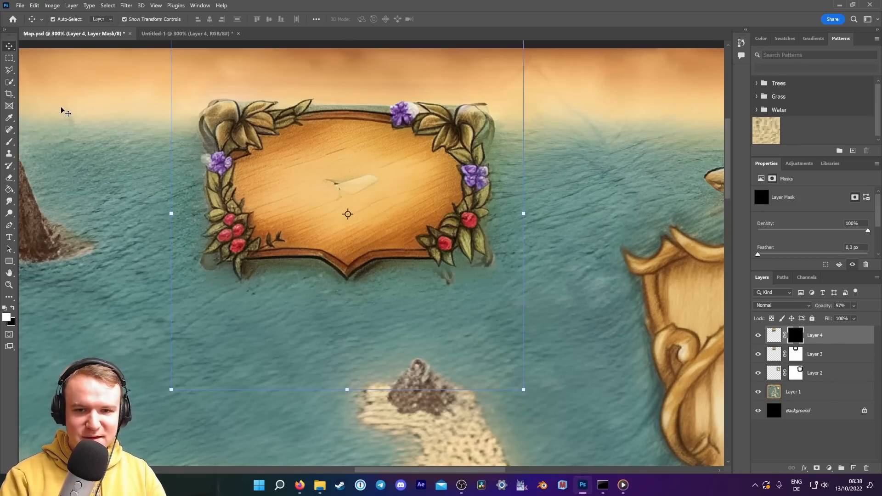
pyautogui.click(9, 142)
pyautogui.click(13, 308)
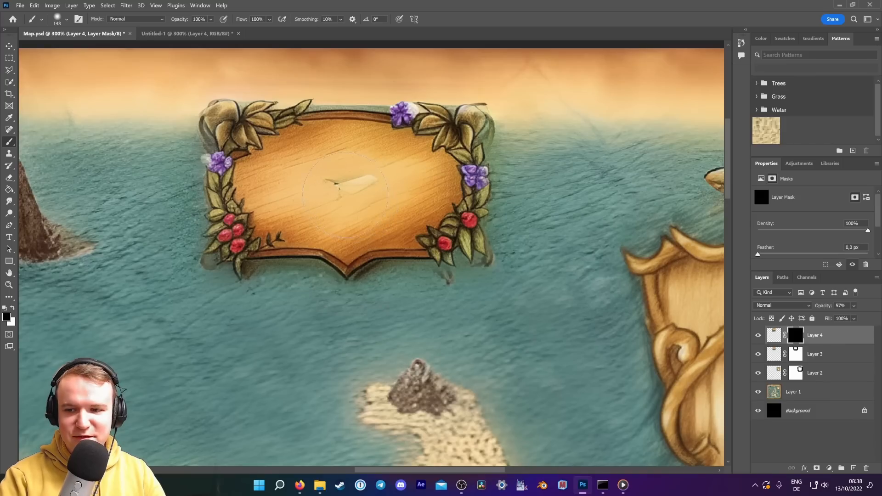
pyautogui.click(13, 307)
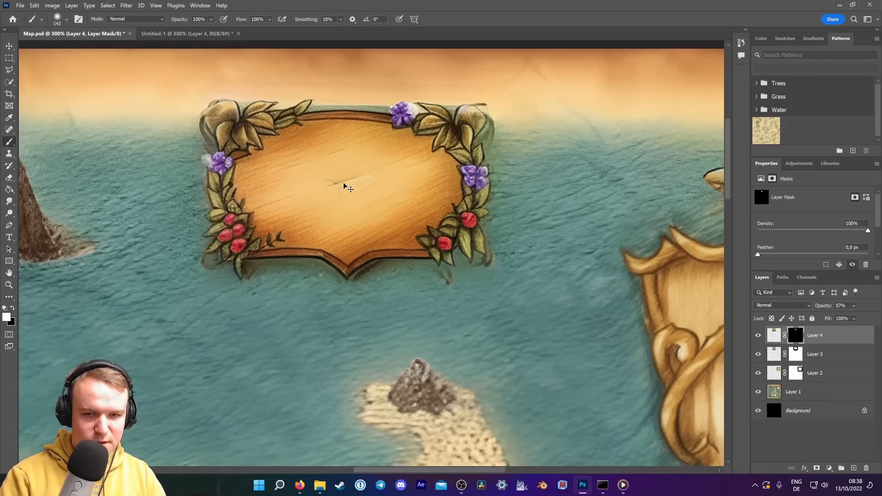
# Examine the whole map at 100% for further areas that need refining.
pyautogui.hotkey('ctrl', '-')
pyautogui.hotkey('ctrl', '-')
pyautogui.scroll(-3, 343, 183)
pyautogui.scroll(-3, 395, 189)
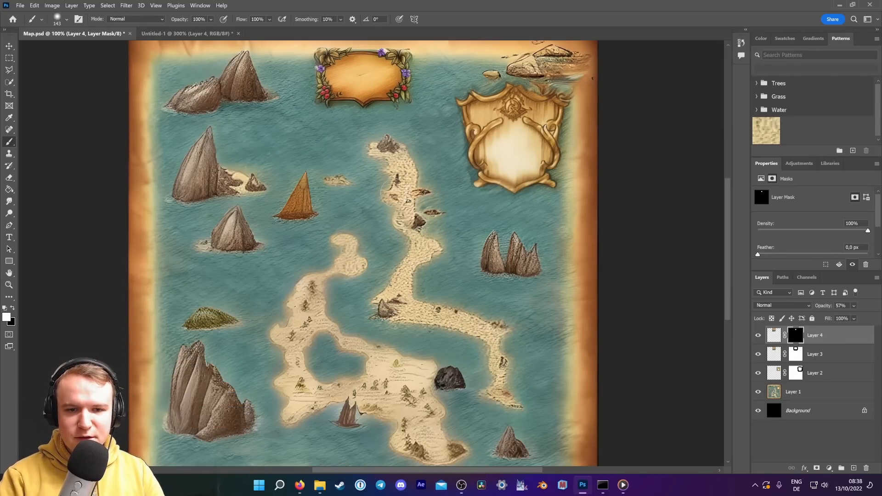
pyautogui.scroll(-1, 395, 192)
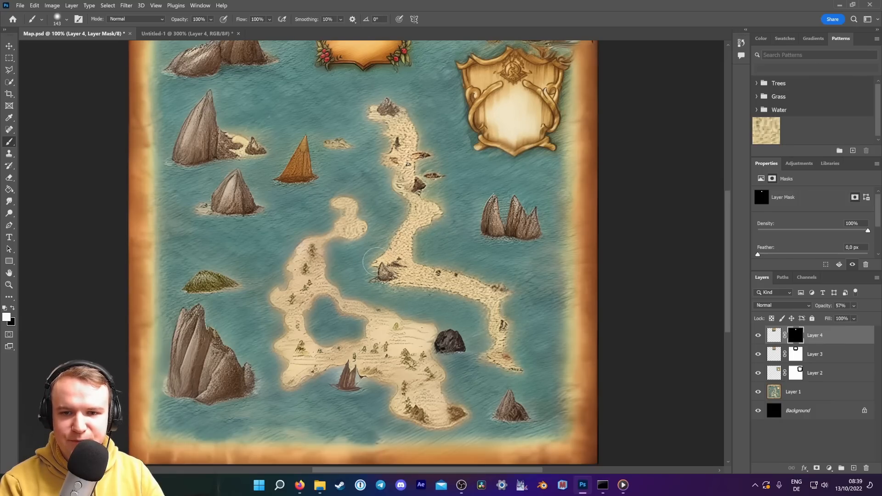
pyautogui.scroll(1, 376, 248)
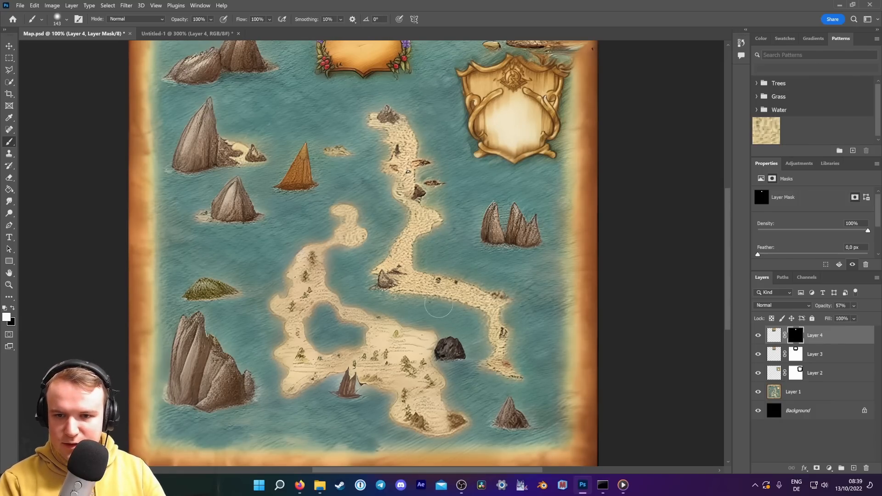
pyautogui.scroll(6, 403, 226)
pyautogui.scroll(-6, 408, 242)
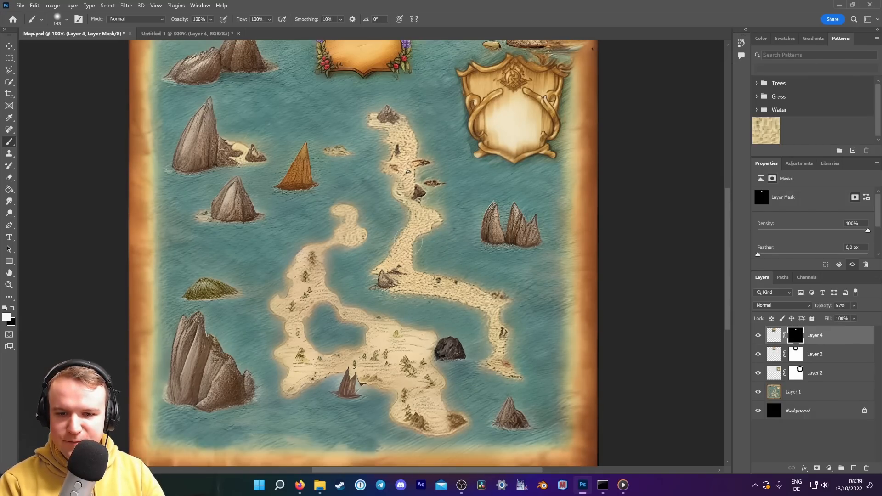
# Switch to Stable Diffusion and replace the img2img input image with map image 5 from the Iterations folder.
pyautogui.click(300, 485)
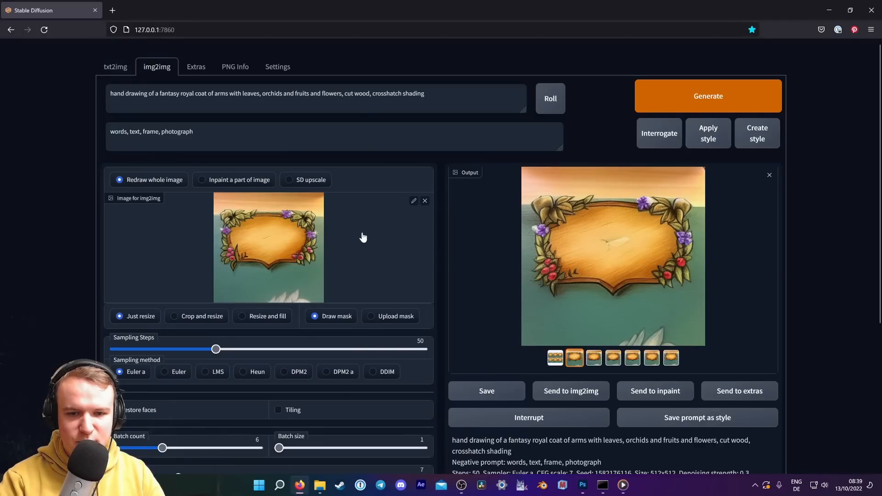
pyautogui.click(426, 202)
pyautogui.click(331, 239)
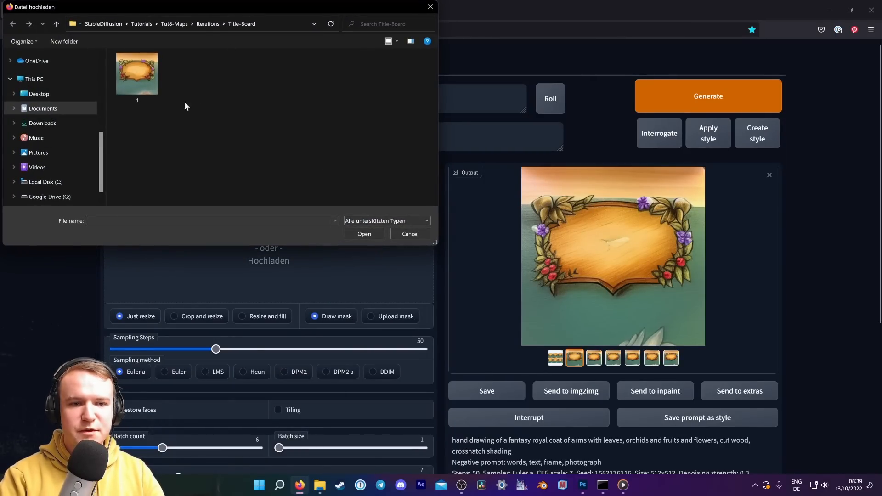
pyautogui.click(206, 24)
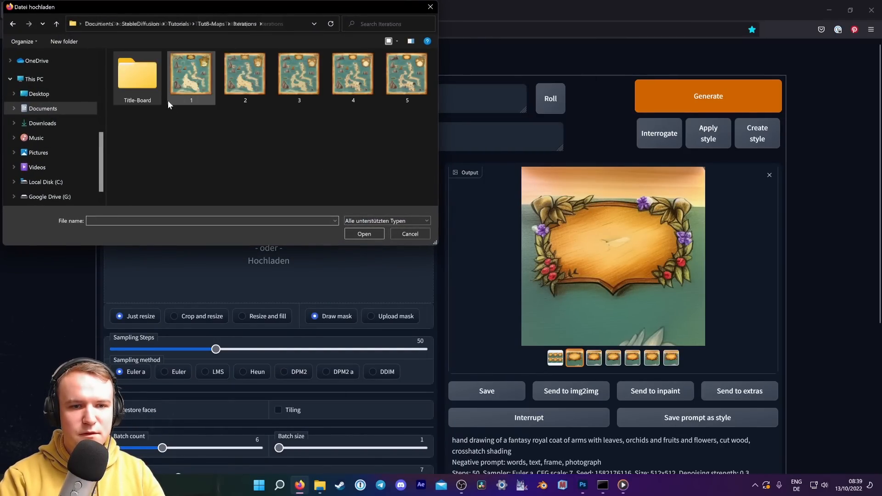
pyautogui.click(402, 76)
pyautogui.click(378, 232)
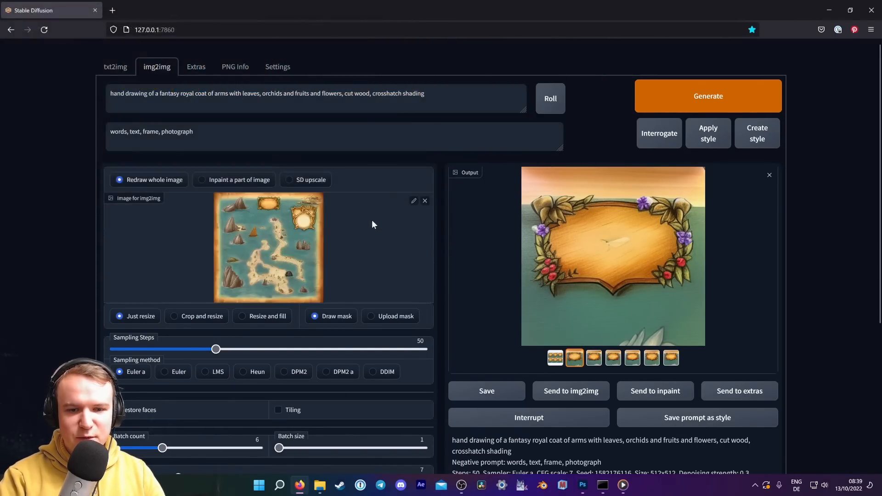
# Crop the input image to a small square around the southeastern part of the main island.
pyautogui.click(414, 202)
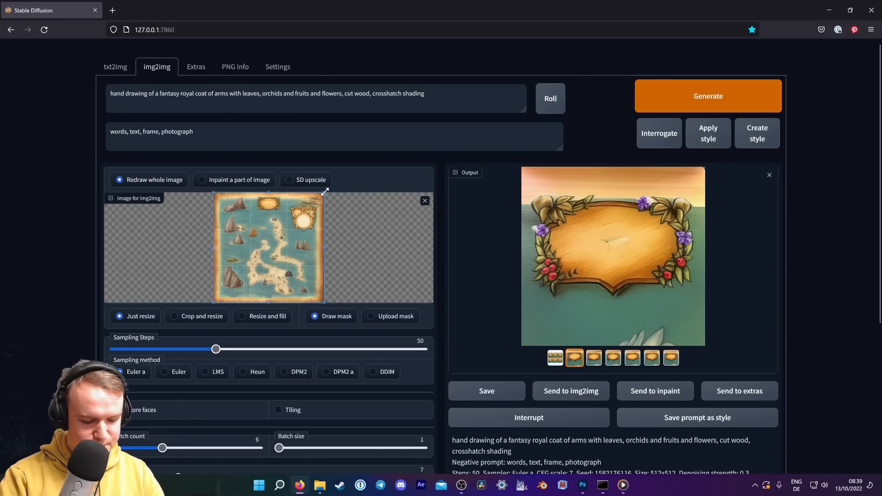
pyautogui.moveTo(325, 191); pyautogui.dragTo(303, 235)
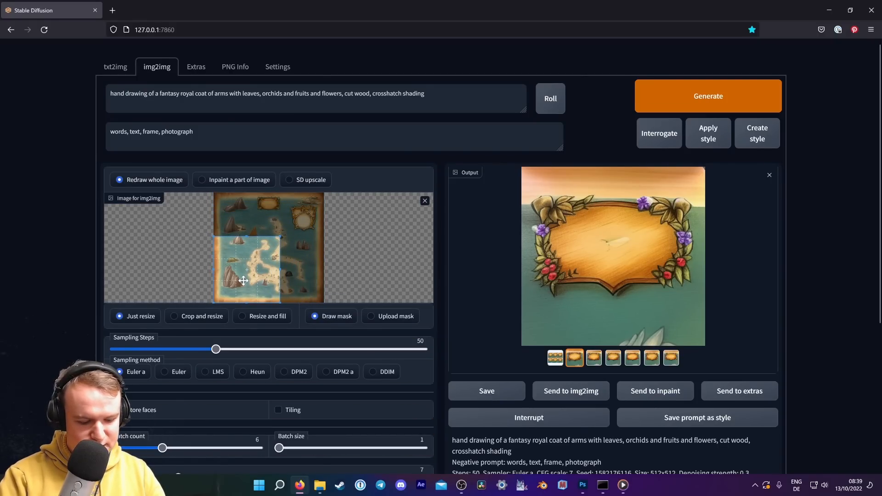
pyautogui.moveTo(243, 276); pyautogui.dragTo(264, 273)
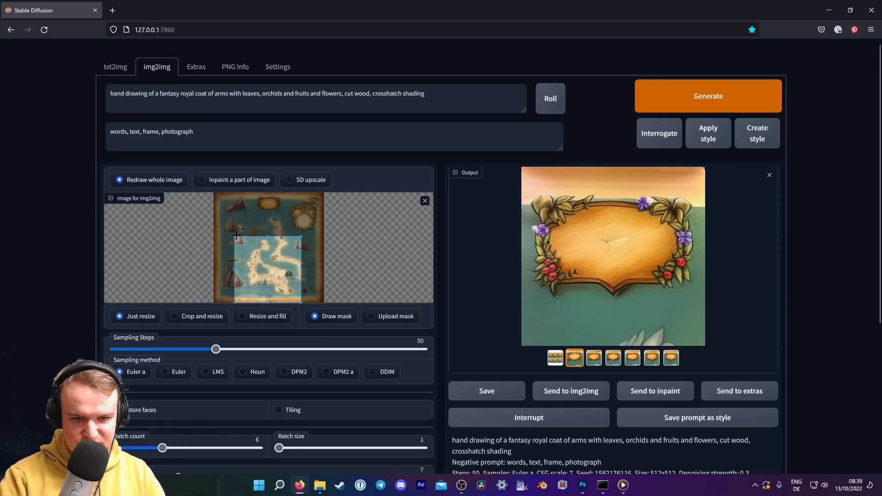
pyautogui.moveTo(234, 235); pyautogui.dragTo(283, 269)
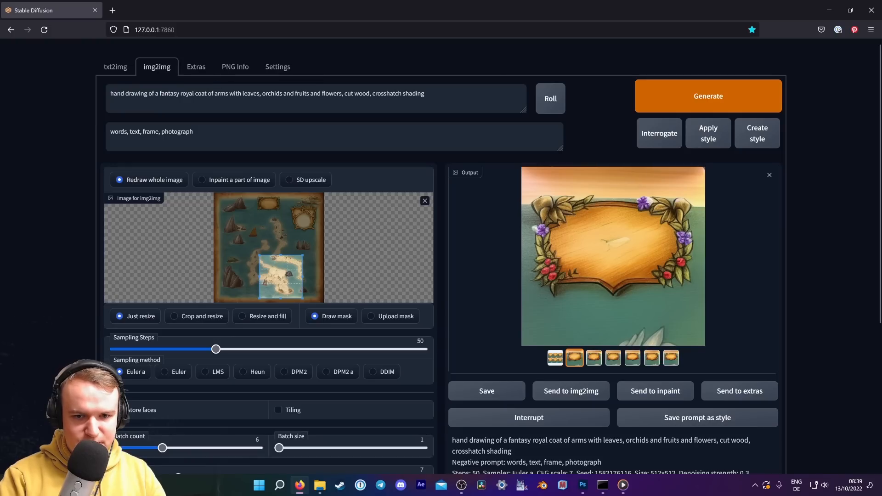
# Clear the img2img prompt and copy the map prompt text from the file name of image 00902 in the img2img-images folder.
pyautogui.moveTo(426, 94); pyautogui.dragTo(109, 93)
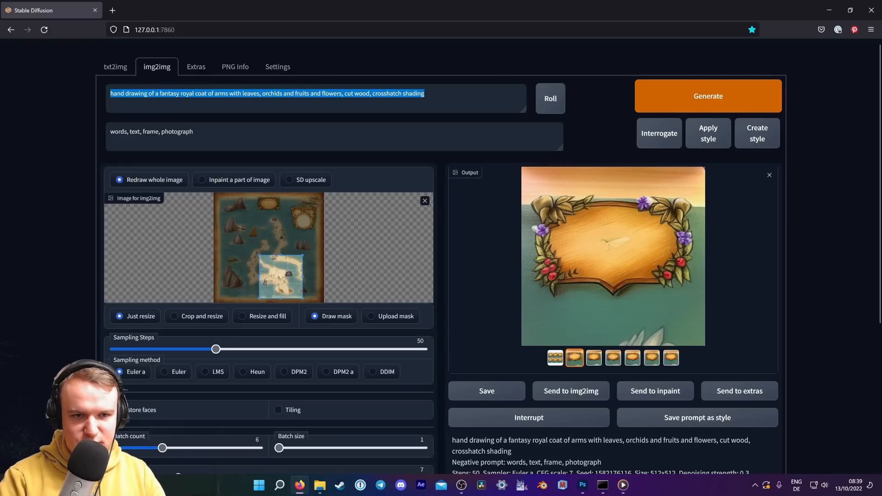
pyautogui.press('BackSpace')
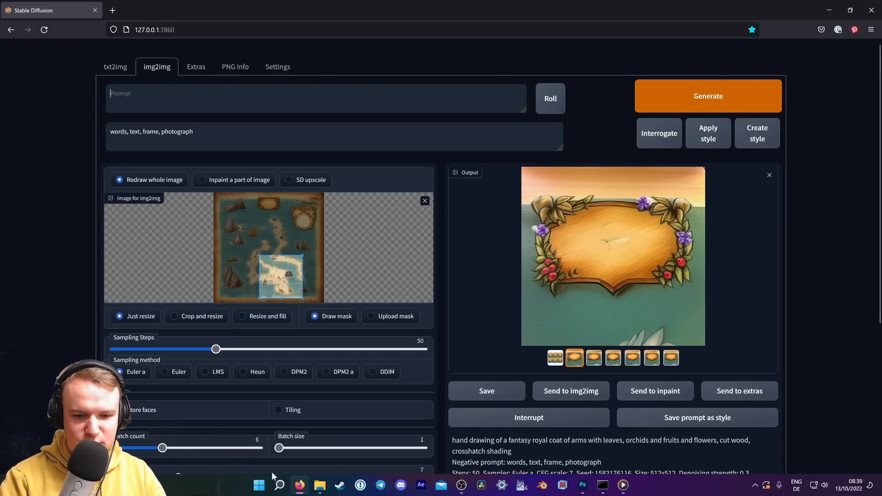
pyautogui.click(320, 485)
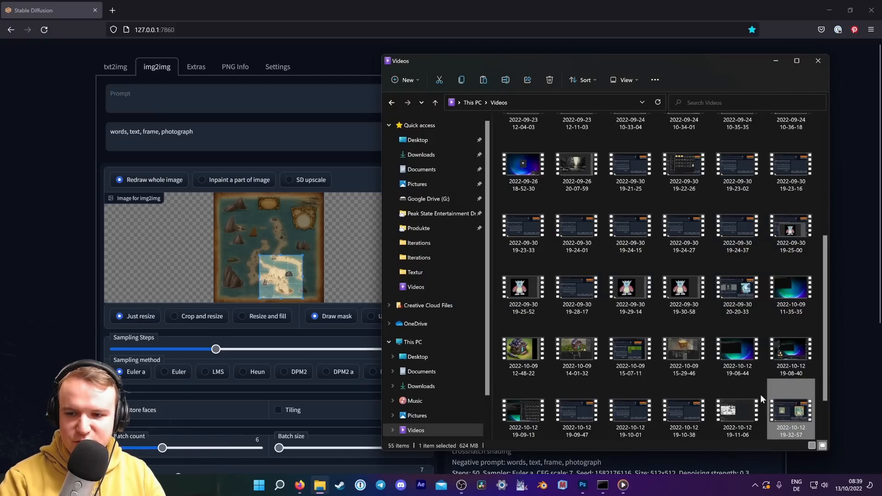
pyautogui.click(391, 102)
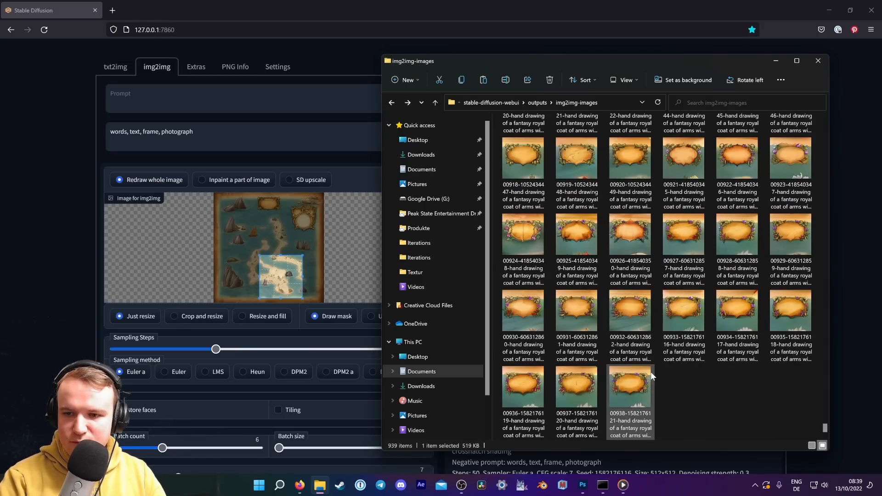
pyautogui.scroll(-2, 651, 370)
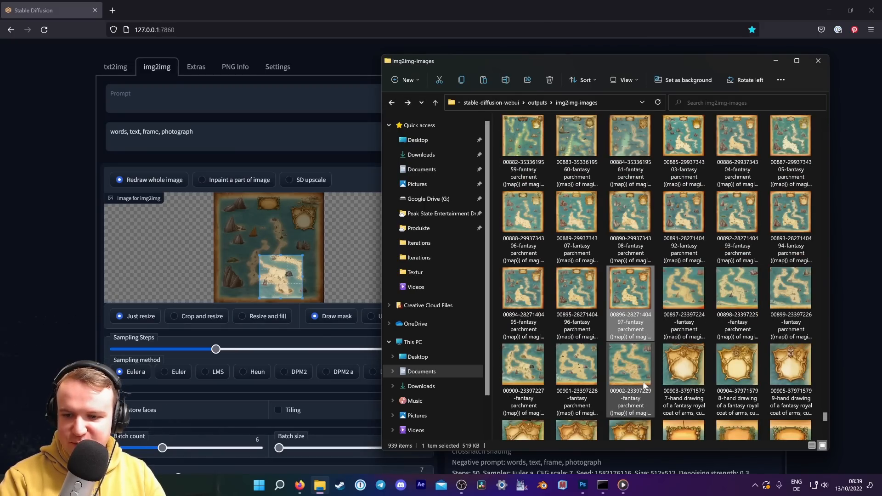
pyautogui.click(647, 374)
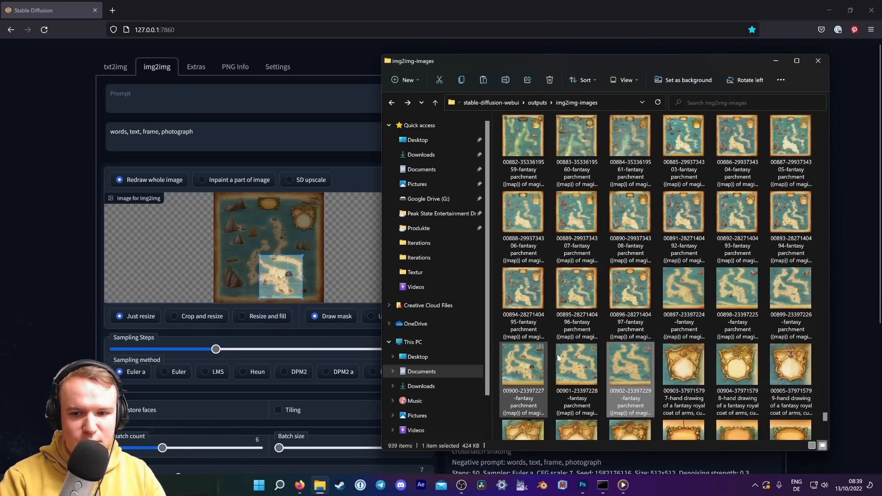
pyautogui.rightClick(632, 367)
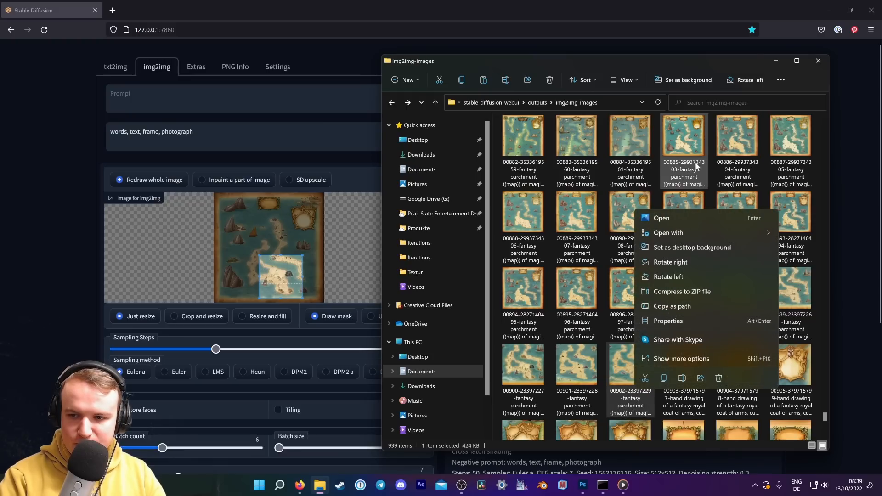
pyautogui.click(681, 377)
pyautogui.click(630, 391)
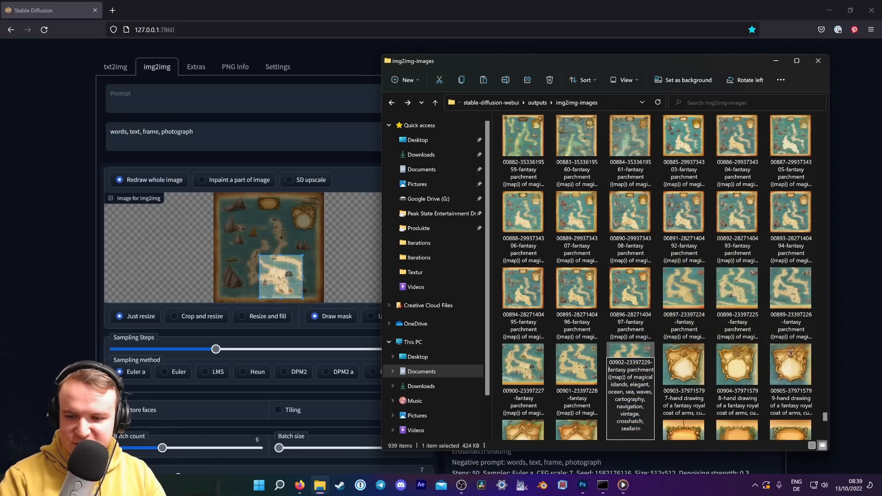
pyautogui.moveTo(609, 370); pyautogui.dragTo(641, 428)
pyautogui.hotkey('ctrl', 'c')
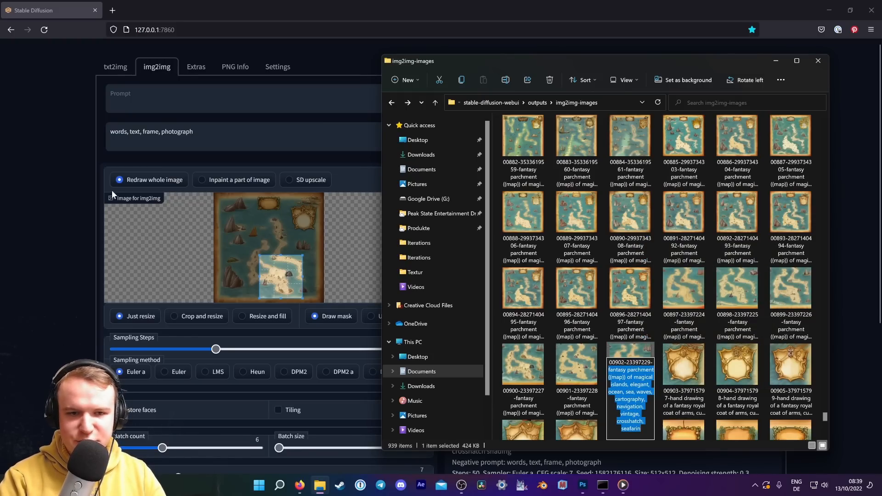
# Paste the copied text as the prompt and complete its ending to "seafaring, pirate ships, colorful".
pyautogui.click(133, 114)
pyautogui.hotkey('ctrl', 'v')
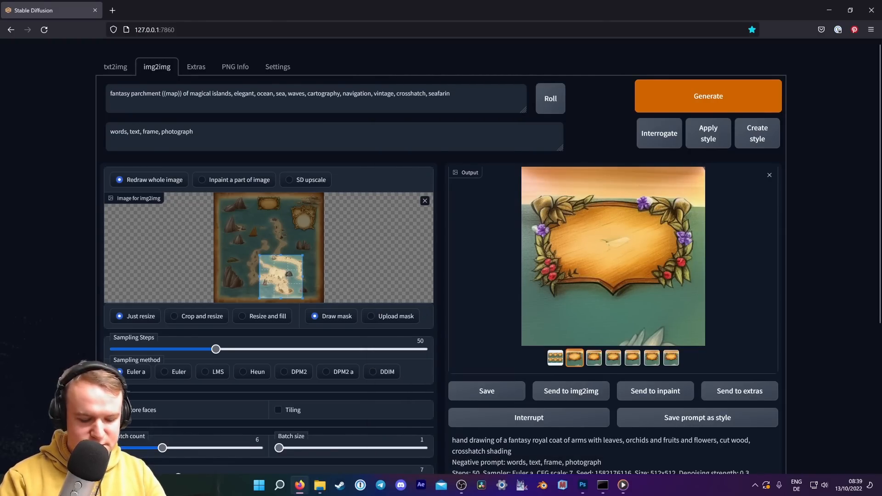
pyautogui.write('g, pirate ships')
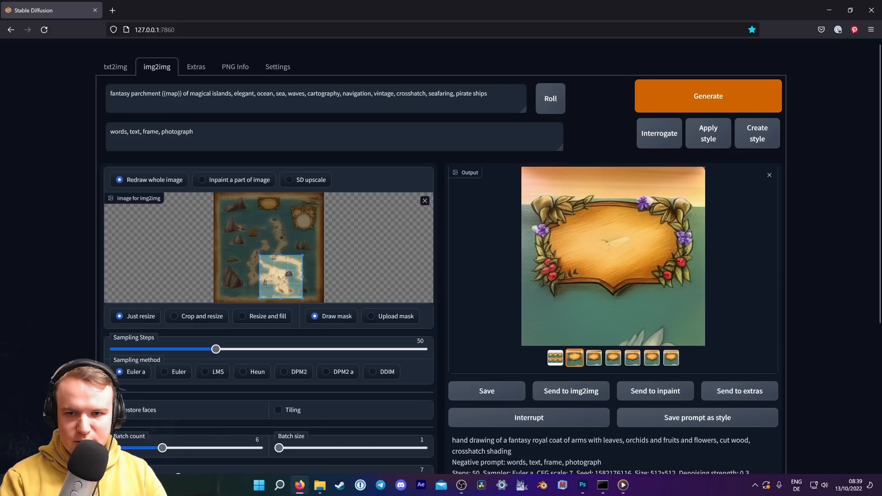
pyautogui.write(', colorf')
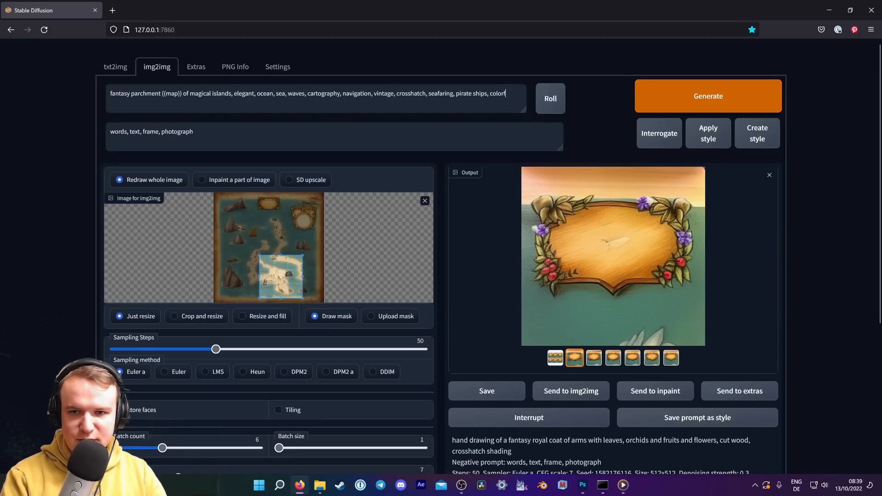
pyautogui.write('ul')
pyautogui.moveTo(195, 132); pyautogui.dragTo(86, 130)
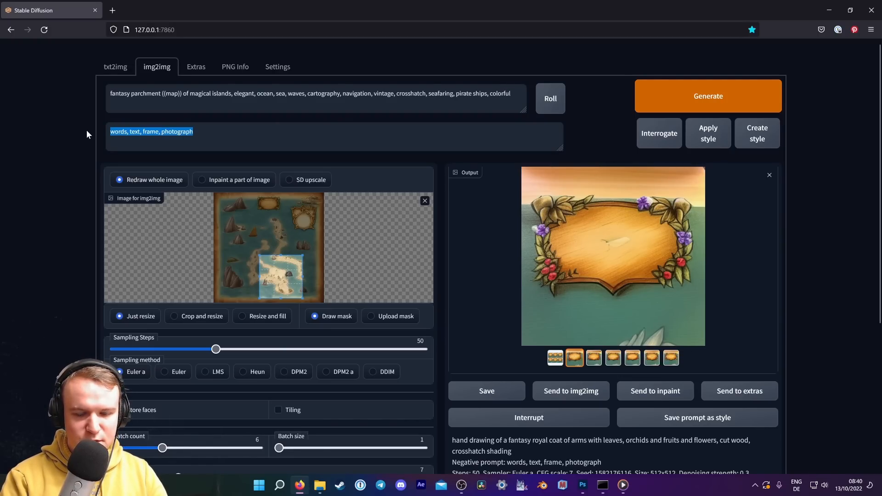
pyautogui.press('BackSpace')
pyautogui.write('phot')
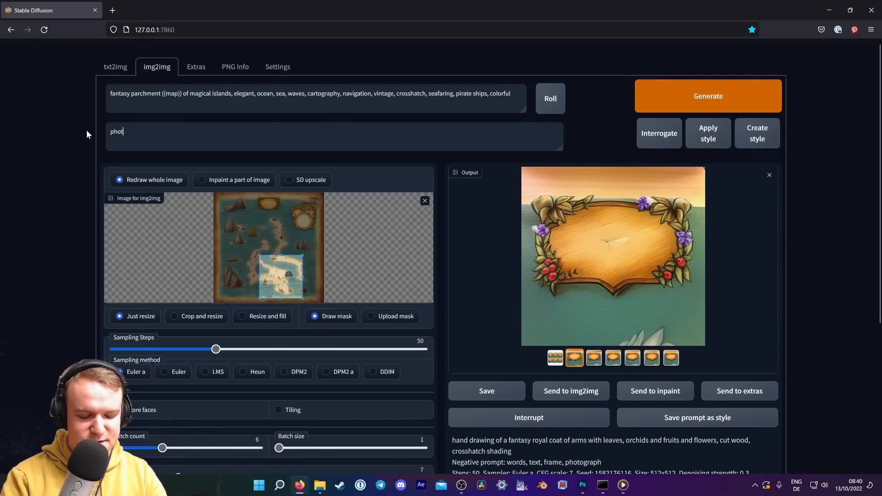
pyautogui.write('ograph')
pyautogui.hotkey('ctrl', 'z')
pyautogui.hotkey('ctrl', 'z')
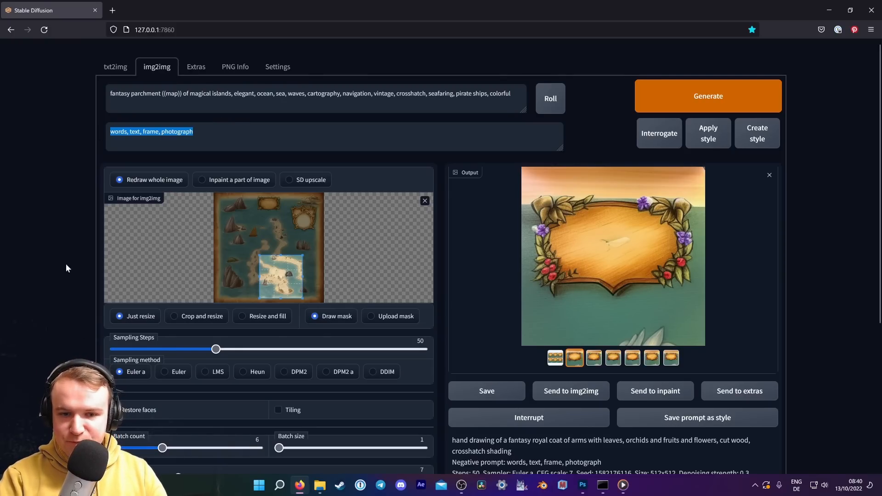
# Set the denoising strength to 0.25, then generate new images with "with rocks" added after "magical islands" in the prompt.
pyautogui.click(200, 93)
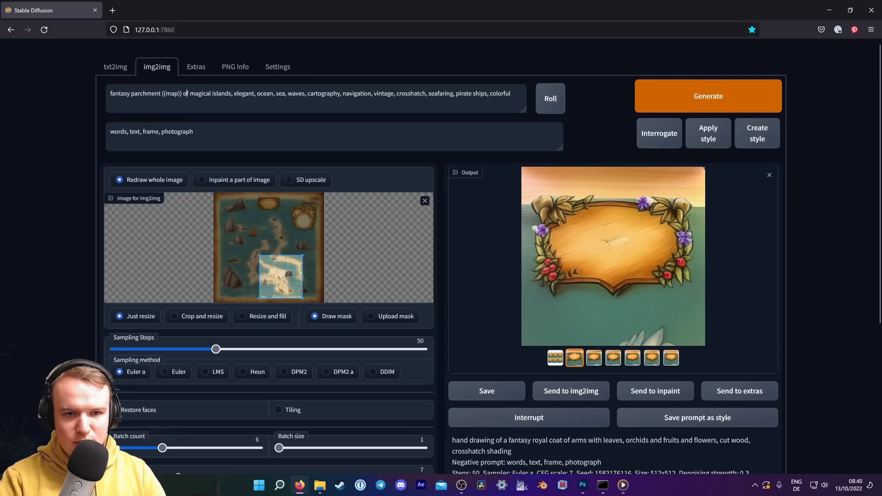
pyautogui.doubleClick(200, 93)
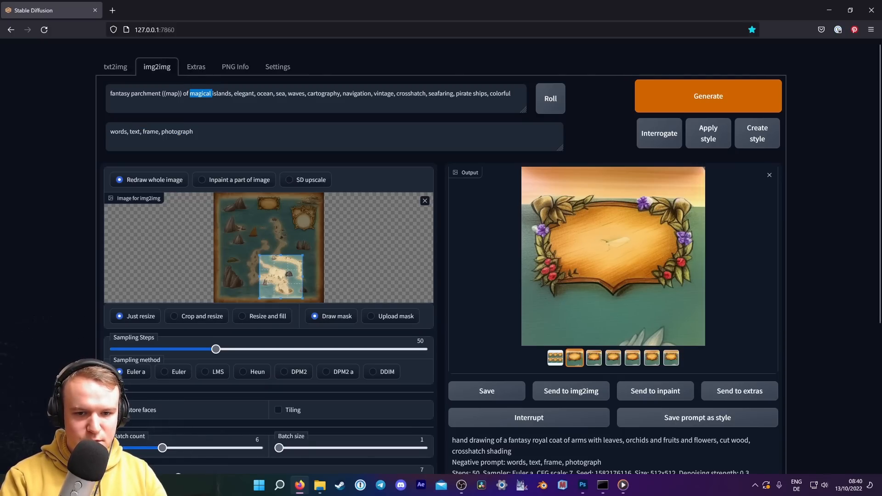
pyautogui.click(73, 109)
pyautogui.scroll(-5, 16, 280)
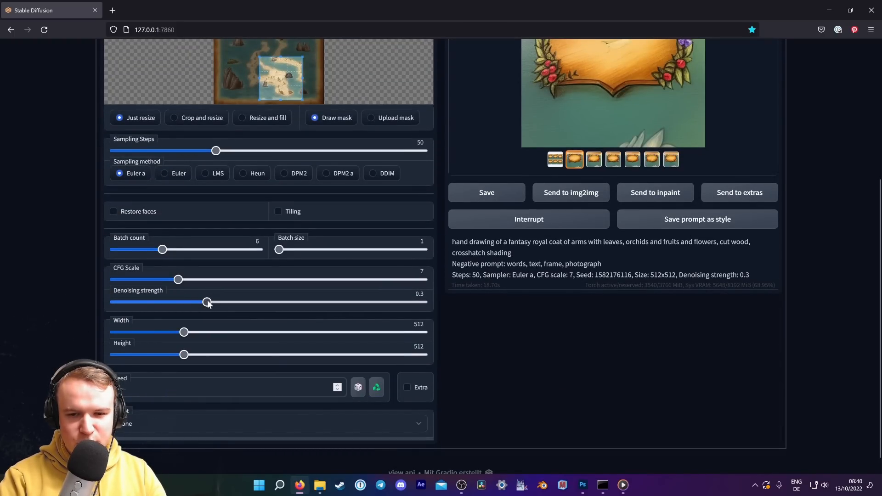
pyautogui.moveTo(207, 302); pyautogui.dragTo(192, 302)
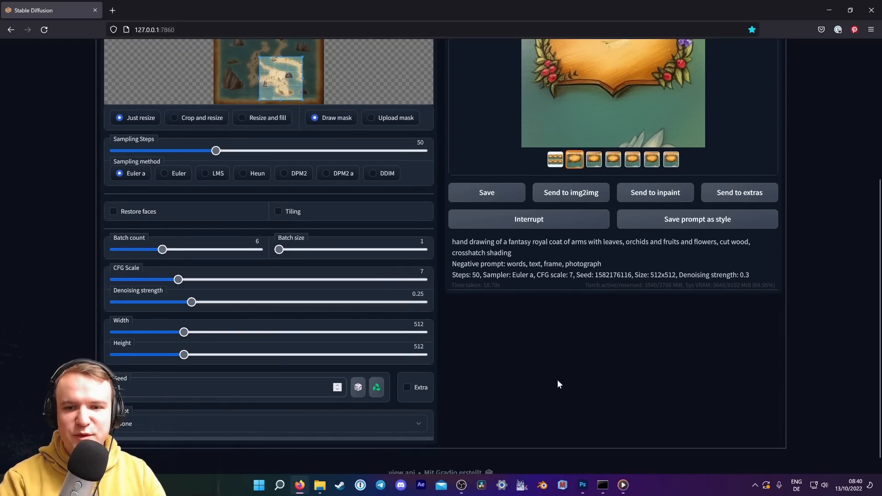
pyautogui.scroll(5, 557, 384)
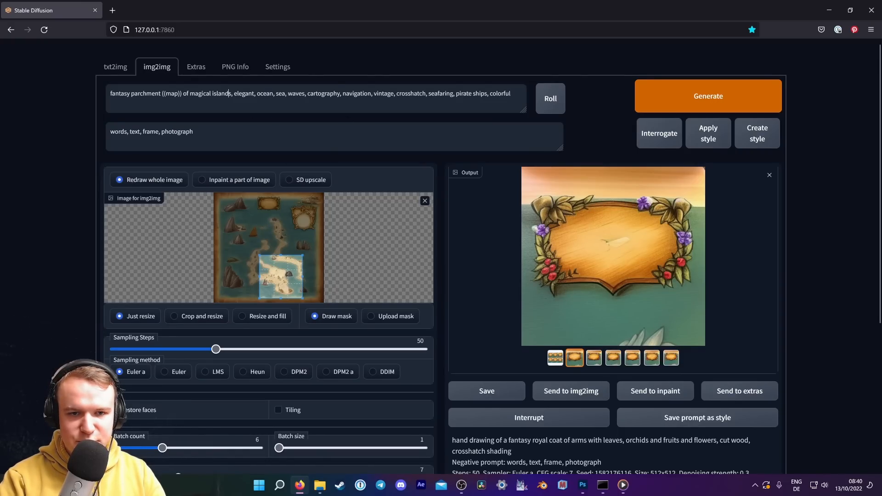
pyautogui.write('with rocks')
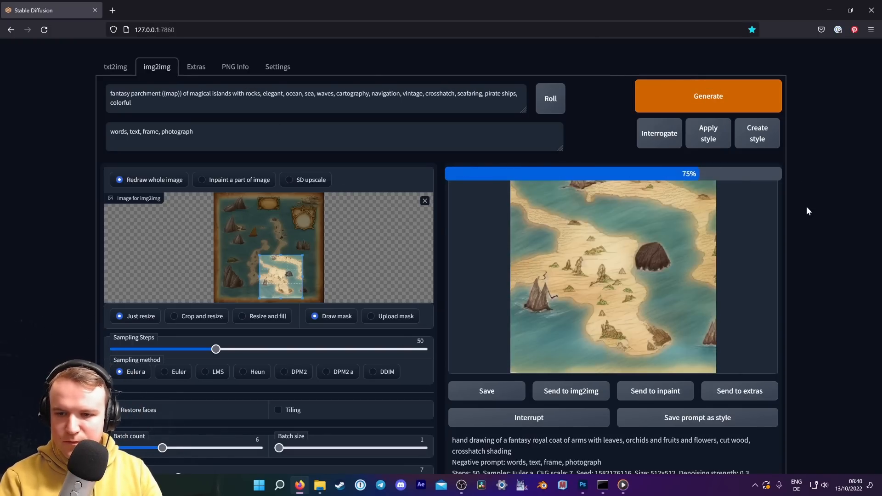
# Compare the newly generated island variations, checking the last two against each other for rocks, trees and coastline.
pyautogui.click(612, 358)
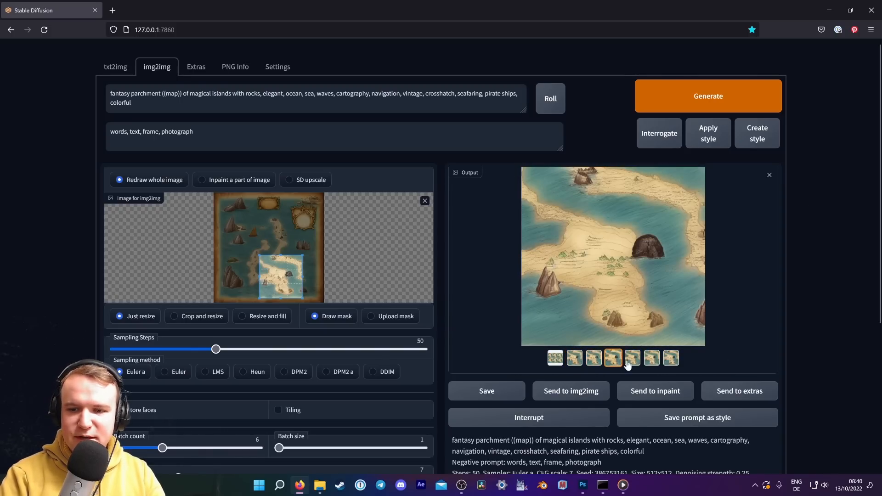
pyautogui.click(629, 361)
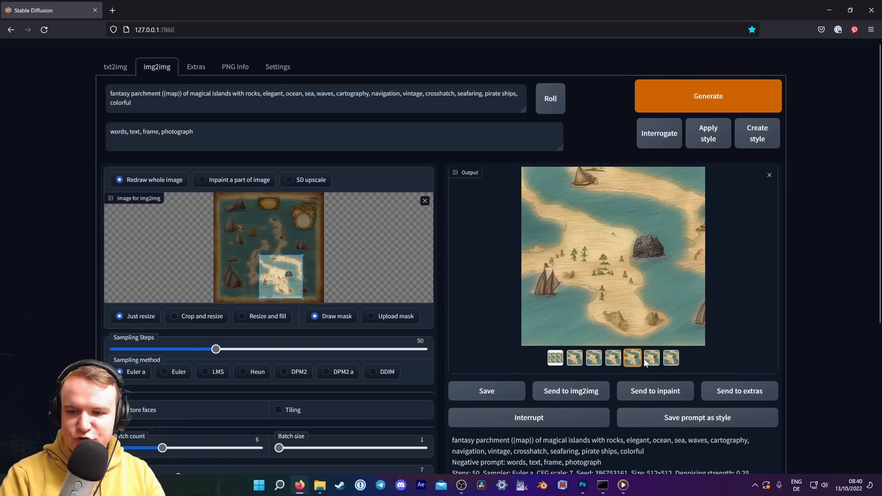
pyautogui.click(651, 358)
pyautogui.click(671, 358)
pyautogui.click(574, 358)
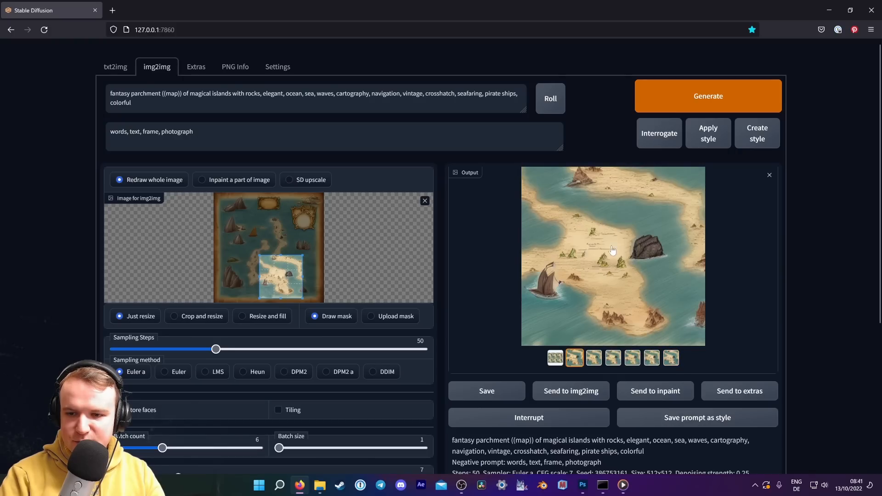
pyautogui.click(594, 357)
pyautogui.click(613, 360)
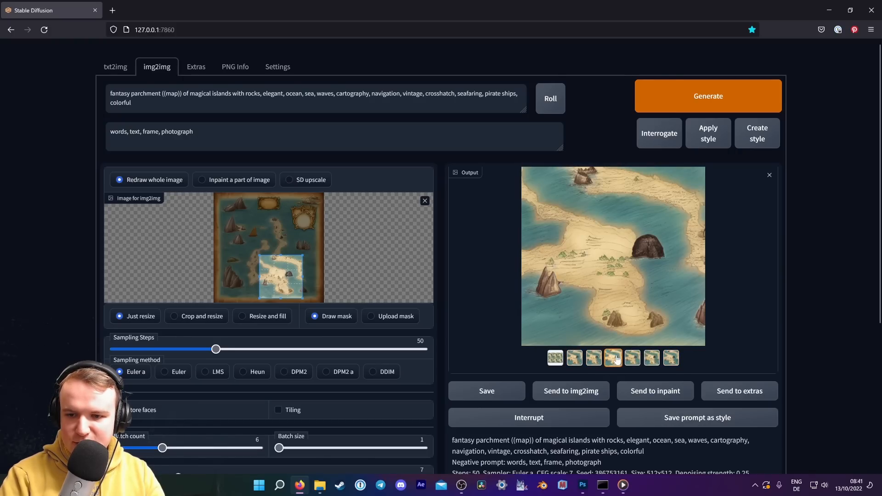
pyautogui.click(632, 359)
pyautogui.click(655, 358)
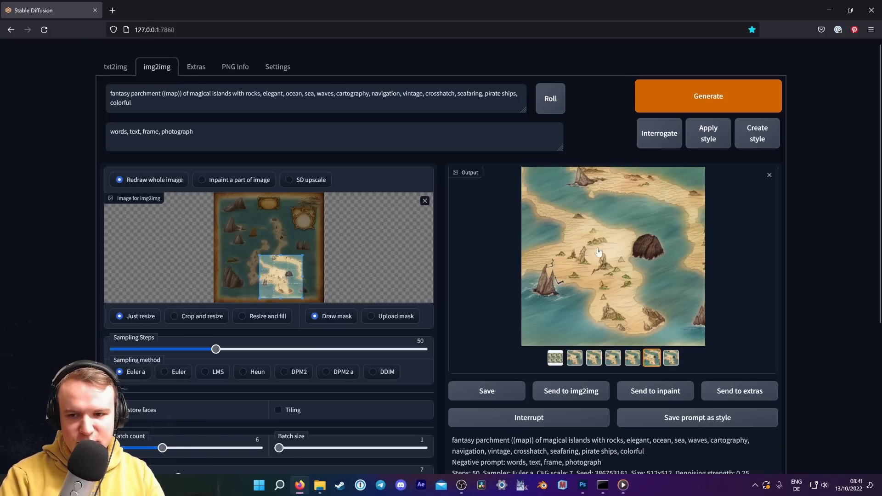
pyautogui.click(671, 358)
pyautogui.click(652, 359)
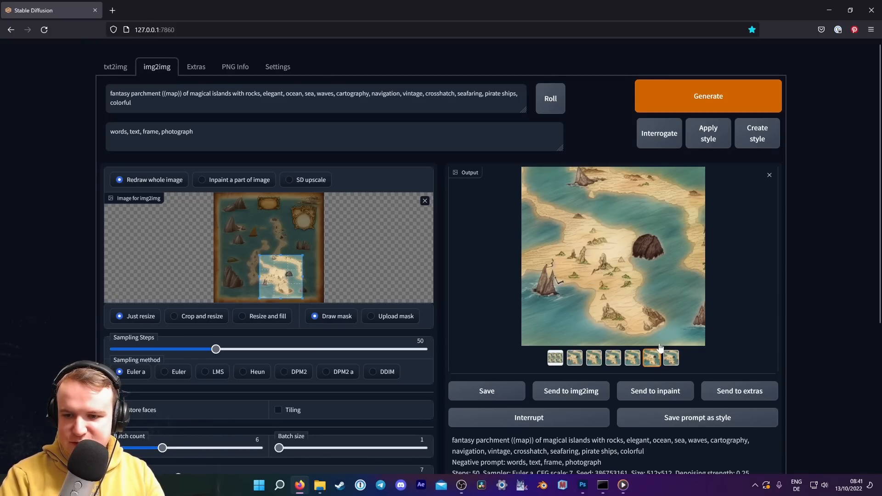
pyautogui.click(671, 358)
pyautogui.click(650, 358)
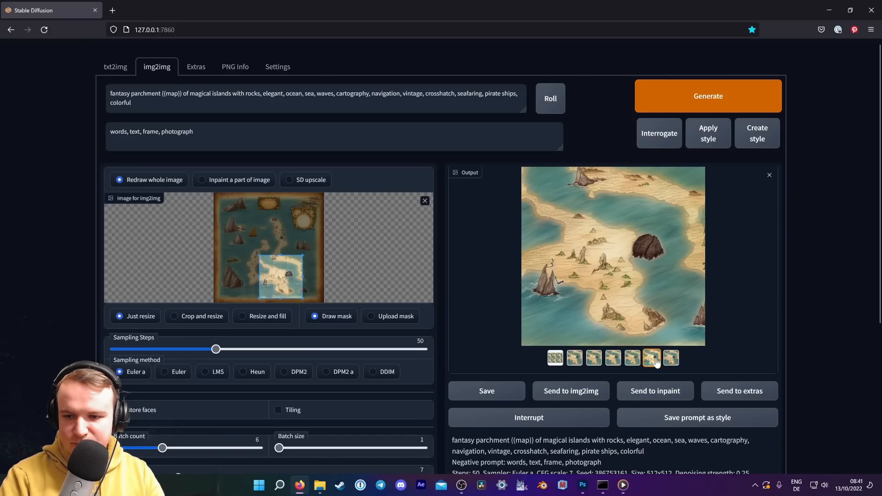
pyautogui.click(671, 358)
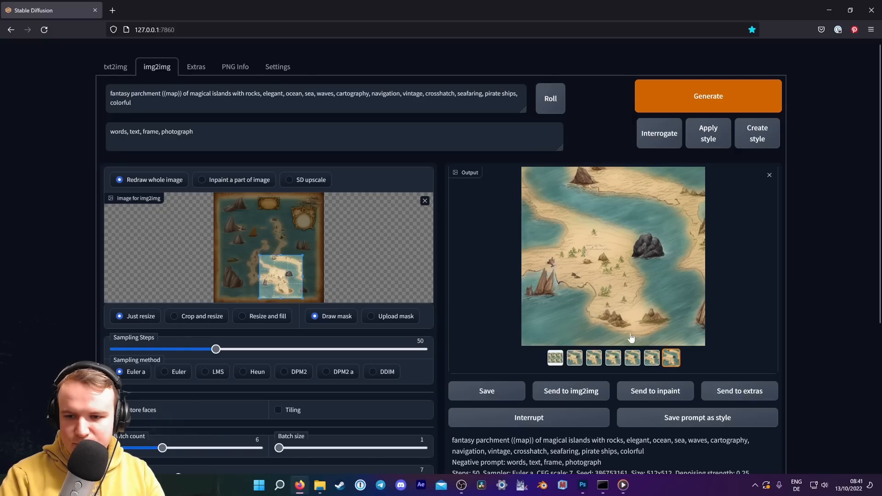
pyautogui.click(652, 358)
pyautogui.click(671, 358)
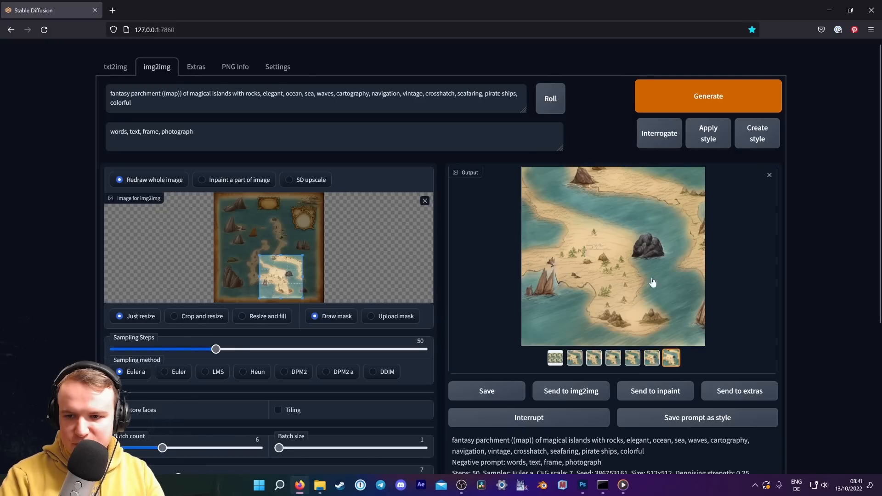
# Copy the last generated island variation and paste it into Map.psd in Photoshop.
pyautogui.rightClick(592, 233)
pyautogui.click(612, 268)
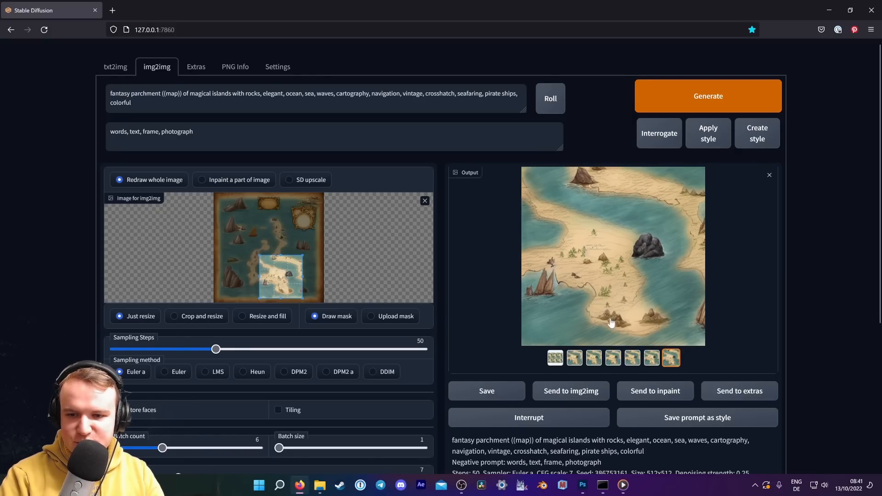
pyautogui.click(582, 485)
pyautogui.hotkey('ctrl', 'v')
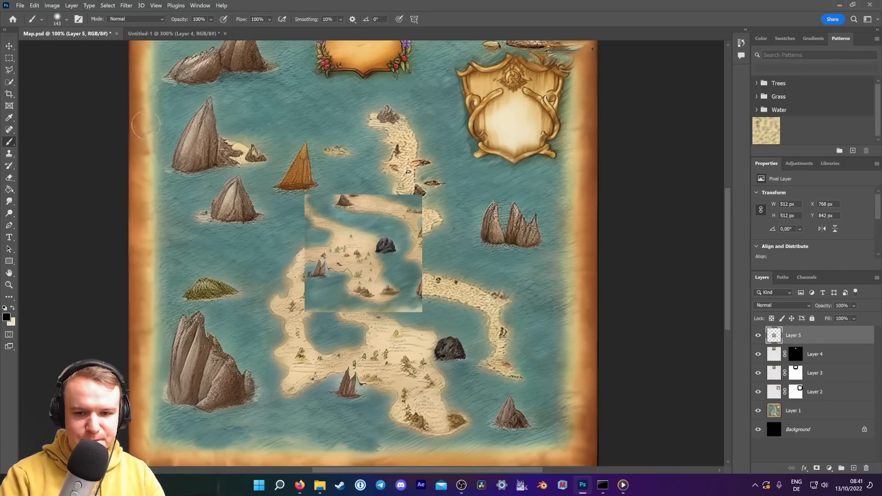
# Lower the pasted island layer's opacity to 63% and scale it to about 801 px square, aligned over the southeastern part of the main island.
pyautogui.click(11, 49)
pyautogui.moveTo(424, 311); pyautogui.dragTo(524, 414)
pyautogui.moveTo(824, 306); pyautogui.dragTo(807, 306)
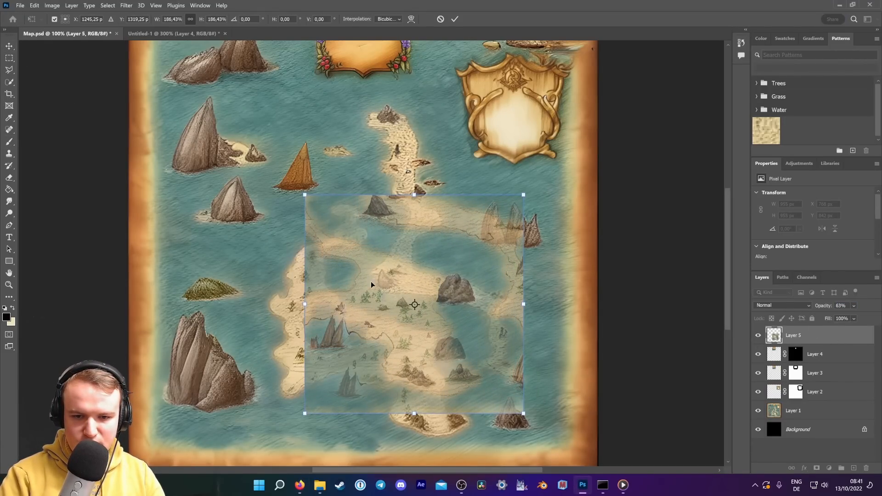
pyautogui.moveTo(371, 284); pyautogui.dragTo(384, 346)
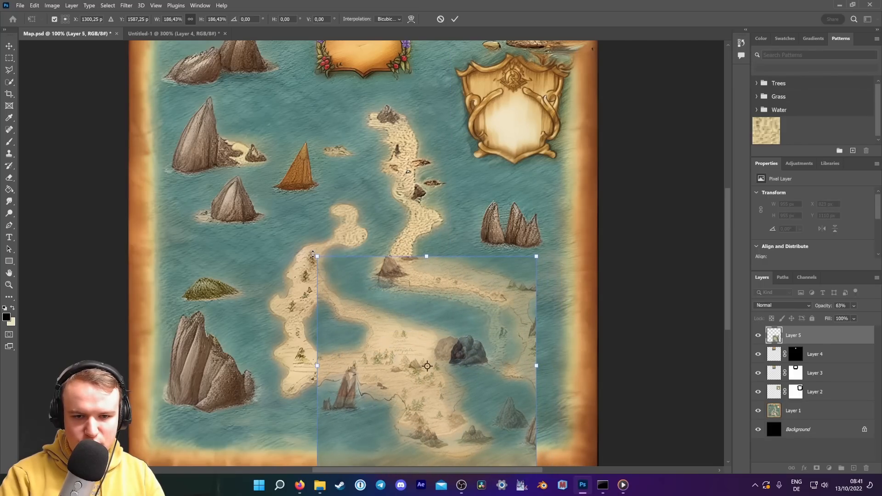
pyautogui.moveTo(313, 255); pyautogui.dragTo(339, 284)
pyautogui.moveTo(410, 385); pyautogui.dragTo(398, 367)
pyautogui.press('Return')
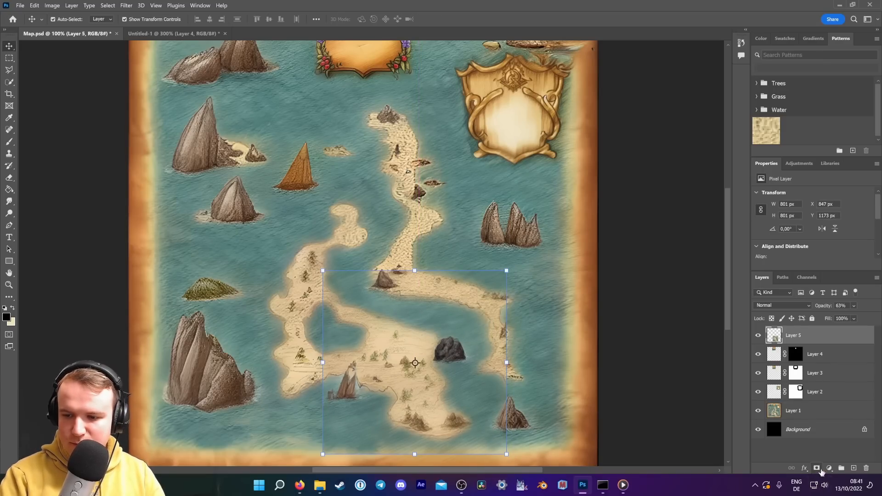
# Add a layer mask to the pasted island layer and set the layer's opacity to 100%, with a black brush ready.
pyautogui.click(817, 468)
pyautogui.click(9, 141)
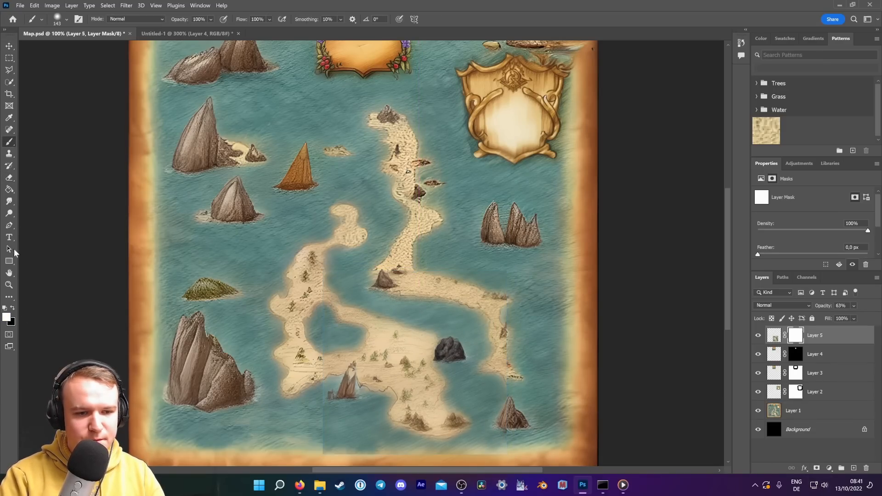
pyautogui.click(13, 308)
pyautogui.moveTo(854, 307); pyautogui.dragTo(880, 307)
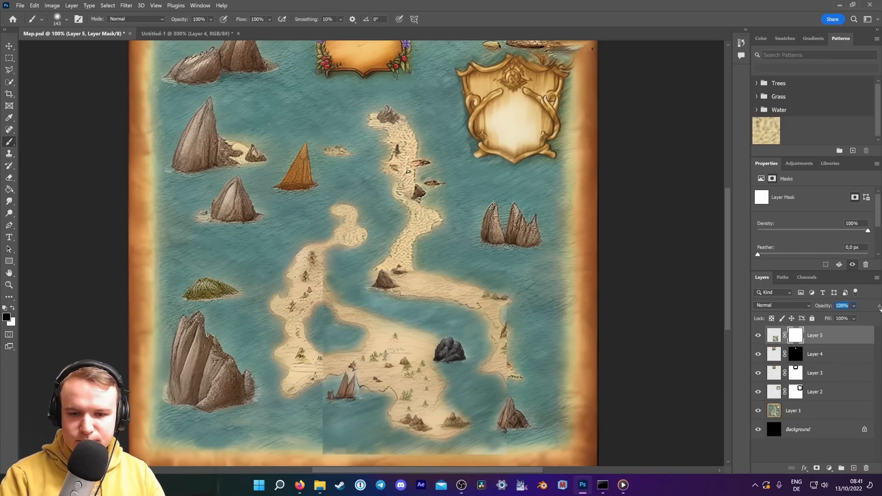
# Paint black on the mask around the pasted square's borders to blend it into the surrounding sea and island.
pyautogui.moveTo(370, 269)
pyautogui.mouseDown()
pyautogui.moveTo(521, 275)
pyautogui.moveTo(539, 308)
pyautogui.moveTo(527, 314)
pyautogui.moveTo(502, 282)
pyautogui.moveTo(511, 416)
pyautogui.moveTo(504, 447)
pyautogui.moveTo(487, 458)
pyautogui.moveTo(436, 462)
pyautogui.moveTo(349, 448)
pyautogui.moveTo(341, 422)
pyautogui.mouseUp()
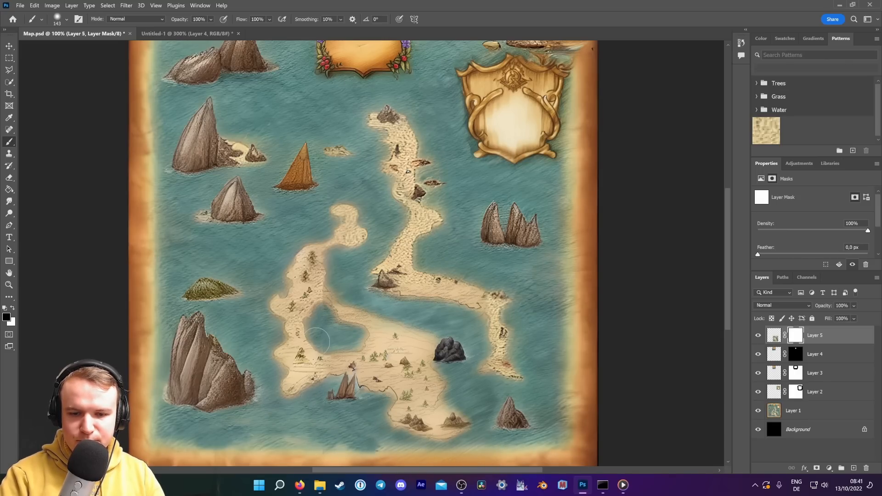
pyautogui.moveTo(317, 341); pyautogui.dragTo(329, 281)
pyautogui.scroll(-2, 493, 294)
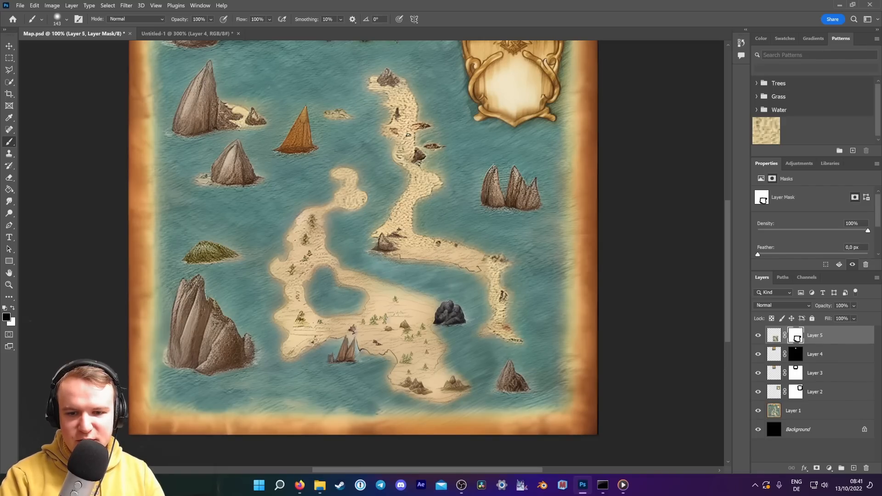
# Switch to Stable Diffusion and compare the other generated variations of the southeastern island, checking their trees, rocks and ship.
pyautogui.click(299, 485)
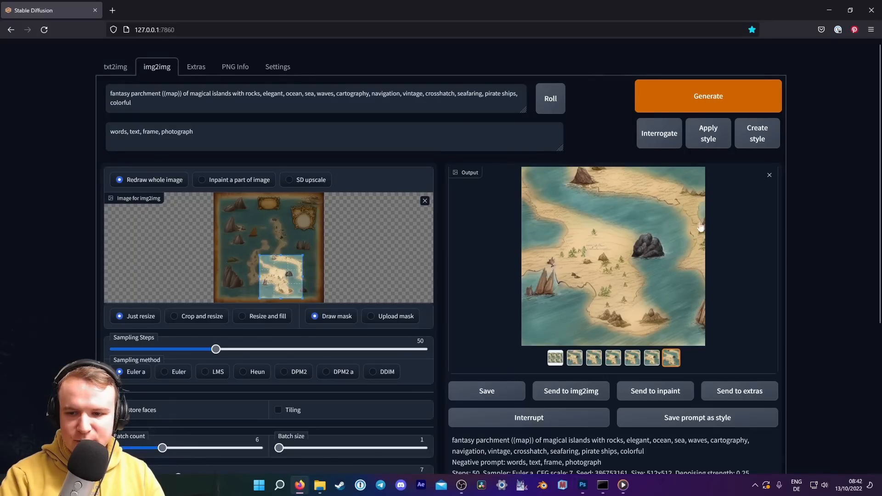
pyautogui.click(651, 361)
pyautogui.click(594, 359)
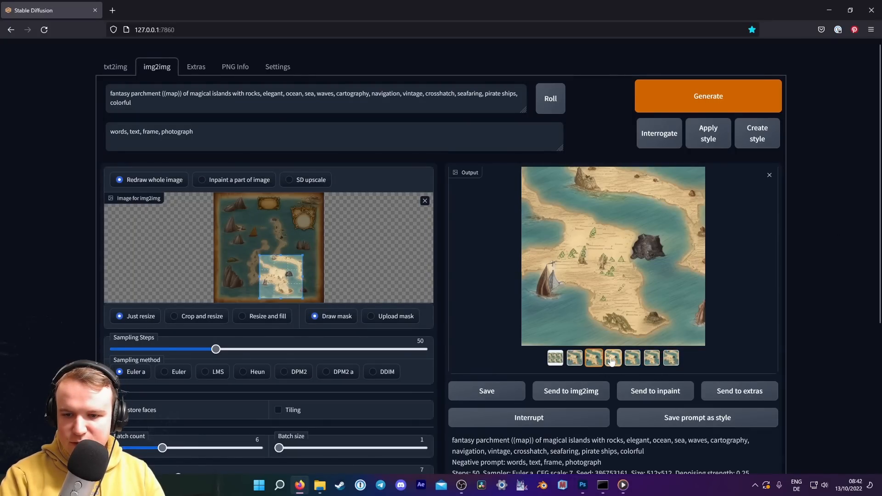
pyautogui.click(614, 361)
pyautogui.click(632, 359)
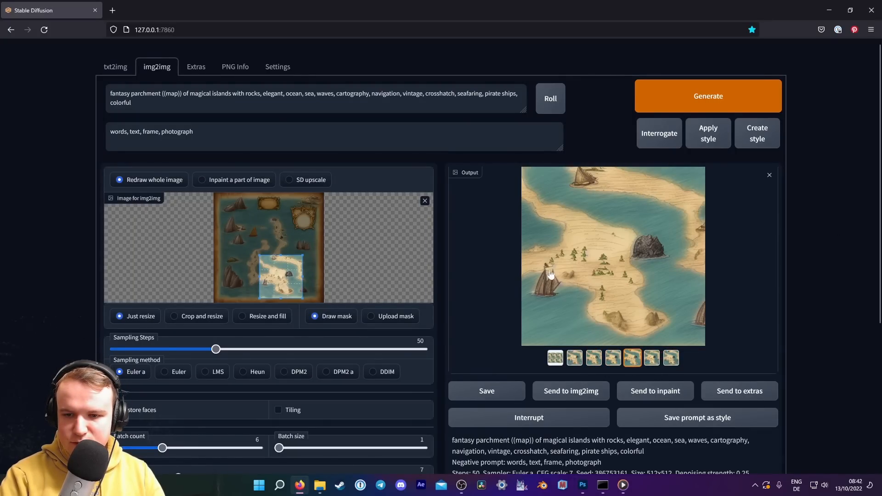
pyautogui.click(651, 358)
pyautogui.click(632, 358)
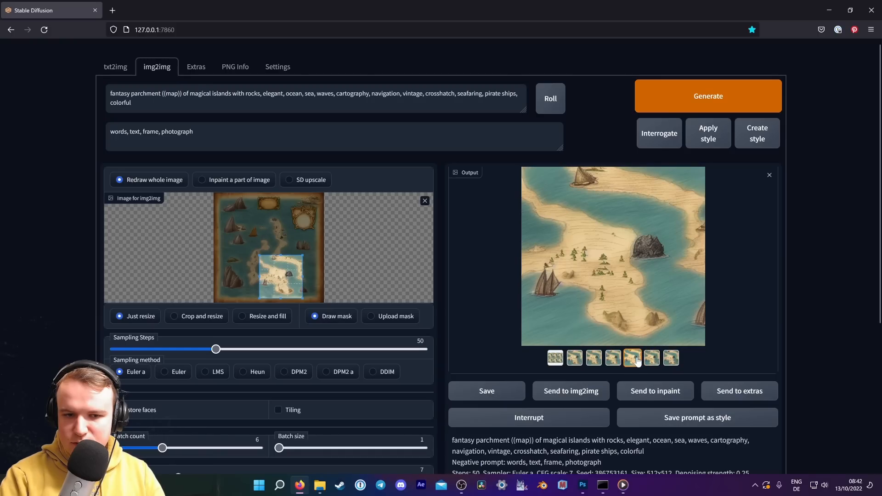
# Move the img2img crop over the main island's western part around the lagoon and generate new variations.
pyautogui.moveTo(289, 286); pyautogui.dragTo(268, 278)
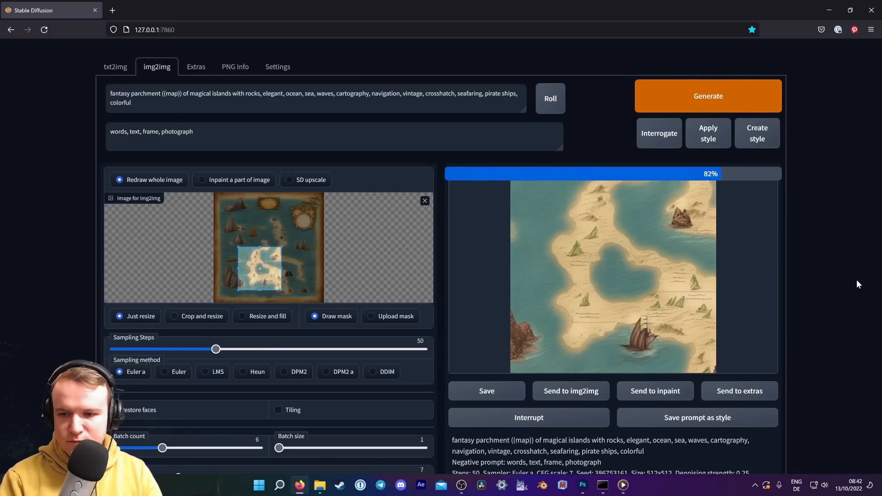
pyautogui.click(582, 485)
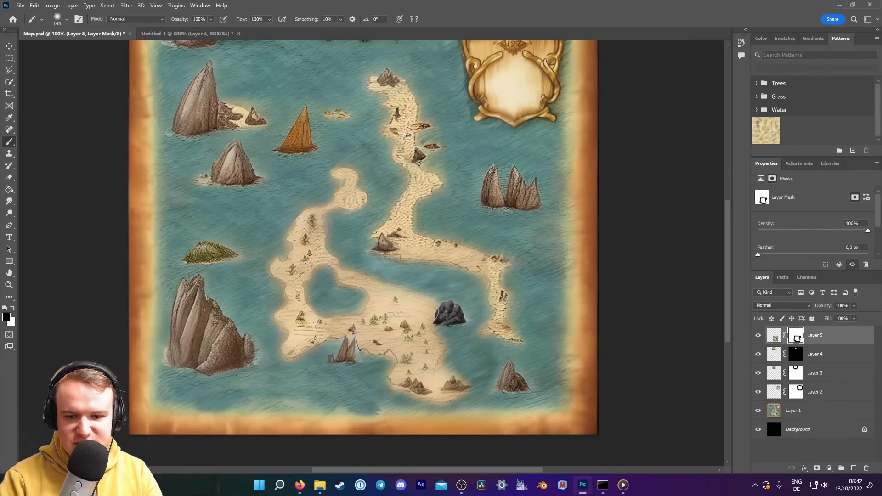
pyautogui.click(300, 485)
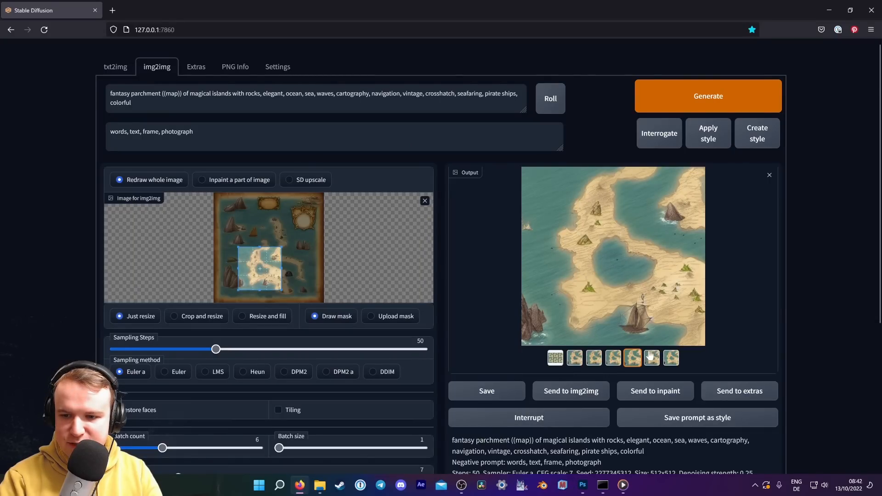
# Compare the new variations of the western island part, checking the rocks, trees and coastline around the lagoon.
pyautogui.click(651, 357)
pyautogui.click(671, 358)
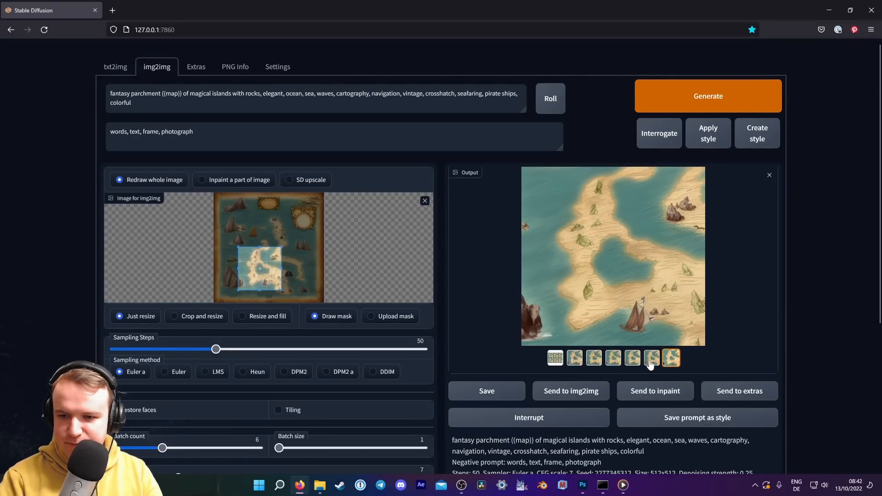
pyautogui.click(616, 360)
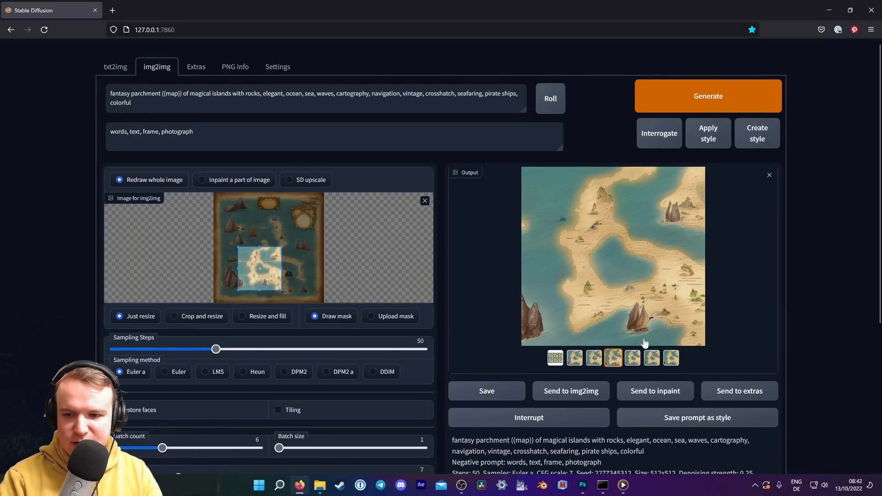
pyautogui.click(594, 359)
pyautogui.click(578, 361)
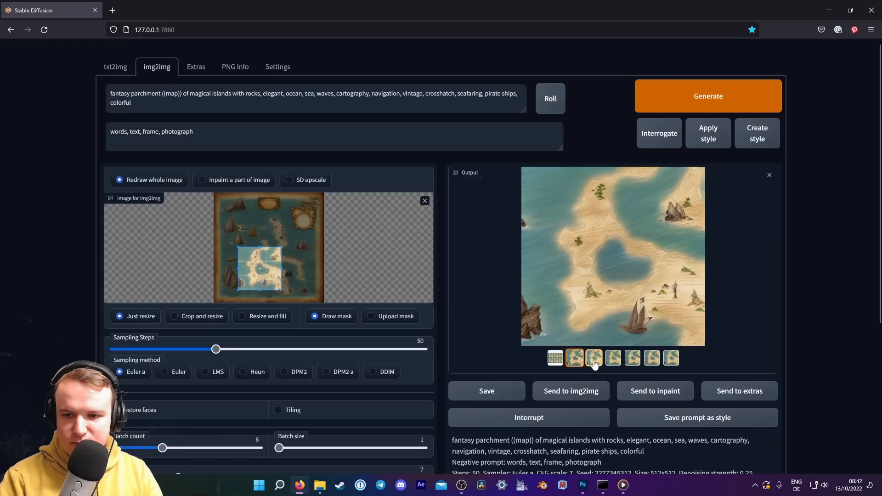
pyautogui.click(595, 361)
pyautogui.click(614, 365)
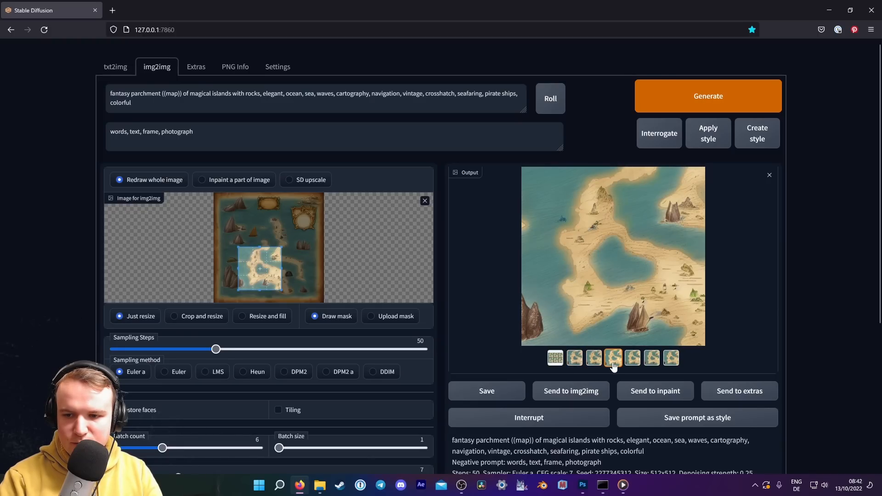
# Copy the third variation of the western island part and paste it into Map.psd in Photoshop.
pyautogui.rightClick(617, 295)
pyautogui.click(635, 335)
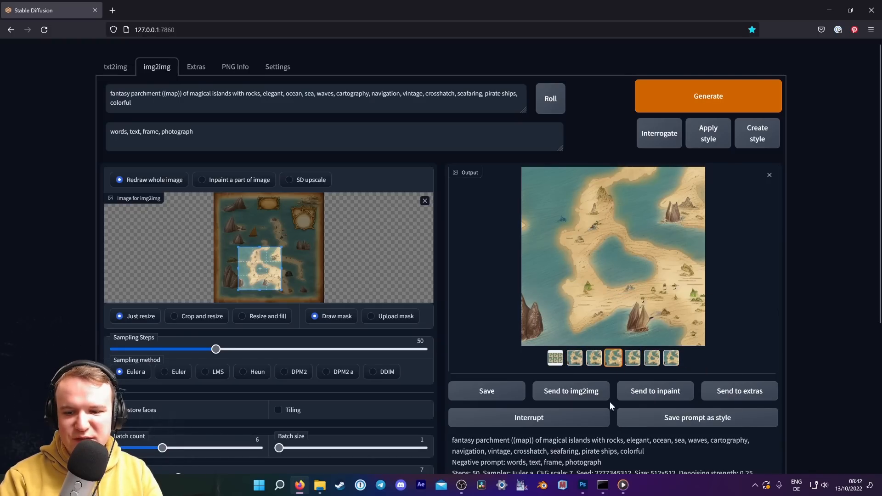
pyautogui.click(588, 487)
pyautogui.hotkey('ctrl', 'v')
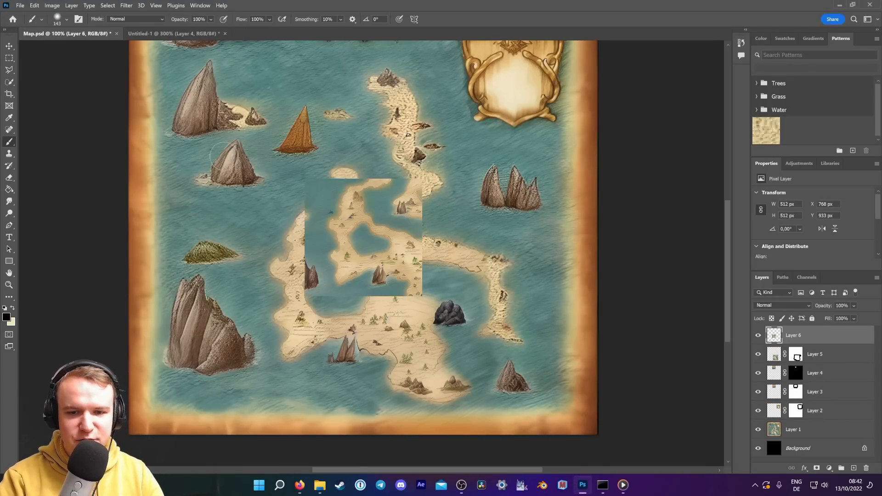
# Lower the pasted layer's opacity to 63% and scale it to about 158%, aligned over the western part of the main island.
pyautogui.click(10, 46)
pyautogui.moveTo(312, 302); pyautogui.dragTo(234, 366)
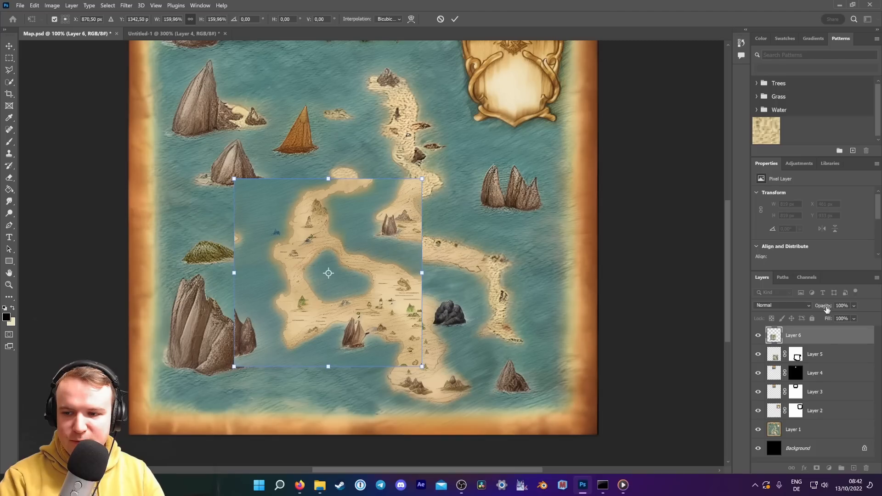
pyautogui.moveTo(826, 310); pyautogui.dragTo(809, 308)
pyautogui.moveTo(317, 262); pyautogui.dragTo(322, 278)
pyautogui.moveTo(418, 381); pyautogui.dragTo(416, 379)
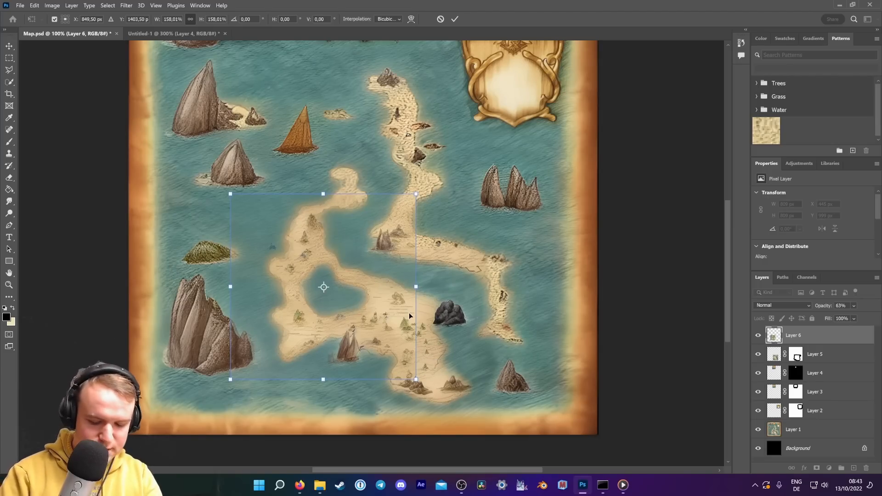
# Add a mask to Layer 6, paint out the tile's outer edges with a 202 px soft black brush, and inspect the mask.
pyautogui.press('Return')
pyautogui.click(816, 467)
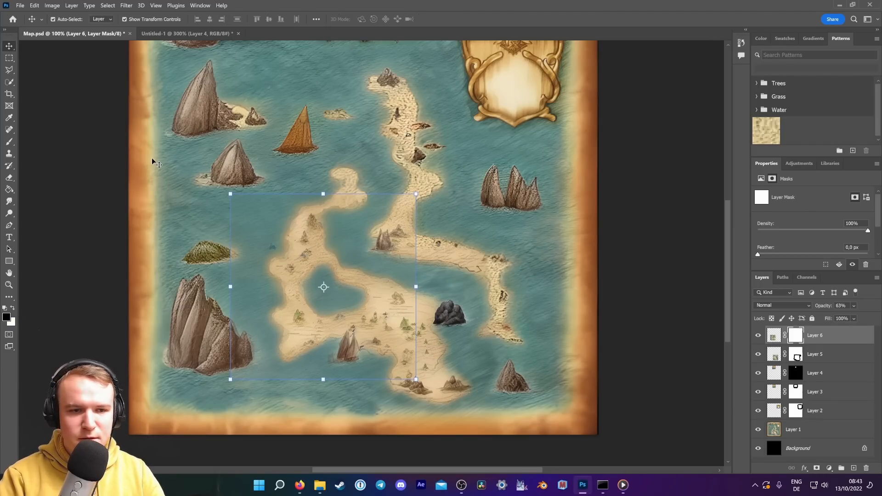
pyautogui.click(9, 142)
pyautogui.click(66, 19)
pyautogui.moveTo(81, 49); pyautogui.dragTo(87, 49)
pyautogui.moveTo(234, 202)
pyautogui.mouseDown()
pyautogui.moveTo(411, 271)
pyautogui.moveTo(390, 321)
pyautogui.moveTo(236, 253)
pyautogui.mouseUp()
pyautogui.press('x')
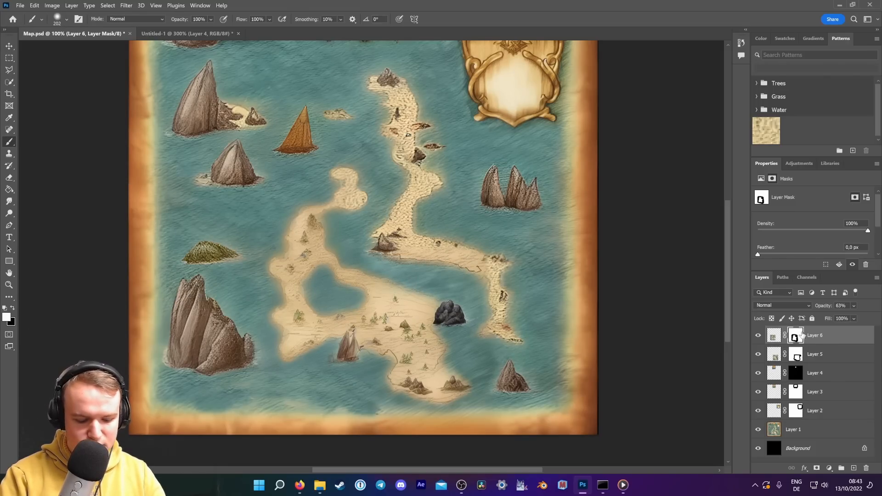
pyautogui.keyDown('alt'); pyautogui.click(802, 335); pyautogui.keyUp('alt')
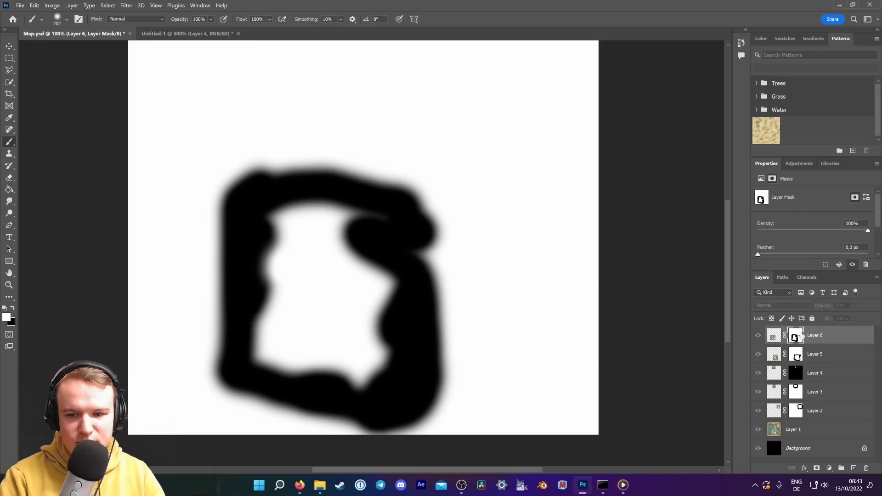
pyautogui.keyDown('alt'); pyautogui.click(801, 335); pyautogui.keyUp('alt')
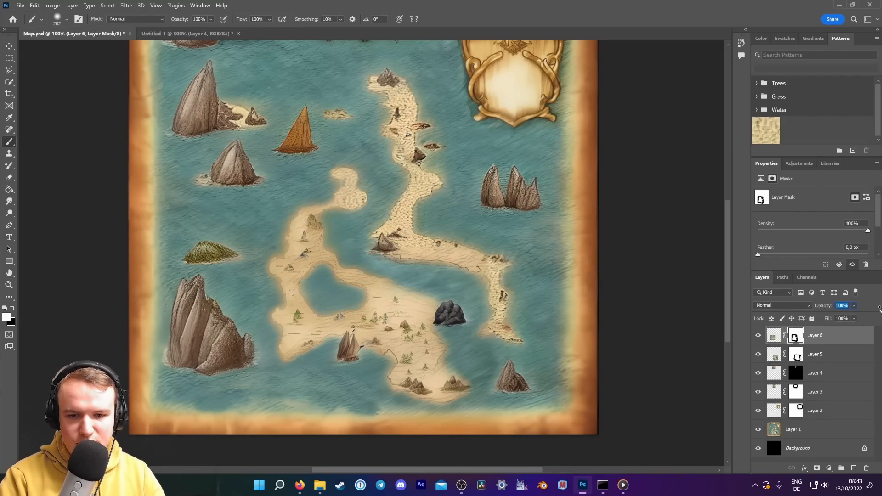
# Nudge Layer 6 slightly down to line up its coastline and set the layer's opacity to 76%.
pyautogui.click(9, 48)
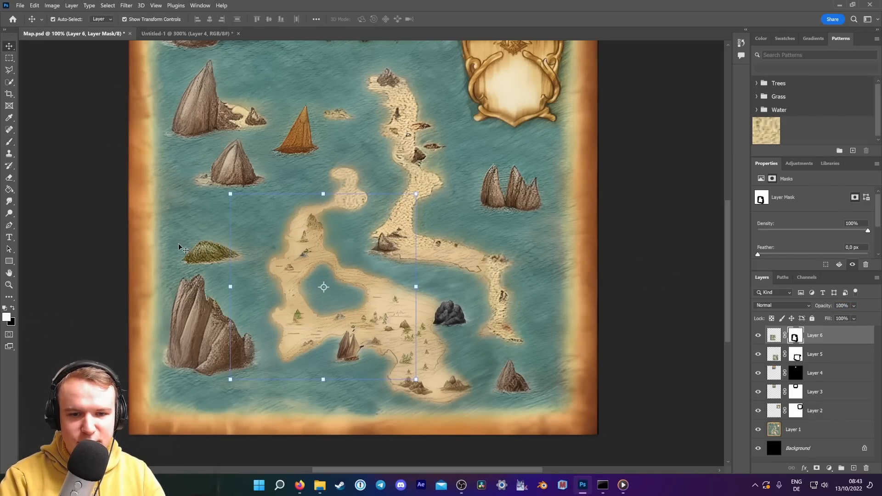
pyautogui.moveTo(285, 309); pyautogui.dragTo(286, 311)
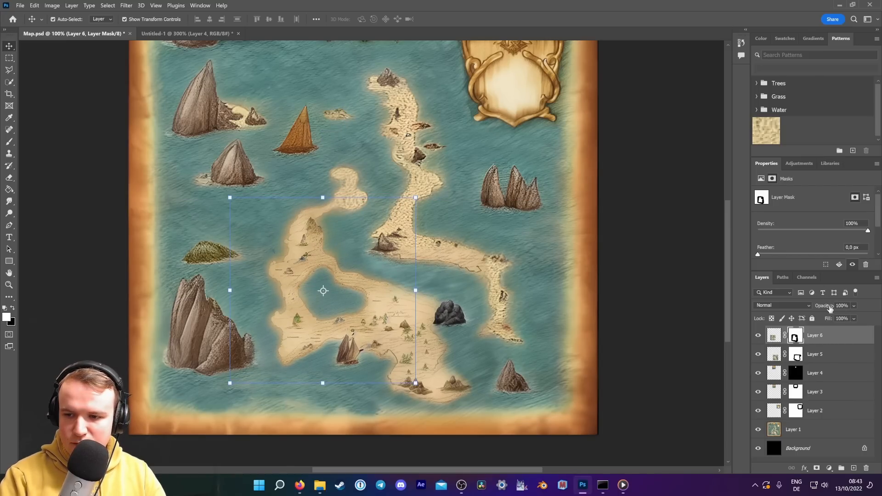
pyautogui.moveTo(817, 309); pyautogui.dragTo(817, 309)
pyautogui.hotkey('ctrl', 'z')
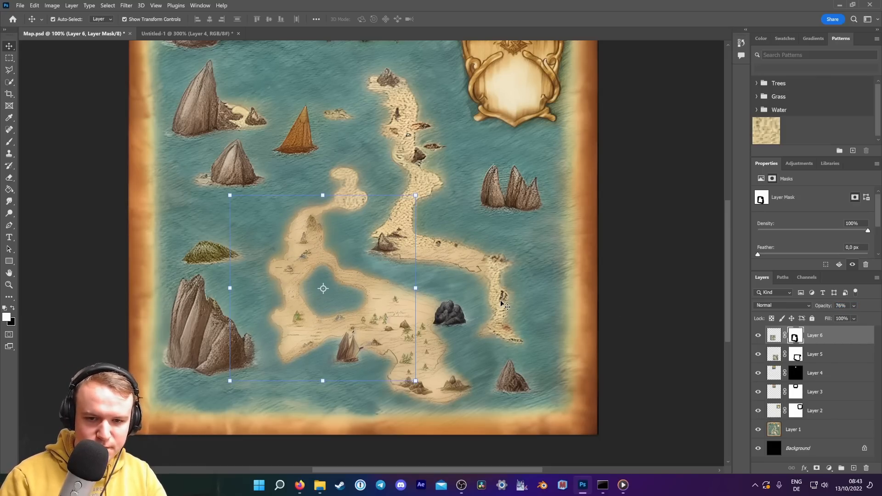
pyautogui.hotkey('ctrl', 'shift', 'z')
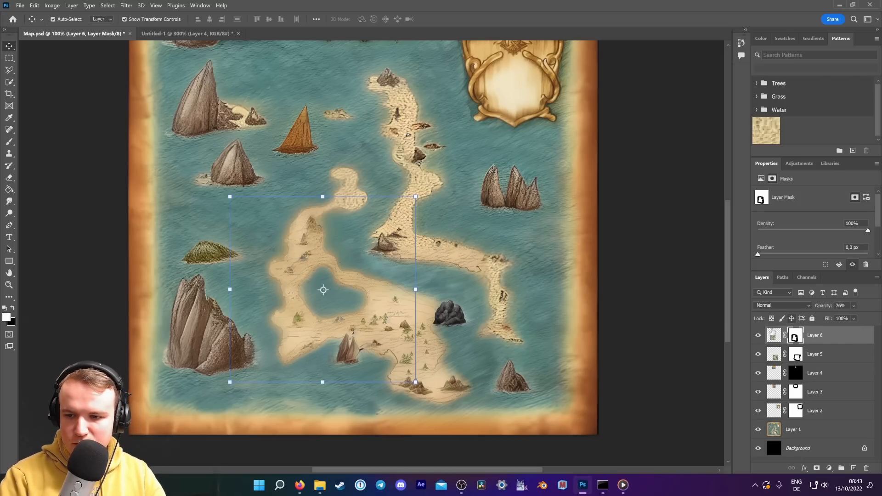
# Compare the map with Layer 6 hidden and shown, fine-tune the layer's size to about 806 × 807 px, and deselect it.
pyautogui.click(758, 336)
pyautogui.click(758, 336)
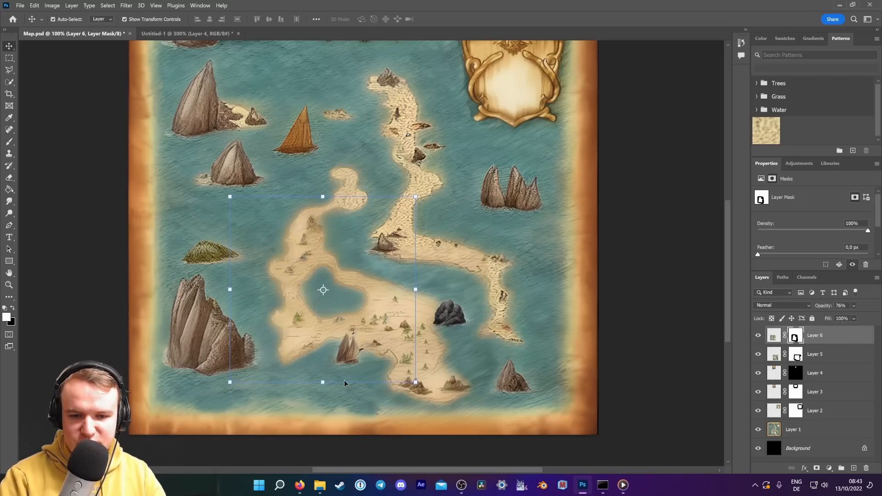
pyautogui.moveTo(228, 380)
pyautogui.mouseDown()
pyautogui.moveTo(248, 368)
pyautogui.moveTo(232, 383)
pyautogui.mouseUp()
pyautogui.press('Return')
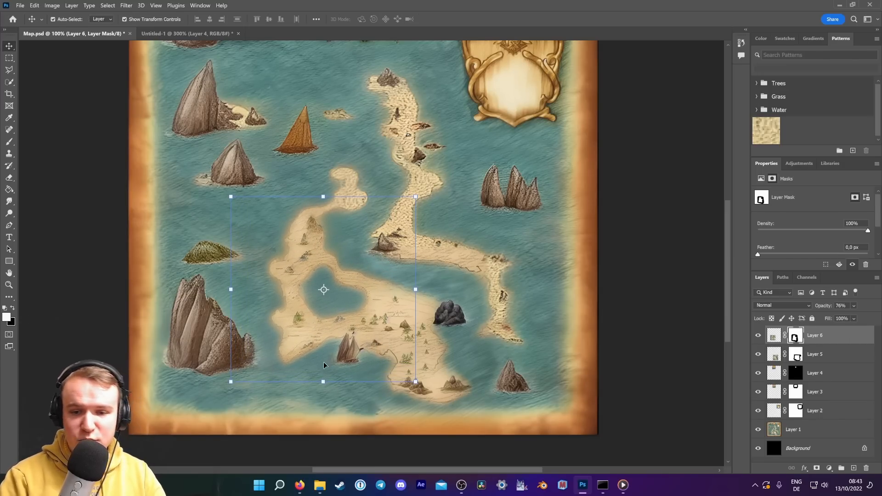
pyautogui.click(620, 340)
pyautogui.scroll(1, 730, 320)
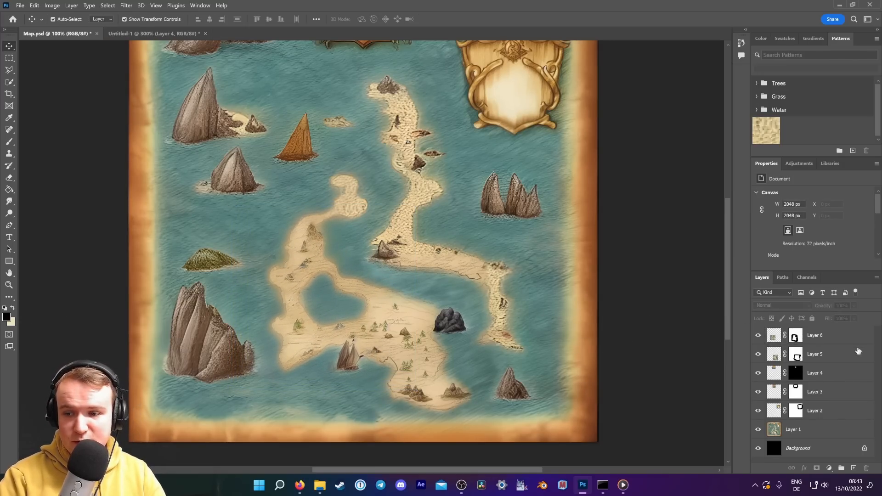
pyautogui.click(855, 340)
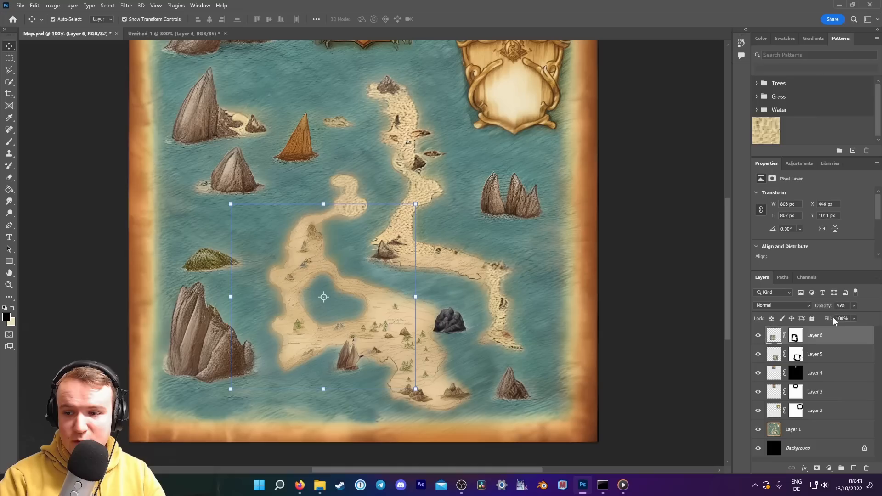
pyautogui.click(658, 271)
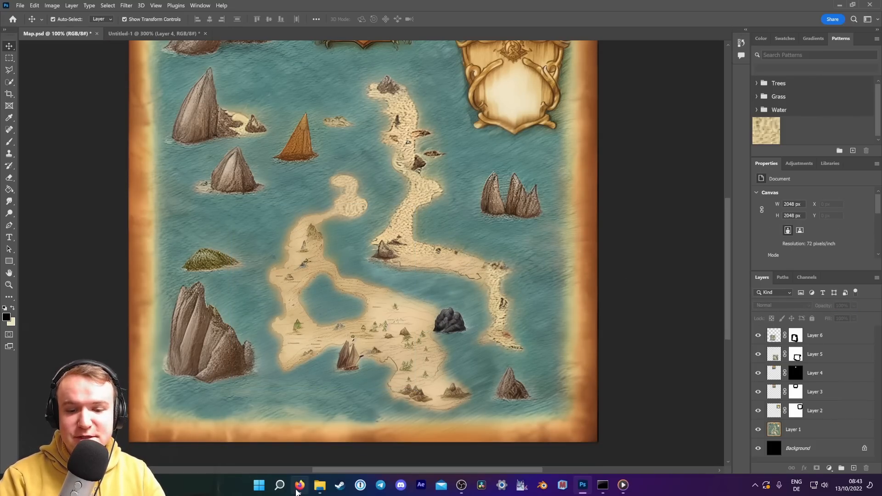
# Switch to Stable Diffusion in Firefox, move the img2img crop frame up over the island's northern channel, and generate a new batch.
pyautogui.click(300, 485)
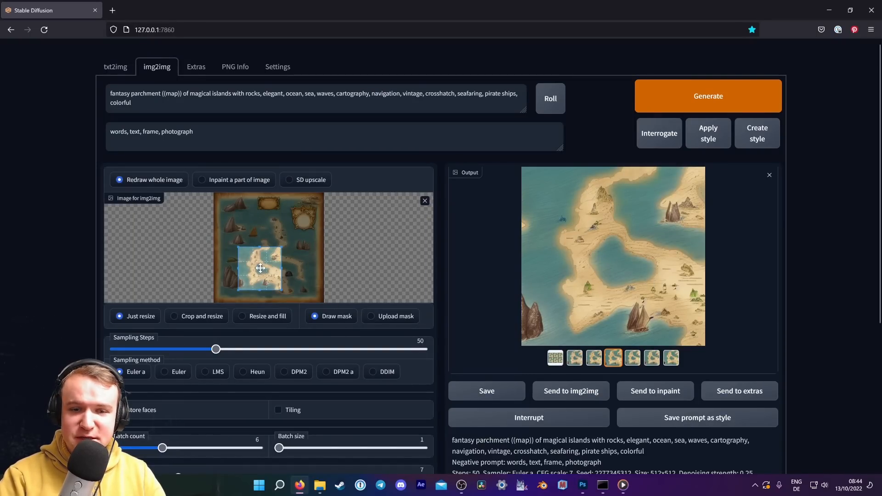
pyautogui.moveTo(260, 268); pyautogui.dragTo(268, 248)
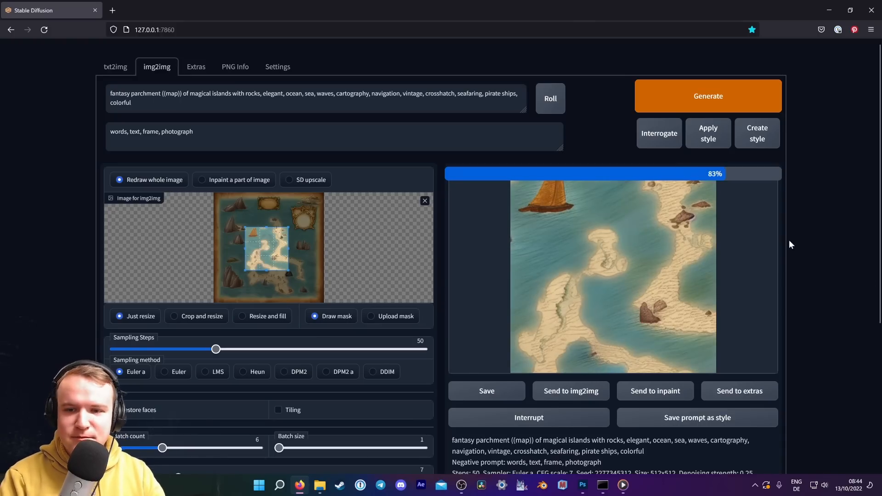
# Compare the generated variations of the channel tile and copy the fifth individual image to the clipboard.
pyautogui.click(572, 359)
pyautogui.click(595, 361)
pyautogui.click(572, 362)
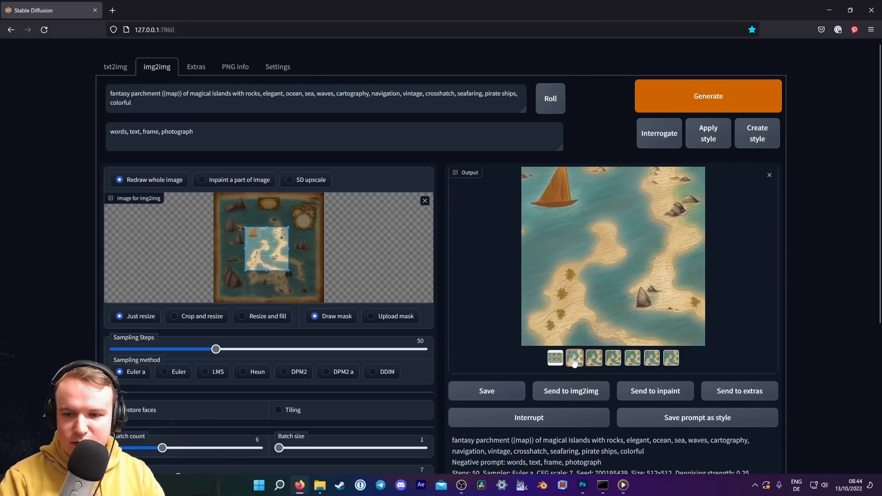
pyautogui.click(613, 360)
pyautogui.click(632, 362)
pyautogui.click(651, 362)
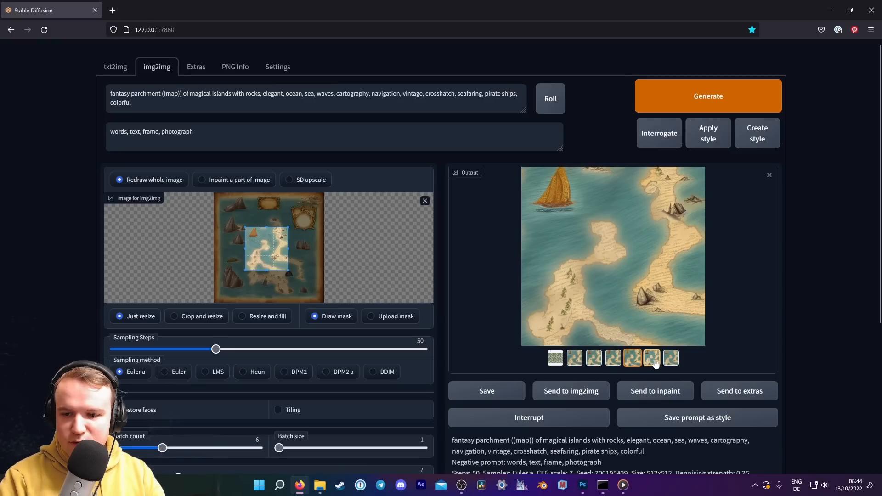
pyautogui.click(671, 362)
pyautogui.click(650, 363)
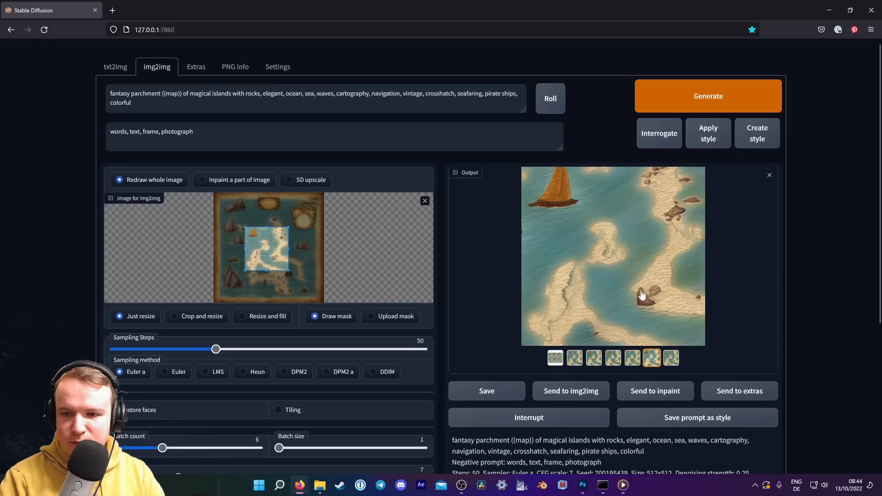
pyautogui.rightClick(619, 255)
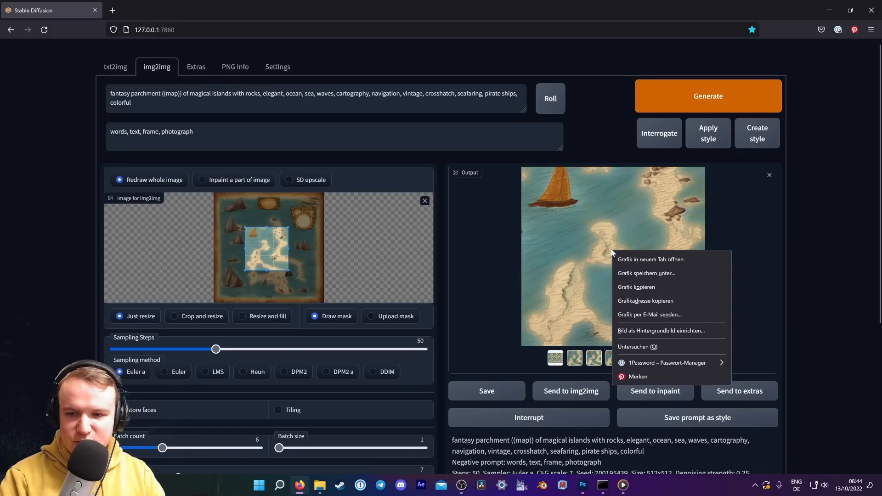
pyautogui.click(624, 284)
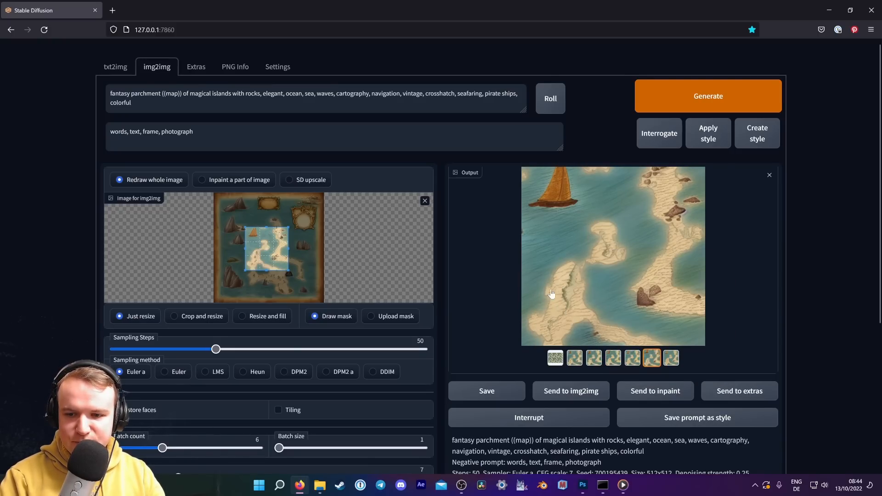
# Switch to Photoshop, paste the copied tile into Map.psd, enlarge it over the channel area, and make it semi-transparent.
pyautogui.click(581, 485)
pyautogui.hotkey('ctrl', 'v')
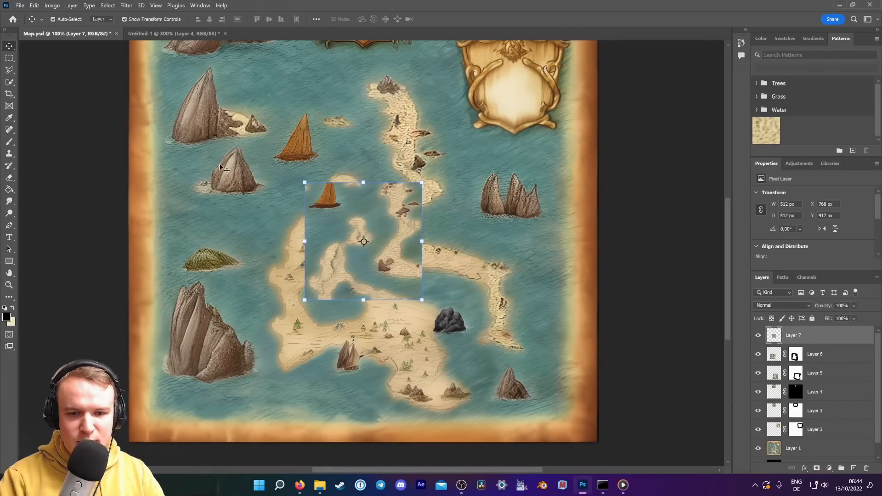
pyautogui.moveTo(304, 180); pyautogui.dragTo(261, 138)
pyautogui.moveTo(331, 207); pyautogui.dragTo(339, 195)
pyautogui.moveTo(825, 305); pyautogui.dragTo(815, 307)
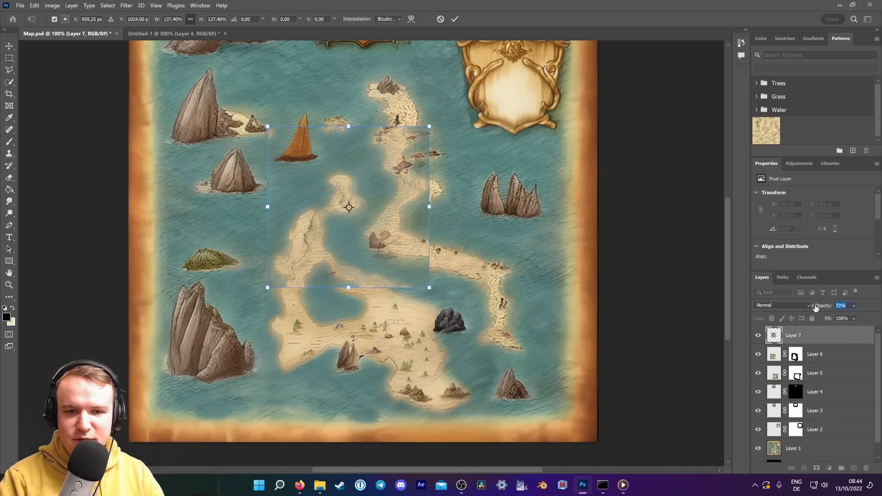
# Scale and position the pasted tile to match the underlying coastlines, at about 777 × 778 px, and apply the transform.
pyautogui.moveTo(268, 128); pyautogui.dragTo(266, 125)
pyautogui.moveTo(427, 287); pyautogui.dragTo(440, 305)
pyautogui.moveTo(346, 279); pyautogui.dragTo(341, 279)
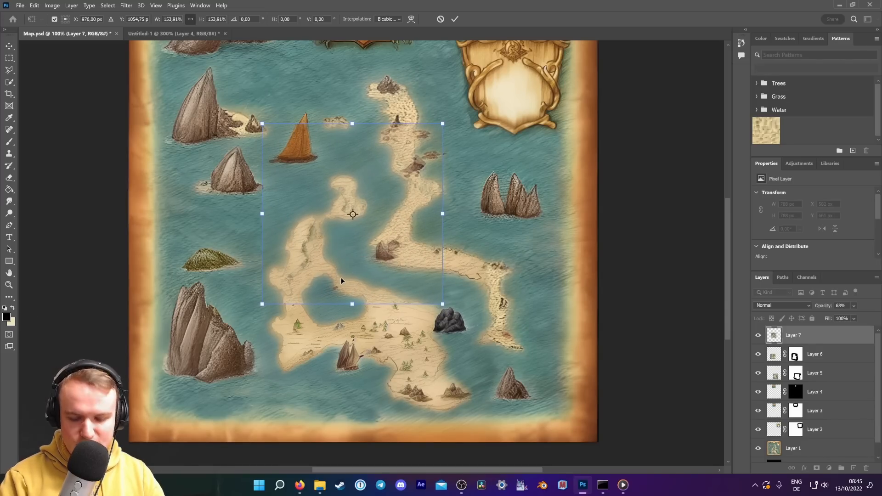
pyautogui.moveTo(259, 123); pyautogui.dragTo(257, 122)
pyautogui.moveTo(360, 209); pyautogui.dragTo(362, 208)
pyautogui.moveTo(261, 122); pyautogui.dragTo(266, 127)
pyautogui.moveTo(308, 202); pyautogui.dragTo(304, 200)
pyautogui.press('Return')
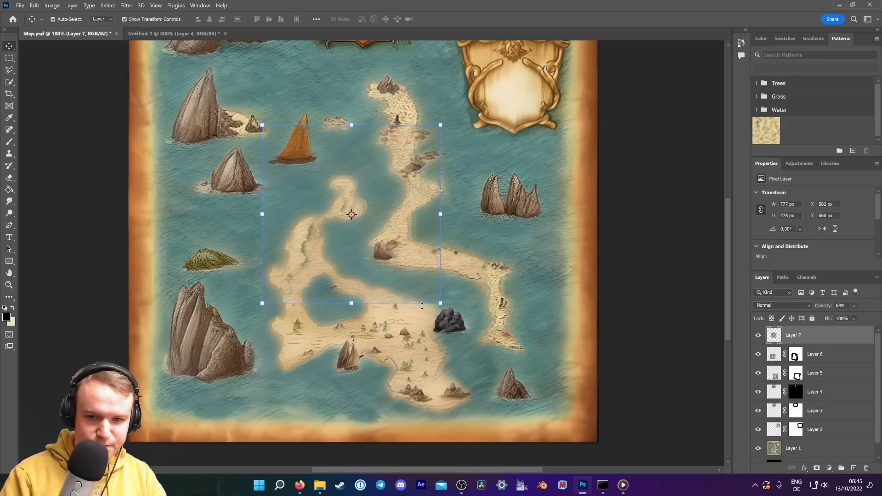
# Mask out Layer 7's outer edges with a 202 px soft black brush and set the layer's opacity to 100%.
pyautogui.click(816, 467)
pyautogui.click(9, 142)
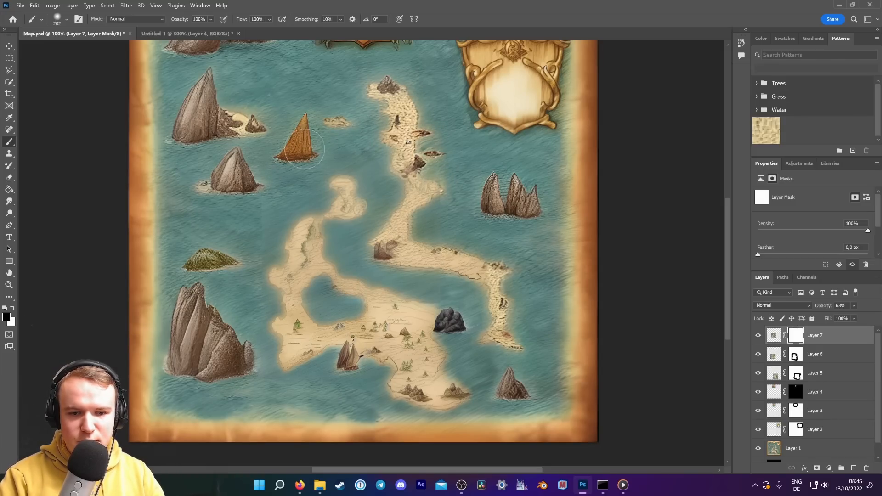
pyautogui.moveTo(304, 148)
pyautogui.mouseDown()
pyautogui.moveTo(267, 180)
pyautogui.moveTo(303, 190)
pyautogui.moveTo(242, 241)
pyautogui.mouseUp()
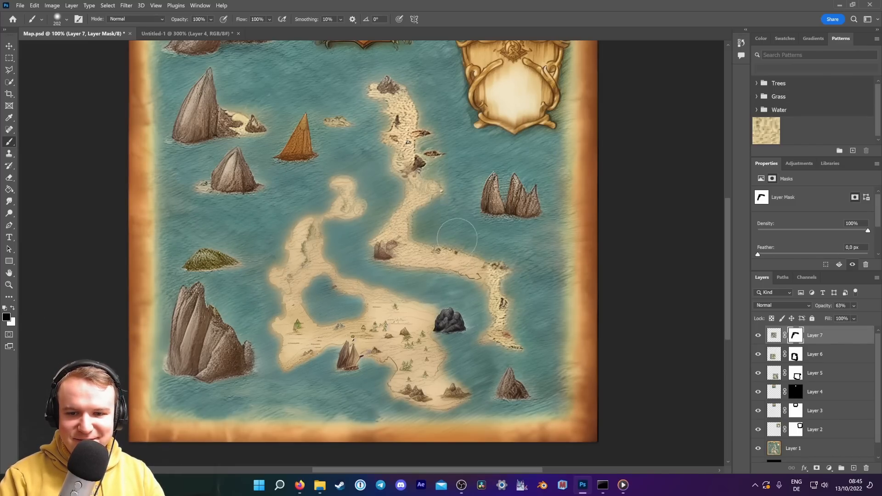
pyautogui.moveTo(457, 169); pyautogui.dragTo(456, 167)
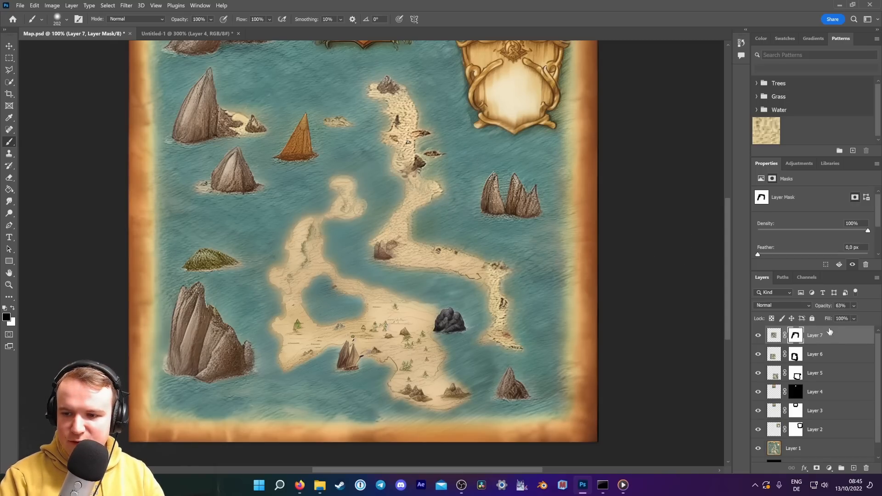
pyautogui.moveTo(825, 308); pyautogui.dragTo(845, 308)
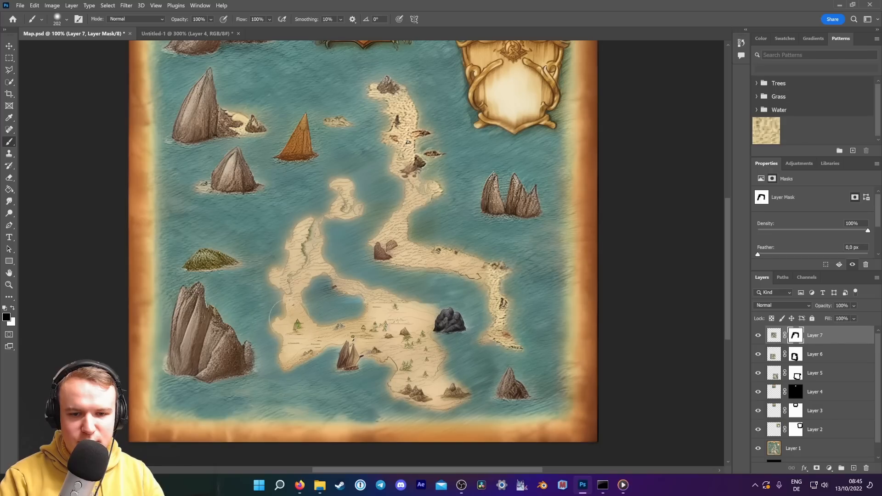
pyautogui.moveTo(445, 318)
pyautogui.mouseDown()
pyautogui.moveTo(464, 317)
pyautogui.moveTo(448, 321)
pyautogui.mouseUp()
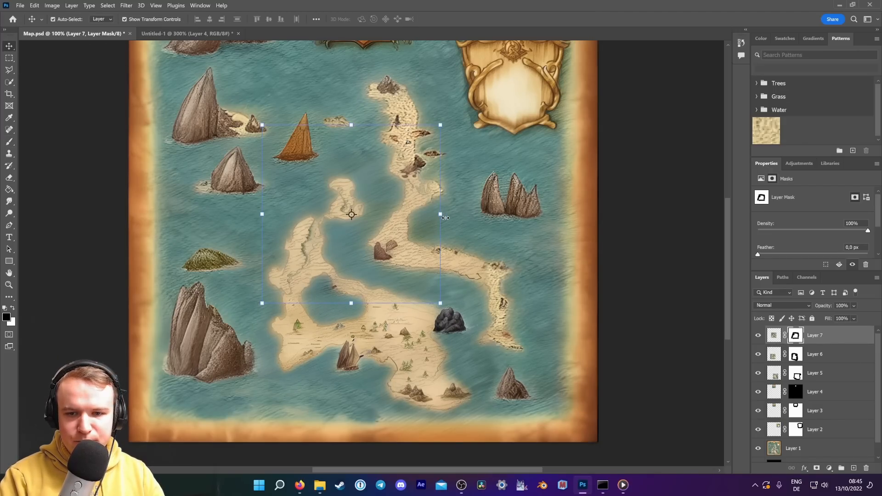
# Stretch Layer 7 to about 105.8% of its width and slightly taller to align the coastlines, and apply the transform.
pyautogui.moveTo(441, 214)
pyautogui.mouseDown()
pyautogui.moveTo(467, 216)
pyautogui.moveTo(453, 217)
pyautogui.mouseUp()
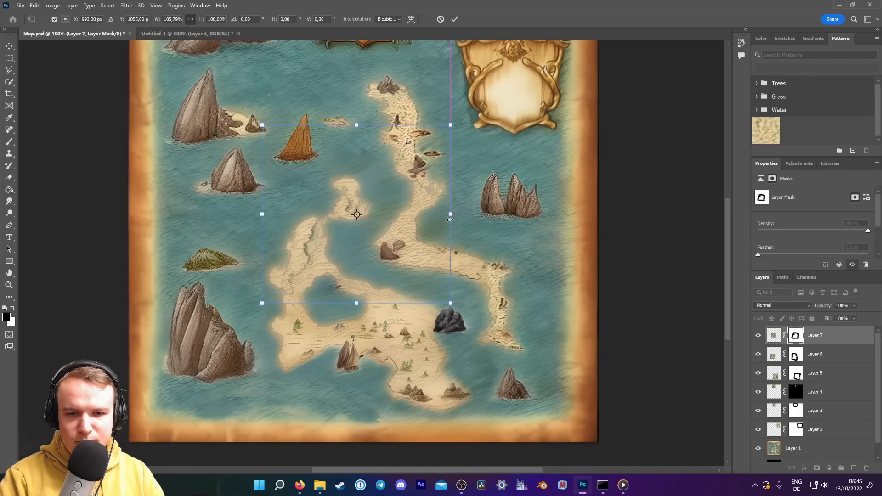
pyautogui.moveTo(360, 305)
pyautogui.mouseDown()
pyautogui.moveTo(357, 294)
pyautogui.moveTo(371, 276)
pyautogui.moveTo(367, 306)
pyautogui.mouseUp()
pyautogui.press('Return')
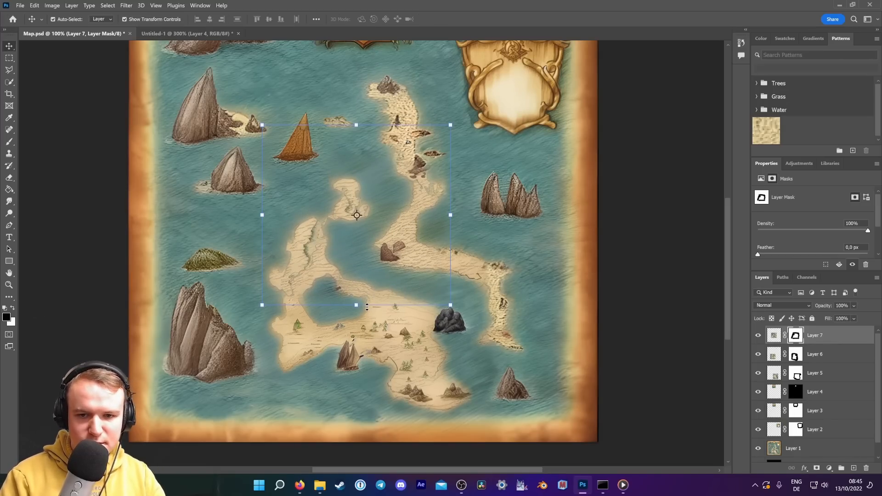
# Reduce the brush to 69 px for finer painting on Layer 7's mask.
pyautogui.click(10, 141)
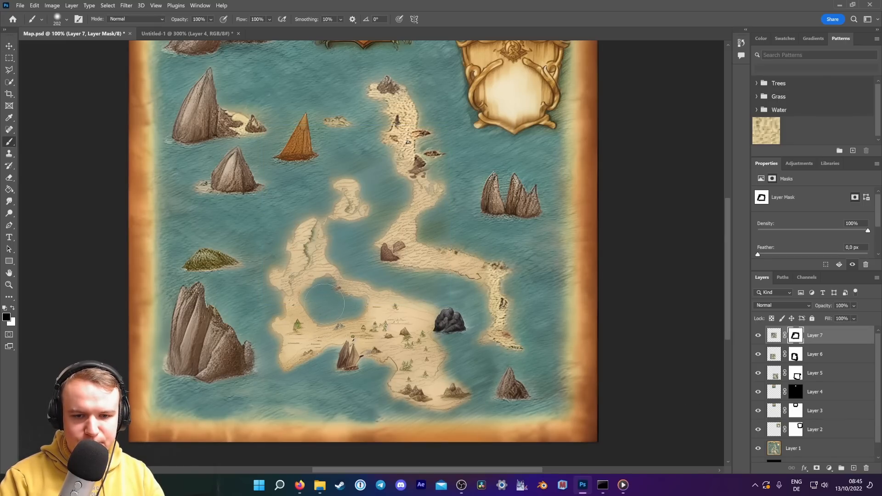
pyautogui.scroll(1, 276, 316)
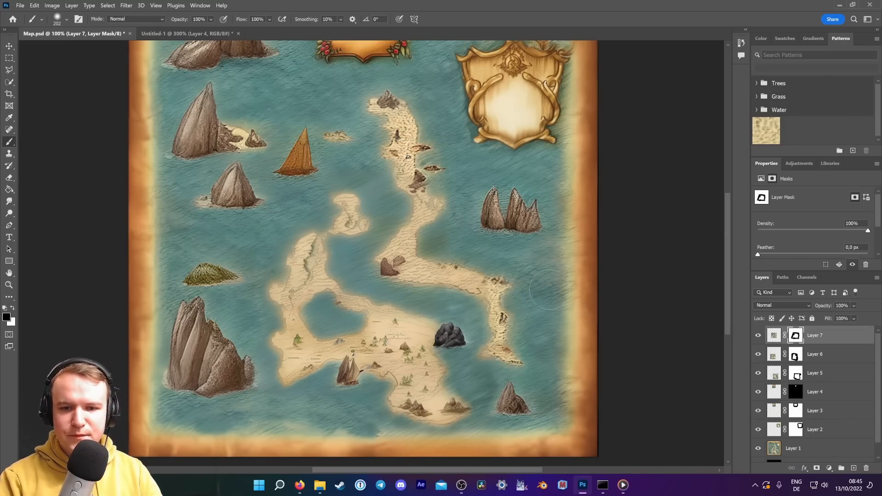
pyautogui.click(67, 19)
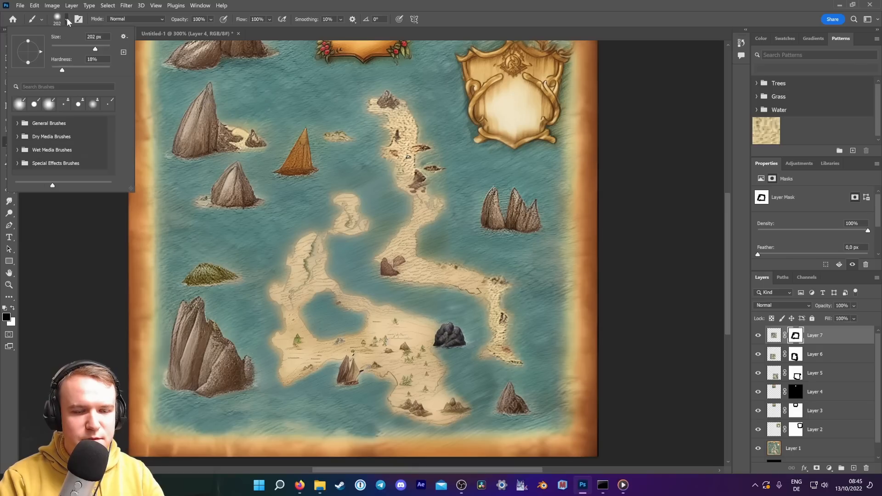
pyautogui.moveTo(95, 49); pyautogui.dragTo(75, 54)
pyautogui.click(353, 258)
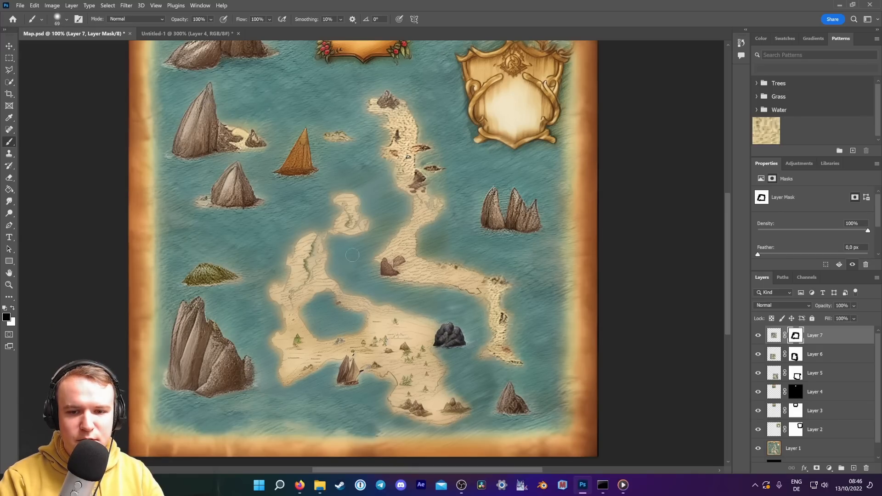
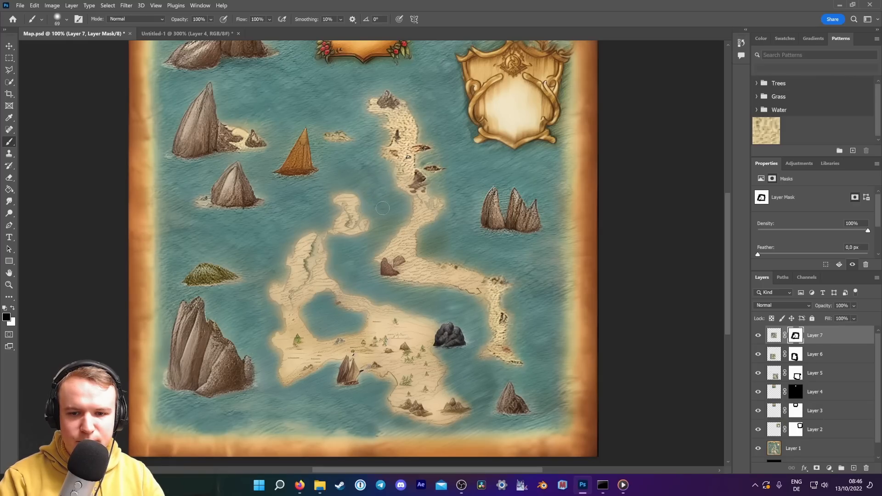
# Switch to Stable Diffusion and compare the generated variants of the northern peninsula tile.
pyautogui.scroll(2, 382, 208)
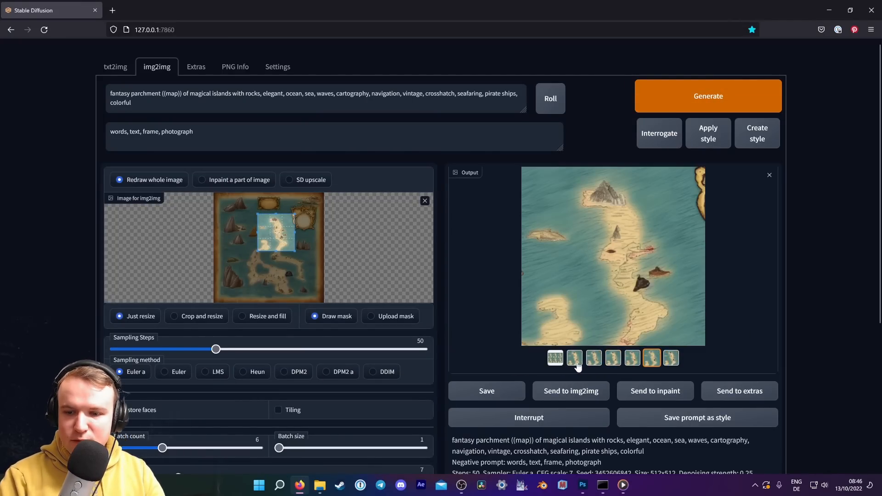
pyautogui.click(574, 358)
pyautogui.click(592, 361)
pyautogui.click(613, 360)
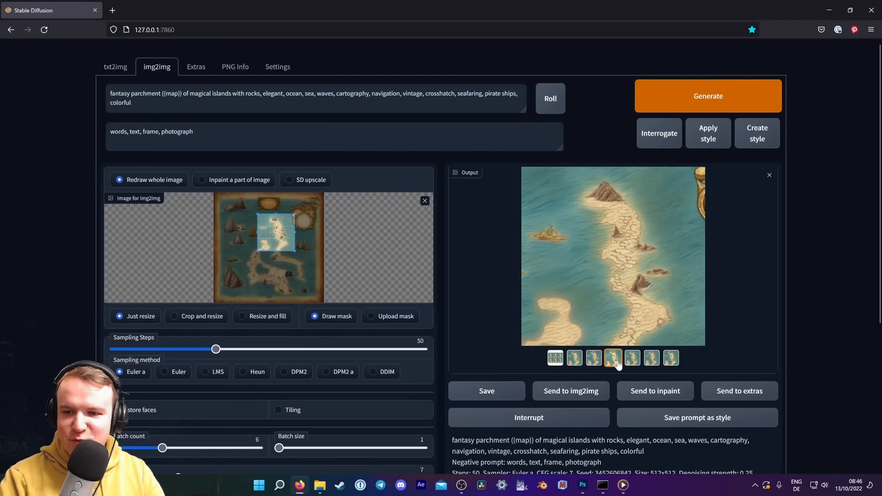
pyautogui.click(632, 361)
pyautogui.click(649, 363)
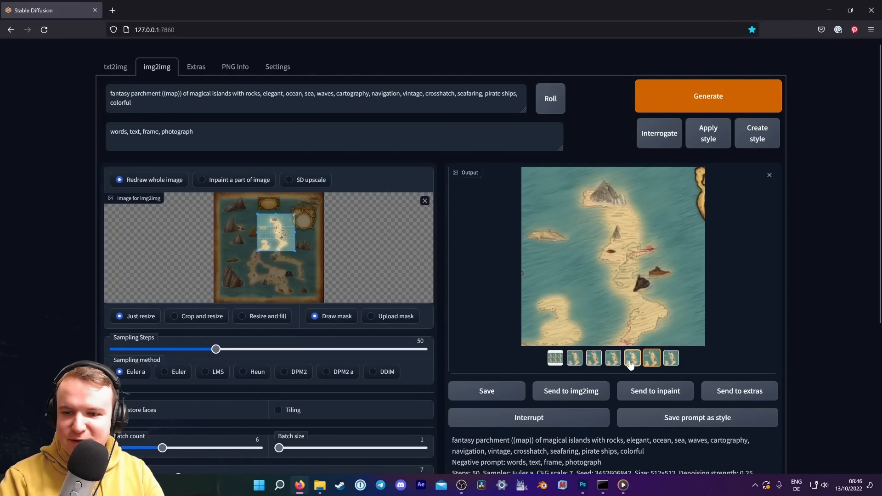
pyautogui.click(632, 362)
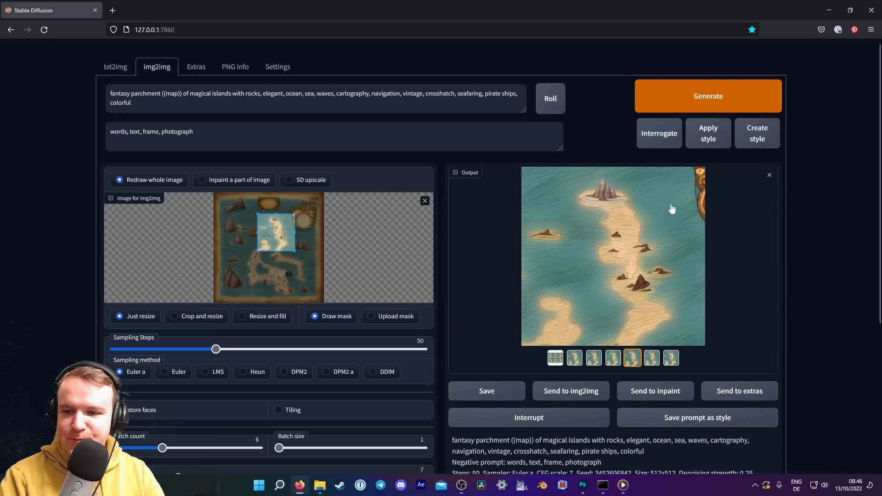
pyautogui.click(671, 359)
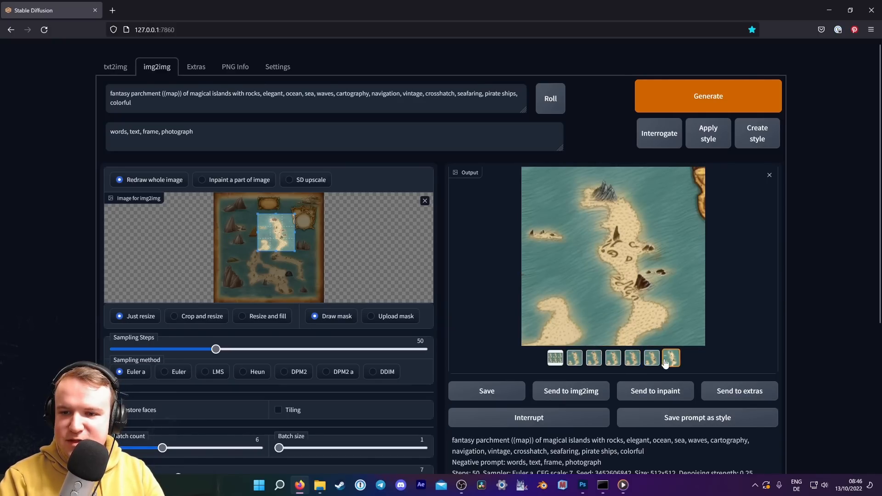
pyautogui.click(652, 361)
pyautogui.click(667, 360)
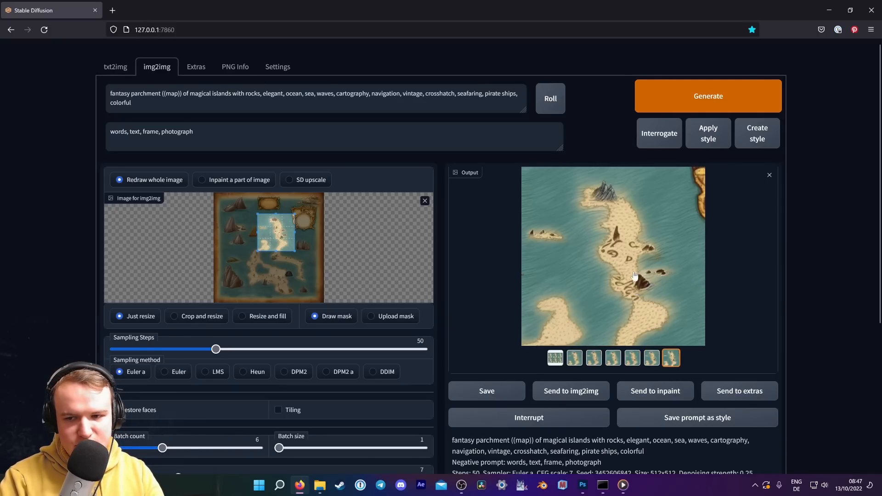
pyautogui.click(632, 358)
pyautogui.click(613, 358)
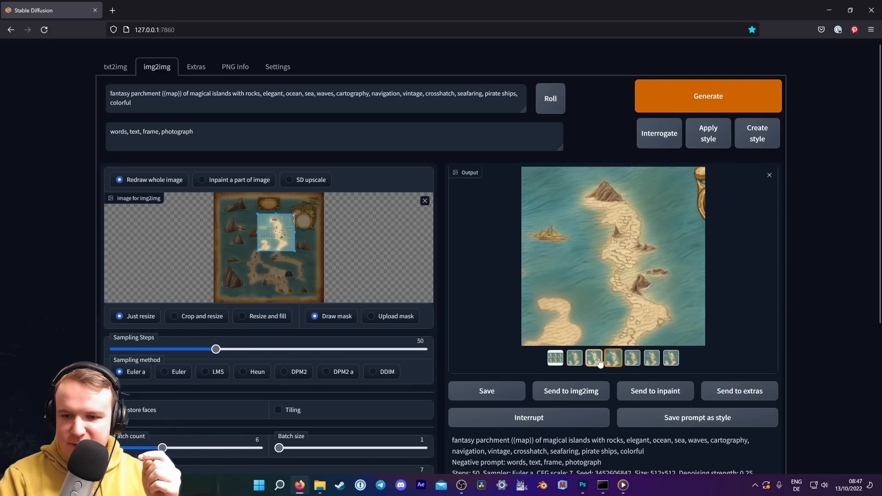
pyautogui.click(594, 359)
pyautogui.click(580, 359)
pyautogui.click(651, 359)
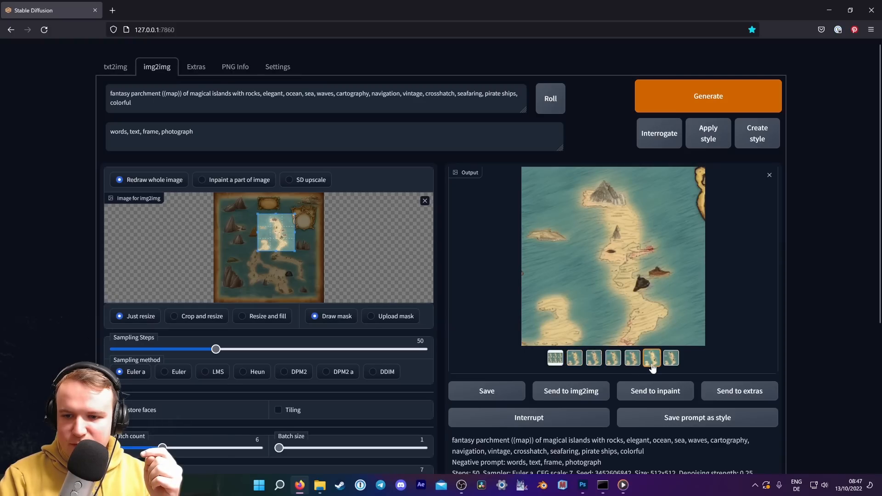
# Copy the fourth generated variant and paste it into Map.psd in Photoshop.
pyautogui.click(634, 359)
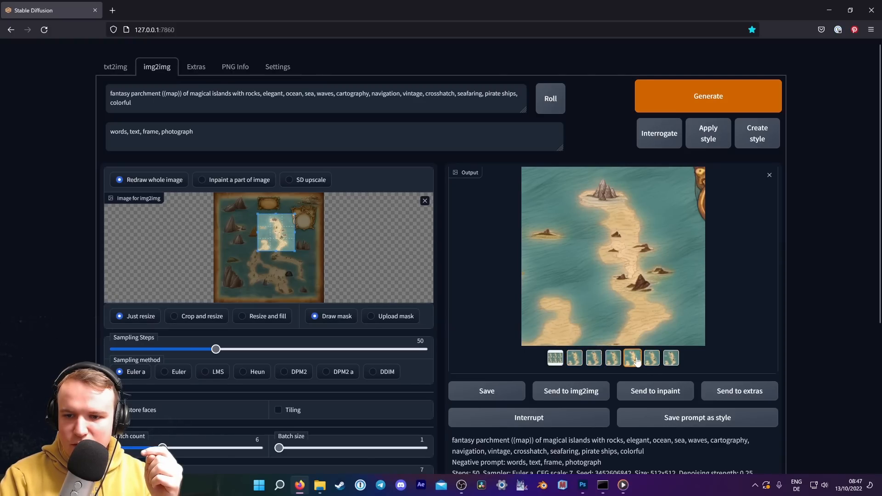
pyautogui.rightClick(632, 255)
pyautogui.click(655, 284)
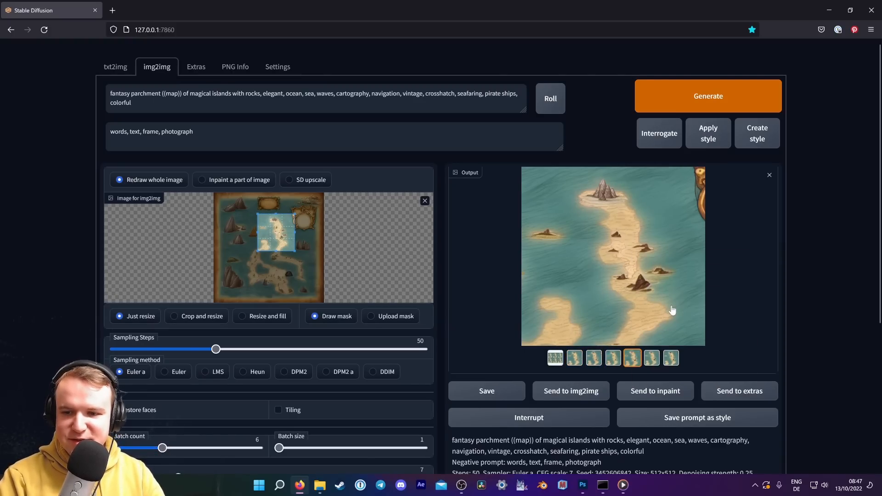
pyautogui.click(582, 486)
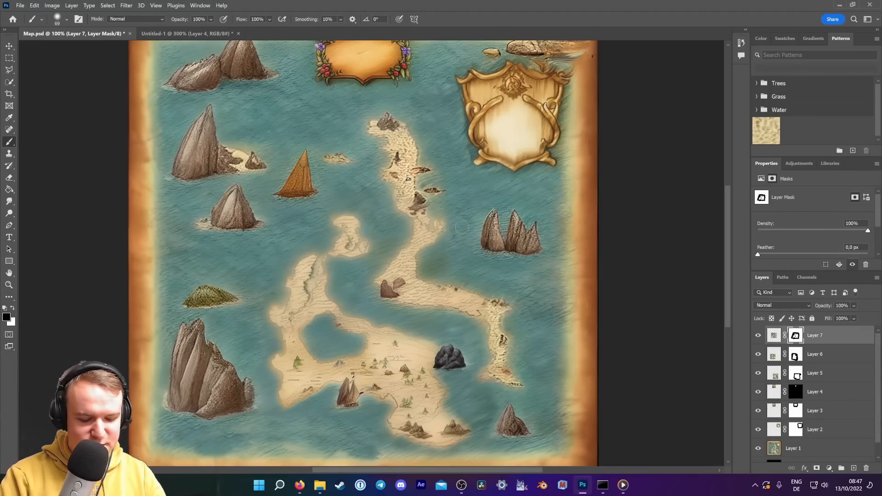
pyautogui.hotkey('ctrl', 'v')
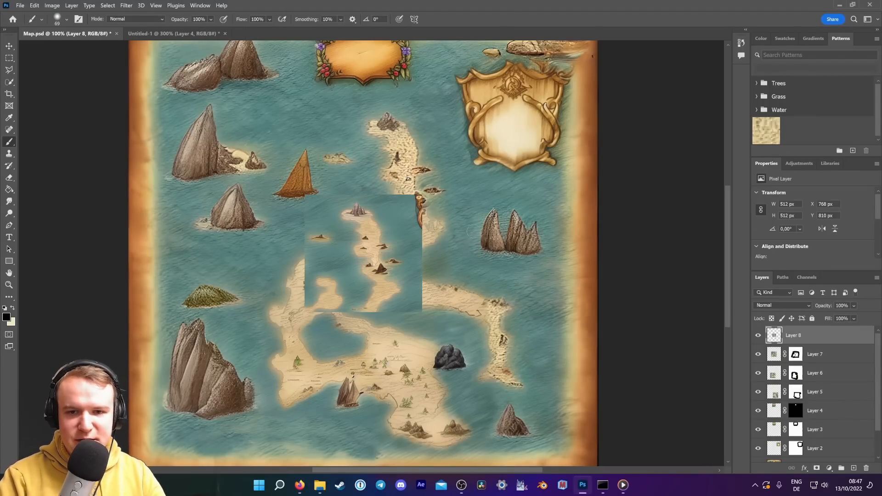
# Move the pasted tile over the northern peninsula and lower its layer opacity to 73%.
pyautogui.click(8, 46)
pyautogui.moveTo(362, 257); pyautogui.dragTo(345, 197)
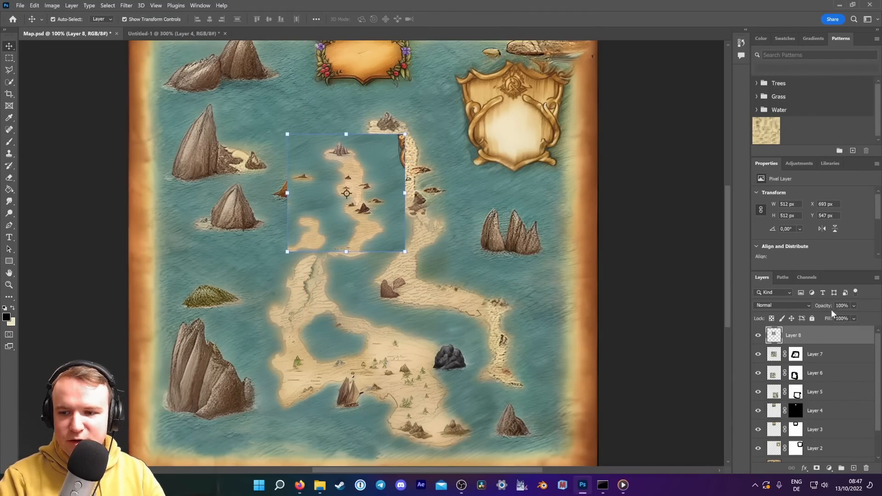
pyautogui.moveTo(830, 310); pyautogui.dragTo(815, 310)
pyautogui.moveTo(340, 156); pyautogui.dragTo(377, 125)
# Scale Layer 8 proportionally to about 133.2%, align it with the peninsula's underlying coastline, and apply the transform.
pyautogui.hotkey('ctrl', 't')
pyautogui.moveTo(440, 220); pyautogui.dragTo(489, 253)
pyautogui.moveTo(427, 225); pyautogui.dragTo(411, 224)
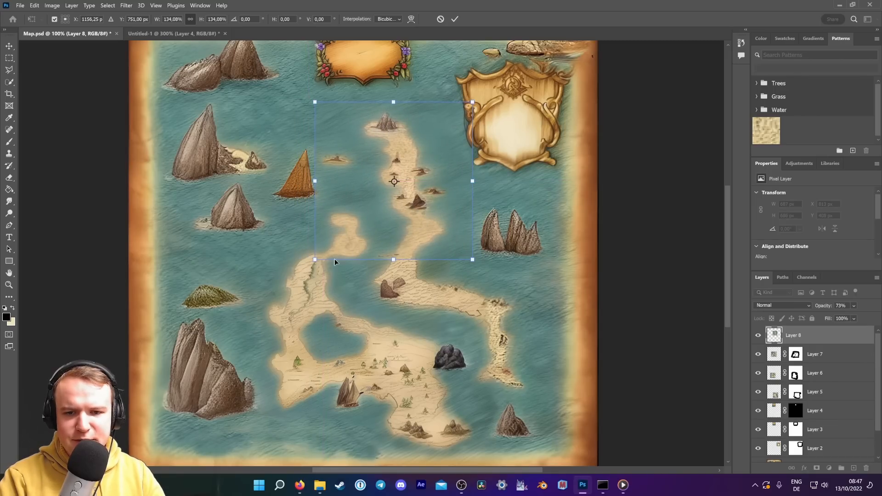
pyautogui.moveTo(315, 259); pyautogui.dragTo(316, 259)
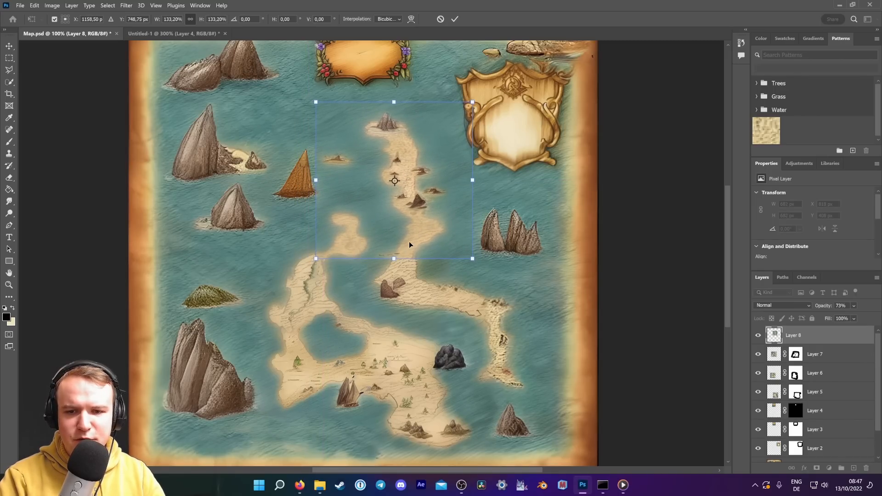
pyautogui.moveTo(413, 243); pyautogui.dragTo(413, 243)
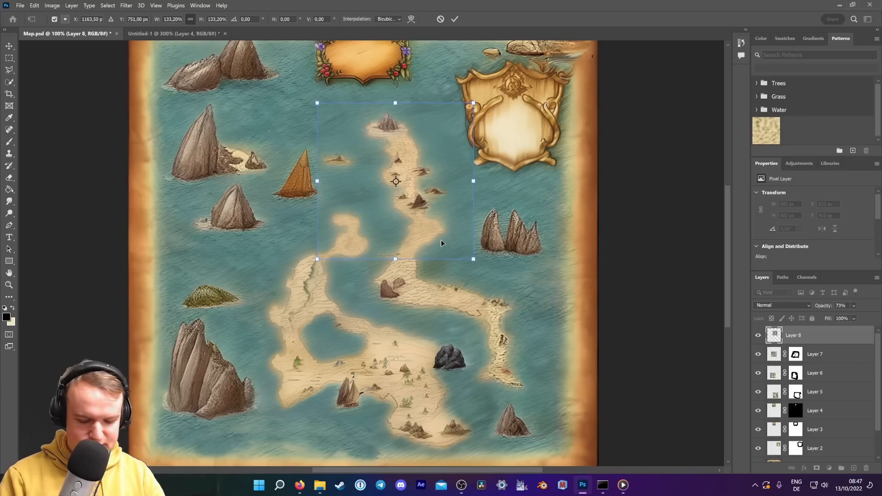
pyautogui.hotkey('shift', 'Up')
pyautogui.hotkey('shift', 'Down')
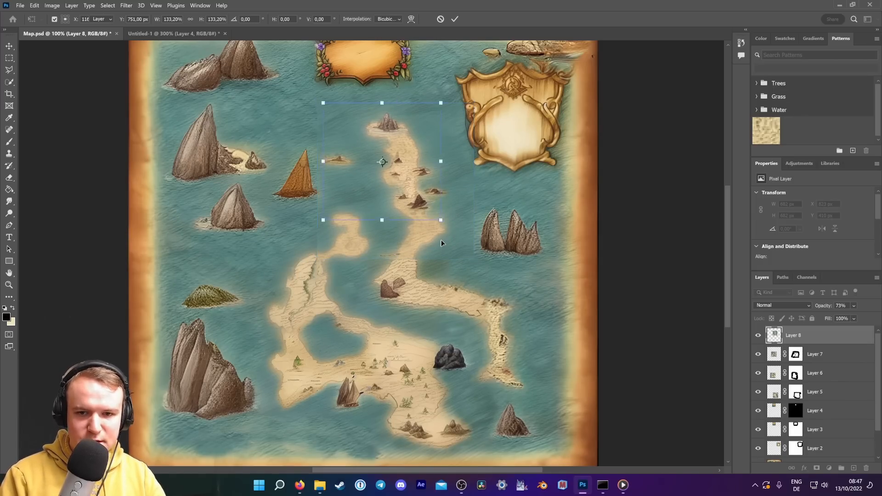
pyautogui.press('Return')
# Mask out Layer 8's outer edges with a 161 px soft black brush and set the layer's opacity to 100%.
pyautogui.moveTo(824, 307); pyautogui.dragTo(827, 307)
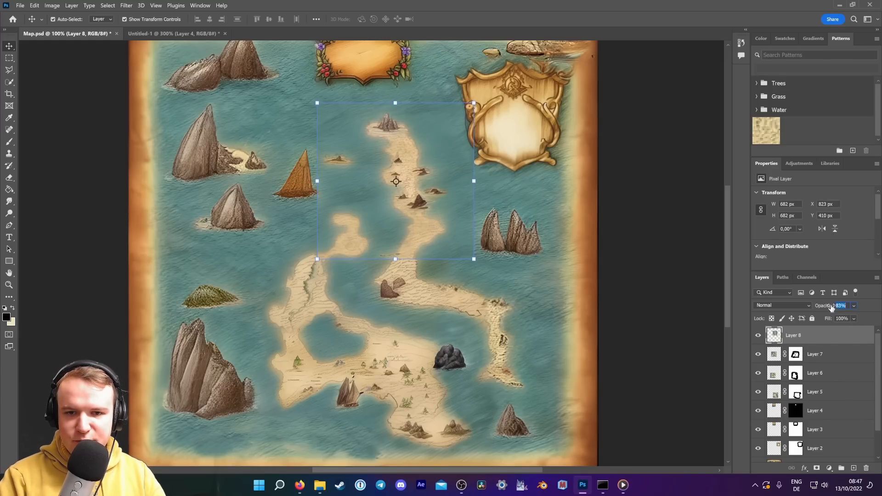
pyautogui.click(816, 467)
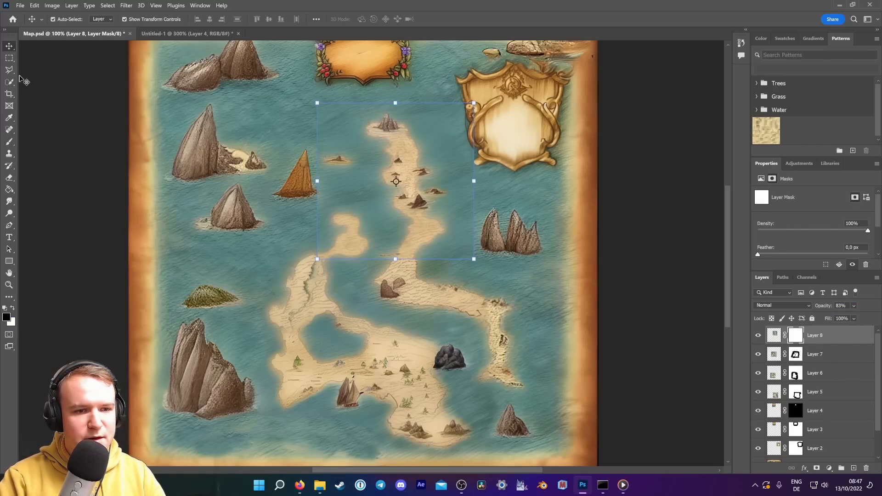
pyautogui.click(10, 141)
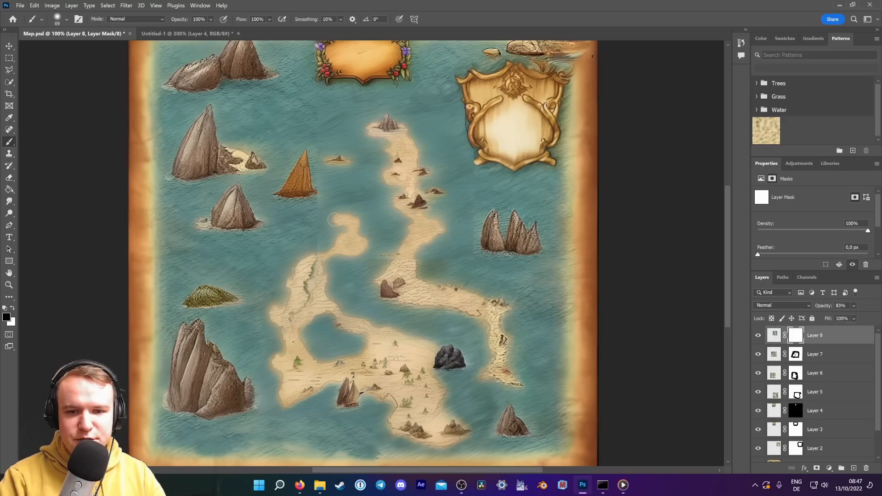
pyautogui.click(67, 19)
pyautogui.moveTo(73, 48); pyautogui.dragTo(82, 49)
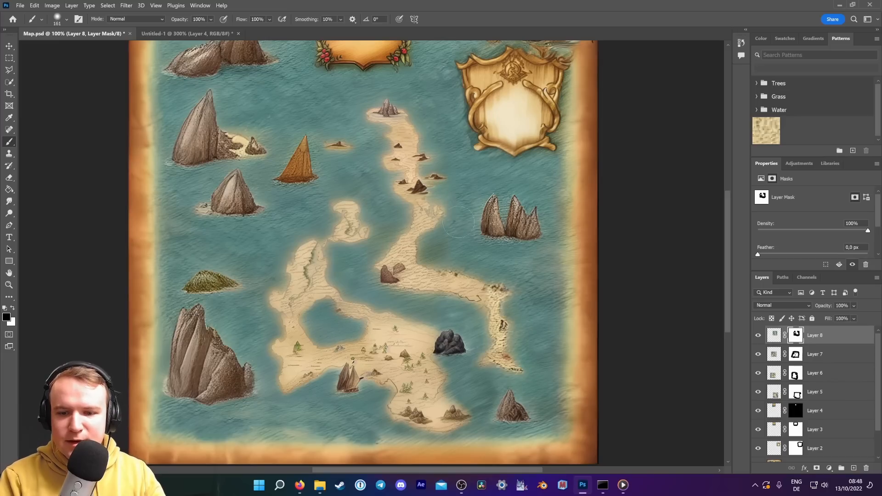
pyautogui.scroll(3, 511, 276)
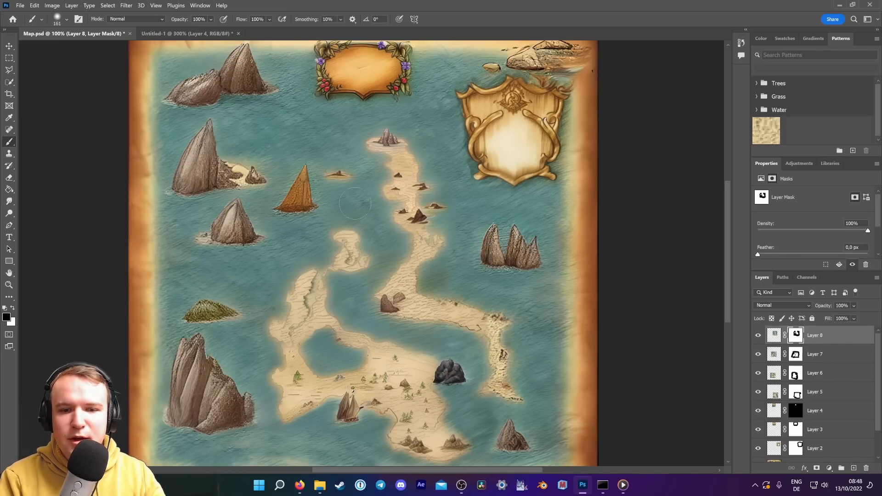
pyautogui.click(299, 485)
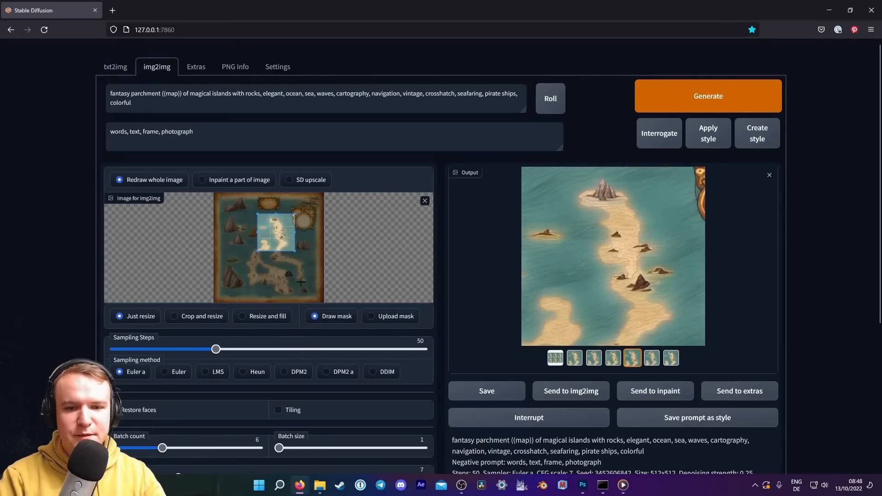
pyautogui.click(582, 484)
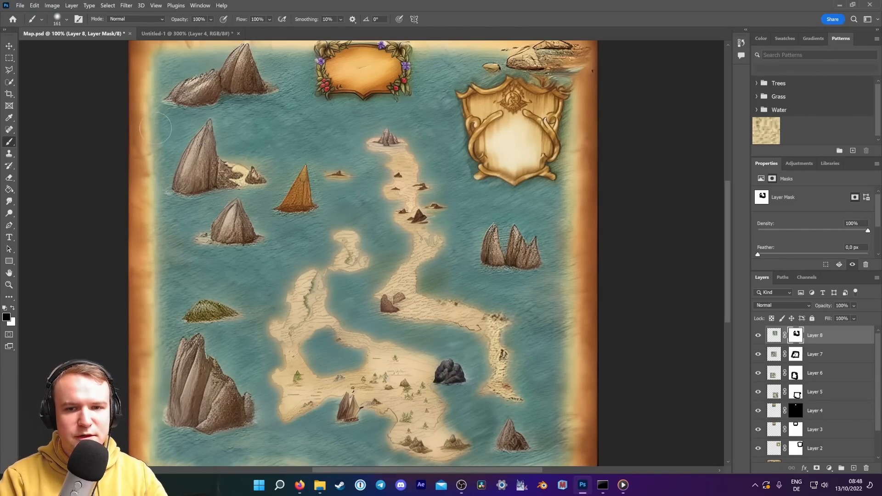
pyautogui.scroll(1, 117, 85)
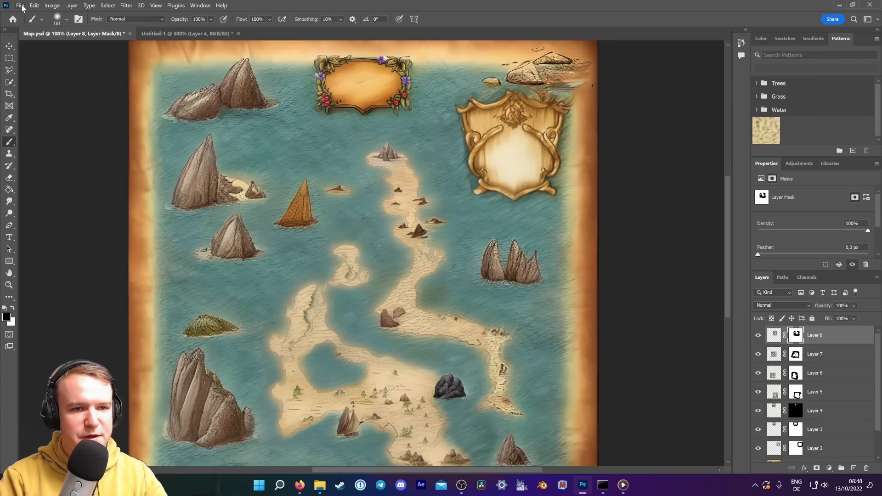
# Save a JPEG copy of the map named 6 in the Iterations folder.
pyautogui.click(20, 6)
pyautogui.click(46, 117)
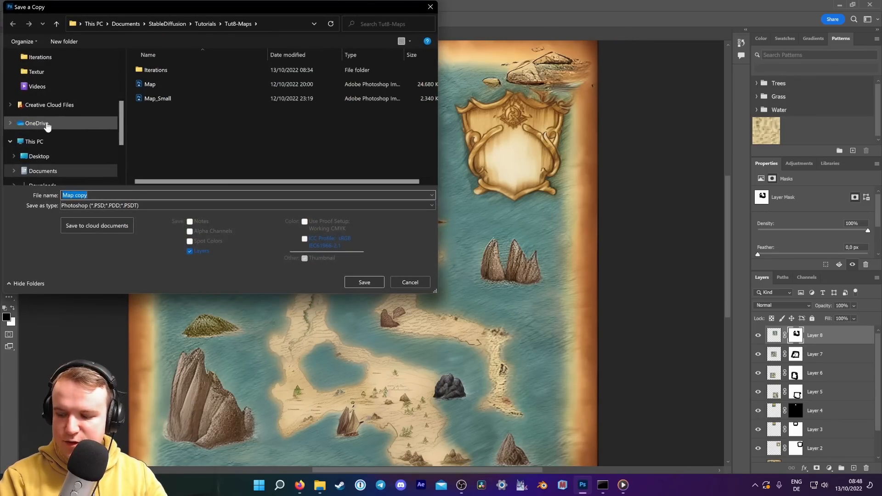
pyautogui.doubleClick(166, 71)
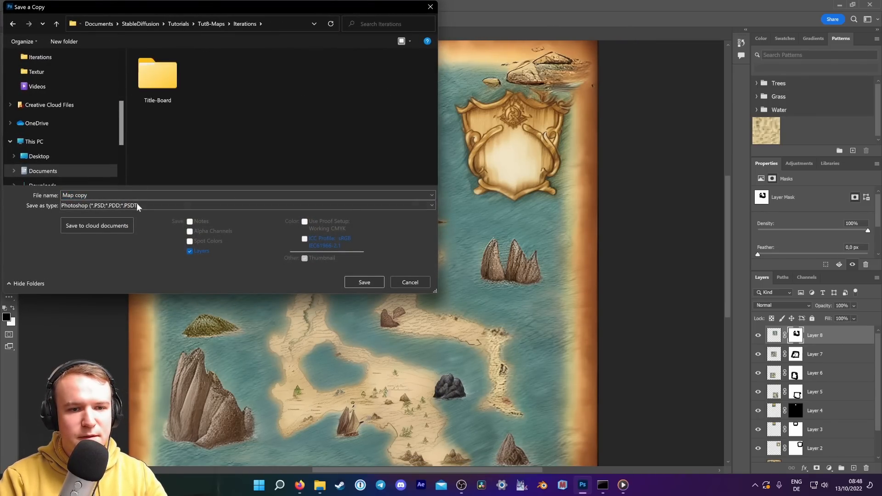
pyautogui.click(136, 205)
pyautogui.click(120, 270)
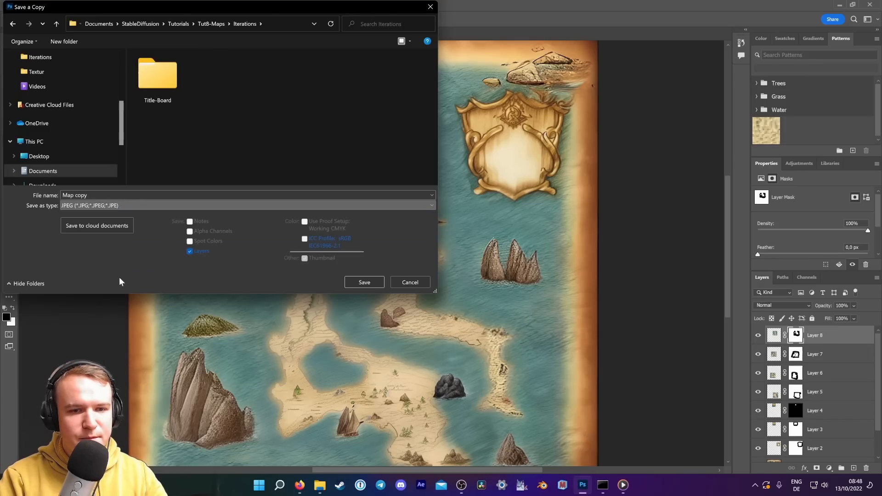
pyautogui.tripleClick(247, 194)
pyautogui.write('6')
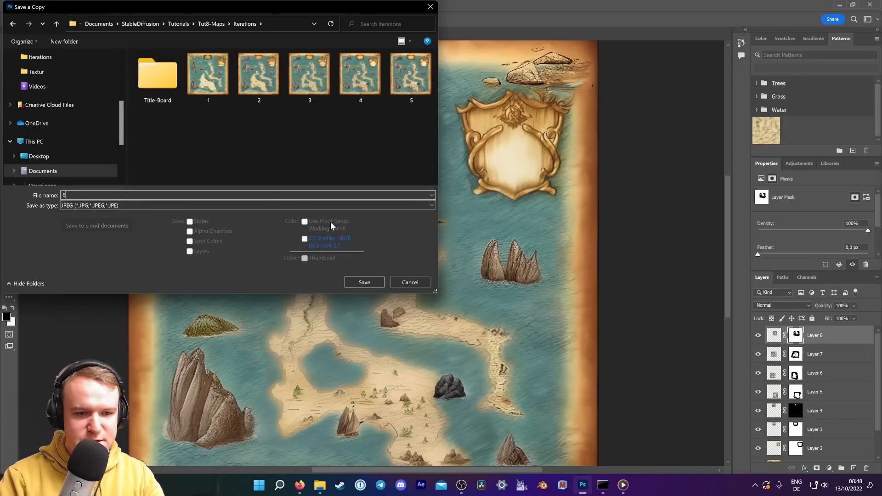
pyautogui.click(351, 282)
pyautogui.click(488, 123)
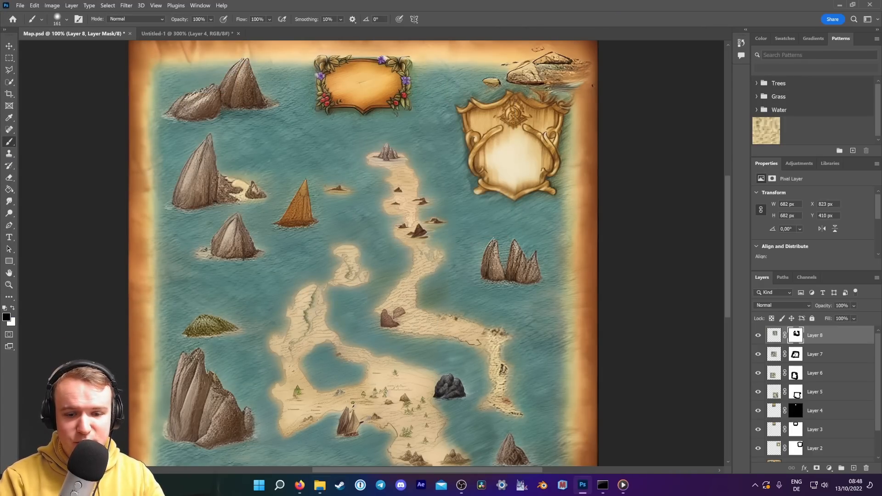
# Switch to Stable Diffusion and replace the img2img source image with the newly saved map copy.
pyautogui.click(300, 484)
pyautogui.click(423, 201)
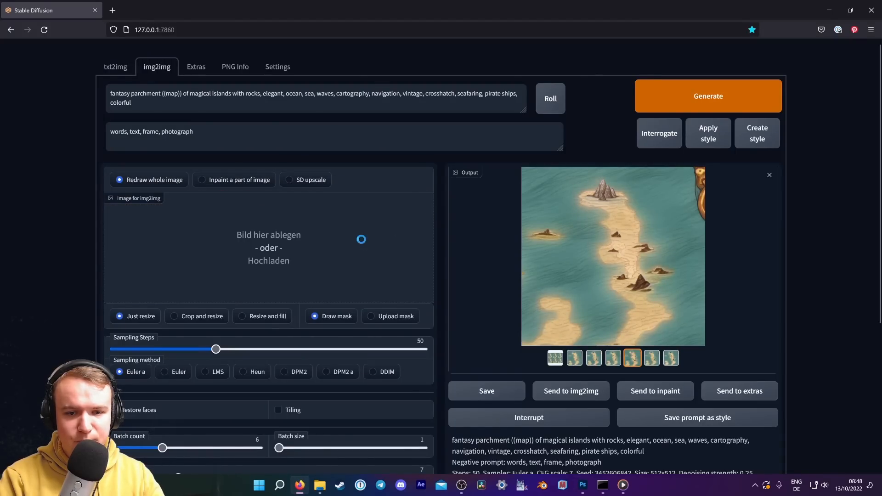
pyautogui.click(361, 239)
pyautogui.click(155, 141)
pyautogui.click(370, 237)
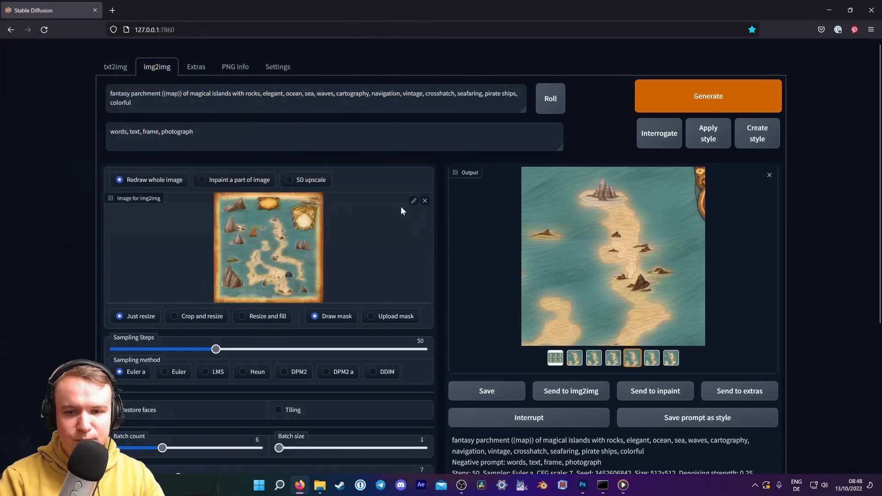
# Crop the img2img source image to a small square around the sailing ship.
pyautogui.click(414, 202)
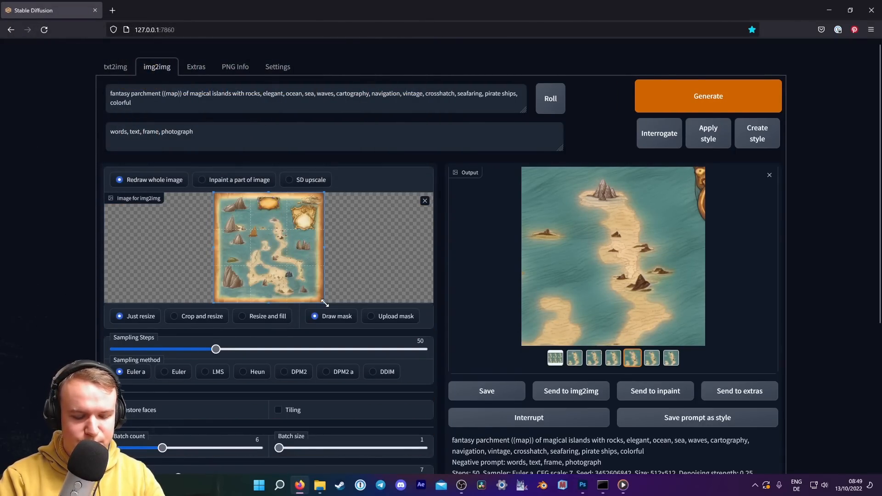
pyautogui.moveTo(257, 221); pyautogui.dragTo(260, 239)
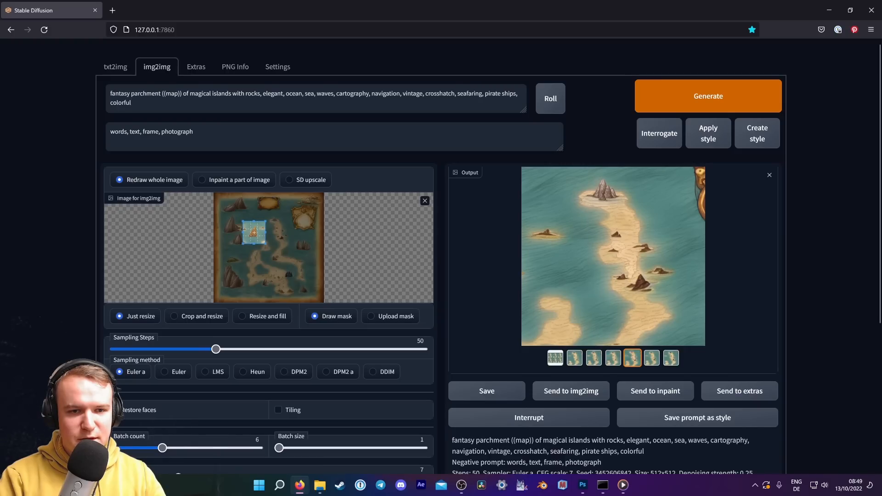
# Reword the img2img prompt to start "fantasy parchment illustration of a magical pirate sailing ship in the ocean" and remove the separate "pirate ships" term.
pyautogui.write('illustration')
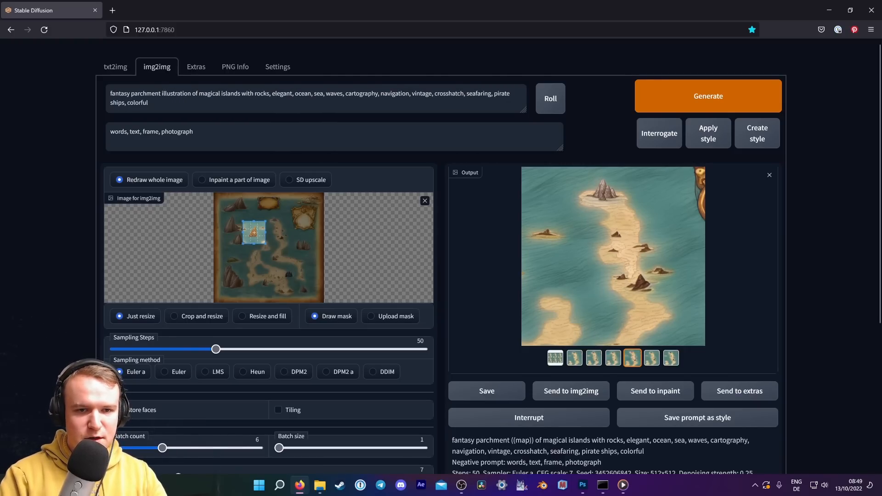
pyautogui.click(199, 93)
pyautogui.write('a')
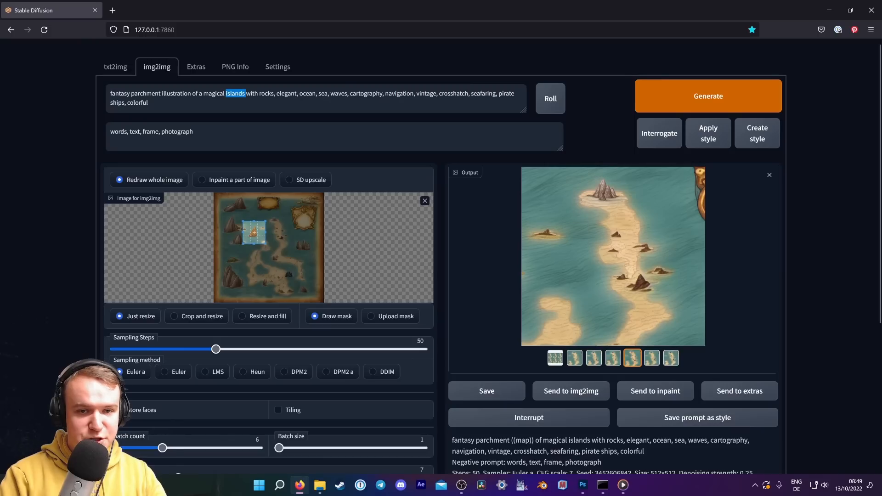
pyautogui.tripleClick(236, 93)
pyautogui.moveTo(225, 93); pyautogui.dragTo(295, 93)
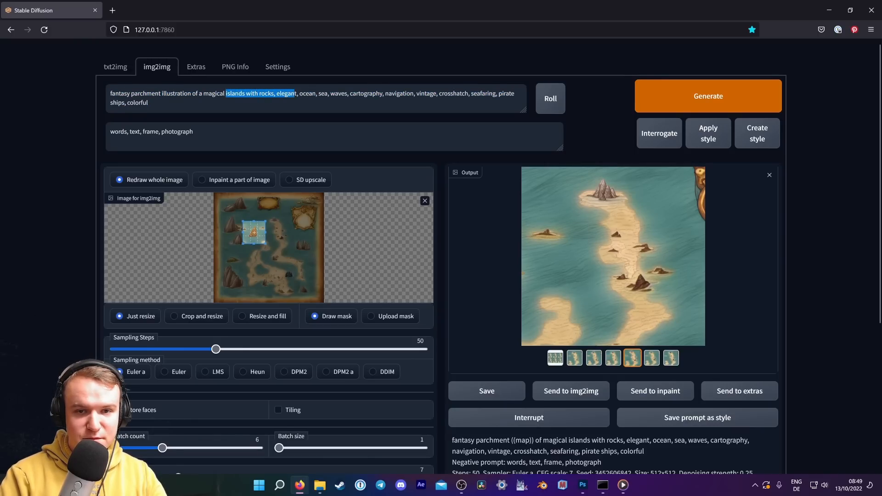
pyautogui.write('pirate ship')
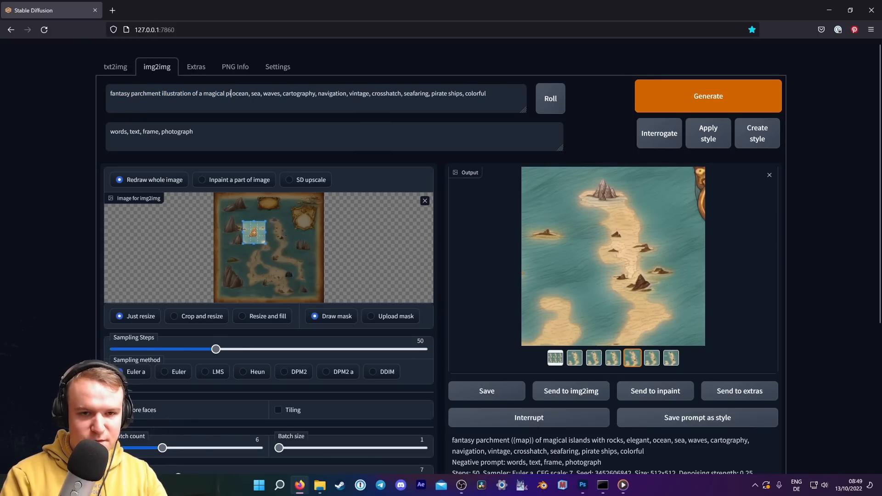
pyautogui.write(' in the')
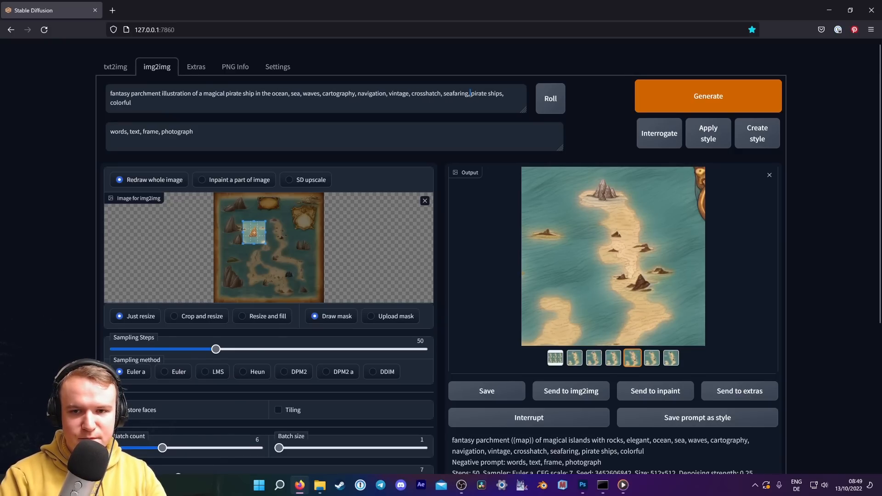
pyautogui.hotkey('shift', 'End')
pyautogui.press('BackSpace')
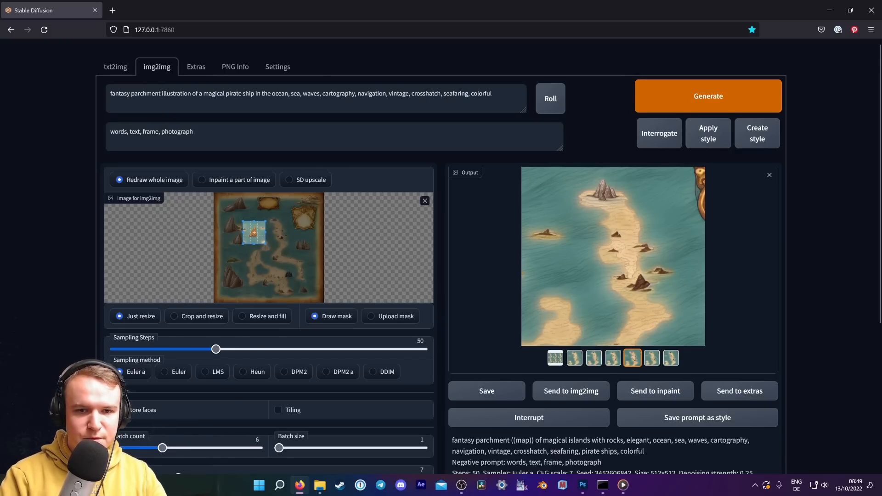
pyautogui.write('sailing')
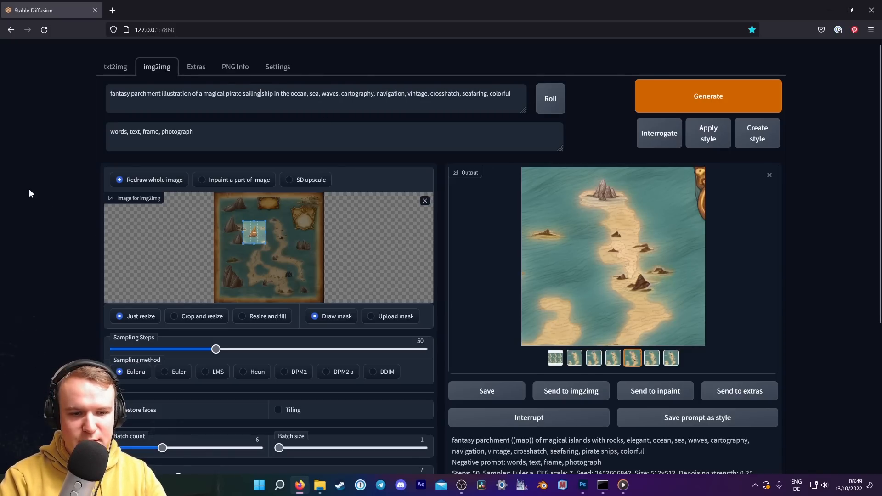
# Set the sampling steps to 70 and the denoising strength to 0.55, and generate the ship variations.
pyautogui.scroll(-3, 66, 198)
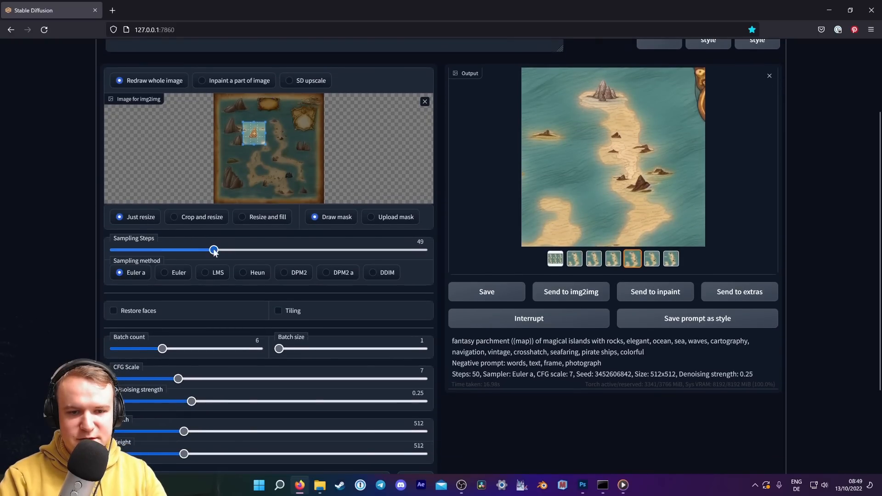
pyautogui.moveTo(216, 250); pyautogui.dragTo(245, 252)
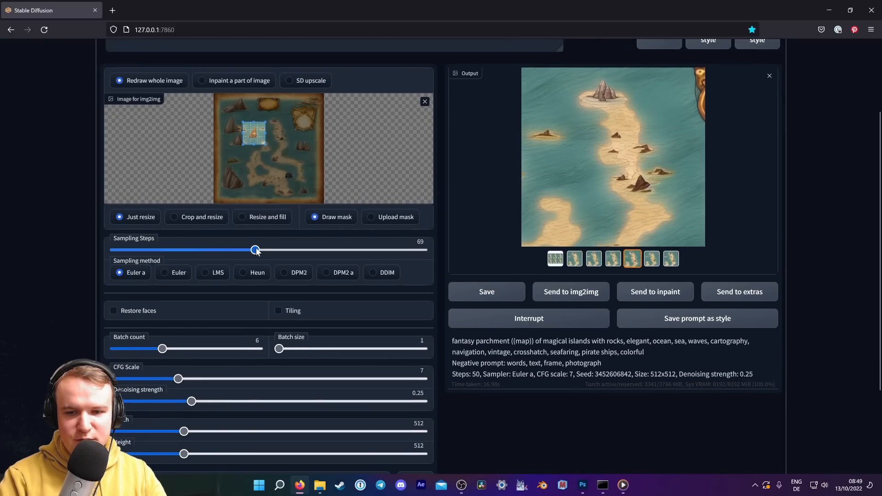
pyautogui.scroll(-3, 87, 251)
pyautogui.scroll(6, 72, 239)
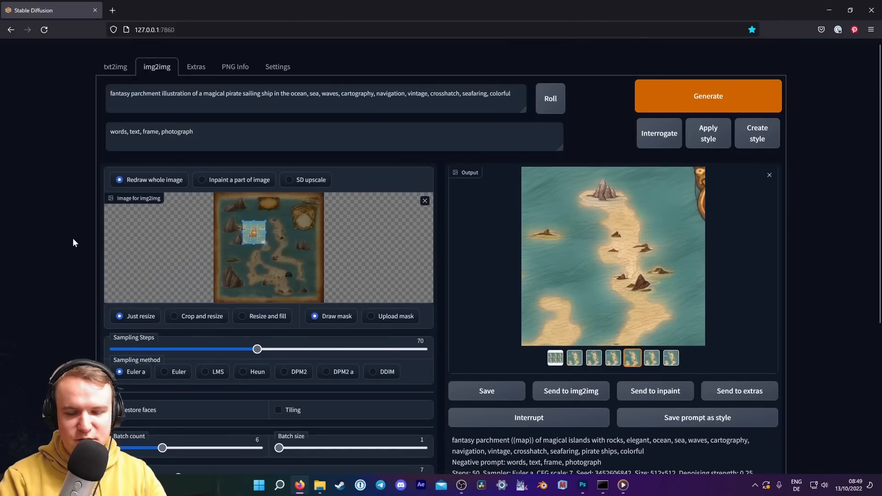
pyautogui.scroll(-5, 92, 248)
pyautogui.moveTo(226, 356); pyautogui.dragTo(269, 354)
pyautogui.scroll(2, 528, 363)
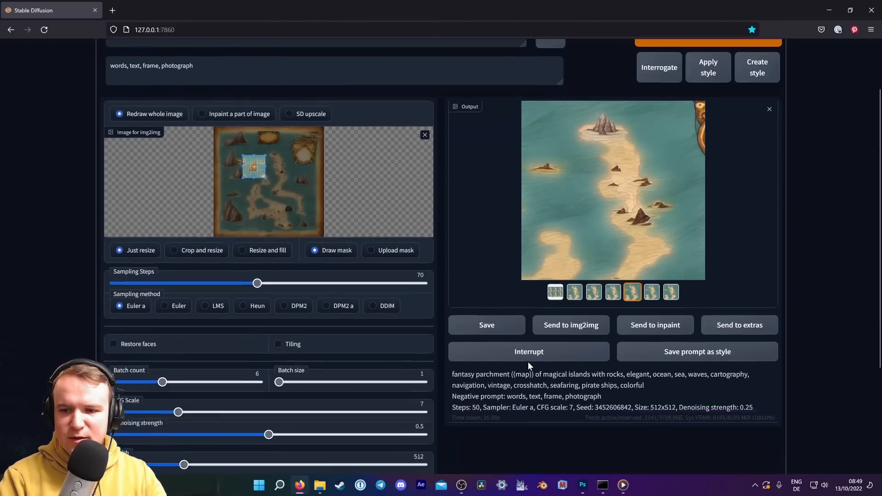
pyautogui.scroll(-3, 432, 360)
pyautogui.moveTo(268, 302); pyautogui.dragTo(284, 306)
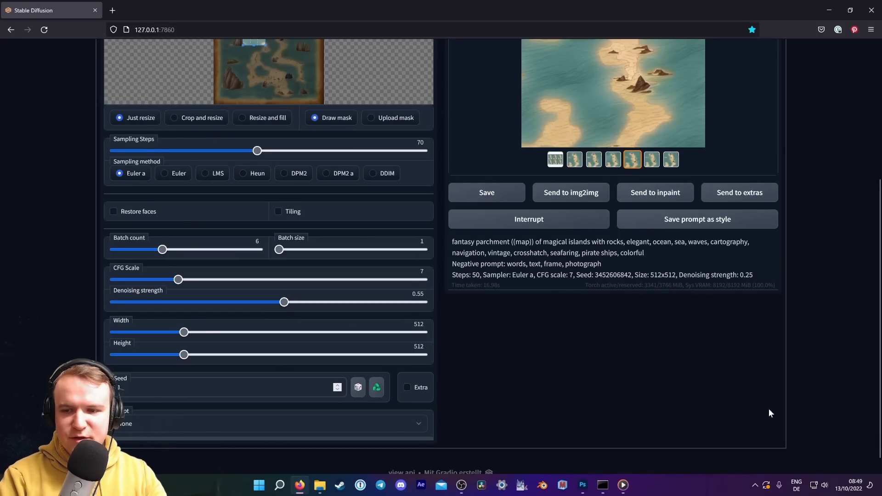
pyautogui.scroll(5, 769, 411)
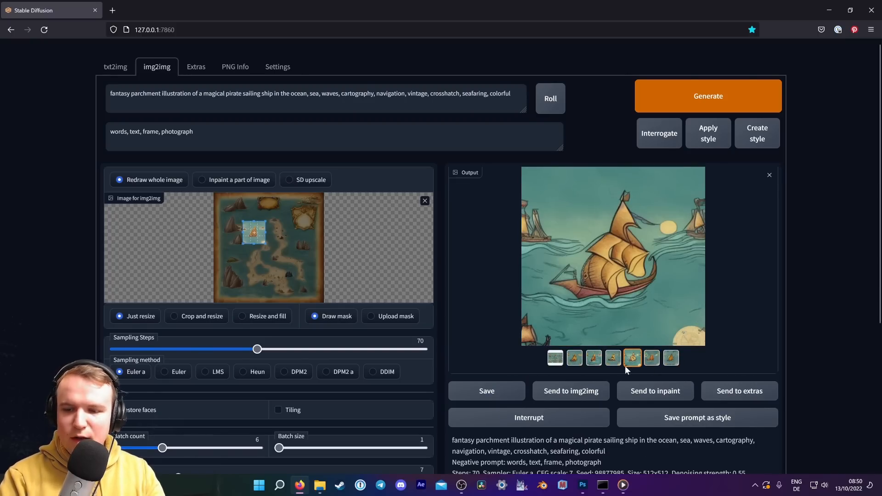
# Compare the generated ships, copy the orange-sailed one between pale rocks, and paste it into Map.psd in Photoshop.
pyautogui.click(651, 358)
pyautogui.click(671, 359)
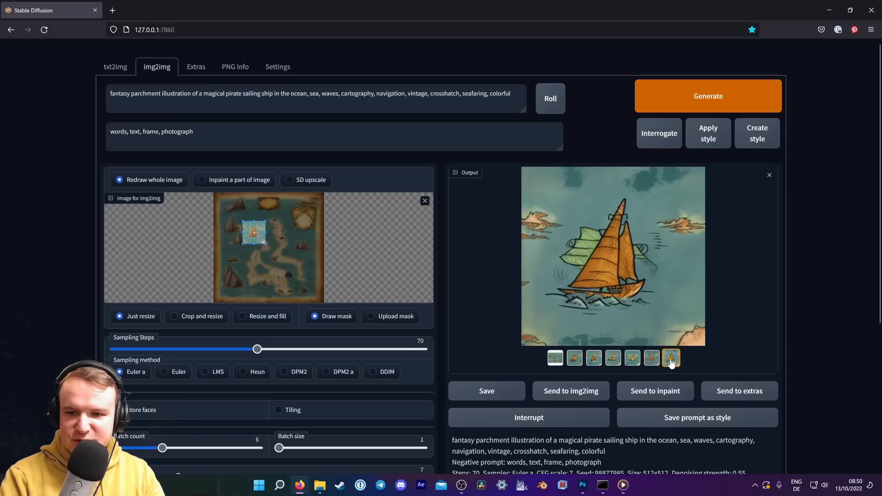
pyautogui.click(652, 357)
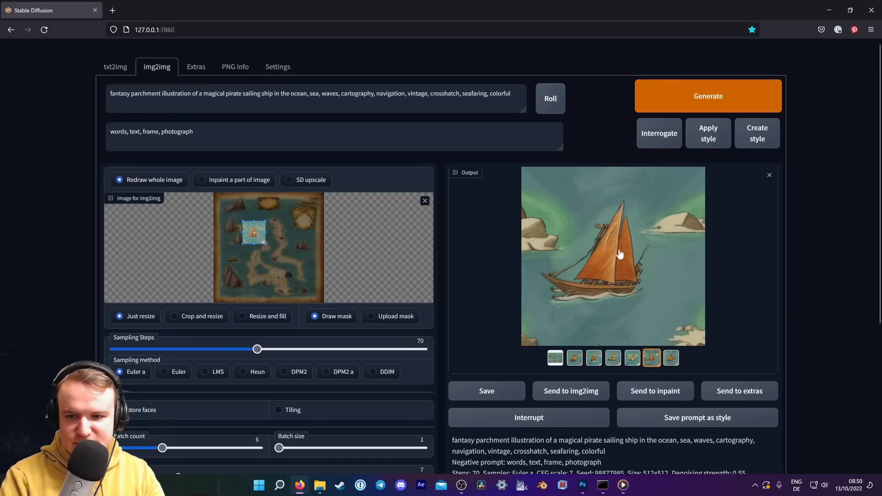
pyautogui.rightClick(602, 241)
pyautogui.click(616, 283)
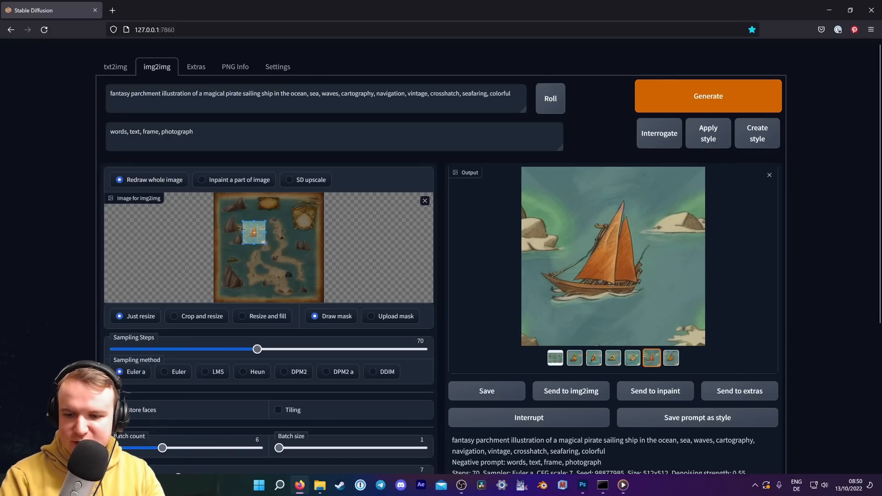
pyautogui.click(581, 483)
pyautogui.hotkey('ctrl', 'v')
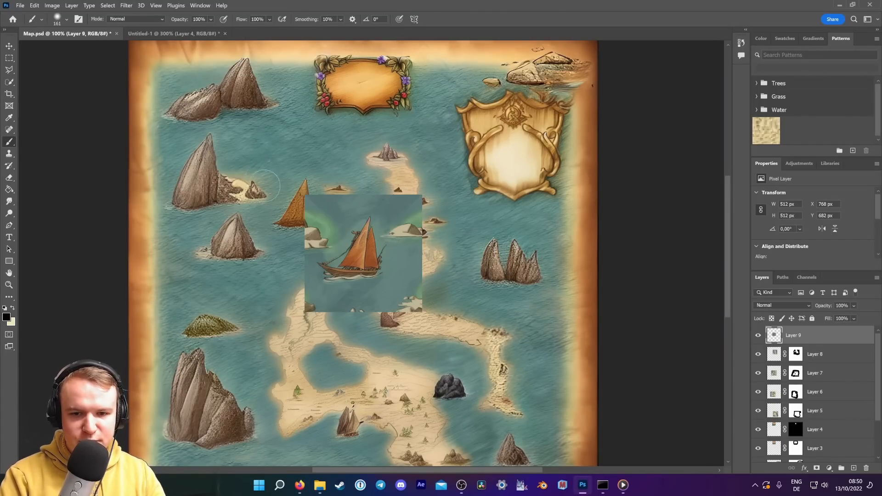
# Lower the pasted ship layer's opacity to 66%, scale it to about 86%, and align it over the map's existing ship.
pyautogui.click(9, 46)
pyautogui.moveTo(378, 288); pyautogui.dragTo(323, 241)
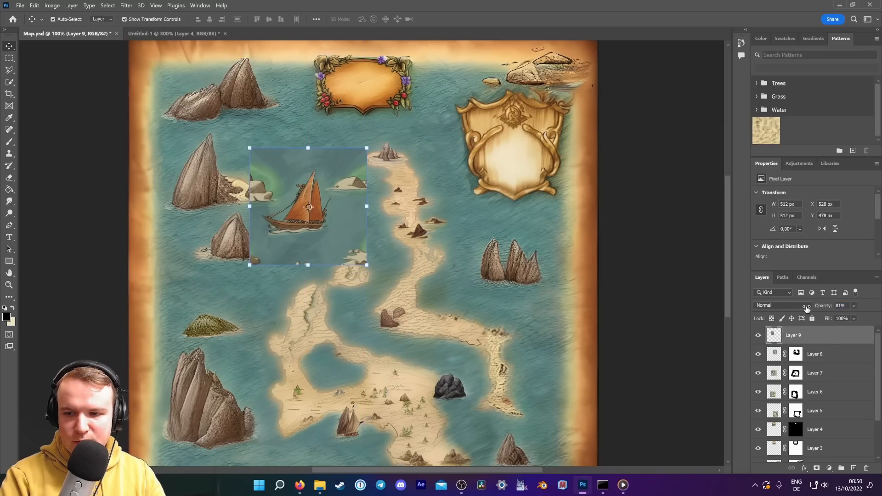
pyautogui.moveTo(807, 308); pyautogui.dragTo(799, 309)
pyautogui.moveTo(367, 265); pyautogui.dragTo(350, 248)
pyautogui.moveTo(304, 221); pyautogui.dragTo(304, 229)
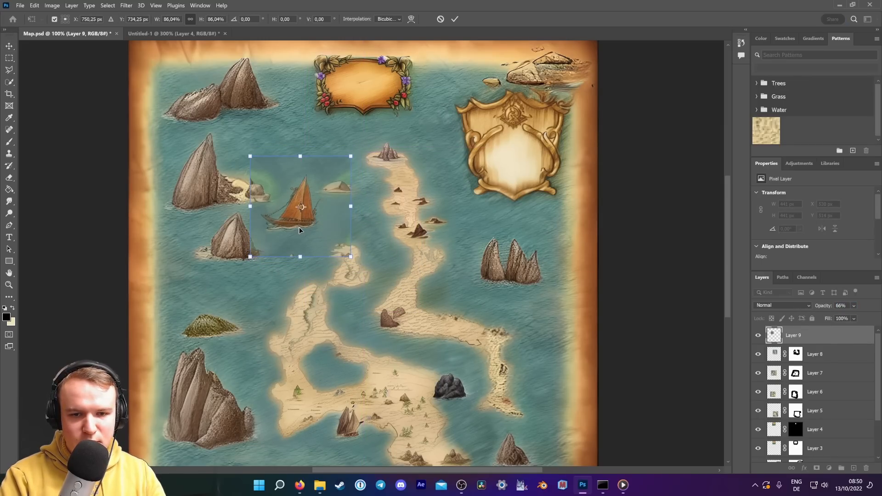
pyautogui.press('Return')
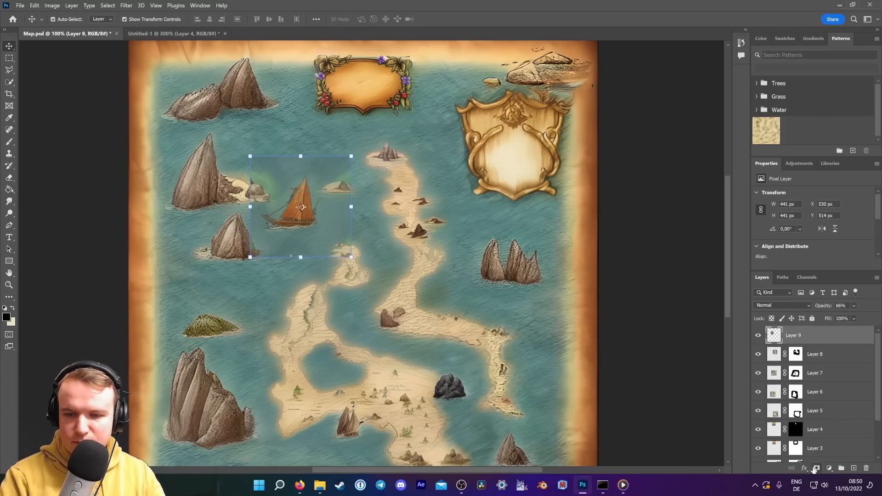
# Add a layer mask to Layer 9, hide everything around the ship with a 187 px soft black brush, and restore the layer to 100% opacity.
pyautogui.click(815, 468)
pyautogui.click(8, 142)
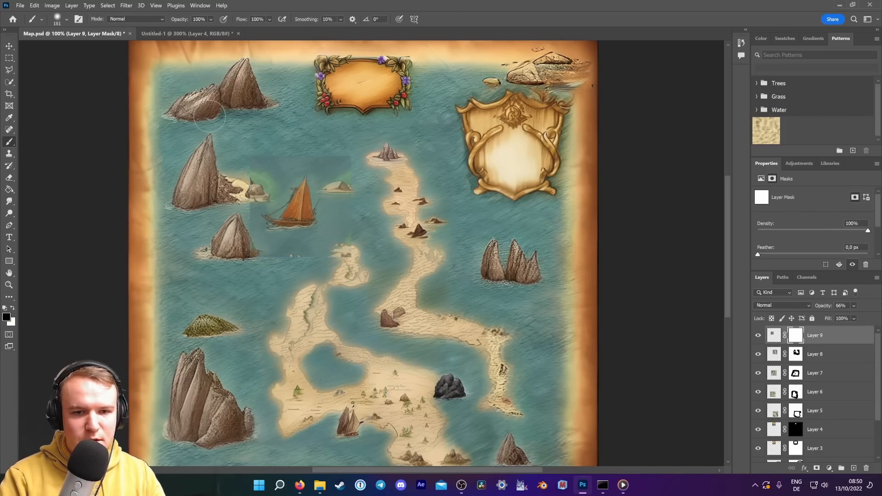
pyautogui.click(66, 20)
pyautogui.moveTo(93, 50); pyautogui.dragTo(94, 49)
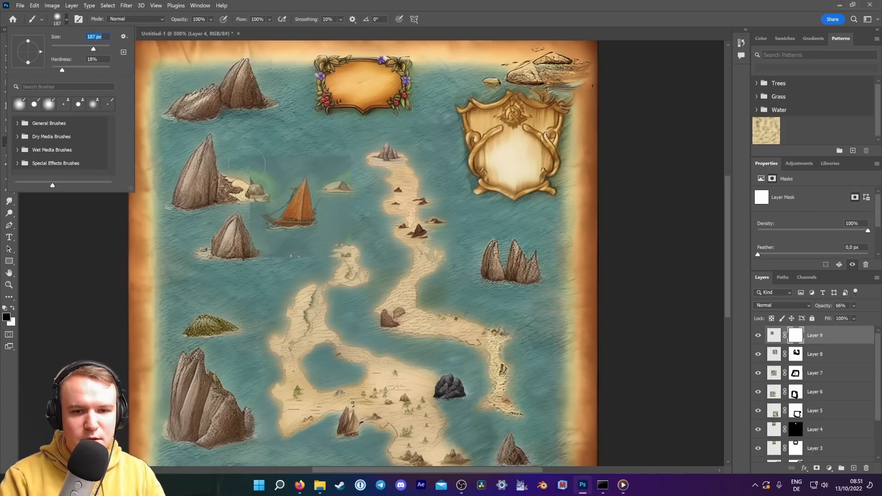
pyautogui.moveTo(253, 168); pyautogui.dragTo(255, 170)
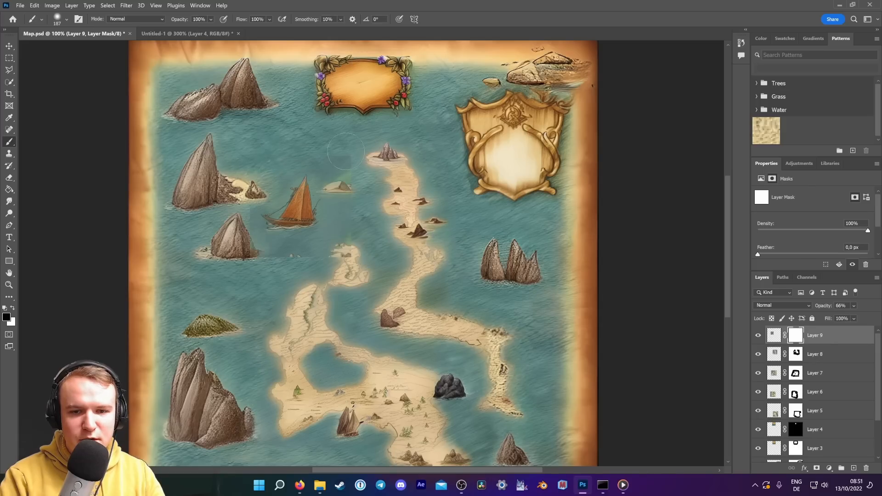
pyautogui.moveTo(346, 151); pyautogui.dragTo(344, 174)
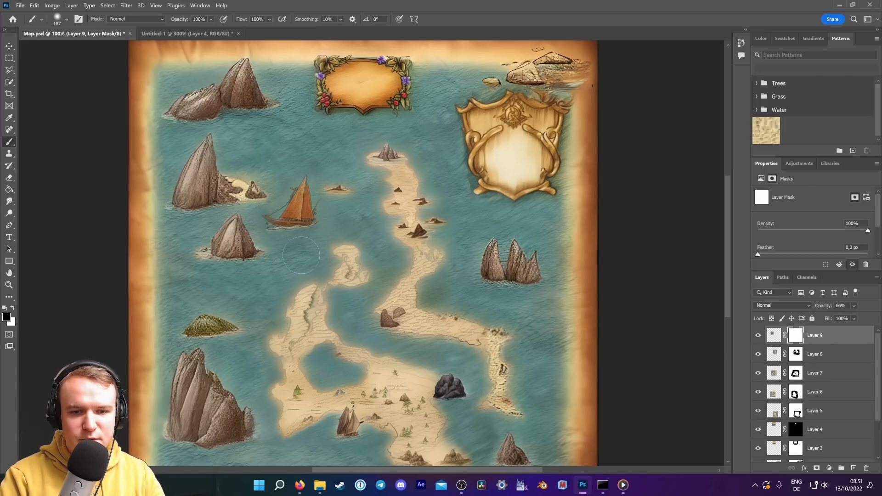
pyautogui.moveTo(391, 274); pyautogui.dragTo(394, 271)
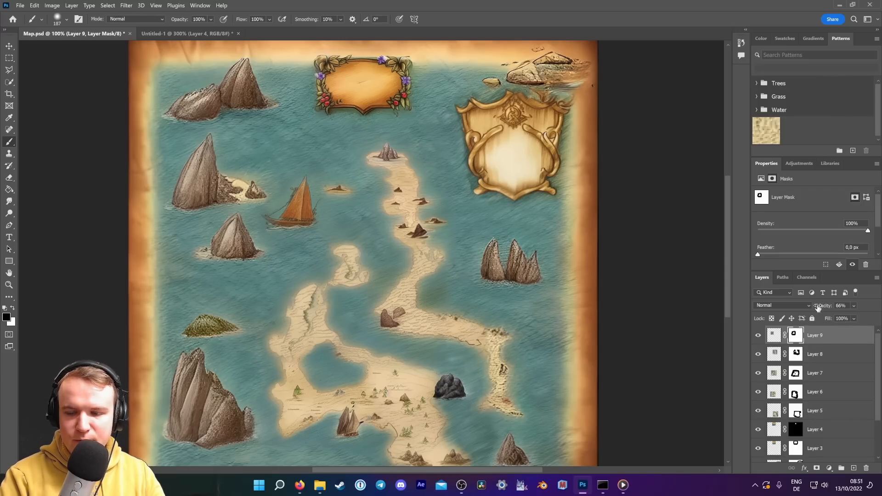
pyautogui.moveTo(817, 308); pyautogui.dragTo(833, 308)
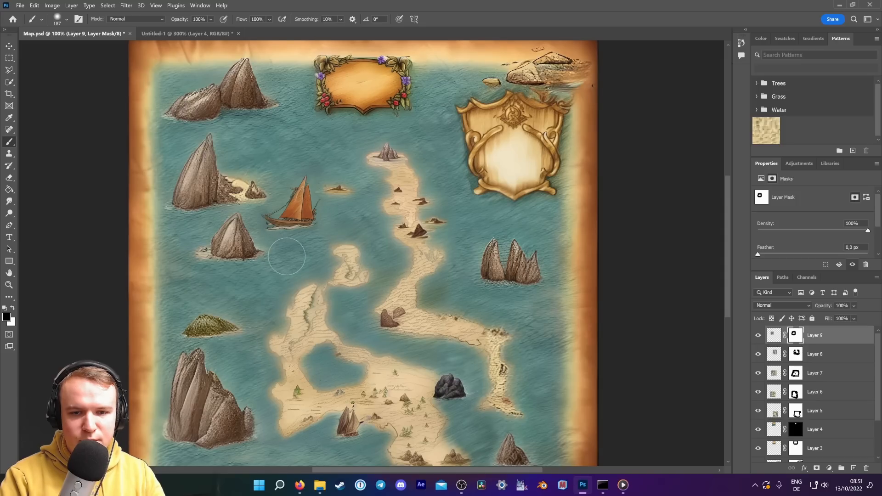
# Examine the whole map to check how the new ship blends with its surroundings.
pyautogui.scroll(-2, 533, 287)
pyautogui.scroll(1, 538, 299)
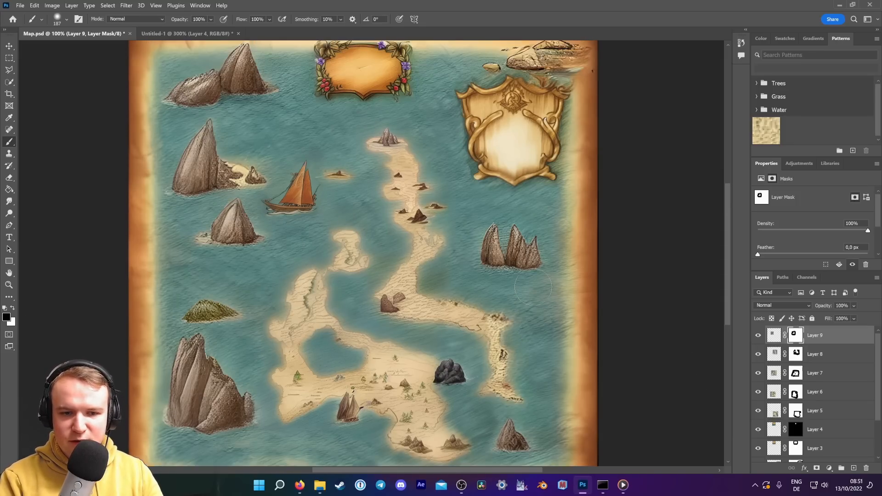
pyautogui.scroll(1, 540, 305)
pyautogui.scroll(-2, 541, 305)
pyautogui.scroll(2, 541, 305)
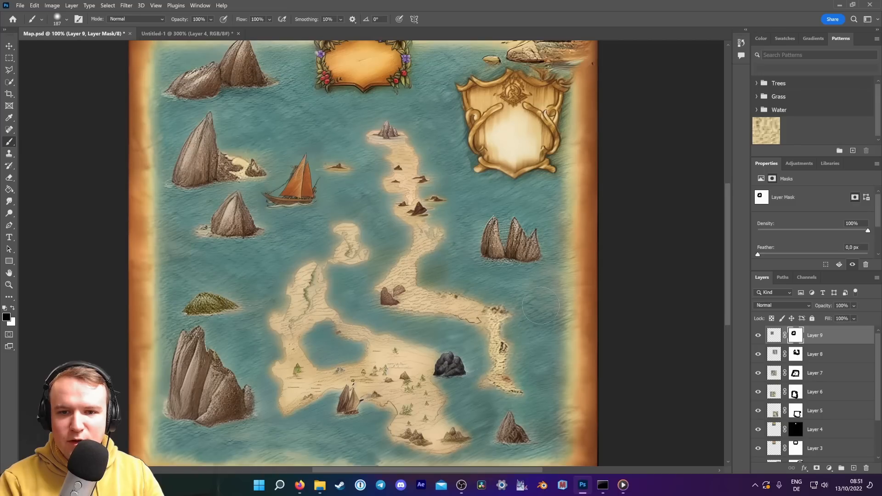
pyautogui.scroll(-2, 542, 306)
pyautogui.scroll(1, 541, 306)
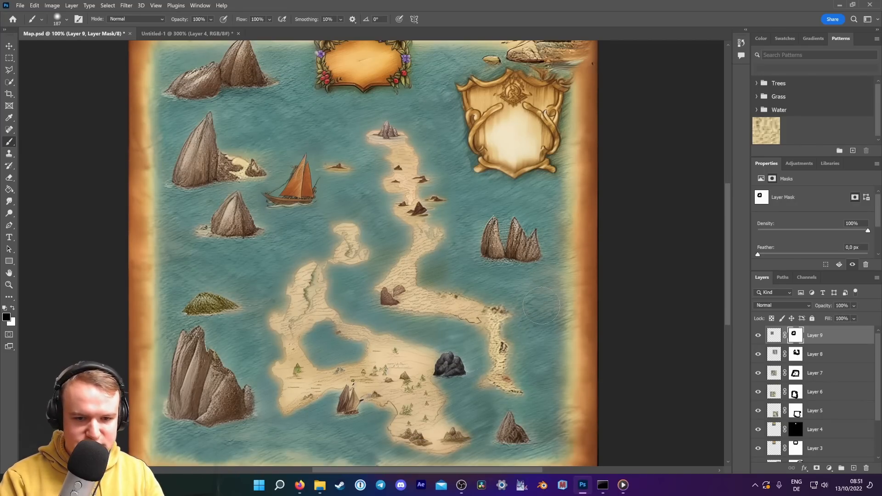
pyautogui.scroll(-2, 541, 305)
pyautogui.scroll(1, 541, 306)
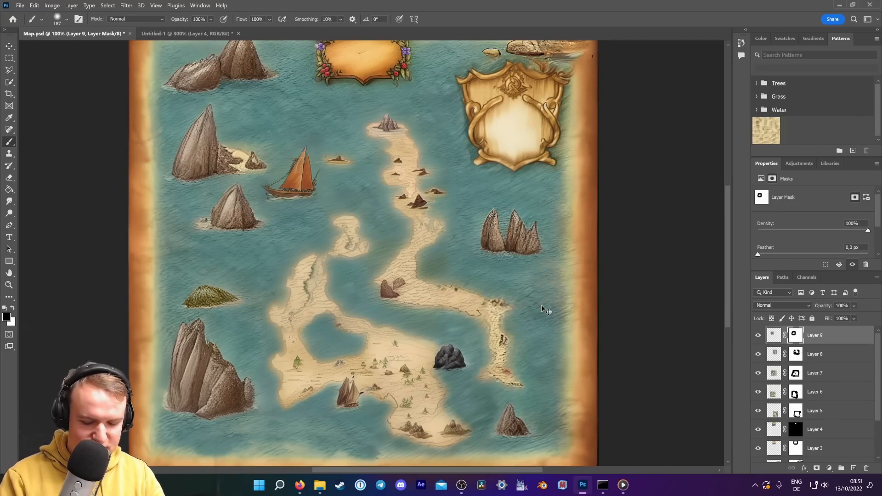
pyautogui.hotkey('ctrl', '-')
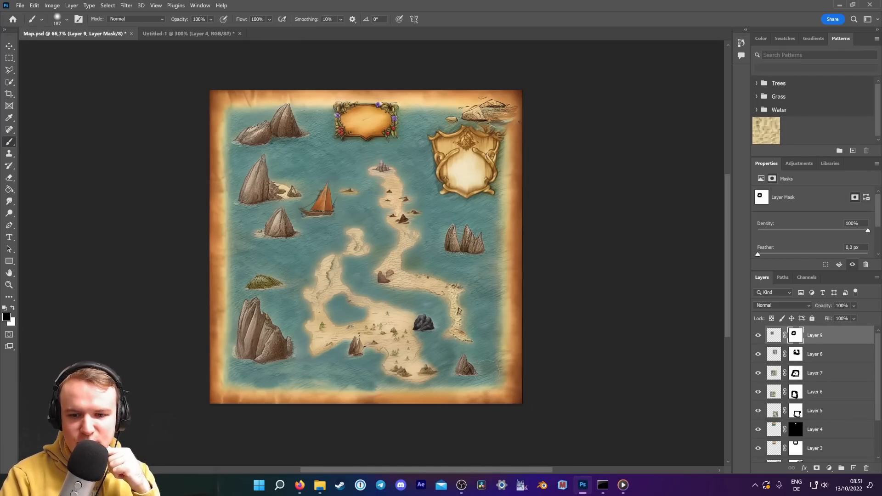
# Switch to Stable Diffusion, copy the img2img ship prompt into txt2img, and reduce the txt2img negative prompt to "words, text, frame, photograph".
pyautogui.click(299, 484)
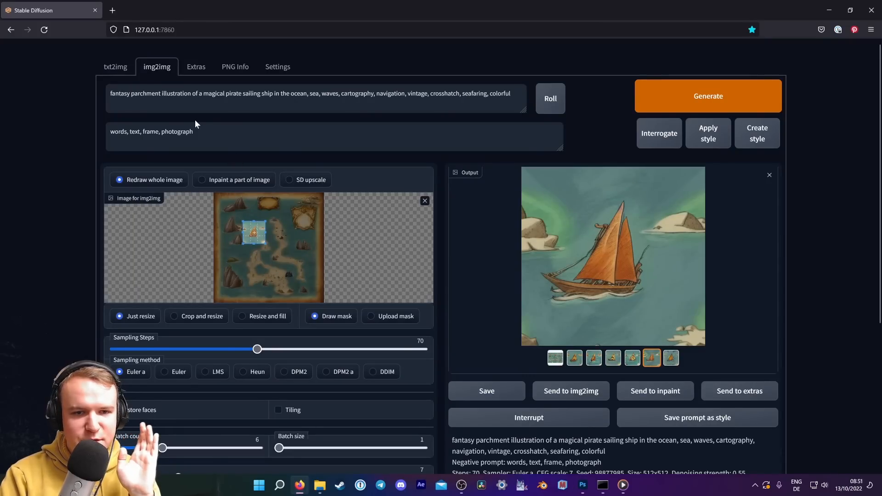
pyautogui.hotkey('ctrl', 'a')
pyautogui.hotkey('ctrl', 'c')
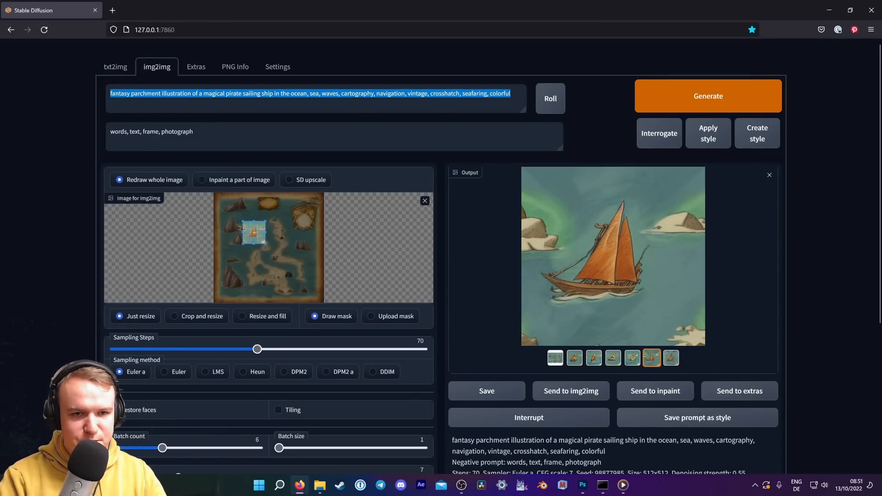
pyautogui.click(115, 67)
pyautogui.hotkey('ctrl', 'v')
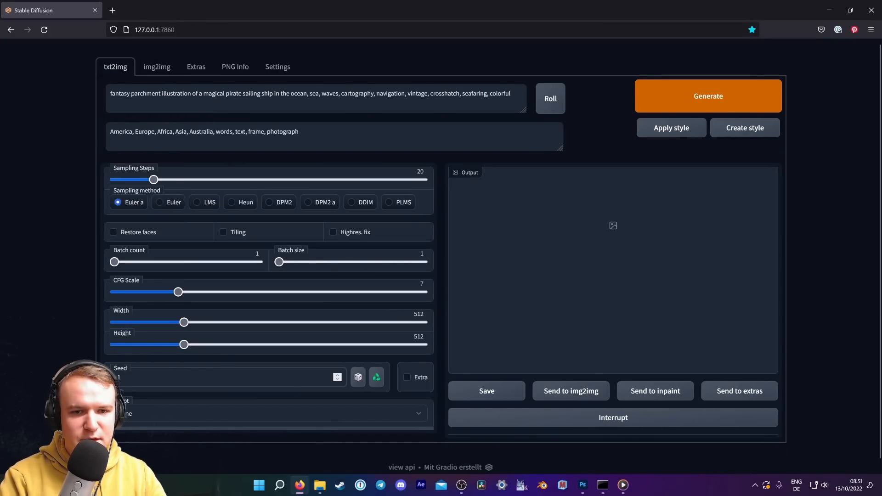
pyautogui.moveTo(124, 132); pyautogui.dragTo(216, 132)
pyautogui.press('BackSpace')
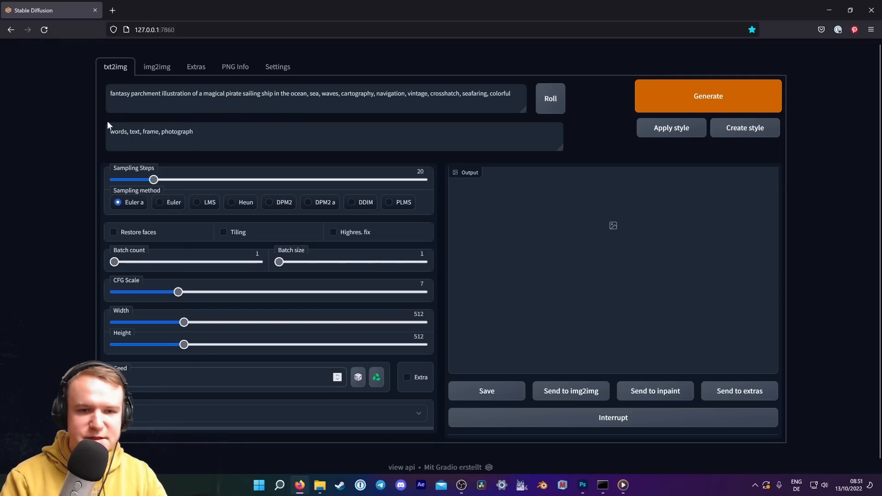
# Reword the txt2img prompt to begin "fantasy parchment compass on a map in the ocean" and generate a batch of 6 images.
pyautogui.doubleClick(167, 94)
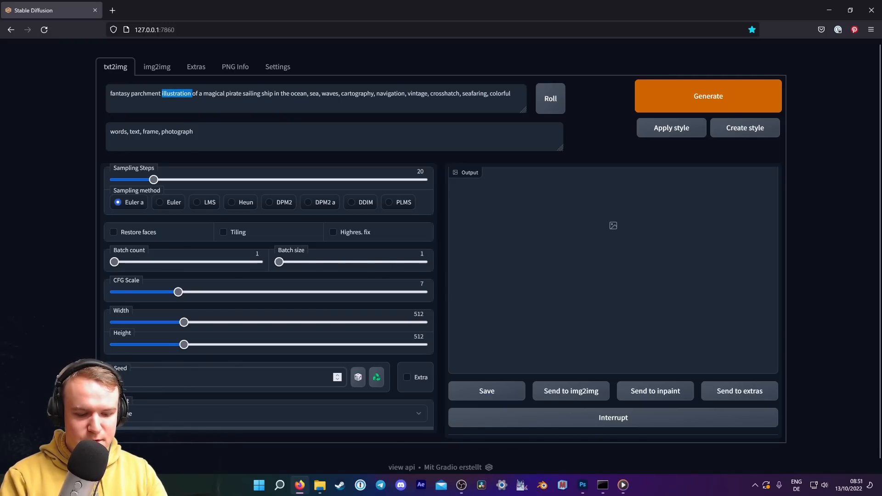
pyautogui.write('compass')
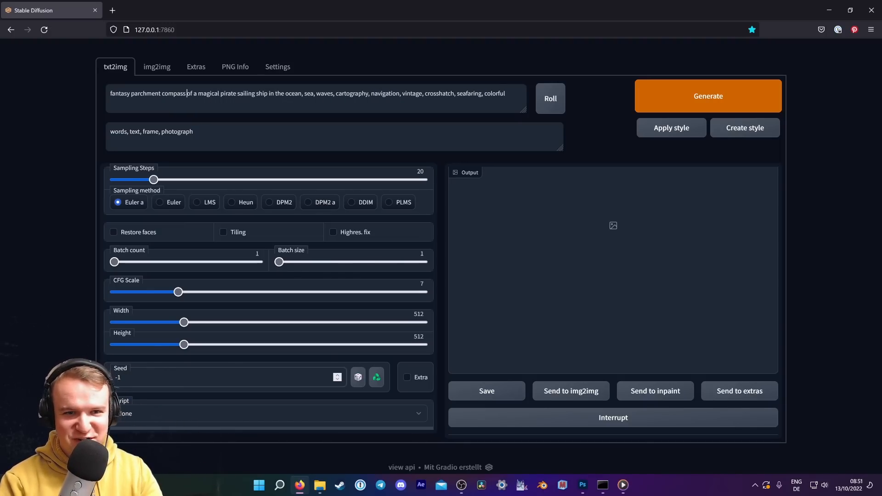
pyautogui.write('of a')
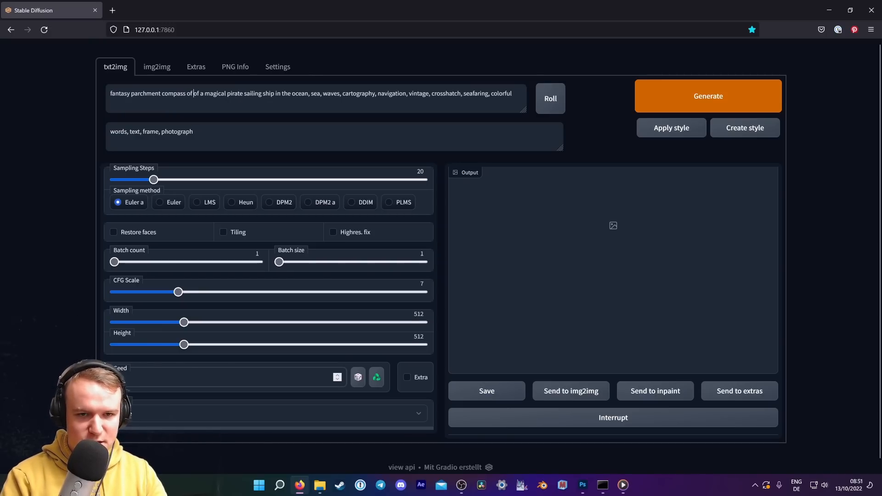
pyautogui.moveTo(196, 94); pyautogui.dragTo(280, 94)
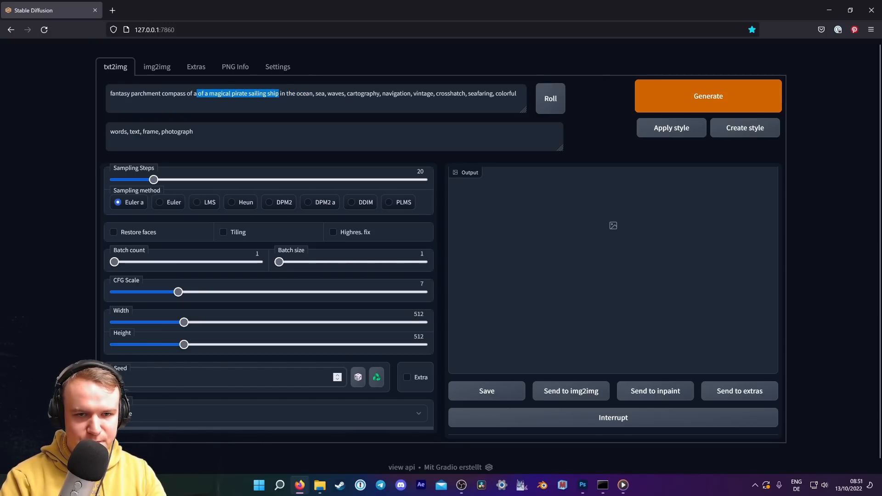
pyautogui.write('map')
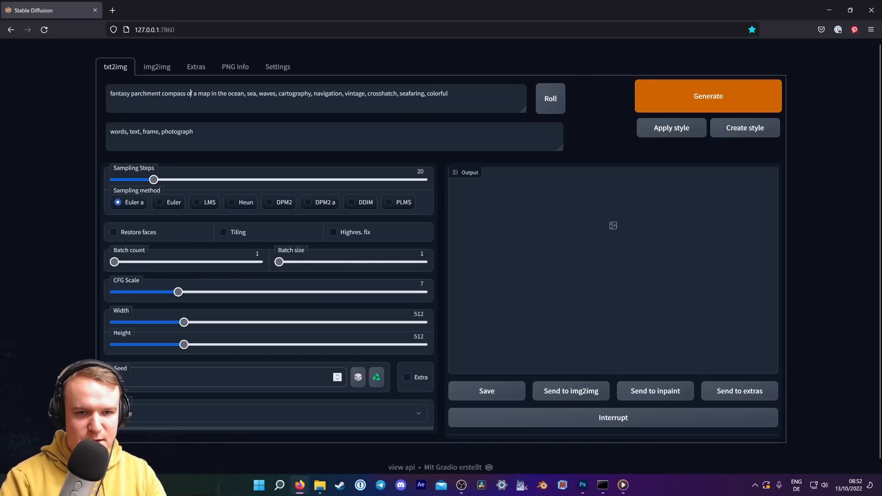
pyautogui.press('BackSpace')
pyautogui.write('n')
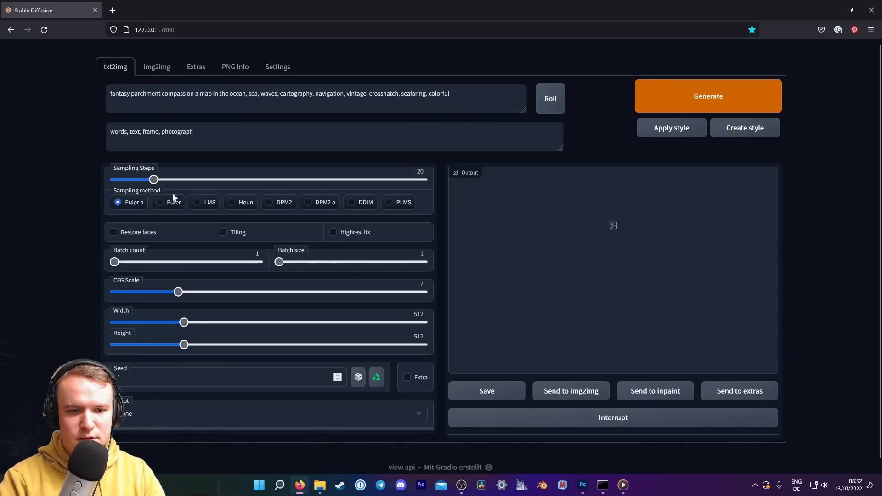
pyautogui.click(719, 104)
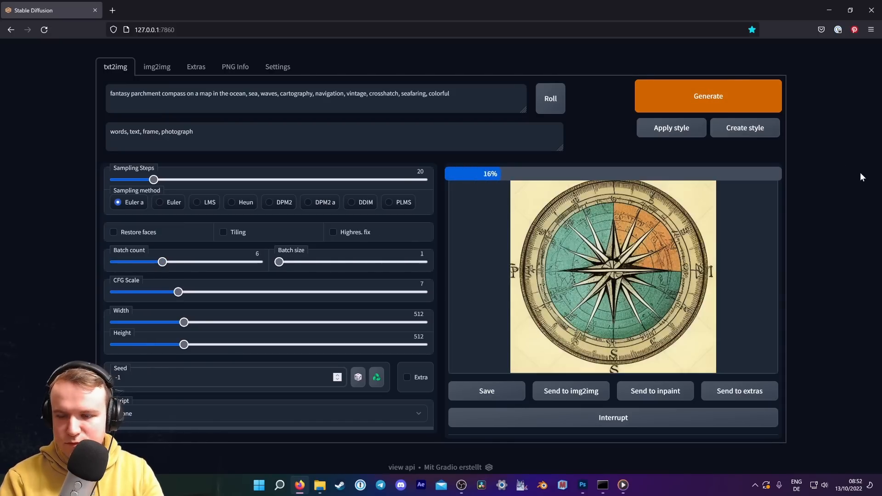
# Change "compass" to "compass rose" in the prompt, regenerate the batch, and look through the resulting images.
pyautogui.write('rose')
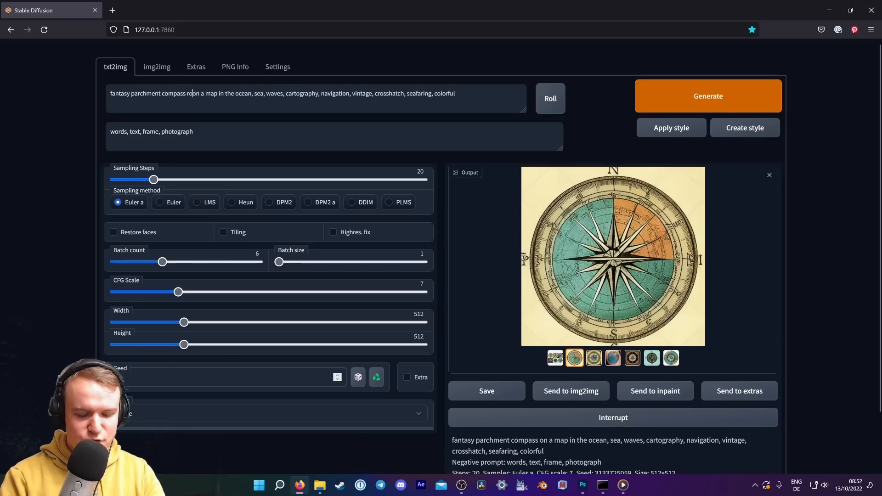
pyautogui.hotkey('ctrl', 'Return')
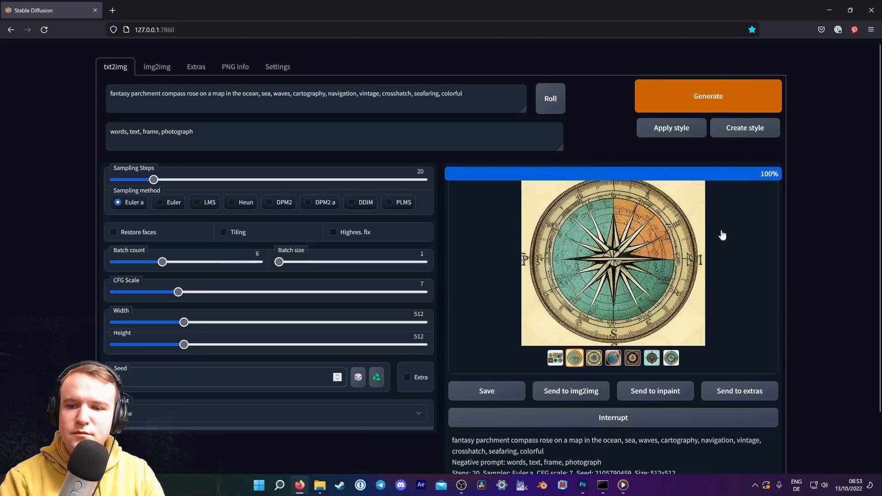
pyautogui.click(631, 361)
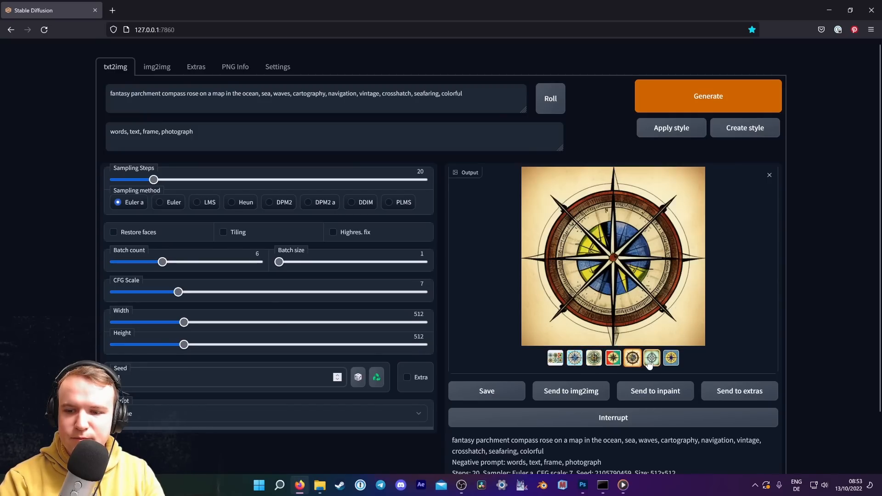
pyautogui.click(651, 359)
pyautogui.click(671, 361)
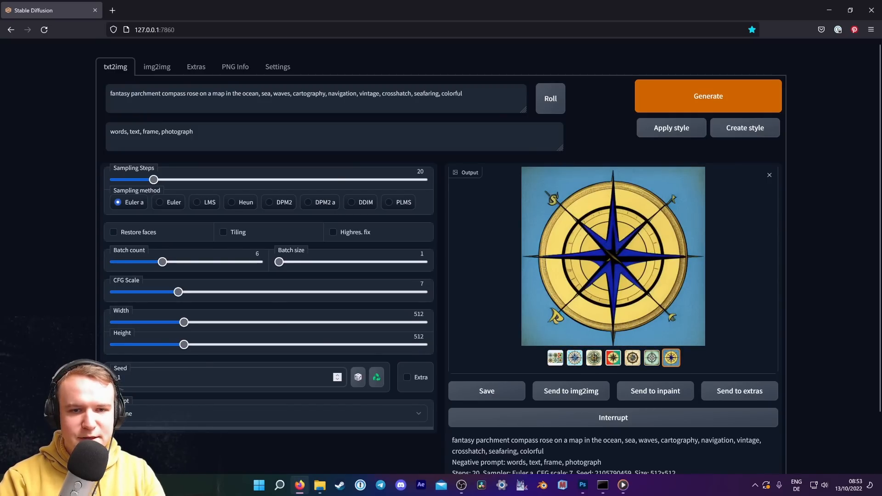
# Move the compass rose prompt from txt2img to img2img, replacing the ship prompt there.
pyautogui.tripleClick(248, 93)
pyautogui.hotkey('ctrl', 'x')
pyautogui.click(161, 70)
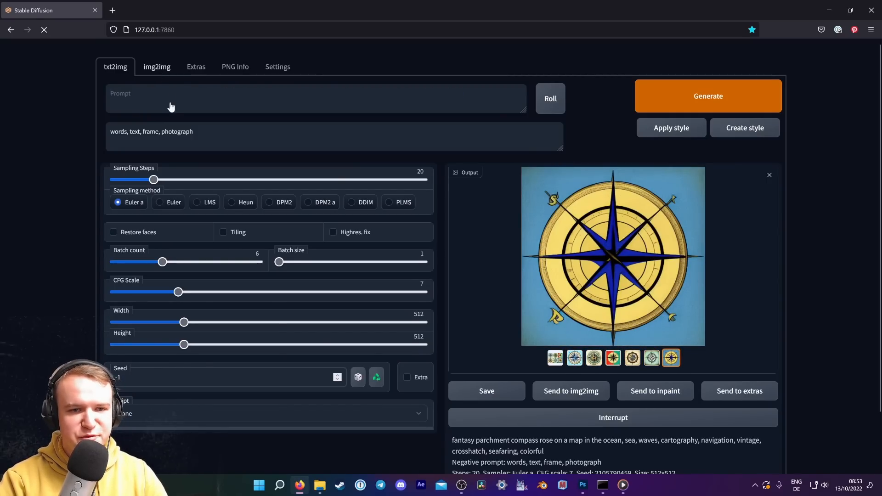
pyautogui.tripleClick(167, 94)
pyautogui.hotkey('ctrl', 'v')
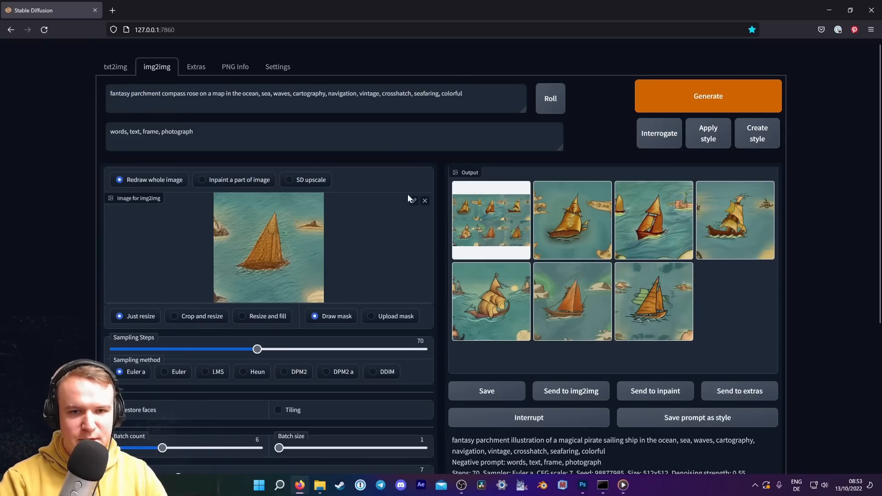
# Remove the ship image from the img2img input and browse to the stable-diffusion-webui outputs folder for a new upload.
pyautogui.click(425, 202)
pyautogui.click(296, 252)
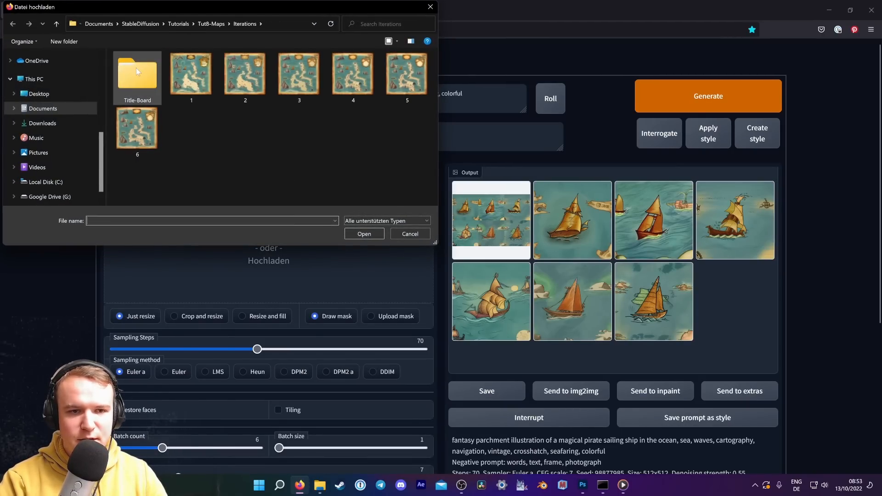
pyautogui.click(140, 23)
pyautogui.doubleClick(160, 100)
pyautogui.doubleClick(145, 154)
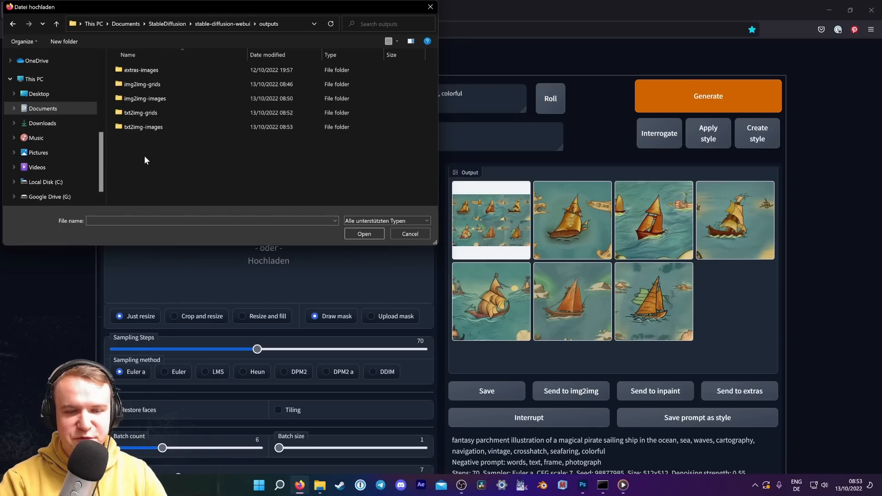
# Search the img2img-images folder for a map image that contains a compass.
pyautogui.doubleClick(152, 98)
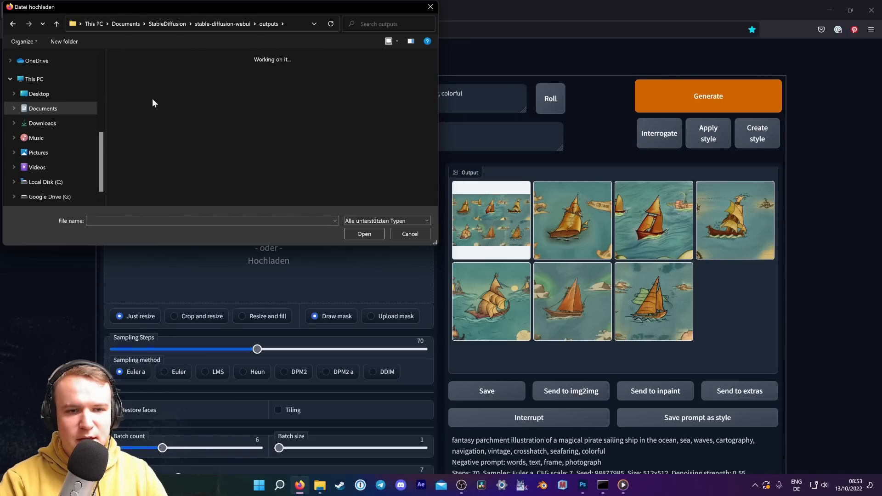
pyautogui.scroll(-5, 233, 113)
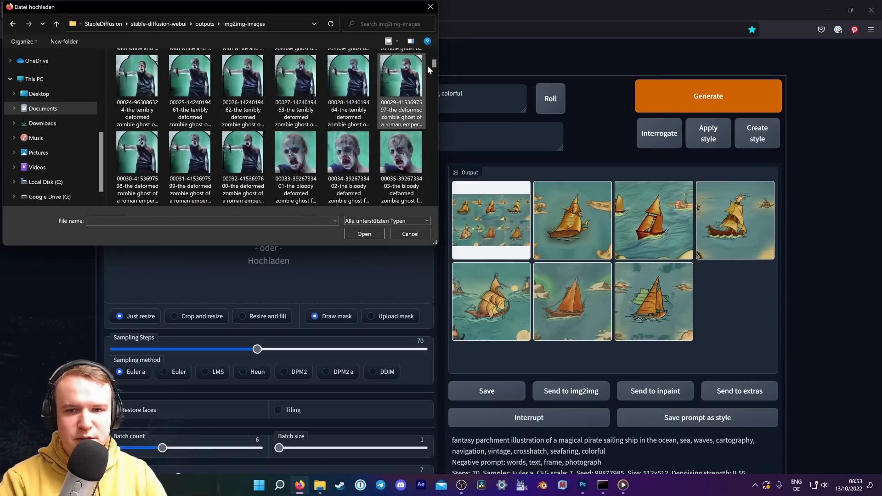
pyautogui.moveTo(434, 62); pyautogui.dragTo(434, 204)
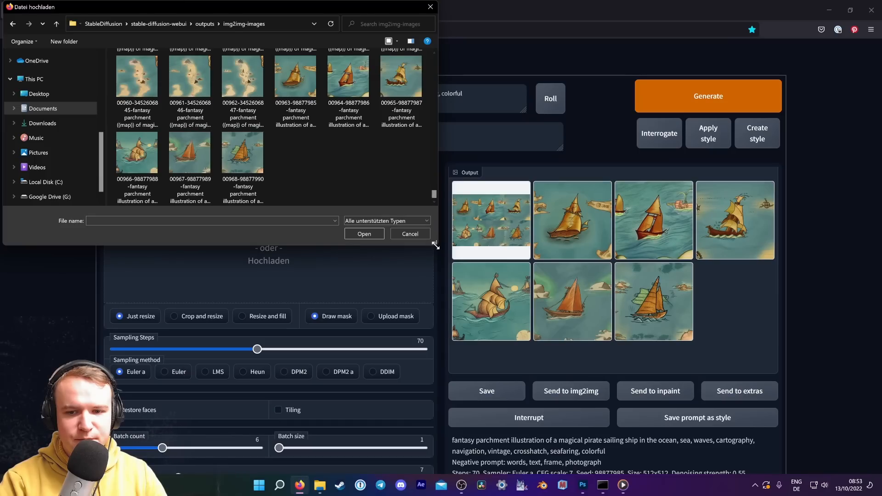
pyautogui.moveTo(434, 242); pyautogui.dragTo(522, 399)
pyautogui.scroll(6, 354, 211)
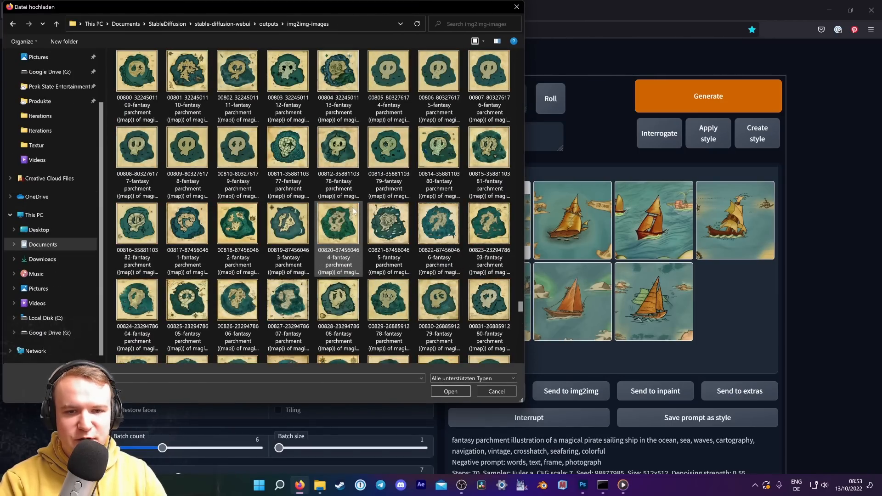
pyautogui.scroll(-4, 357, 209)
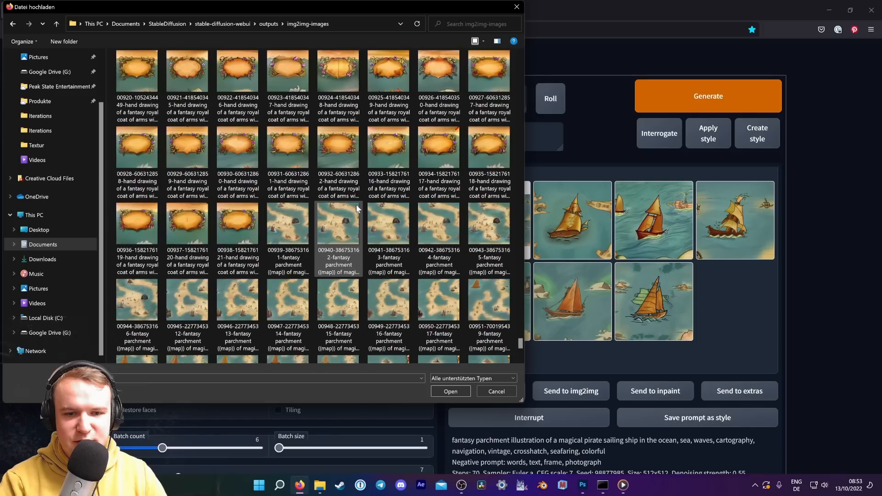
# Load map image 01372 from the txt2img-images folder as the img2img source.
pyautogui.click(262, 24)
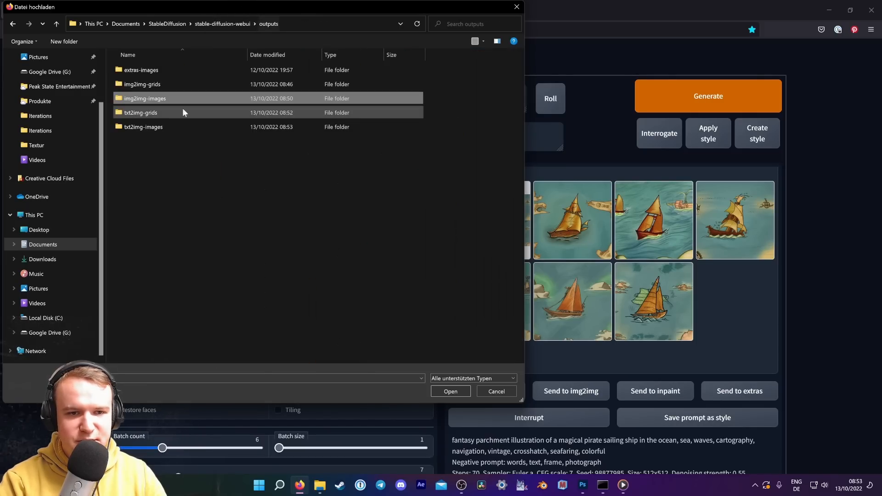
pyautogui.doubleClick(150, 127)
pyautogui.scroll(-5, 288, 167)
pyautogui.moveTo(520, 84); pyautogui.dragTo(512, 353)
pyautogui.scroll(3, 350, 263)
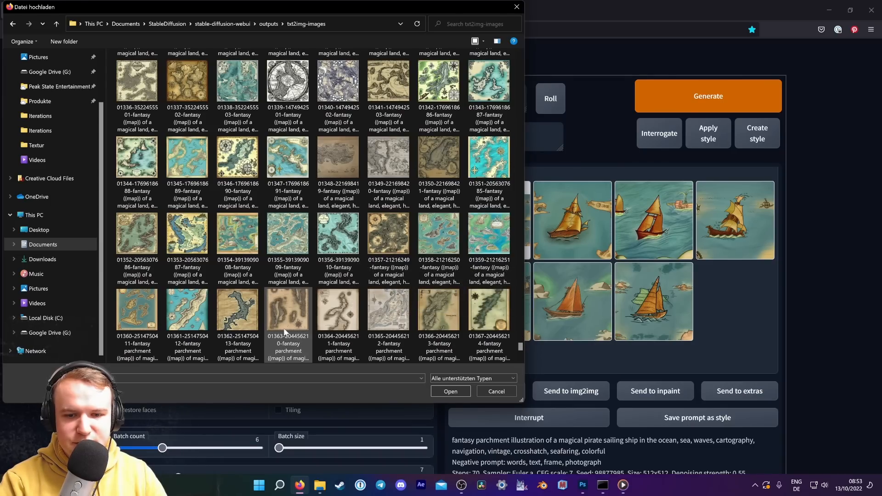
pyautogui.scroll(-3, 403, 310)
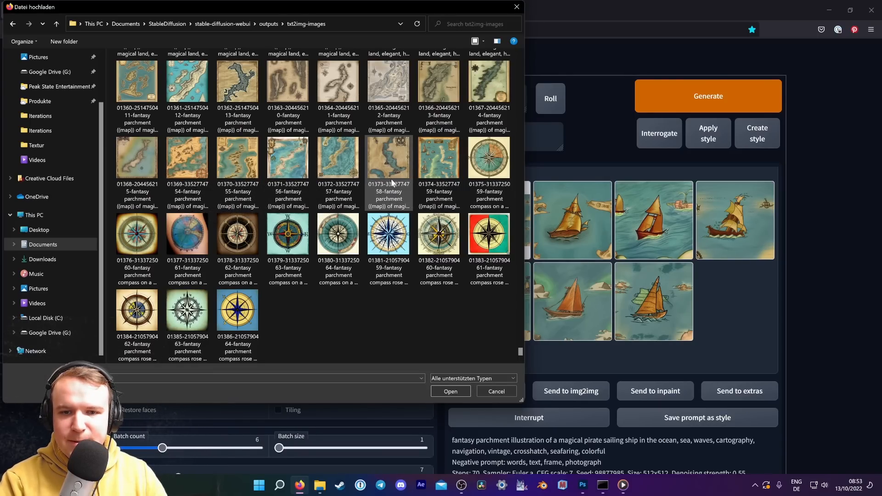
pyautogui.click(358, 180)
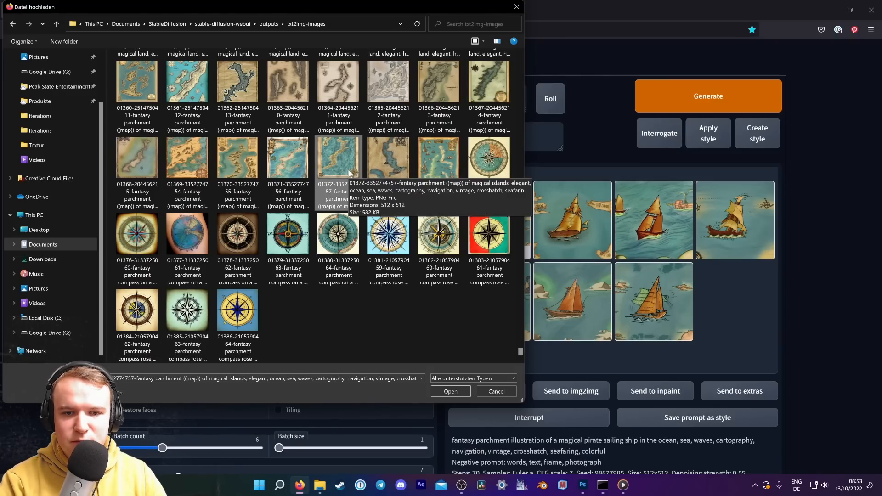
pyautogui.click(450, 391)
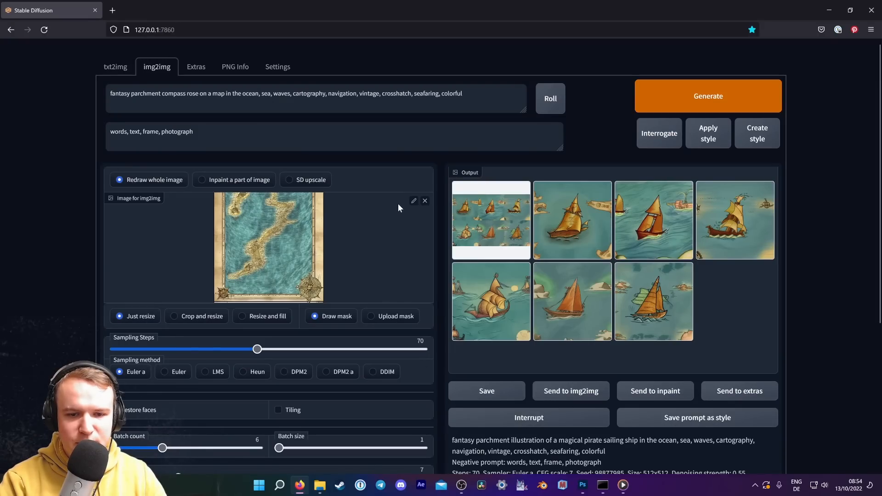
# Crop the img2img source map tightly around the large compass rose in its lower-right corner.
pyautogui.click(412, 202)
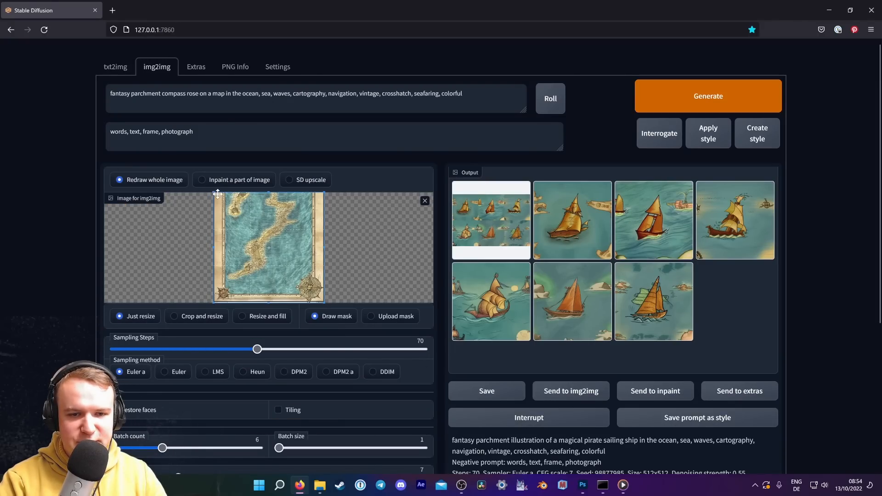
pyautogui.moveTo(212, 192); pyautogui.dragTo(276, 271)
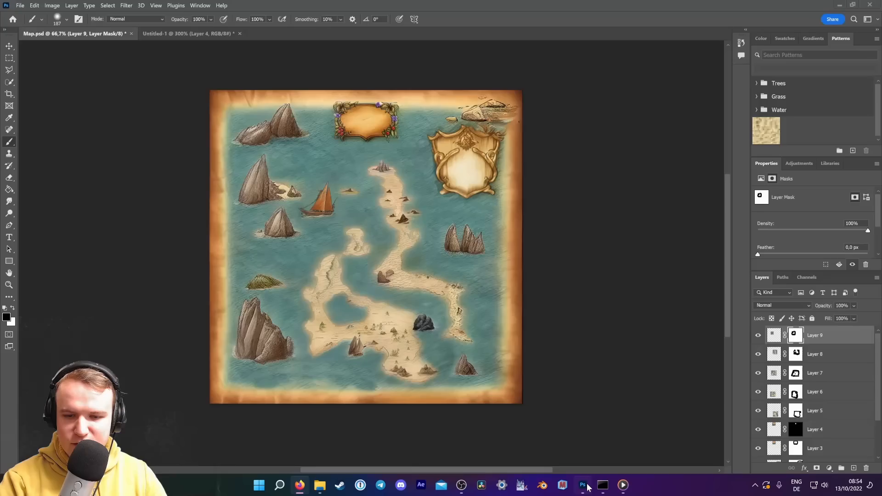
pyautogui.click(583, 485)
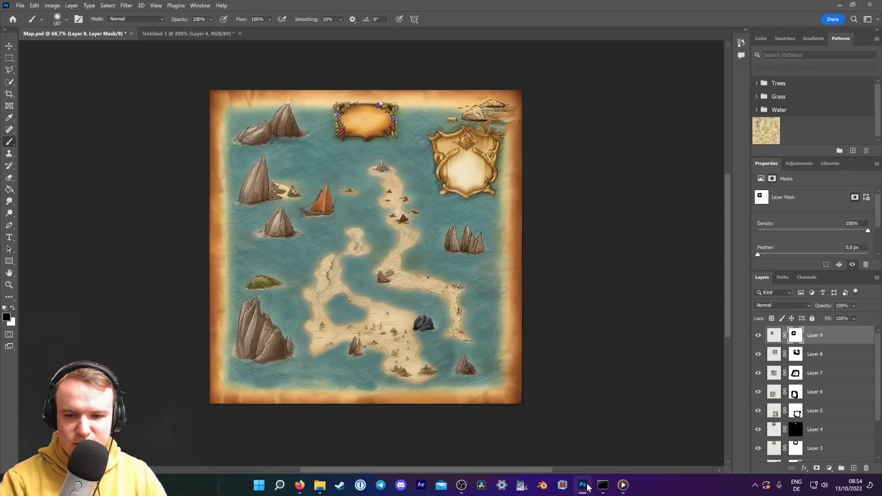
pyautogui.click(299, 485)
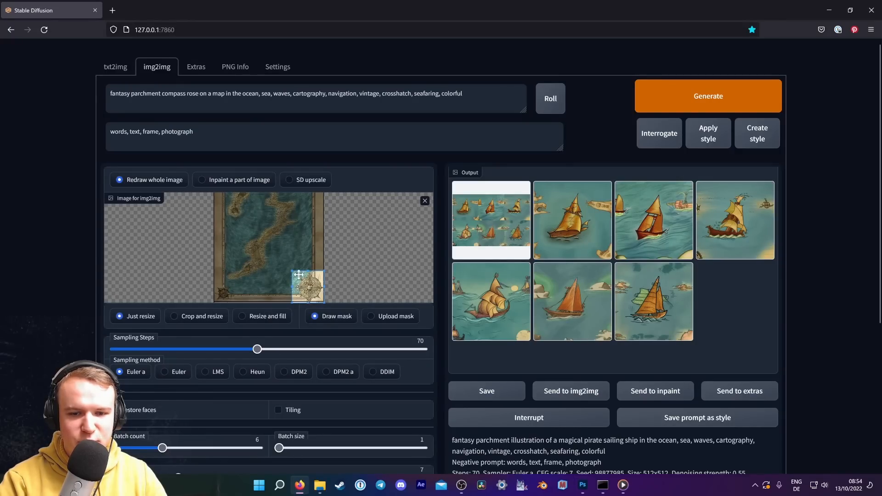
pyautogui.moveTo(291, 269); pyautogui.dragTo(294, 270)
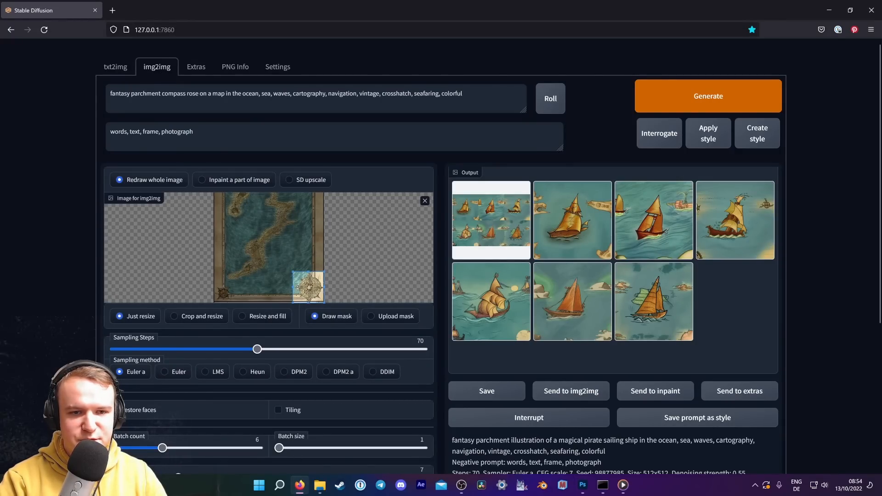
# Generate a batch of compass rose variations from the cropped source image.
pyautogui.scroll(-4, 95, 317)
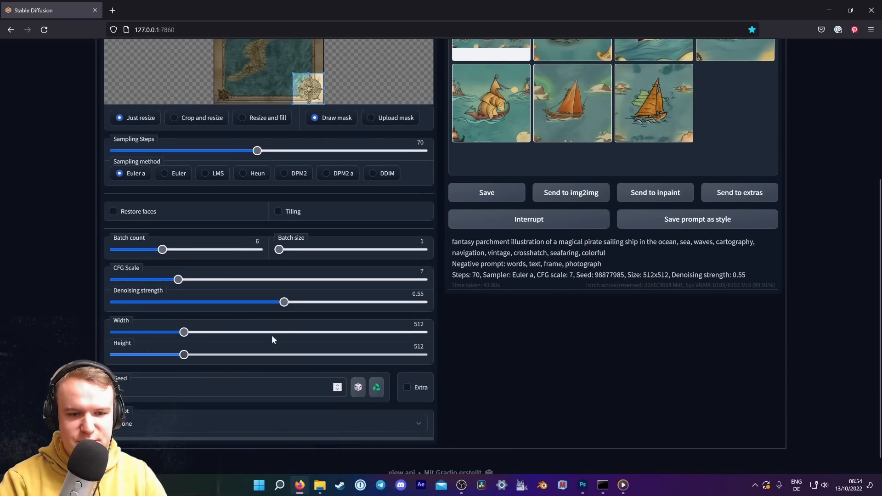
pyautogui.scroll(3, 519, 382)
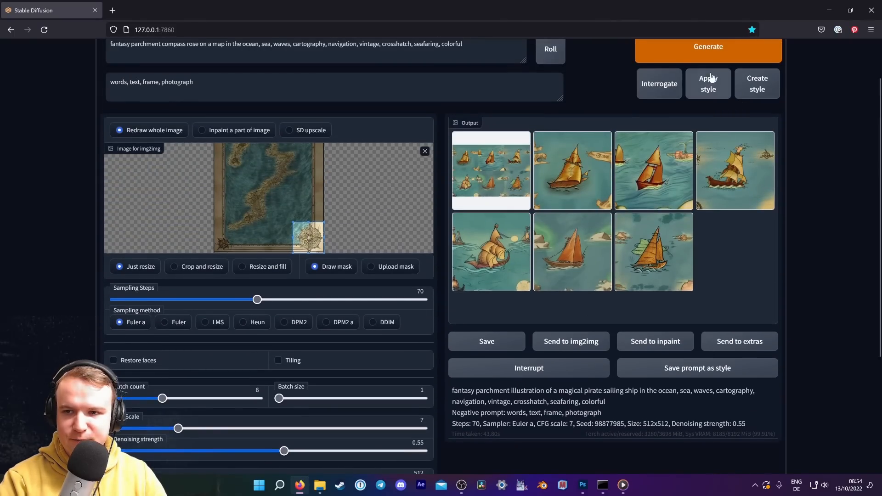
pyautogui.click(711, 52)
pyautogui.scroll(1, 822, 120)
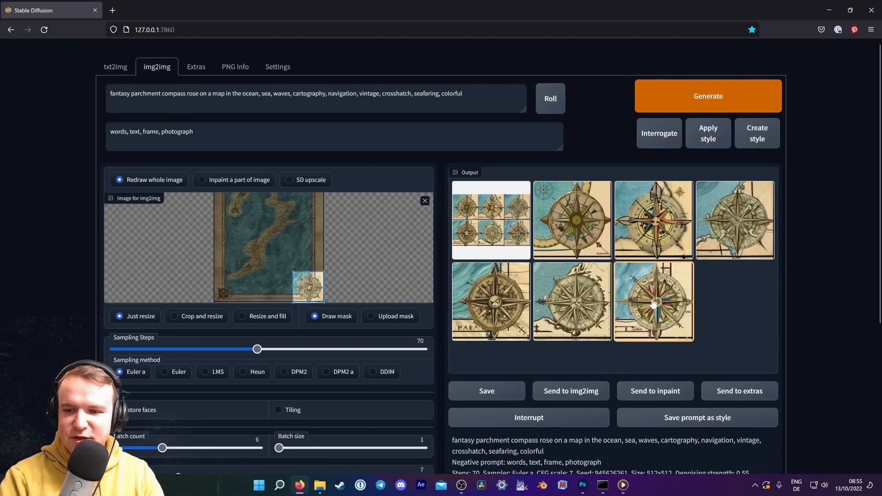
# Examine the generated compass rose variations one by one to pick the best match for the map.
pyautogui.click(653, 303)
pyautogui.click(574, 358)
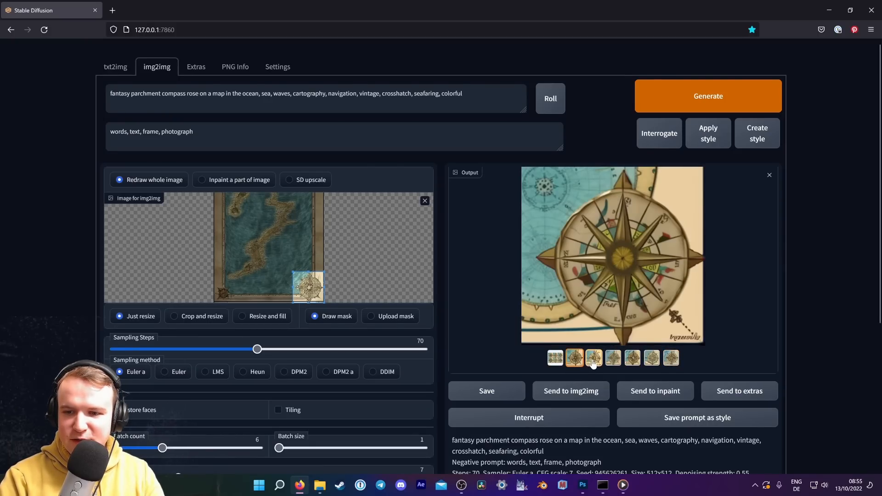
pyautogui.click(597, 360)
pyautogui.click(614, 358)
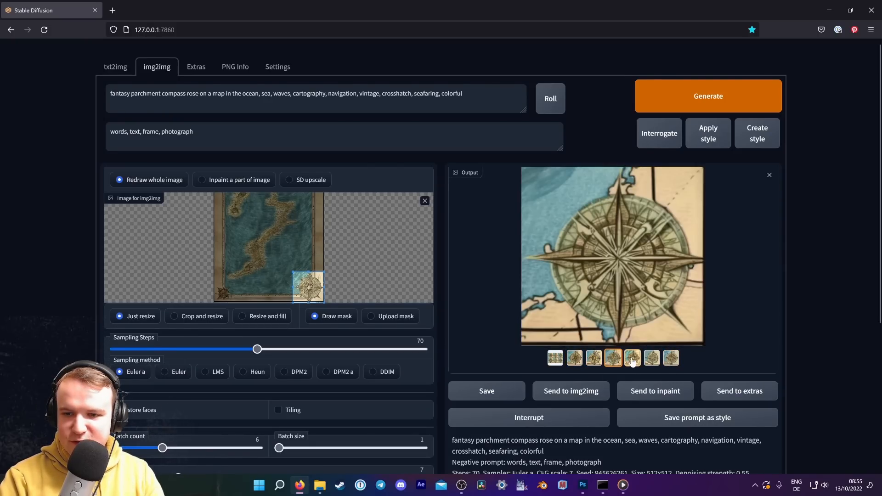
pyautogui.click(629, 363)
pyautogui.click(654, 363)
pyautogui.click(669, 364)
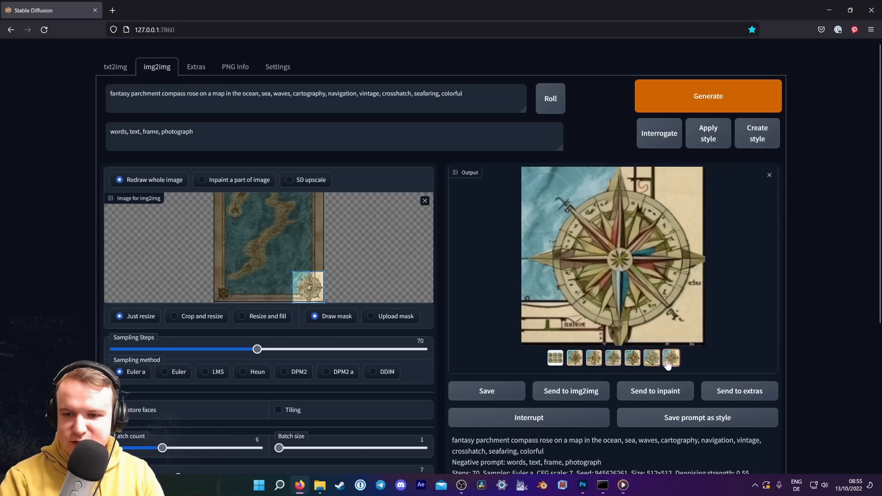
pyautogui.click(636, 364)
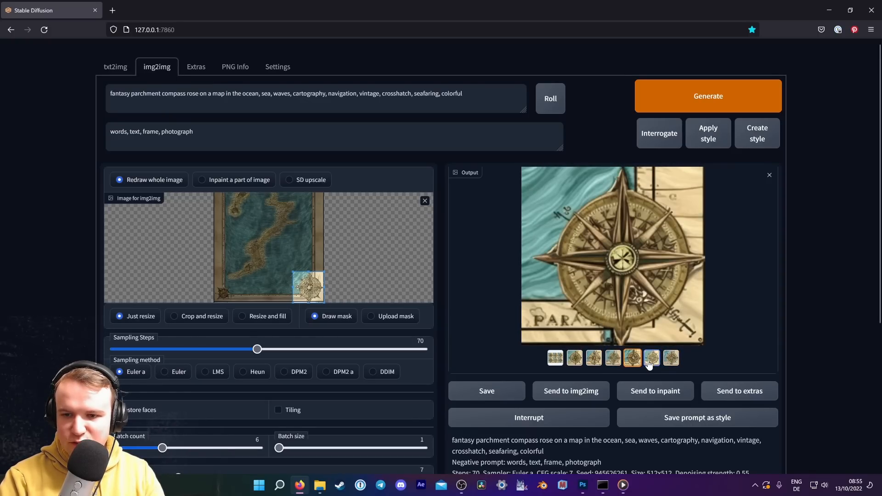
pyautogui.click(650, 362)
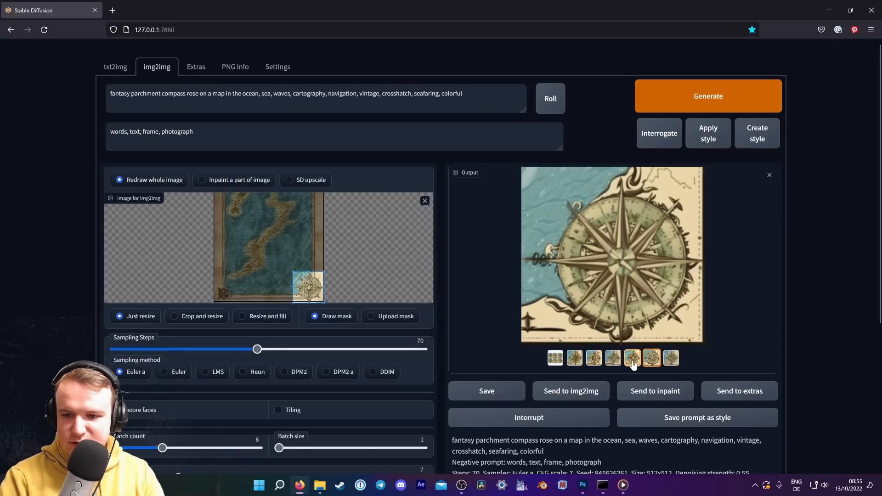
# Copy the fourth compass rose variation, with the teal sea and PARA lettering, and paste it into Map.psd in Photoshop.
pyautogui.click(633, 362)
pyautogui.rightClick(607, 225)
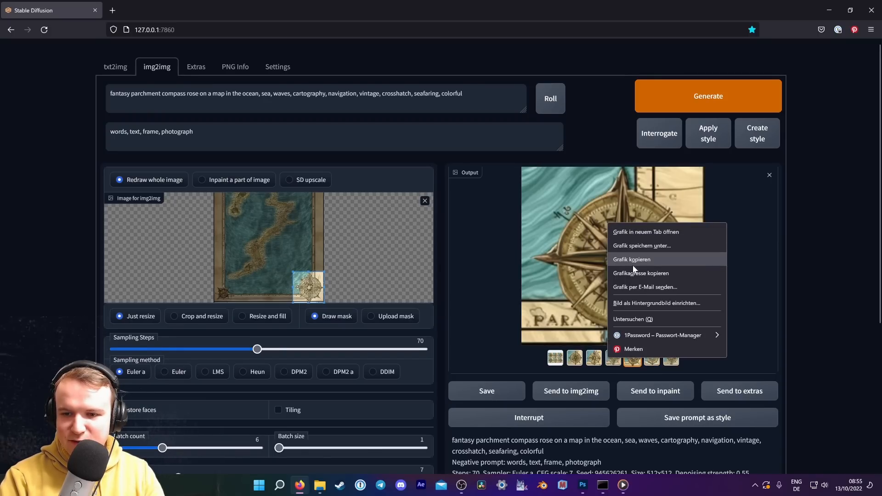
pyautogui.click(635, 265)
pyautogui.click(584, 485)
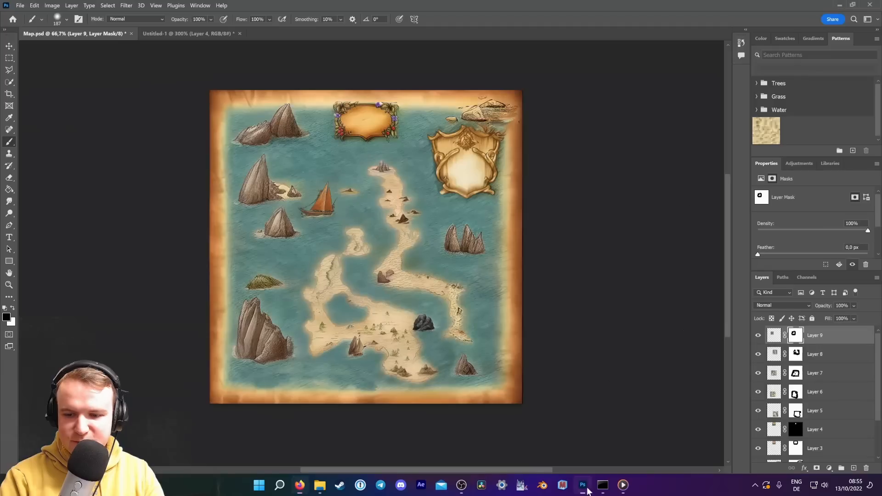
pyautogui.hotkey('ctrl', 'v')
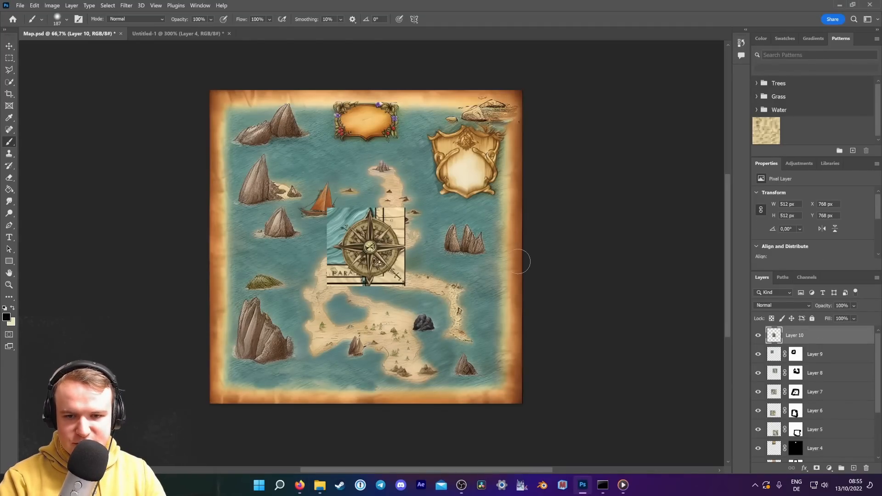
# Select the compass rose as the subject of its layer and mask out the background around it.
pyautogui.click(10, 46)
pyautogui.click(34, 5)
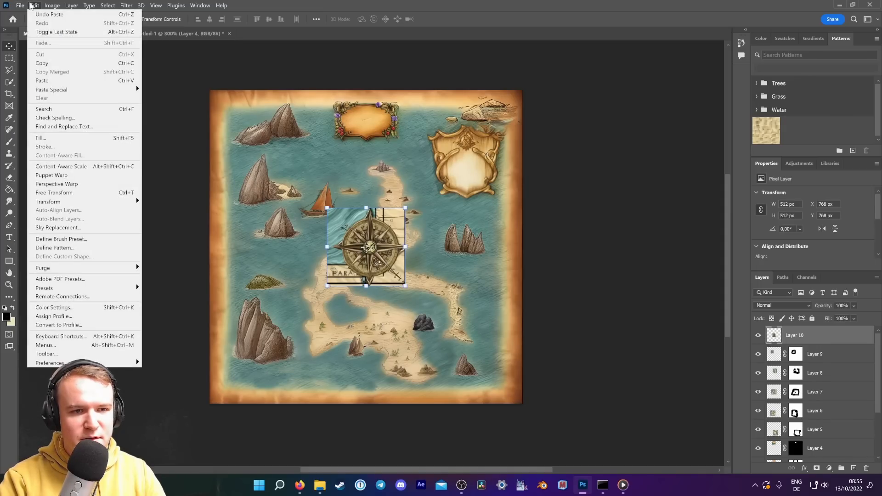
pyautogui.moveTo(32, 5)
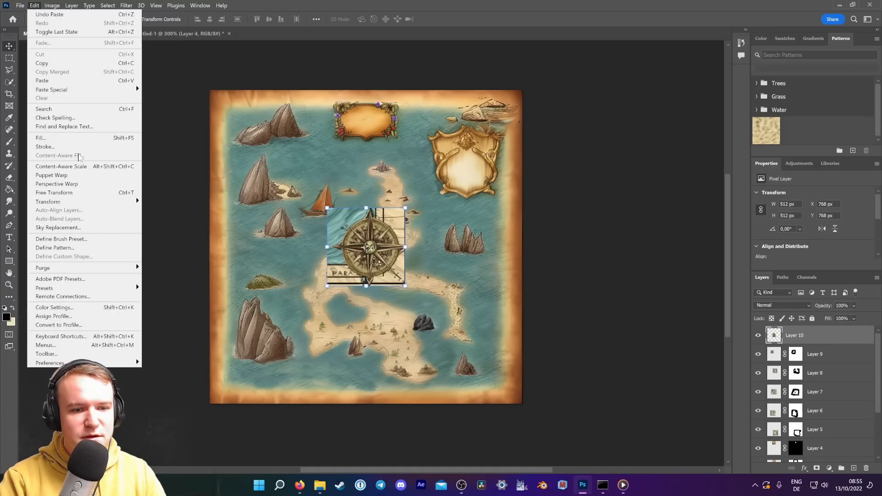
pyautogui.moveTo(108, 6)
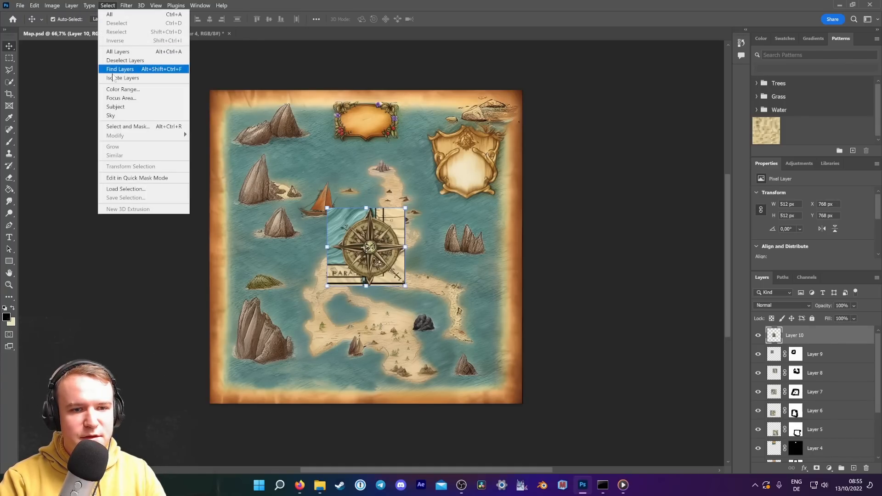
pyautogui.click(114, 107)
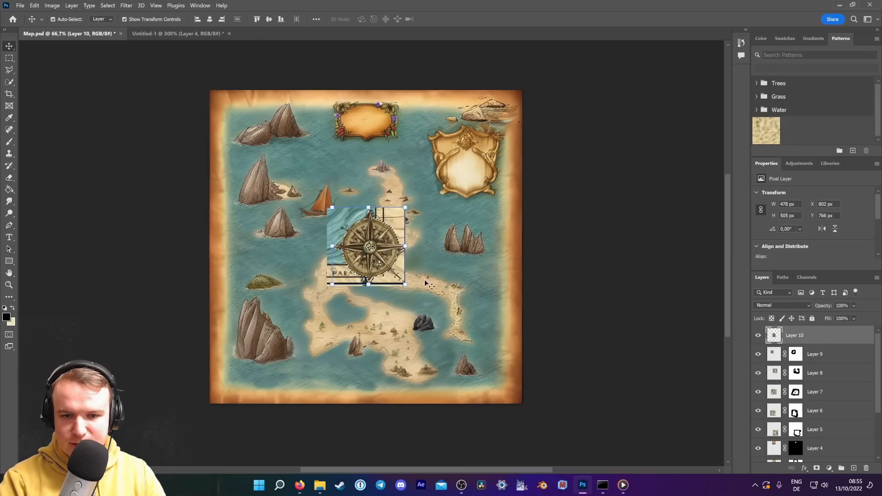
pyautogui.click(816, 469)
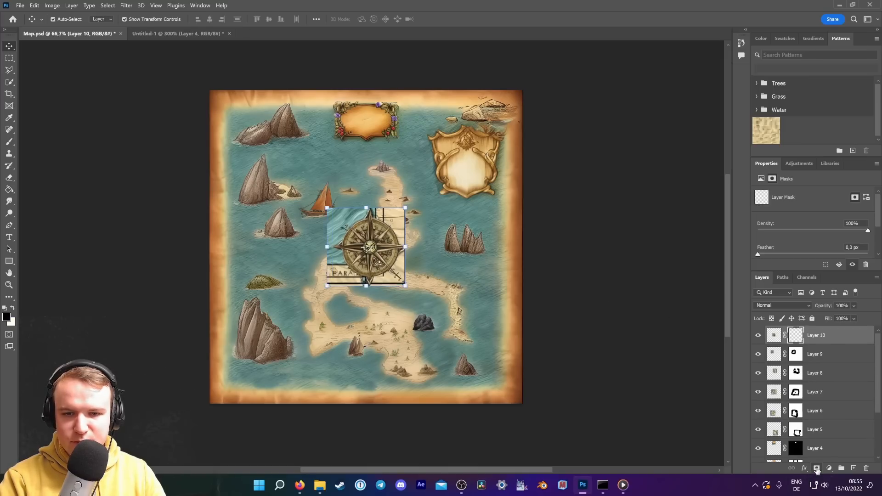
pyautogui.click(139, 114)
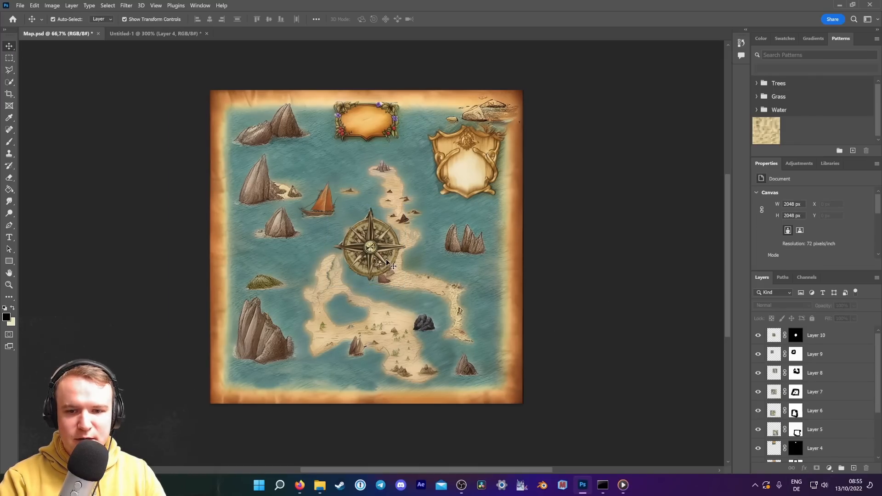
# Move the compass rose to the map's lower-right corner and scale its layer down to about 394 × 394 px.
pyautogui.moveTo(387, 262); pyautogui.dragTo(488, 362)
pyautogui.hotkey('ctrl', 't')
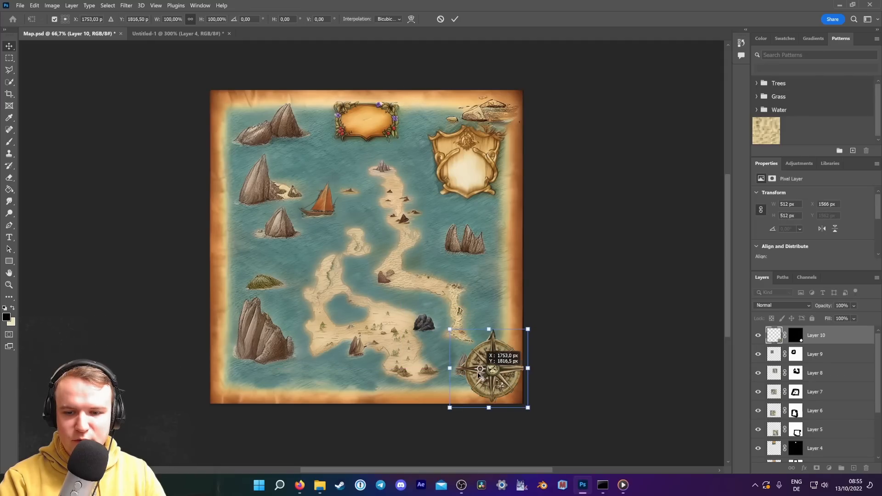
pyautogui.moveTo(501, 388); pyautogui.dragTo(492, 388)
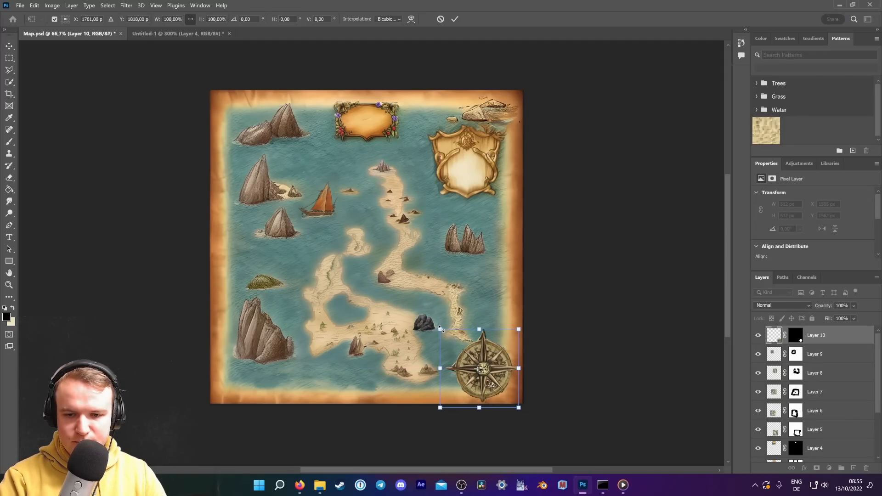
pyautogui.moveTo(440, 329); pyautogui.dragTo(458, 348)
pyautogui.moveTo(502, 375); pyautogui.dragTo(484, 366)
pyautogui.press('Return')
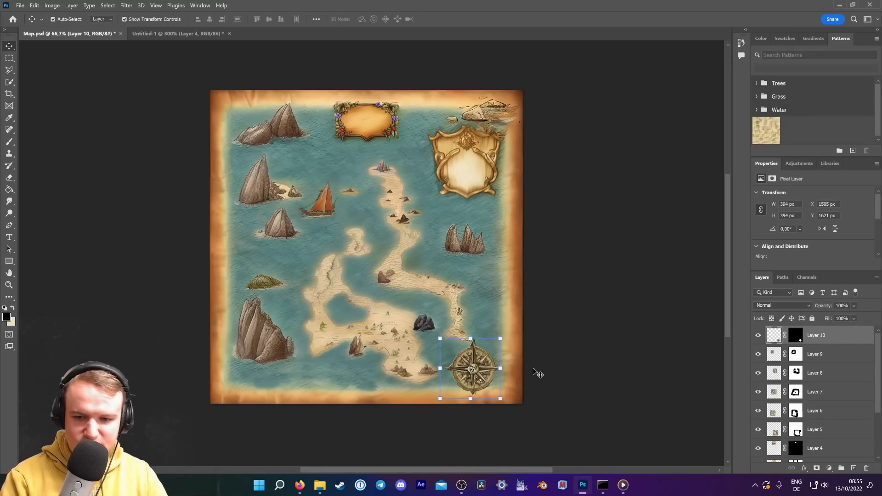
pyautogui.click(550, 394)
# Add a Drop Shadow to the compass rose layer with 65% opacity, 129° angle, 18 px distance and 49 px size.
pyautogui.scroll(-1, 550, 394)
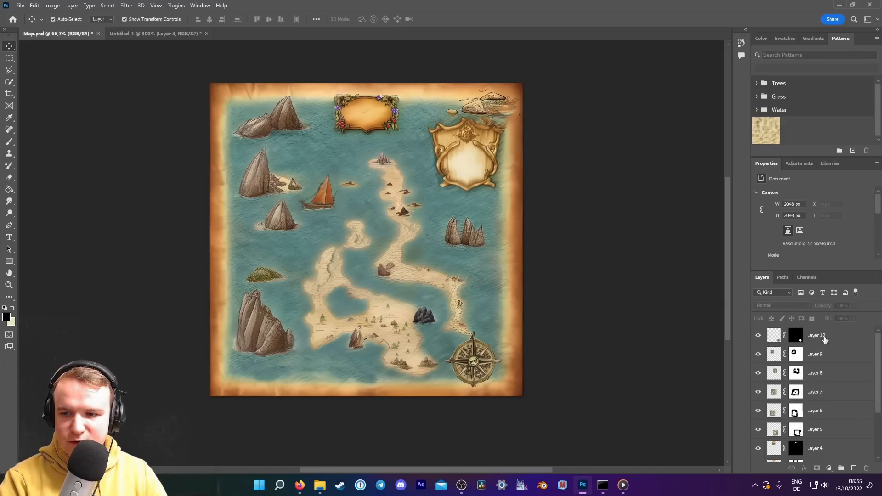
pyautogui.rightClick(824, 339)
pyautogui.click(720, 87)
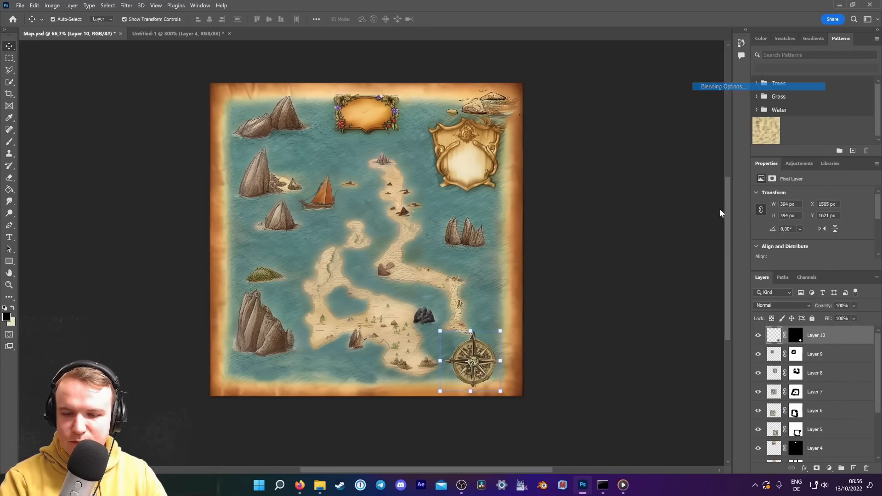
pyautogui.click(555, 229)
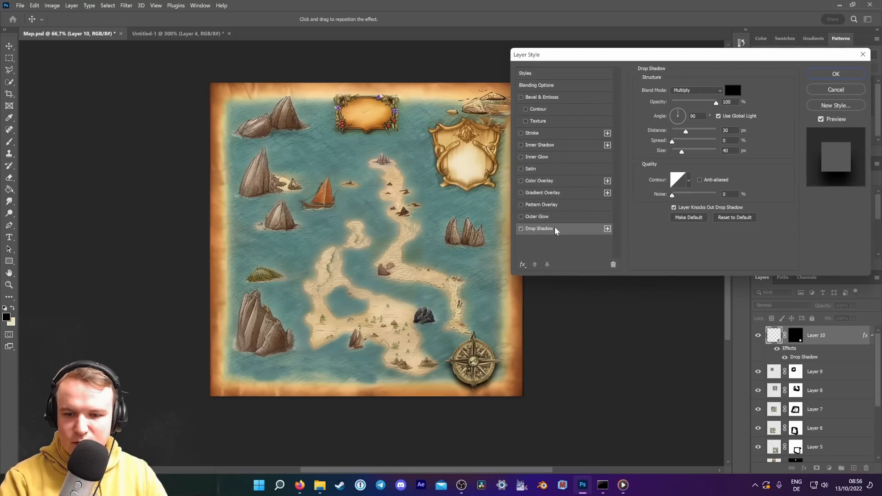
pyautogui.moveTo(685, 133); pyautogui.dragTo(706, 106)
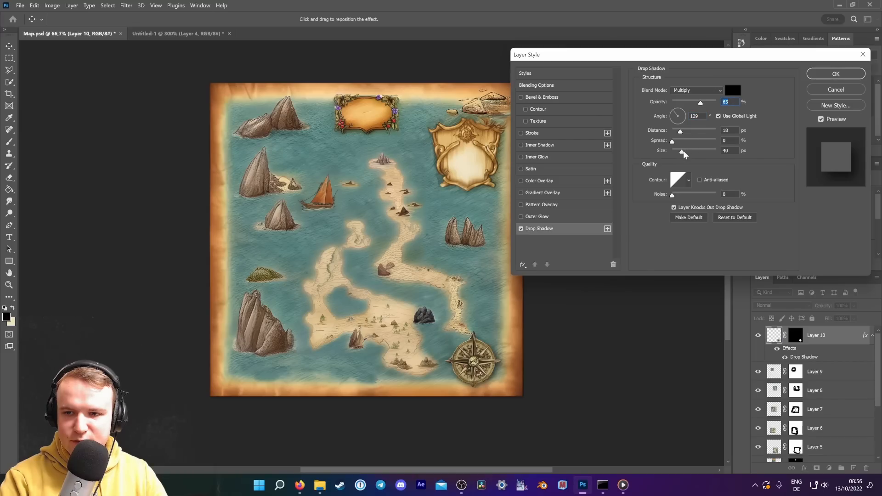
pyautogui.moveTo(683, 154); pyautogui.dragTo(688, 155)
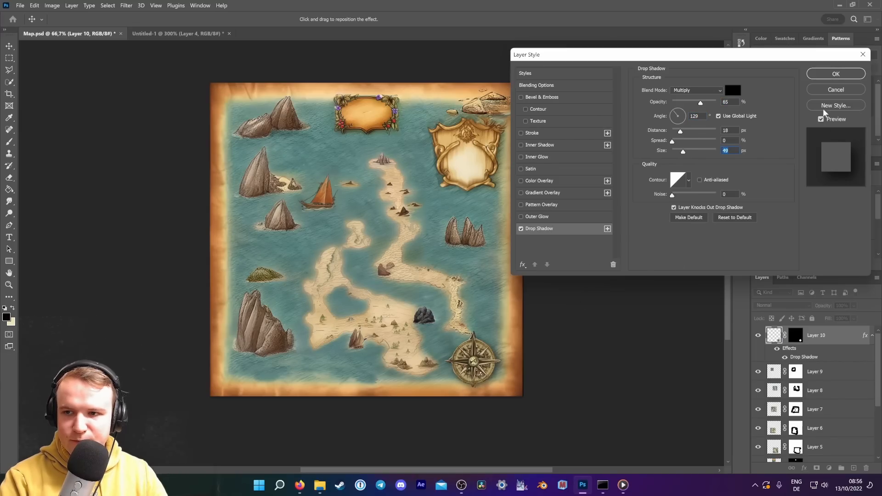
pyautogui.click(835, 75)
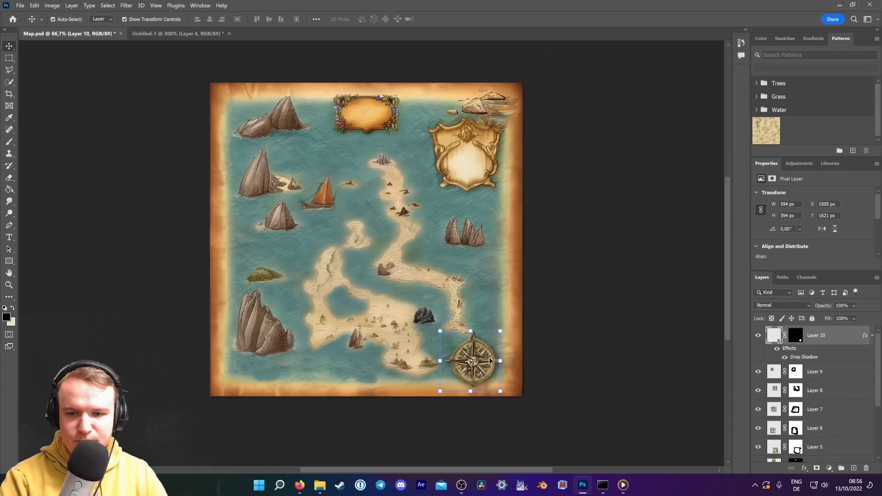
pyautogui.click(595, 336)
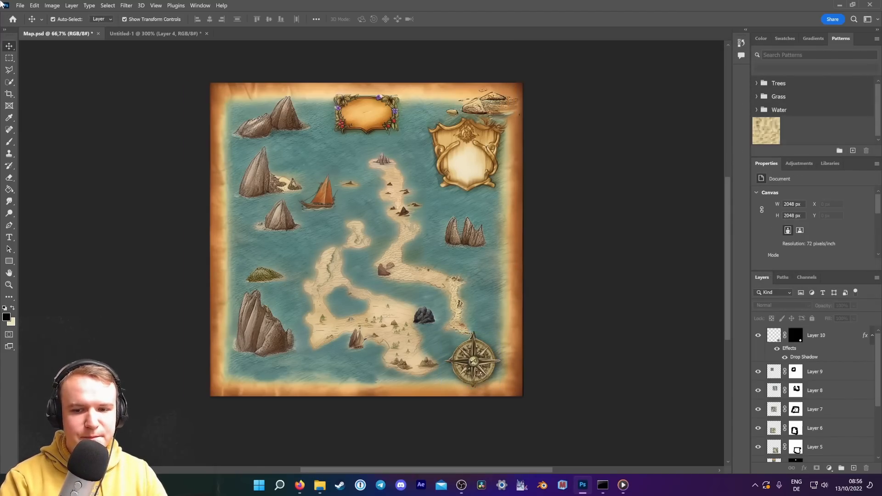
# Save a JPEG copy of the map named 7 in the Iterations folder at quality 10.
pyautogui.click(20, 5)
pyautogui.click(37, 119)
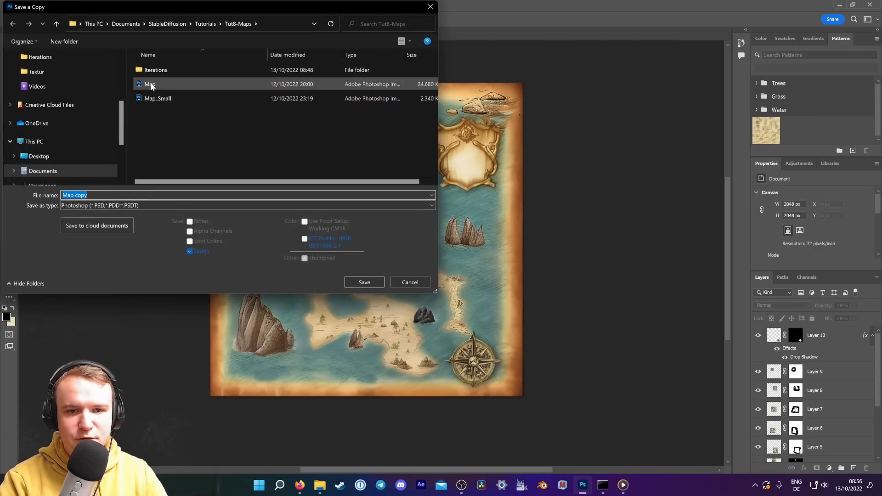
pyautogui.doubleClick(158, 70)
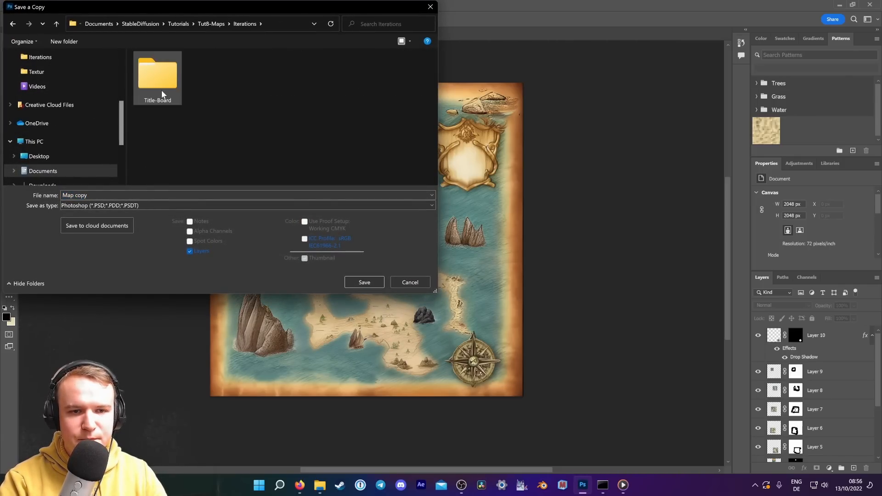
pyautogui.click(116, 207)
pyautogui.click(96, 288)
pyautogui.click(104, 206)
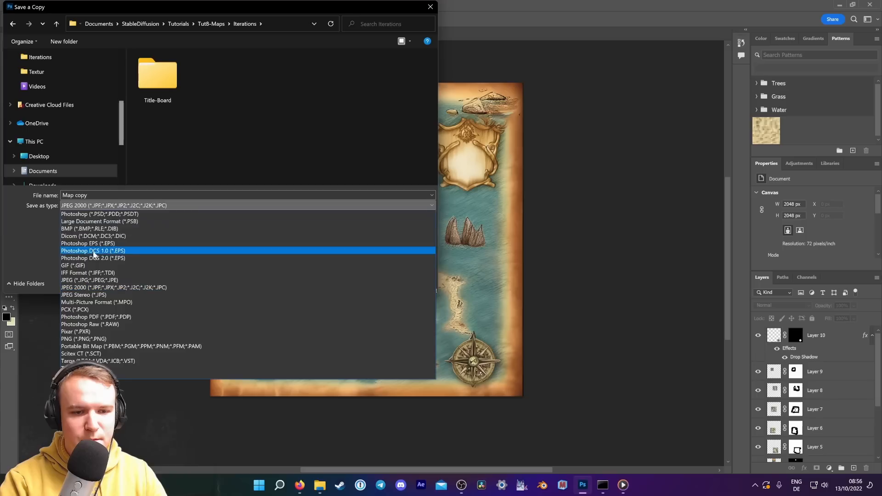
pyautogui.click(102, 281)
pyautogui.write('7')
pyautogui.click(364, 281)
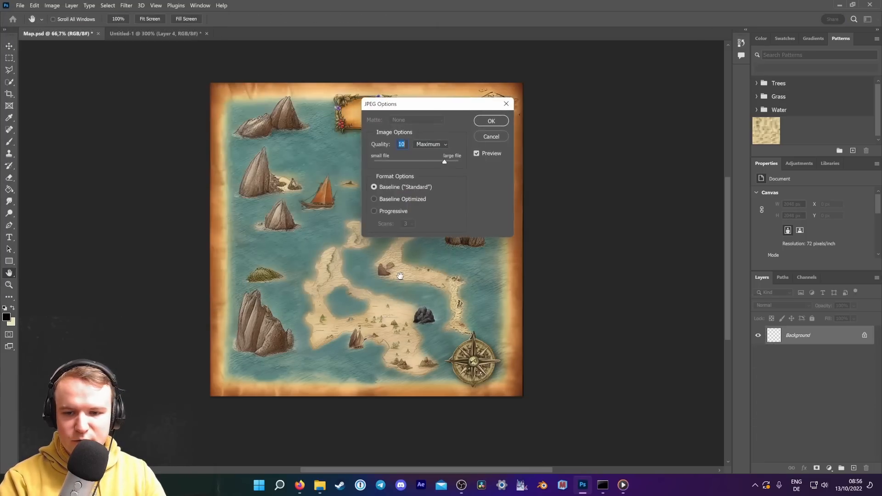
pyautogui.click(495, 120)
# Switch to Stable Diffusion and replace the img2img source image with the newly exported map JPEG.
pyautogui.click(300, 484)
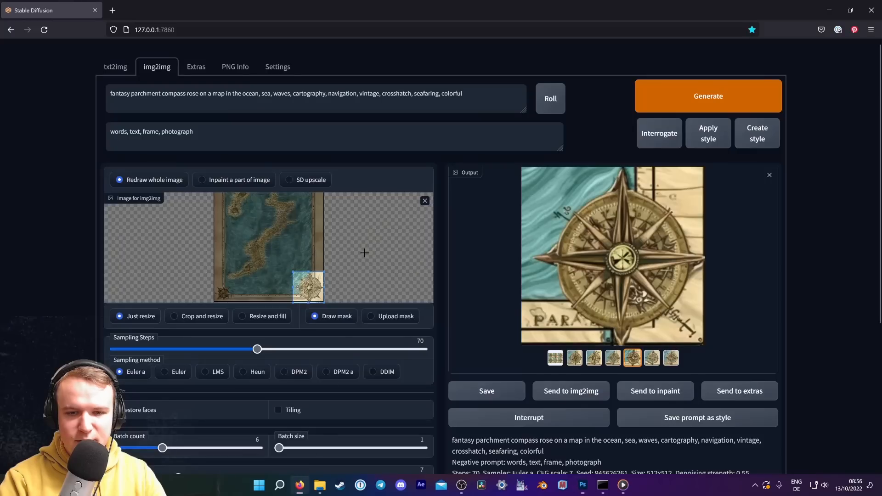
pyautogui.click(425, 201)
pyautogui.click(269, 248)
pyautogui.doubleClick(159, 110)
pyautogui.doubleClick(160, 155)
pyautogui.doubleClick(161, 83)
pyautogui.doubleClick(495, 78)
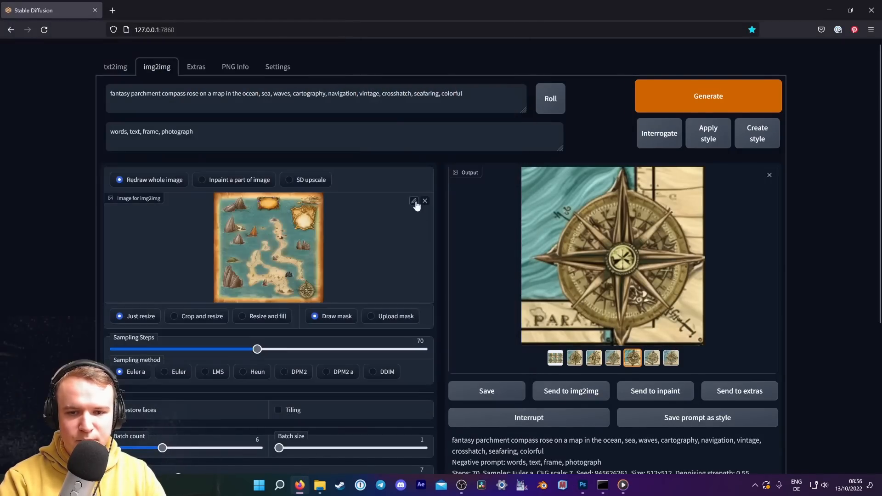
# Crop the img2img source around the map's compass rose and generate a new batch at denoising strength 0.3.
pyautogui.click(415, 202)
pyautogui.moveTo(214, 193); pyautogui.dragTo(310, 294)
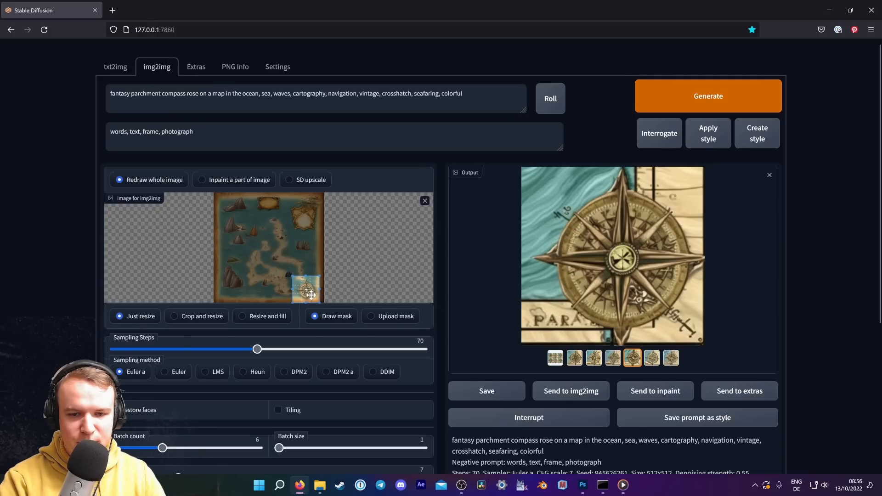
pyautogui.scroll(-5, 26, 288)
pyautogui.moveTo(274, 352); pyautogui.dragTo(207, 356)
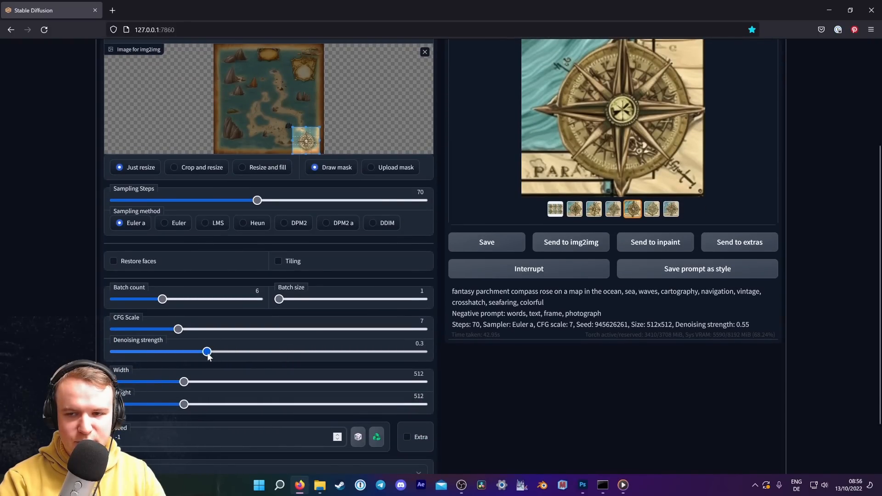
pyautogui.scroll(5, 64, 251)
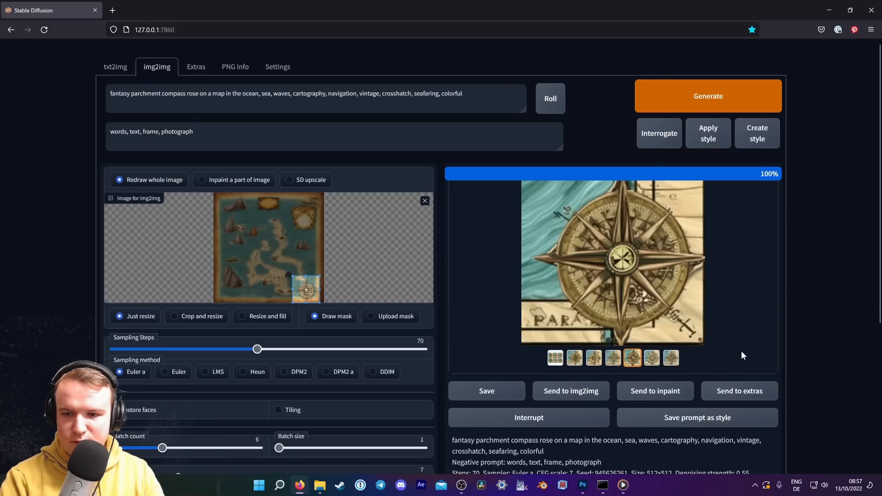
# Compare the newly generated compass rose variants one by one in the output gallery.
pyautogui.click(671, 359)
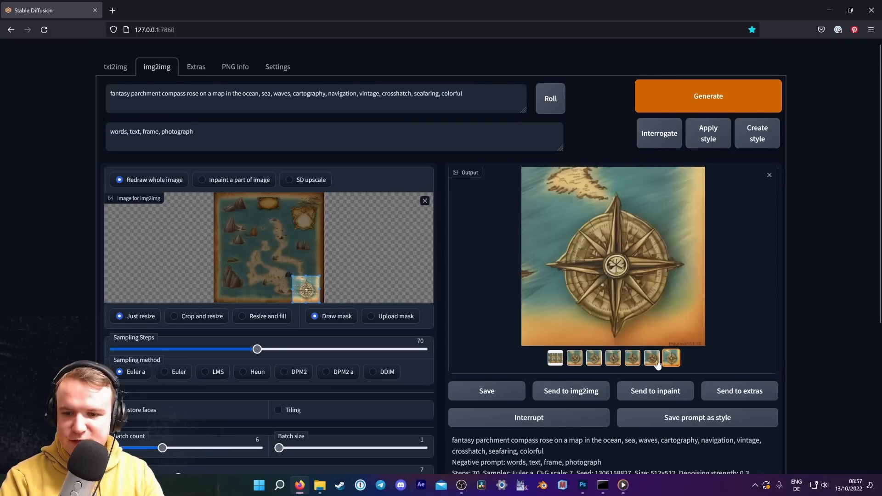
pyautogui.click(654, 360)
pyautogui.click(633, 359)
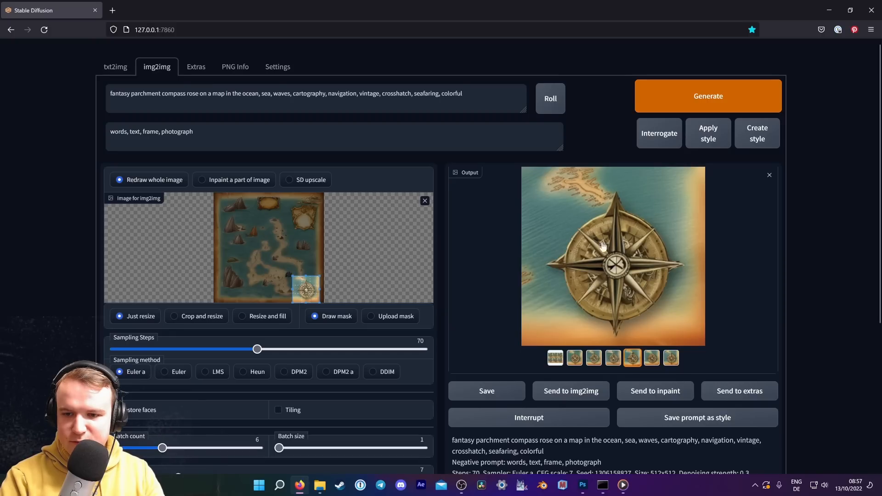
pyautogui.click(671, 359)
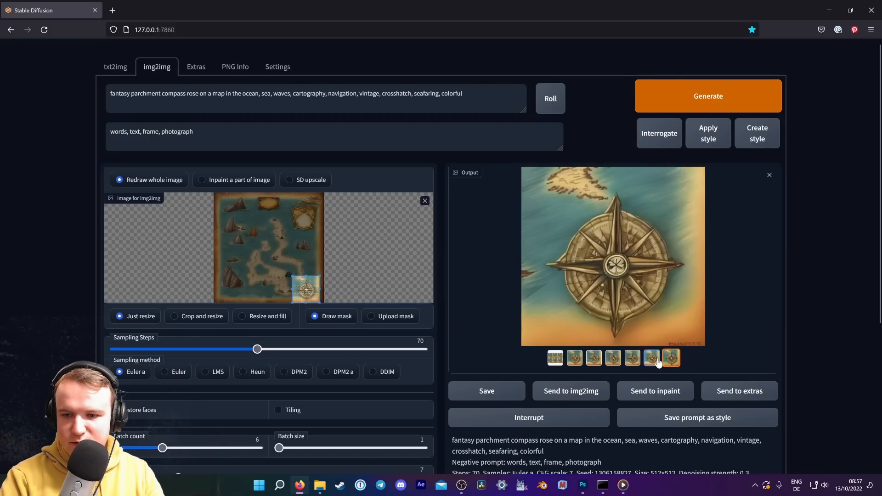
pyautogui.click(651, 359)
pyautogui.click(633, 359)
pyautogui.click(613, 359)
pyautogui.click(593, 359)
pyautogui.click(575, 359)
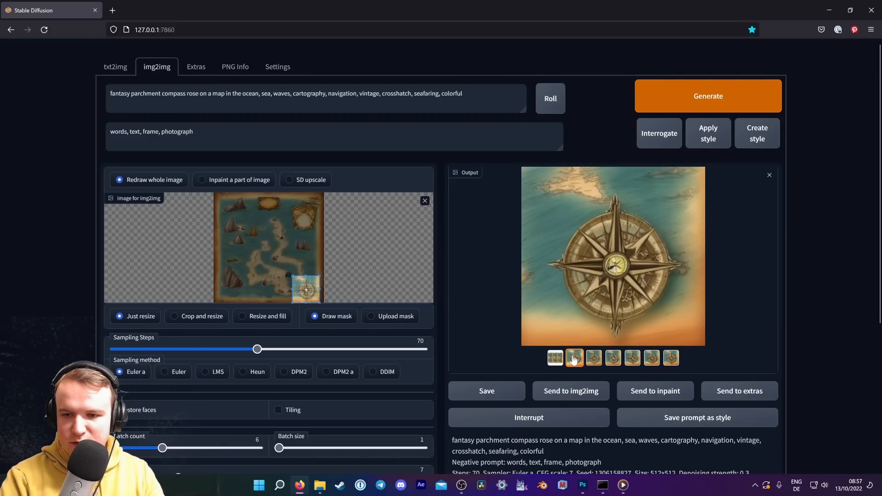
pyautogui.click(593, 359)
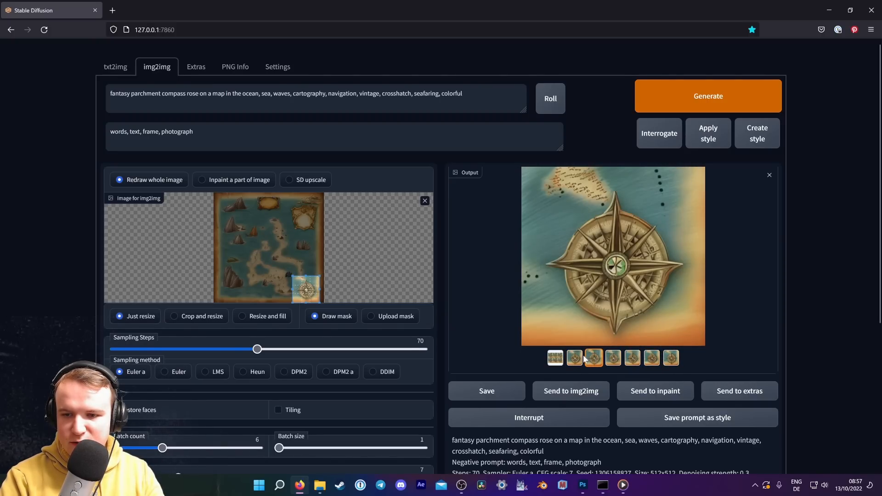
pyautogui.click(575, 359)
pyautogui.click(613, 359)
pyautogui.click(632, 359)
pyautogui.click(652, 359)
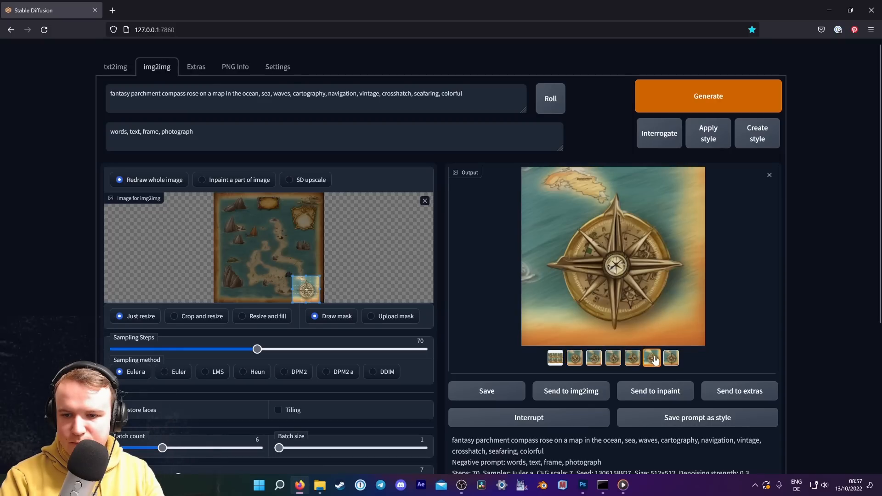
pyautogui.click(671, 359)
# Copy the first compass rose variant and paste it into Map.psd in Photoshop.
pyautogui.click(575, 359)
pyautogui.rightClick(627, 263)
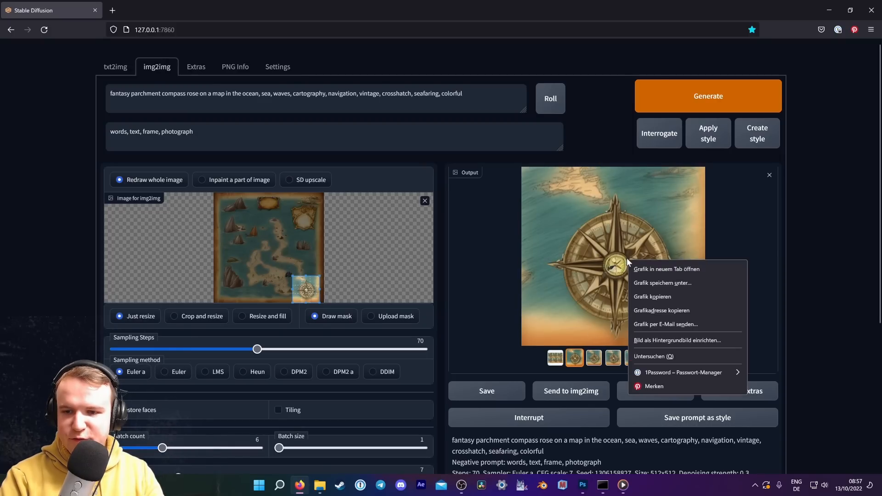
pyautogui.click(659, 296)
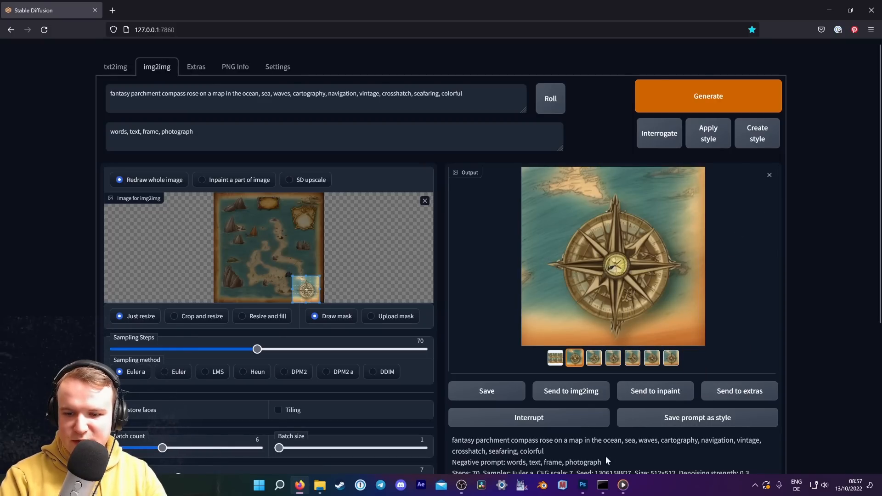
pyautogui.click(582, 485)
pyautogui.hotkey('ctrl', 'v')
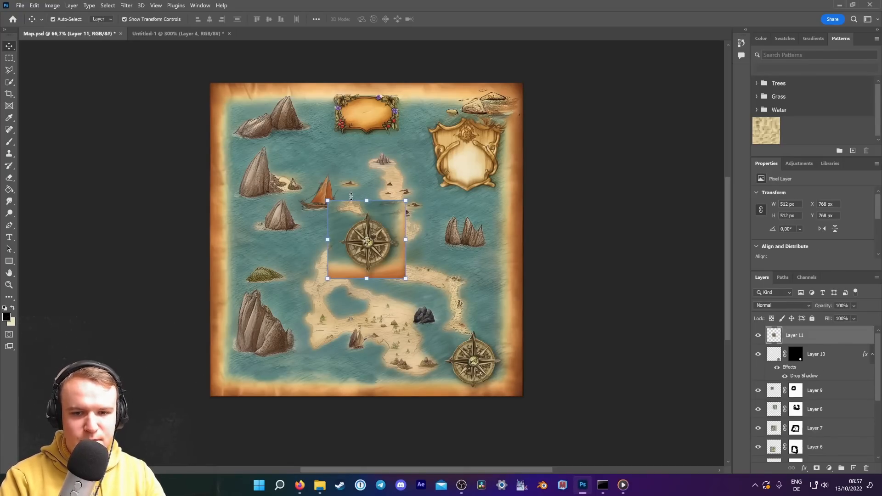
# Place the pasted compass image over the map's existing compass rose and lower its layer opacity to 67%.
pyautogui.moveTo(366, 231); pyautogui.dragTo(477, 350)
pyautogui.moveTo(812, 312); pyautogui.dragTo(809, 311)
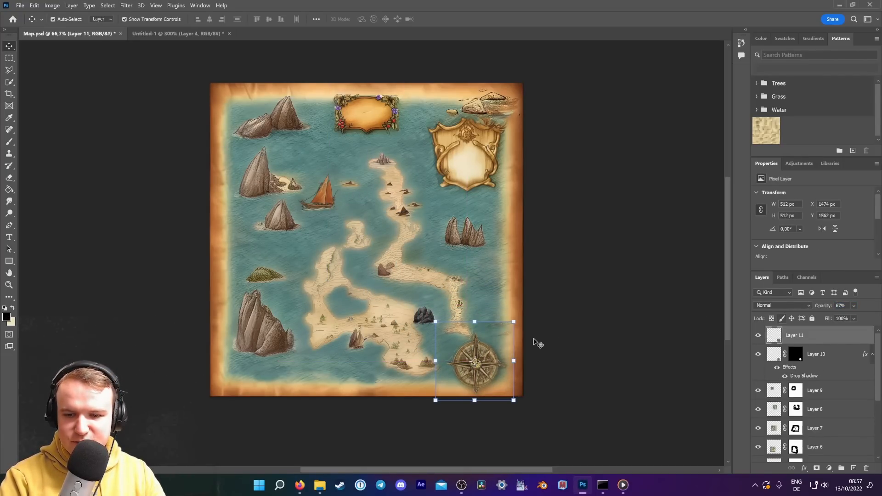
pyautogui.moveTo(503, 366); pyautogui.dragTo(500, 362)
# Scale the pasted compass layer to about 494 × 493 px and align it with the compass rose beneath.
pyautogui.hotkey('ctrl', '+')
pyautogui.hotkey('ctrl', '+')
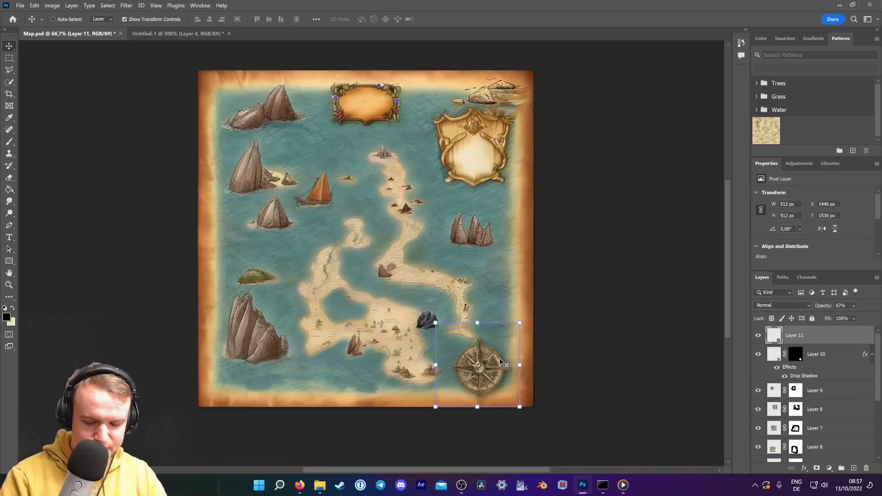
pyautogui.scroll(-7, 514, 354)
pyautogui.scroll(-3, 526, 356)
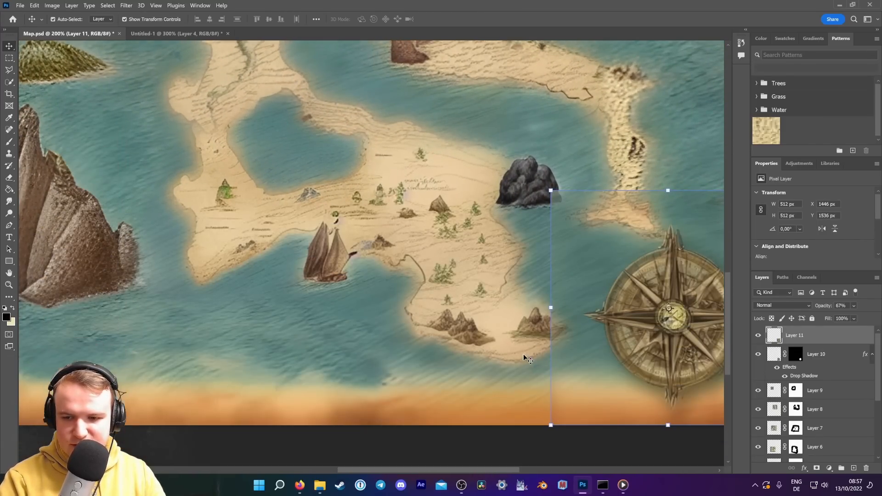
pyautogui.moveTo(485, 473); pyautogui.dragTo(538, 473)
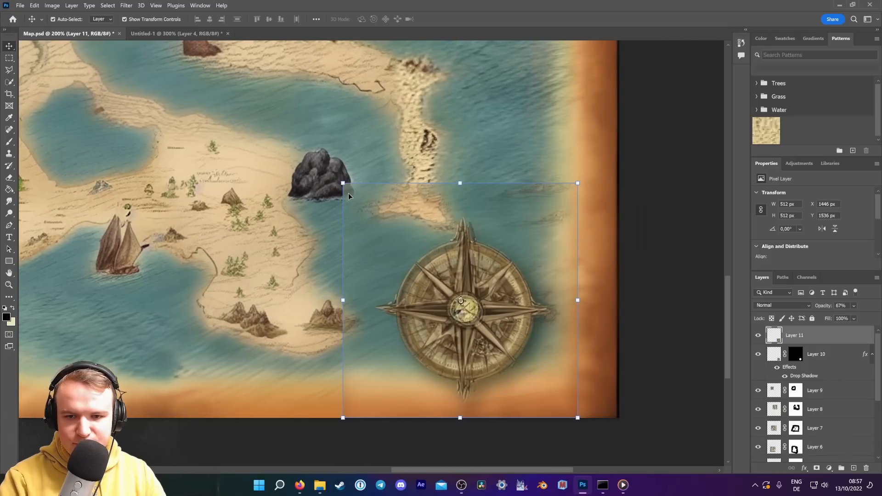
pyautogui.moveTo(342, 183); pyautogui.dragTo(351, 191)
pyautogui.moveTo(469, 304); pyautogui.dragTo(472, 305)
pyautogui.press('Return')
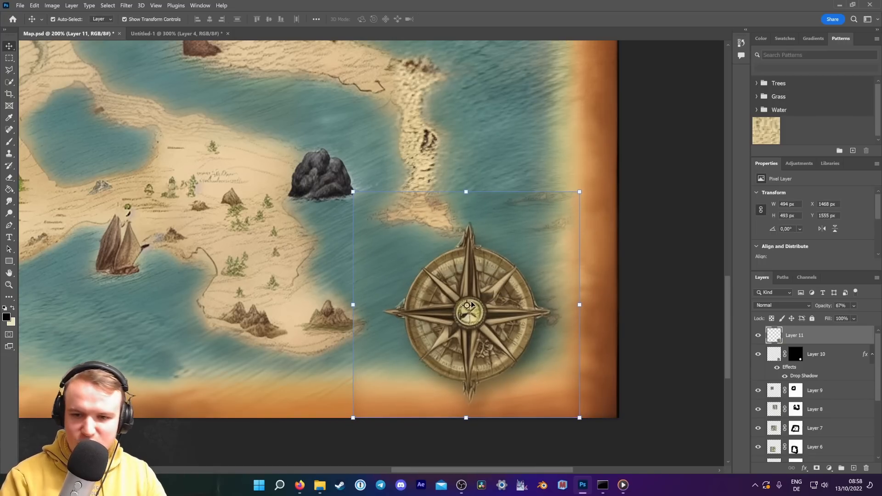
# Add a layer mask to the pasted compass layer and brush out its visible hard edges in black.
pyautogui.click(816, 468)
pyautogui.click(9, 142)
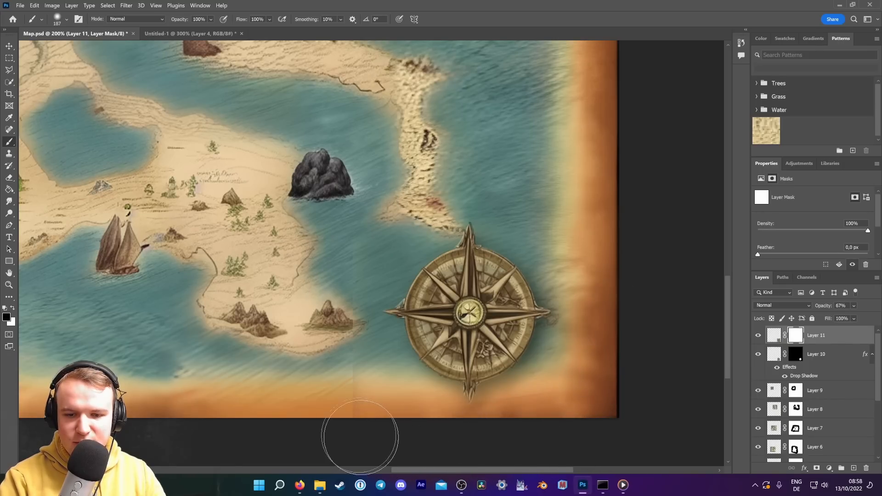
pyautogui.moveTo(359, 437)
pyautogui.mouseDown()
pyautogui.moveTo(341, 389)
pyautogui.moveTo(330, 298)
pyautogui.moveTo(344, 234)
pyautogui.moveTo(368, 220)
pyautogui.moveTo(371, 251)
pyautogui.mouseUp()
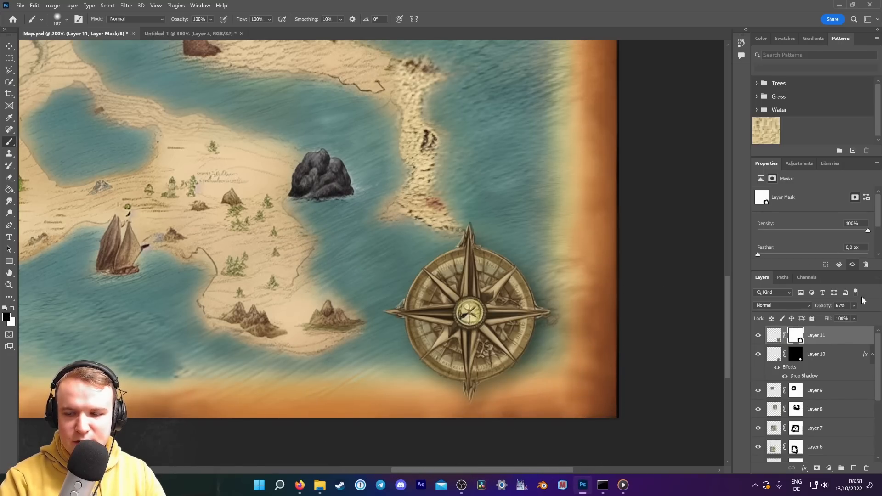
# Set the masked compass layer's opacity to 100% and bring the whole map into view.
pyautogui.moveTo(879, 309); pyautogui.dragTo(881, 309)
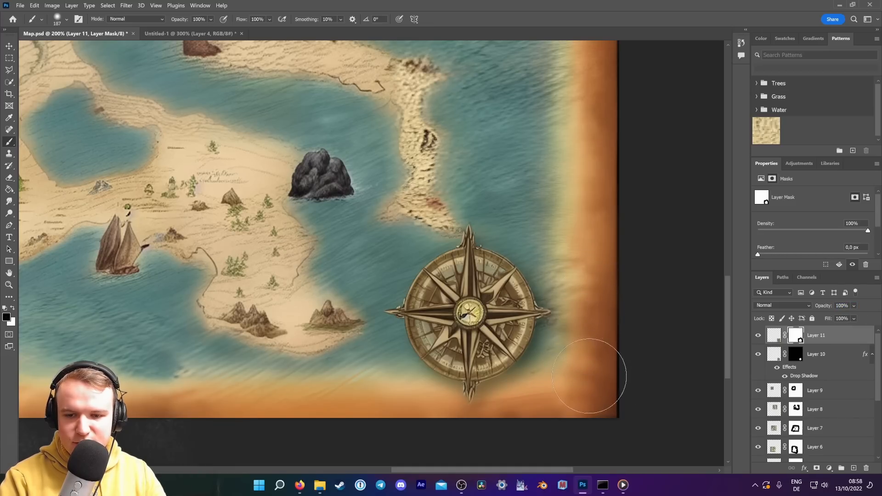
pyautogui.hotkey('ctrl', '-')
pyautogui.hotkey('ctrl', '-')
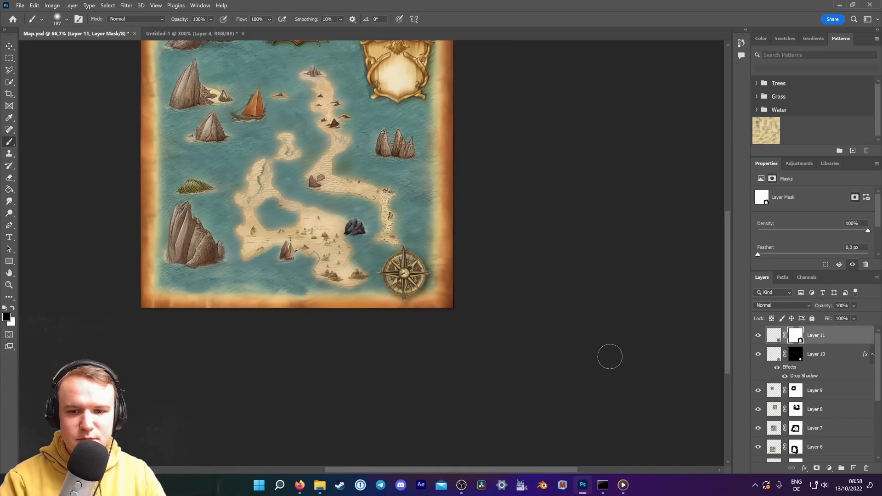
pyautogui.moveTo(549, 470); pyautogui.dragTo(526, 471)
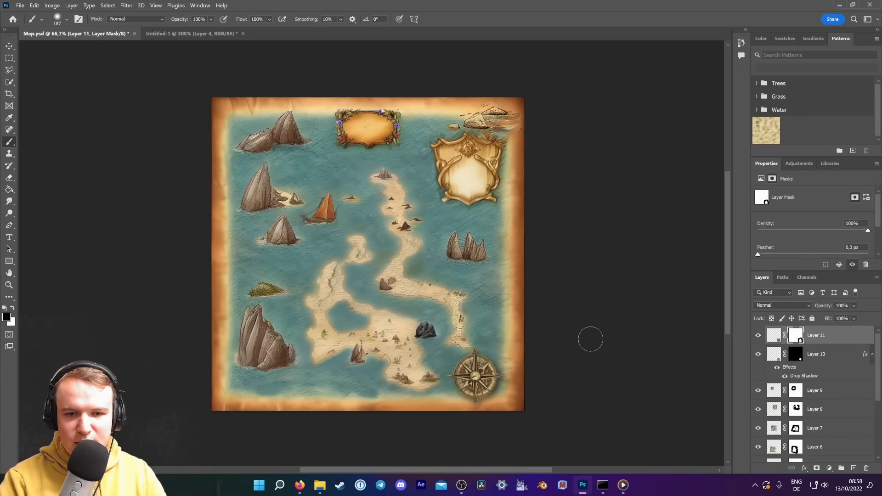
# Switch to Stable Diffusion and move the img2img crop onto the narrow peninsula just above the compass rose.
pyautogui.moveTo(301, 484)
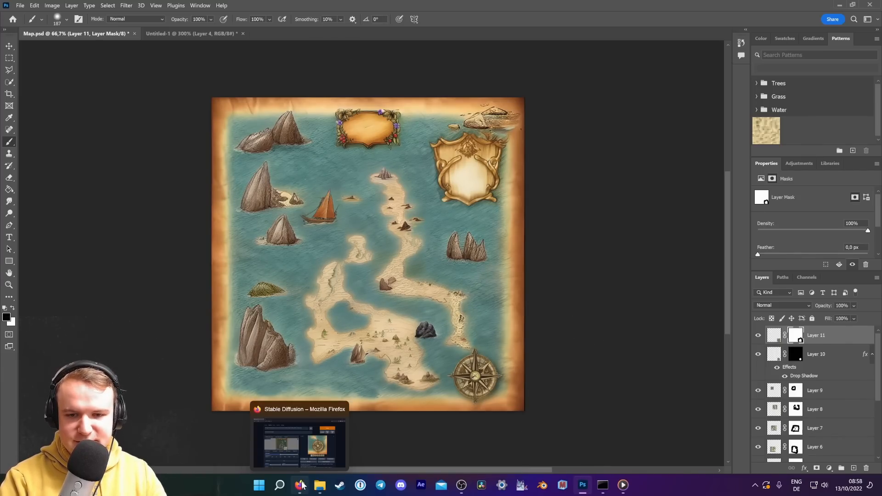
pyautogui.click(304, 451)
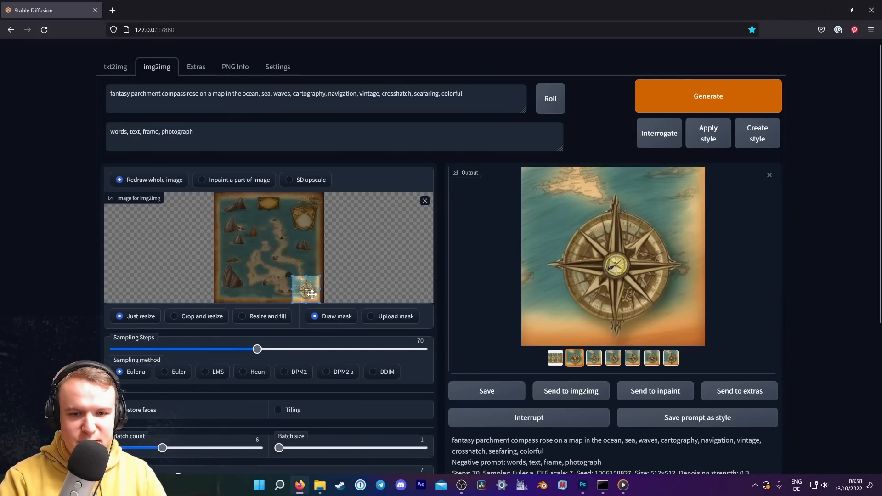
pyautogui.moveTo(312, 295)
pyautogui.mouseDown()
pyautogui.moveTo(305, 273)
pyautogui.moveTo(323, 294)
pyautogui.moveTo(317, 286)
pyautogui.mouseUp()
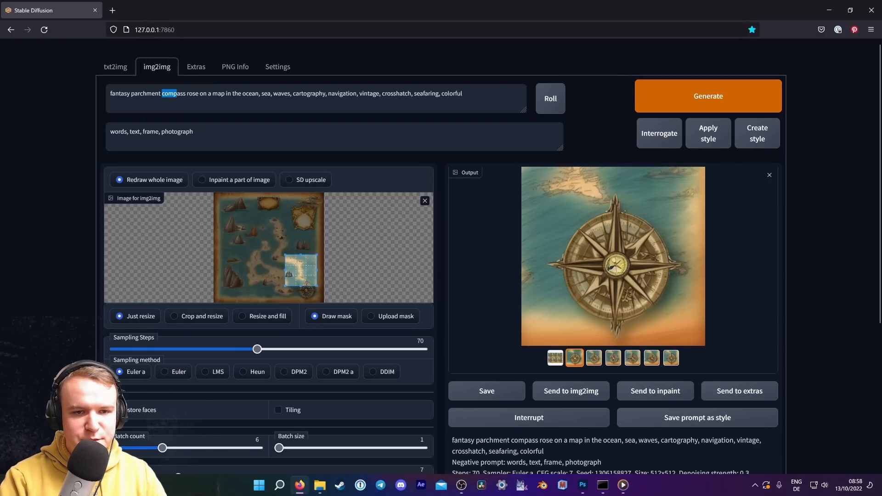
# Change the prompt's opening to "fantasy parchment ((map)) of magical islands in the ocean" and generate a batch at denoising strength 0.25.
pyautogui.moveTo(176, 94); pyautogui.dragTo(212, 93)
pyautogui.press('BackSpace')
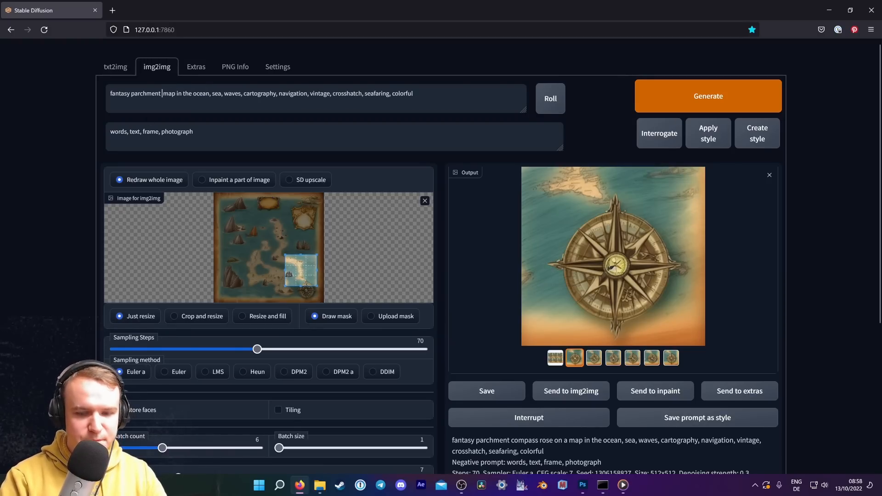
pyautogui.write('islands on a')
pyautogui.scroll(-5, 35, 248)
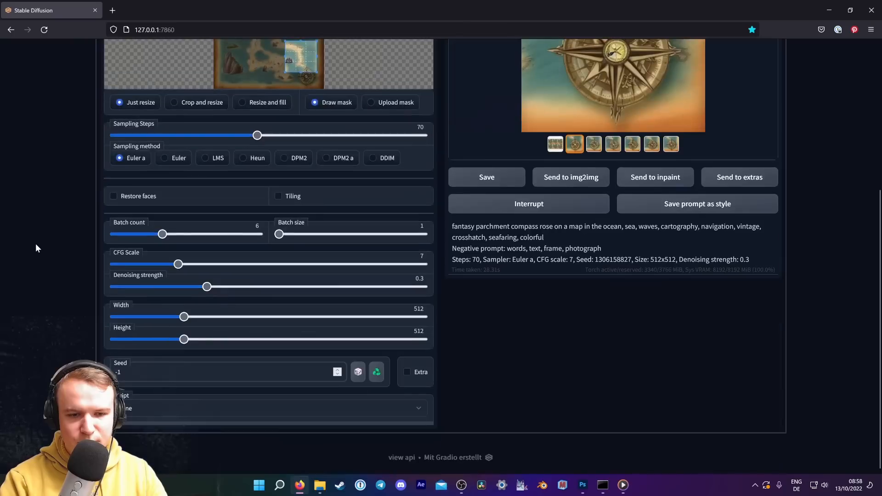
pyautogui.scroll(4, 35, 248)
pyautogui.scroll(-4, 138, 285)
pyautogui.scroll(4, 205, 308)
pyautogui.click(707, 96)
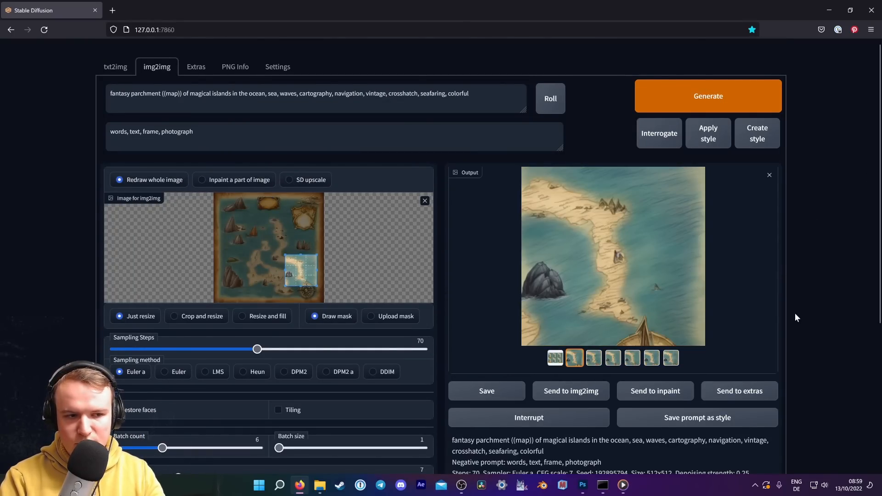
# Compare the generated peninsula variants and copy the image of the fifth one.
pyautogui.click(671, 359)
pyautogui.click(651, 359)
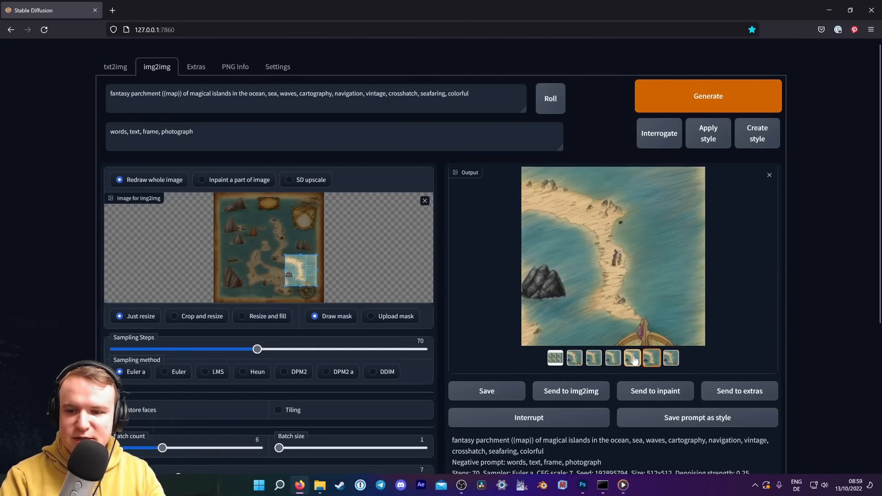
pyautogui.click(631, 361)
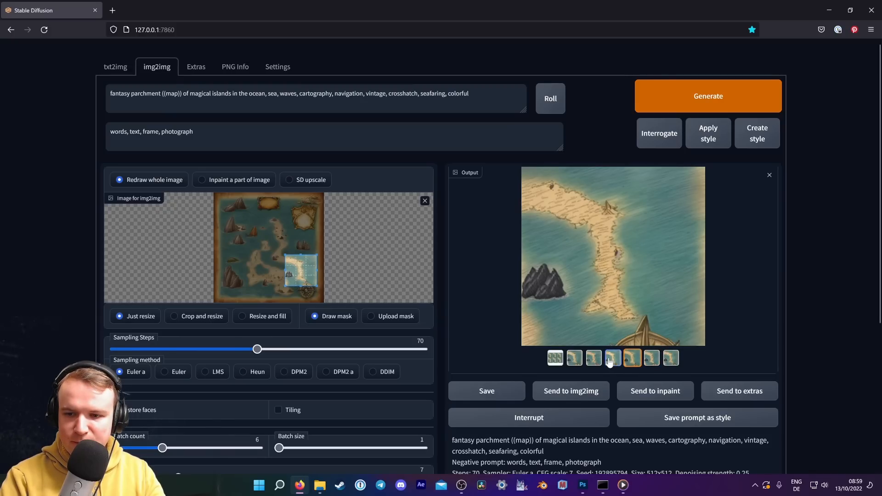
pyautogui.click(613, 358)
pyautogui.click(594, 358)
pyautogui.click(652, 361)
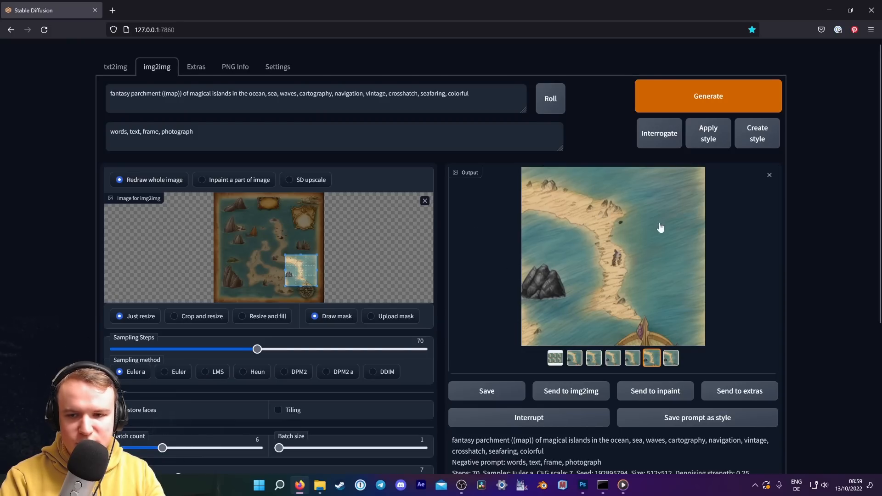
pyautogui.rightClick(600, 232)
pyautogui.click(741, 314)
pyautogui.rightClick(609, 224)
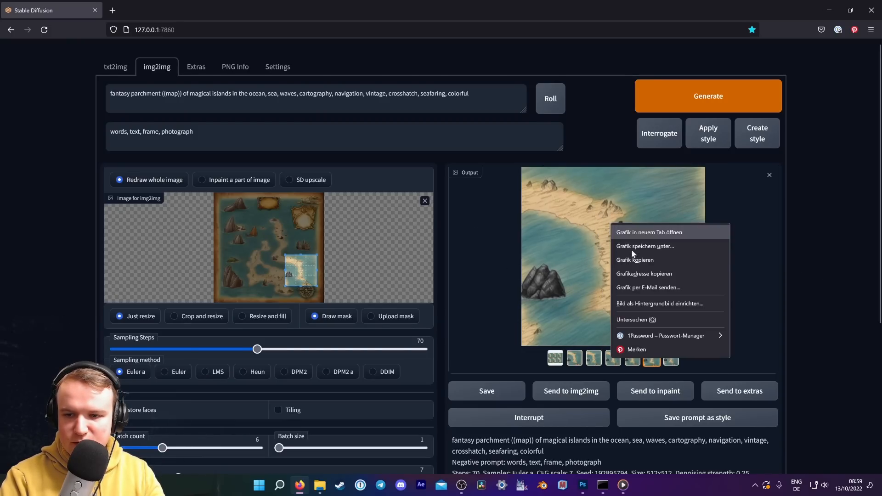
pyautogui.click(635, 260)
# Paste the peninsula image into Map.psd, set its opacity to 60%, and fit it over the matching coastline at about 552 × 552 px.
pyautogui.click(582, 485)
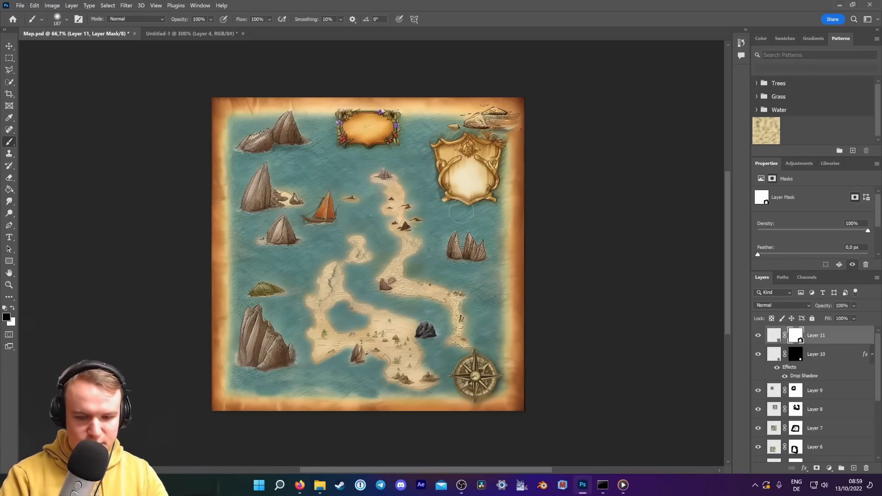
pyautogui.hotkey('ctrl', 'v')
pyautogui.click(9, 46)
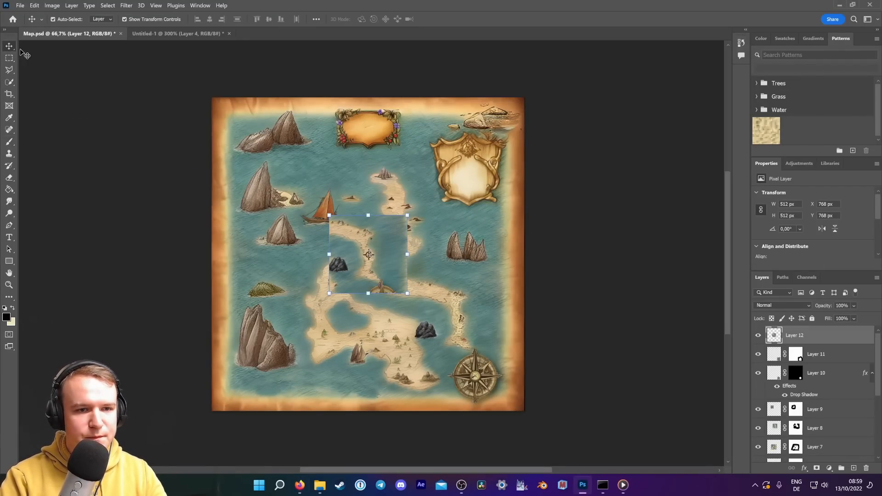
pyautogui.moveTo(368, 254); pyautogui.dragTo(463, 320)
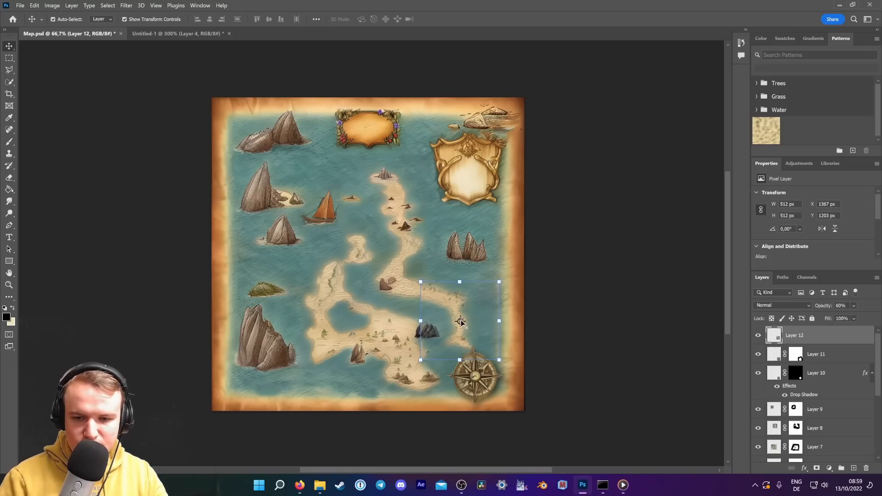
pyautogui.moveTo(424, 280); pyautogui.dragTo(413, 276)
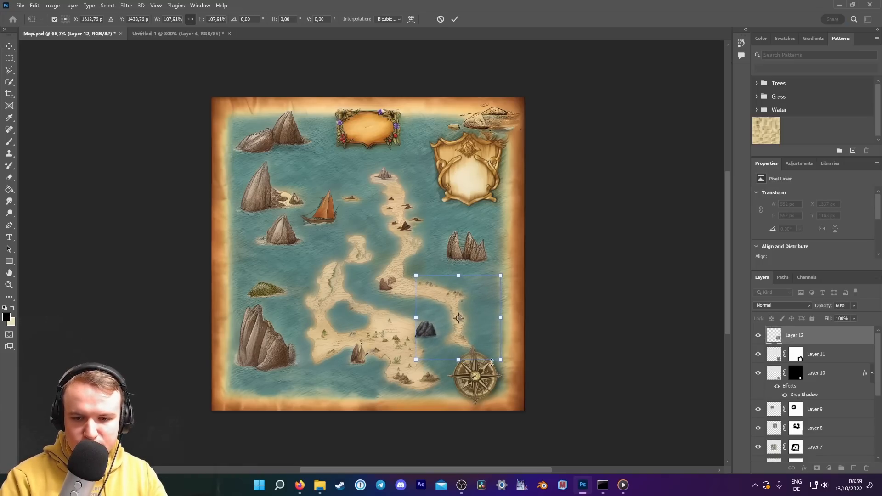
pyautogui.press('Return')
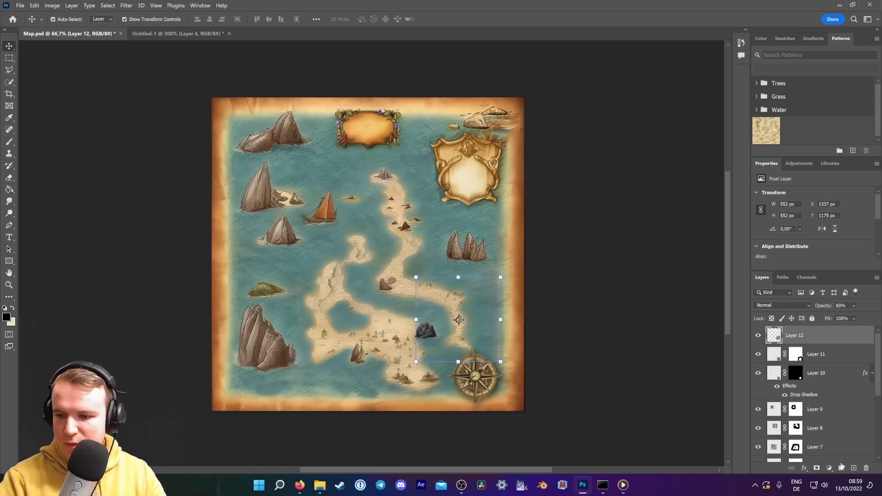
# Add a layer mask to the peninsula layer, brush away its hard edges, and restore its opacity to 100%.
pyautogui.click(816, 468)
pyautogui.click(8, 143)
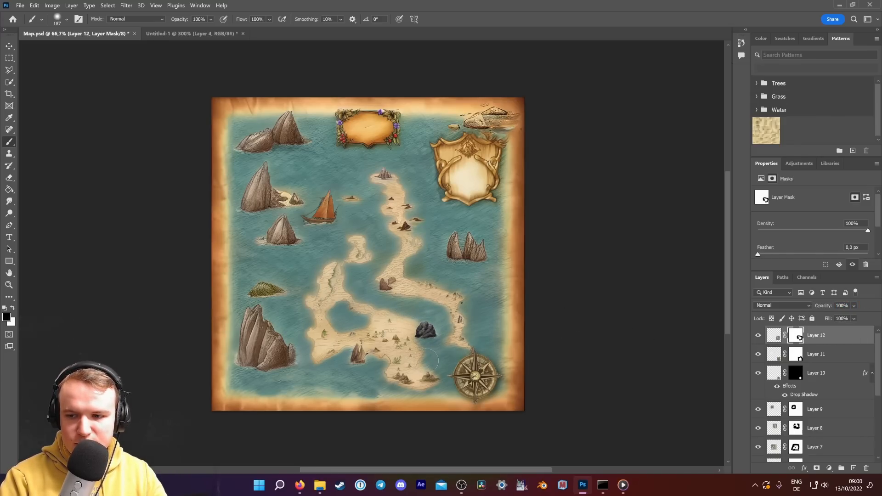
# Add a new layer with black horizontal text reading "Lorem Ipsum" in Adine Kirnberg inside the flowered plaque.
pyautogui.scroll(1, 575, 310)
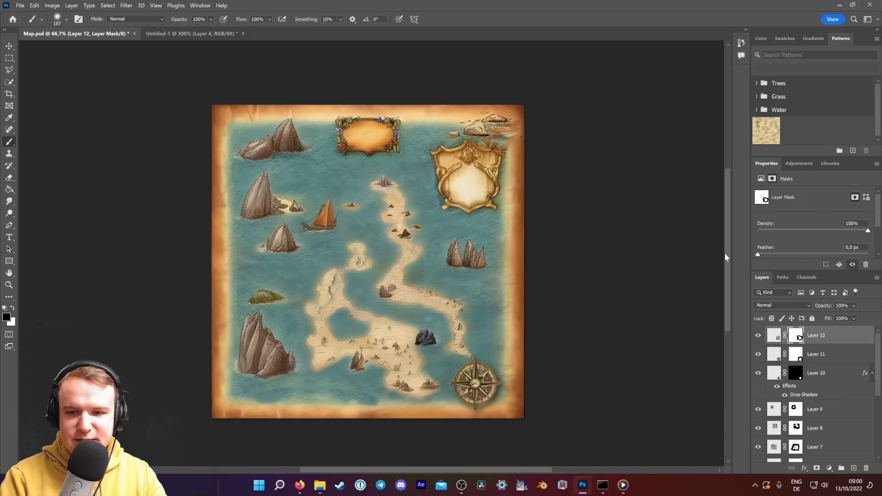
pyautogui.scroll(-2, 727, 252)
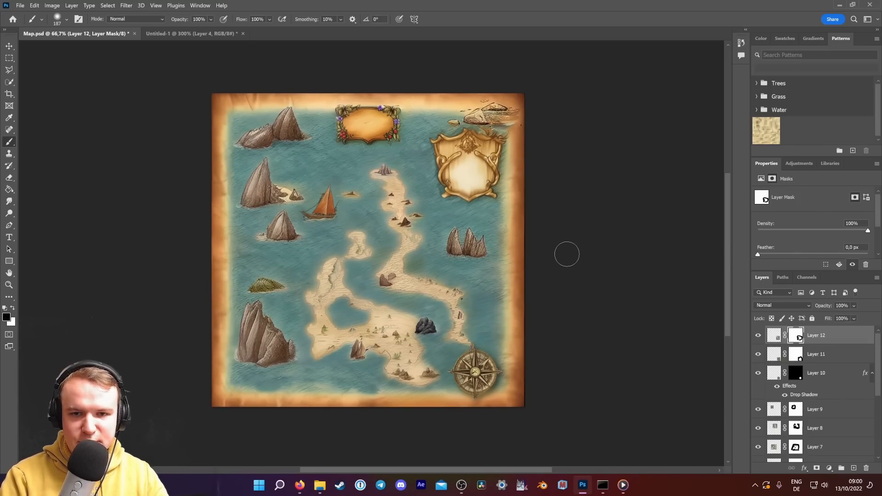
pyautogui.hotkey('ctrl', '+')
pyautogui.scroll(5, 574, 257)
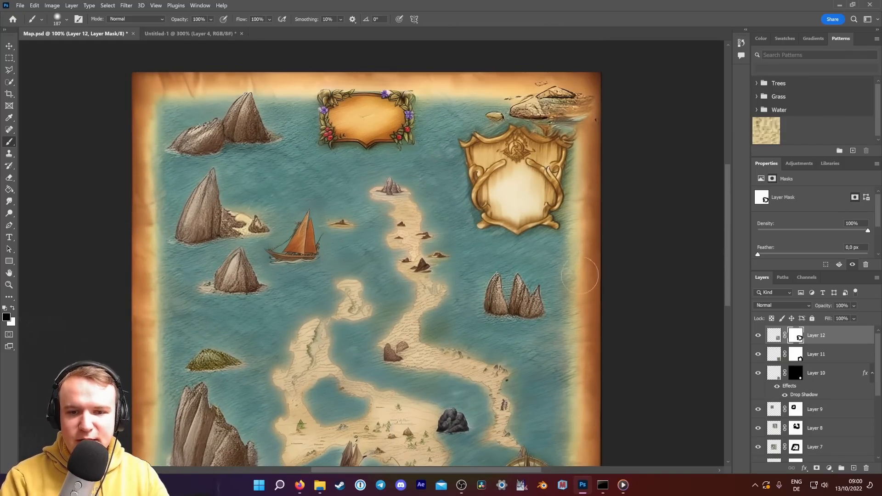
pyautogui.scroll(7, 652, 280)
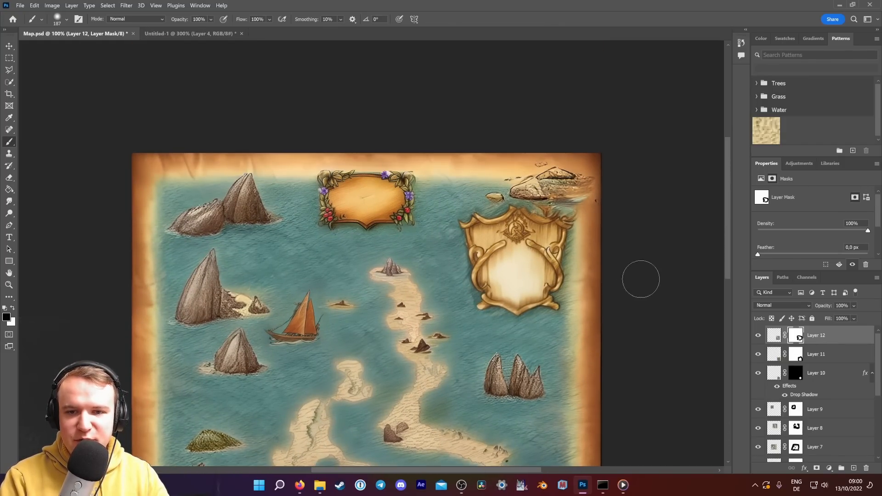
pyautogui.hotkey('ctrl', '+')
pyautogui.scroll(4, 421, 210)
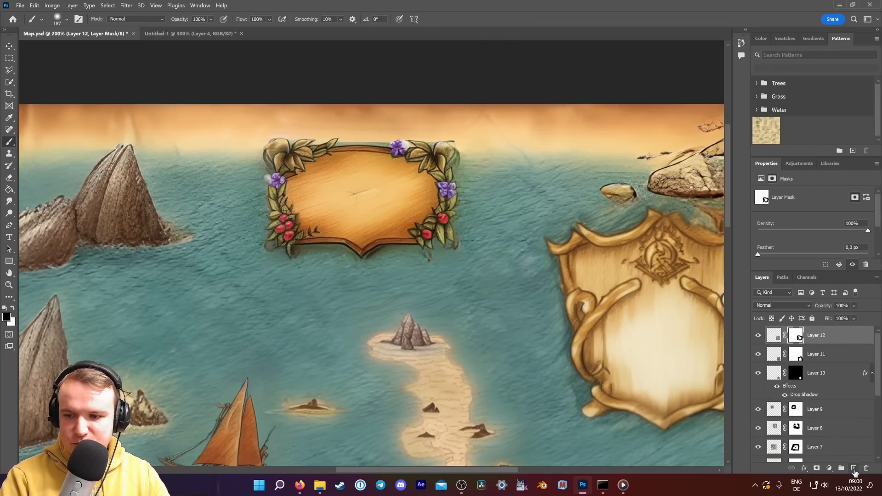
pyautogui.click(854, 468)
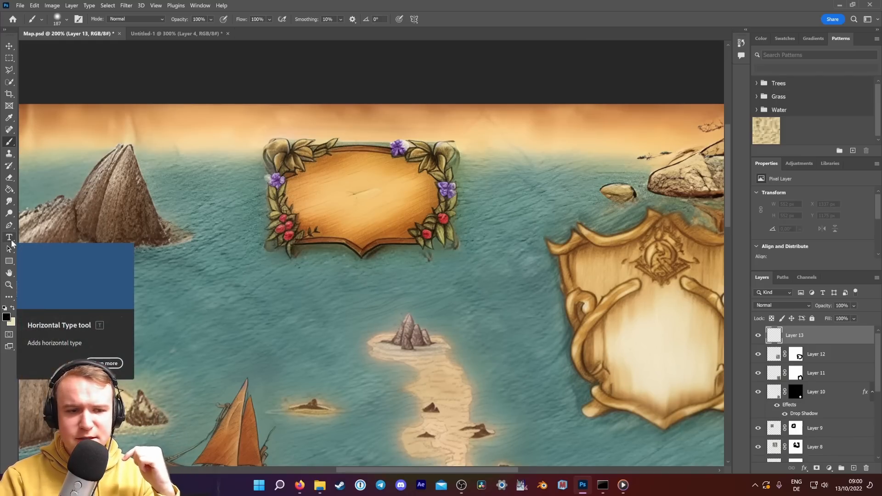
pyautogui.click(9, 237)
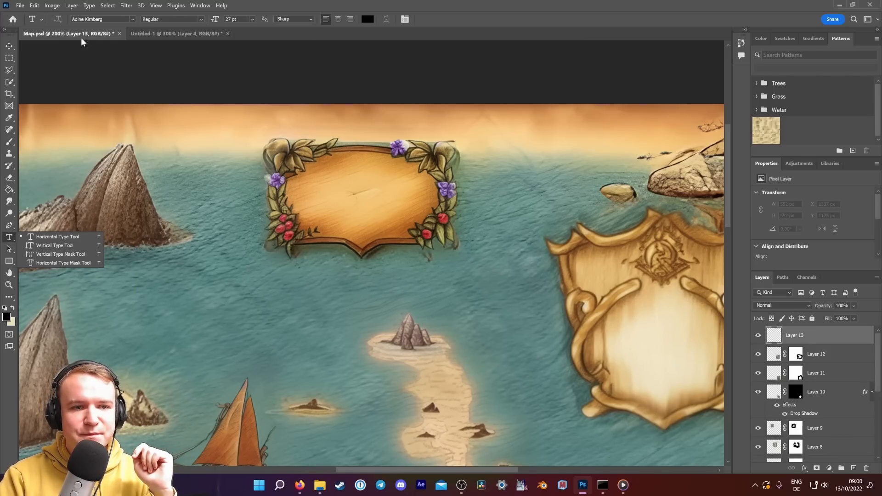
pyautogui.click(330, 193)
pyautogui.press('BackSpace')
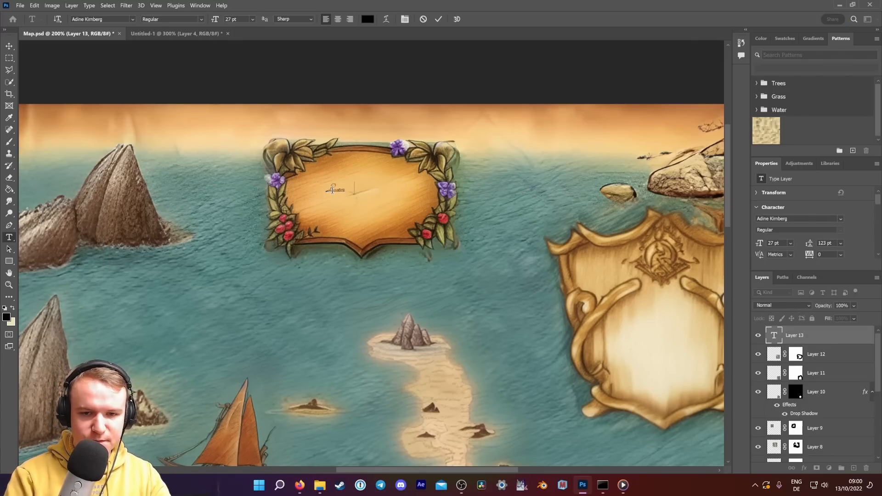
pyautogui.write('Lorem Ipsum')
pyautogui.hotkey('ctrl', 'a')
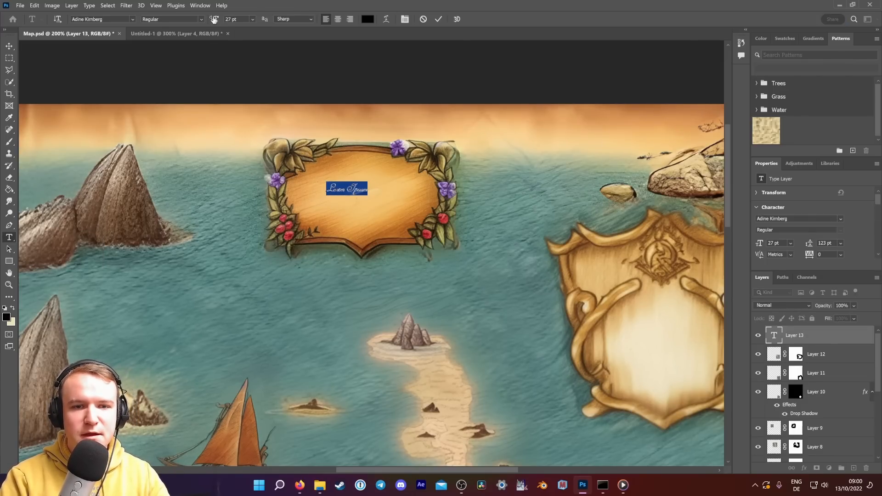
# Set the "Lorem Ipsum" text to 71 pt, center-align it, and position it horizontally centered in the upper half of the plaque.
pyautogui.moveTo(213, 18); pyautogui.dragTo(334, 18)
pyautogui.click(338, 20)
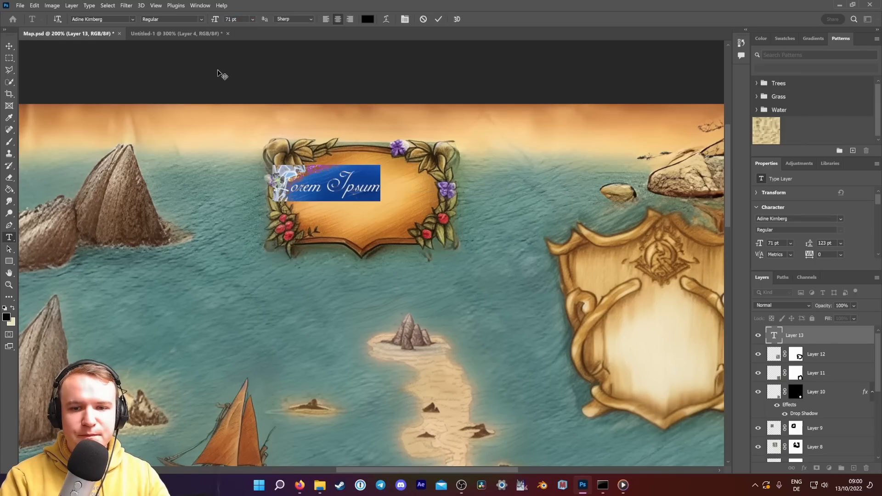
pyautogui.click(10, 46)
pyautogui.moveTo(357, 192); pyautogui.dragTo(392, 193)
pyautogui.hotkey('ctrl', '-')
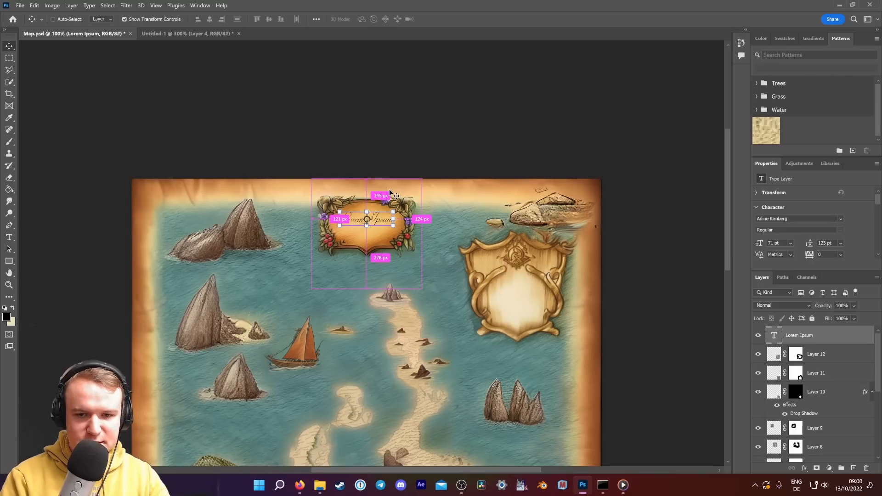
pyautogui.click(497, 90)
pyautogui.scroll(-2, 529, 283)
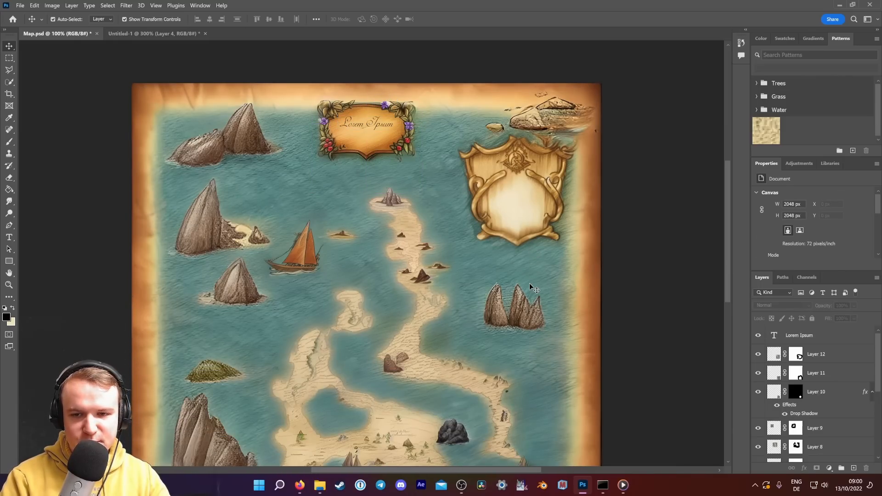
pyautogui.scroll(5, 529, 283)
pyautogui.hotkey('ctrl', '+')
pyautogui.hotkey('ctrl', '+')
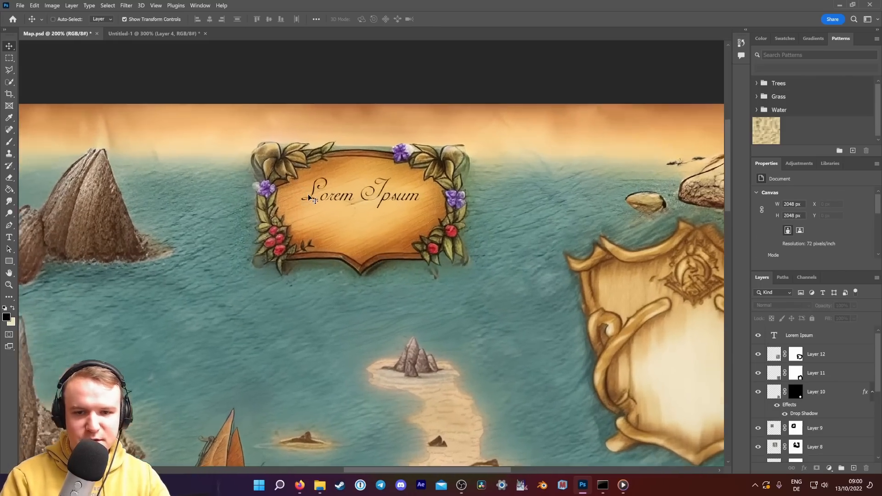
pyautogui.moveTo(393, 180); pyautogui.dragTo(396, 181)
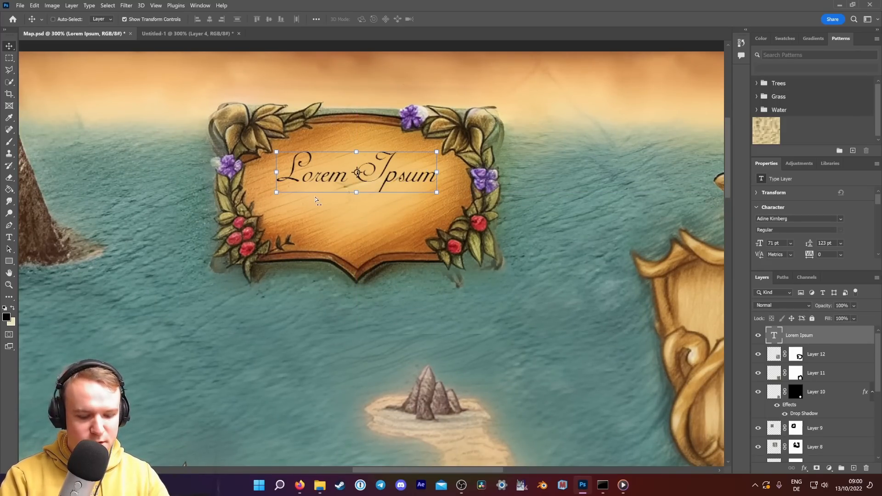
# Duplicate the "Lorem Ipsum" text below the original and try the Chopin Script font on the copy.
pyautogui.hotkey('ctrl', 'v')
pyautogui.moveTo(395, 267); pyautogui.dragTo(376, 221)
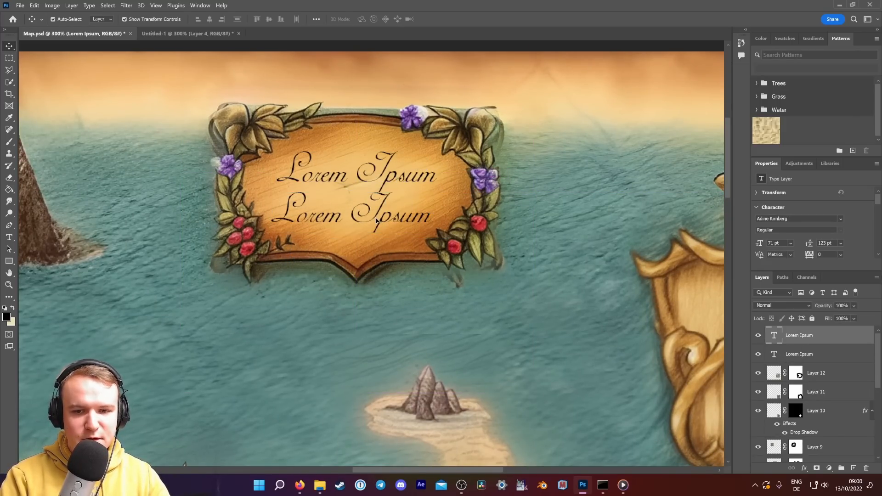
pyautogui.doubleClick(376, 221)
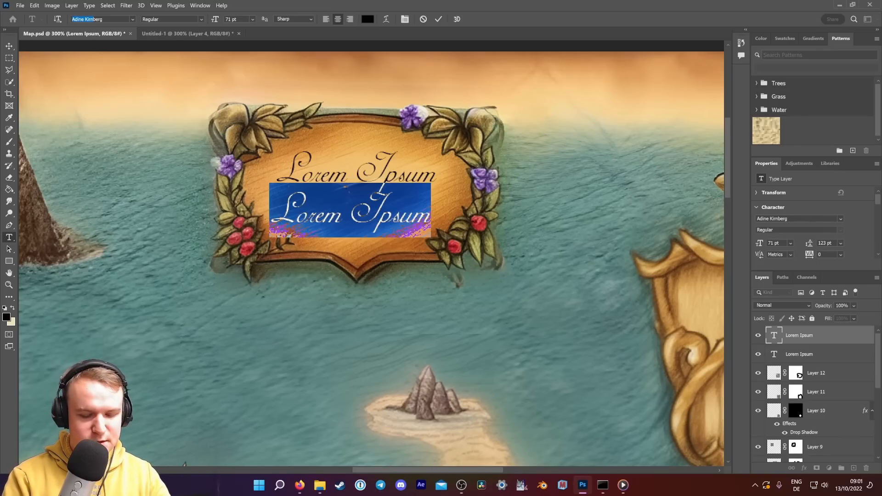
pyautogui.write('cri')
pyautogui.write('crib')
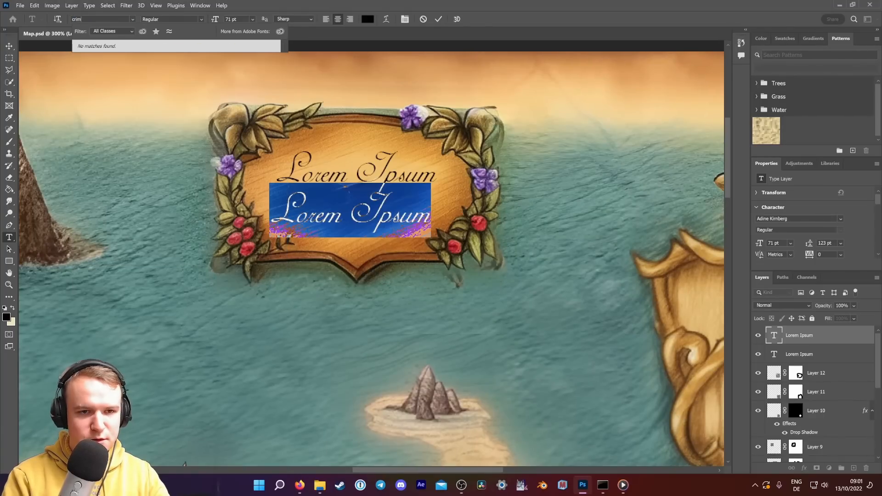
pyautogui.press('BackSpace')
pyautogui.press('BackSpace')
pyautogui.press('Down')
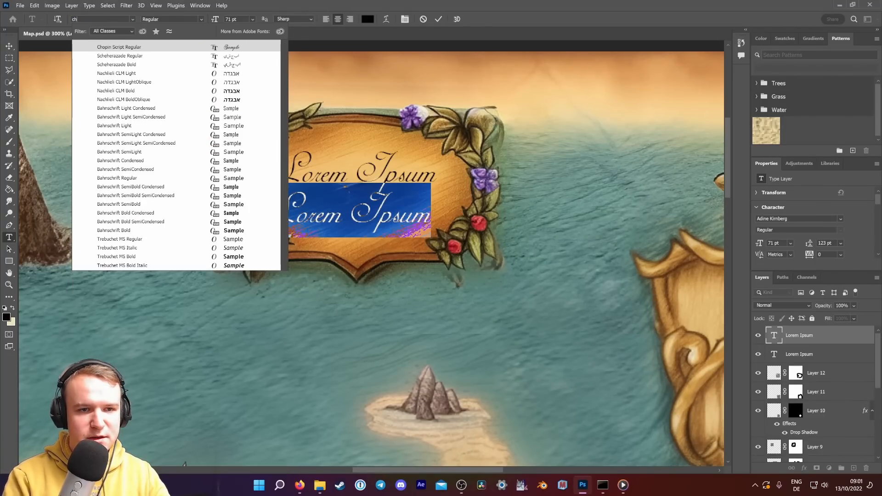
pyautogui.press('Return')
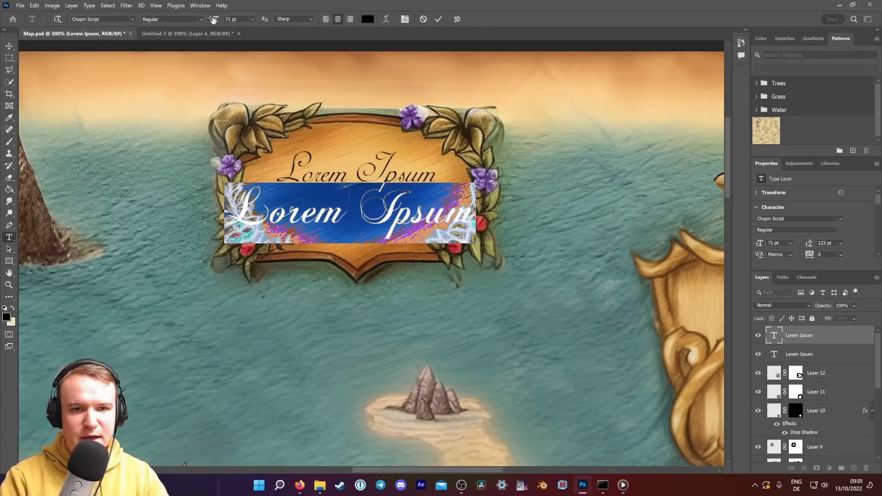
# Try the Chopin Script copy at 55 pt centered in the plaque, and delete that copy.
pyautogui.moveTo(213, 20); pyautogui.dragTo(206, 20)
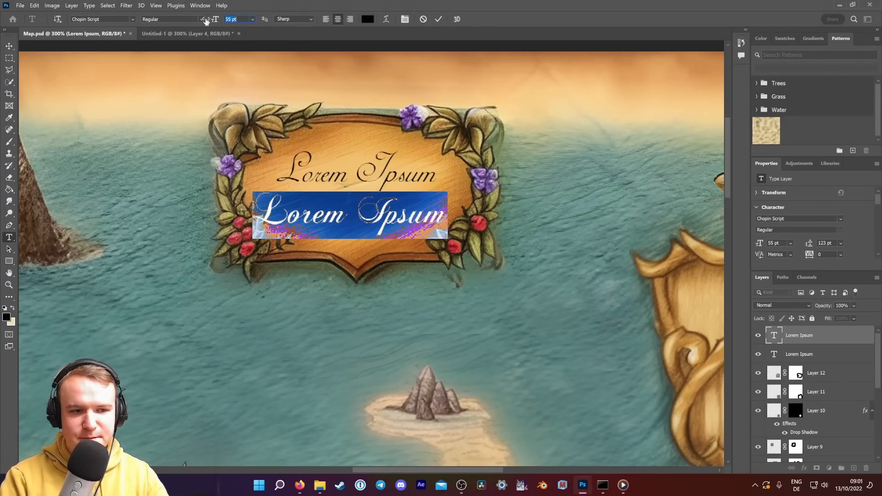
pyautogui.click(10, 46)
pyautogui.moveTo(396, 227); pyautogui.dragTo(408, 227)
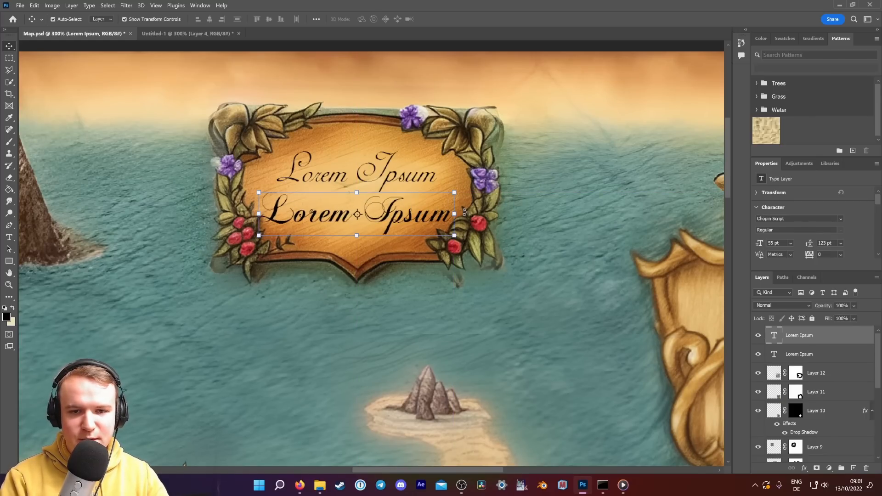
pyautogui.press('Delete')
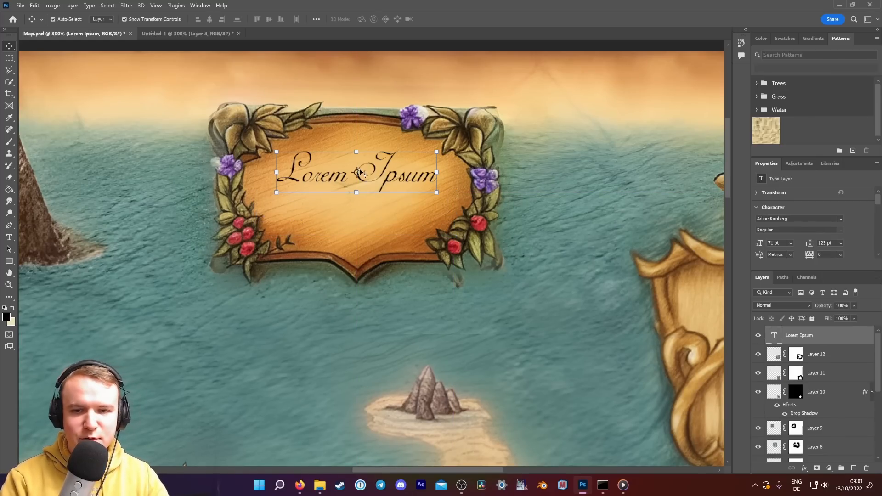
# Examine the empty shield-shaped frame beside the title plaque.
pyautogui.scroll(-2, 441, 197)
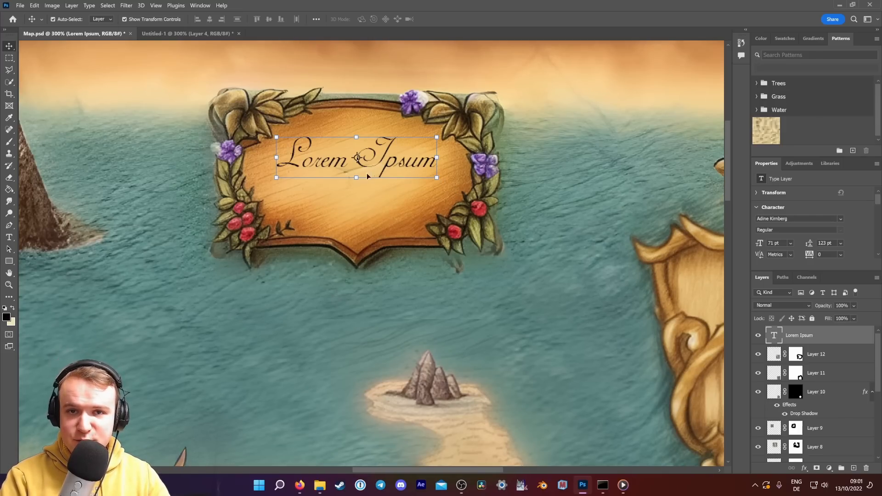
pyautogui.scroll(-2, 405, 157)
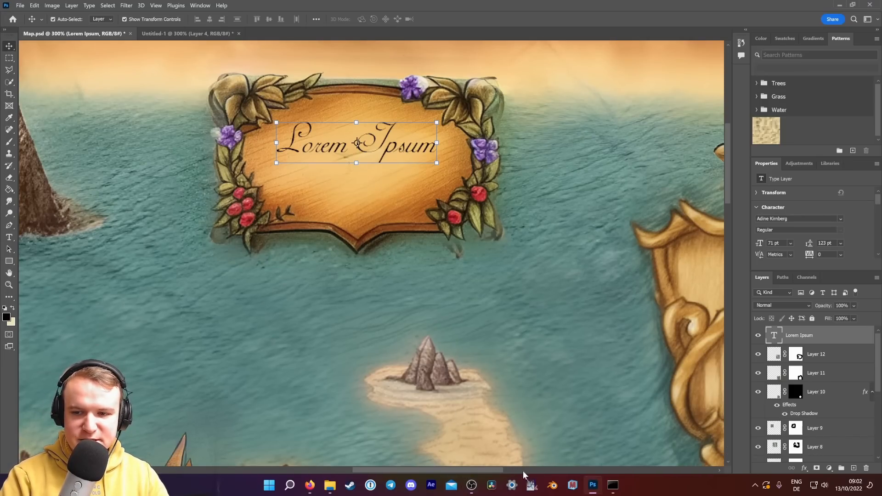
pyautogui.moveTo(499, 470); pyautogui.dragTo(571, 472)
pyautogui.scroll(-3, 529, 348)
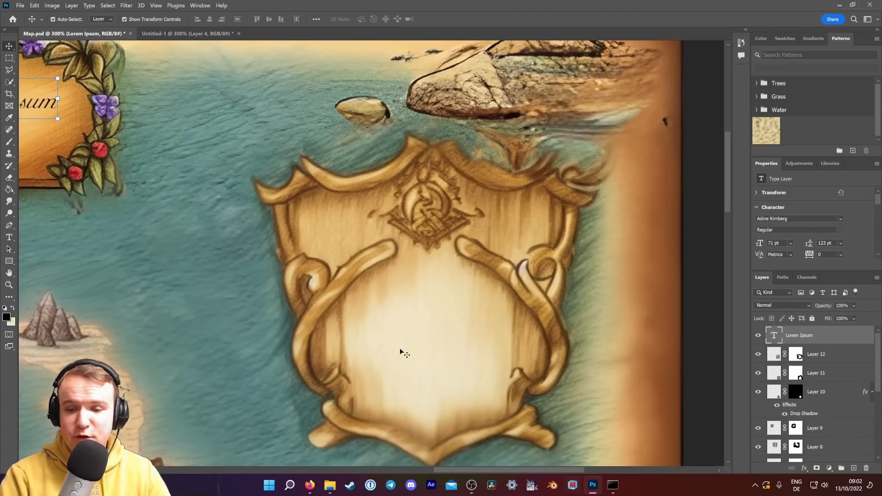
pyautogui.moveTo(577, 467); pyautogui.dragTo(502, 469)
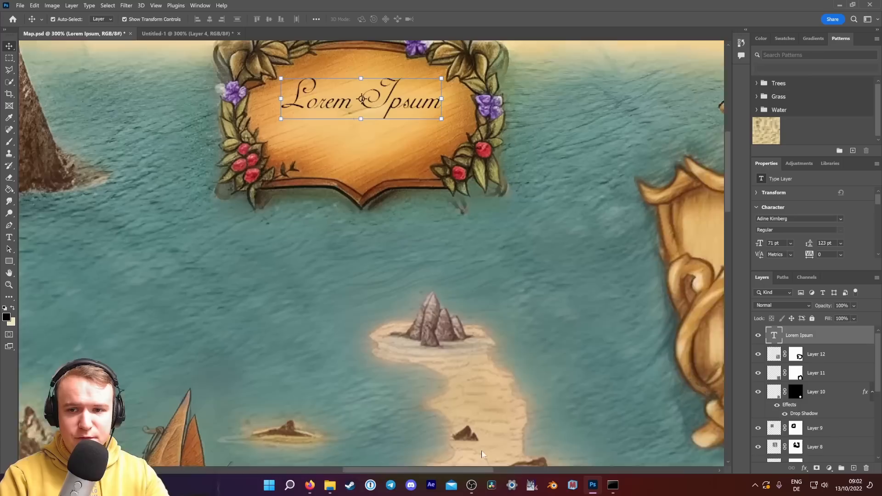
pyautogui.scroll(3, 544, 200)
pyautogui.scroll(2, 543, 200)
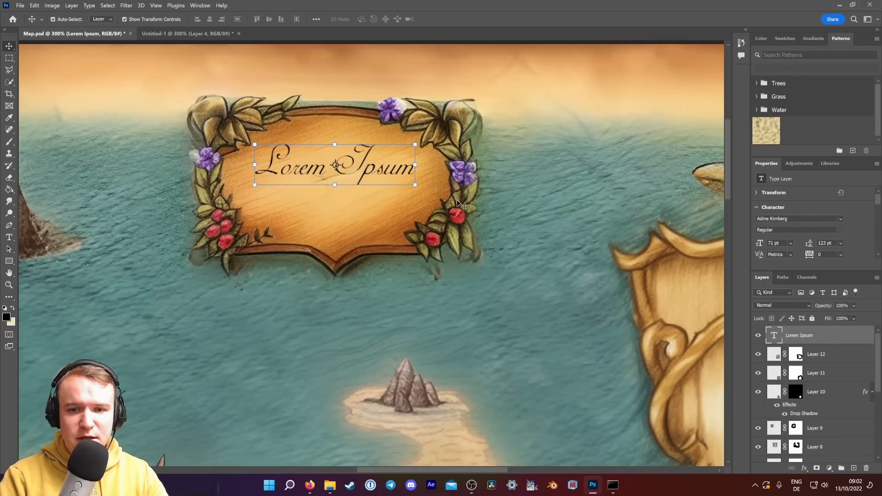
# Replace the plaque's placeholder text with the title "The Stable Isles" and start a second line below it.
pyautogui.doubleClick(388, 170)
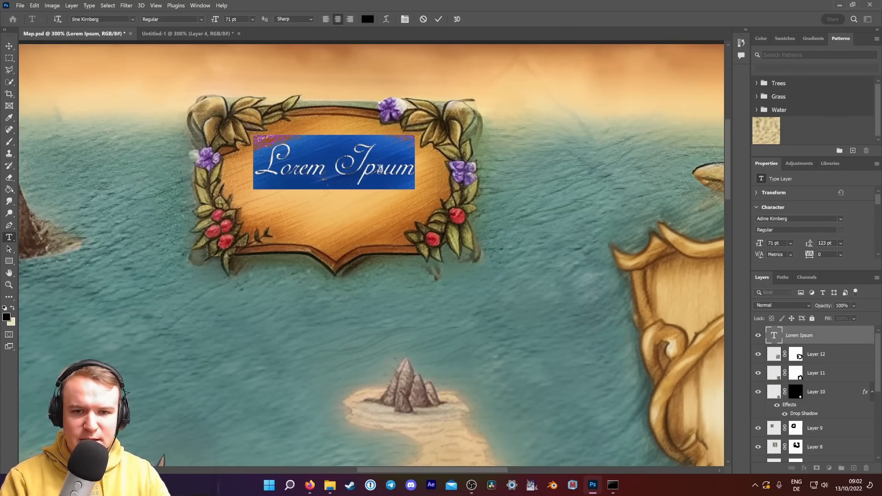
pyautogui.write('The')
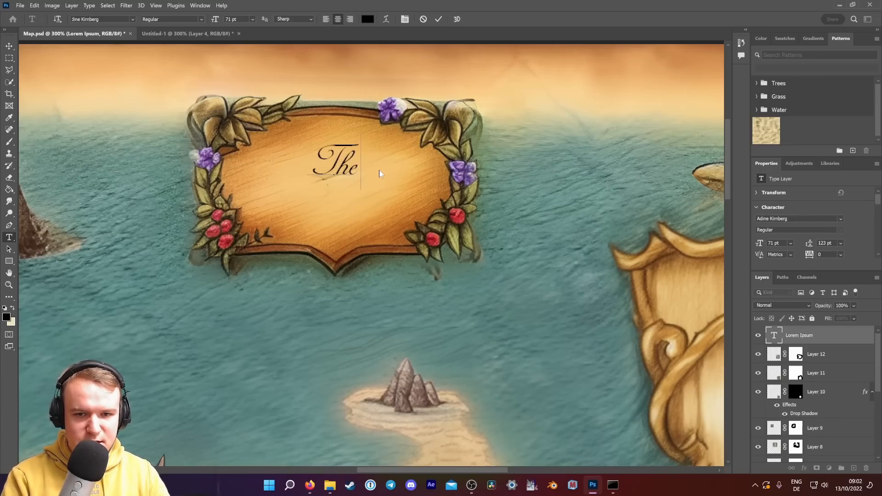
pyautogui.write(' Isles')
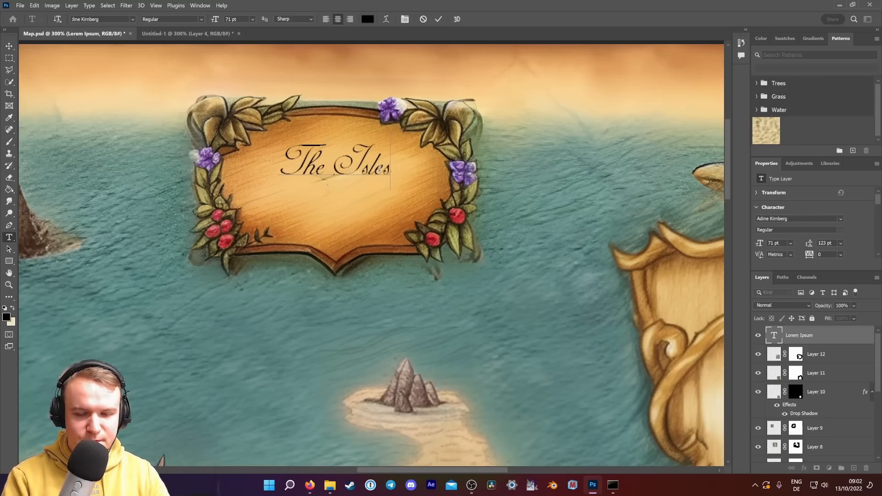
pyautogui.press('BackSpace')
pyautogui.press('BackSpace')
pyautogui.press('BackSpace')
pyautogui.press('BackSpace')
pyautogui.press('BackSpace')
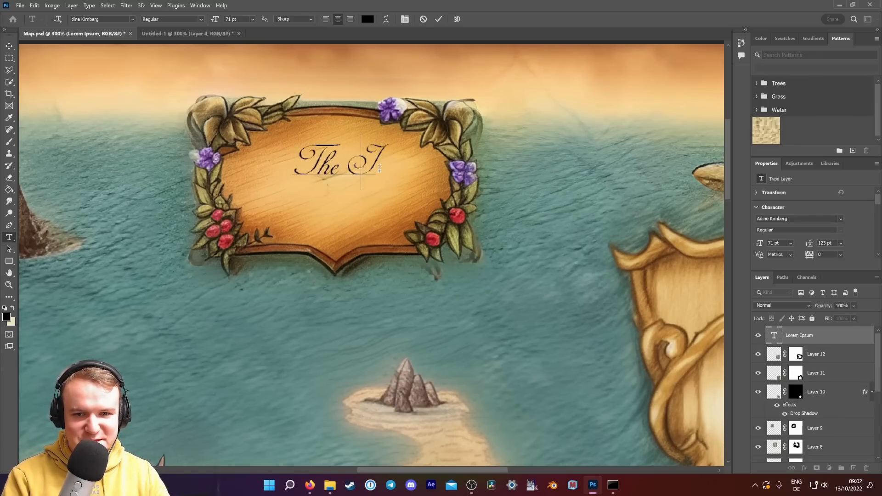
pyautogui.write('Stable')
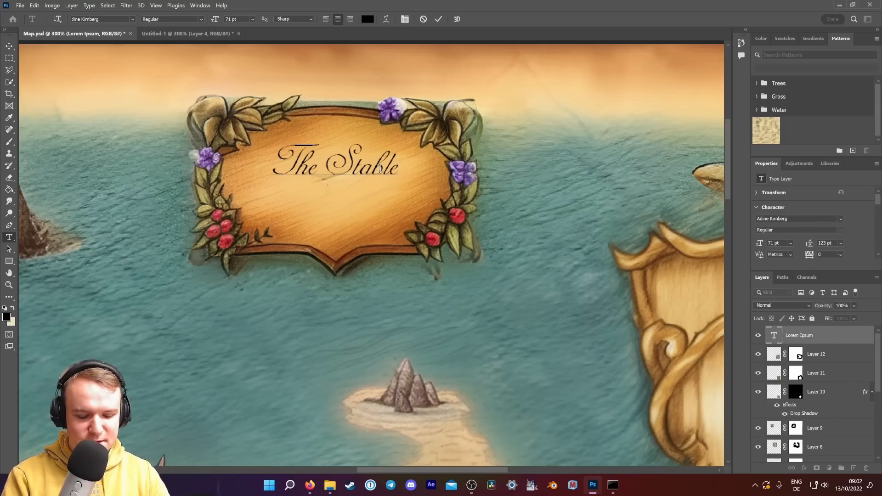
pyautogui.write(' Isles')
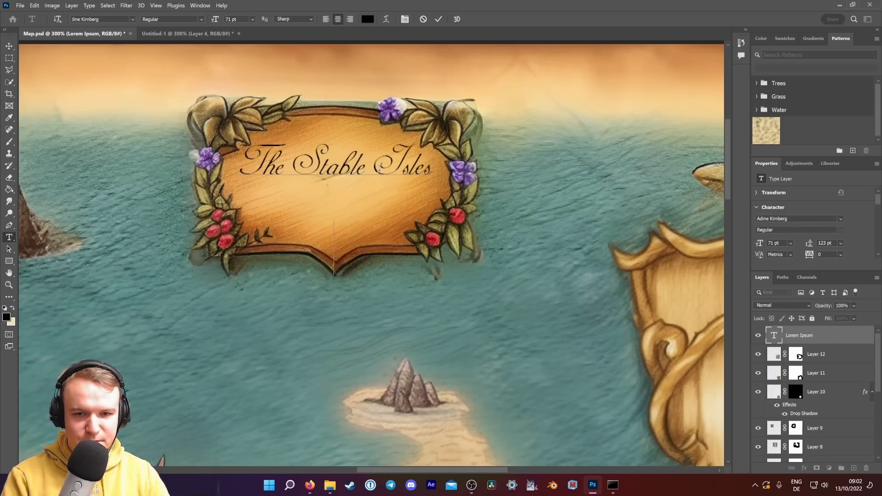
# Set the leading of the whole title text to 98 pt.
pyautogui.hotkey('ctrl', 'a')
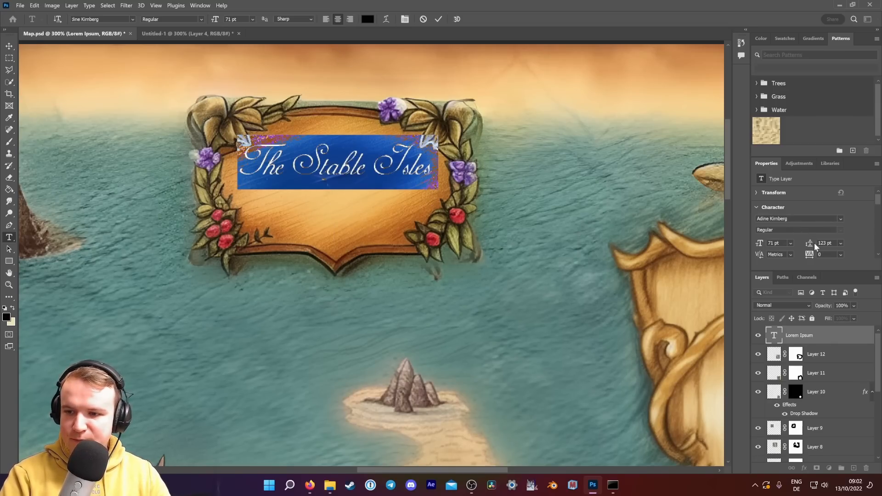
pyautogui.moveTo(811, 245); pyautogui.dragTo(800, 244)
pyautogui.click(268, 167)
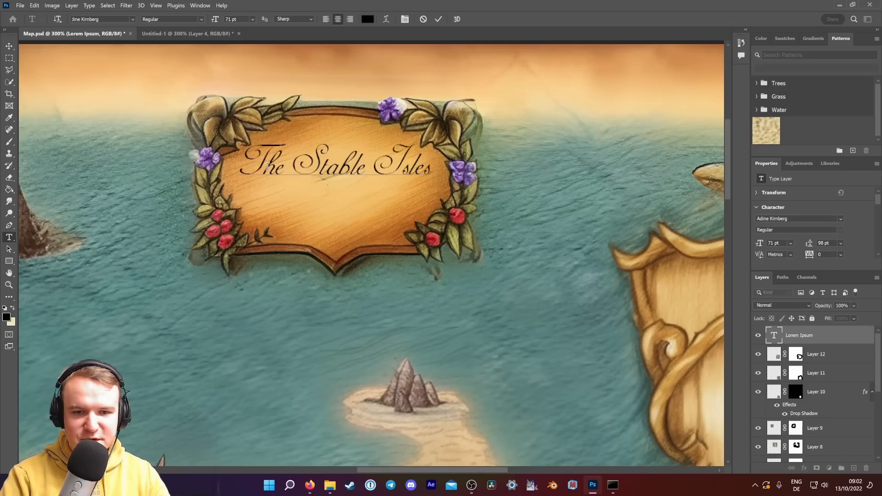
# Change the plaque title to "Map of the Stable Isles", with a line break after "Map of the".
pyautogui.moveTo(252, 167); pyautogui.dragTo(241, 160)
pyautogui.write('Map')
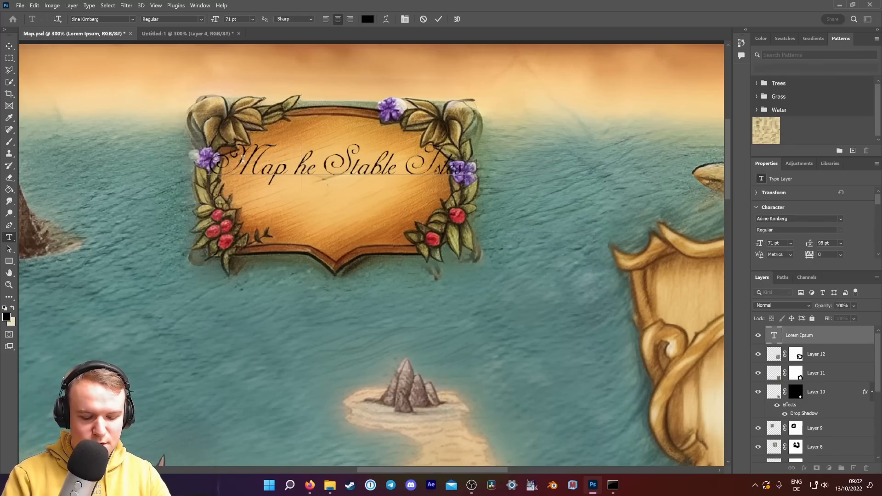
pyautogui.write(' of')
pyautogui.write(' t')
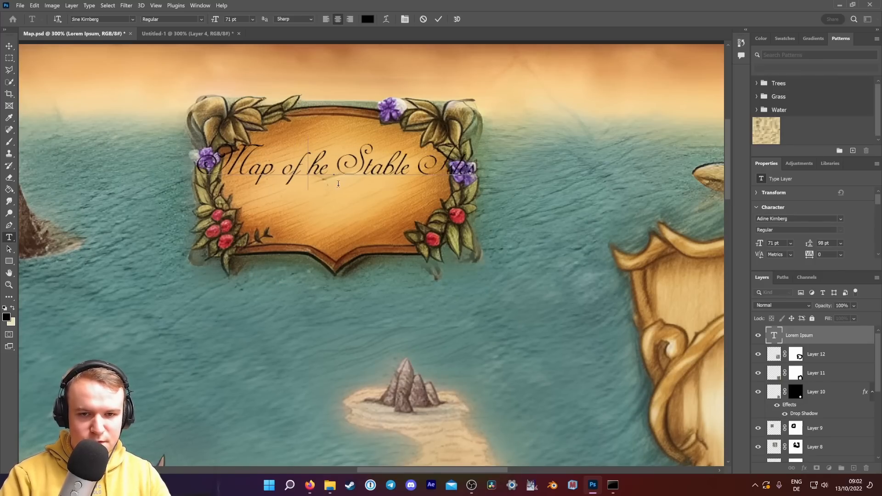
pyautogui.click(345, 162)
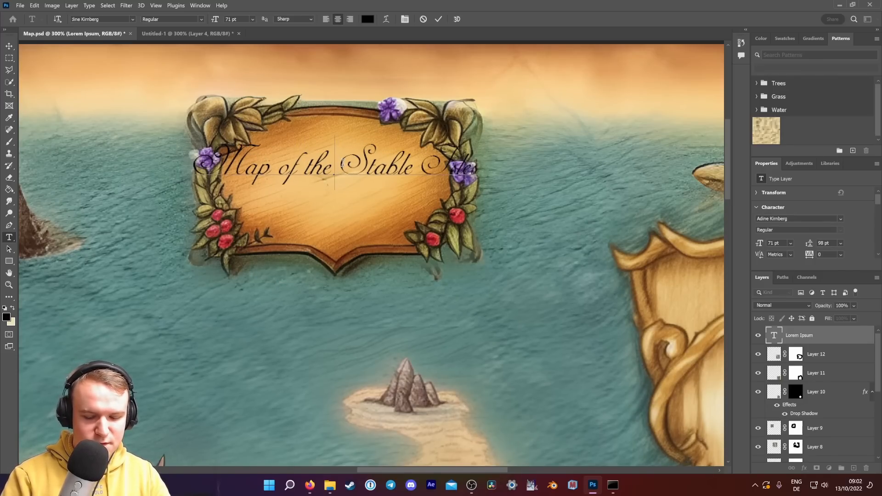
pyautogui.press('Return')
# Set the leading of the whole plaque title to 58 pt.
pyautogui.hotkey('ctrl', 'a')
pyautogui.moveTo(801, 244); pyautogui.dragTo(792, 247)
pyautogui.click(11, 48)
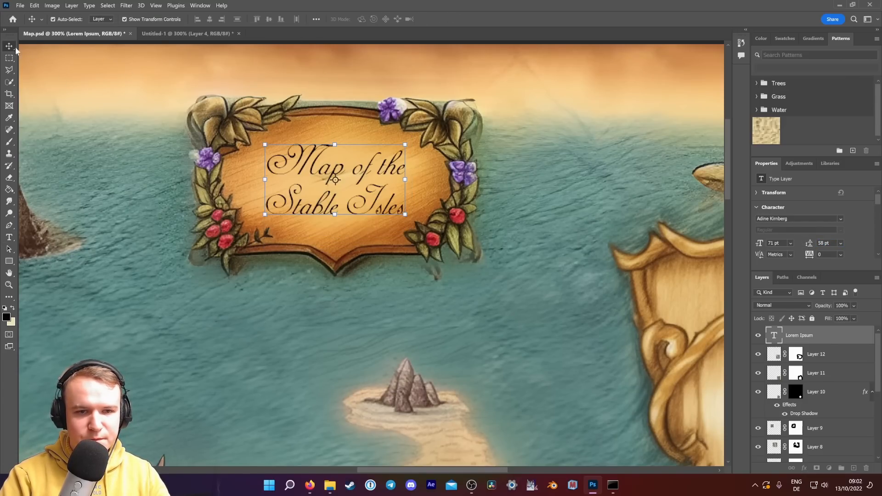
# Scale the plaque title up slightly to 73.34 pt and shift it a little lower in the plaque.
pyautogui.hotkey('ctrl', 't')
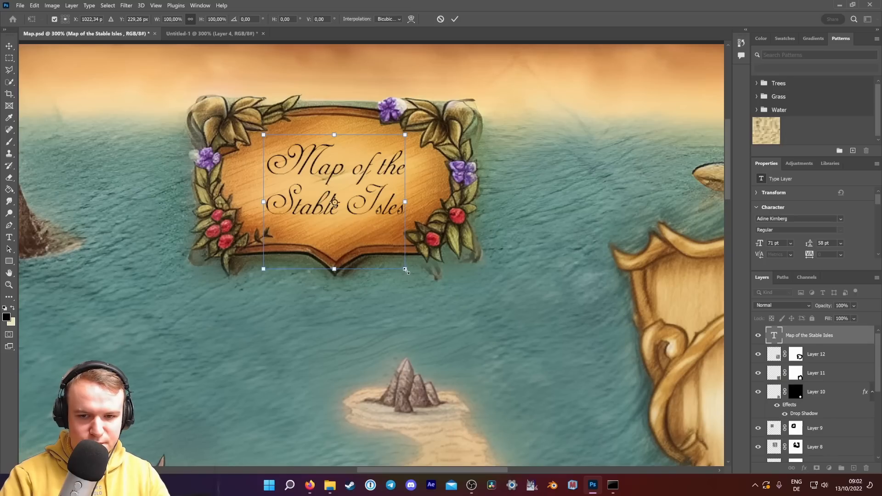
pyautogui.moveTo(405, 270)
pyautogui.mouseDown()
pyautogui.moveTo(419, 281)
pyautogui.moveTo(408, 270)
pyautogui.mouseUp()
pyautogui.moveTo(372, 202); pyautogui.dragTo(374, 206)
pyautogui.press('Return')
pyautogui.hotkey('ctrl', '-')
pyautogui.hotkey('ctrl', '-')
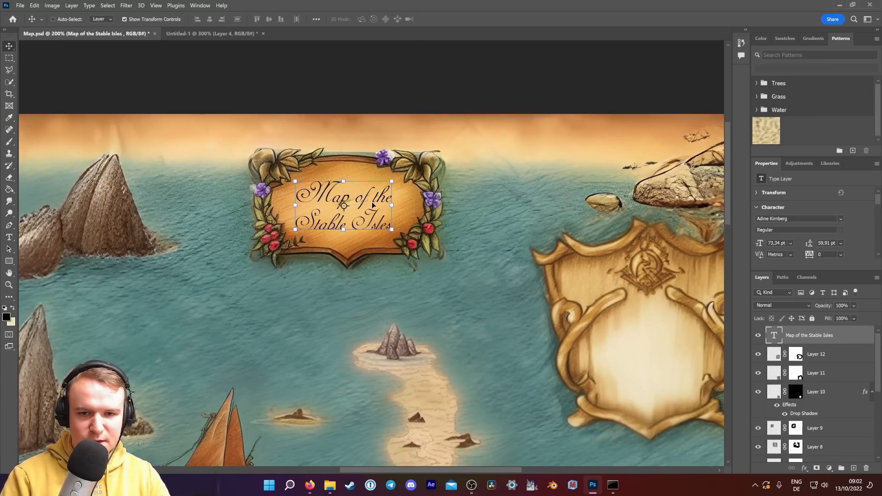
# Duplicate the title text into the middle of the empty shield-shaped frame.
pyautogui.click(434, 204)
pyautogui.scroll(-3, 445, 183)
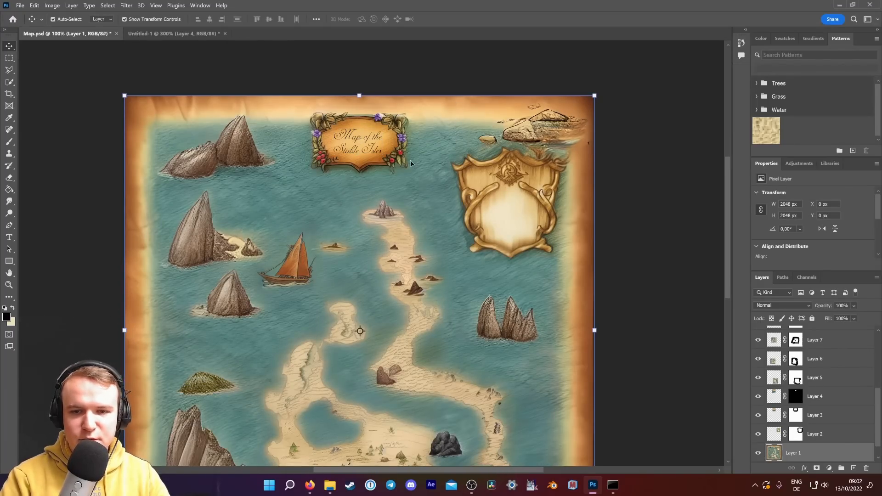
pyautogui.moveTo(359, 136); pyautogui.dragTo(558, 195)
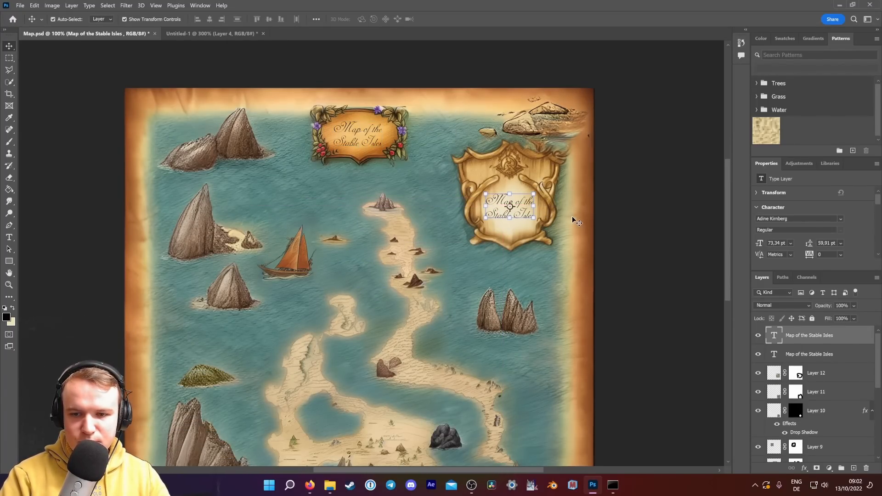
pyautogui.hotkey('ctrl', '+')
pyautogui.hotkey('ctrl', '+')
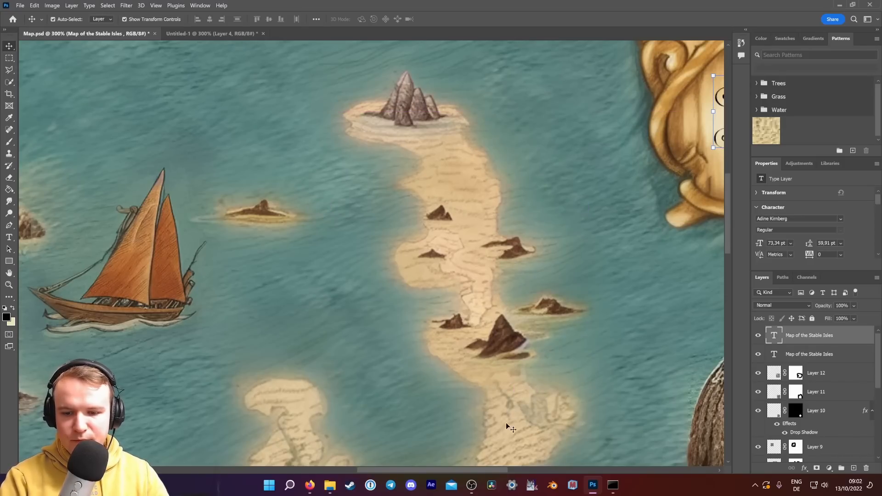
pyautogui.moveTo(497, 471); pyautogui.dragTo(573, 462)
pyautogui.scroll(3, 553, 323)
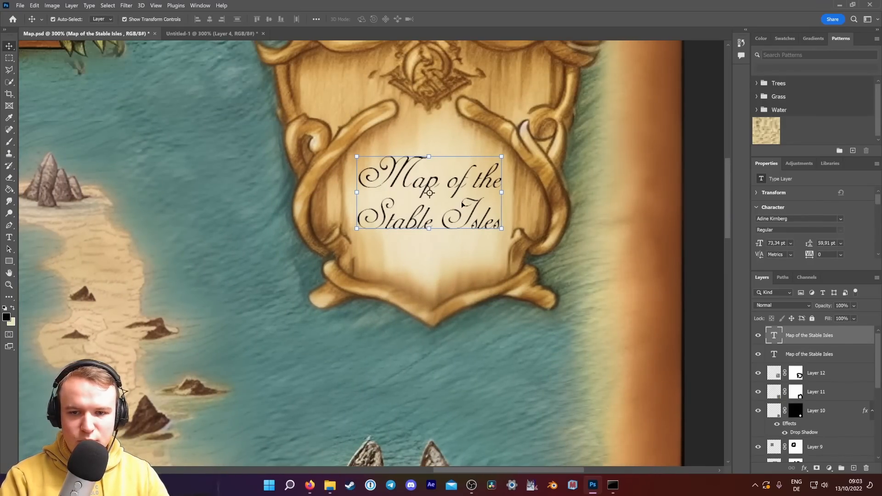
# Replace the copy in the shield with three centered lines: "Created by the", "Explorer Captain" and the captain's name.
pyautogui.doubleClick(462, 200)
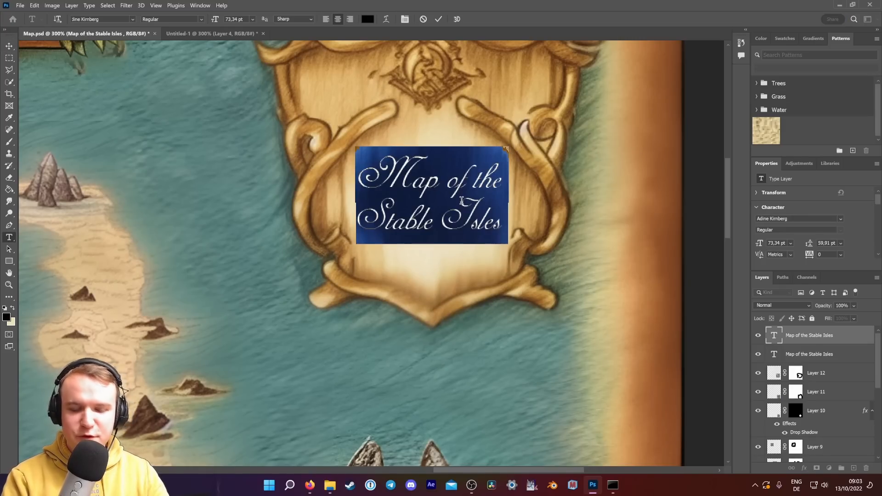
pyautogui.write('Crea')
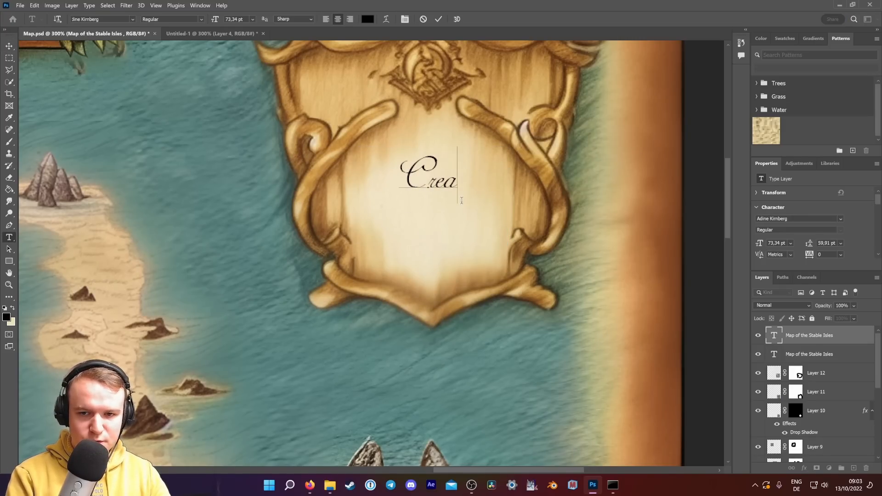
pyautogui.write('ted by the')
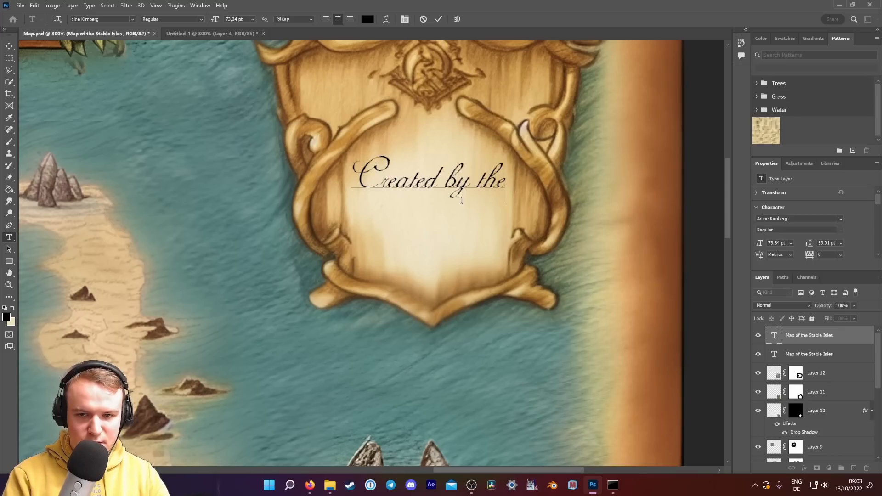
pyautogui.press('Return')
pyautogui.write('Explorer')
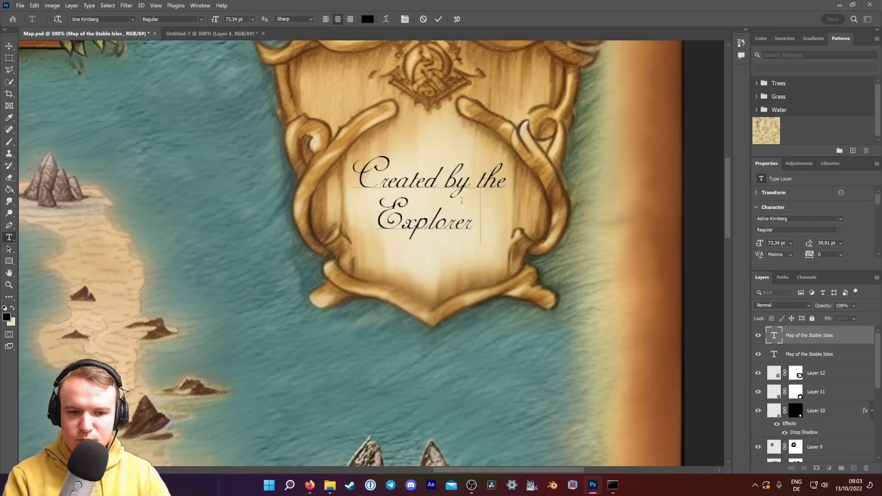
pyautogui.scroll(1, 461, 201)
pyautogui.write('Captain')
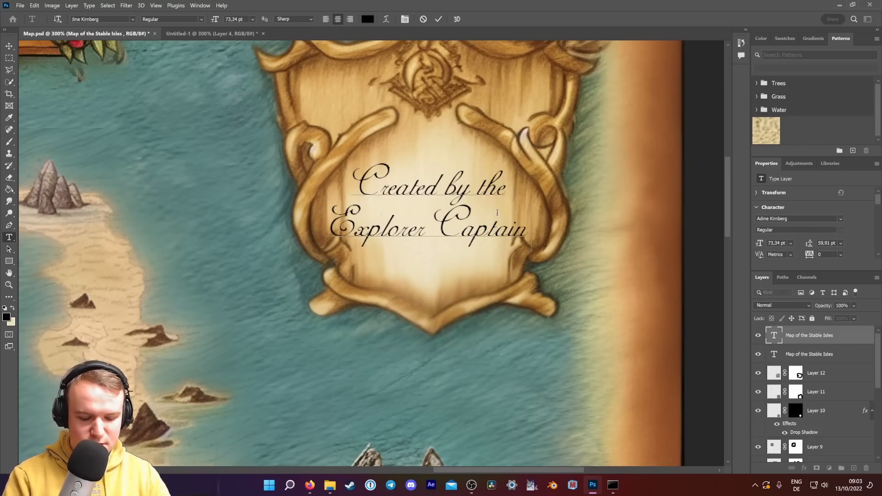
pyautogui.write(' D.F')
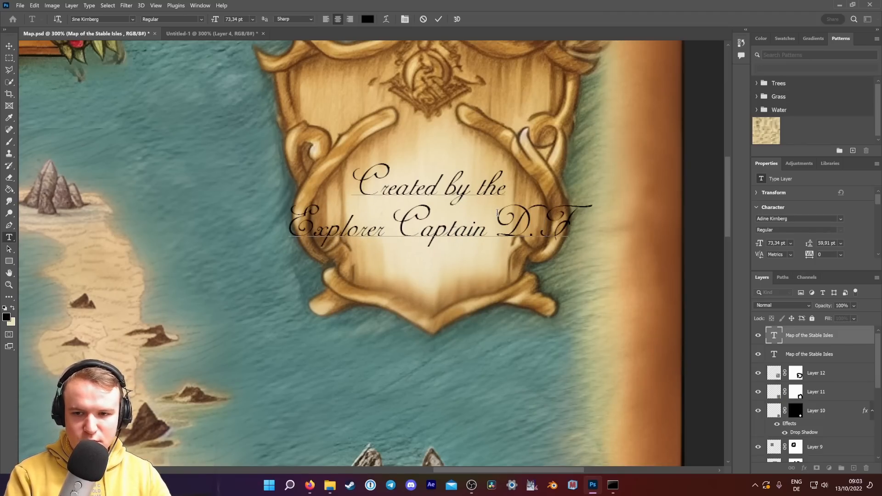
pyautogui.write('u')
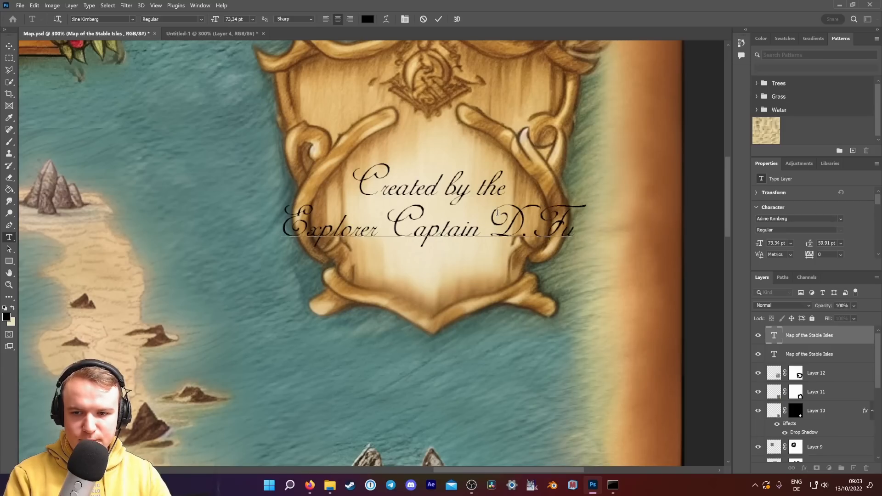
pyautogui.write('se')
pyautogui.press('Return')
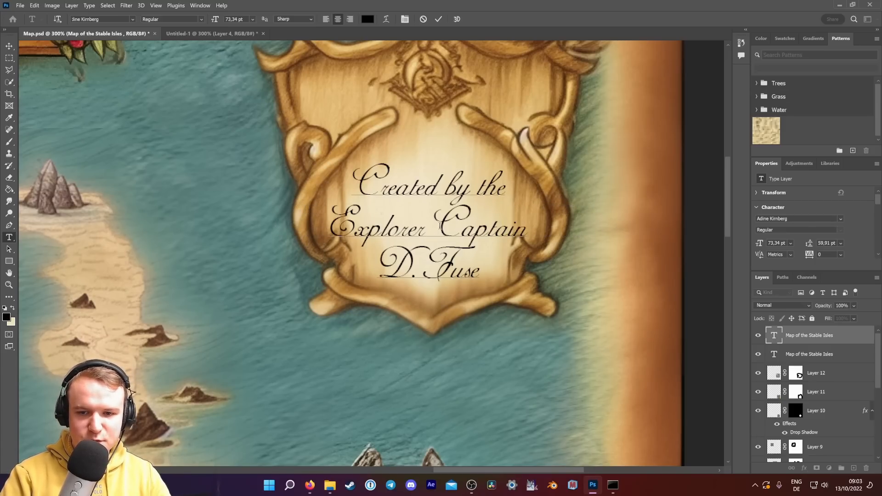
# Insert "Great" before "Explorer", putting "Captain" on the name line, and add the closing line "by the order of his island majesty".
pyautogui.write('by the orde')
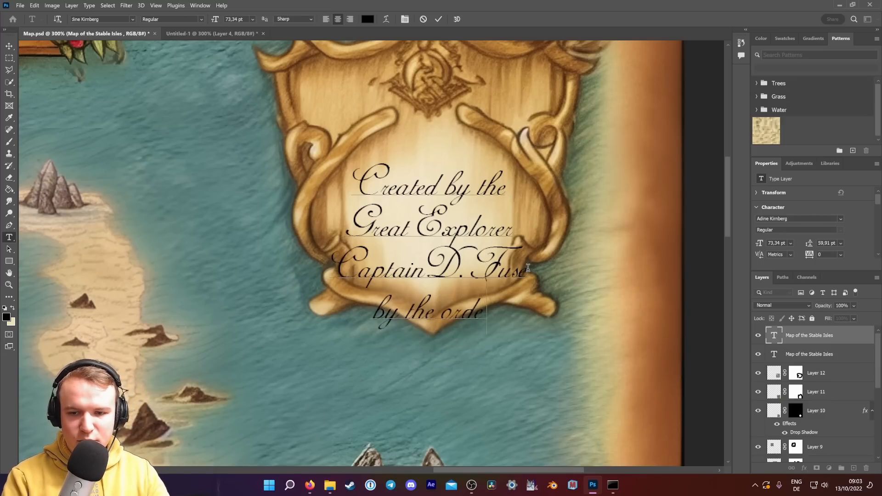
pyautogui.write('r of his i')
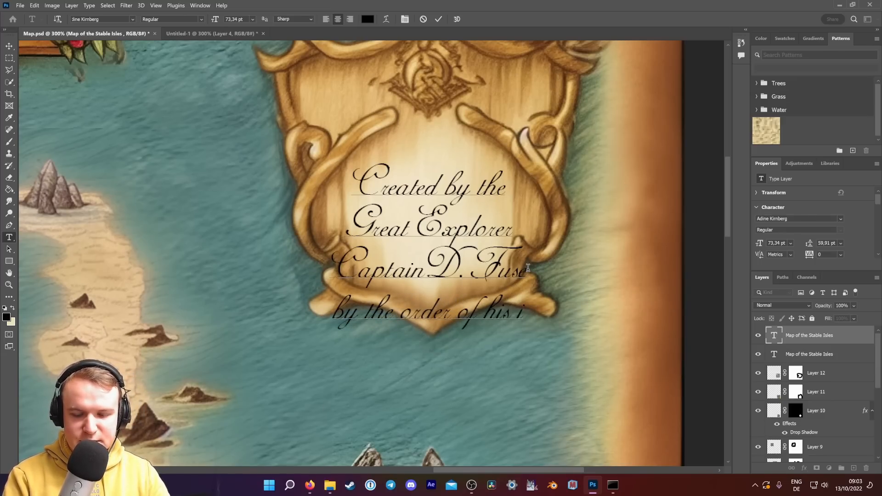
pyautogui.write('sland m')
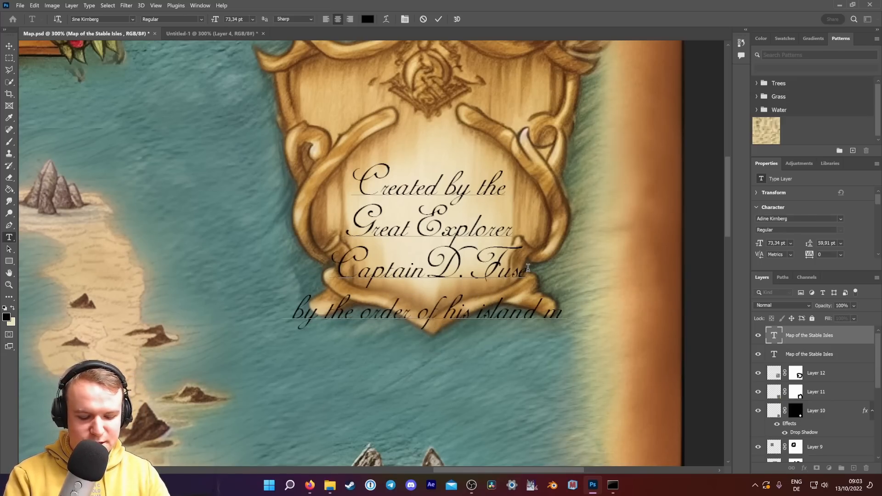
pyautogui.write('ajesty')
# Set all of the shield's text to a size of 48 pt with 40 pt leading.
pyautogui.hotkey('ctrl', 'a')
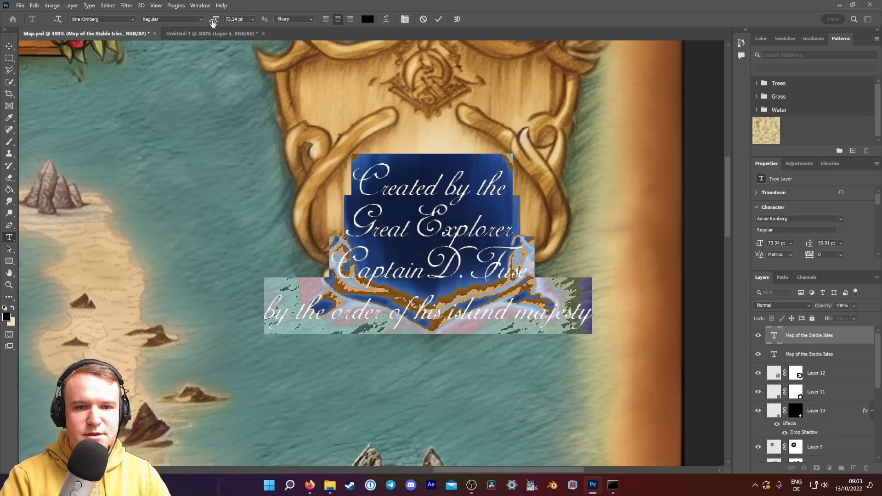
pyautogui.moveTo(213, 21); pyautogui.dragTo(201, 22)
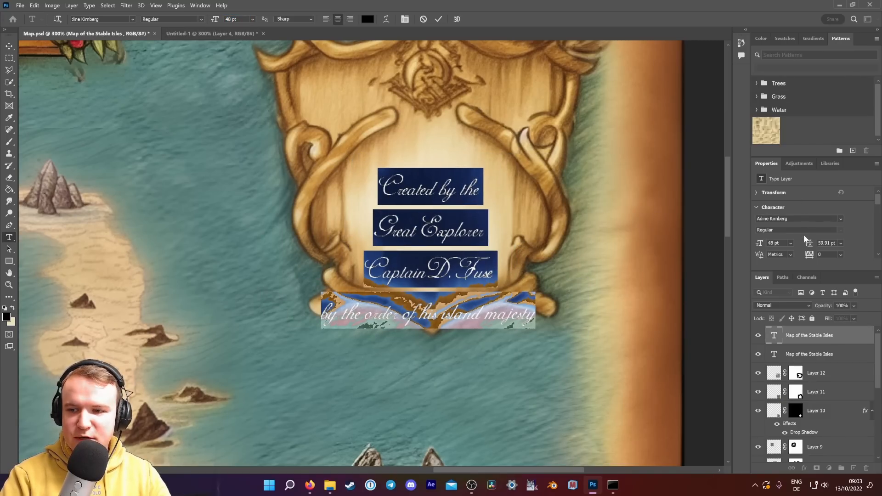
pyautogui.moveTo(809, 243); pyautogui.dragTo(799, 246)
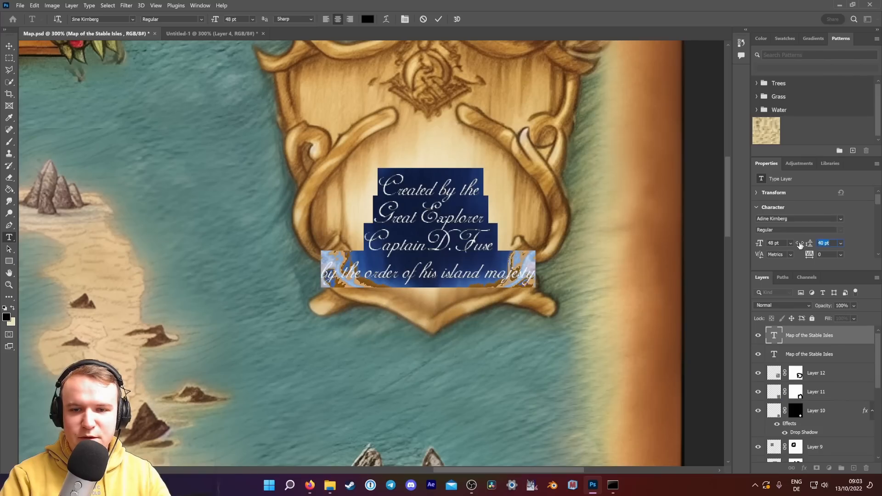
# Join the "Captain" line onto the "Great Explorer" line and set the shield text's size to 42 pt.
pyautogui.click(364, 236)
pyautogui.press('BackSpace')
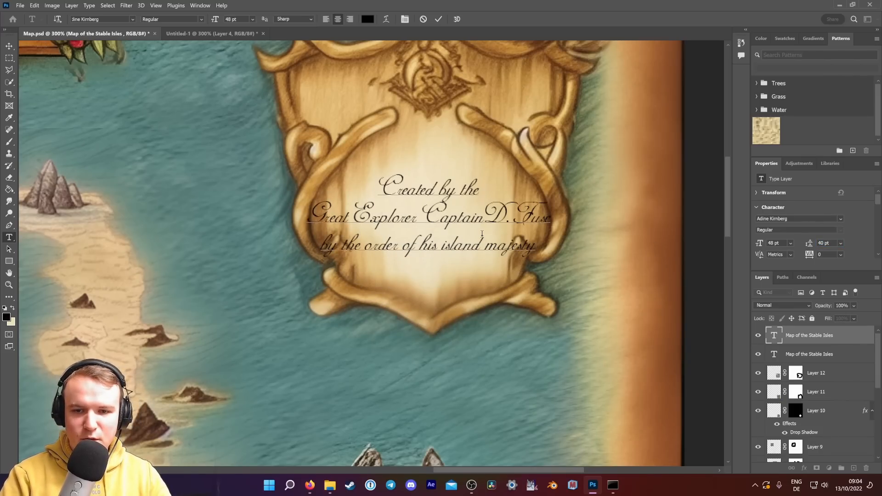
pyautogui.press('BackSpace')
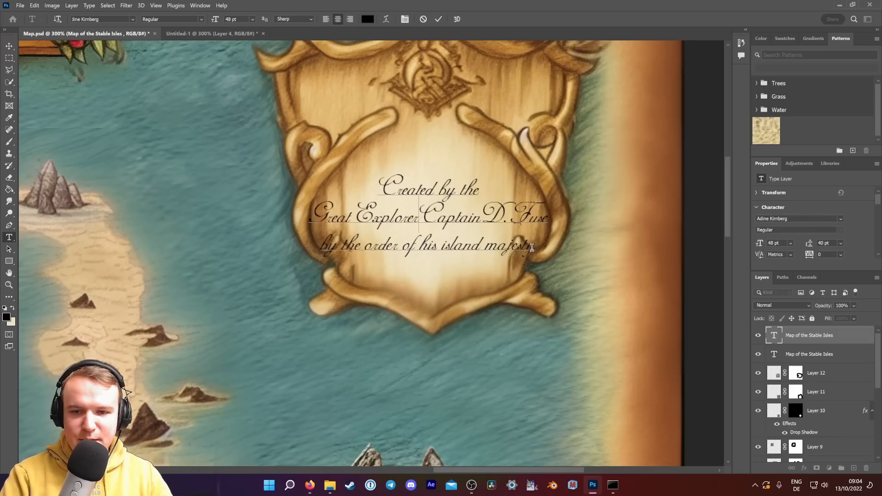
pyautogui.moveTo(532, 247); pyautogui.dragTo(314, 174)
pyautogui.moveTo(755, 247); pyautogui.dragTo(752, 246)
# Remove the line break after "Created by the" so the text runs on into "Great Explorer".
pyautogui.click(321, 215)
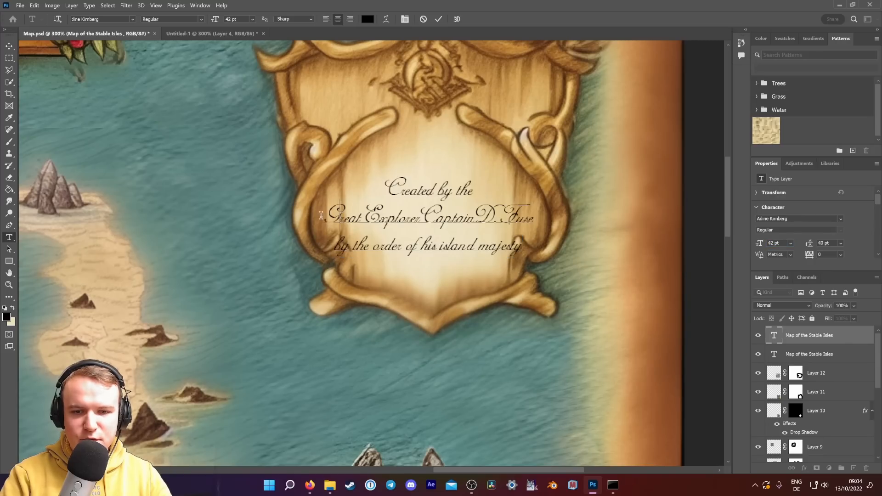
pyautogui.press('BackSpace')
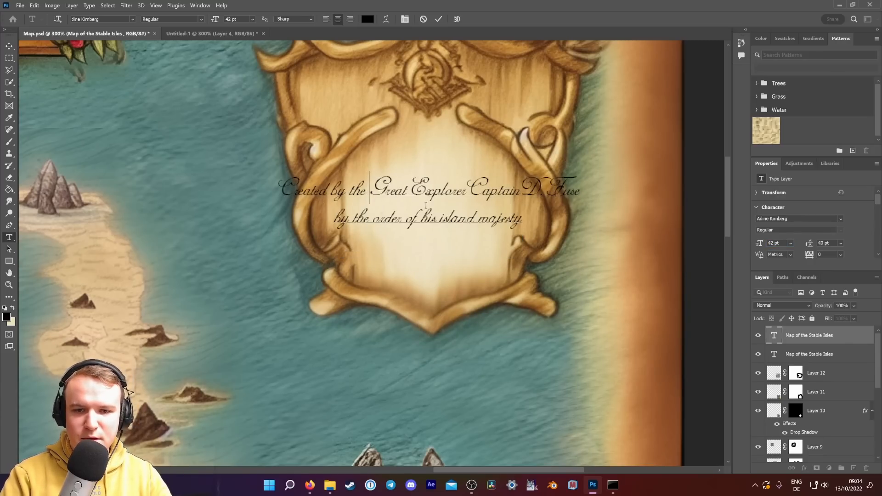
pyautogui.press('BackSpace')
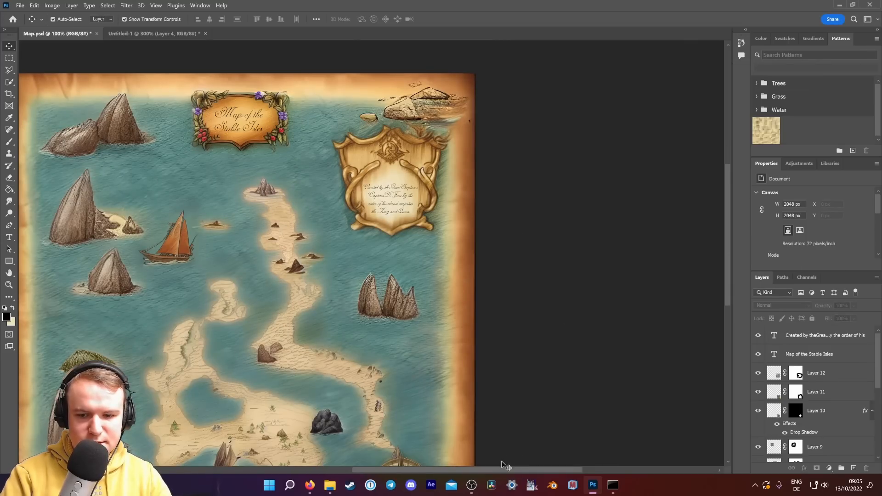
# Duplicate the shield text onto the water below the three-peaked rocks and replace the copy's wording with "Sapphire Lagoon".
pyautogui.scroll(3, 484, 469)
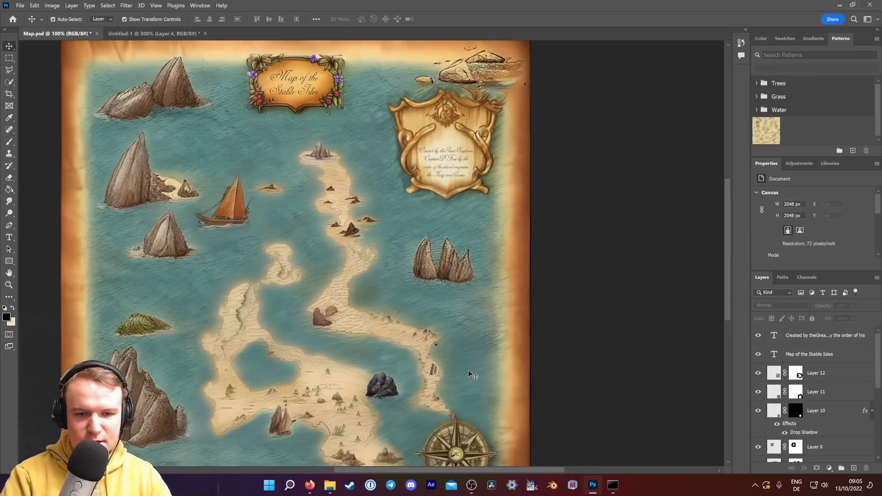
pyautogui.scroll(-2, 470, 374)
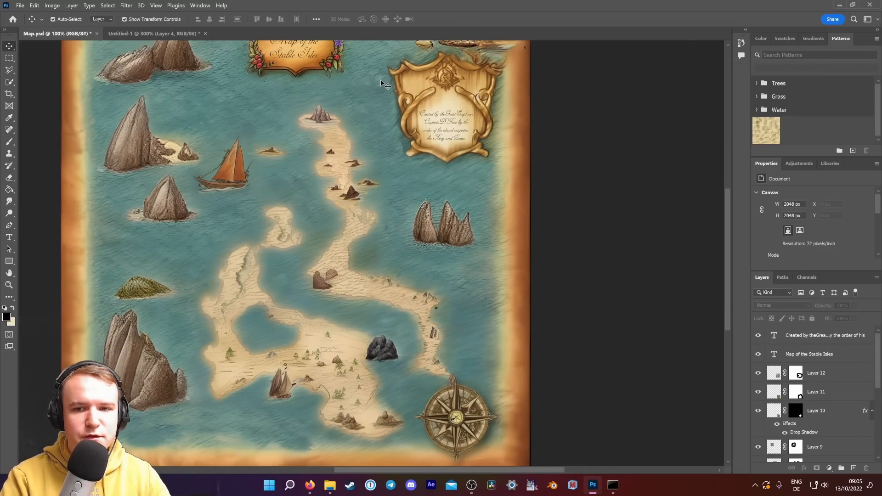
pyautogui.moveTo(435, 117); pyautogui.dragTo(395, 255)
pyautogui.doubleClick(388, 254)
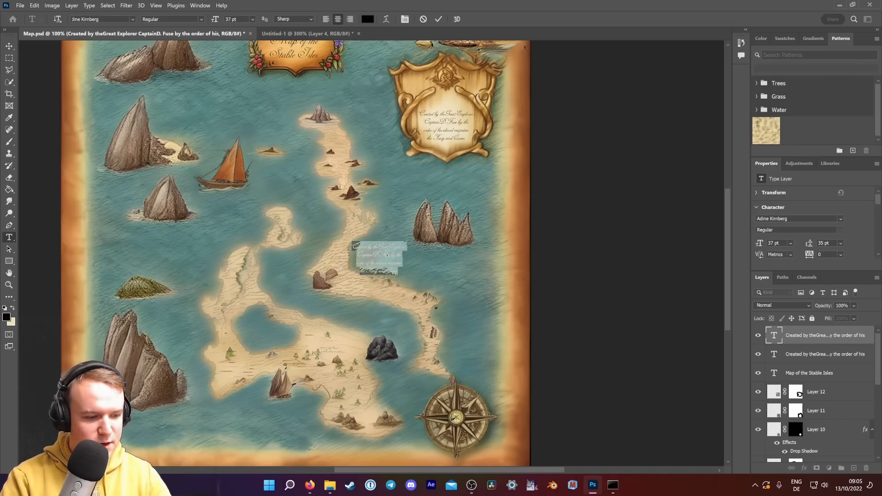
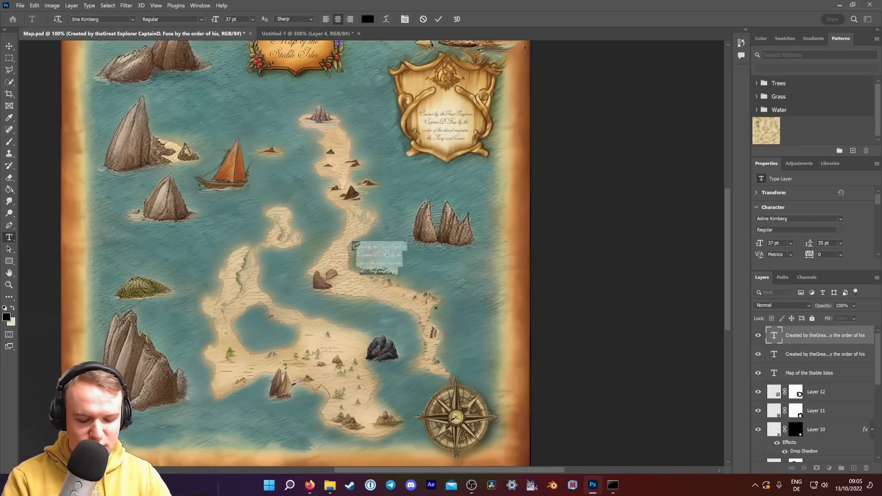
pyautogui.press('BackSpace')
pyautogui.write('Sapphire La')
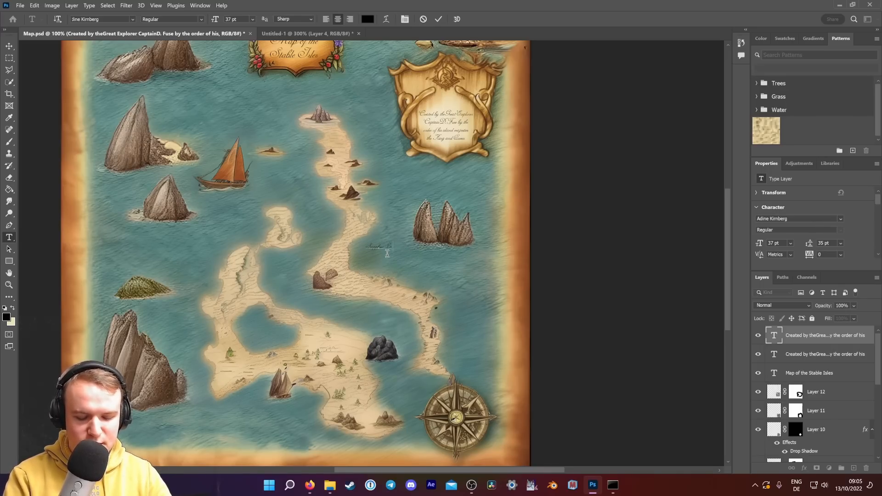
pyautogui.write('goon')
# Set the text colour of the "Sapphire Lagoon" label to pure black (000000).
pyautogui.hotkey('ctrl', 'a')
pyautogui.click(370, 21)
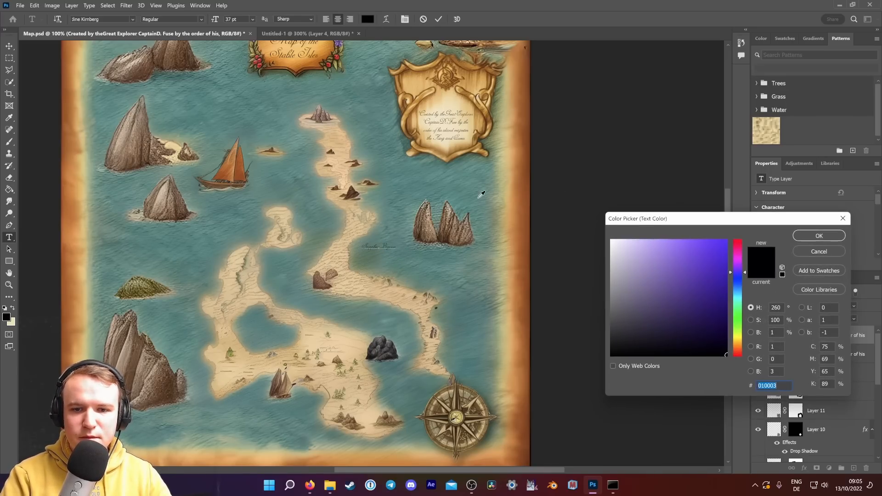
pyautogui.moveTo(613, 257)
pyautogui.mouseDown()
pyautogui.moveTo(587, 224)
pyautogui.moveTo(583, 277)
pyautogui.moveTo(583, 216)
pyautogui.moveTo(566, 370)
pyautogui.mouseUp()
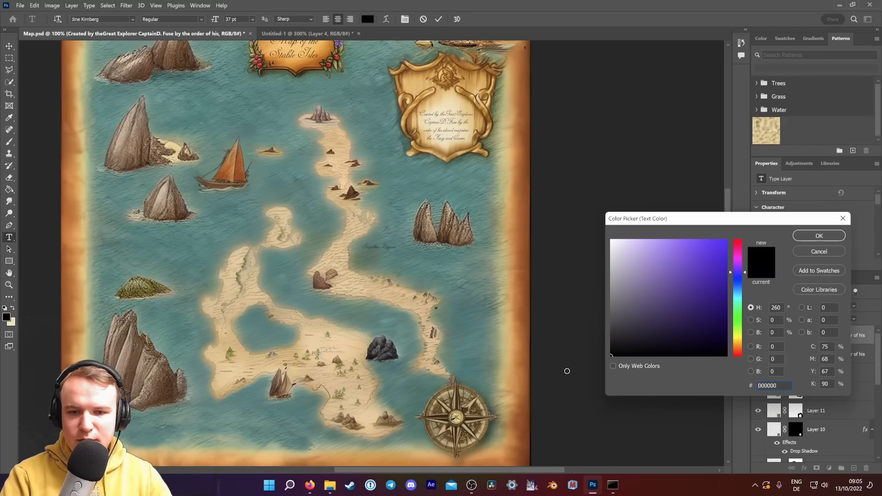
pyautogui.click(824, 238)
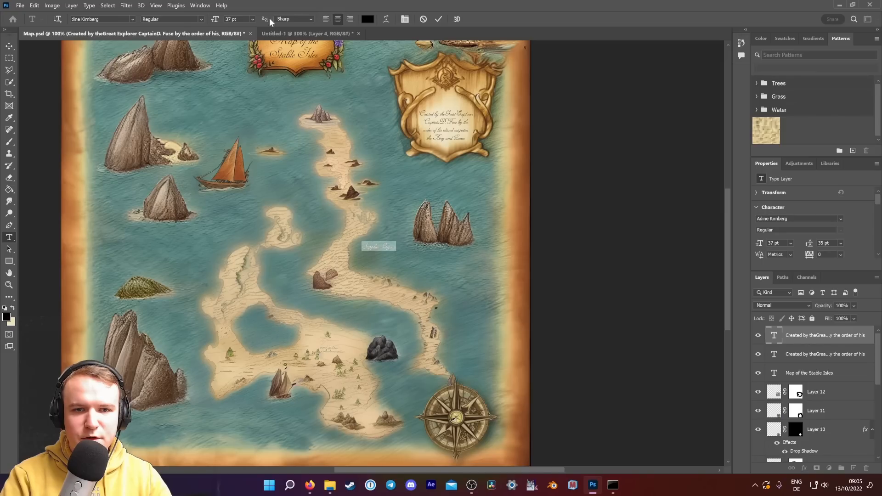
# Switch to Firefox, search Google Images for "old maps" and open the Wikimedia Commons old world map to examine its lettering.
pyautogui.moveTo(309, 485)
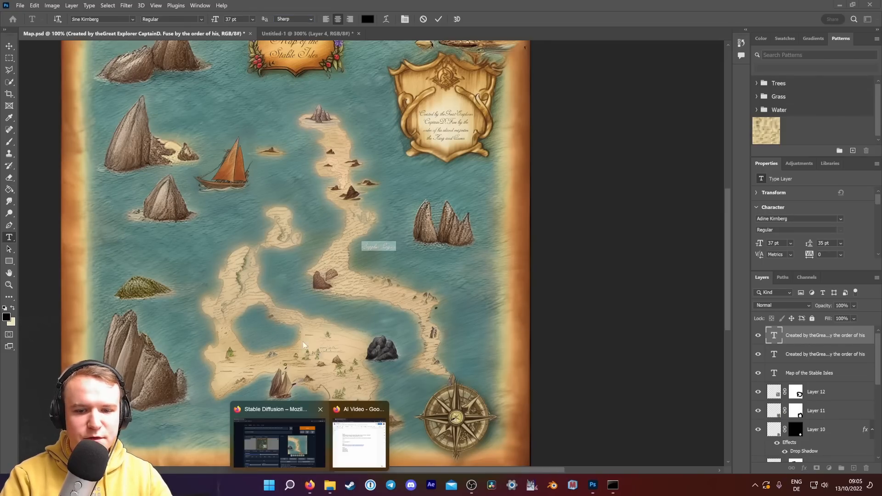
pyautogui.click(298, 434)
pyautogui.click(109, 13)
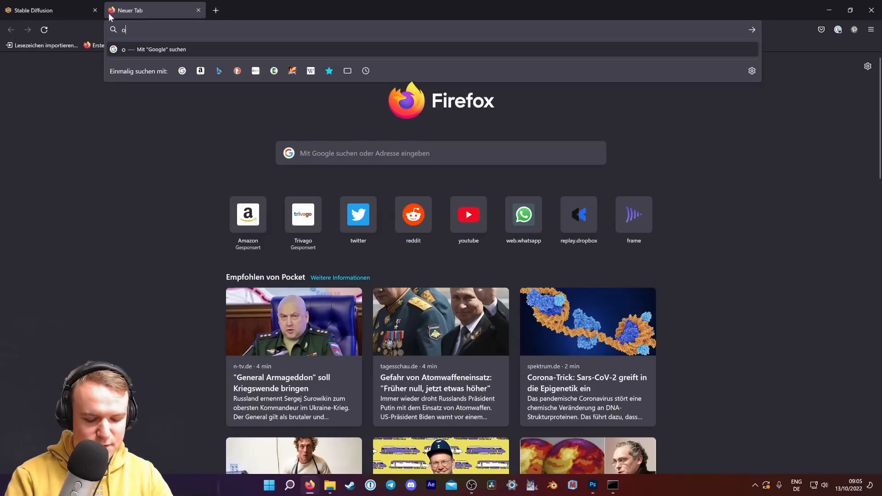
pyautogui.write('old maps')
pyautogui.press('Return')
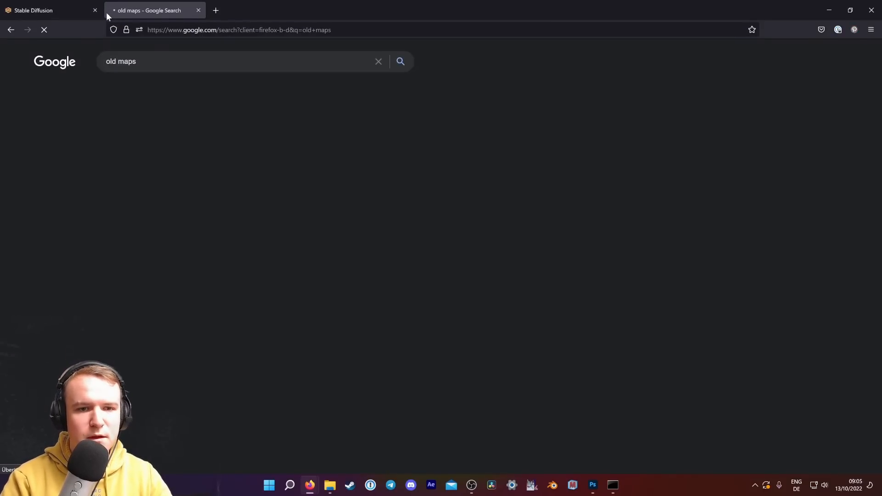
pyautogui.click(131, 93)
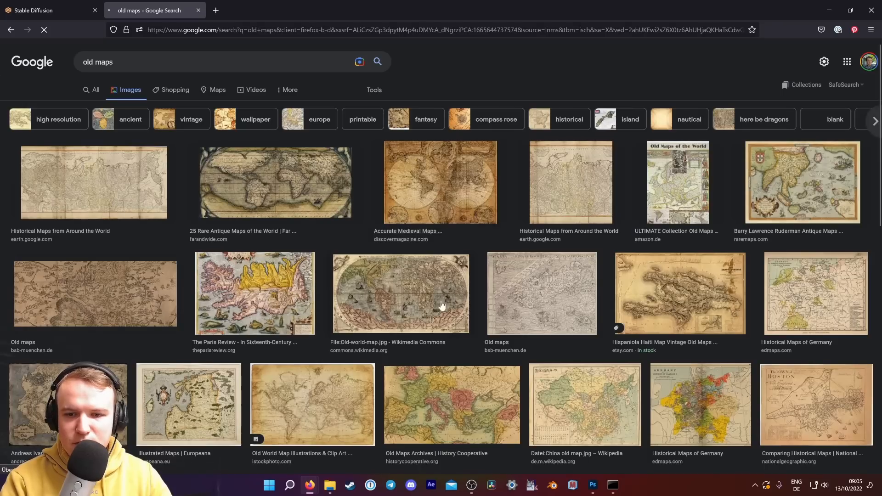
pyautogui.scroll(-3, 446, 225)
pyautogui.click(425, 142)
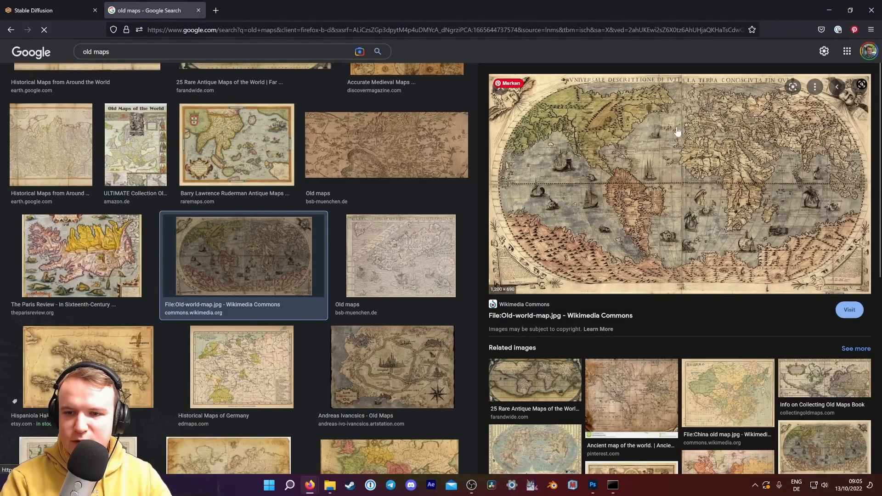
# Switch back to Photoshop, set the "Sapphire Lagoon" label's font to Chopin Script and break its wording onto two lines.
pyautogui.click(592, 486)
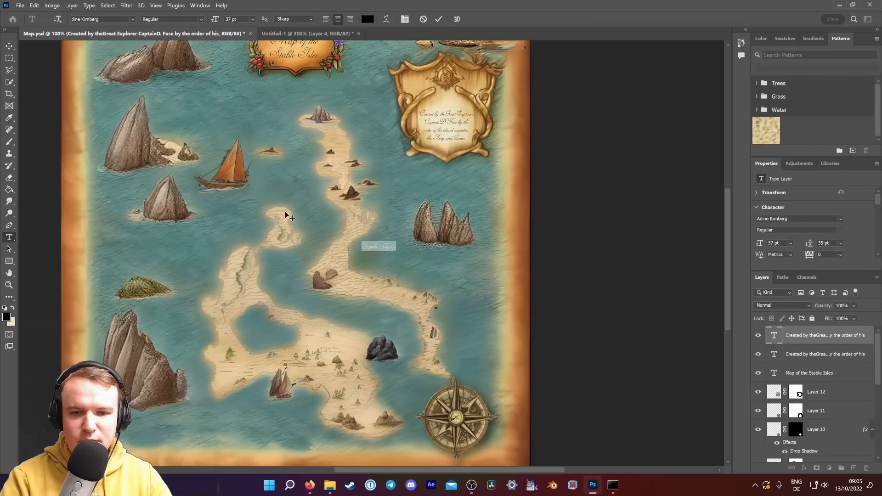
pyautogui.click(95, 19)
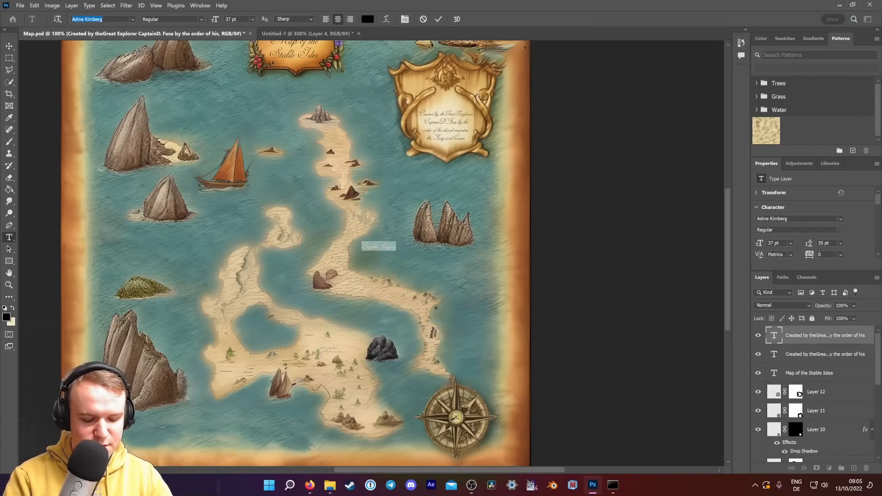
pyautogui.write('cho')
pyautogui.press('Return')
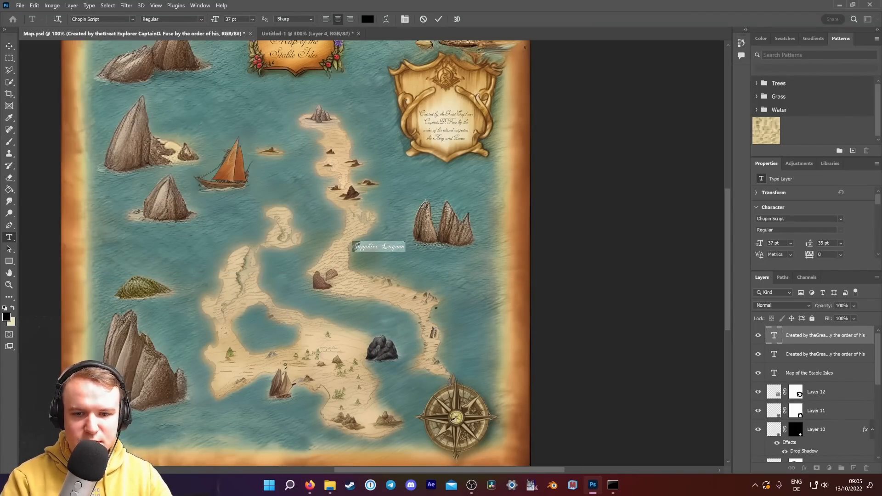
pyautogui.click(389, 248)
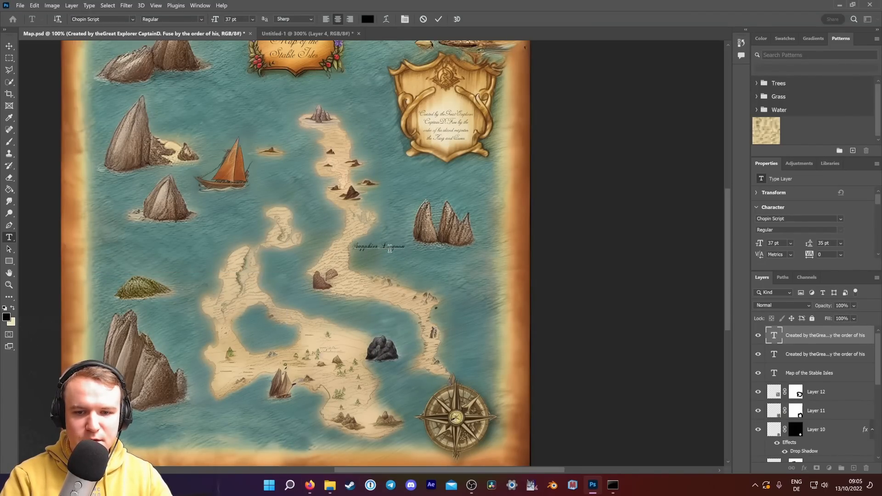
pyautogui.press('BackSpace')
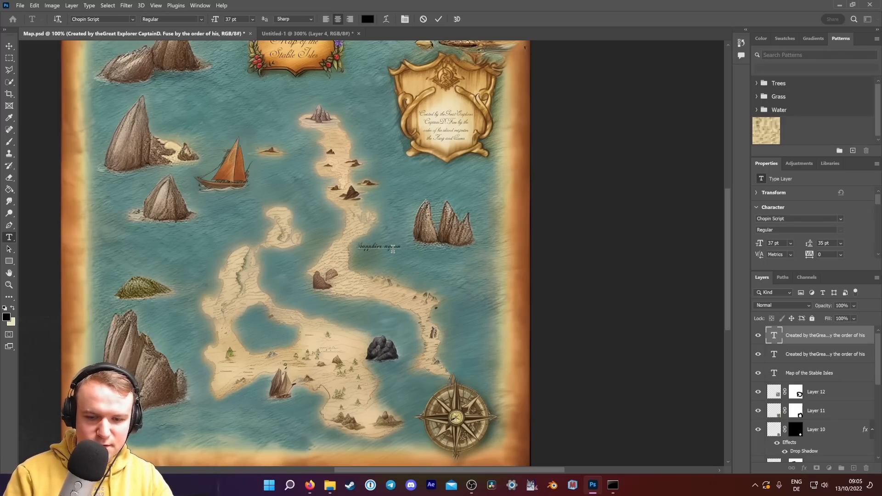
pyautogui.press('Return')
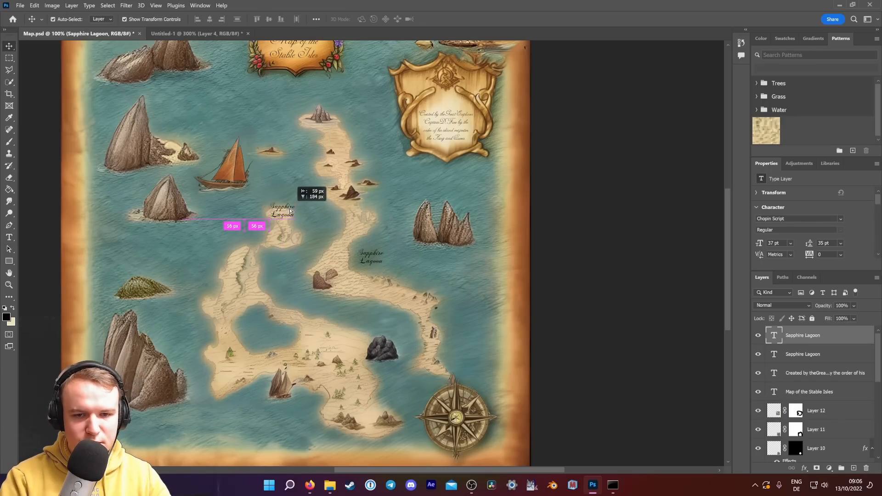
# Duplicate the label onto the water west of the small northern islet and reword the copy as "Desperation Isle" on two lines.
pyautogui.moveTo(291, 211); pyautogui.dragTo(258, 226)
pyautogui.doubleClick(258, 225)
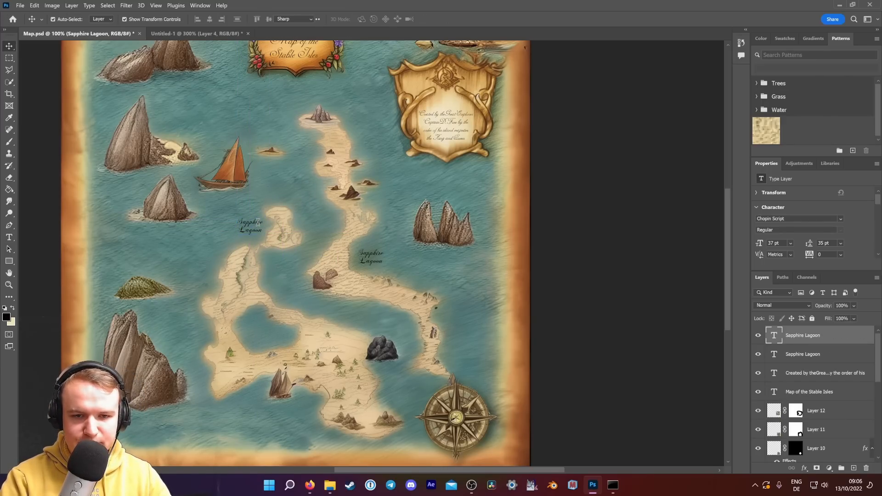
pyautogui.write('Desperation')
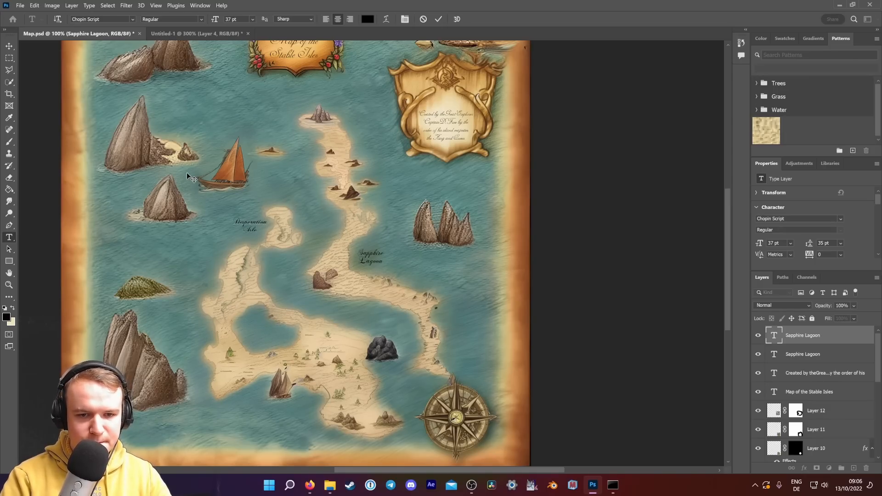
pyautogui.click(9, 45)
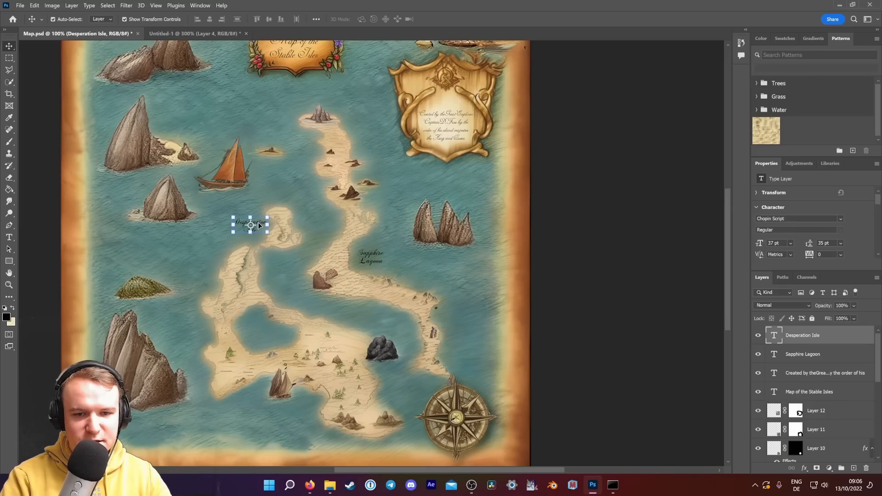
pyautogui.moveTo(260, 225); pyautogui.dragTo(258, 228)
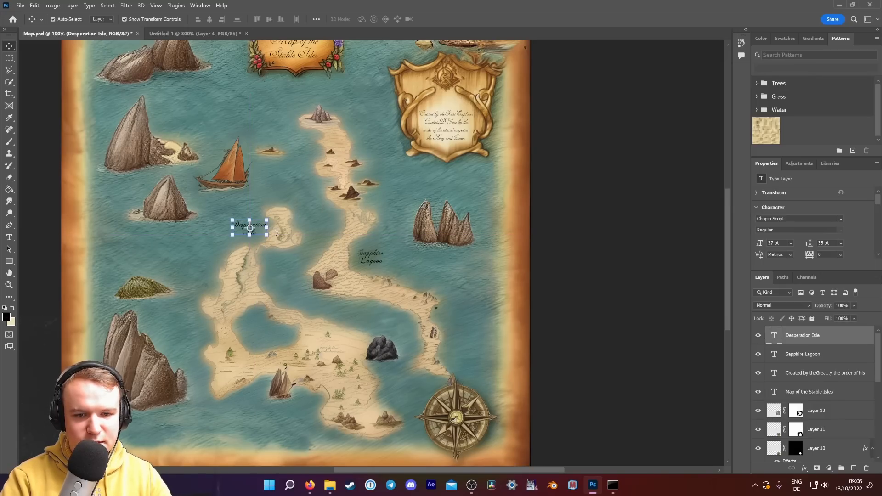
# Duplicate the "Desperation Isle" label beside the reddish-brown rocks and move the "Sapphire Lagoon" label into the main island's enclosed lagoon.
pyautogui.hotkey('ctrl', '+')
pyautogui.hotkey('ctrl', 'c')
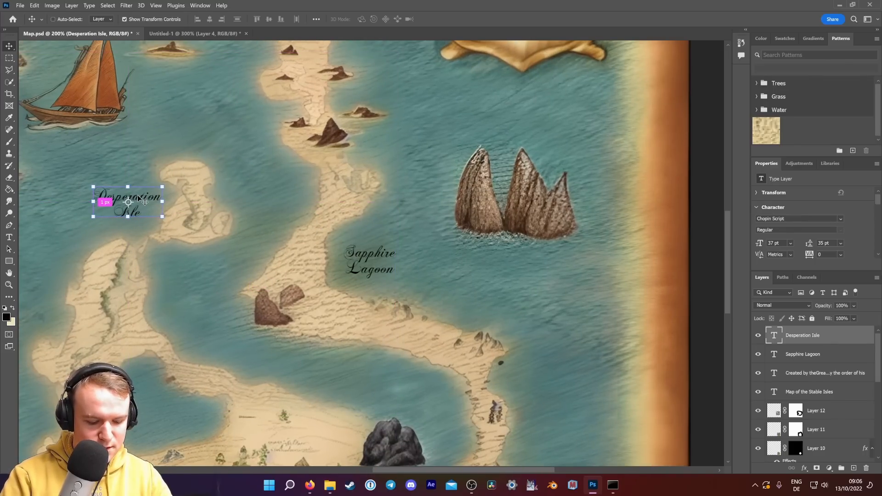
pyautogui.hotkey('ctrl', 'v')
pyautogui.moveTo(306, 266); pyautogui.dragTo(157, 423)
pyautogui.scroll(-3, 201, 408)
pyautogui.scroll(-2, 205, 410)
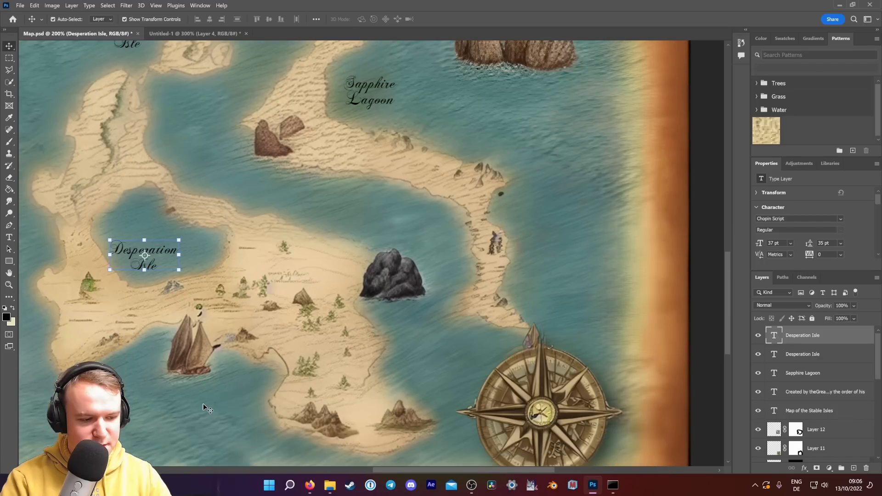
pyautogui.moveTo(158, 285); pyautogui.dragTo(247, 134)
pyautogui.moveTo(379, 134); pyautogui.dragTo(162, 285)
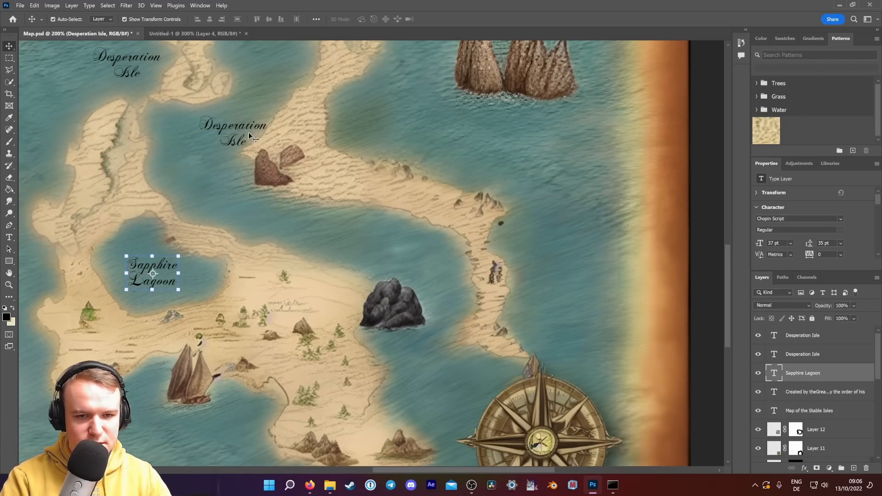
# Move the second "Desperation Isle" label onto the water east of the narrow peninsula, above the compass.
pyautogui.moveTo(234, 138); pyautogui.dragTo(430, 256)
pyautogui.hotkey('ctrl', 't')
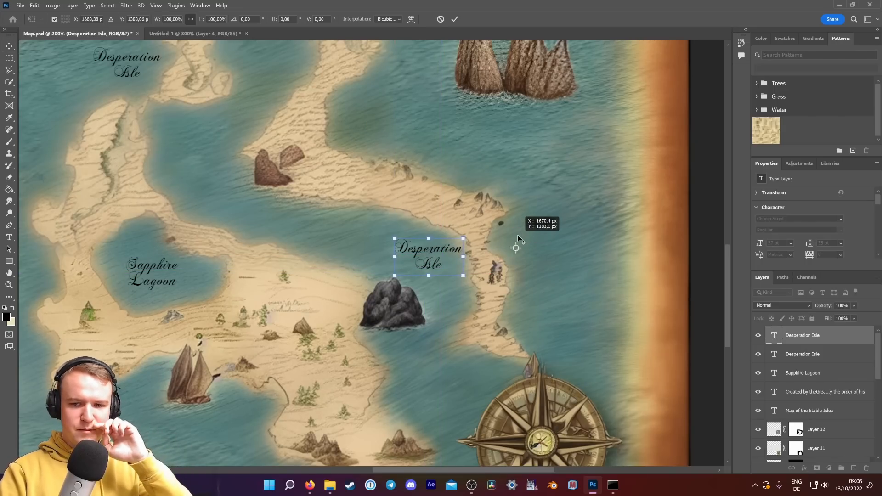
pyautogui.keyDown('alt'); pyautogui.click(433, 256); pyautogui.keyUp('alt')
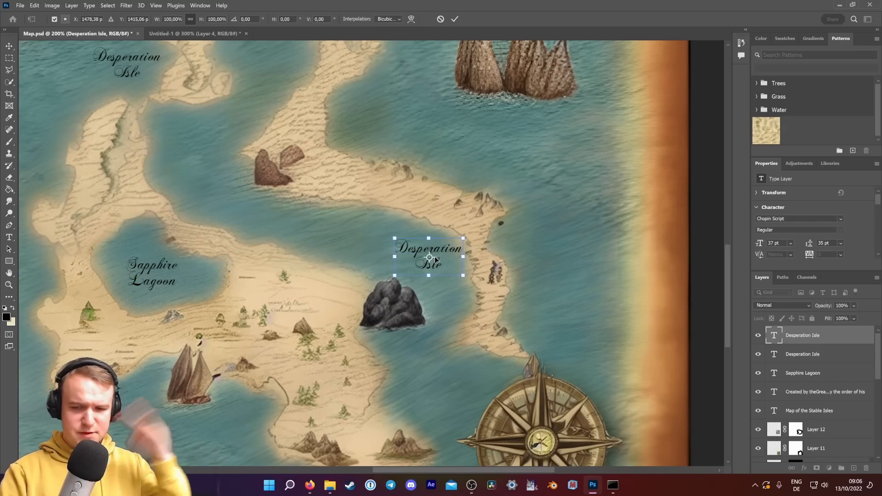
pyautogui.moveTo(445, 250); pyautogui.dragTo(547, 231)
pyautogui.press('Return')
# Reword the label east of the peninsula as "Blackbeard's Bay" on two lines and place it just off the coast.
pyautogui.doubleClick(545, 231)
pyautogui.write("Blackbearad's")
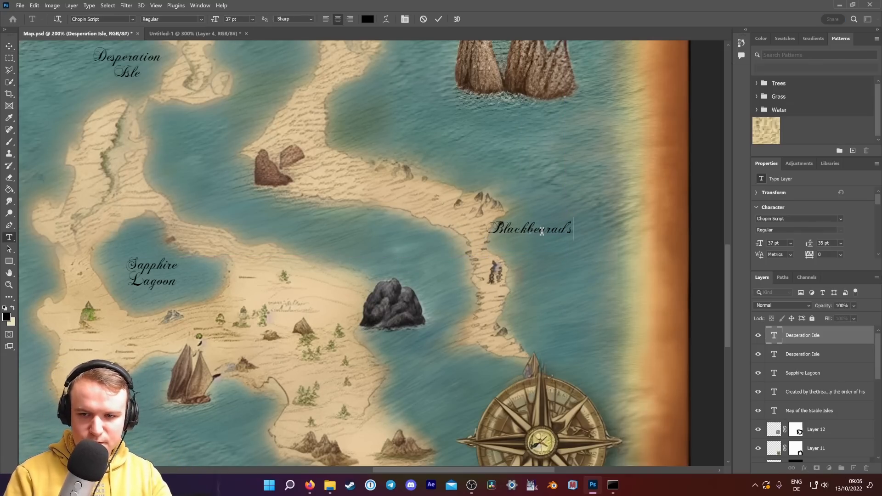
pyautogui.press('Return')
pyautogui.write('Bay')
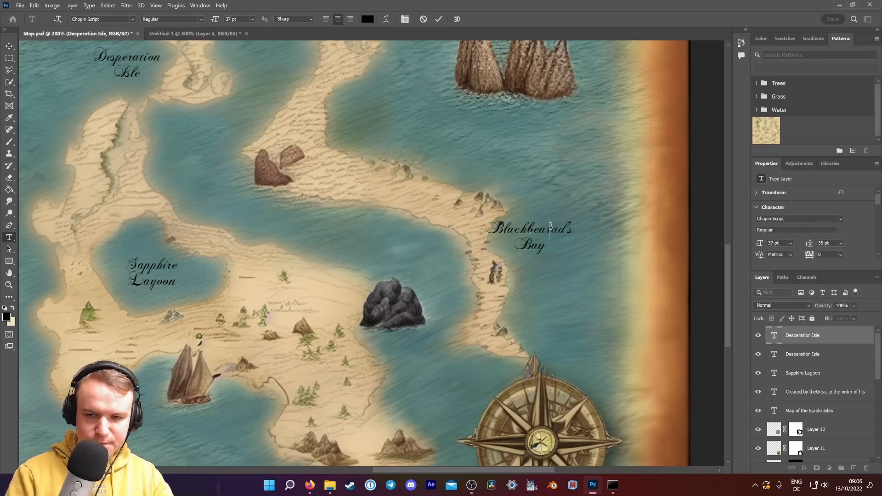
pyautogui.click(555, 229)
pyautogui.press('BackSpace')
pyautogui.moveTo(546, 231); pyautogui.dragTo(560, 237)
pyautogui.hotkey('ctrl', '-')
pyautogui.click(596, 246)
pyautogui.scroll(2, 596, 246)
# Duplicate the "Blackbeard's Bay" label onto the water off the main island's southern tip and reword the copy as "Canary Cape".
pyautogui.click(462, 275)
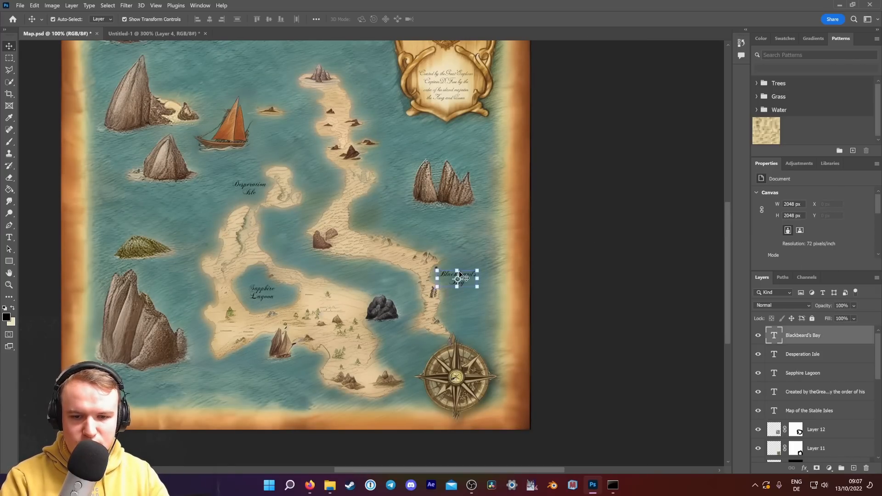
pyautogui.keyDown('alt'); pyautogui.moveTo(468, 282); pyautogui.dragTo(307, 378); pyautogui.keyUp('alt')
pyautogui.doubleClick(308, 378)
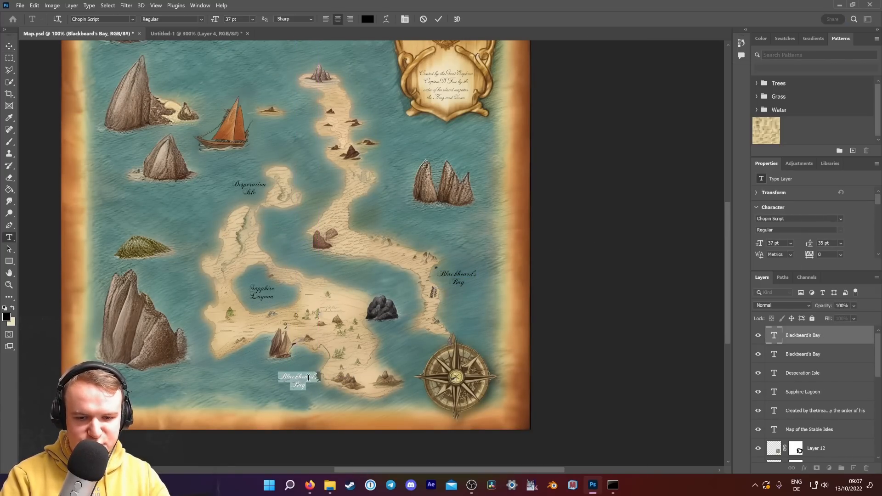
pyautogui.write('Canary ')
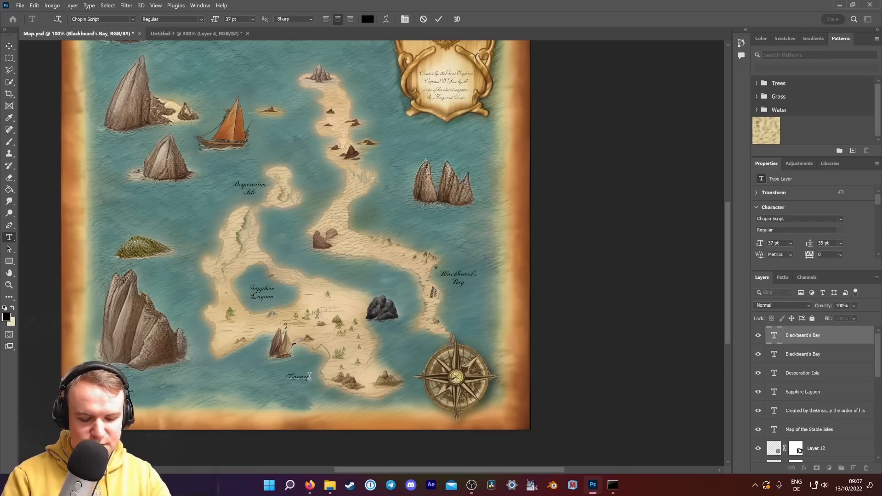
pyautogui.write('Cape')
pyautogui.click(9, 45)
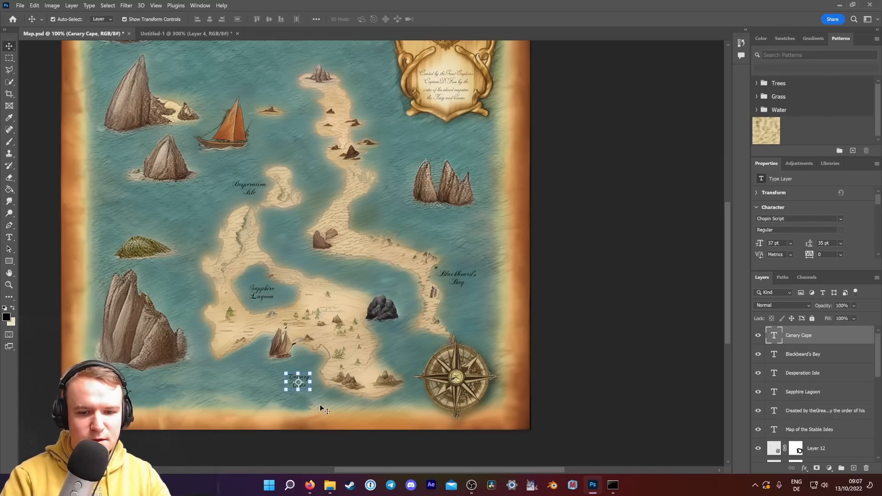
pyautogui.moveTo(306, 383); pyautogui.dragTo(314, 387)
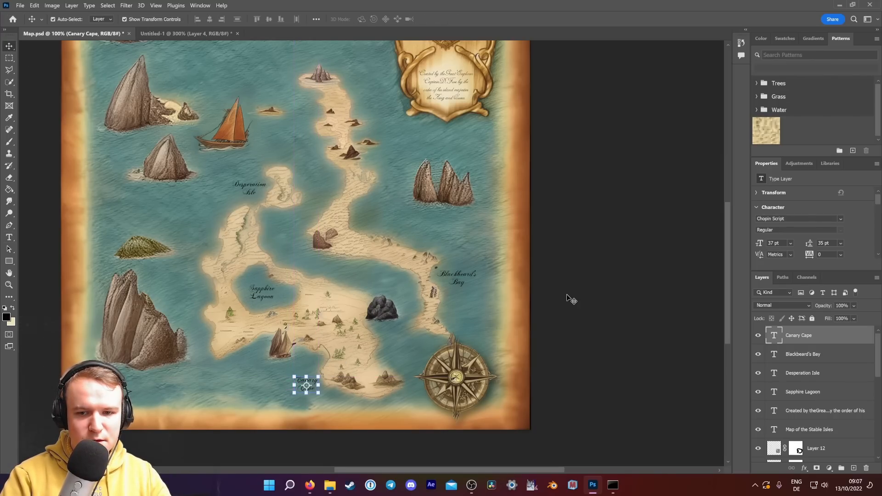
# Add a new empty layer above all the text layers.
pyautogui.click(566, 294)
pyautogui.hotkey('ctrl', '-')
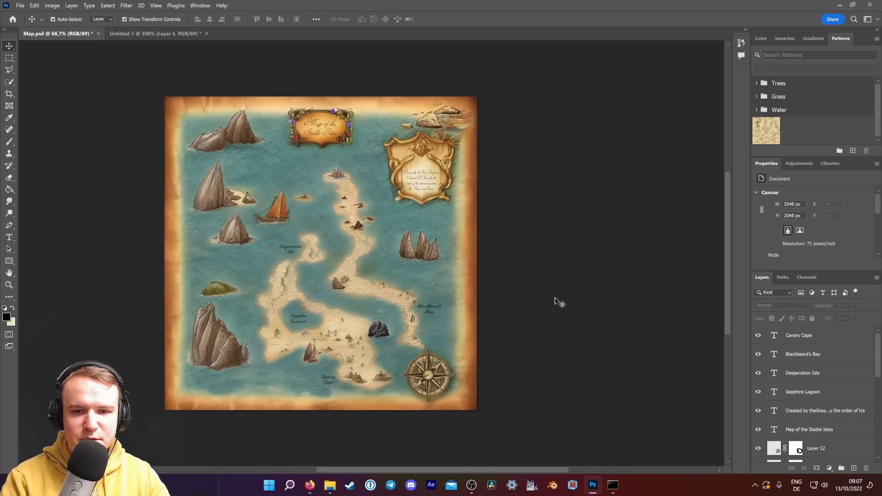
pyautogui.scroll(3, 557, 302)
pyautogui.scroll(-2, 557, 301)
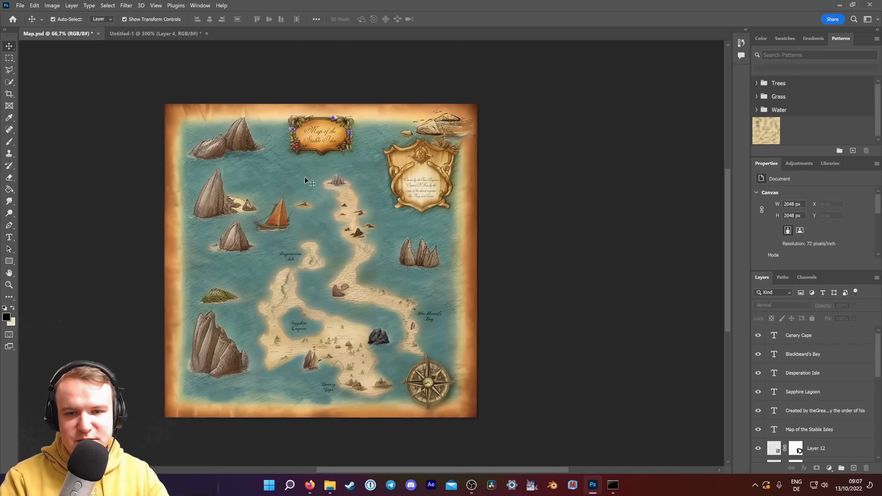
pyautogui.scroll(-2, 380, 196)
pyautogui.scroll(2, 383, 196)
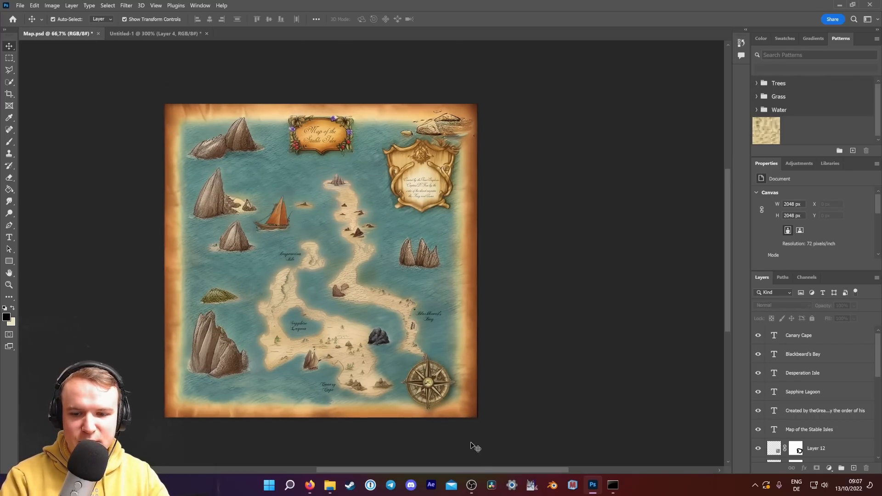
pyautogui.moveTo(476, 470); pyautogui.dragTo(458, 470)
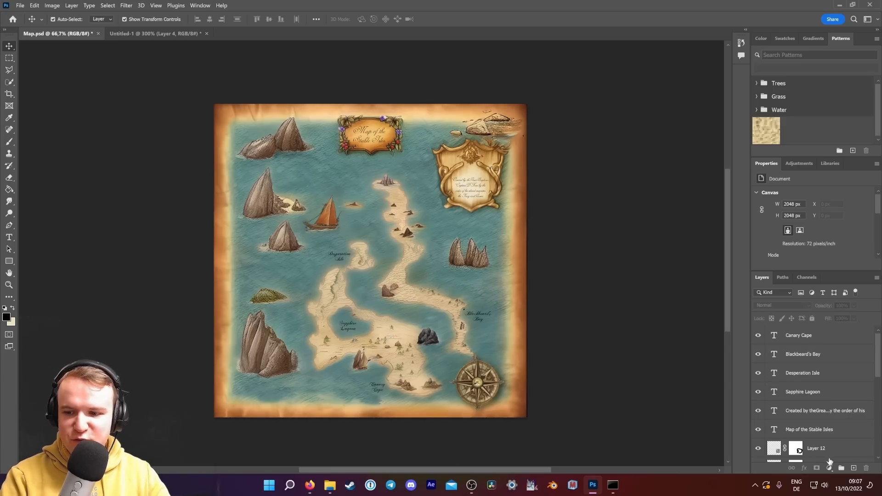
pyautogui.click(854, 467)
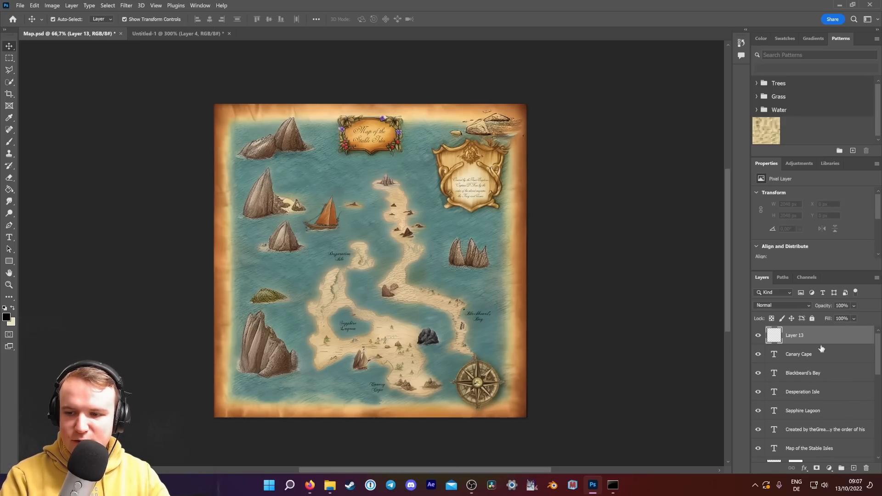
# Add a Curves adjustment above all layers with a slight S-curve, shadow point at 67/58 and highlight point at 182/187.
pyautogui.click(829, 468)
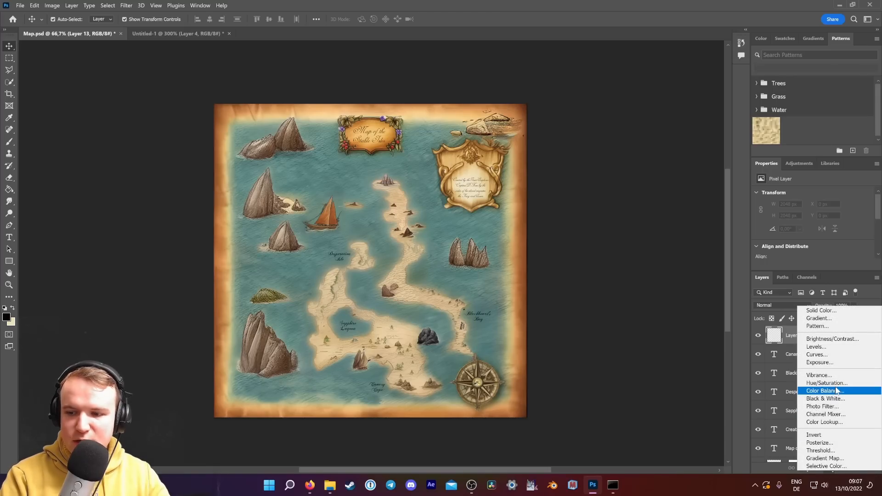
pyautogui.click(820, 354)
pyautogui.moveTo(793, 270)
pyautogui.mouseDown()
pyautogui.moveTo(792, 349)
pyautogui.moveTo(802, 285)
pyautogui.mouseUp()
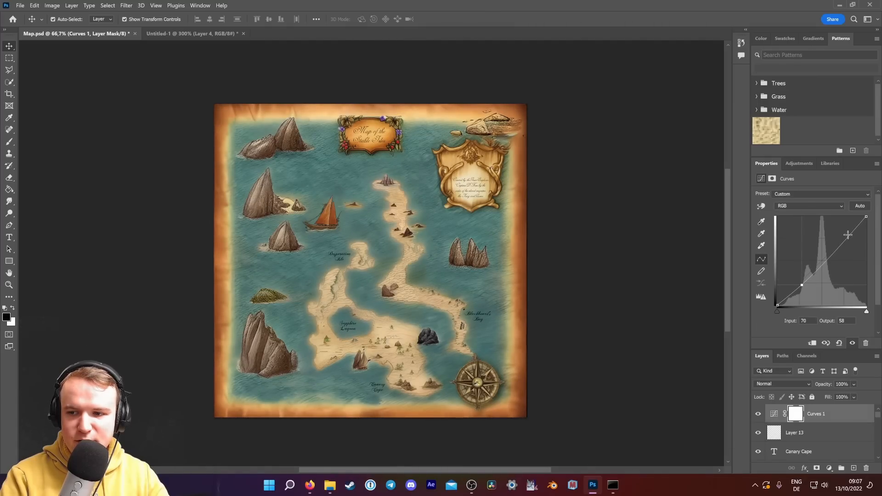
pyautogui.moveTo(840, 242); pyautogui.dragTo(841, 239)
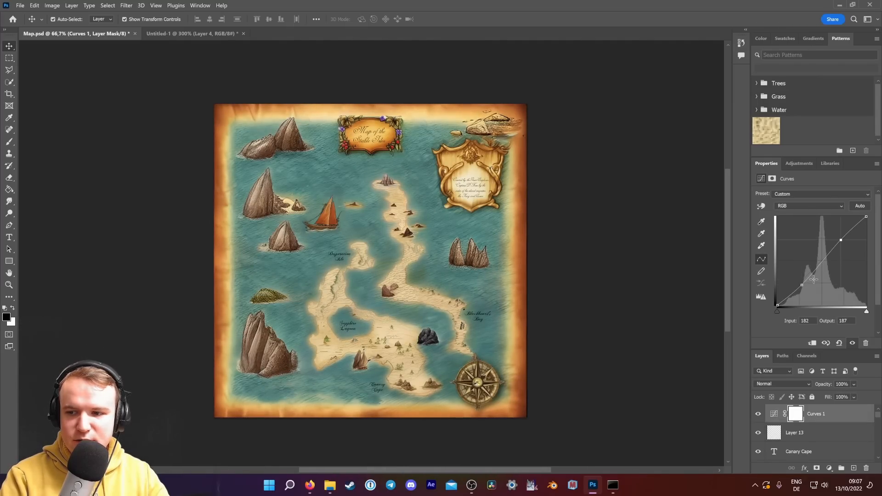
pyautogui.moveTo(802, 285); pyautogui.dragTo(800, 285)
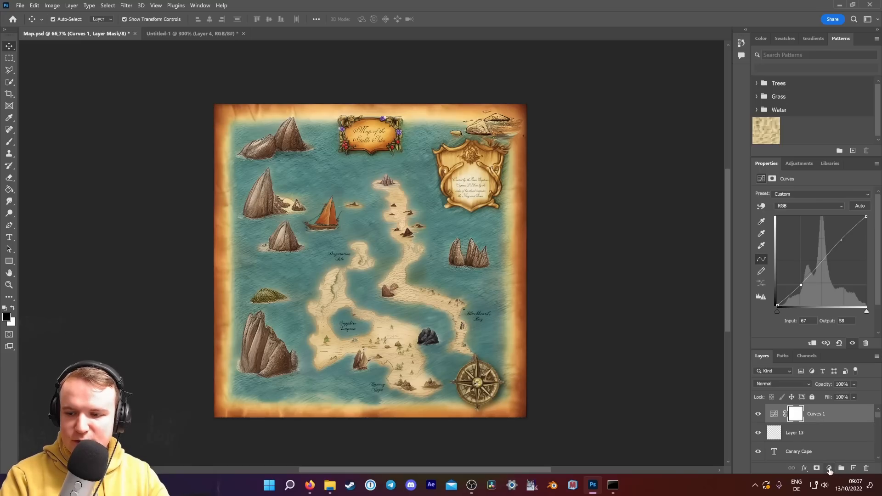
# Convert all layers from the Curves adjustment down to Layer 1 into one smart object, leaving out the black background.
pyautogui.click(829, 468)
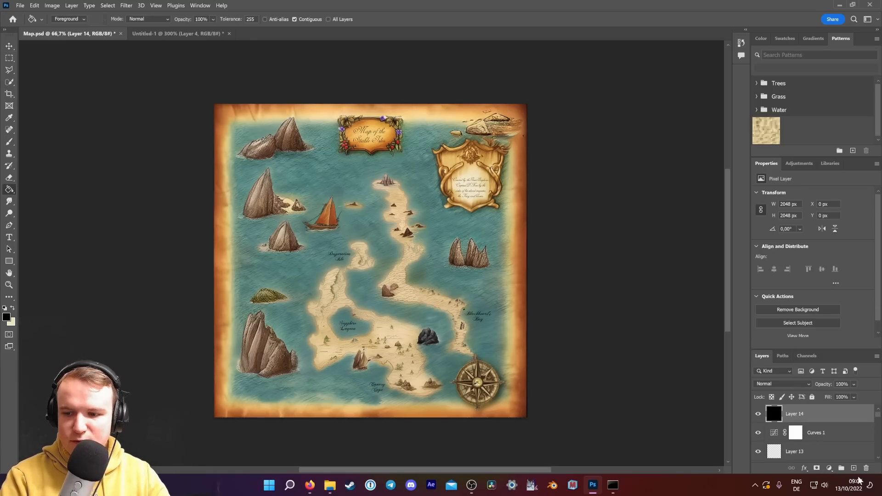
pyautogui.click(834, 434)
pyautogui.scroll(-5, 835, 433)
pyautogui.scroll(-3, 834, 434)
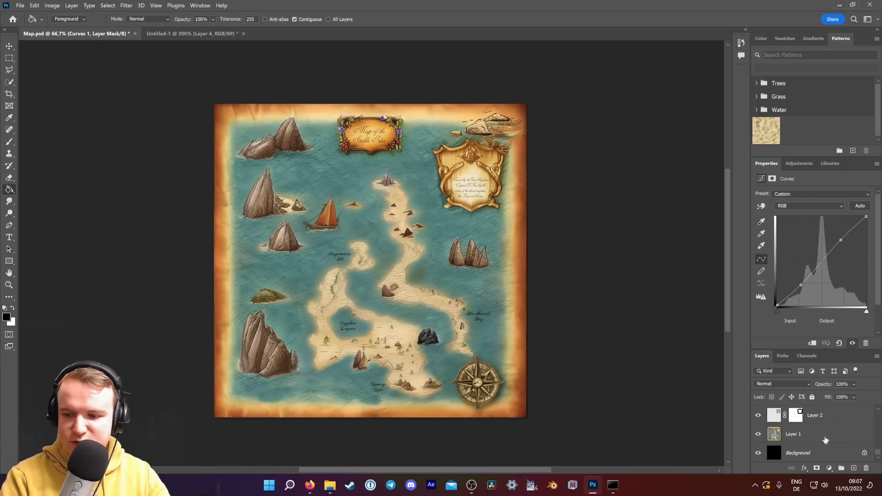
pyautogui.rightClick(825, 443)
pyautogui.click(819, 175)
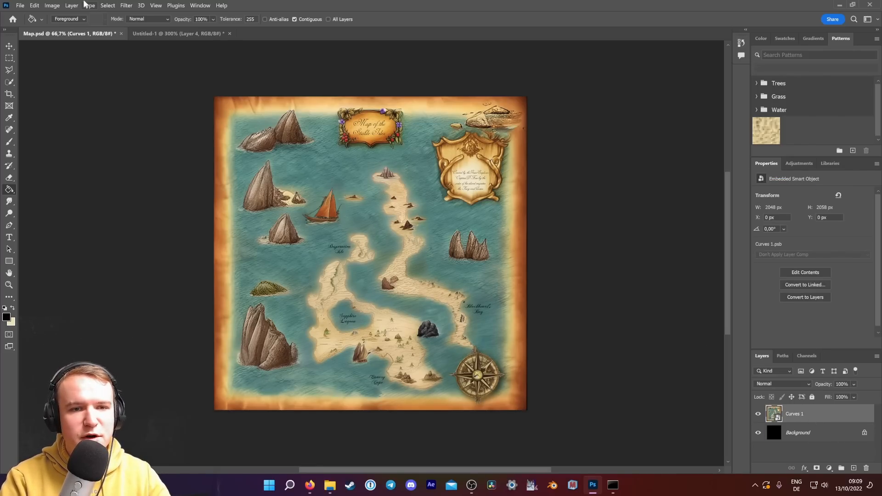
# Try the Oil Paint filter on the smart object with preview on, Stylization 0.4, Cleanliness 8.8 and Bristle Detail about 1.
pyautogui.click(126, 6)
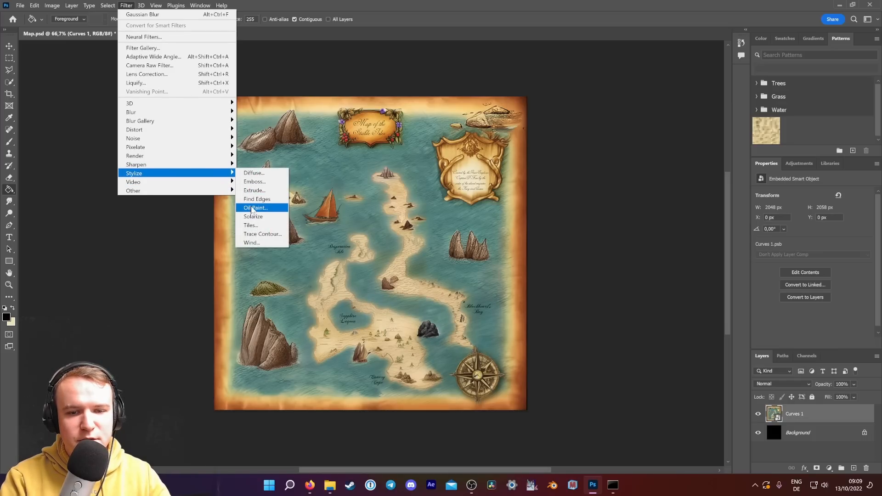
pyautogui.click(252, 208)
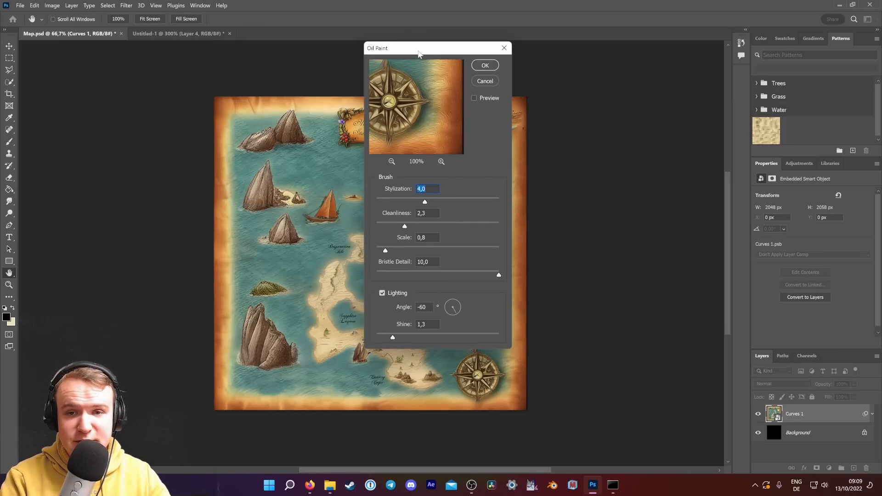
pyautogui.moveTo(416, 52); pyautogui.dragTo(559, 73)
pyautogui.click(618, 119)
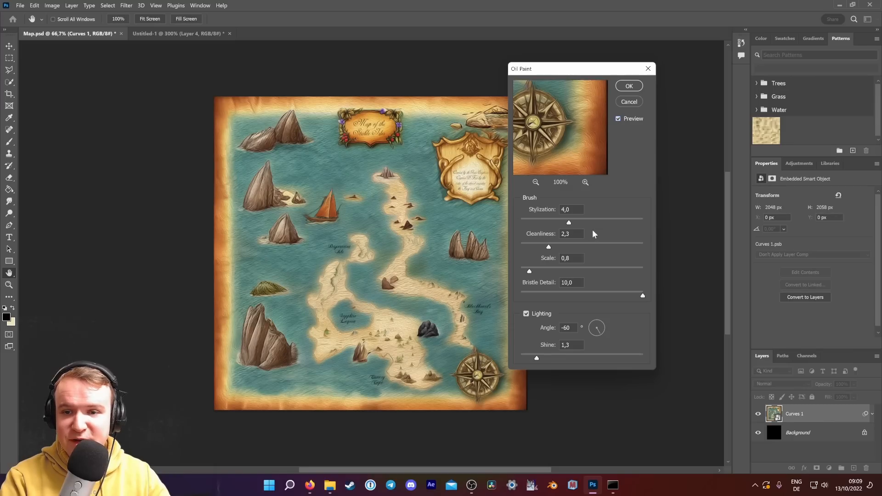
pyautogui.moveTo(568, 221); pyautogui.dragTo(627, 247)
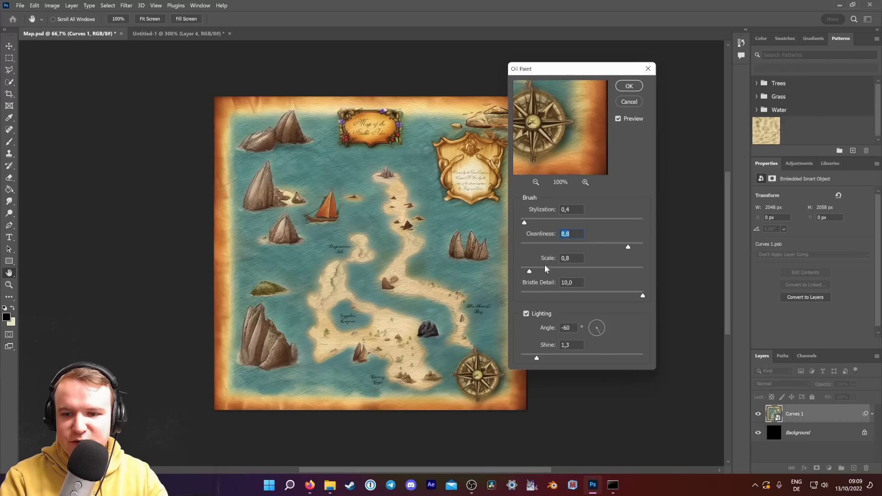
pyautogui.moveTo(639, 294); pyautogui.dragTo(533, 293)
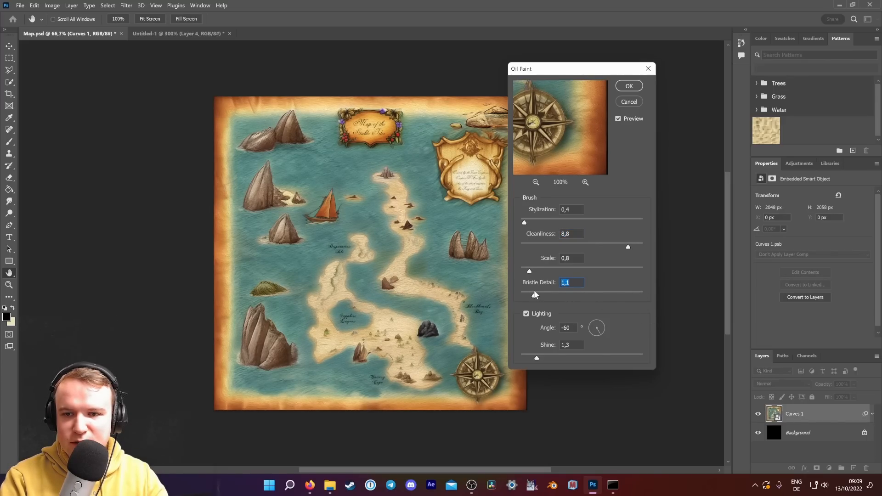
# Try the Oil Paint filter with lighting kept on, Shine 2.9, Stylization 0.2, Scale 0.6 and Bristle Detail 0.7.
pyautogui.click(525, 314)
pyautogui.click(526, 313)
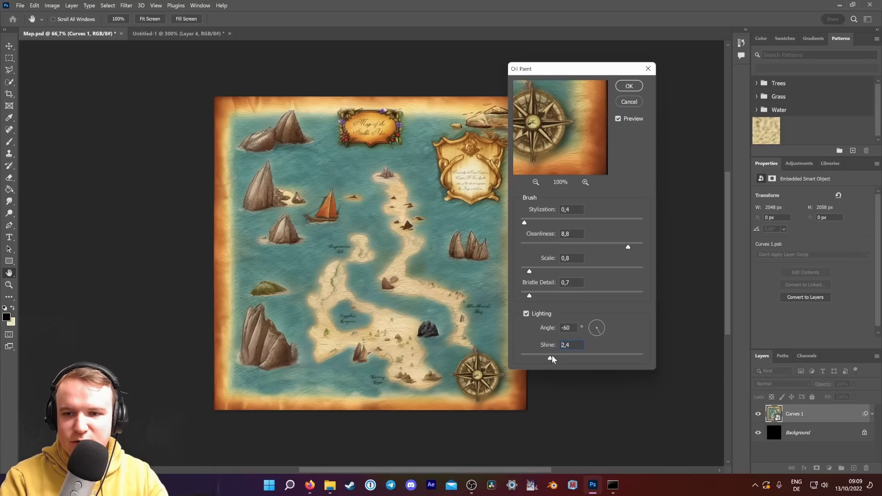
pyautogui.moveTo(530, 223); pyautogui.dragTo(595, 226)
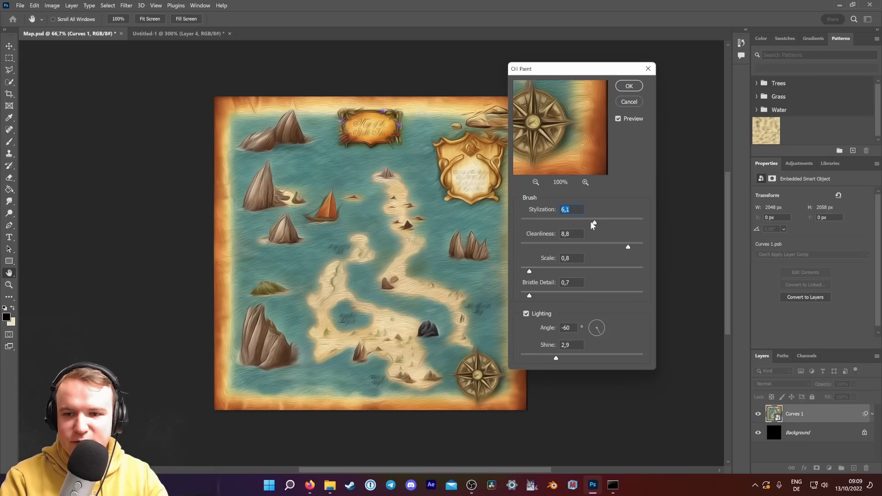
pyautogui.moveTo(526, 220); pyautogui.dragTo(522, 221)
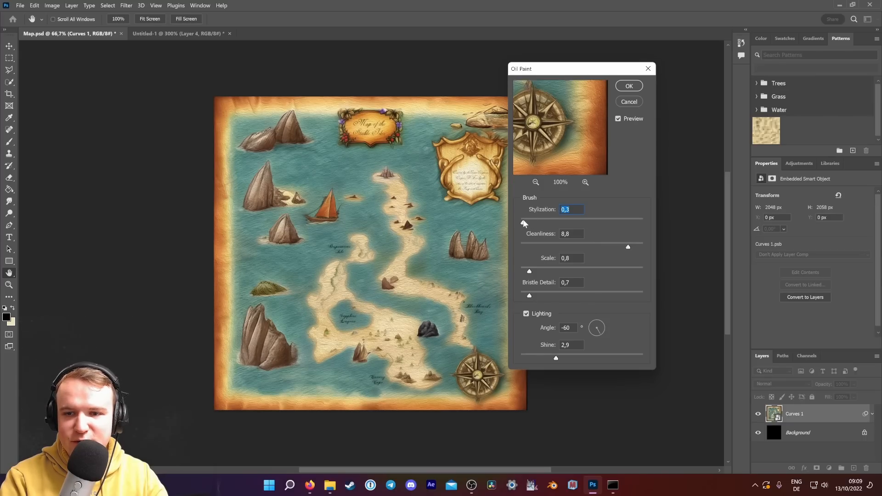
pyautogui.click(522, 271)
pyautogui.moveTo(522, 272); pyautogui.dragTo(526, 289)
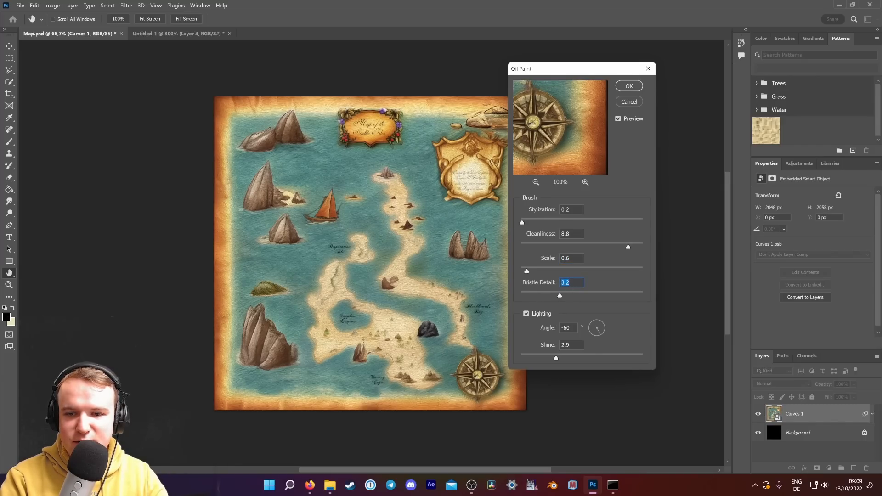
pyautogui.moveTo(559, 298); pyautogui.dragTo(529, 295)
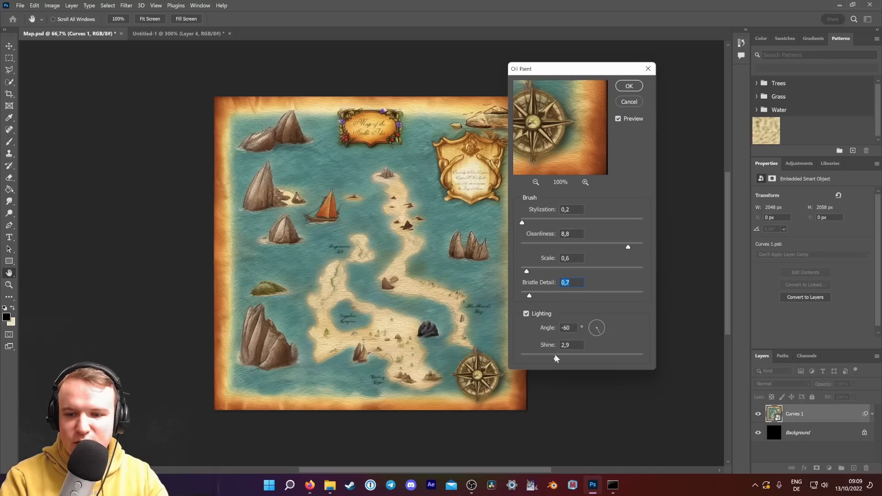
# Try applying Oil Paint at the minimum Stylization of 0.1 with Cleanliness 3.5.
pyautogui.doubleClick(566, 209)
pyautogui.write('0,01')
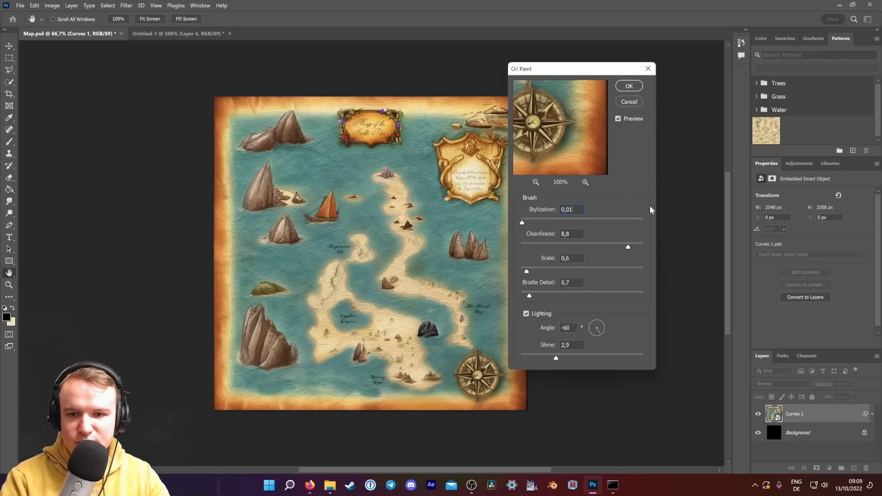
pyautogui.press('Return')
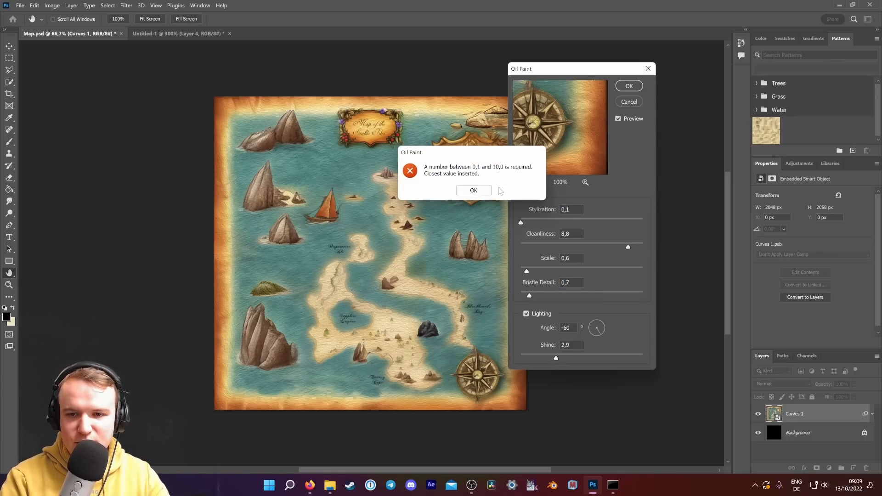
pyautogui.click(479, 189)
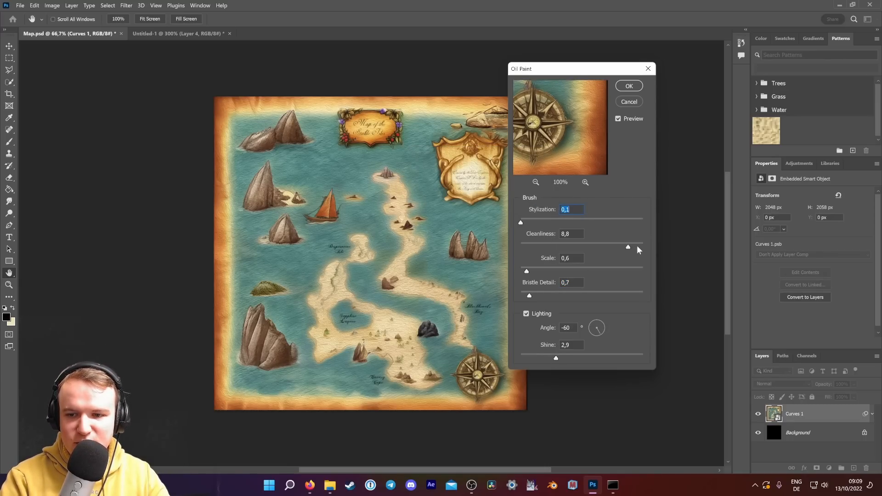
pyautogui.moveTo(577, 246); pyautogui.dragTo(563, 247)
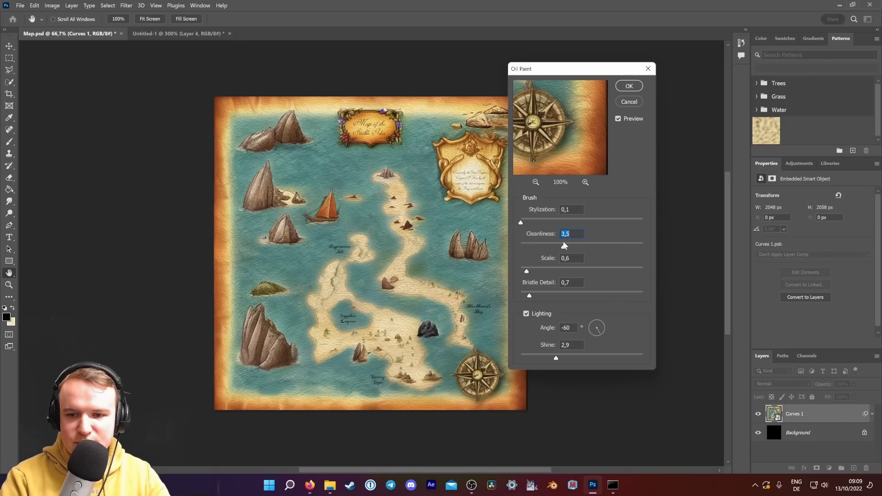
pyautogui.press('Return')
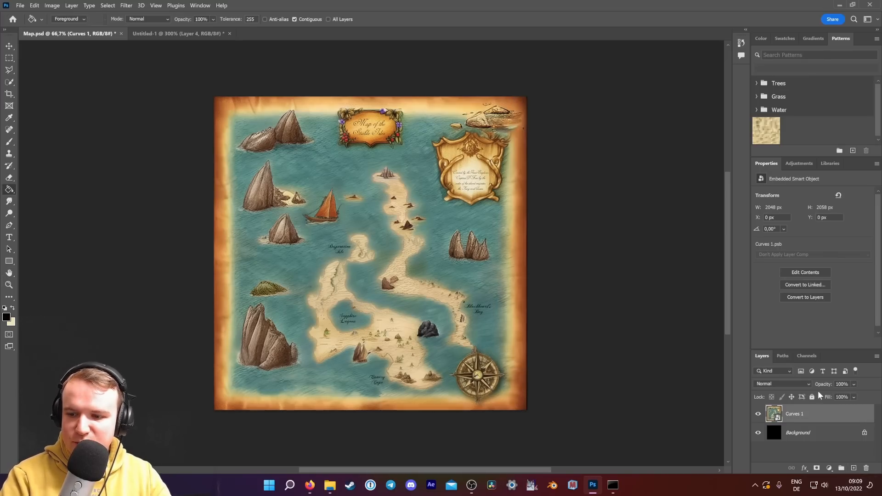
# Duplicate the unfiltered Curves 1 smart object within Map.psd as Curves 1 copy.
pyautogui.rightClick(810, 412)
pyautogui.click(783, 21)
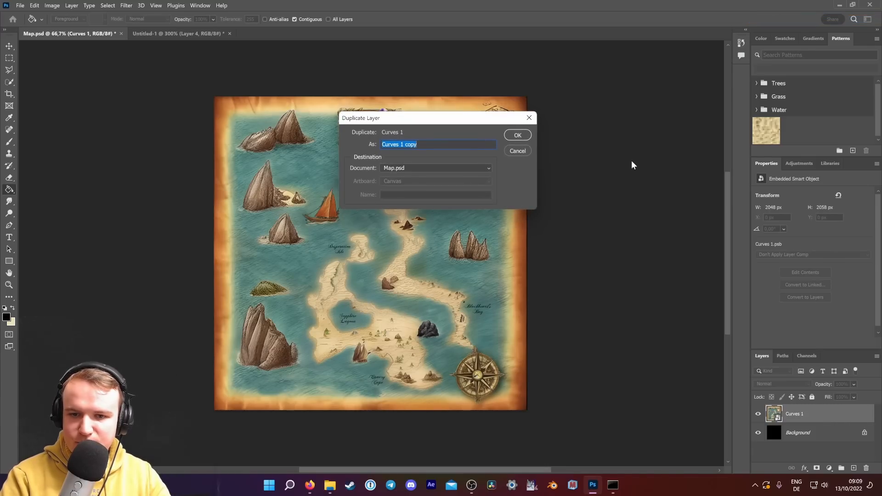
pyautogui.press('Return')
# Apply Oil Paint to the duplicate with Stylization 0.1, Cleanliness 1.2, Scale 0.6, Bristle Detail 0.8 and Shine 1.4.
pyautogui.click(126, 5)
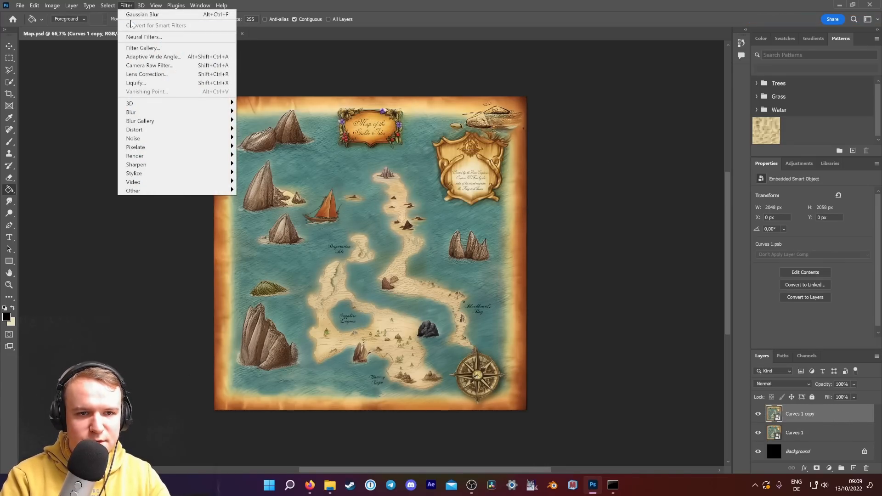
pyautogui.moveTo(173, 177)
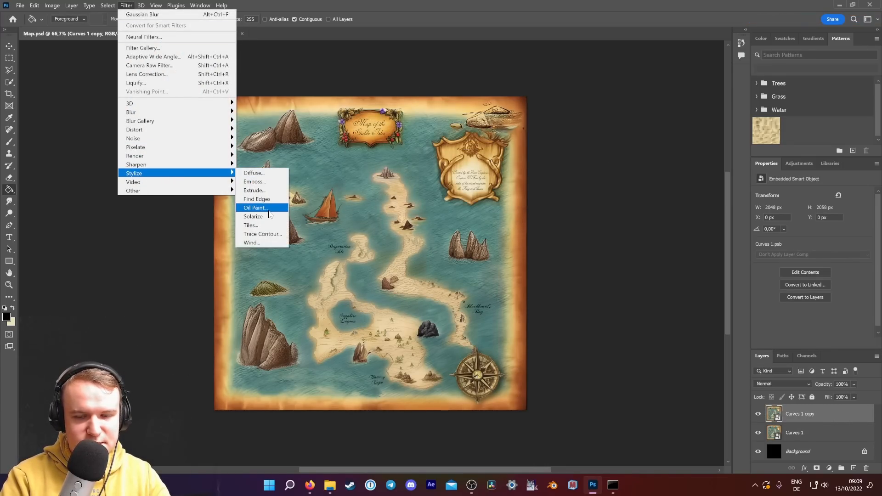
pyautogui.click(256, 208)
pyautogui.write('0,1')
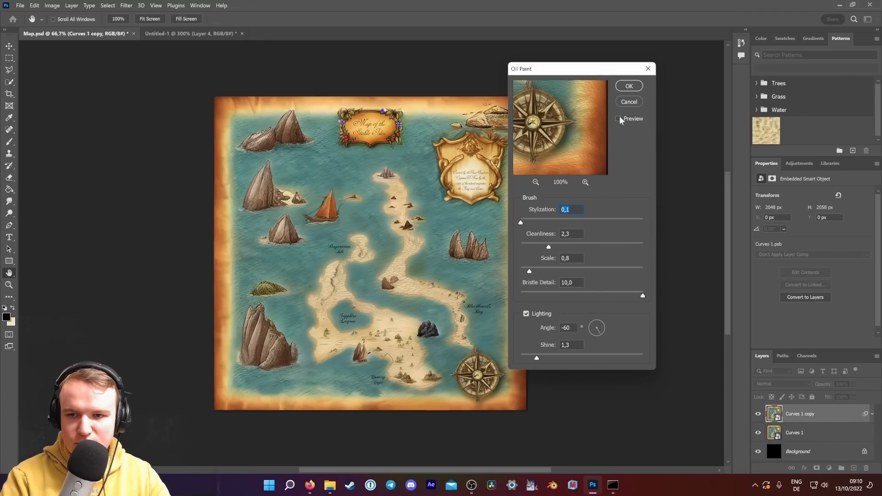
pyautogui.click(620, 119)
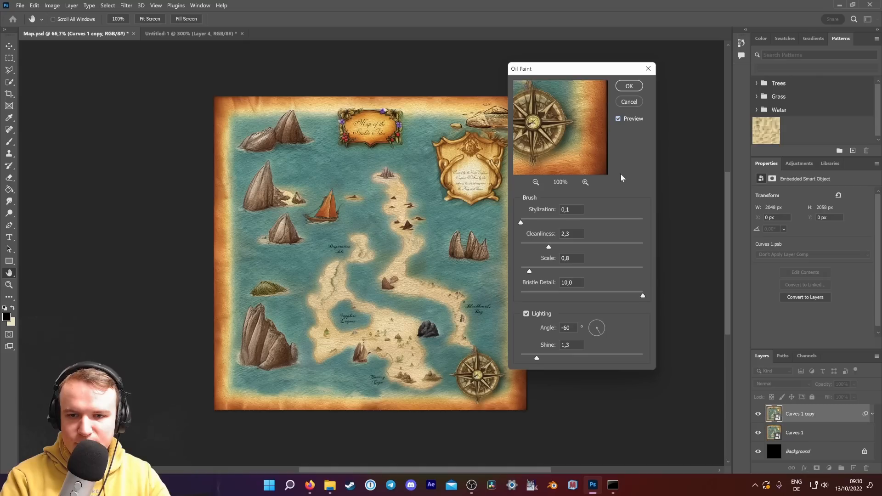
pyautogui.moveTo(549, 248); pyautogui.dragTo(526, 274)
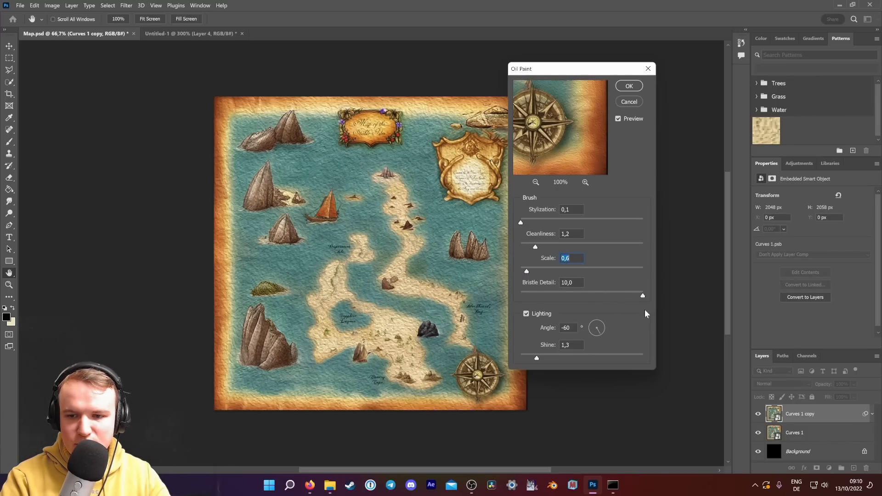
pyautogui.moveTo(643, 295); pyautogui.dragTo(531, 294)
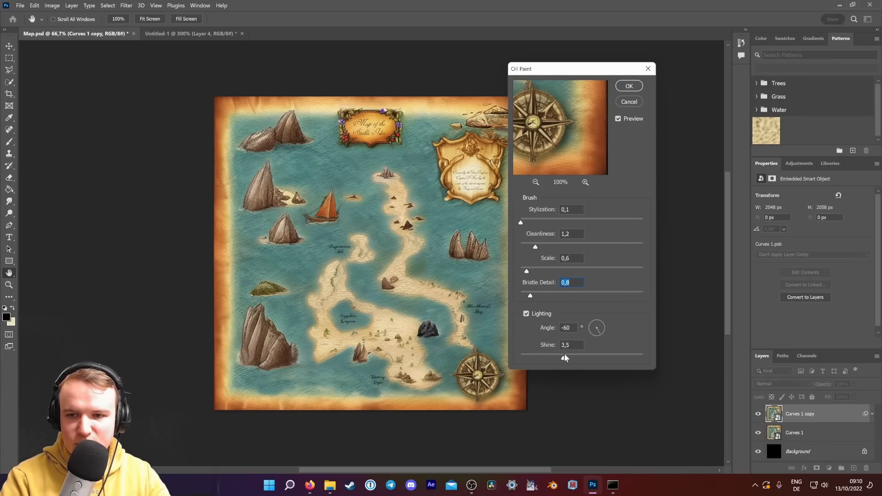
pyautogui.moveTo(536, 358)
pyautogui.mouseDown()
pyautogui.moveTo(562, 358)
pyautogui.moveTo(539, 359)
pyautogui.mouseUp()
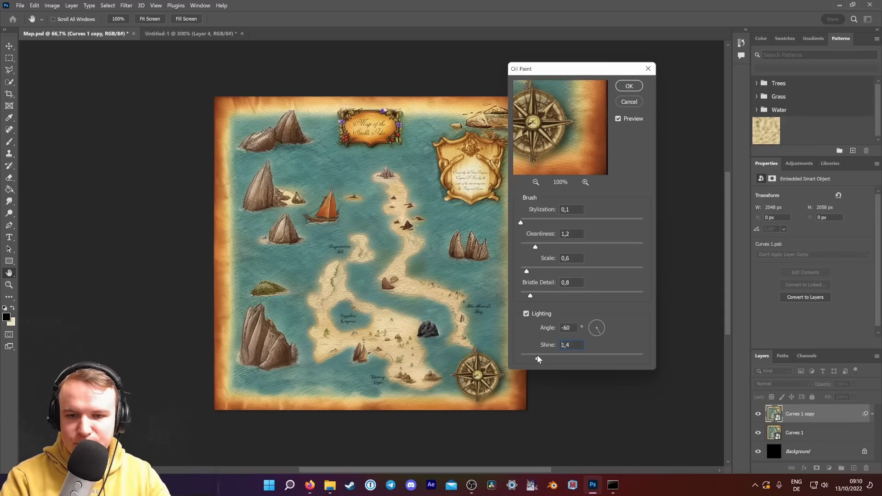
pyautogui.click(629, 86)
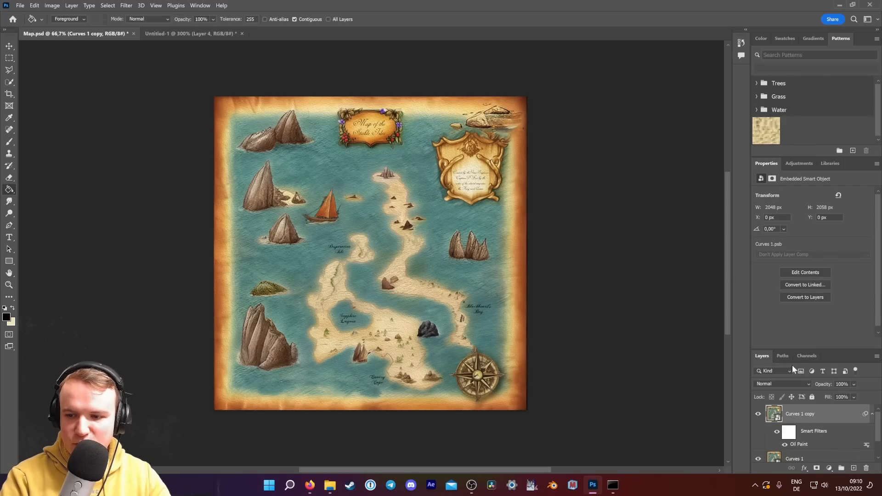
# Try the oil-painted copy at 38% opacity, compare the map with that layer hidden, and return its opacity to 100%.
pyautogui.moveTo(821, 384); pyautogui.dragTo(793, 384)
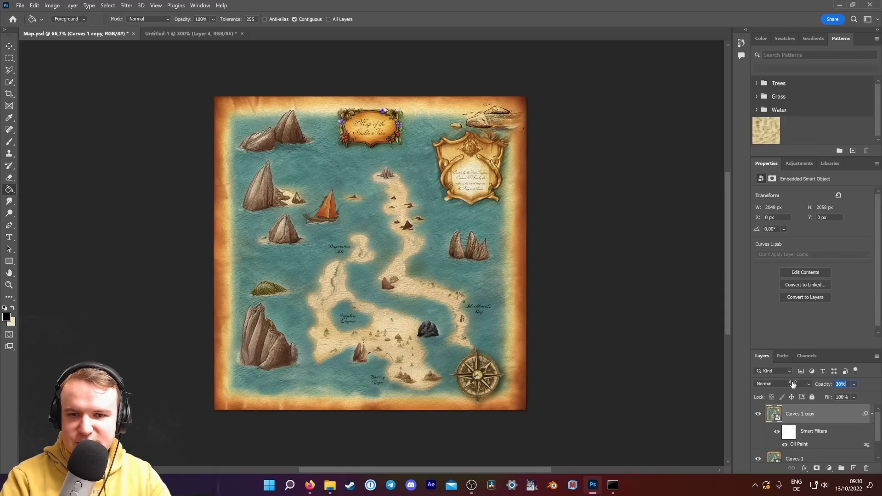
pyautogui.click(758, 414)
pyautogui.click(758, 413)
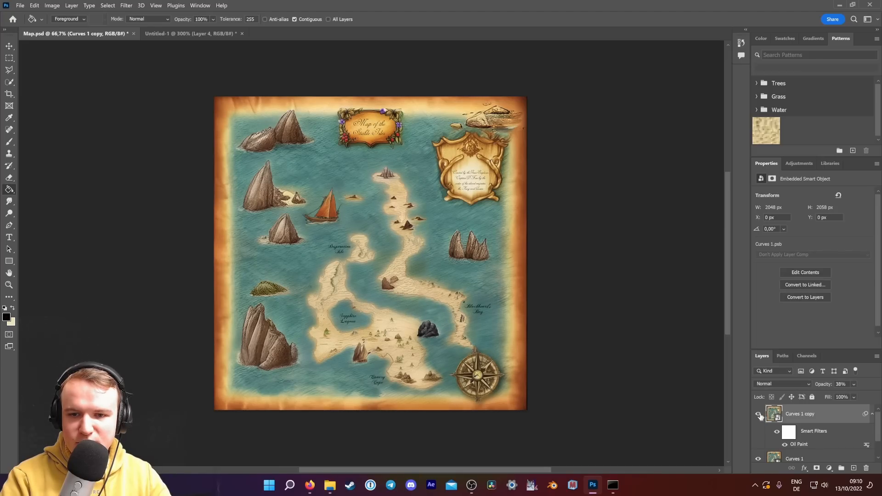
pyautogui.moveTo(823, 386); pyautogui.dragTo(859, 387)
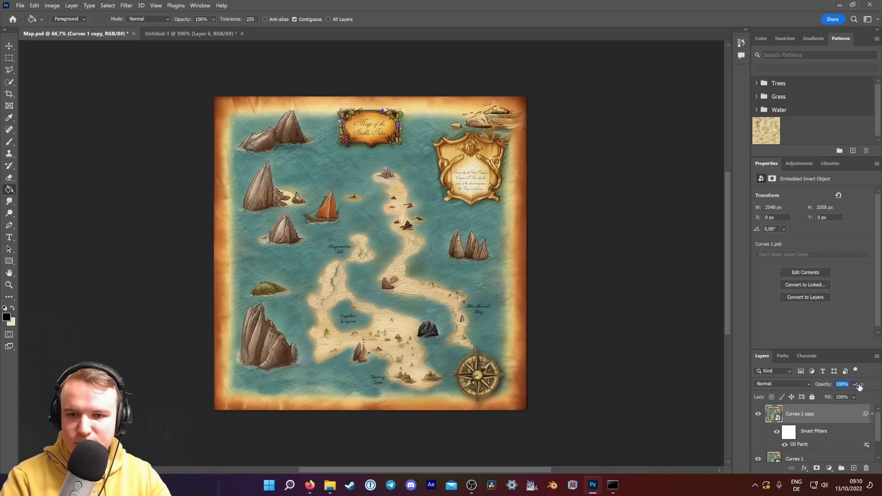
pyautogui.click(840, 385)
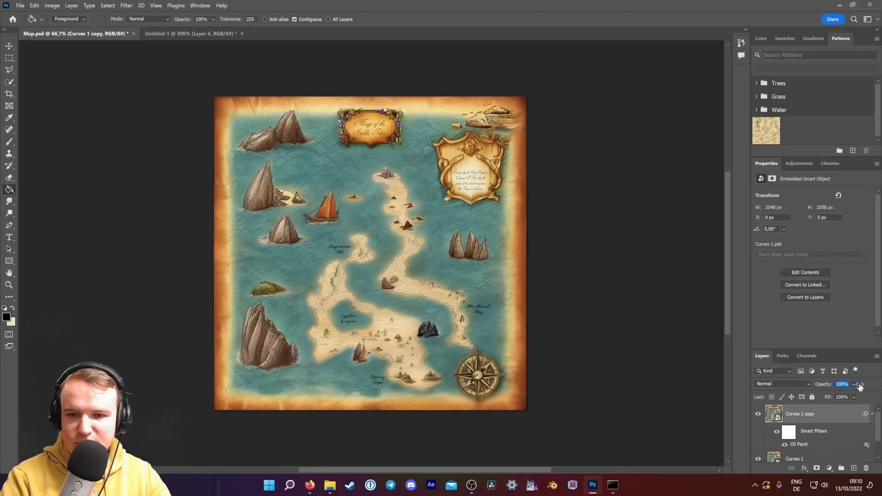
# Add a layer mask to Curves 1 copy and paint it black at 41% brush opacity over the map's title and lettering.
pyautogui.click(816, 468)
pyautogui.press('b')
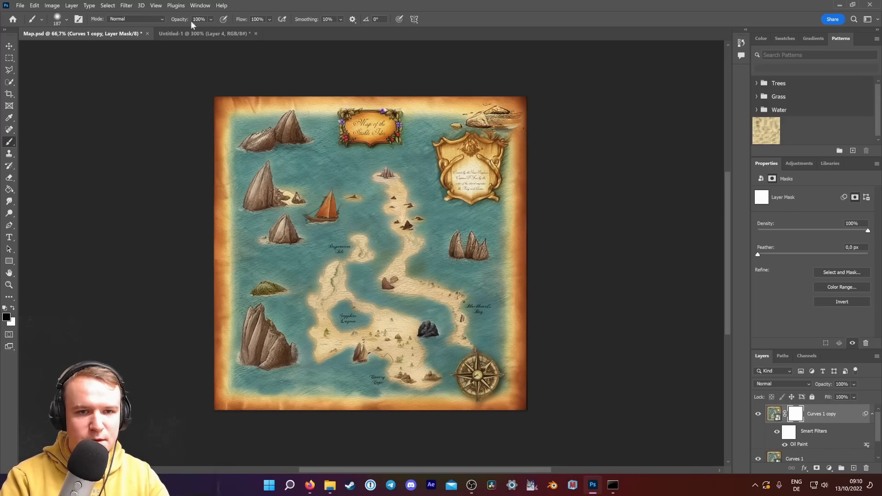
pyautogui.moveTo(183, 22); pyautogui.dragTo(161, 22)
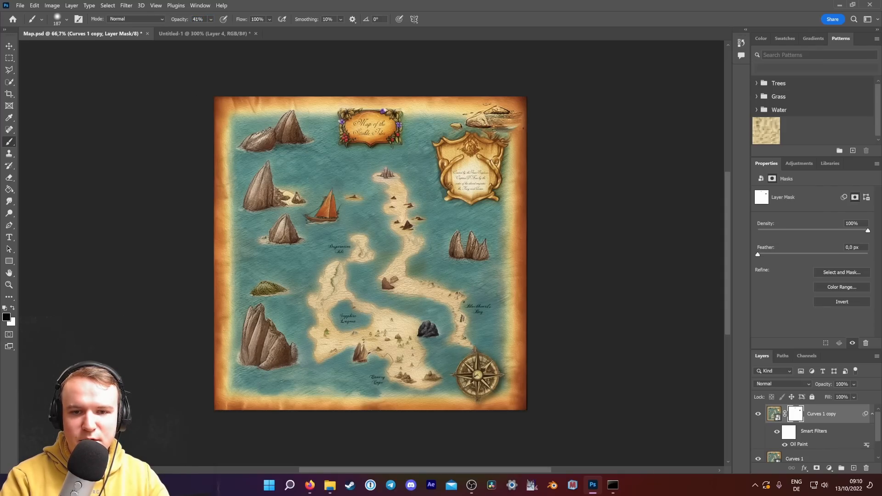
pyautogui.click(758, 414)
pyautogui.click(758, 414)
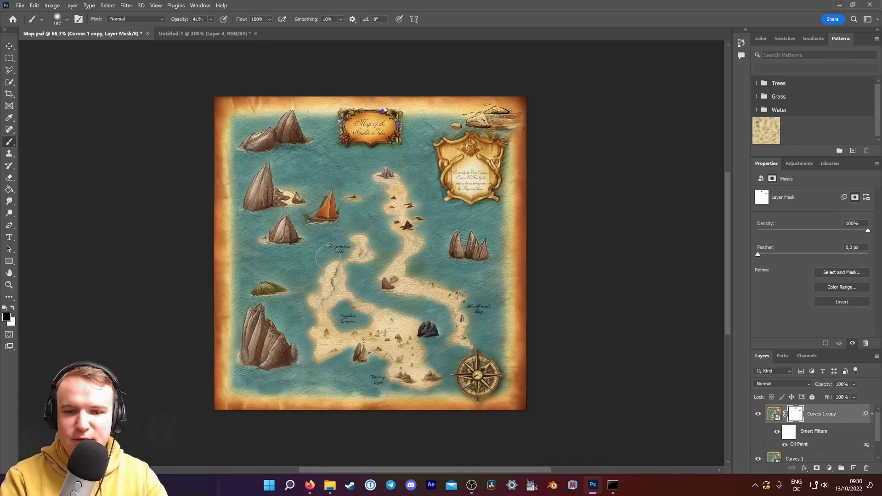
pyautogui.click(729, 236)
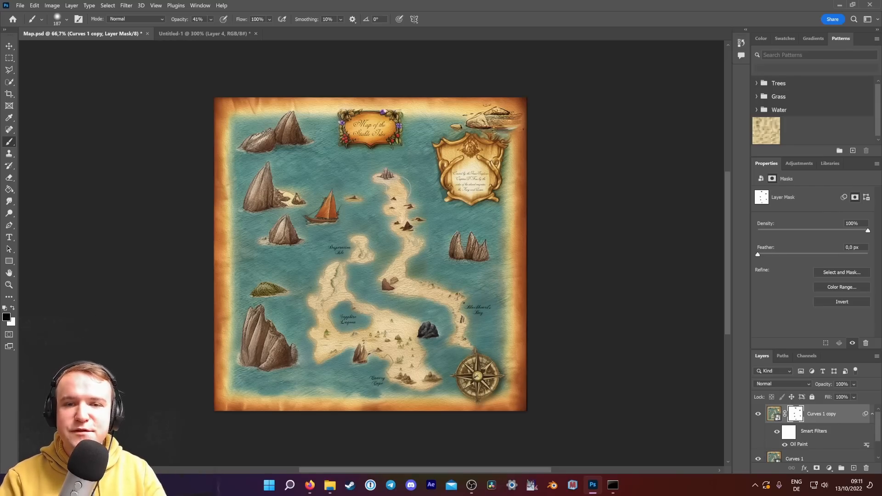
# Switch to File Explorer and view the first skull-island sketch, 1.png, in the Maps Iterations folder.
pyautogui.click(329, 485)
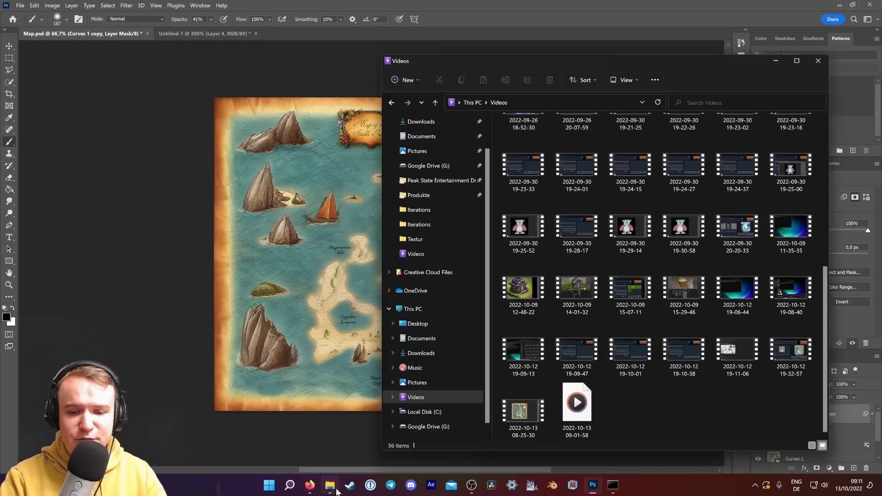
pyautogui.scroll(1, 428, 257)
pyautogui.click(435, 225)
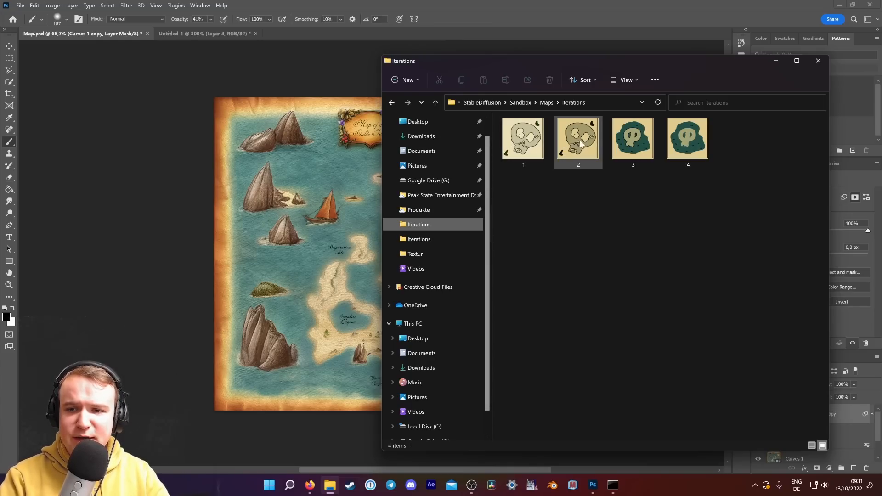
pyautogui.doubleClick(524, 152)
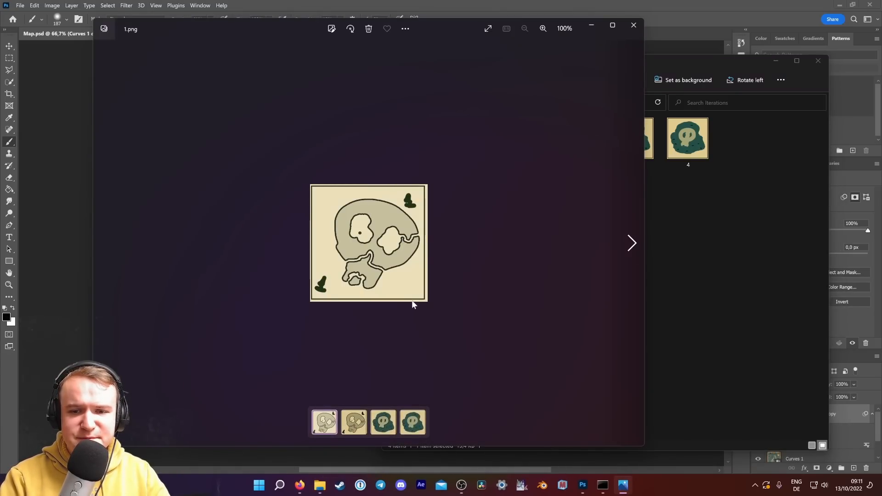
pyautogui.click(631, 24)
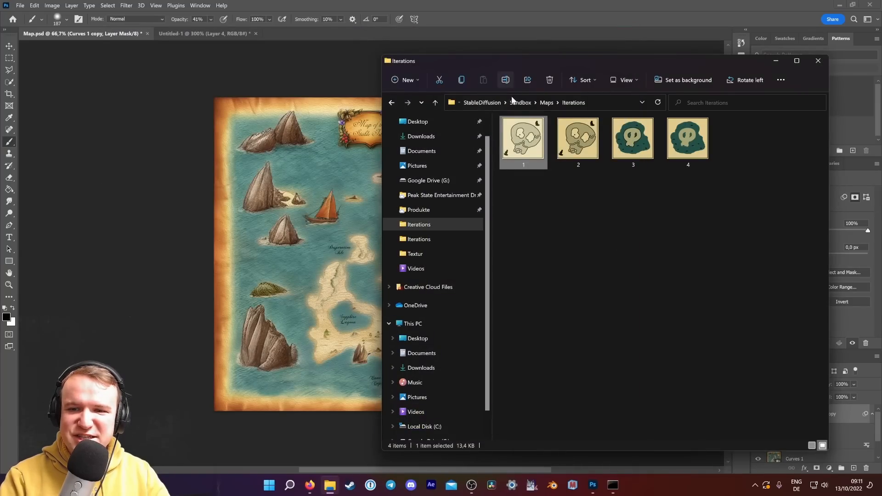
# View the generated skull-island map 00815 in the stable-diffusion-webui outputs folder img2img-images, and return to Map.psd in Photoshop.
pyautogui.click(490, 101)
pyautogui.doubleClick(550, 165)
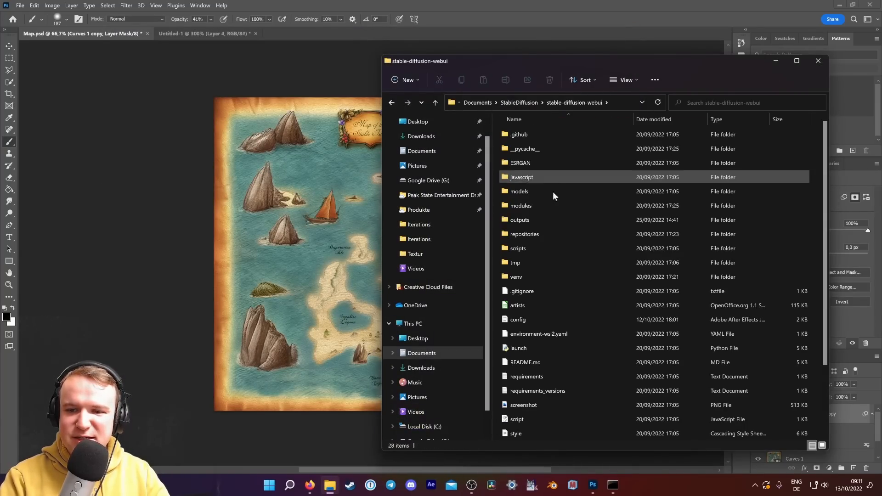
pyautogui.doubleClick(532, 215)
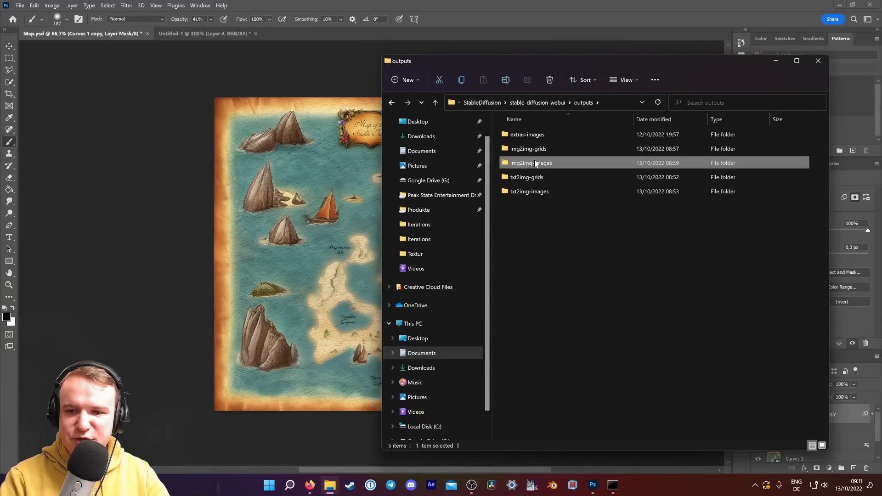
pyautogui.doubleClick(532, 161)
pyautogui.moveTo(822, 115); pyautogui.dragTo(814, 373)
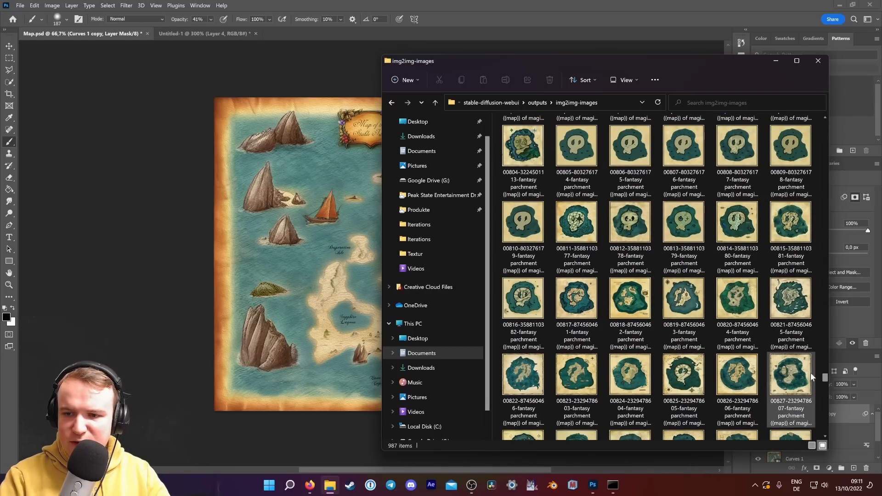
pyautogui.doubleClick(790, 223)
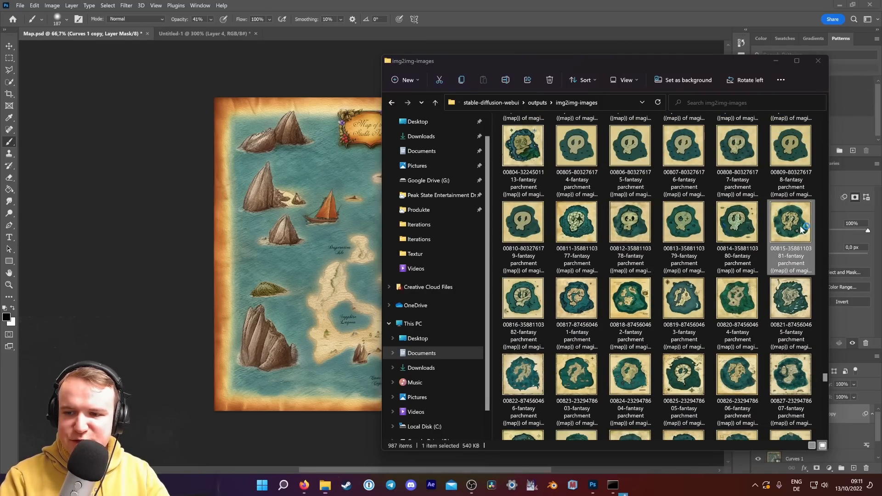
pyautogui.scroll(12, 375, 237)
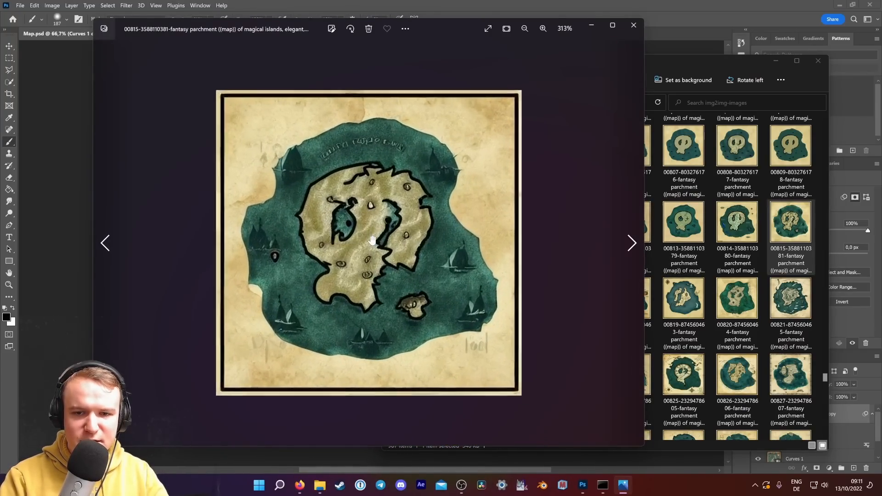
pyautogui.scroll(-3, 375, 243)
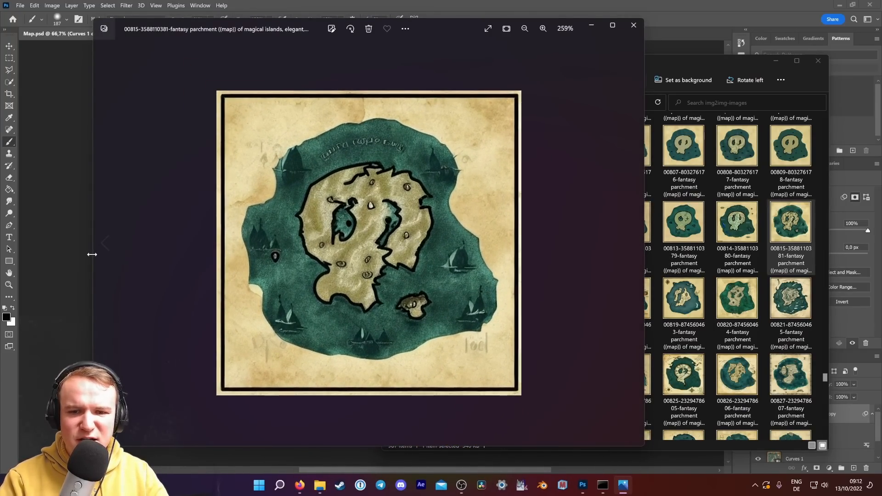
pyautogui.click(557, 2)
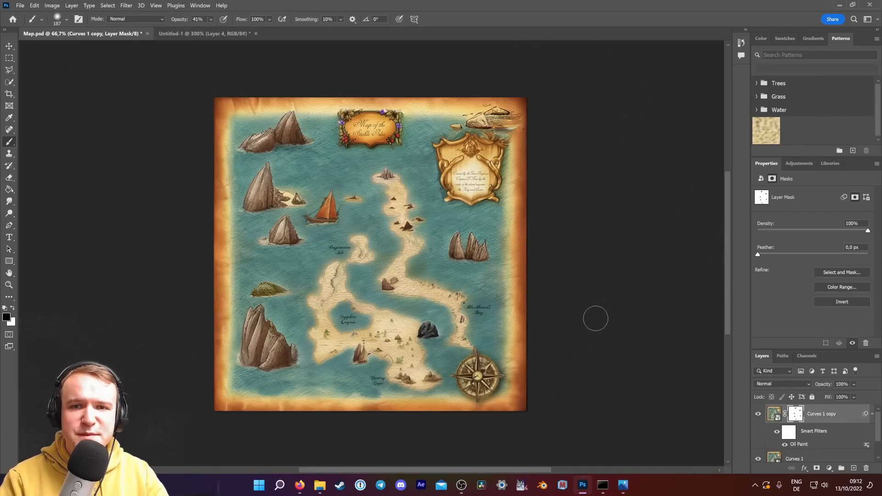